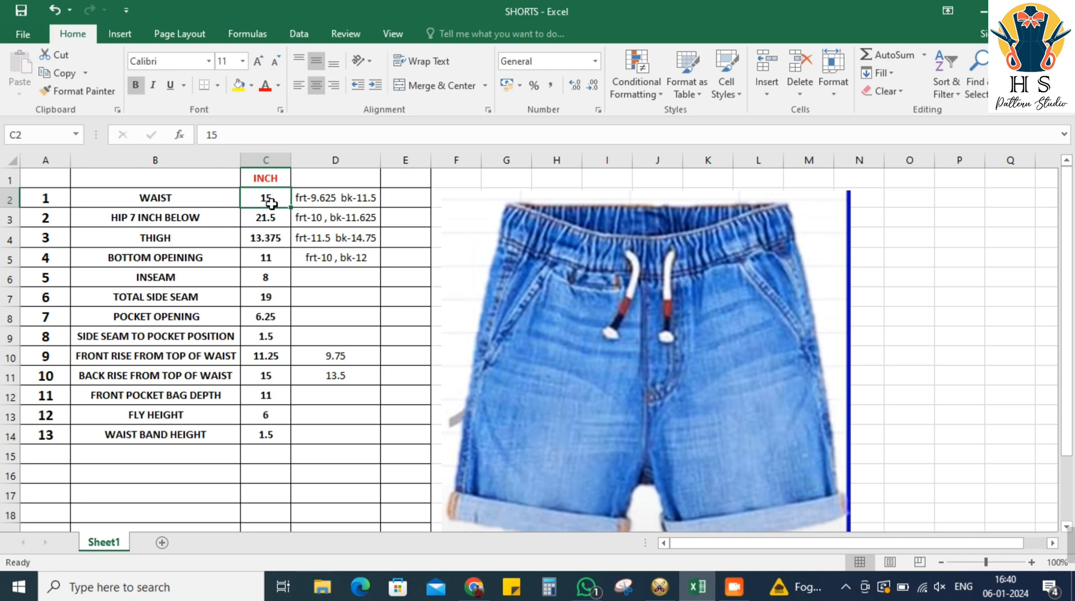
Review the waist, hip and thigh measurements in the shorts size chart, including the front and back values
click(317, 202)
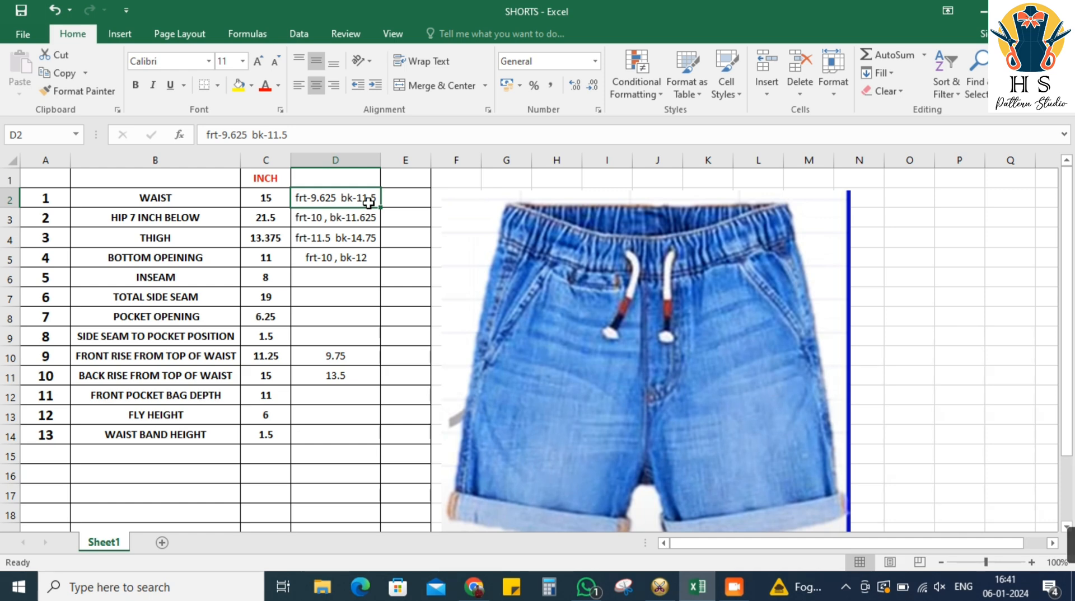
click(208, 222)
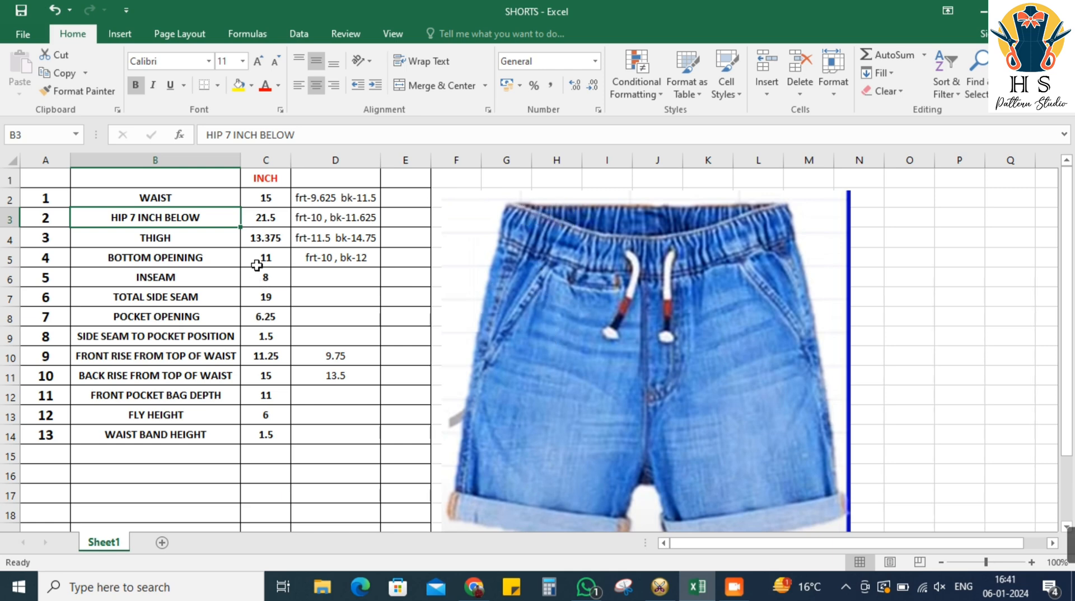
click(274, 225)
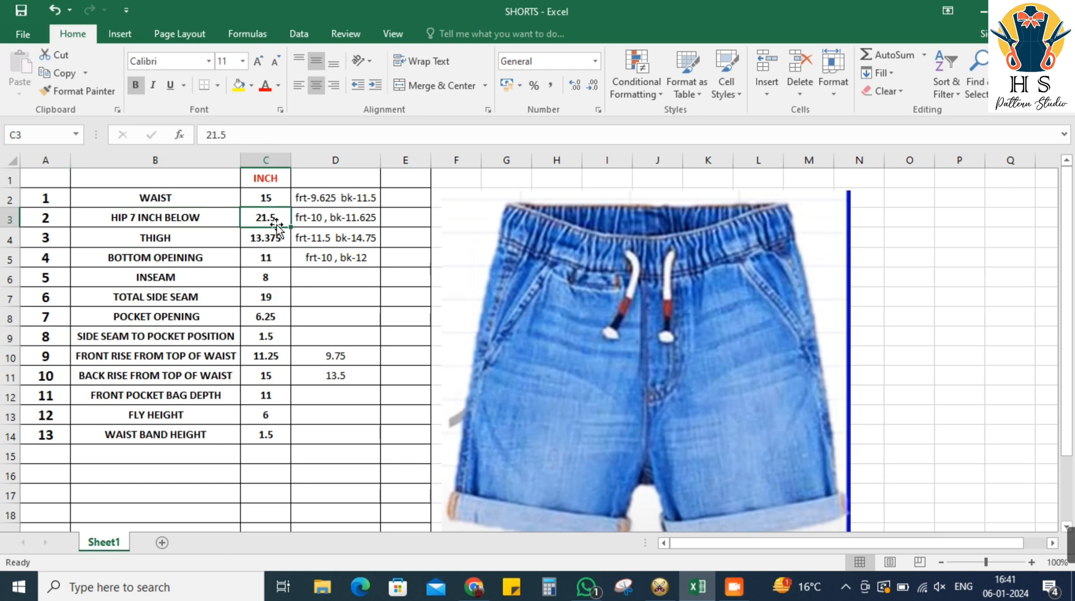
click(313, 221)
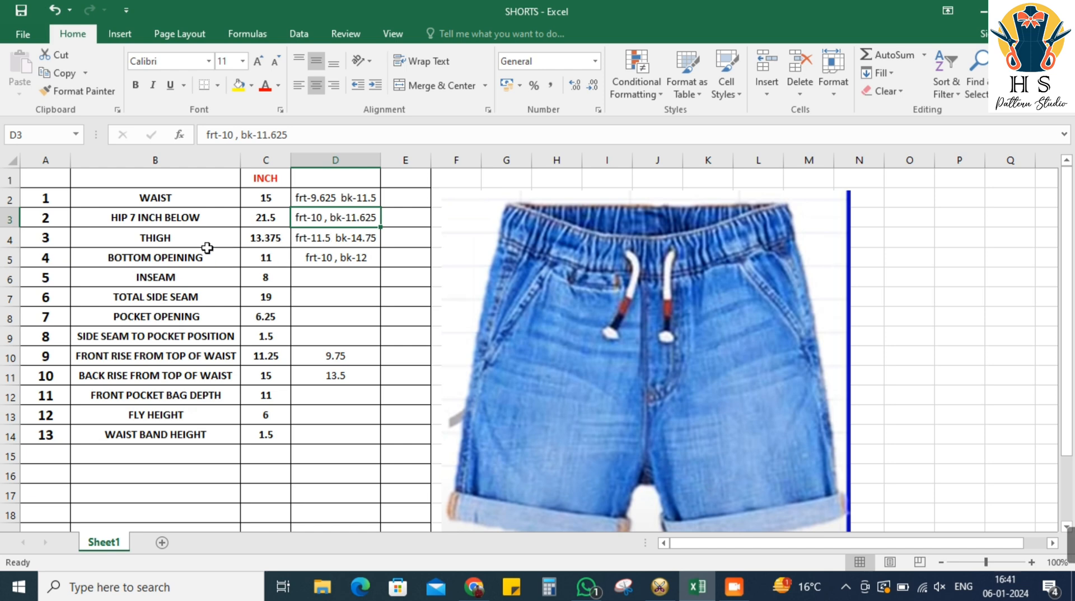
click(280, 243)
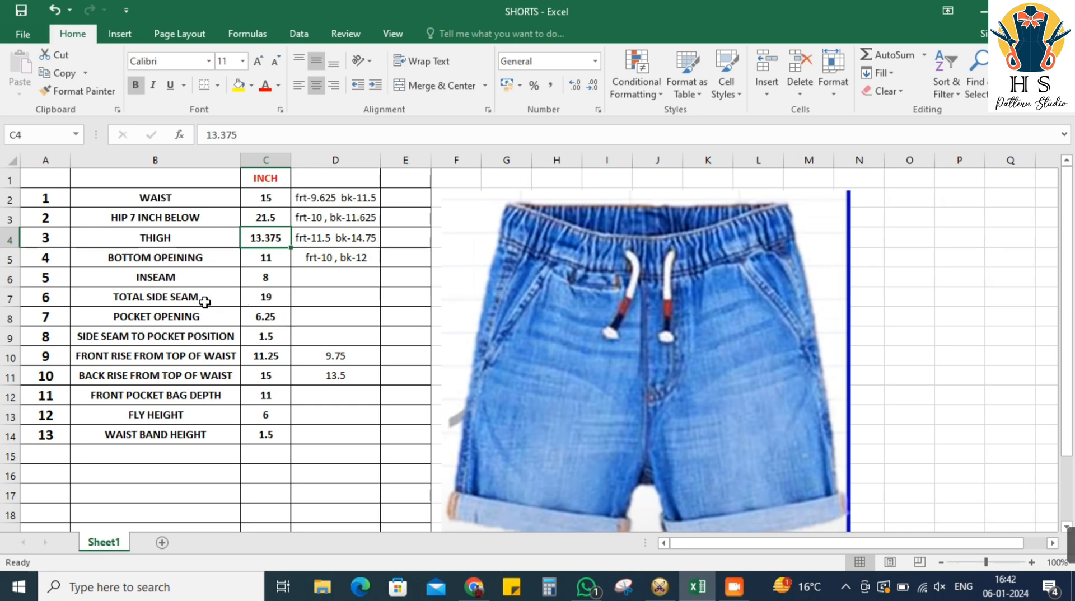
Review the side seam, pocket, front and back rise, and waistband measurements in the shorts size chart
click(263, 301)
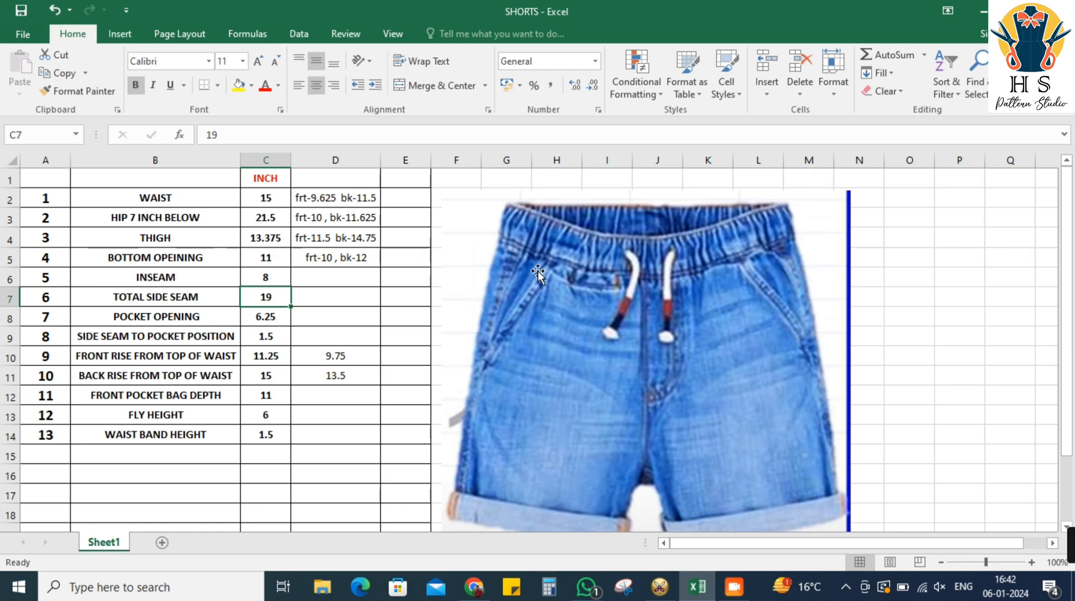
click(281, 322)
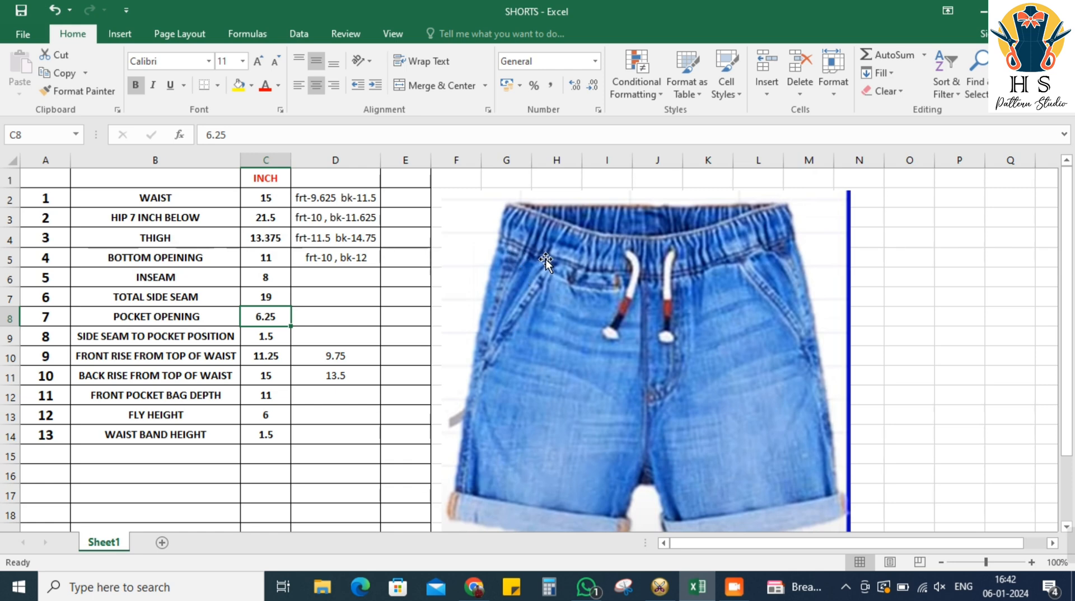
click(280, 340)
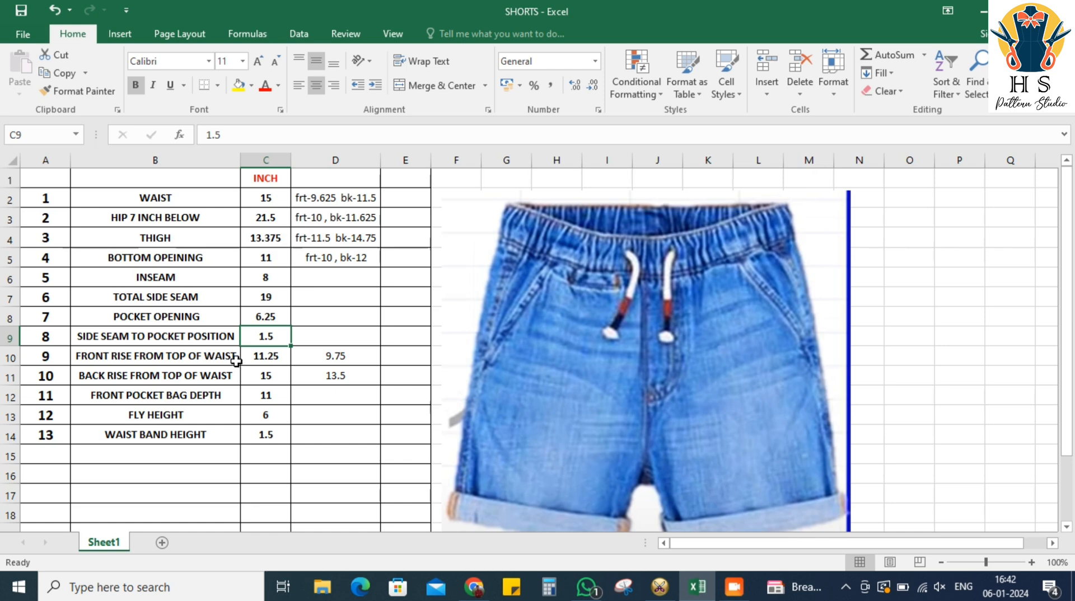
click(261, 359)
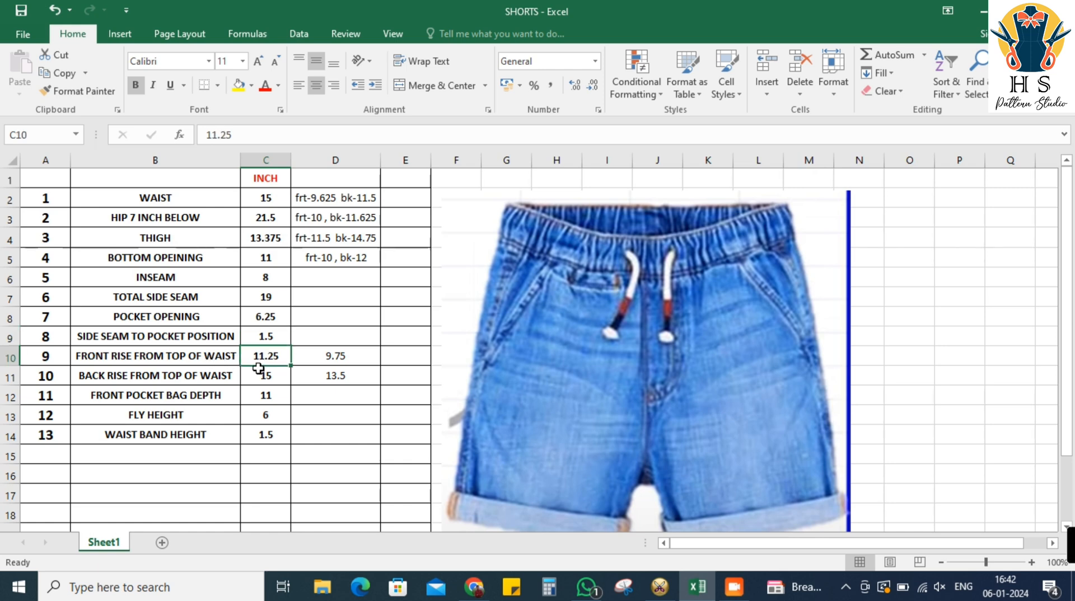
click(381, 356)
click(372, 356)
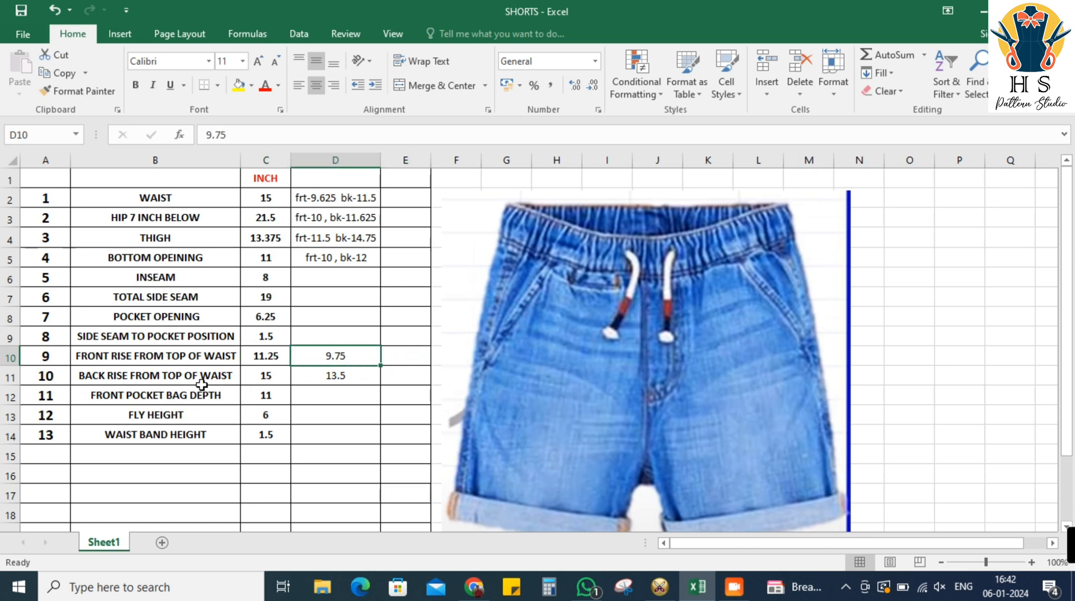
click(275, 379)
click(345, 380)
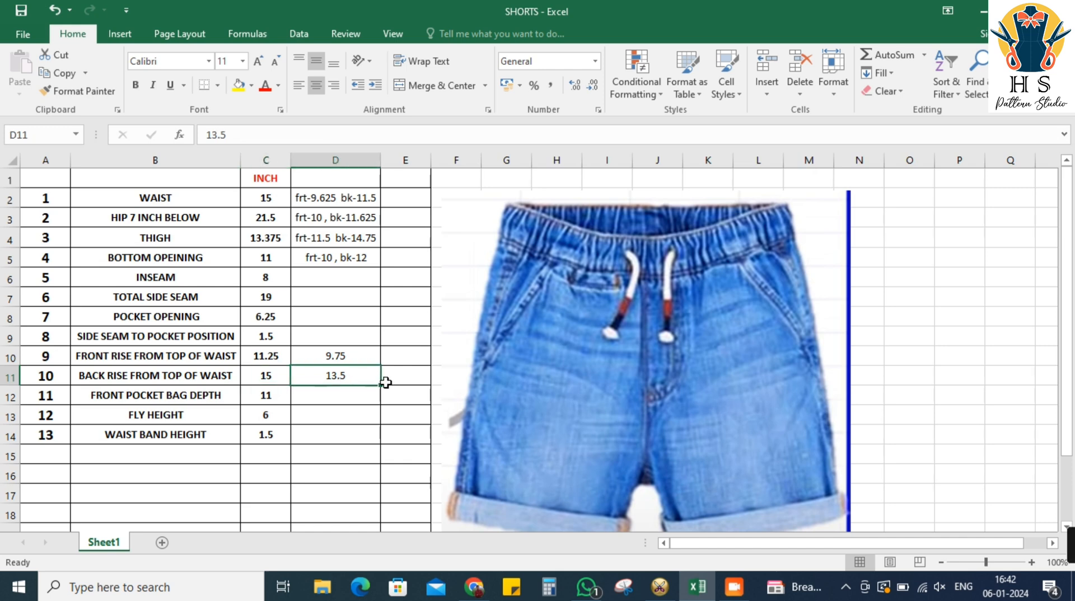
click(281, 431)
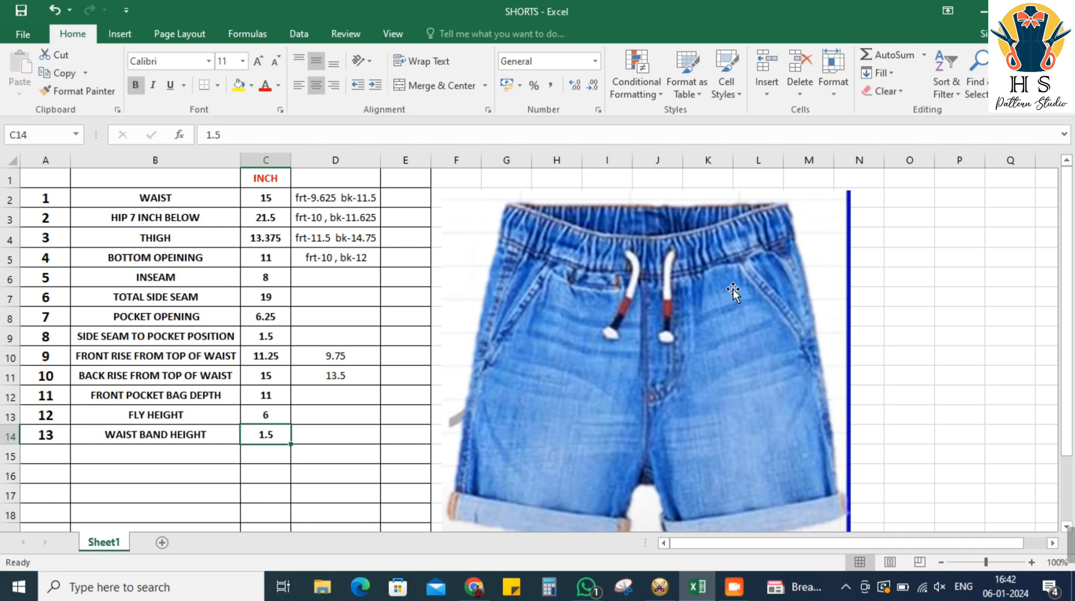
scroll(734, 289, down, 1)
scroll(734, 288, up, 1)
ctrl+scroll(735, 281, down, 1)
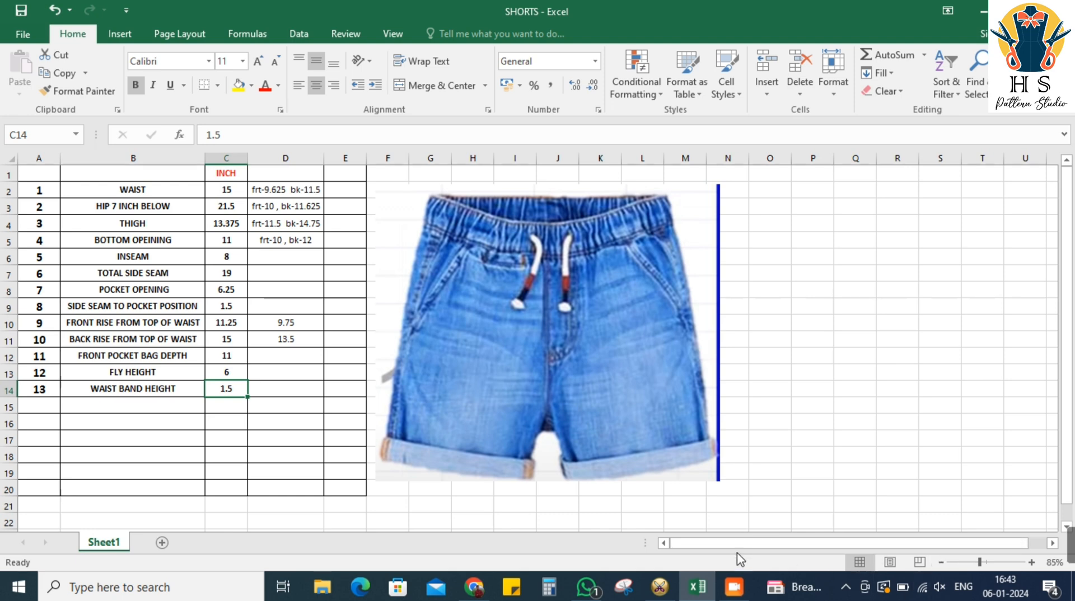
Switch to Optitex PDS and start a new rectangular piece named FRT
click(657, 590)
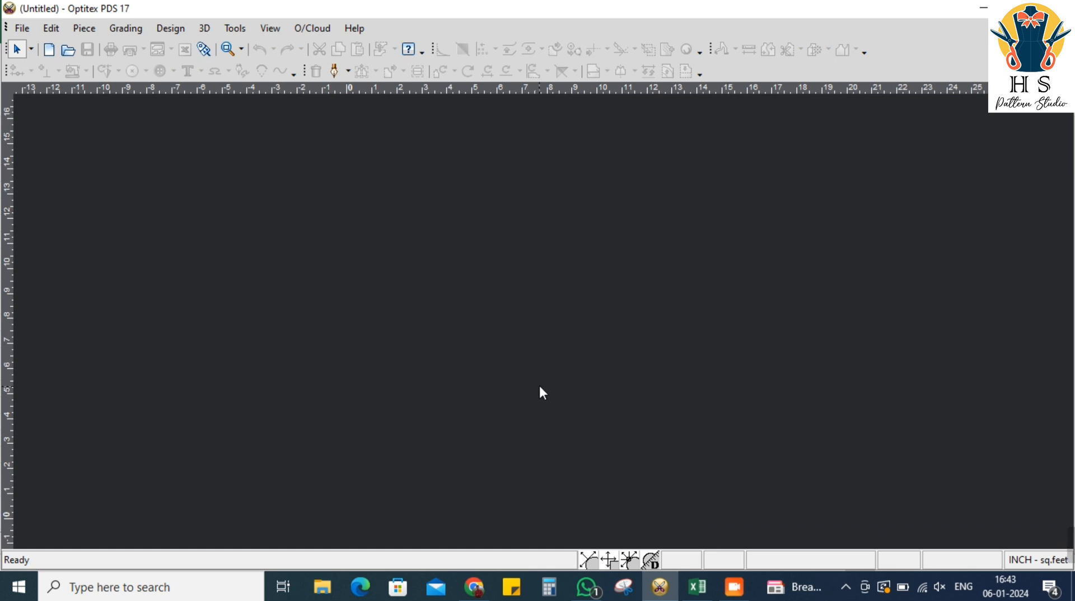
right_click(513, 206)
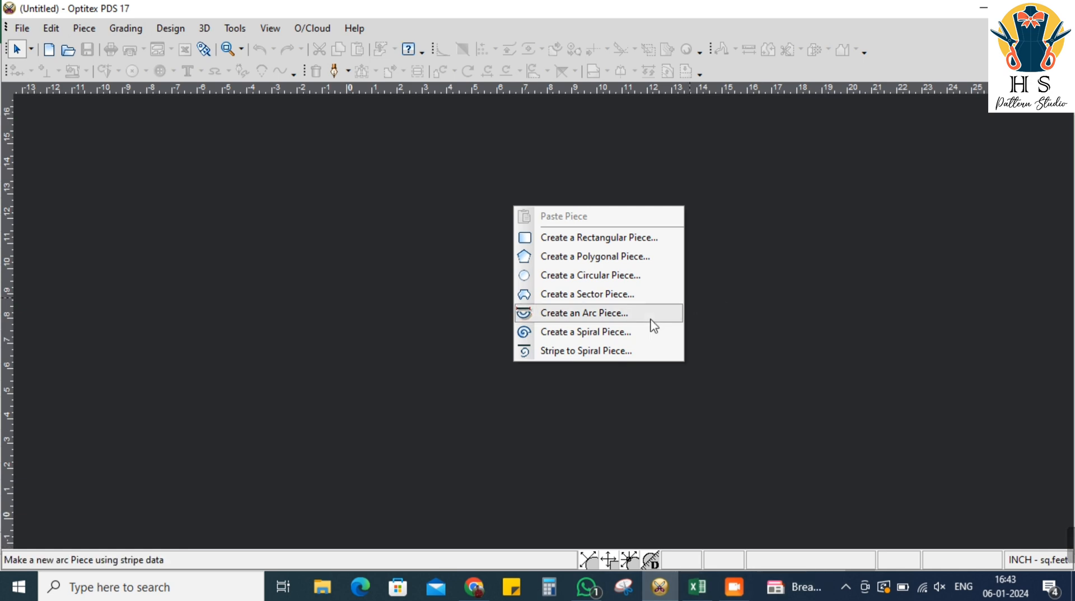
click(637, 241)
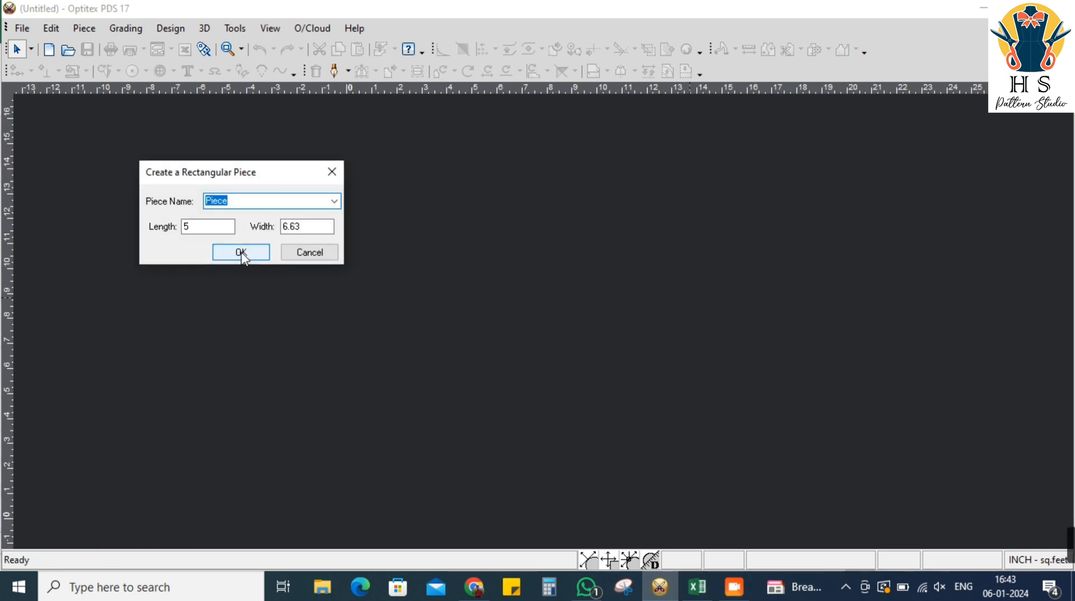
text(FRT)
double_click(187, 227)
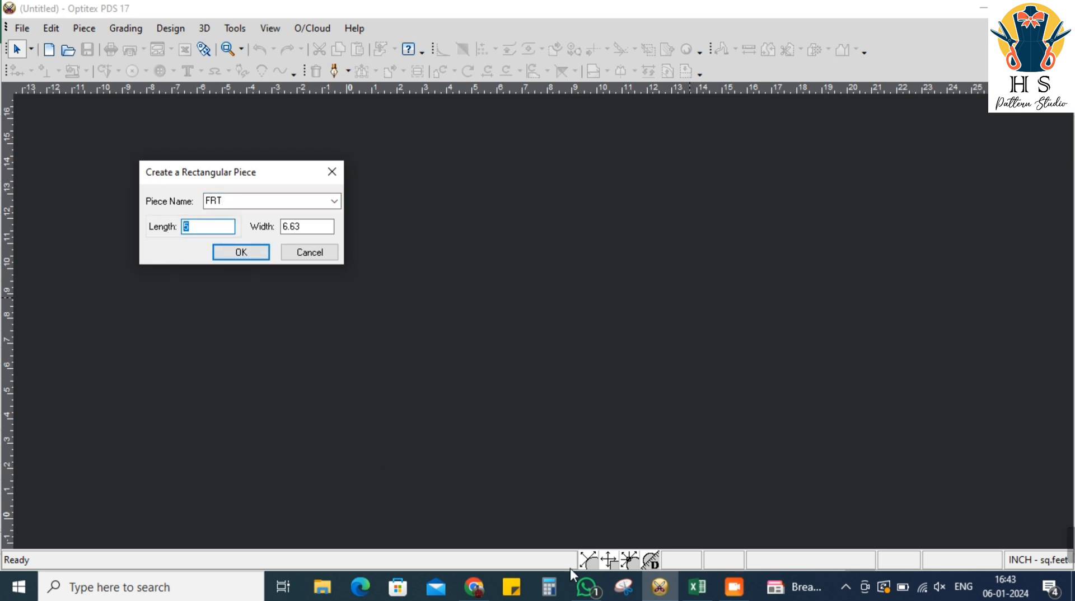
Switch to the Excel size chart and enter 17.5 in cell D7, beside the total side seam measurement
click(697, 587)
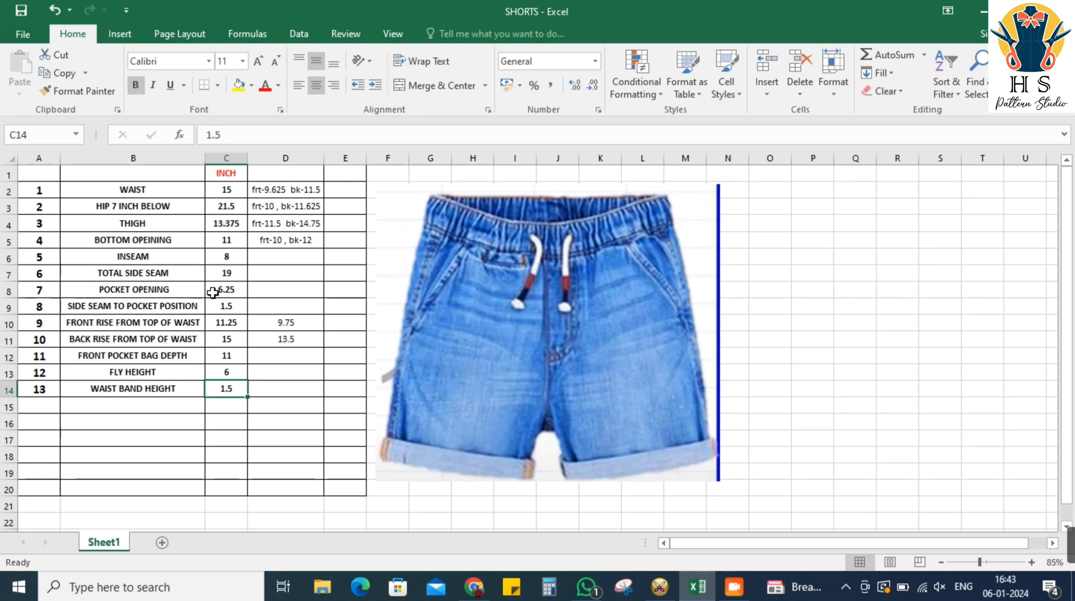
click(234, 273)
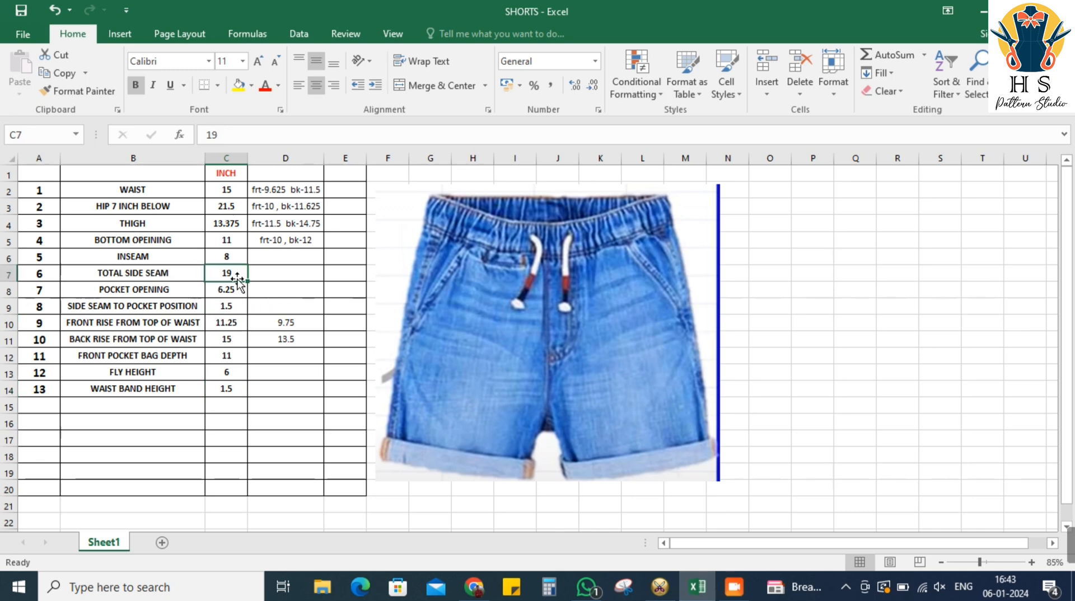
click(271, 276)
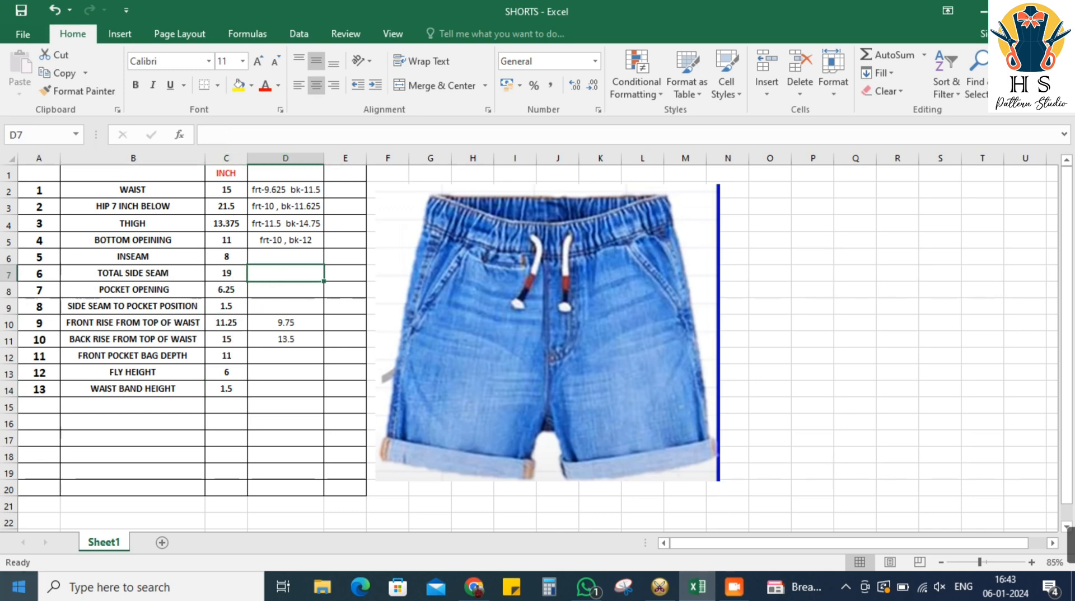
text(17.5)
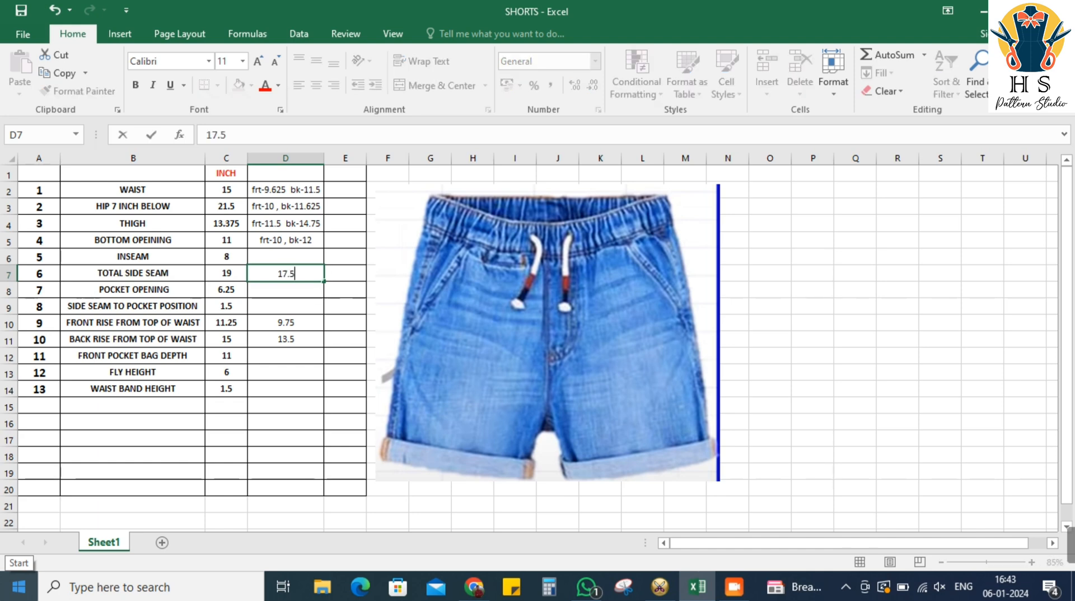
key(Return)
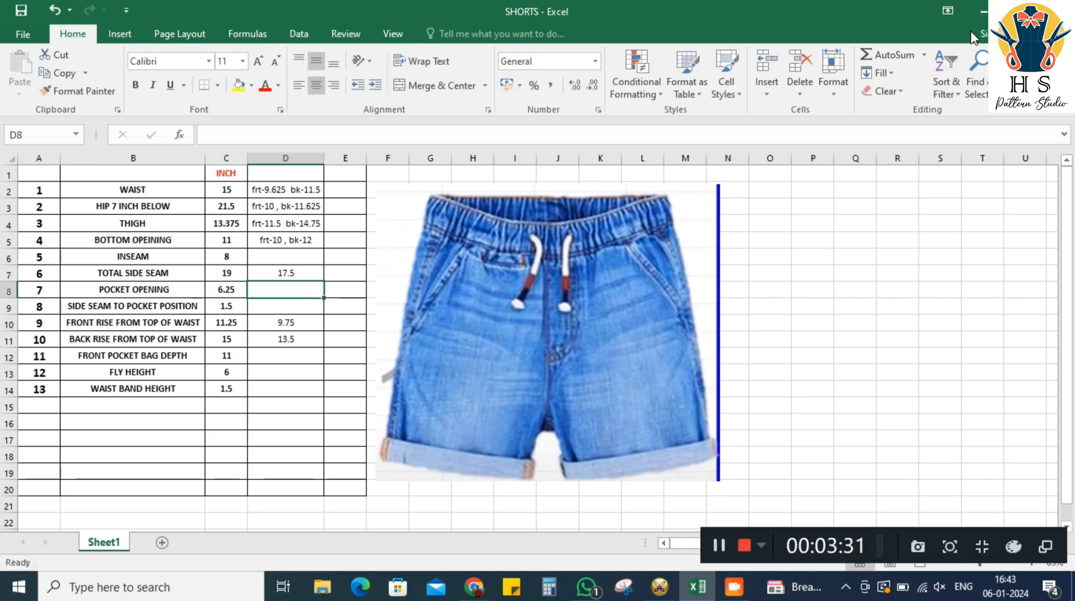
Return to Optitex PDS and create the FRT rectangle with length 17.5 and width 10.75, consulting the hip row of the Excel chart for the width
click(980, 12)
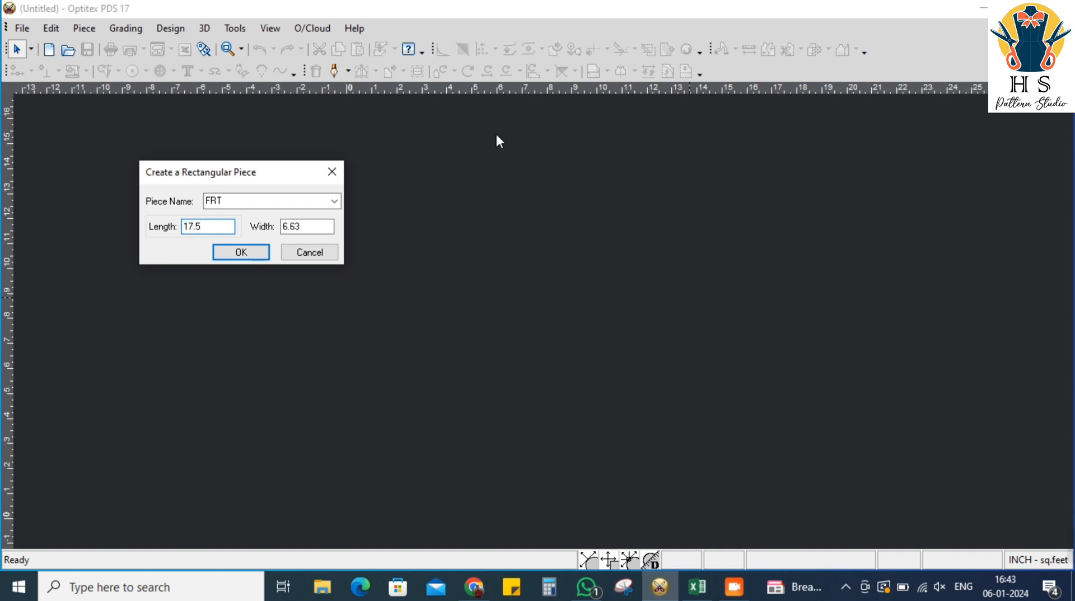
key(Tab)
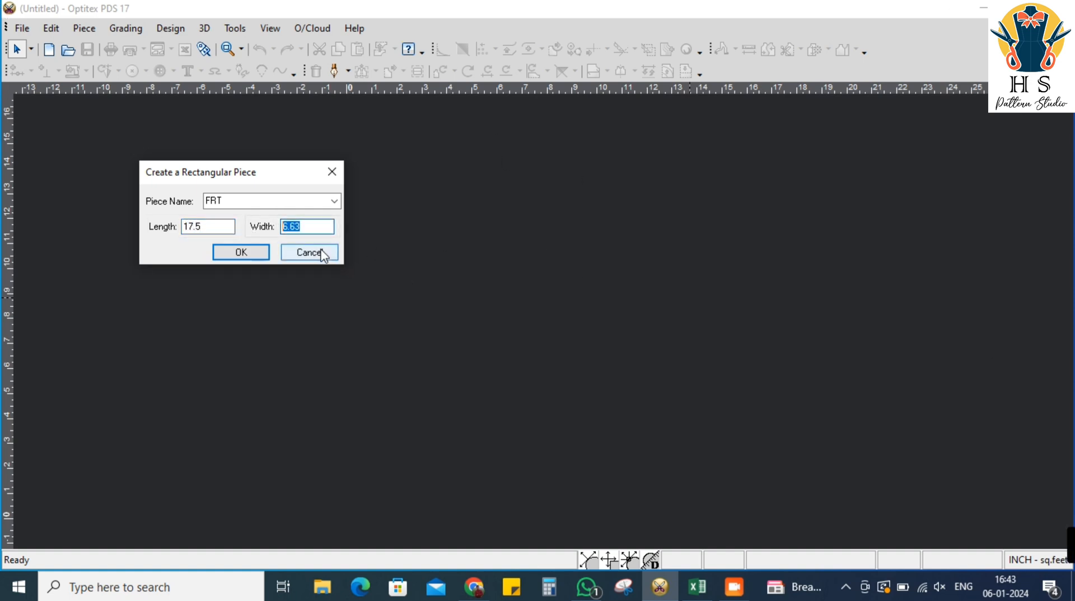
key(alt+Tab)
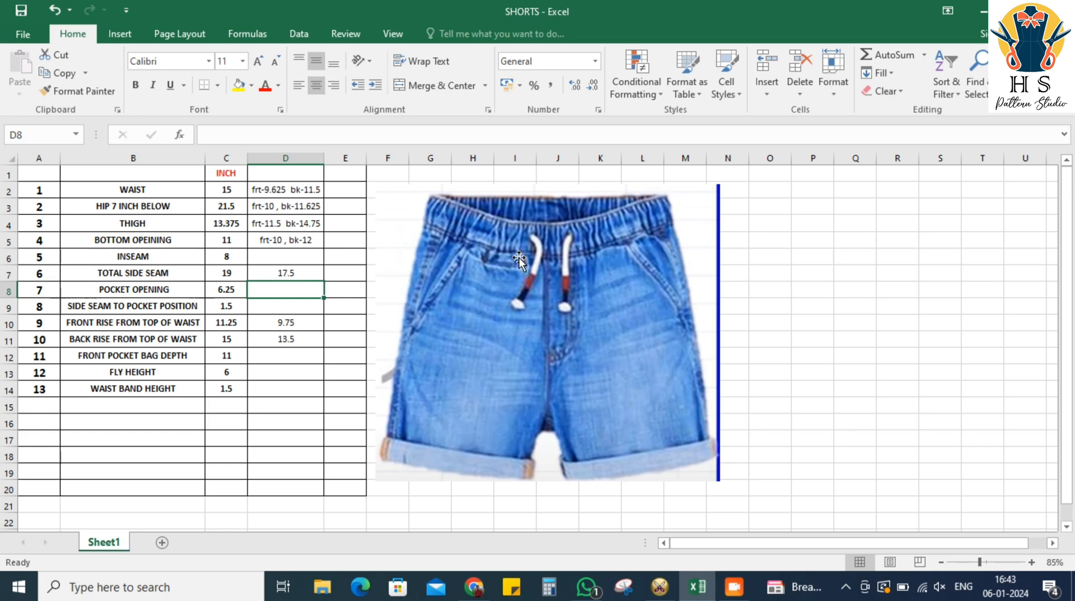
click(239, 208)
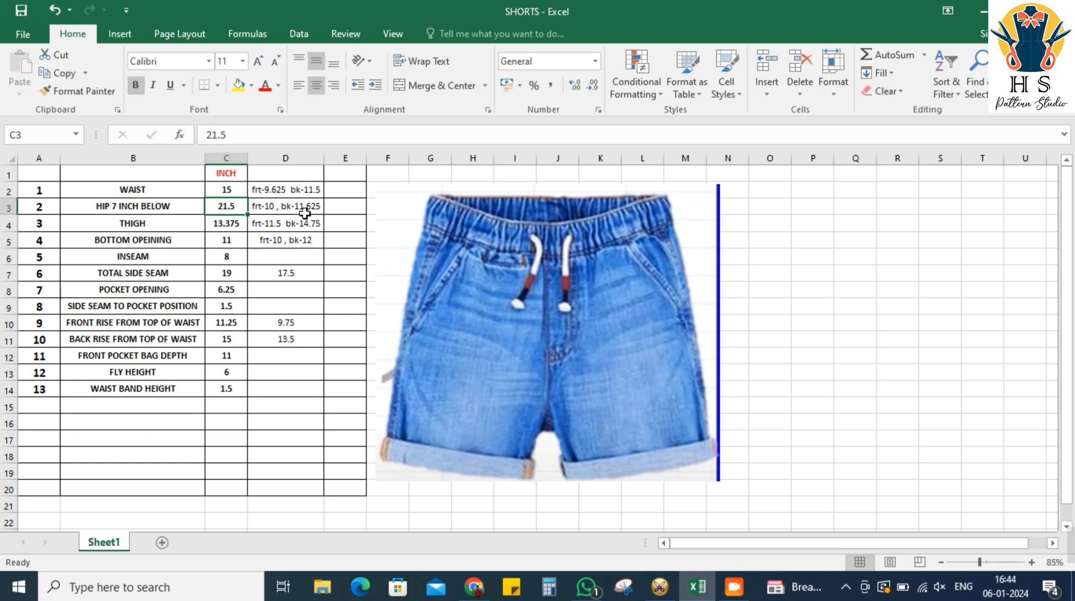
click(271, 209)
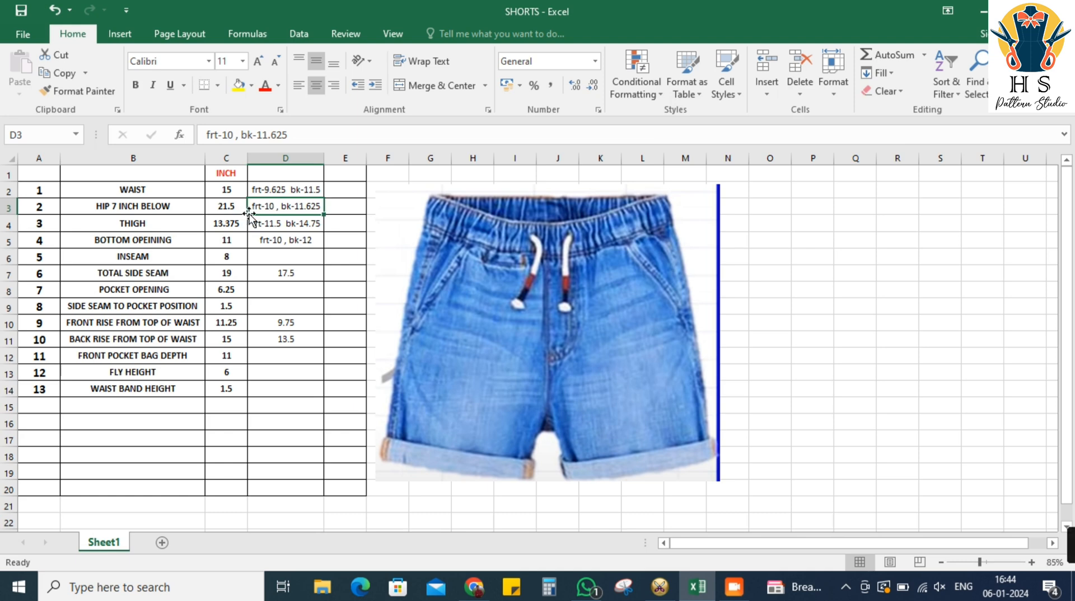
key(alt+Tab)
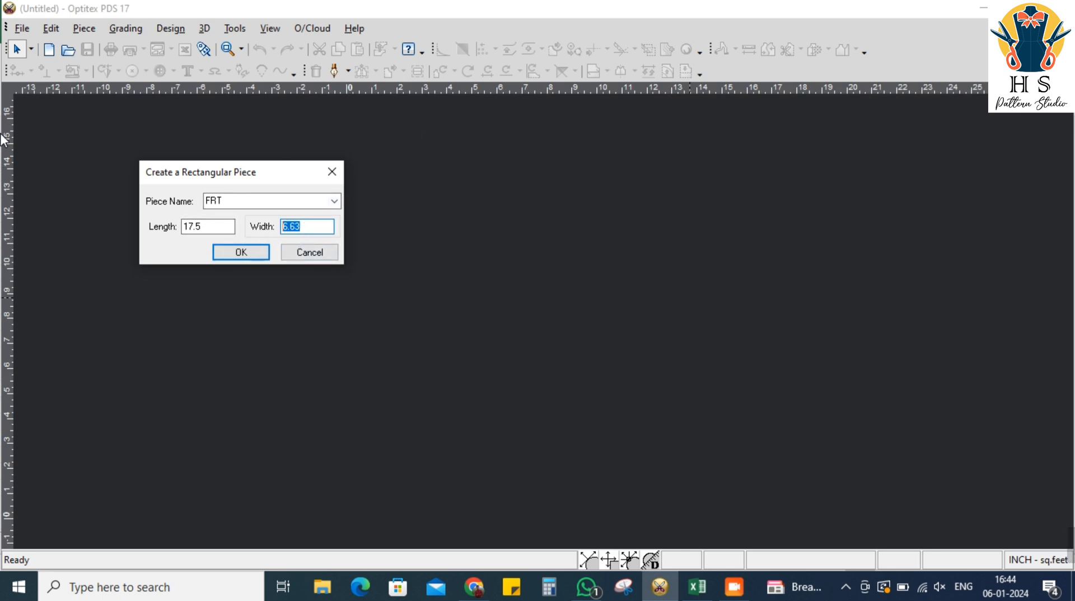
text(10.75)
key(Return)
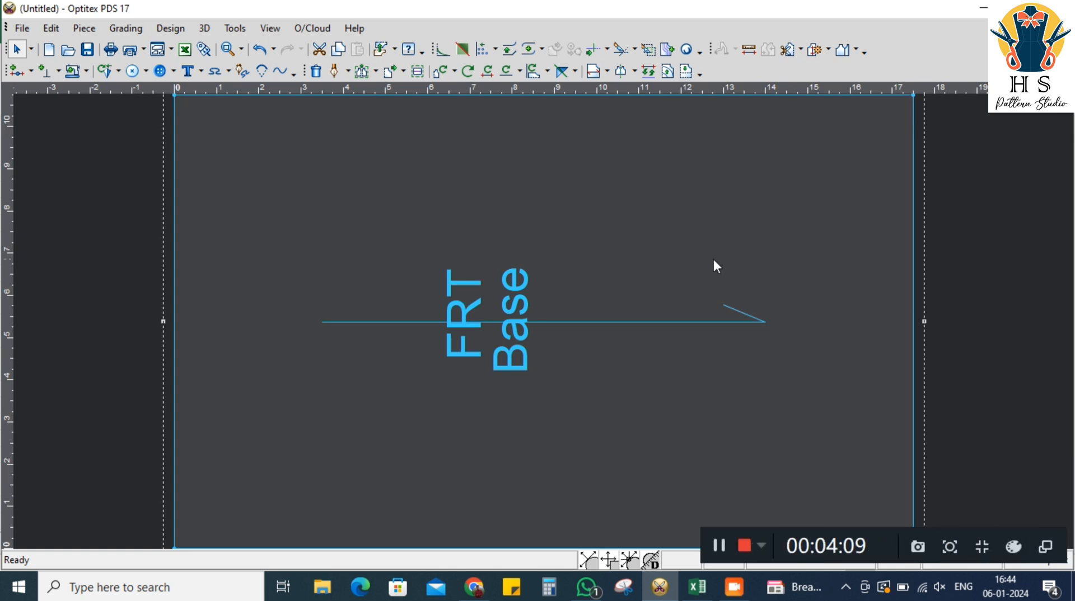
Start an internal hip line on the FRT piece's upper edge, 7 inches from the waist-end corner, also creating a contour point there
scroll(544, 322, down, 4)
drag(549, 331, 558, 322)
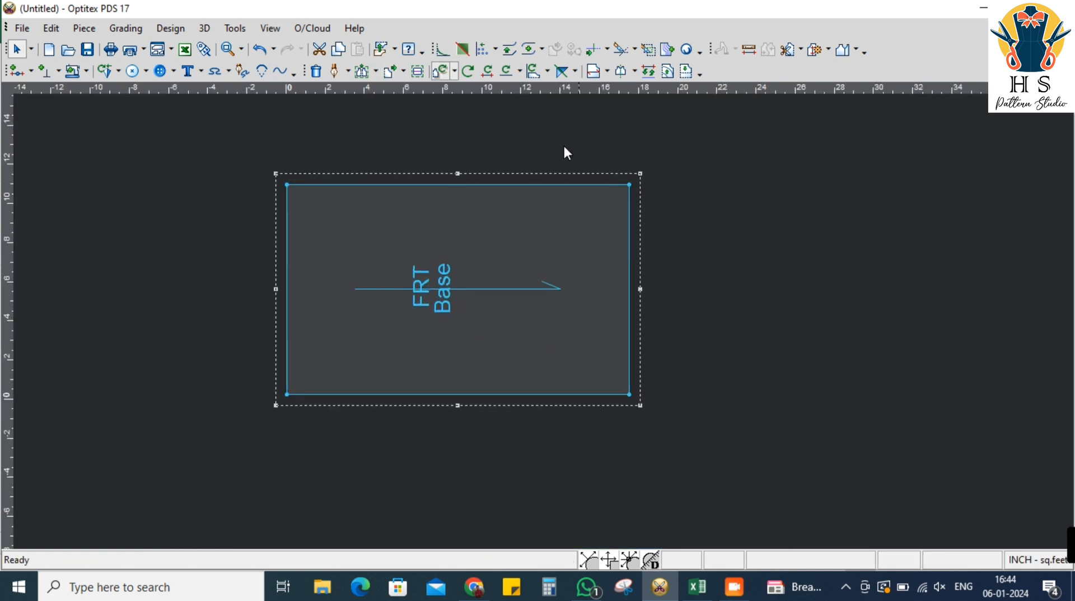
click(335, 78)
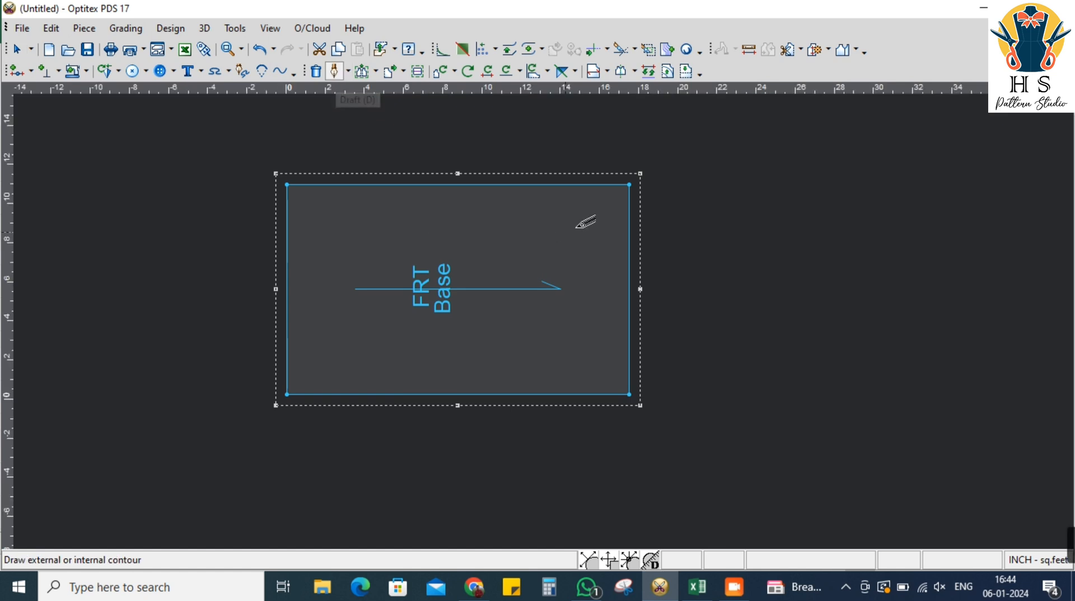
click(599, 185)
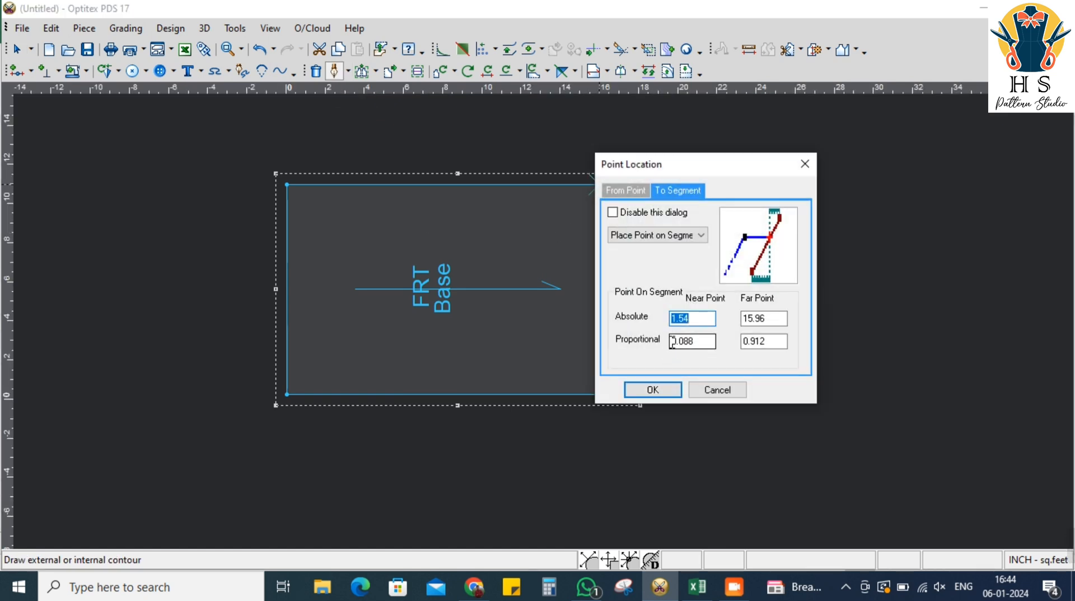
text(7)
click(661, 386)
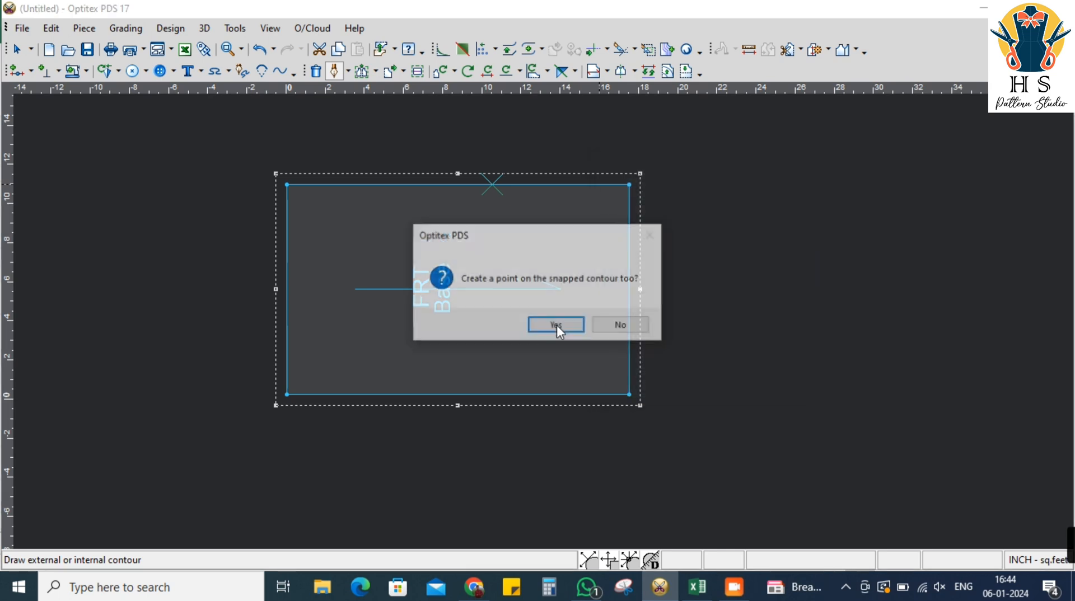
click(555, 323)
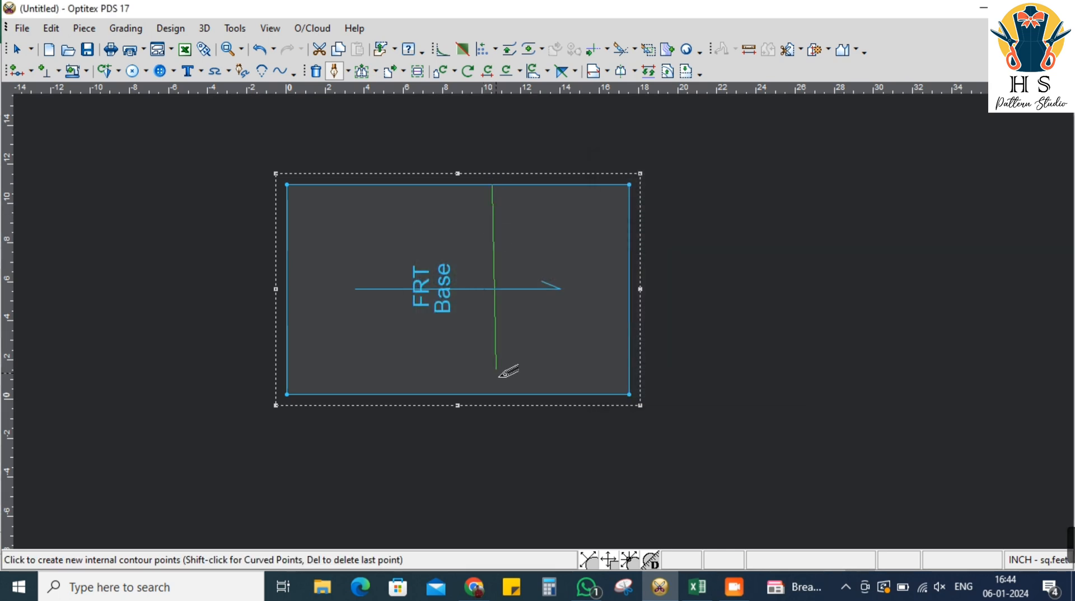
Finish the hip line on the lower edge, 7 inches from the waist-end corner, with a contour point, and reposition the piece
click(595, 395)
text(7)
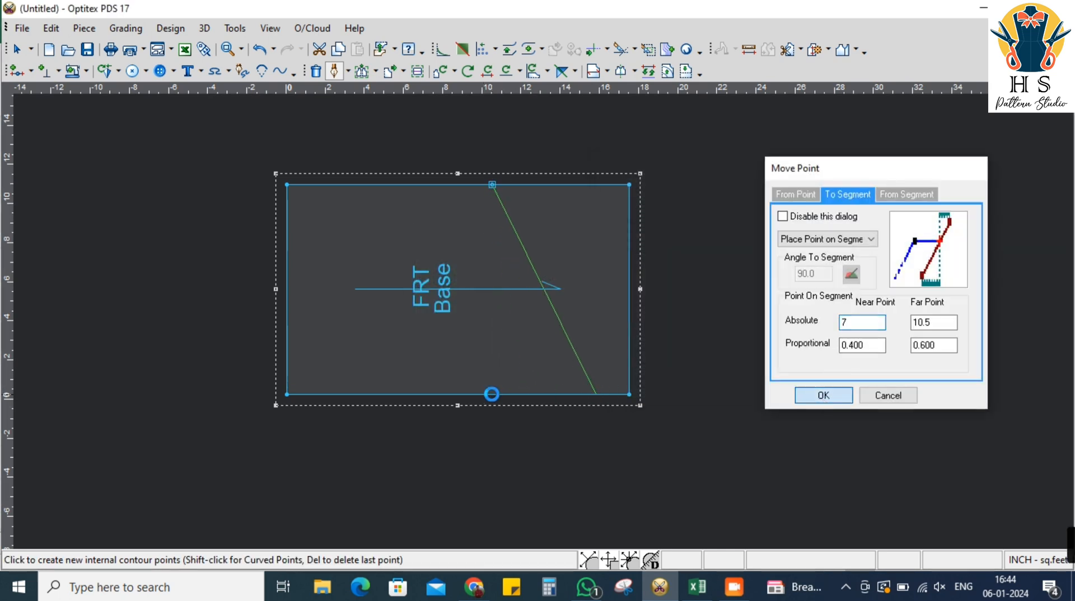
click(823, 395)
click(554, 323)
right_click(704, 219)
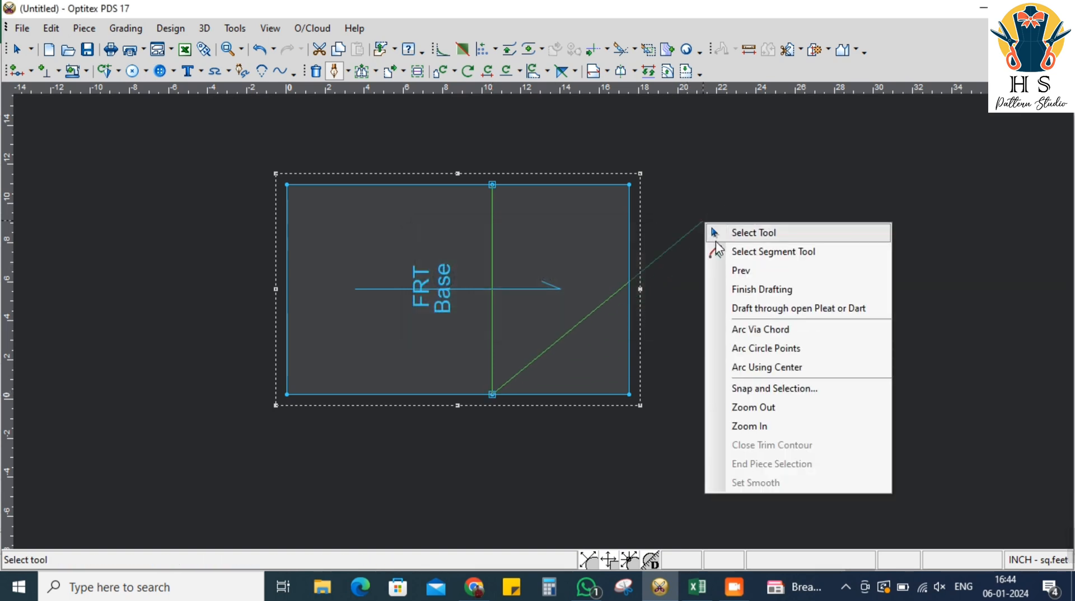
click(719, 234)
drag(549, 218, 581, 209)
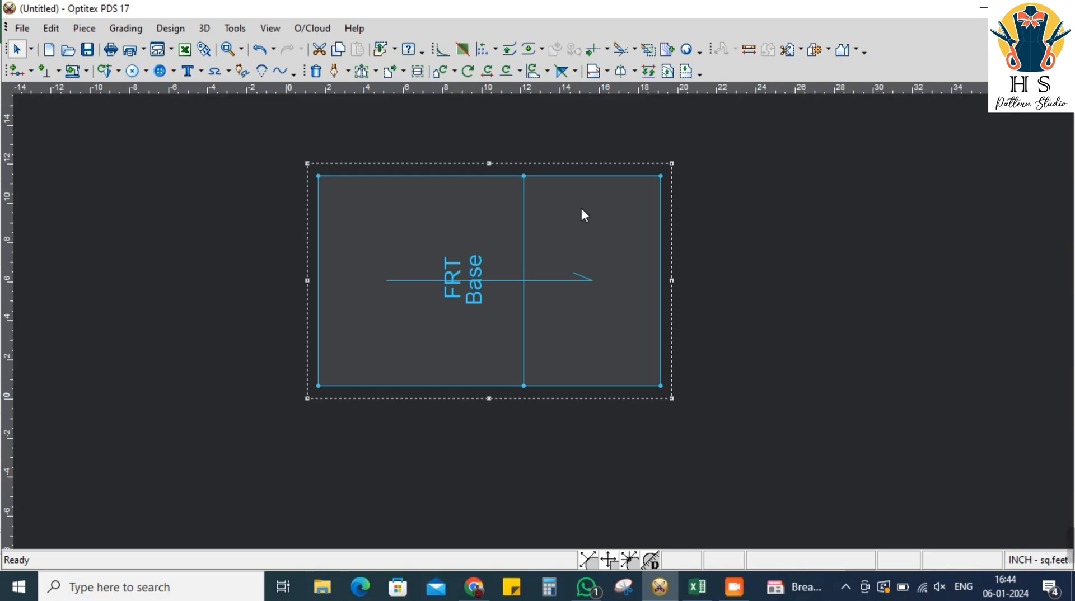
Add a grade and curve point at proportion 0.5 on the hem edge of the FRT piece
click(334, 71)
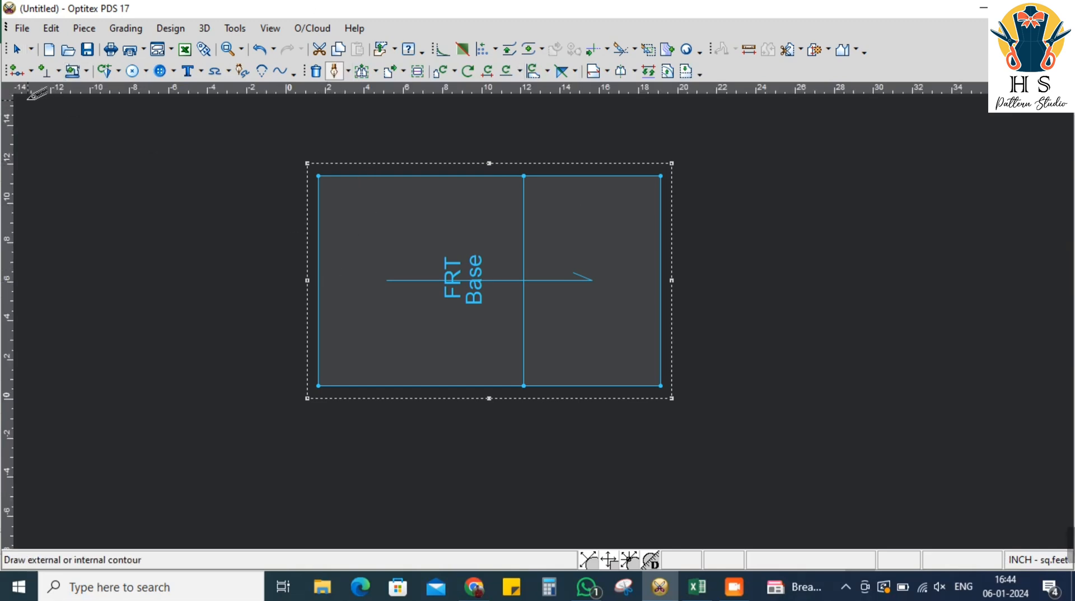
click(16, 72)
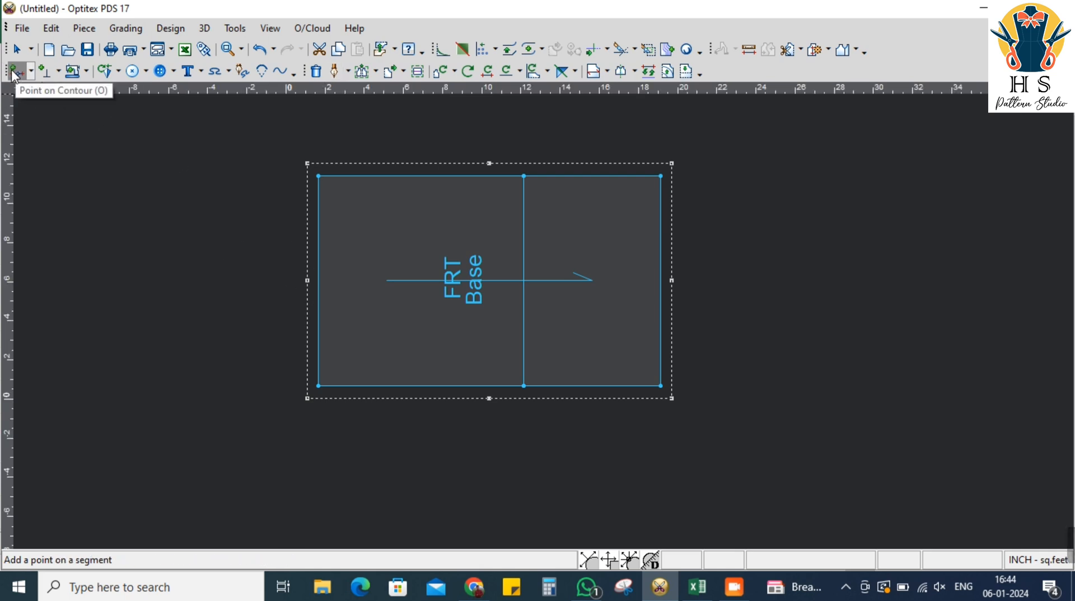
click(317, 284)
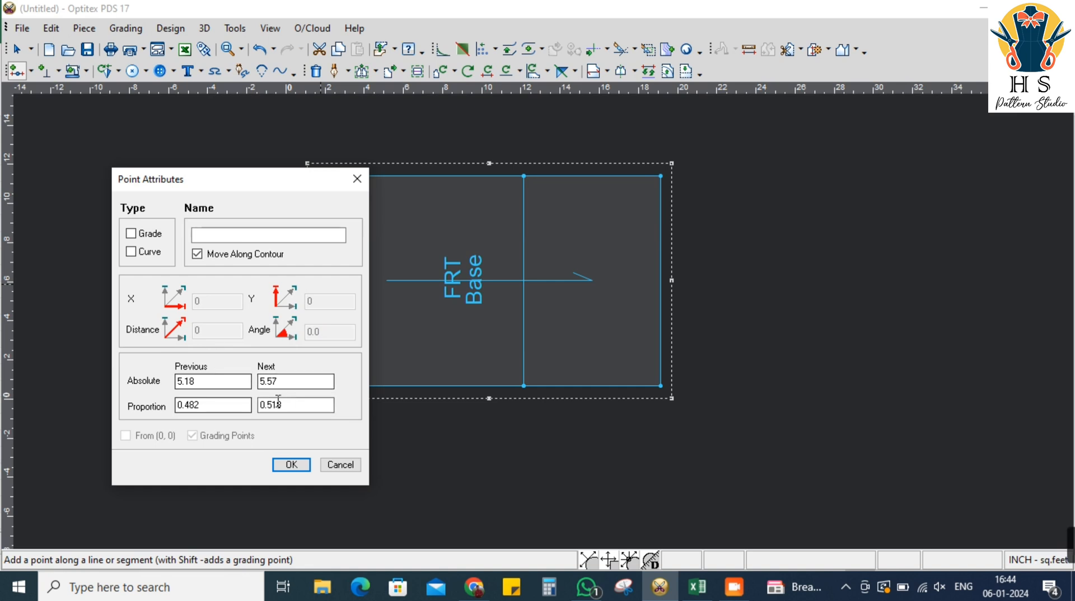
drag(212, 410, 42, 382)
text(.5)
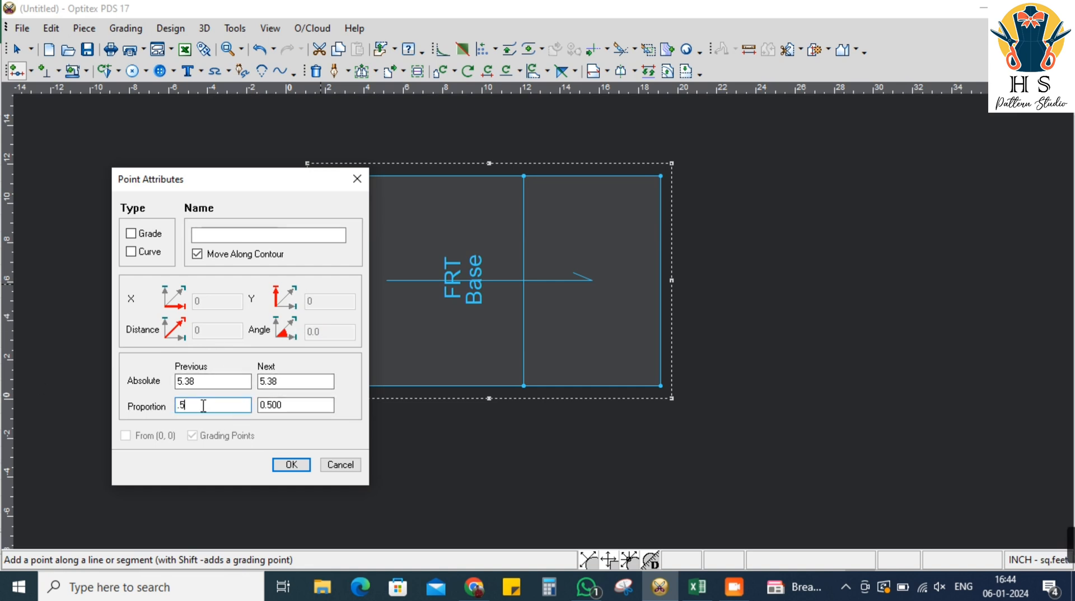
click(148, 234)
click(151, 252)
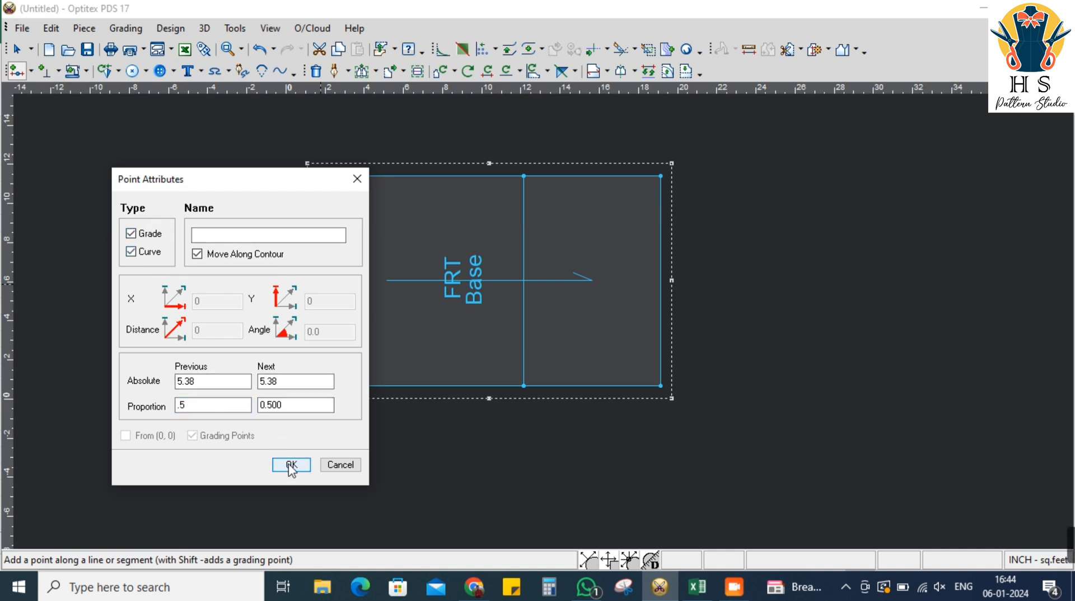
click(291, 466)
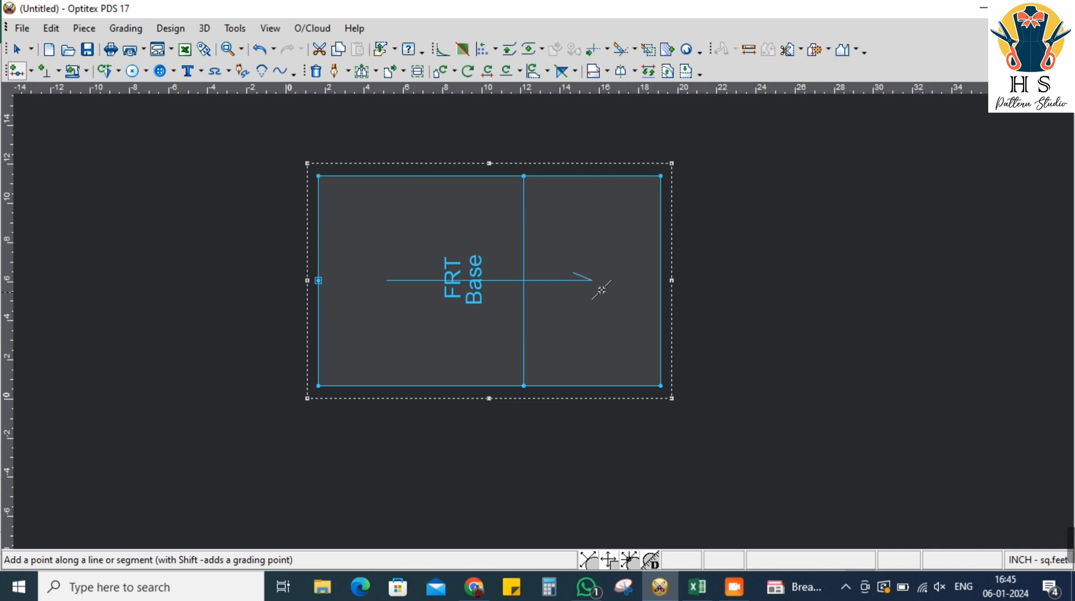
Check the front waist value in Excel, then in Optitex PDS add a non-curve grade point on the waist edge, 9.625 from the next point
key(alt+Tab)
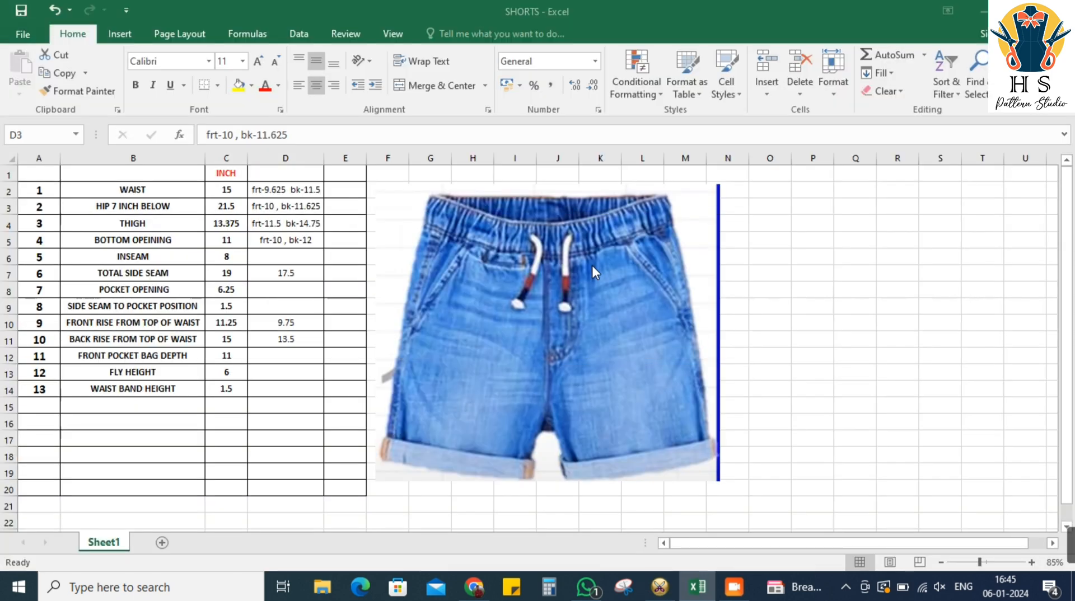
click(283, 190)
key(alt+Tab)
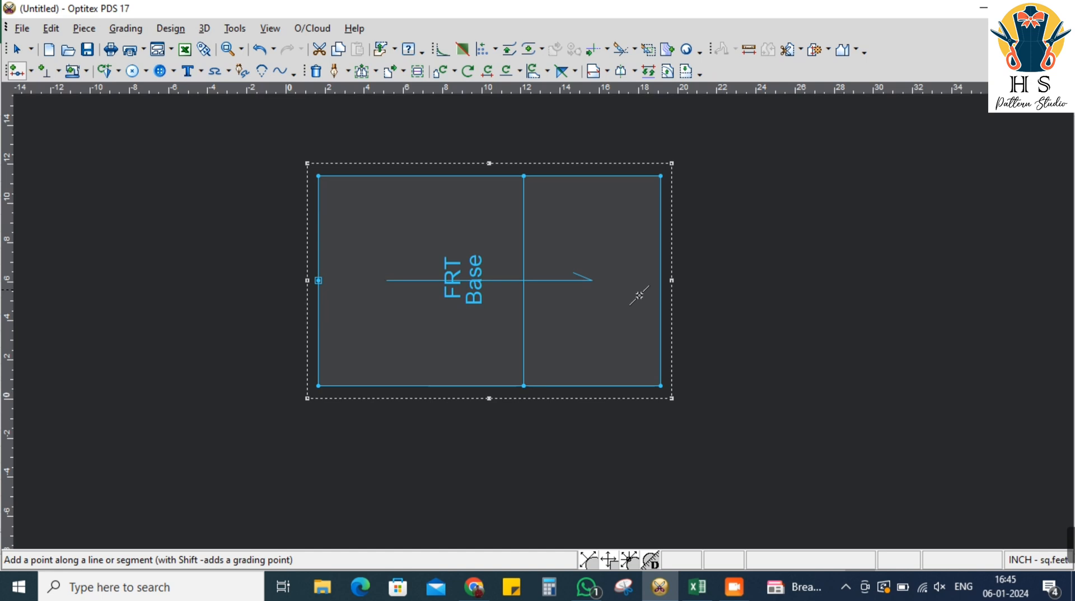
click(661, 346)
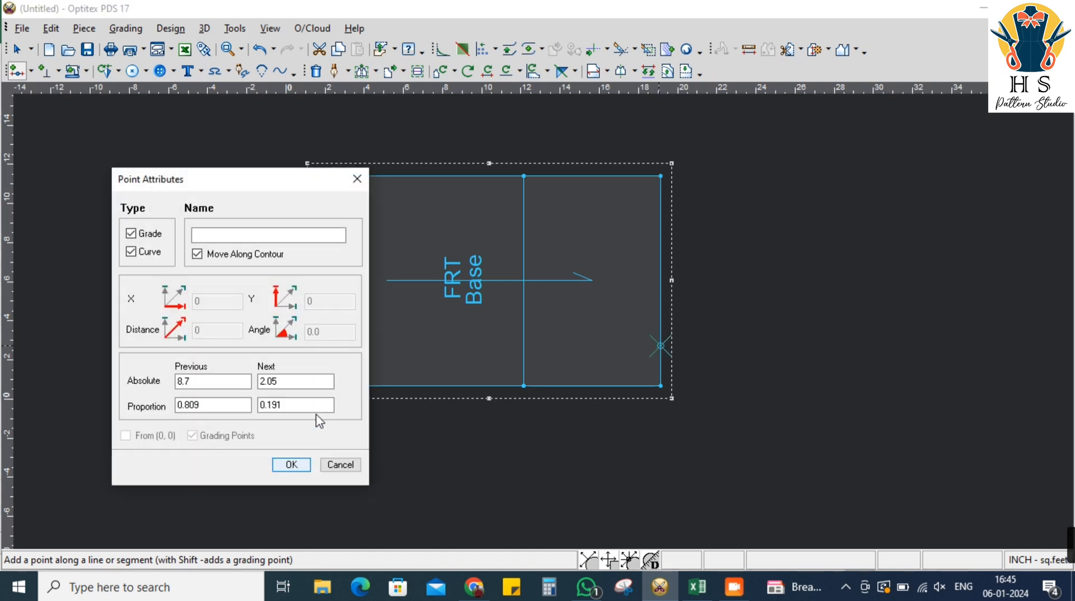
double_click(219, 382)
key(Tab)
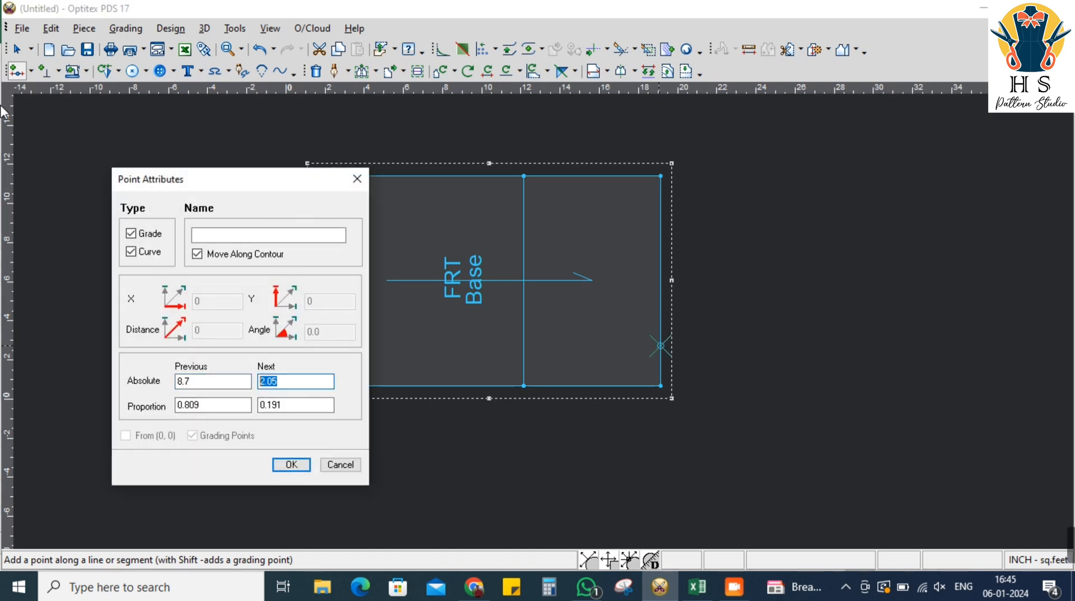
text(9.62)
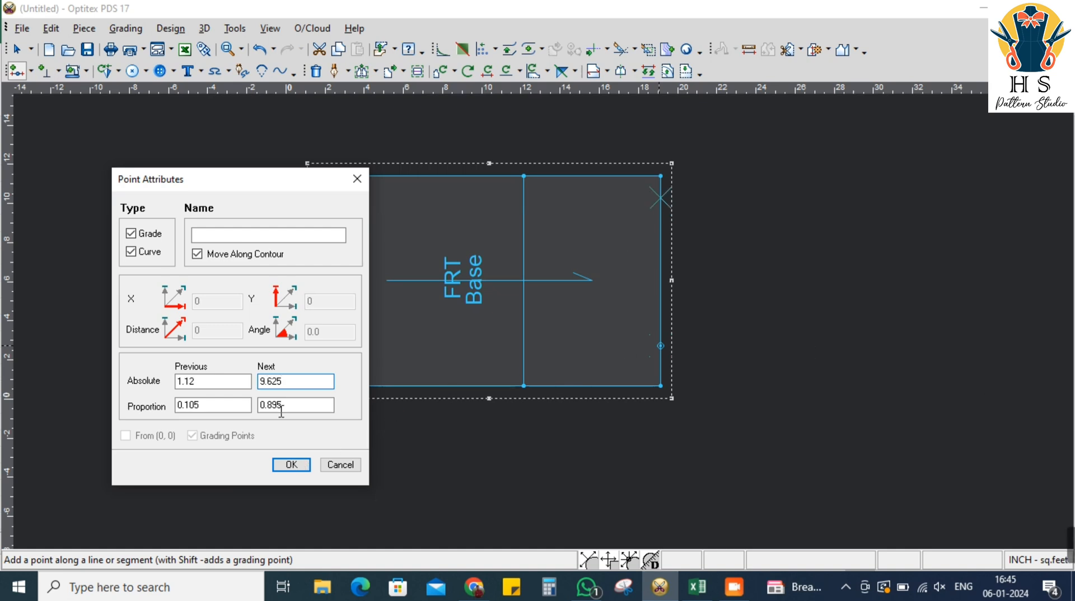
click(131, 251)
click(290, 463)
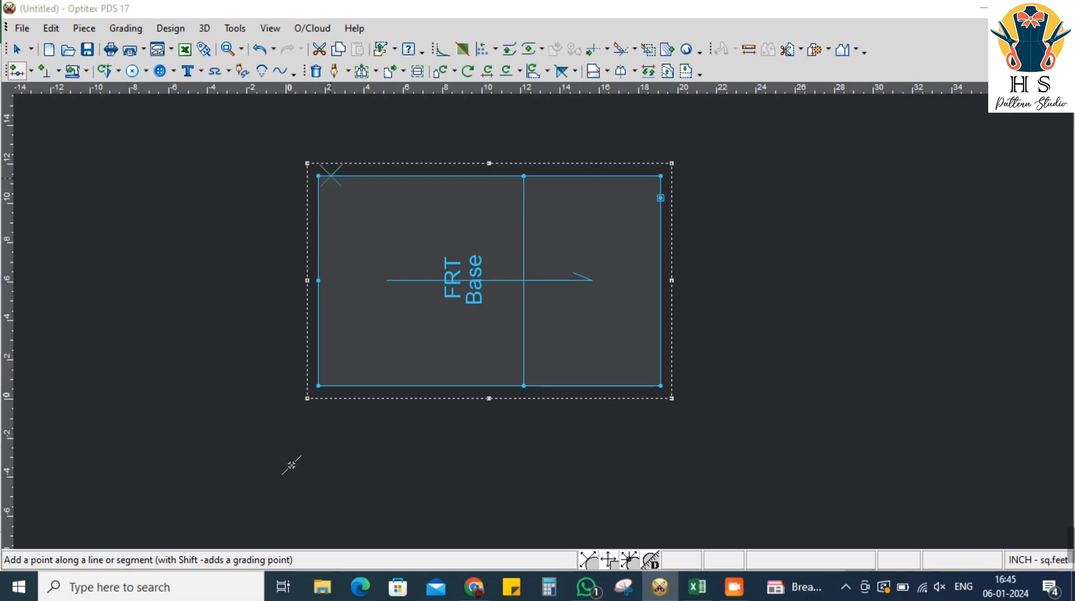
Add a grade point on the upper edge, 8 inches from the hem corner
click(327, 175)
drag(244, 386, 136, 398)
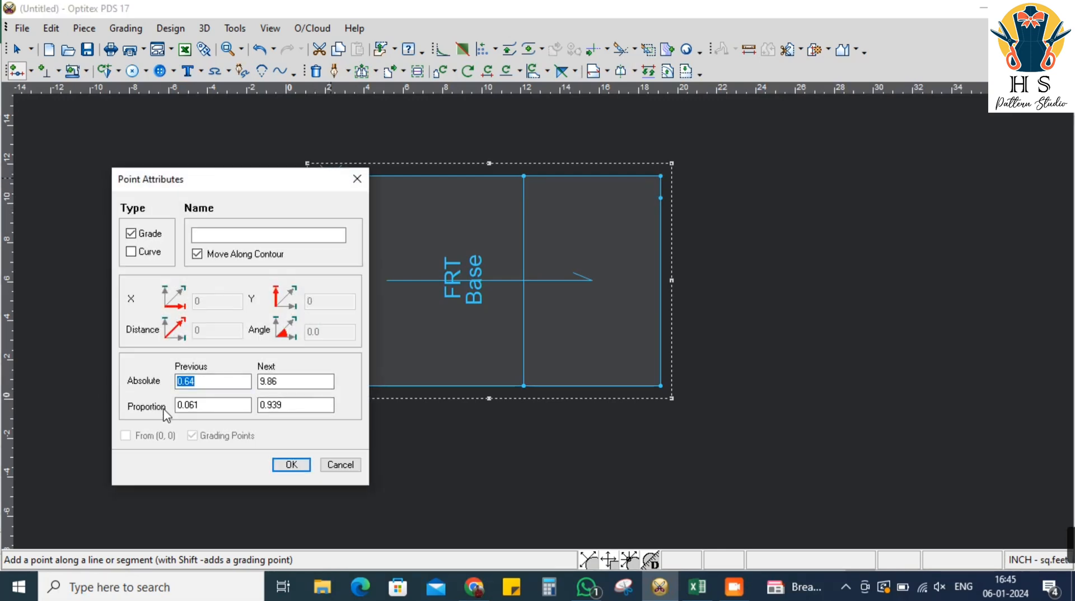
text(8)
click(292, 468)
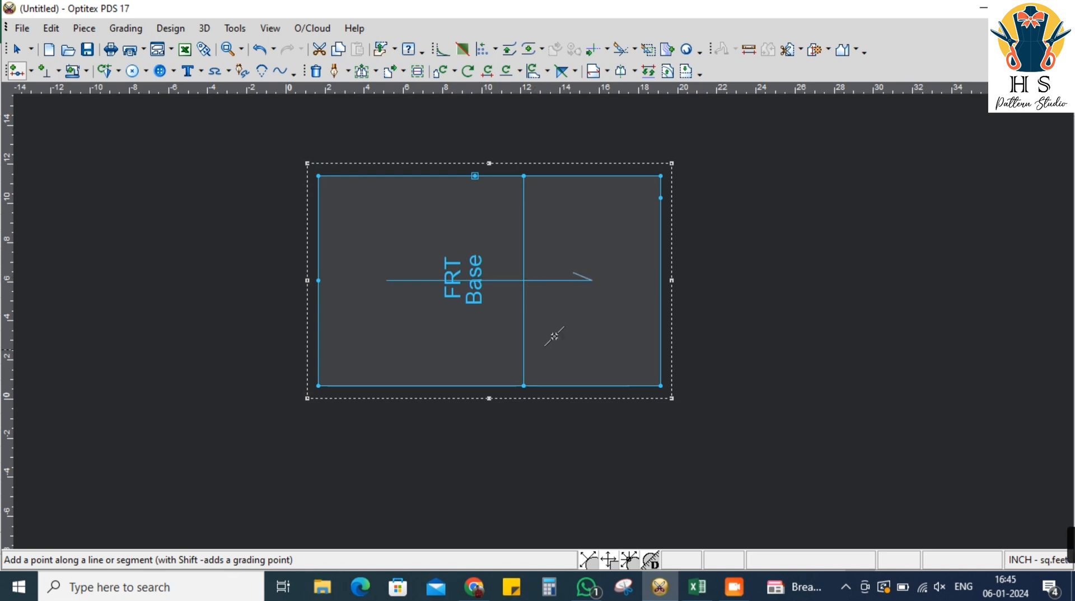
Delete the upper waist corner point so the contour runs straight from the hip line to the new waist point
right_click(697, 172)
click(712, 185)
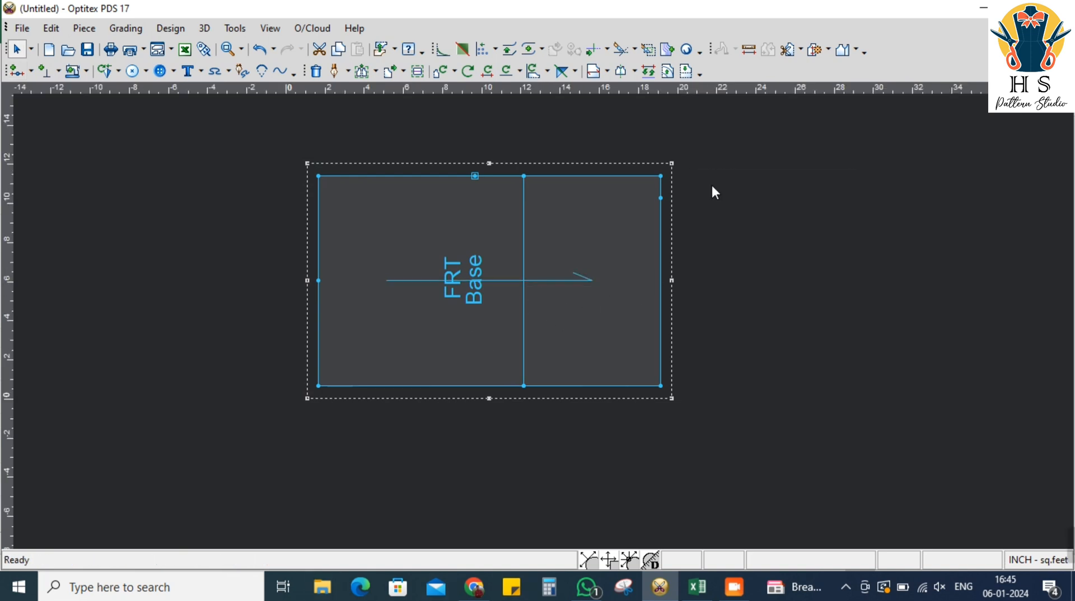
right_click(661, 176)
click(702, 261)
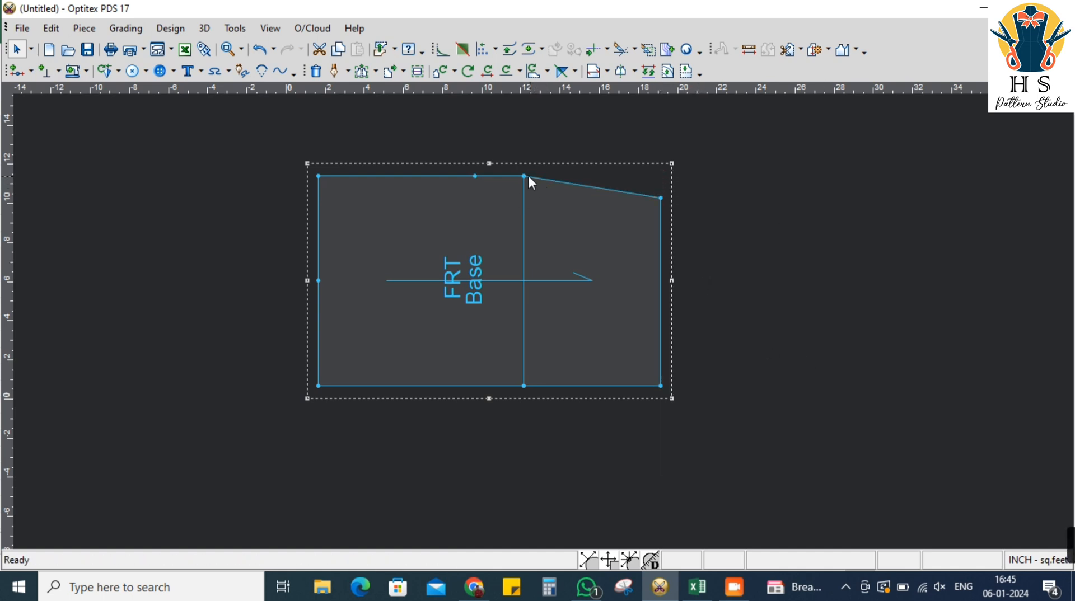
Measure the internal hip line with the Compare Length tool
click(524, 244)
click(31, 71)
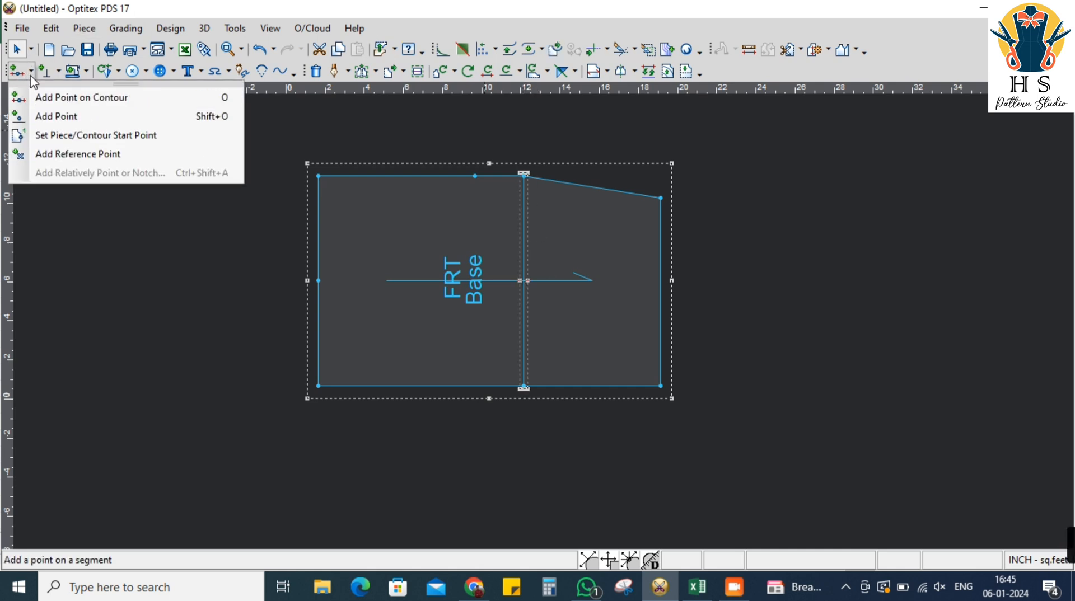
click(32, 51)
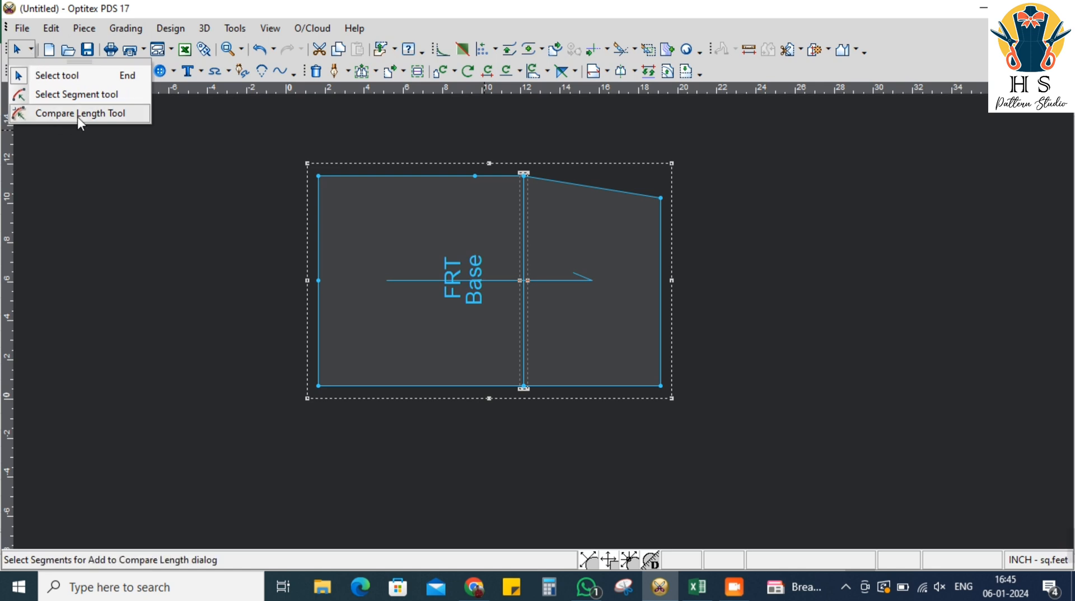
click(78, 113)
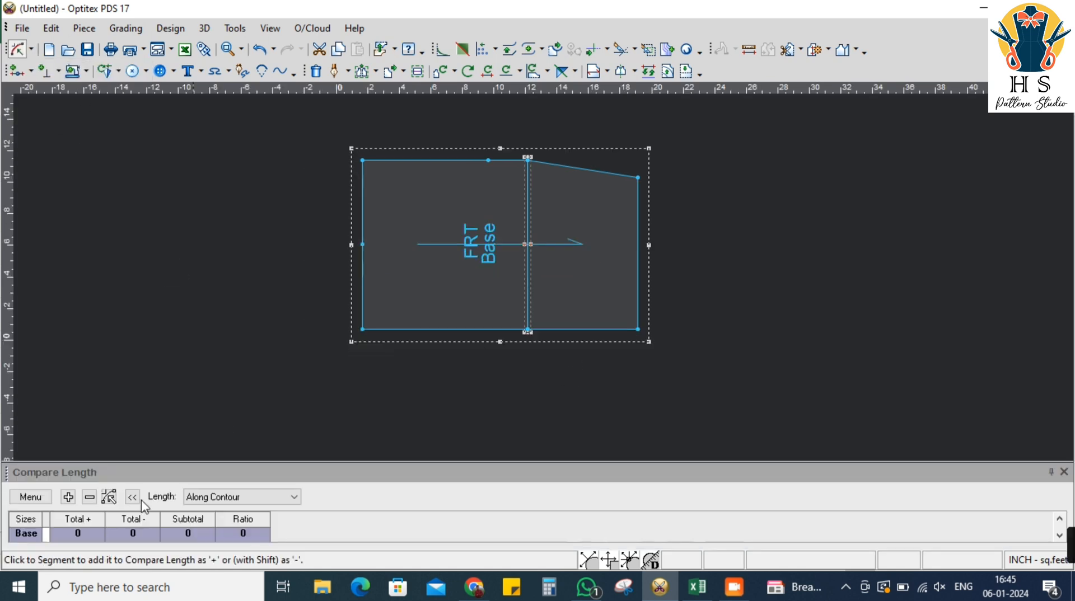
right_click(145, 270)
click(168, 279)
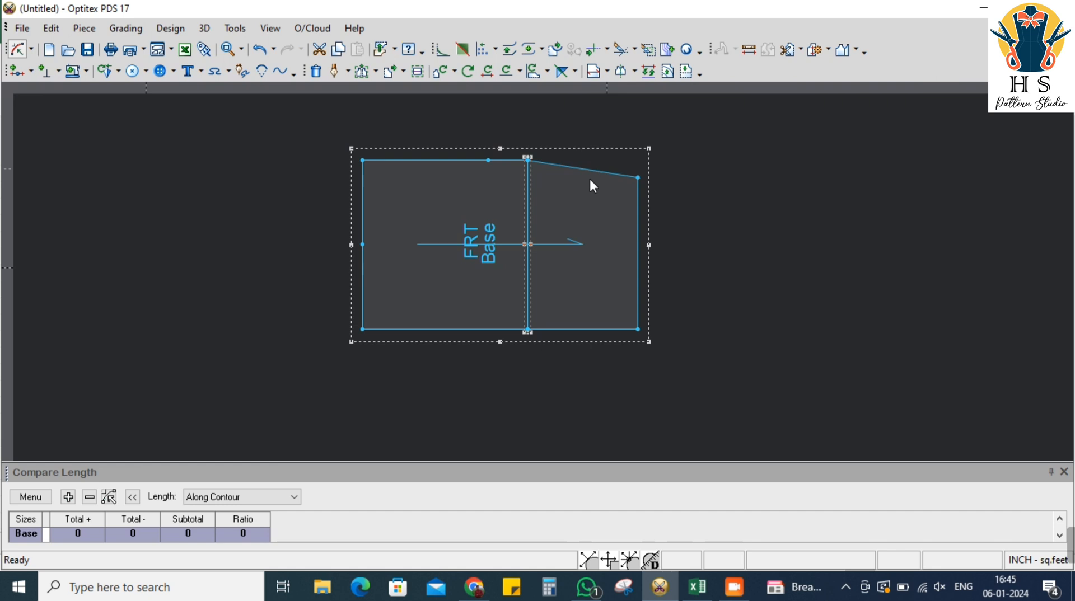
click(68, 496)
drag(243, 463, 249, 451)
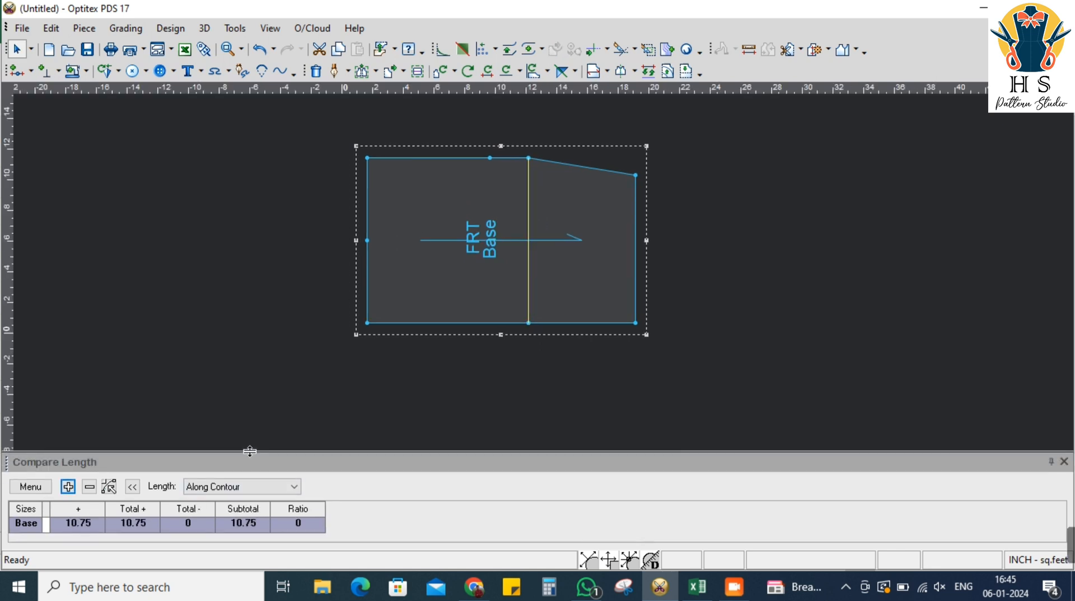
click(251, 526)
Check the front hip value in Excel, then in Optitex PDS shift the hip line's upper endpoint by Y -0.75 with Multi Move
key(alt+Tab)
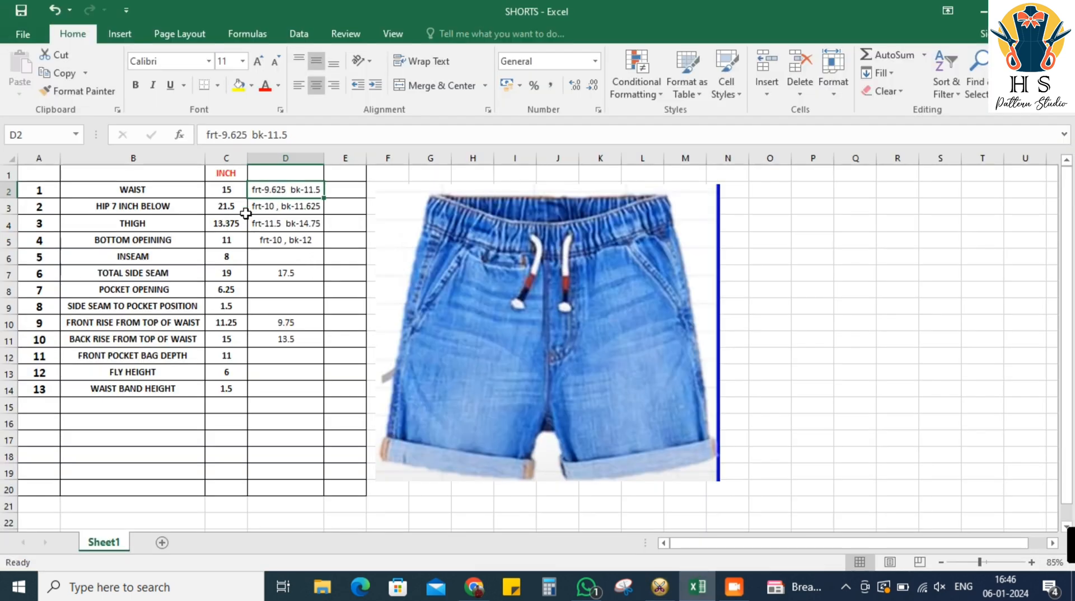
key(alt+Tab)
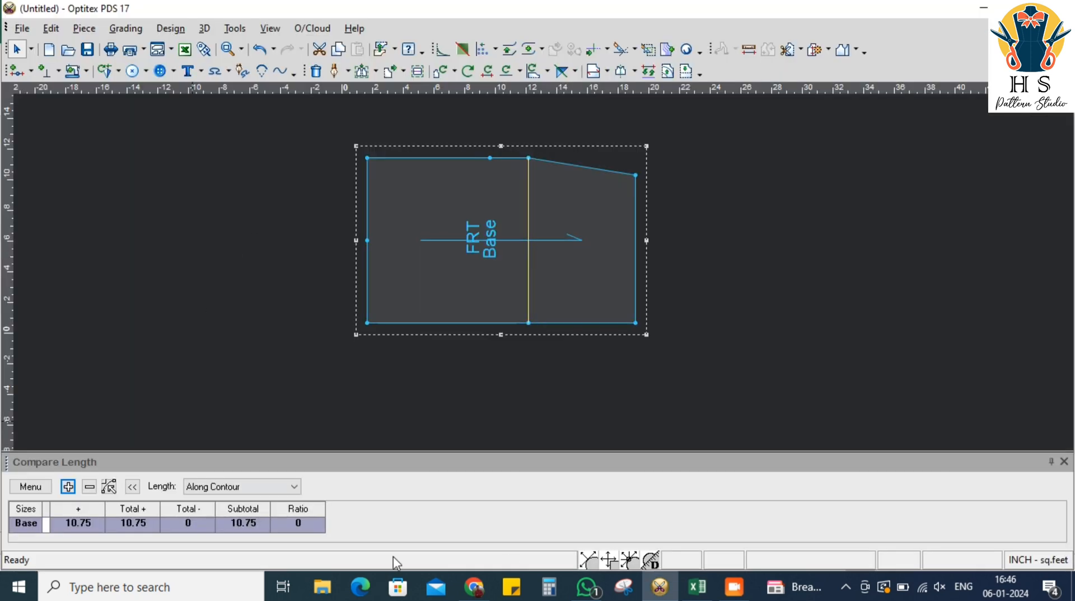
click(360, 74)
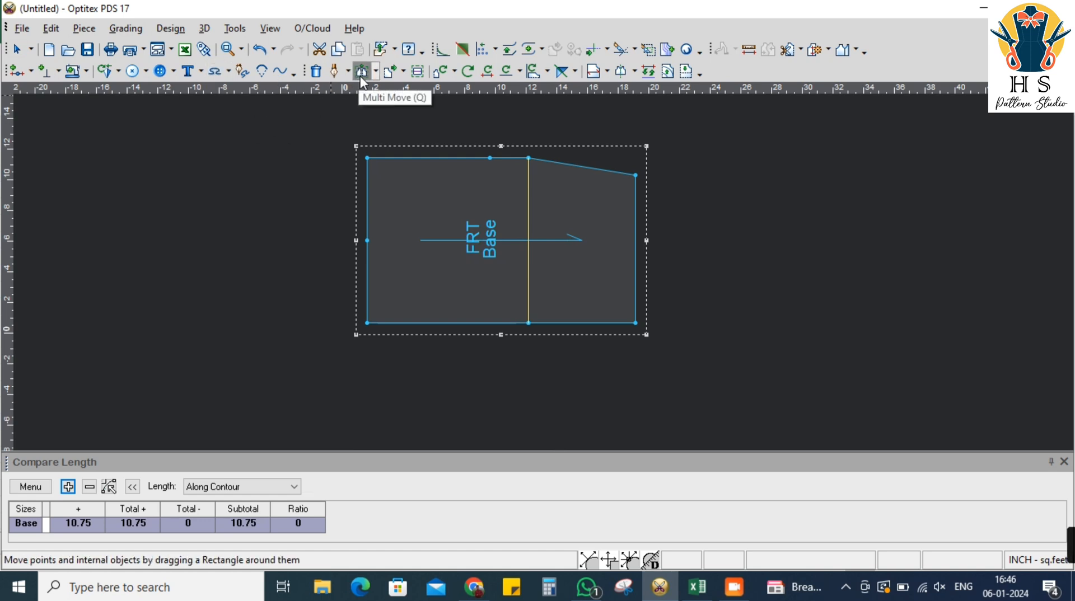
drag(519, 134, 542, 163)
click(538, 163)
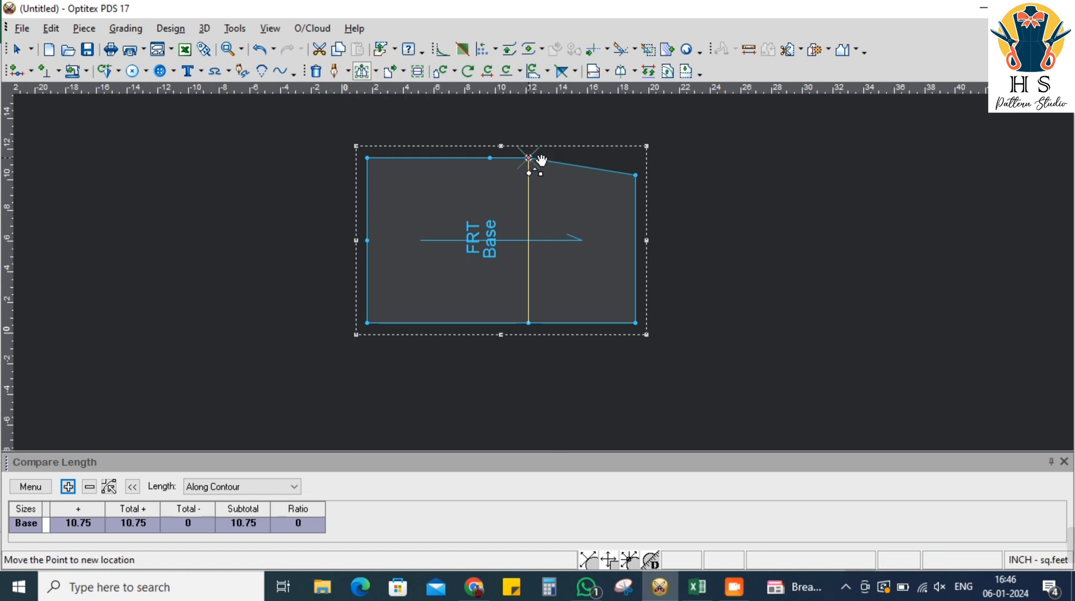
key(Tab)
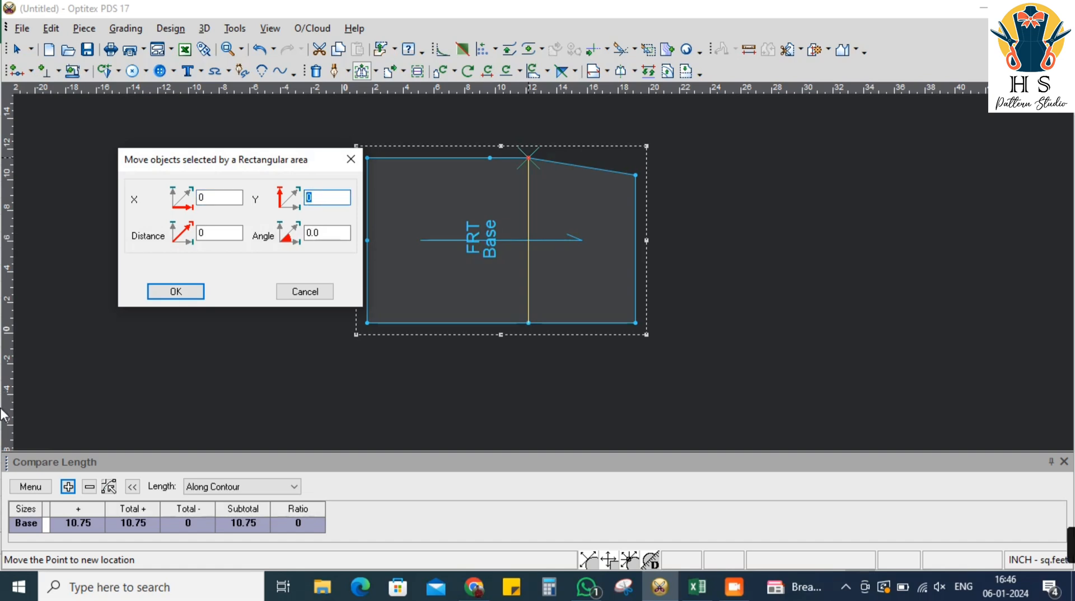
text(-.75)
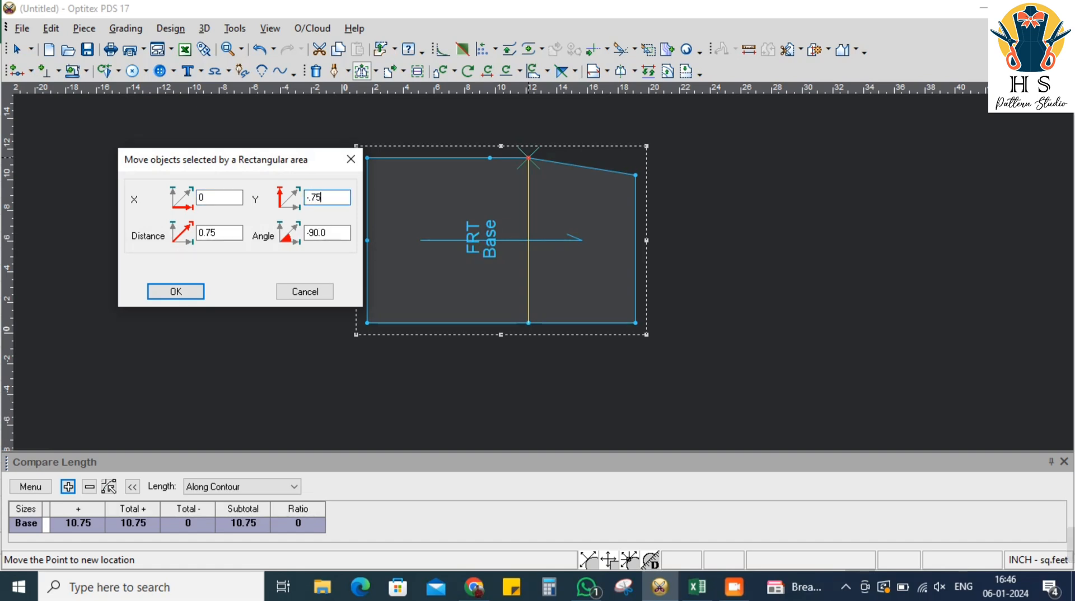
key(Return)
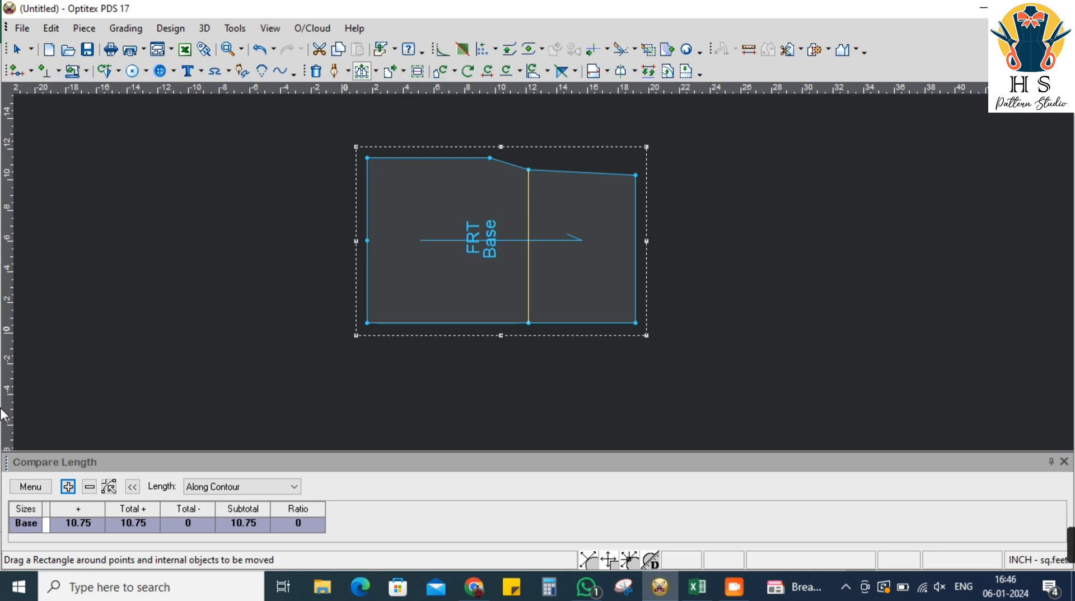
Recheck the size chart in Excel, then update the hip line's Compare Length measurement in Optitex PDS
click(697, 586)
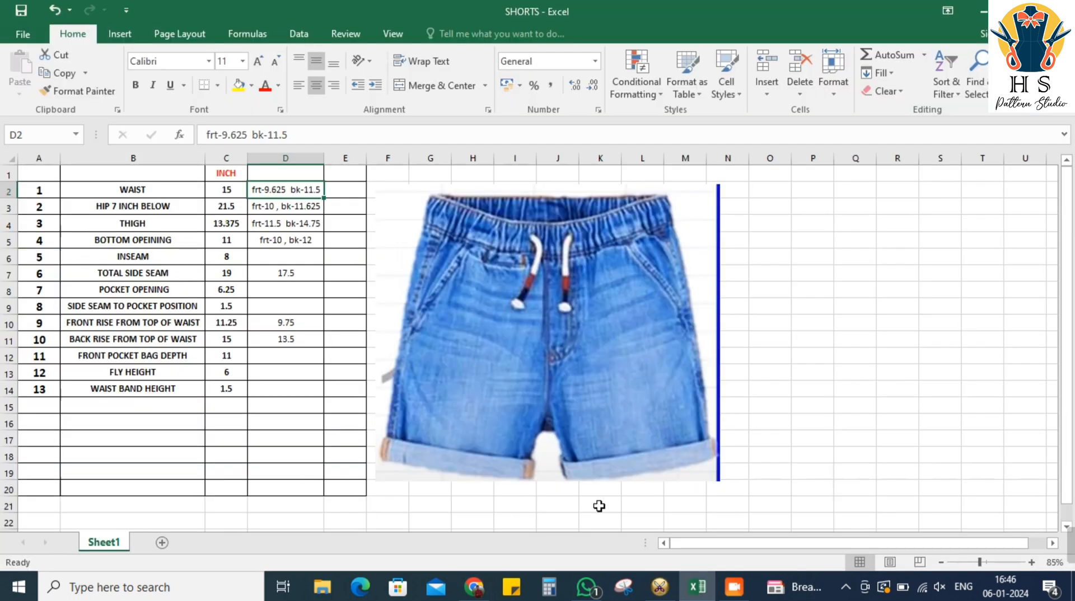
key(alt+Tab)
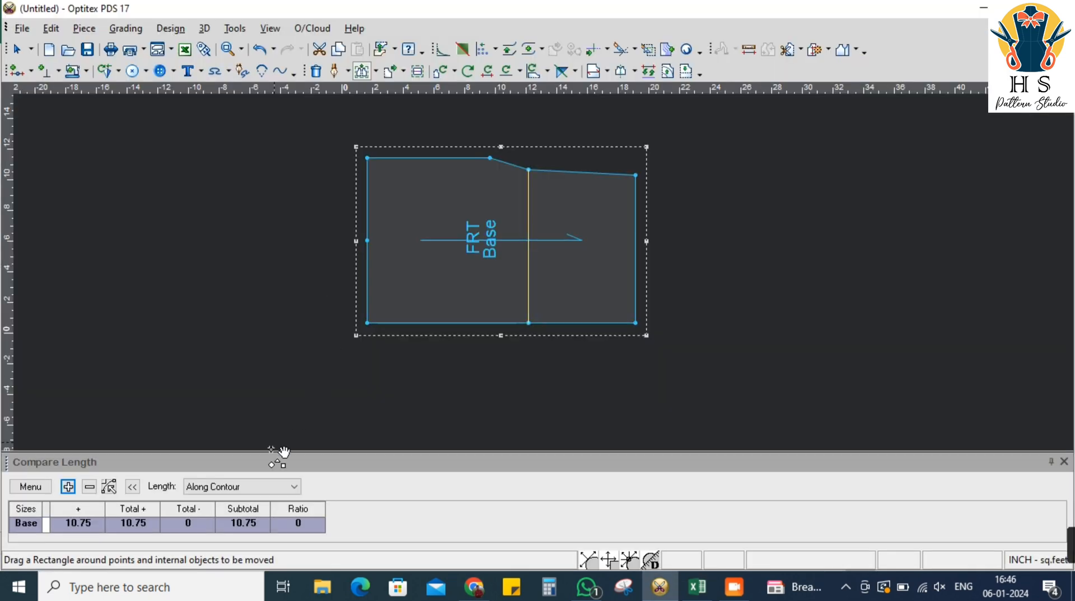
click(33, 488)
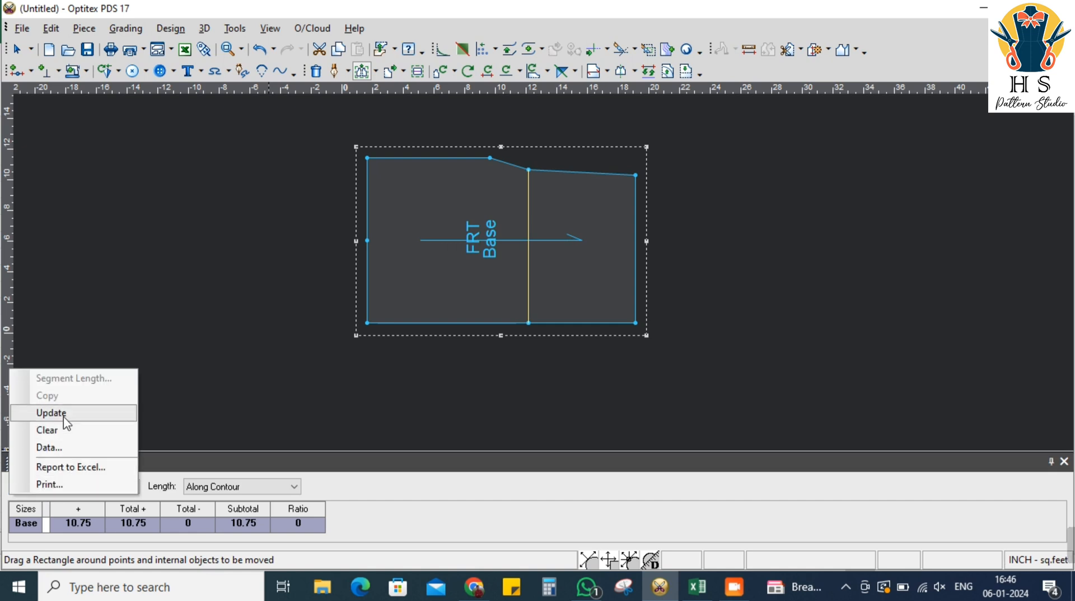
click(53, 413)
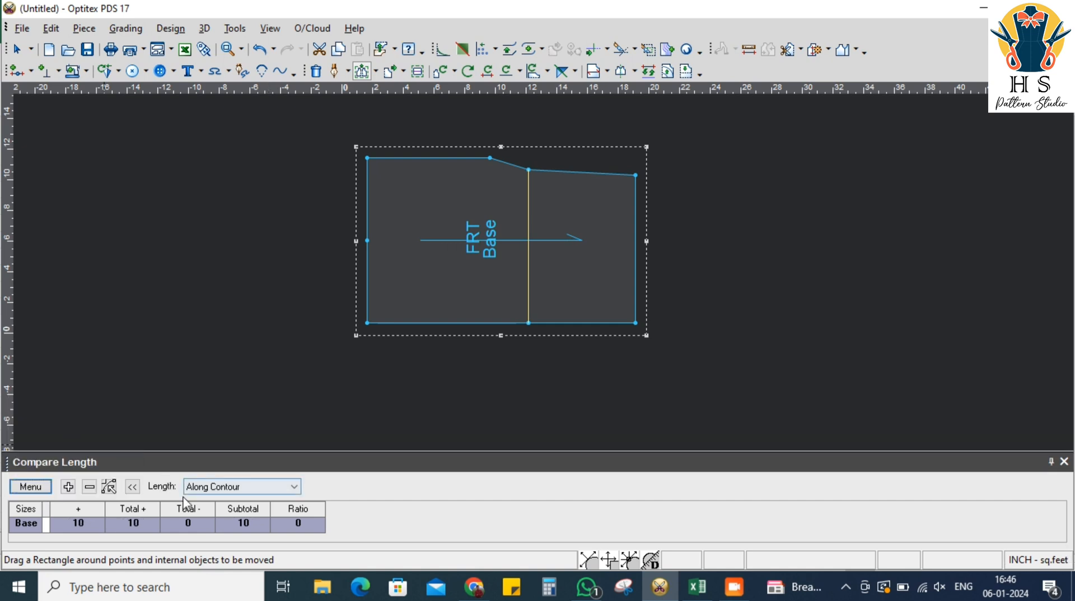
Turn on the Curve property for the hip line's upper contour point and close its properties
double_click(529, 170)
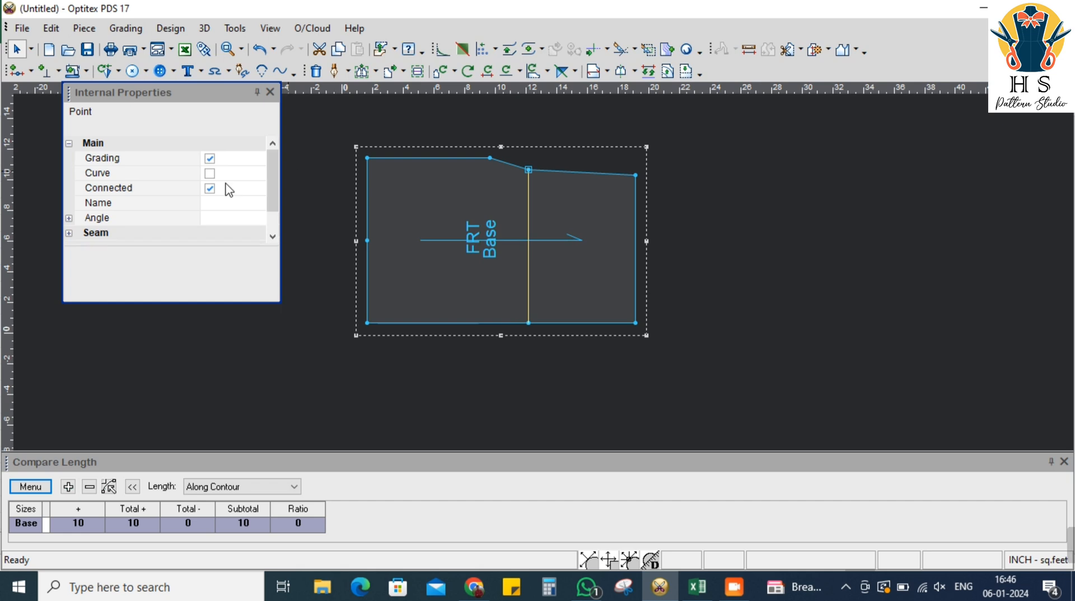
click(209, 173)
click(270, 93)
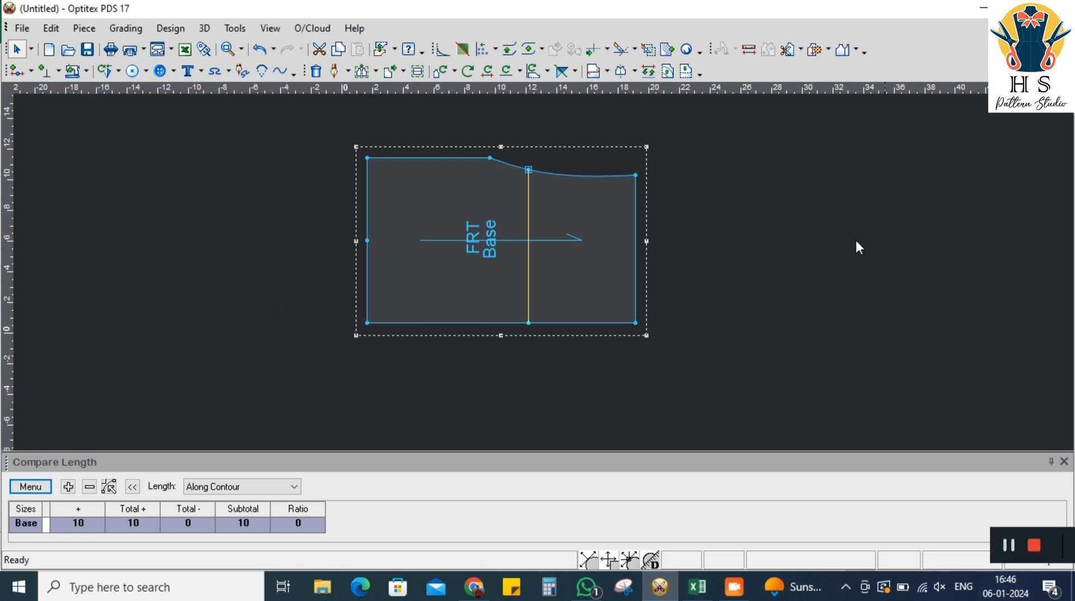
Use Move Point to add a point on the crotch curve and place it close to the crotch corner, deepening the curve
click(375, 72)
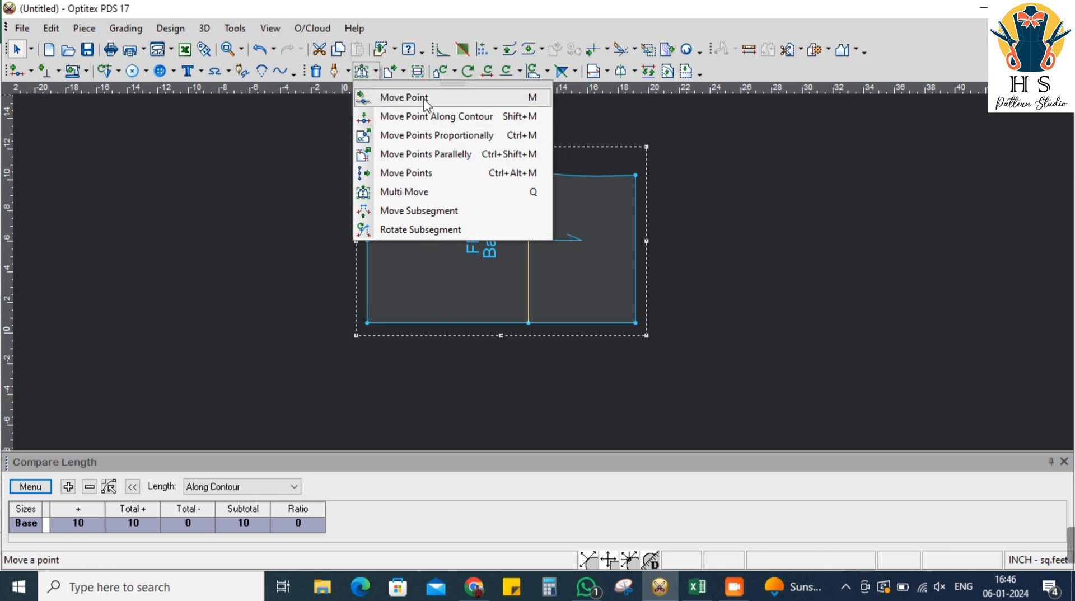
click(425, 99)
scroll(546, 275, up, 5)
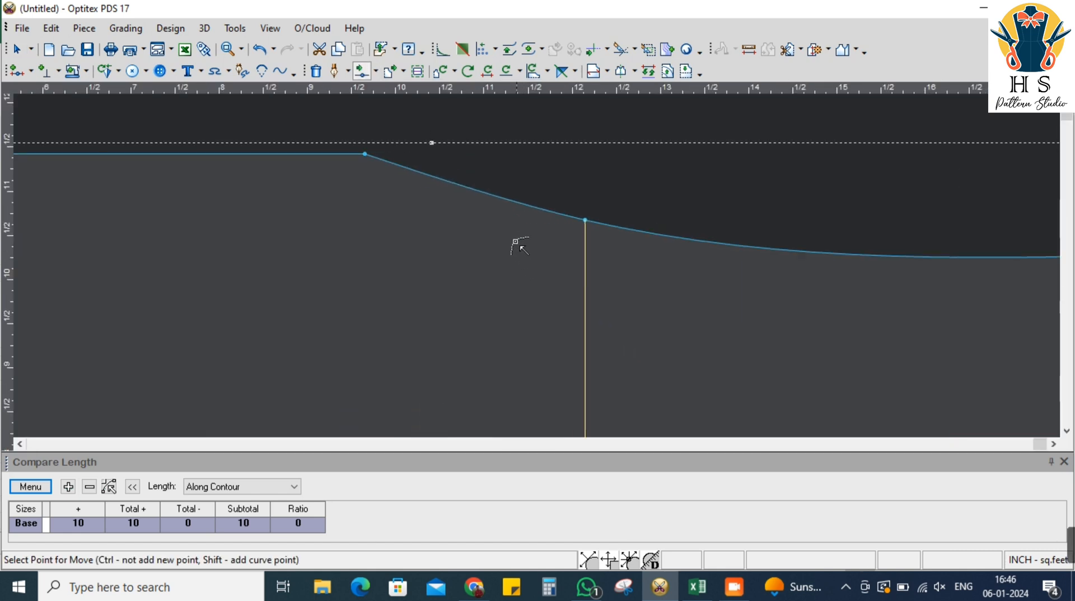
click(422, 174)
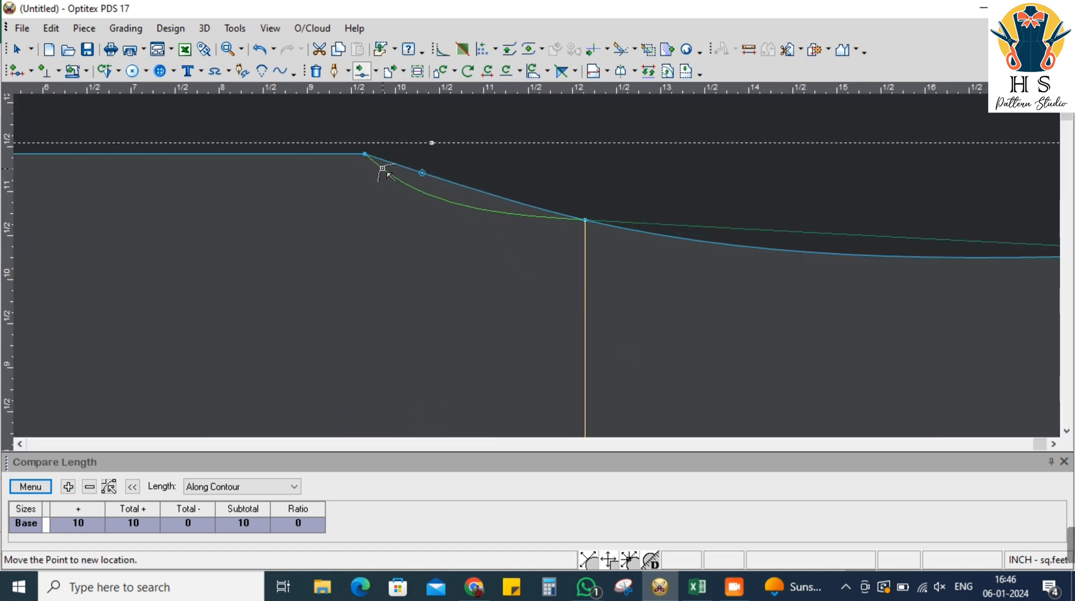
click(380, 169)
click(825, 403)
scroll(542, 272, down, 4)
scroll(545, 276, down, 4)
scroll(547, 274, up, 4)
scroll(547, 276, down, 2)
scroll(548, 276, up, 2)
Draw an internal thigh line from a point 1 inch from the crotch corner on the inseam edge straight across to the opposite edge
key(d)
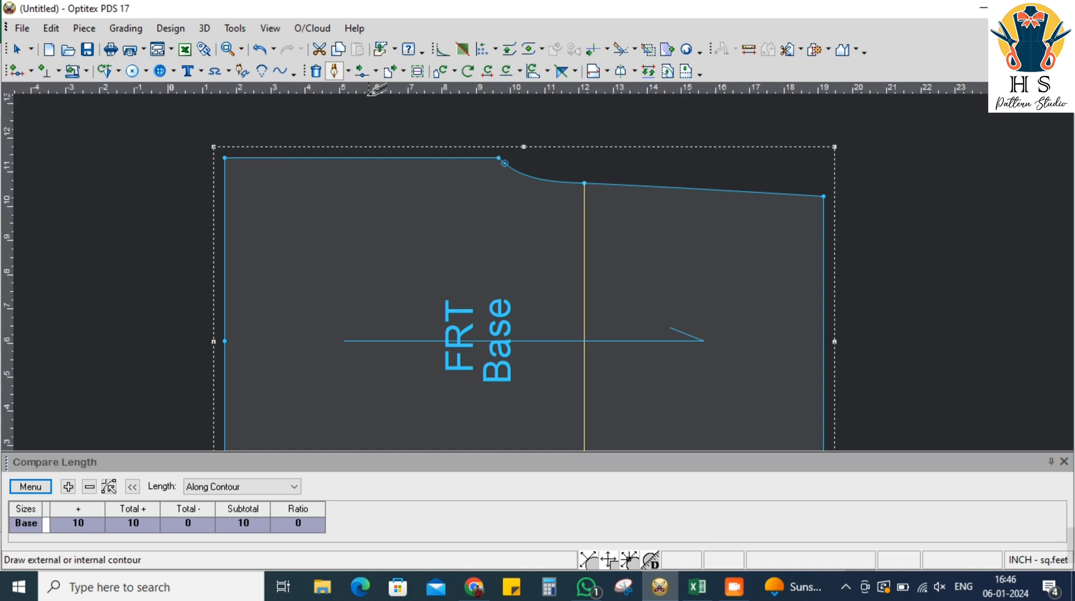
click(476, 158)
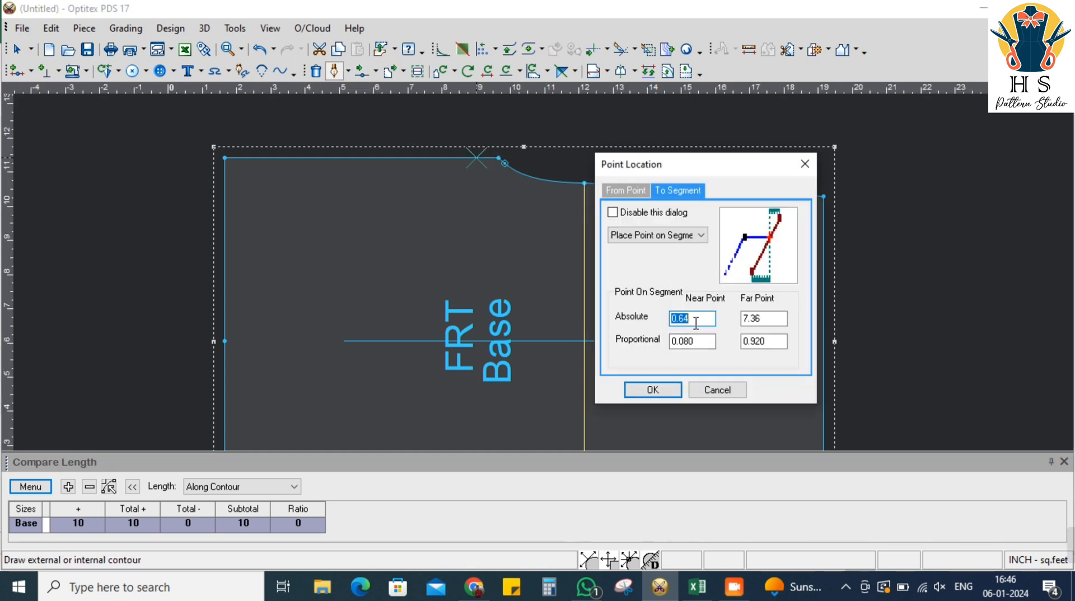
text(1)
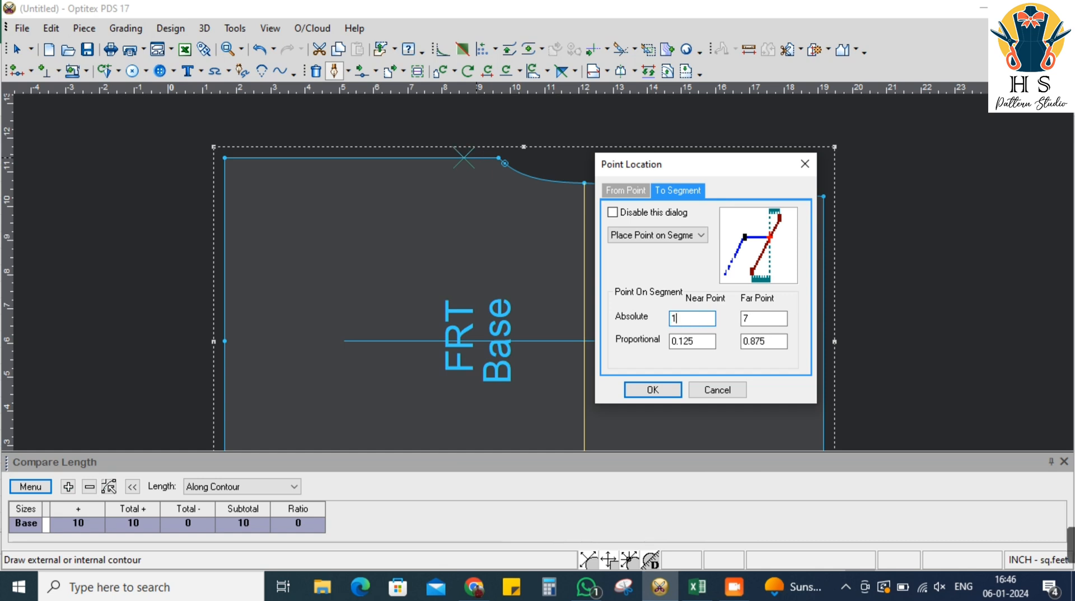
click(653, 391)
click(556, 324)
scroll(546, 270, down, 2)
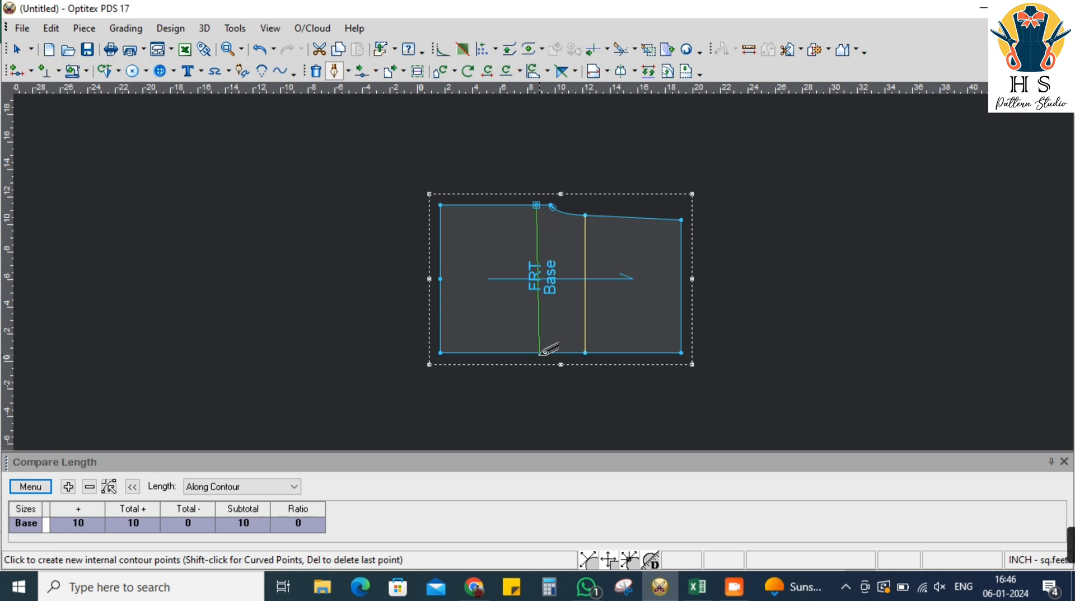
click(536, 353)
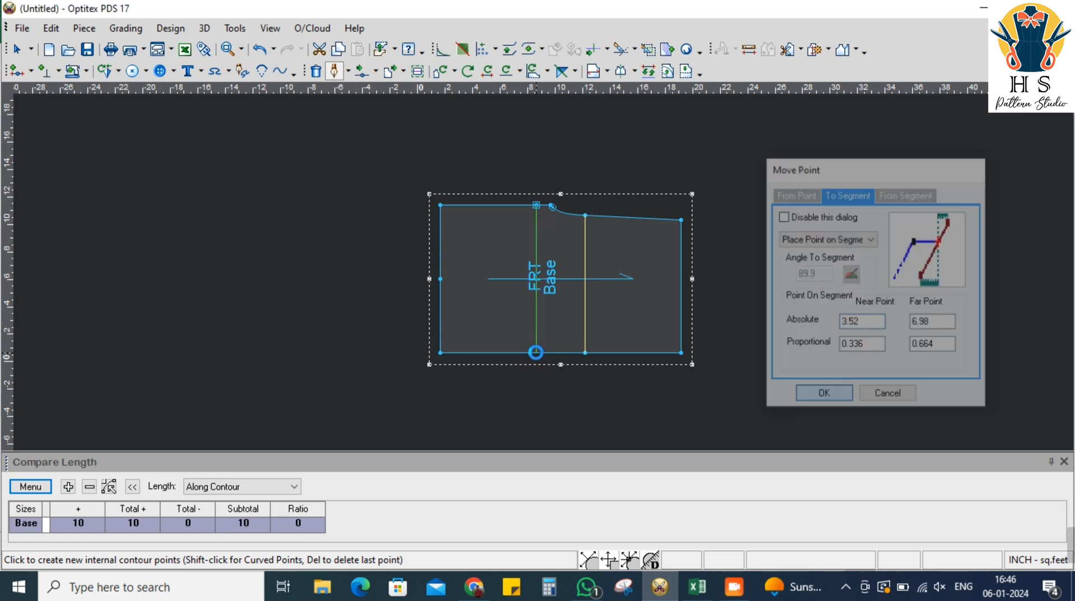
click(825, 395)
click(556, 325)
right_click(706, 199)
click(715, 204)
Clear the previous comparison and measure the new internal thigh line along its contour with Compare Length
click(584, 263)
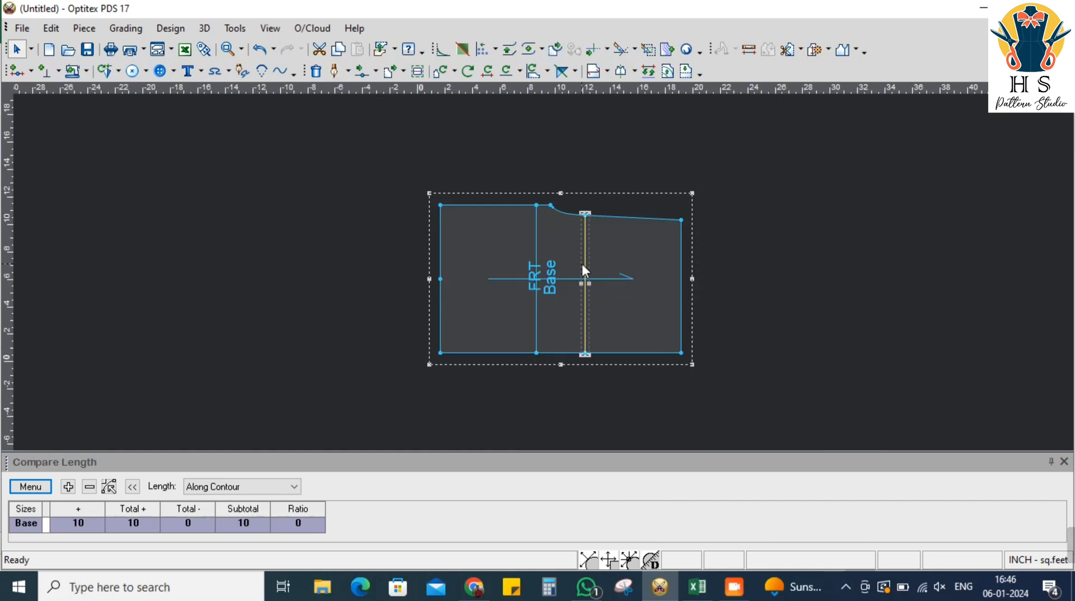
click(533, 302)
click(31, 487)
click(84, 446)
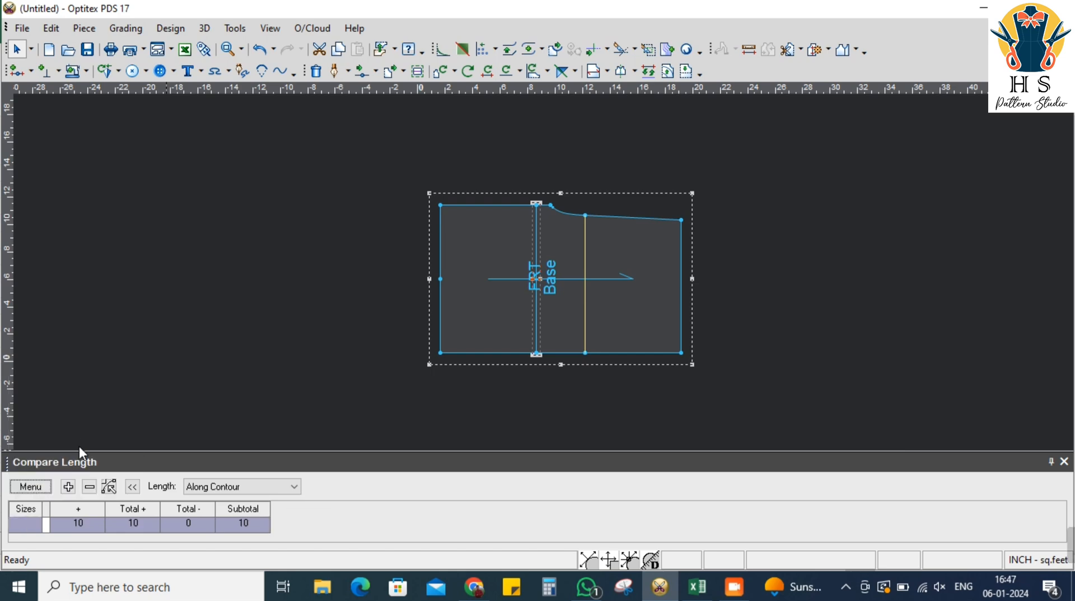
click(68, 486)
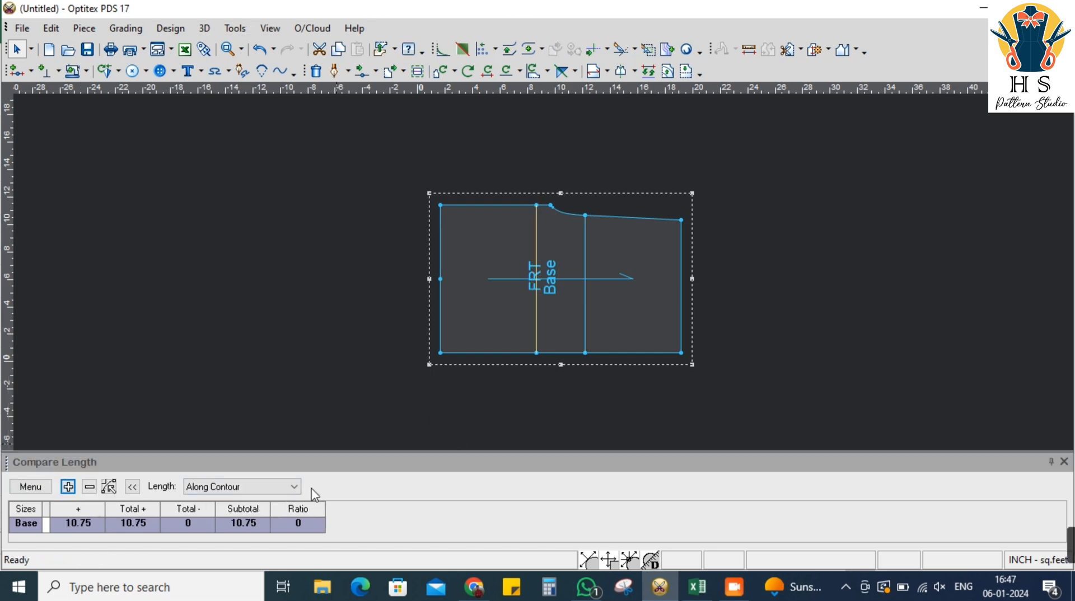
Check the front thigh value in Excel, then in Optitex PDS move the thigh line's upper endpoint and the crotch corner together by Y 0.75
key(alt+Tab)
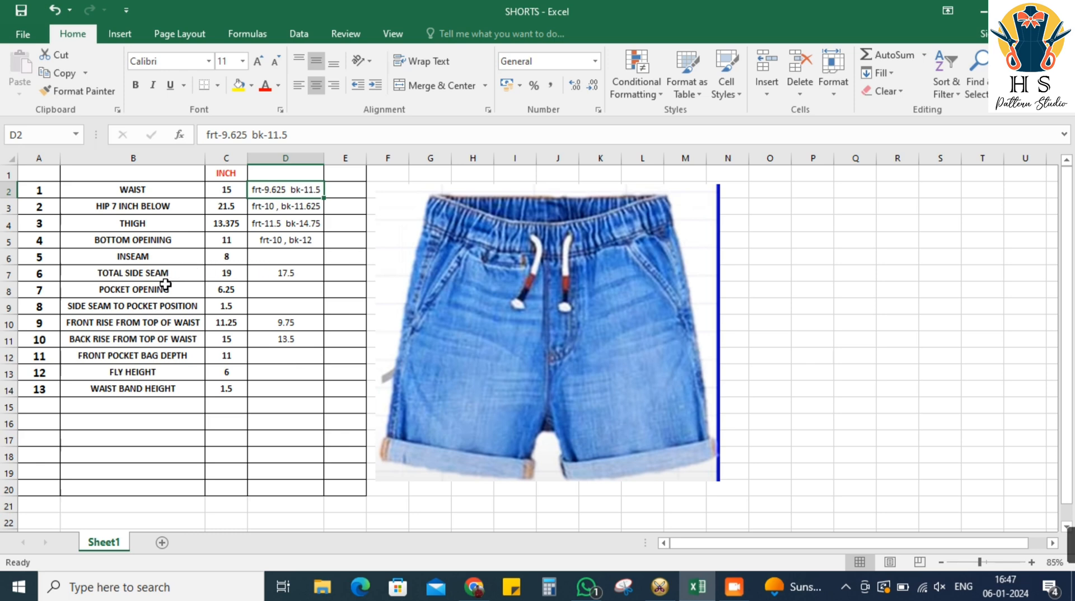
click(273, 223)
key(alt+Tab)
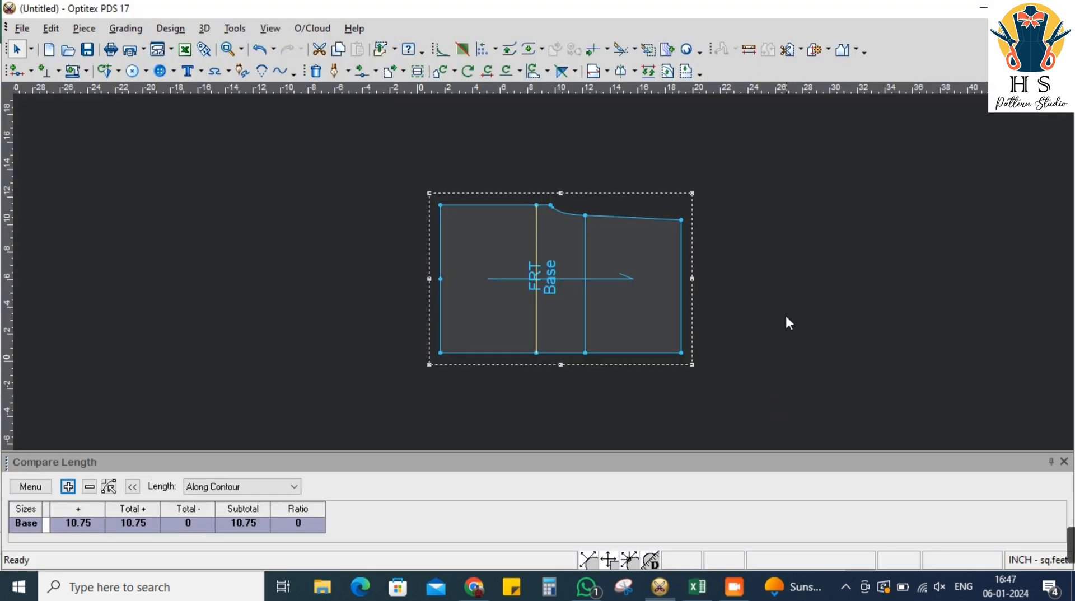
scroll(542, 274, up, 3)
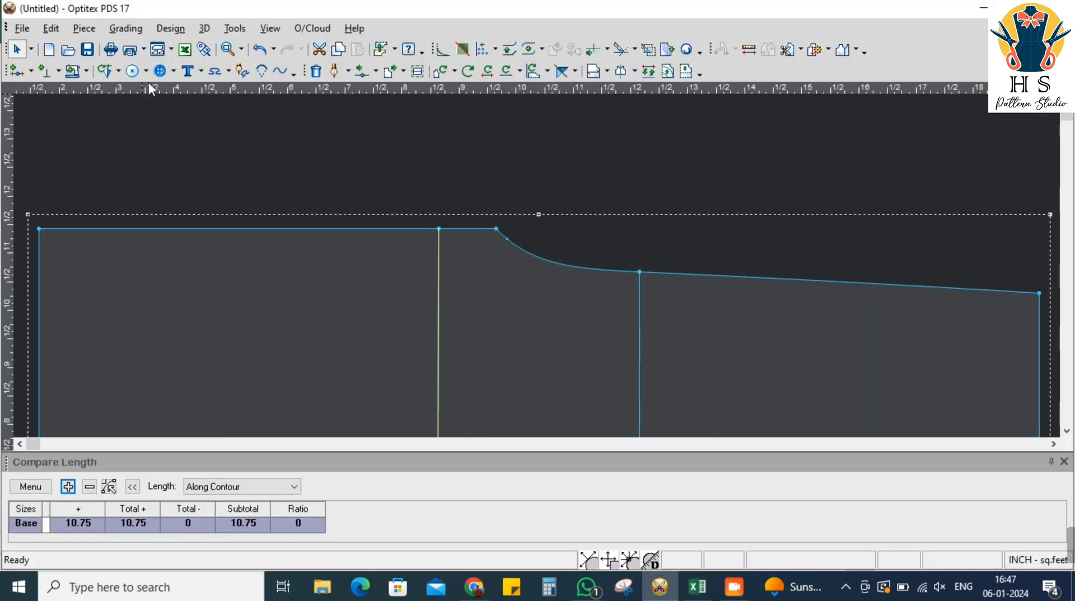
click(375, 72)
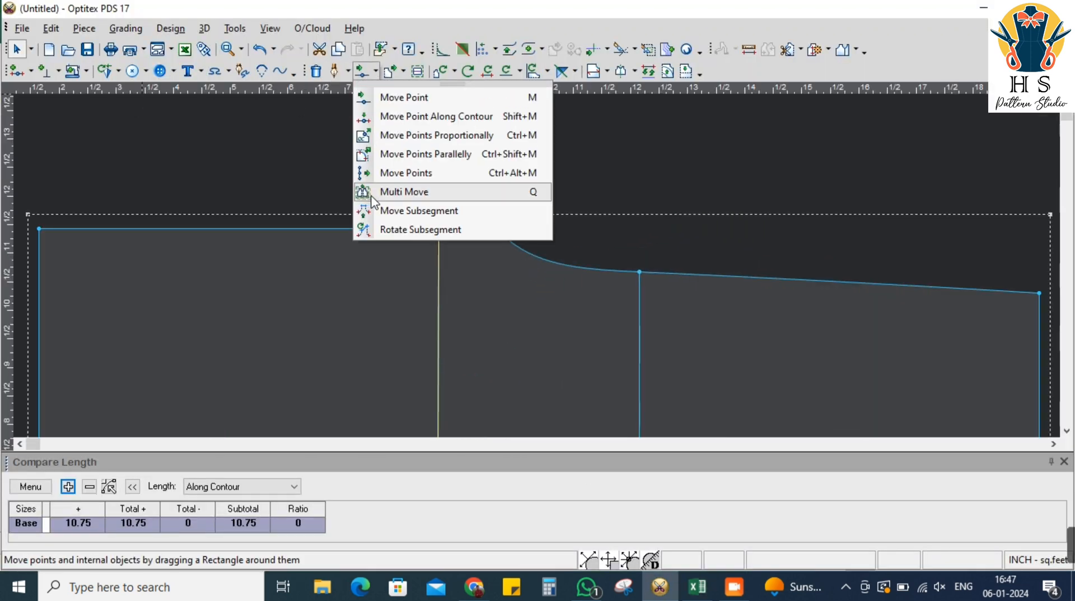
click(403, 192)
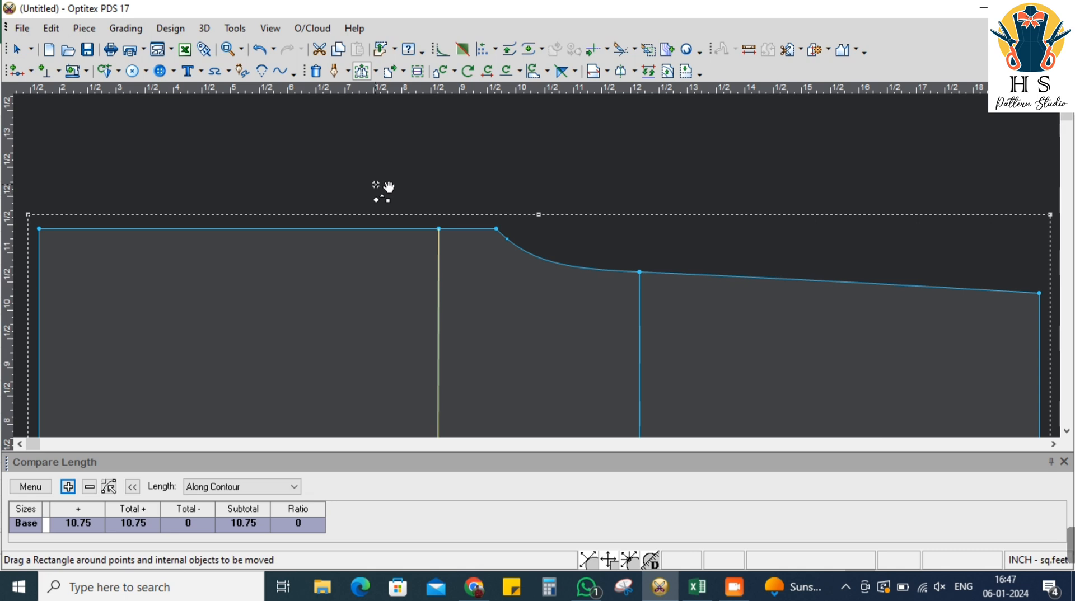
drag(372, 183, 497, 234)
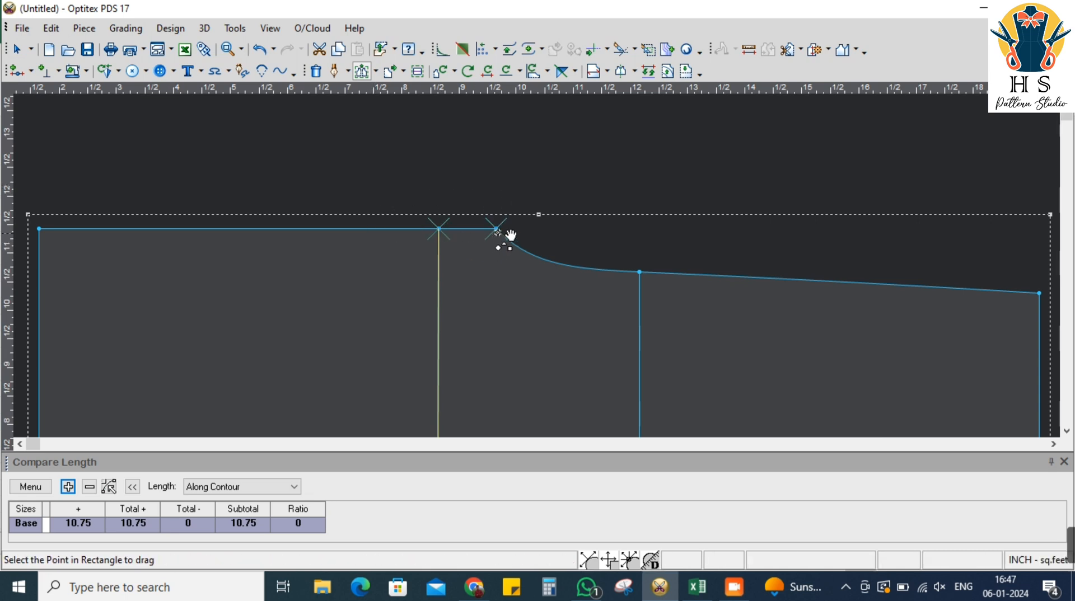
click(496, 229)
click(496, 229)
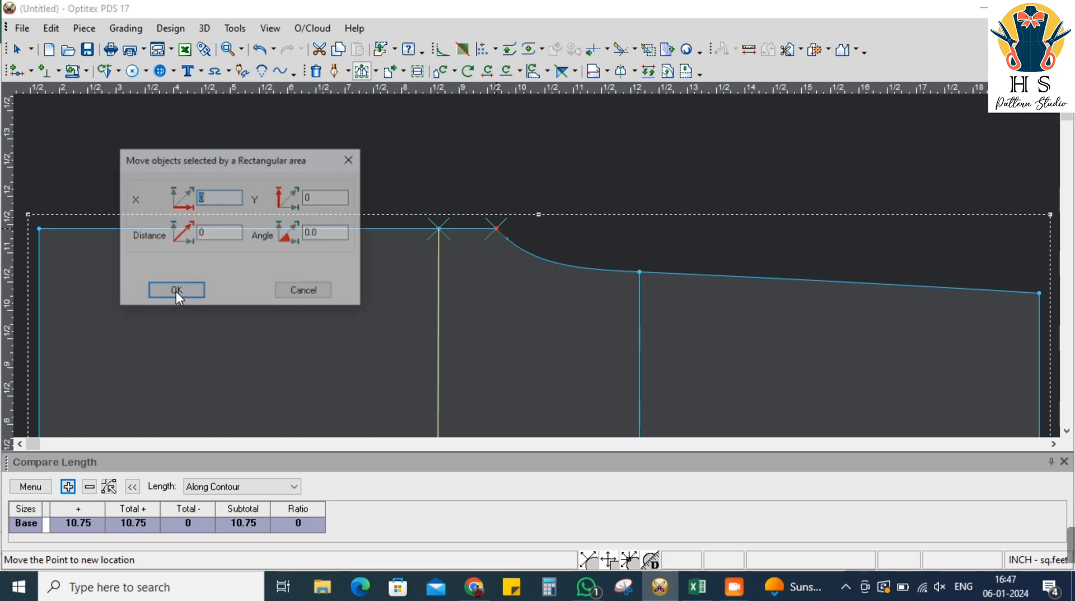
double_click(323, 197)
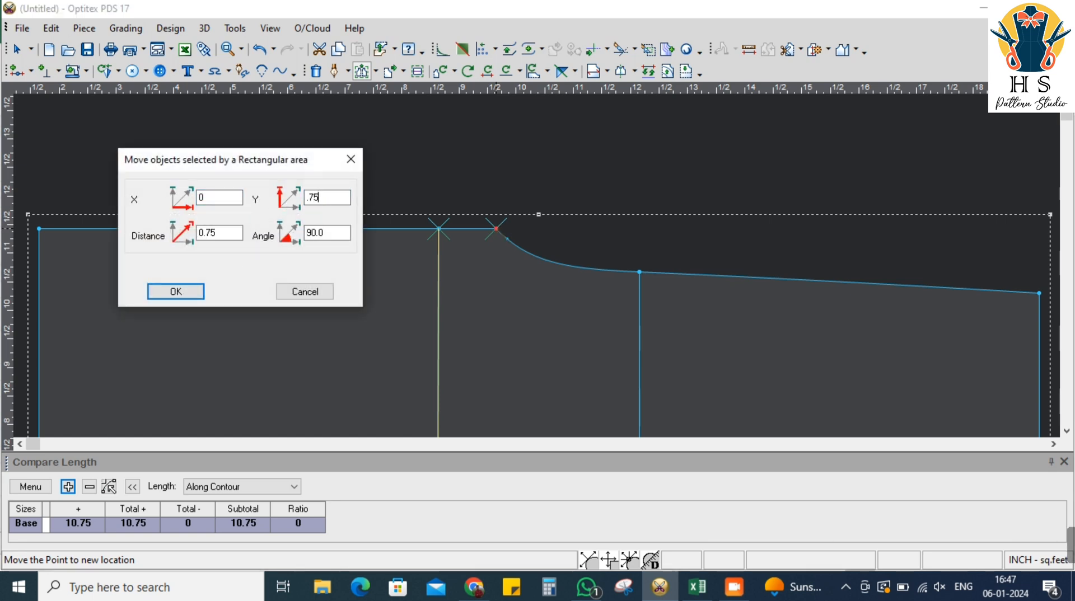
key(Return)
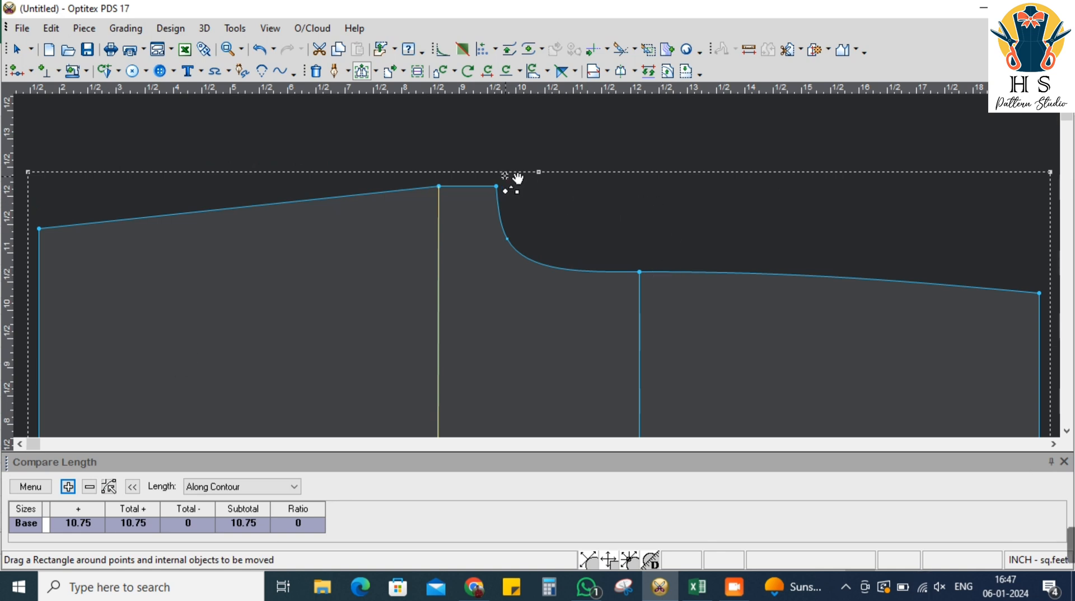
Select the crotch corner with a rectangle and move it by Y 0.05 using Multi Move
drag(491, 166, 505, 200)
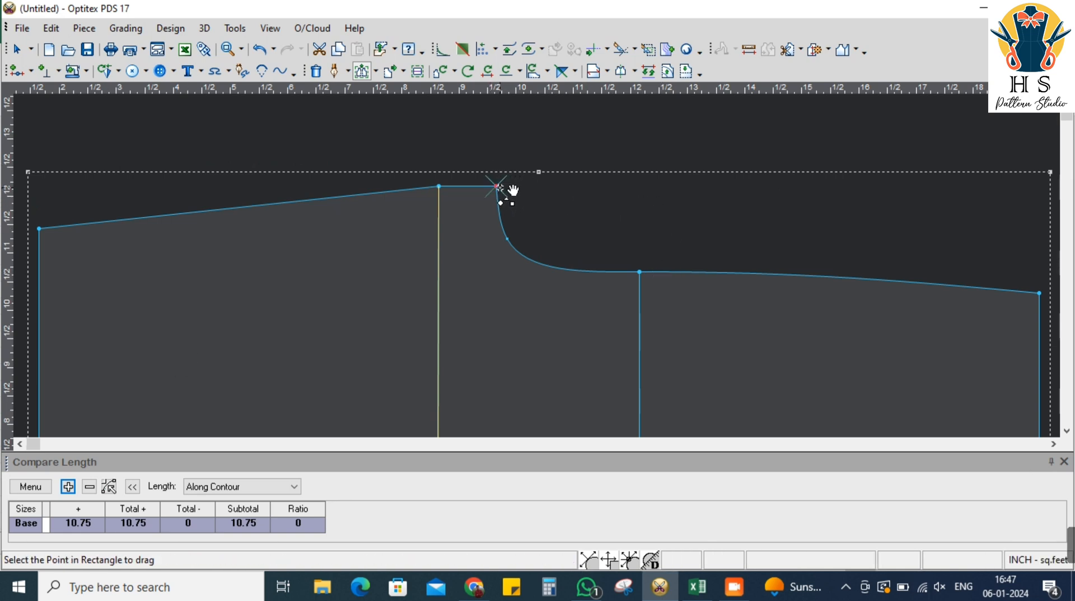
click(508, 188)
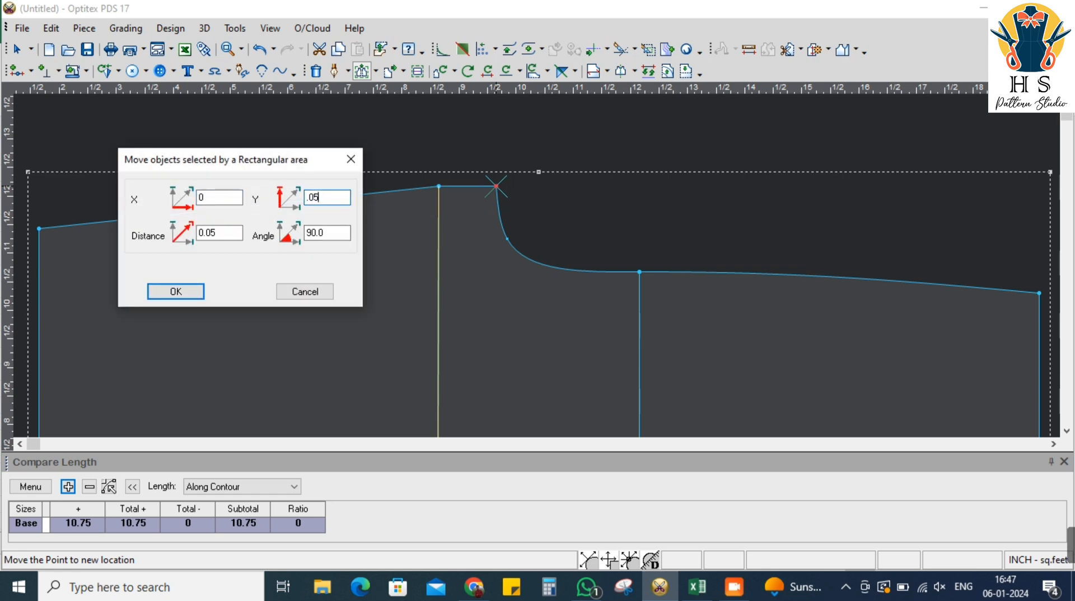
text(.05)
key(Return)
scroll(753, 192, down, 3)
right_click(549, 184)
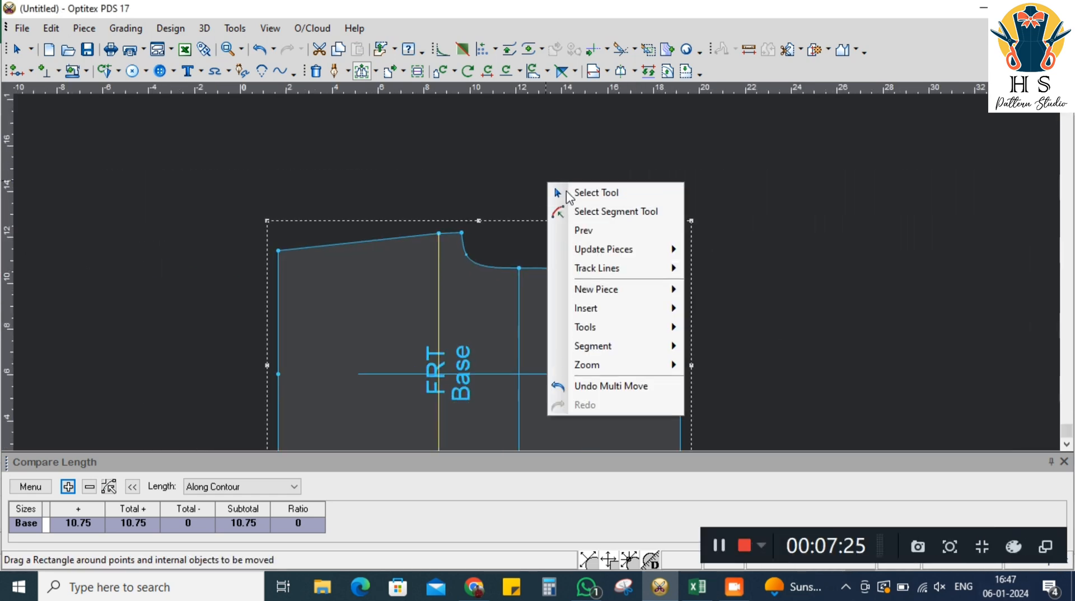
click(566, 190)
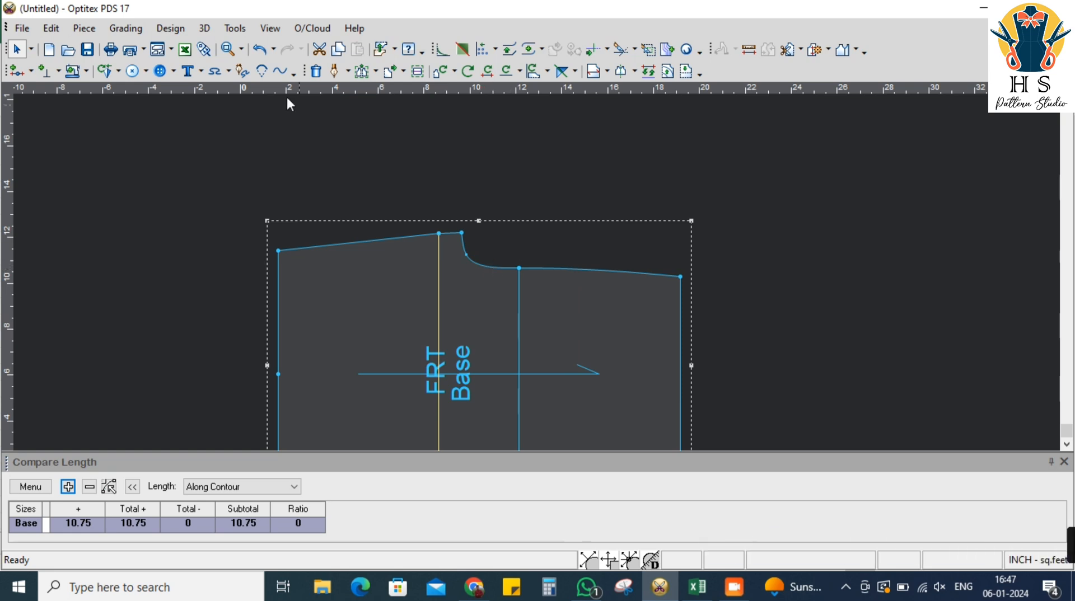
Use Move Point to shift the existing curve point on the crotch curve nearer to the crotch corner
click(375, 71)
click(395, 103)
scroll(492, 280, up, 4)
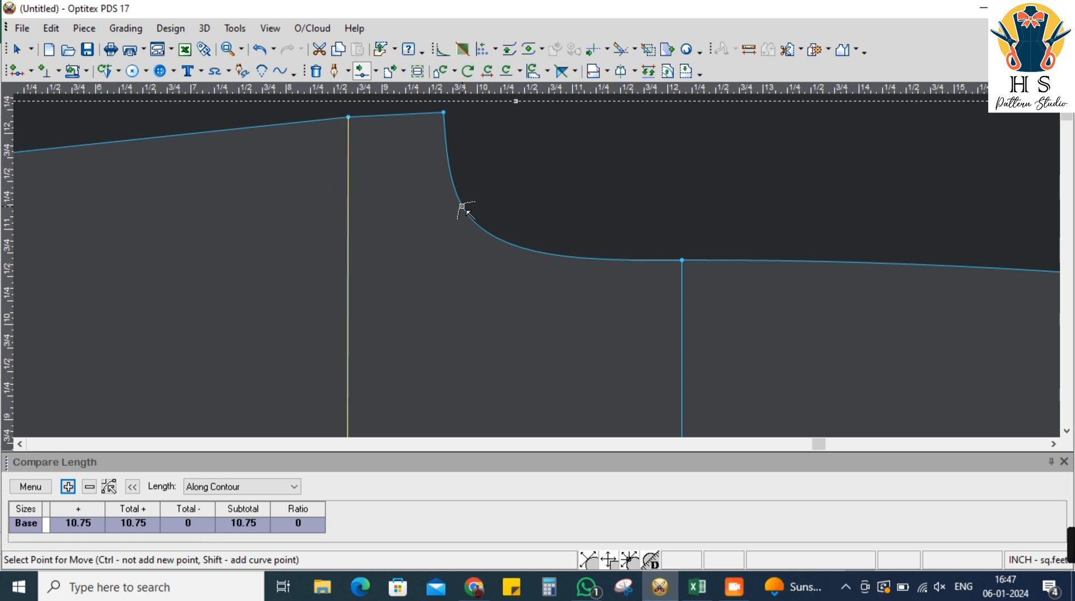
click(462, 207)
click(465, 178)
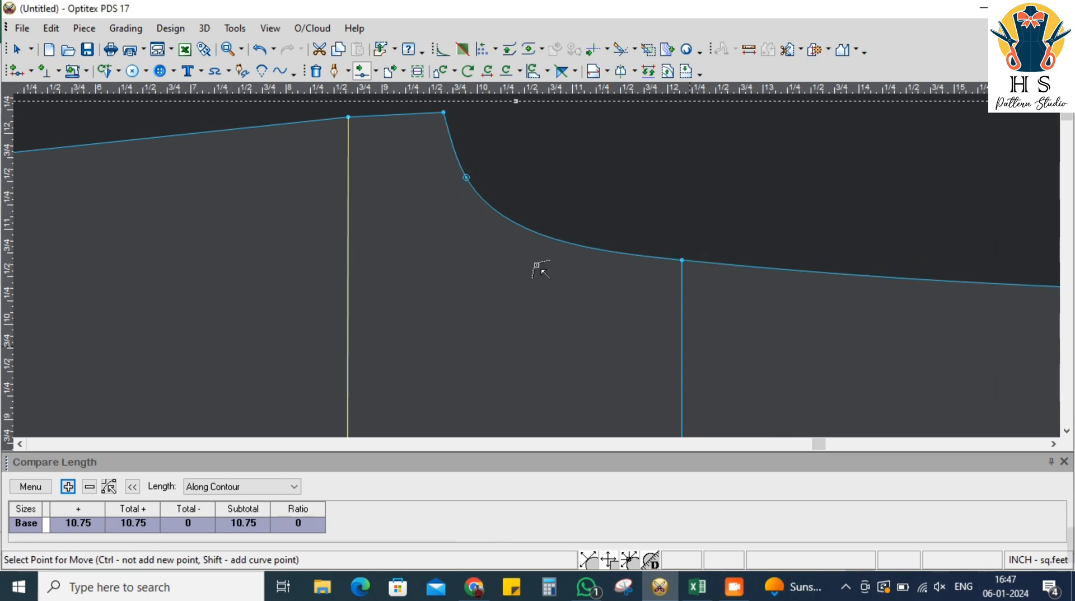
Add two more curve points on the crotch curve, near the hip line and mid-curve, placing each slightly inward to smooth the shape
scroll(538, 271, down, 3)
scroll(530, 266, up, 5)
click(561, 238)
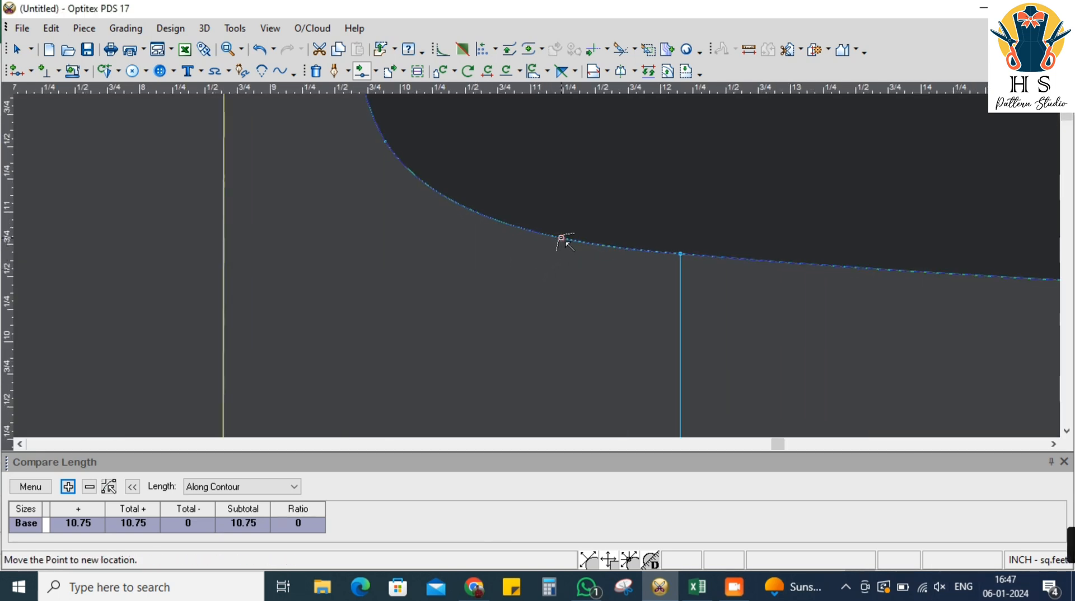
click(555, 242)
click(822, 396)
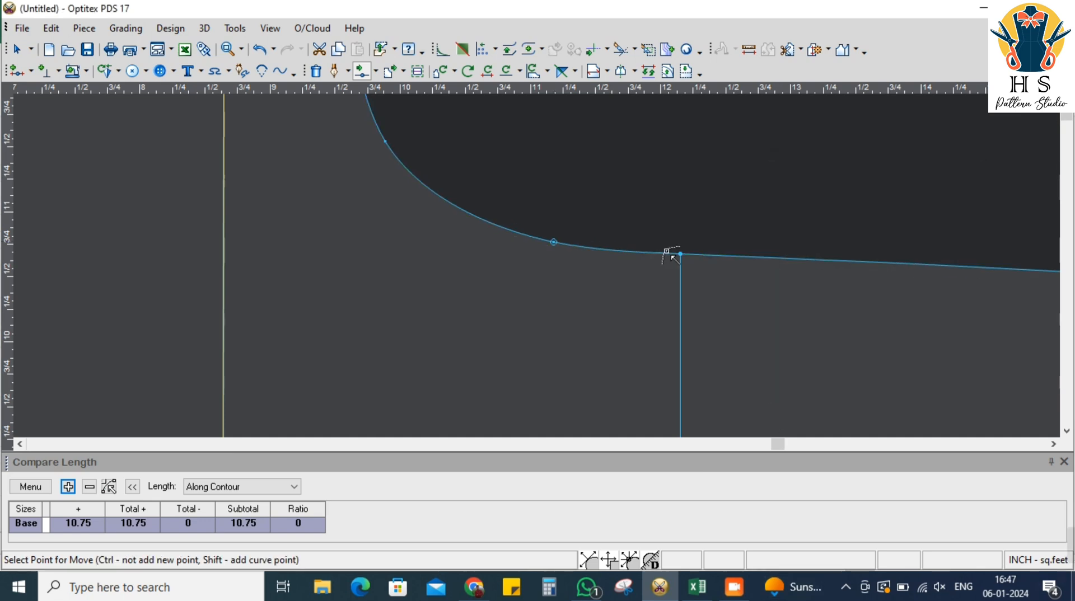
scroll(537, 274, down, 3)
scroll(537, 264, up, 2)
click(524, 243)
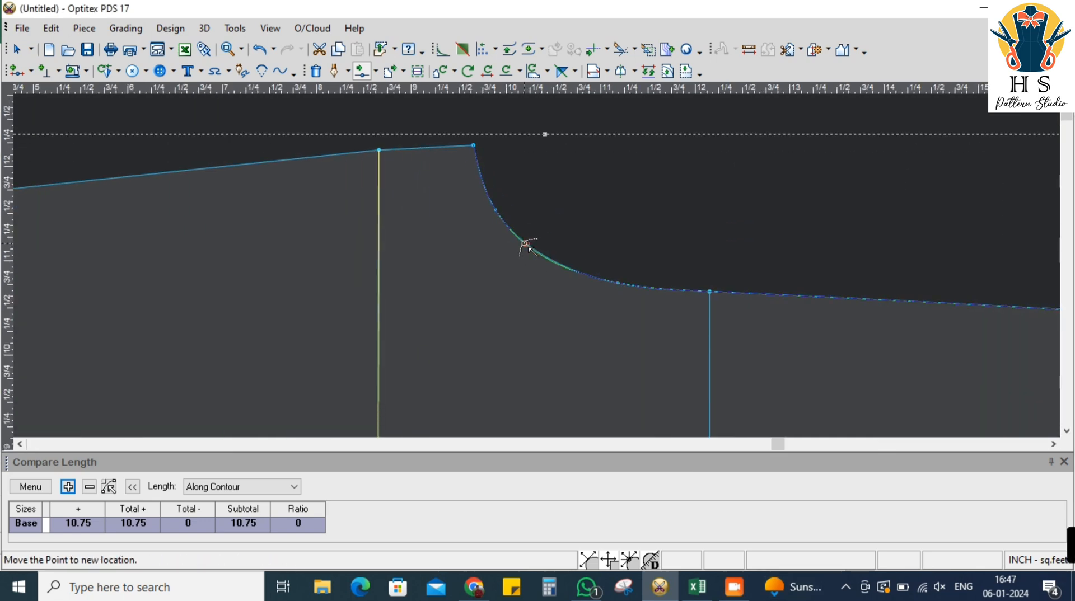
click(528, 248)
click(824, 395)
scroll(526, 274, down, 4)
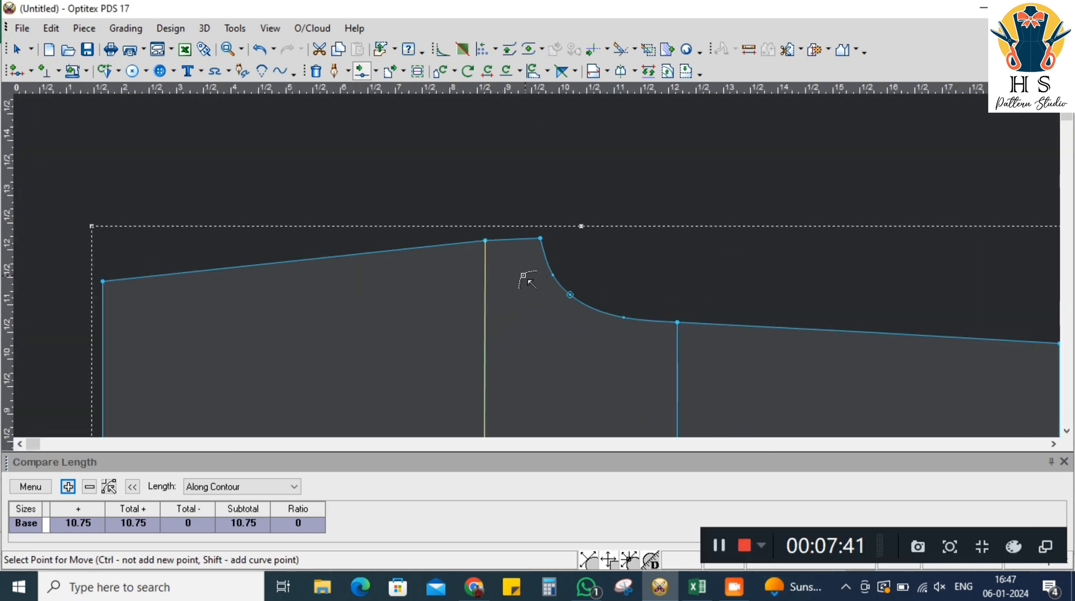
key(Escape)
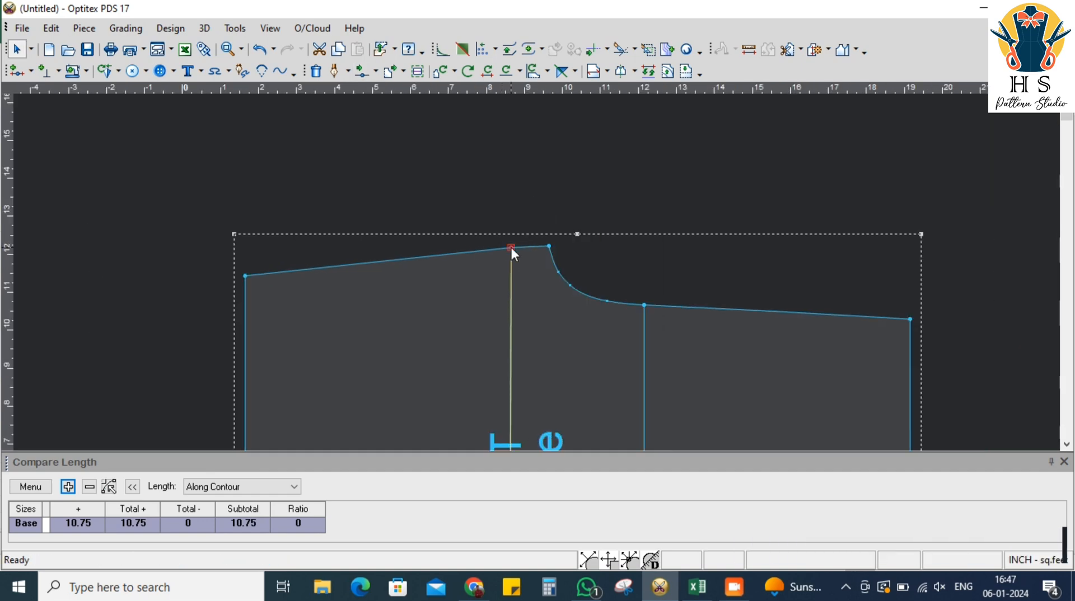
Make the thigh line's endpoint on the inseam edge a curve point to round the inseam
double_click(510, 248)
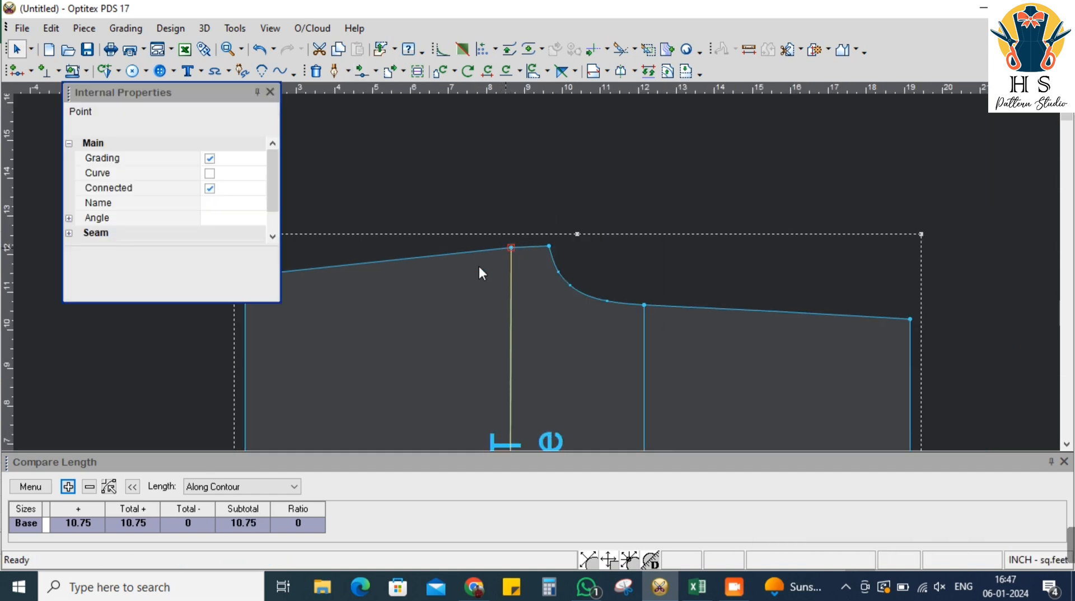
click(210, 174)
click(270, 92)
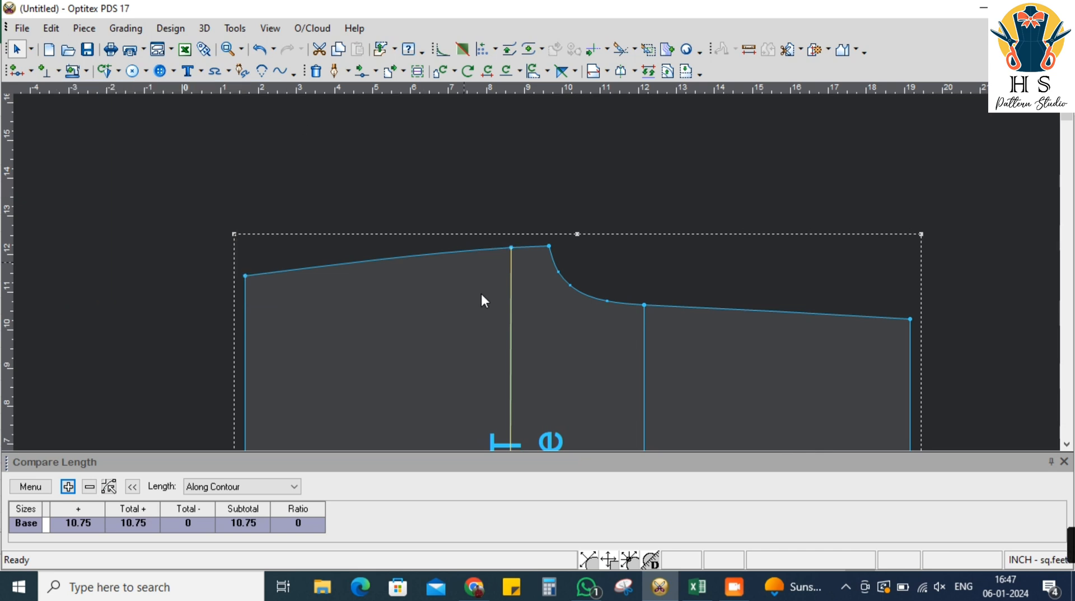
scroll(545, 274, down, 3)
scroll(546, 273, up, 3)
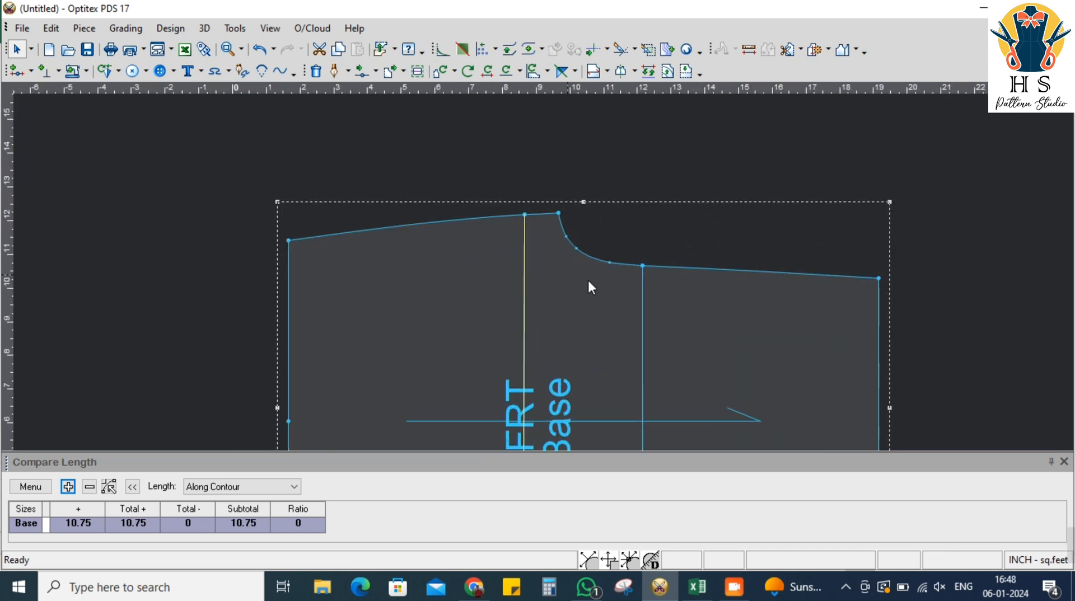
Use Move Point to raise the crotch corner slightly, to about X 9.64, Y 12.27 from the origin
key(m)
scroll(542, 269, up, 7)
click(558, 239)
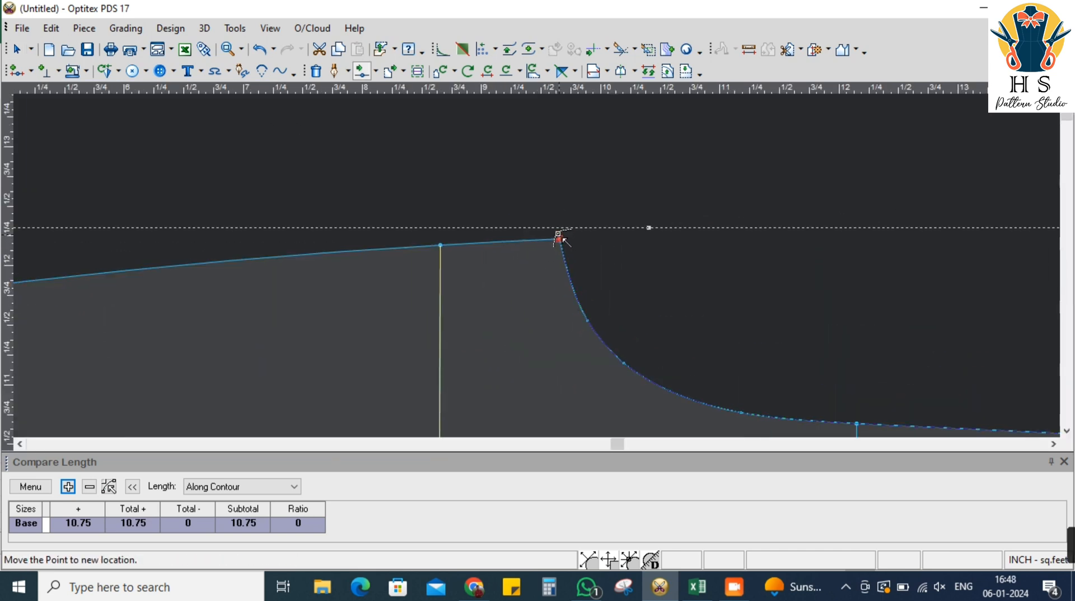
click(559, 235)
click(824, 395)
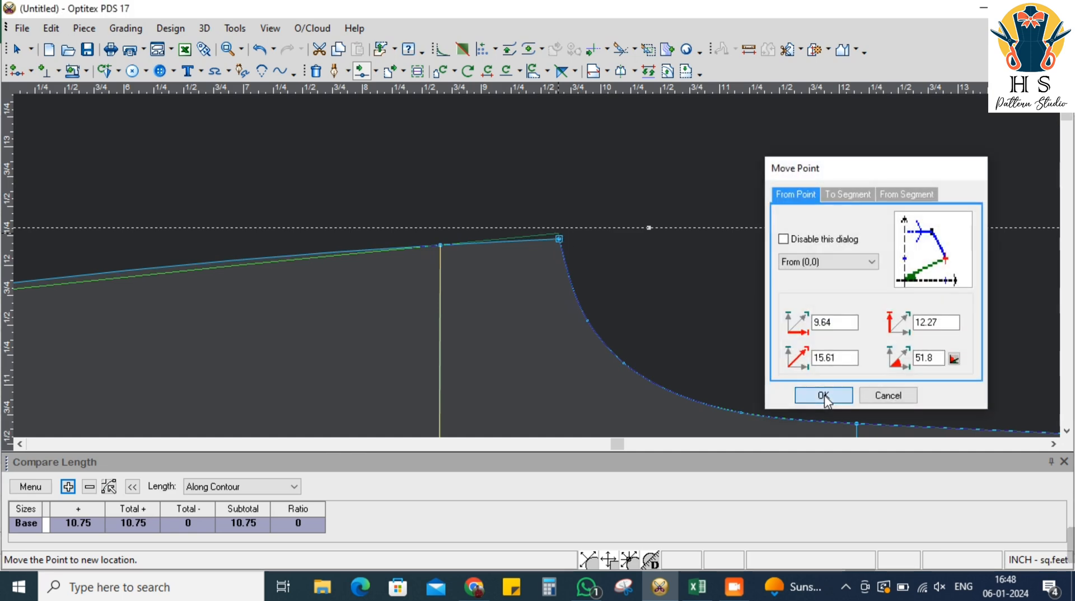
scroll(539, 271, down, 6)
scroll(543, 274, down, 4)
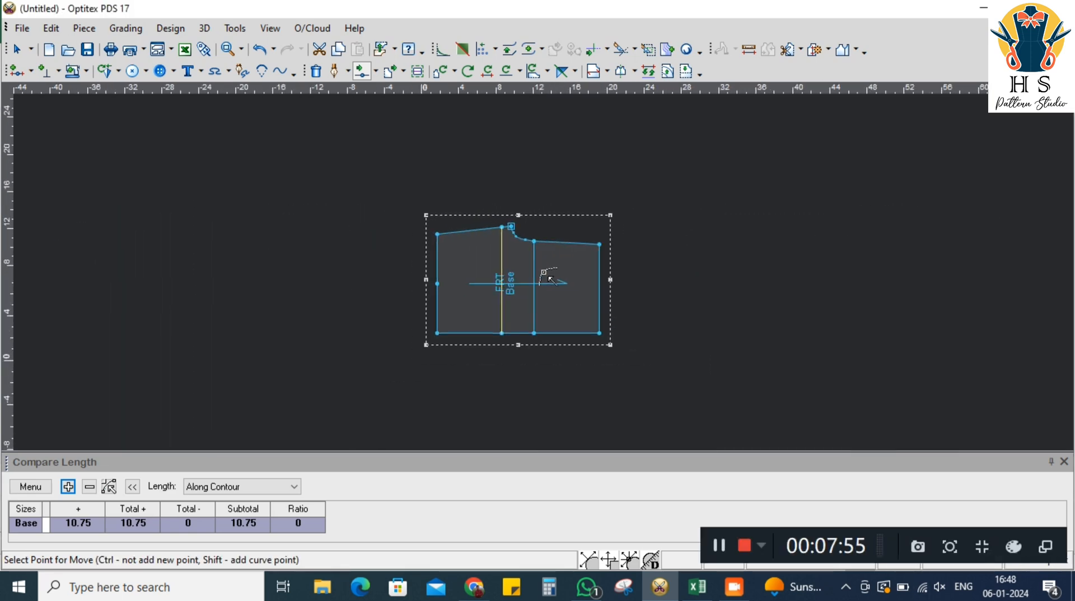
scroll(544, 271, up, 2)
right_click(543, 155)
click(588, 163)
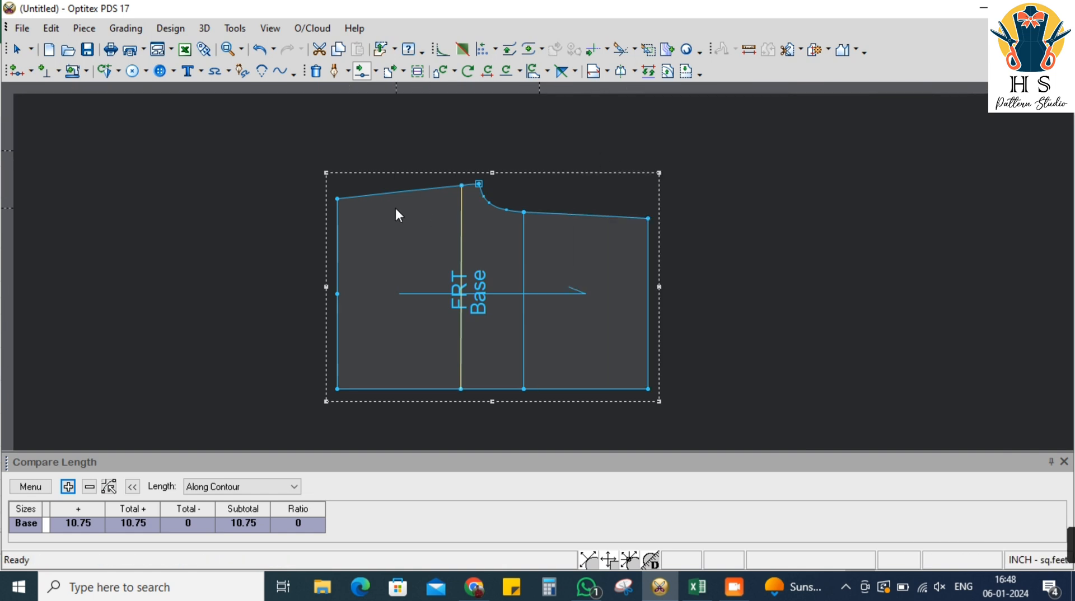
Clear the previous comparison and measure the inseam from the hem corner to the crotch corner along its contour
click(337, 198)
click(479, 184)
click(44, 482)
click(56, 433)
click(69, 487)
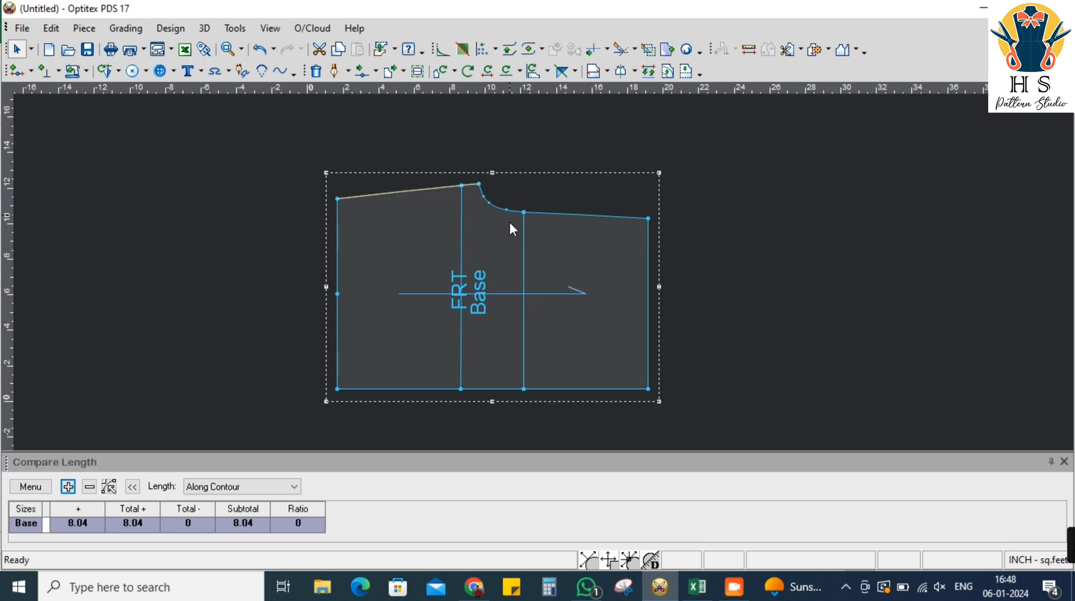
Measure the front rise from the crotch corner to the waist in a fresh comparison and check its target value in the Excel size chart
click(481, 184)
click(648, 218)
click(31, 487)
click(61, 430)
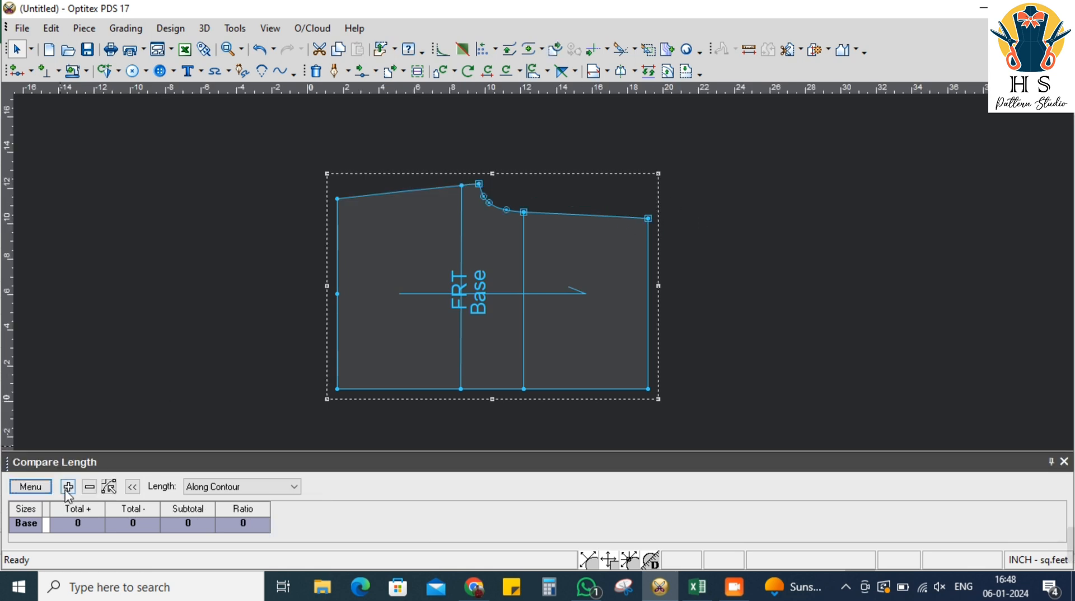
click(67, 487)
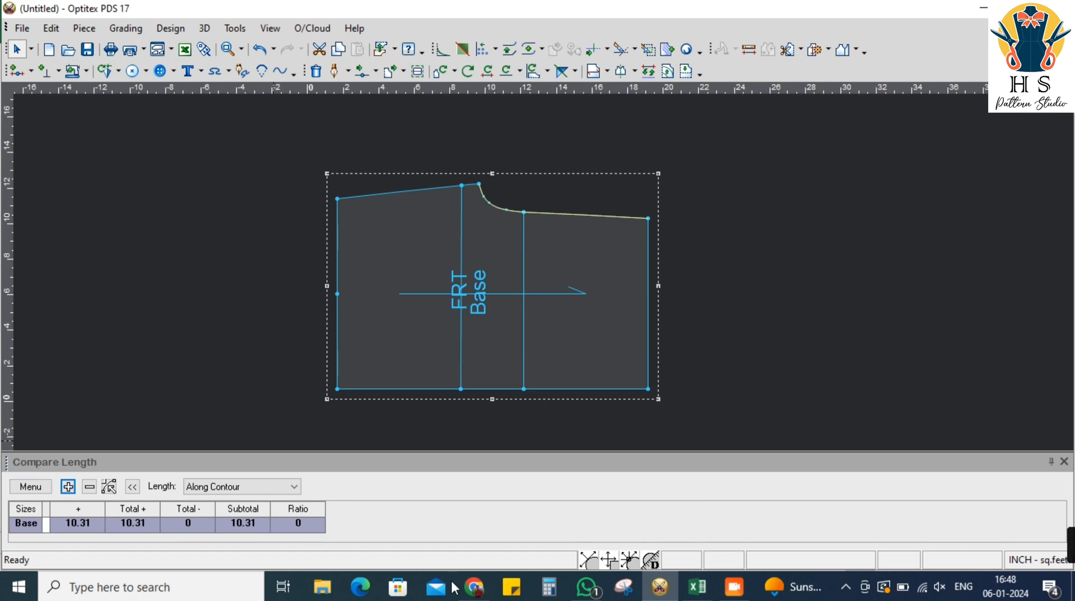
click(474, 587)
click(475, 587)
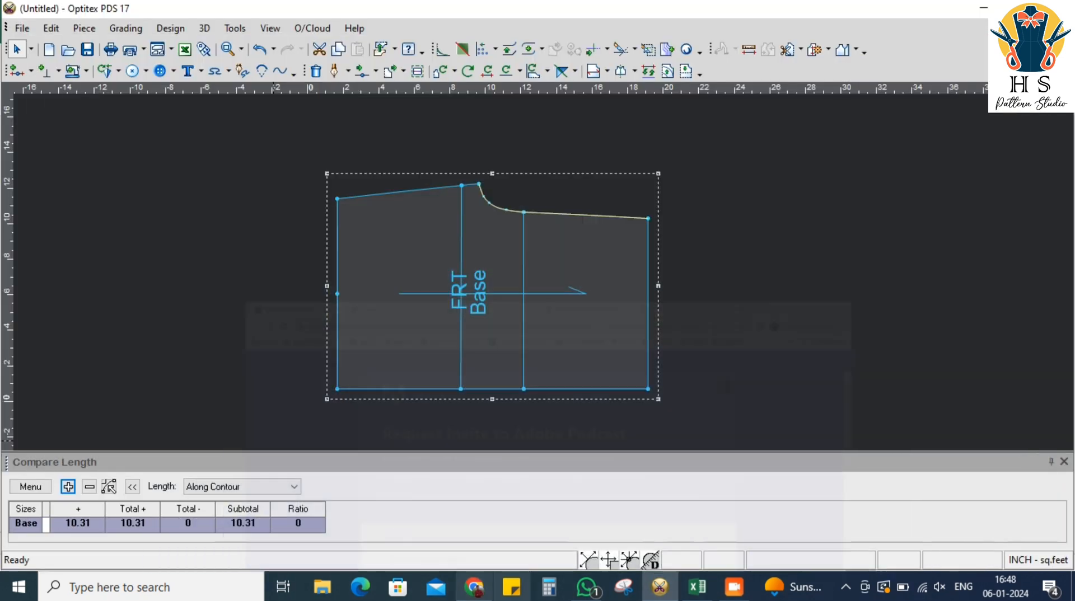
click(707, 595)
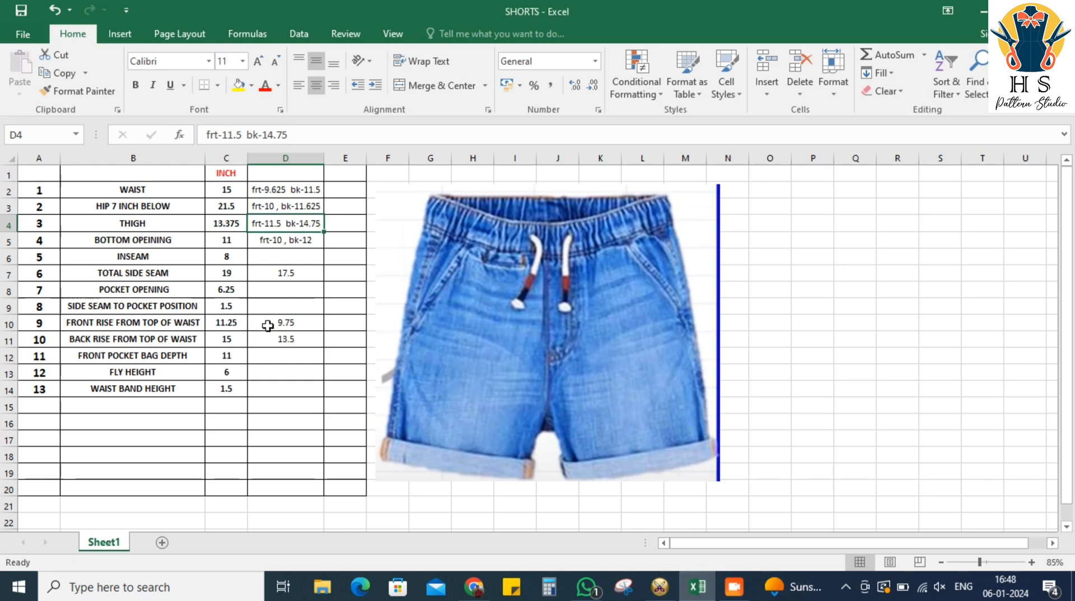
click(289, 326)
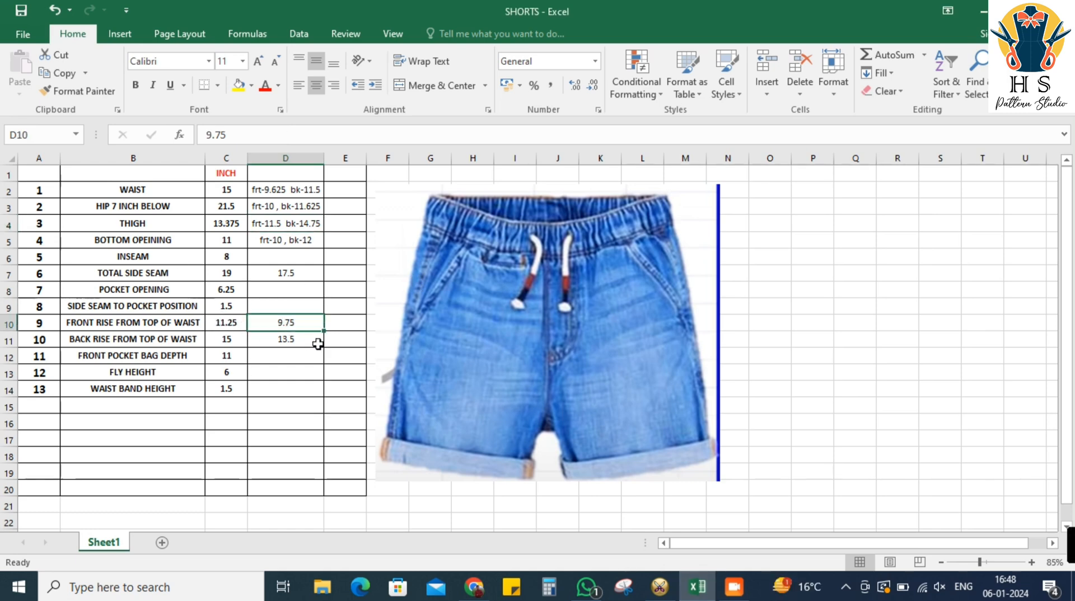
click(986, 11)
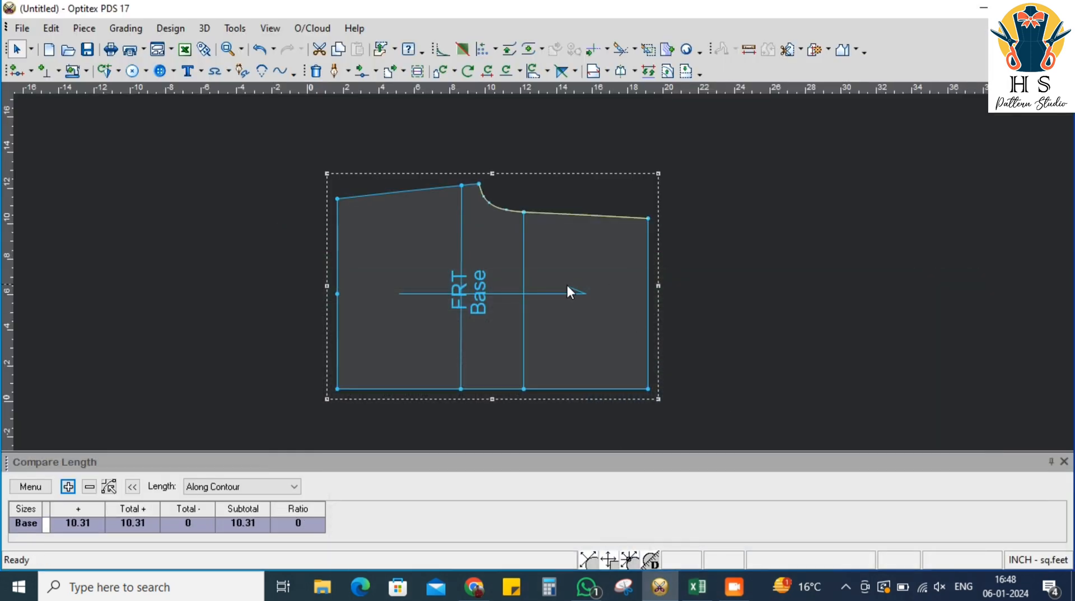
Select the waist corner at the end of the front rise and move it by X -0.625 using Multi Move
scroll(566, 283, up, 2)
scroll(545, 280, down, 2)
scroll(540, 292, up, 2)
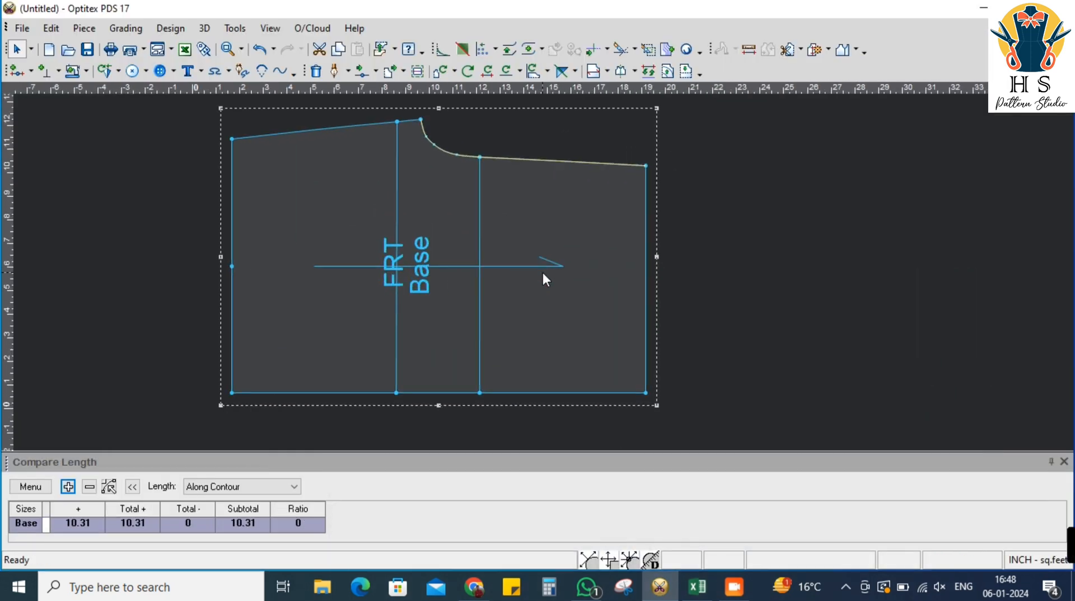
click(375, 74)
click(408, 209)
drag(605, 150, 672, 200)
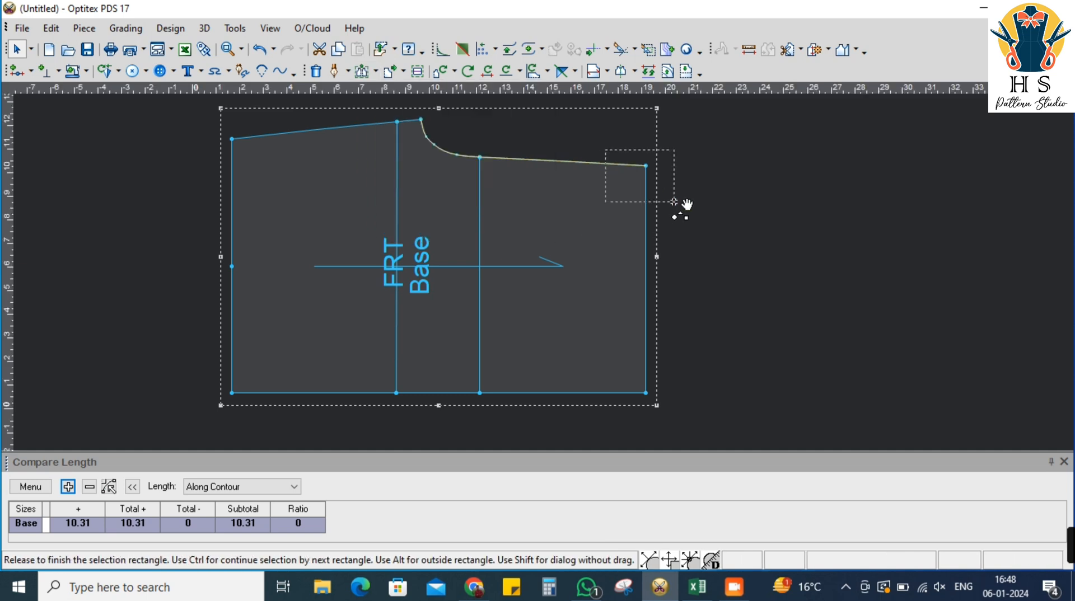
click(647, 166)
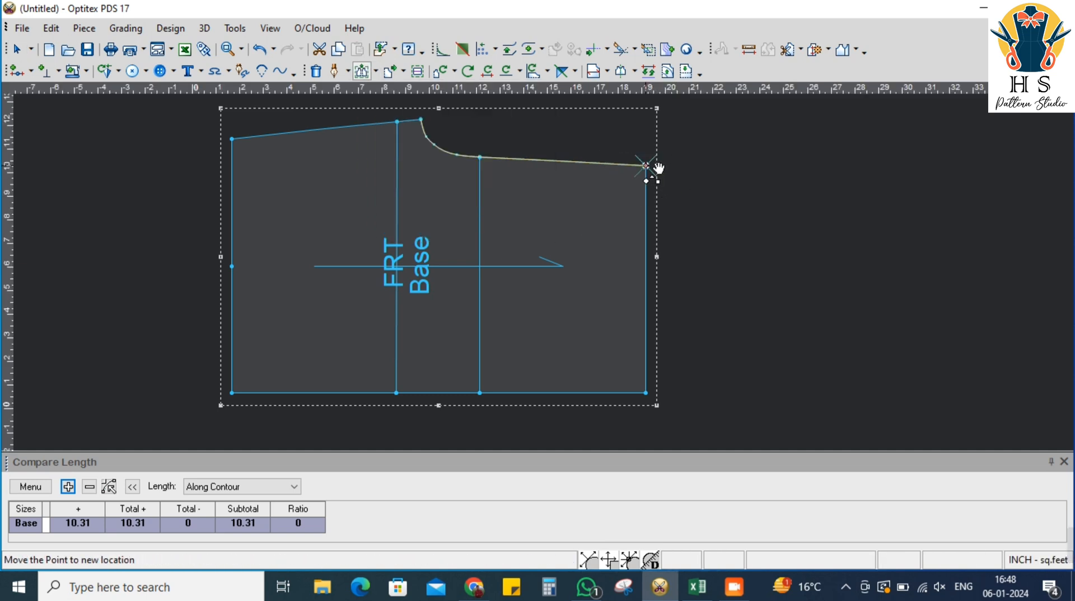
click(655, 167)
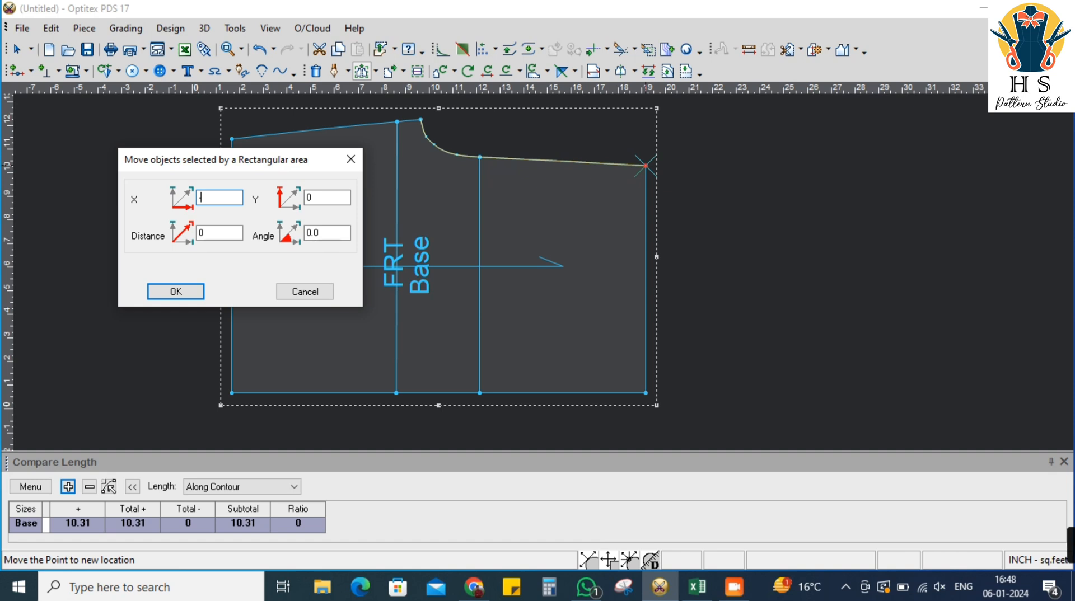
text(-.625)
key(Return)
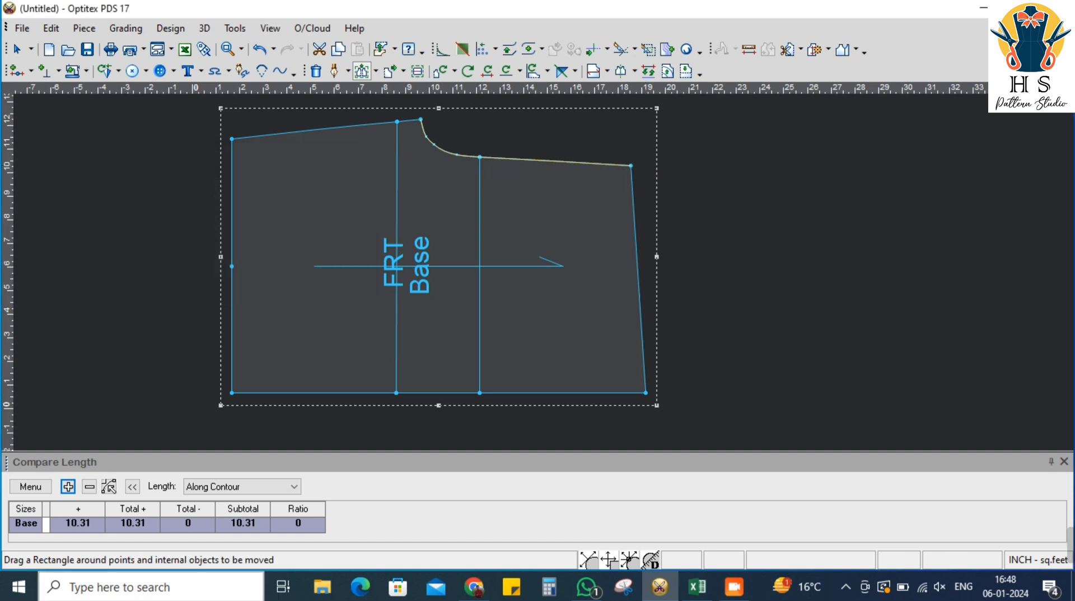
right_click(710, 200)
click(710, 206)
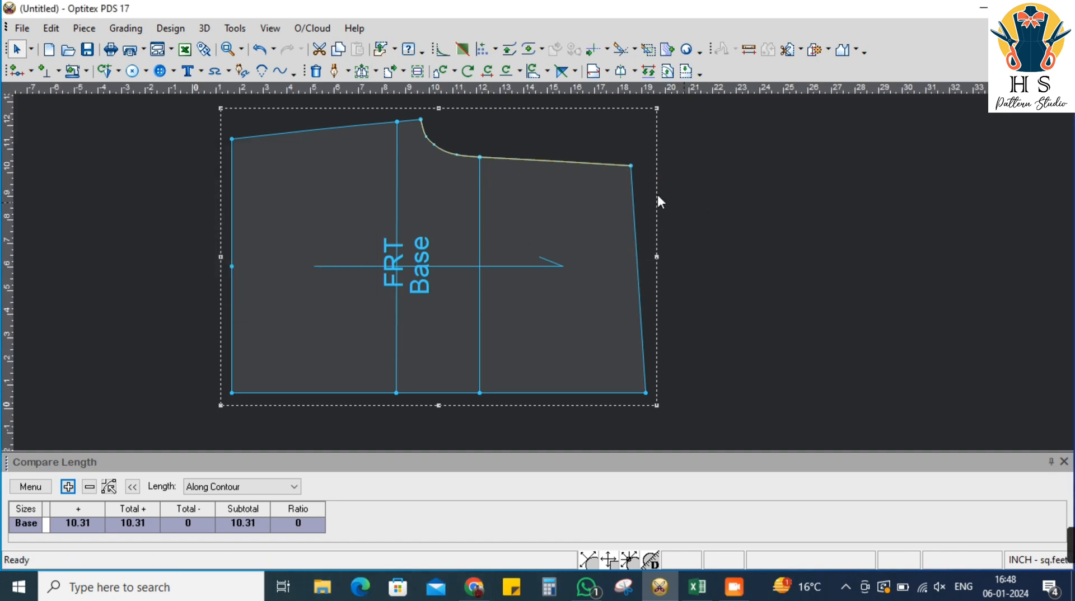
Add a point midway along the waist edge with Move Point and shift it slightly inward to curve the waistline
click(376, 71)
click(389, 85)
scroll(618, 256, up, 1)
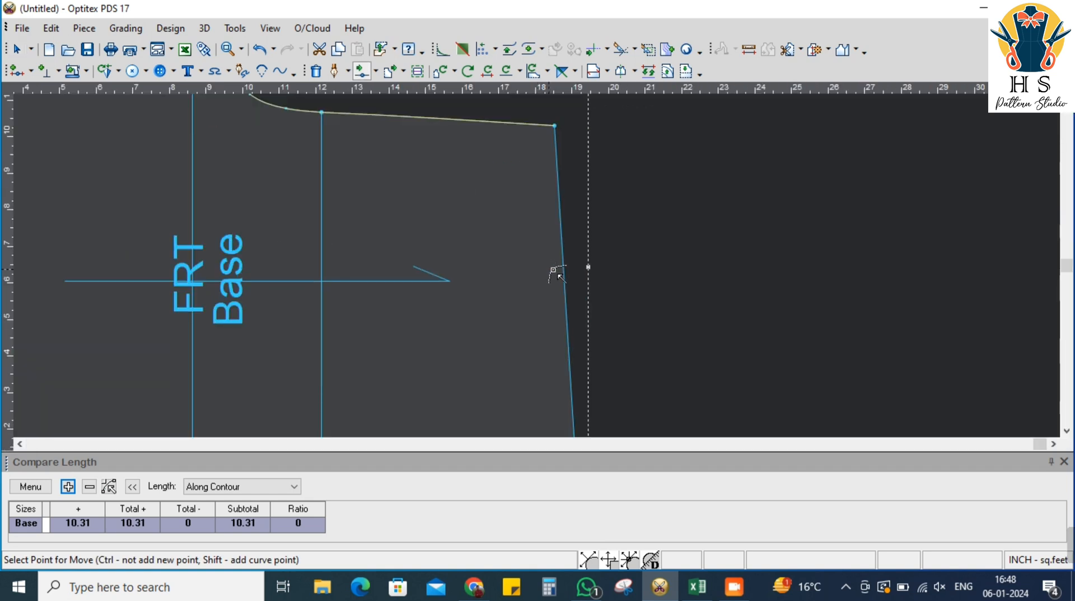
click(560, 272)
click(566, 291)
click(824, 395)
scroll(538, 278, down, 3)
scroll(547, 273, up, 2)
right_click(681, 190)
click(708, 192)
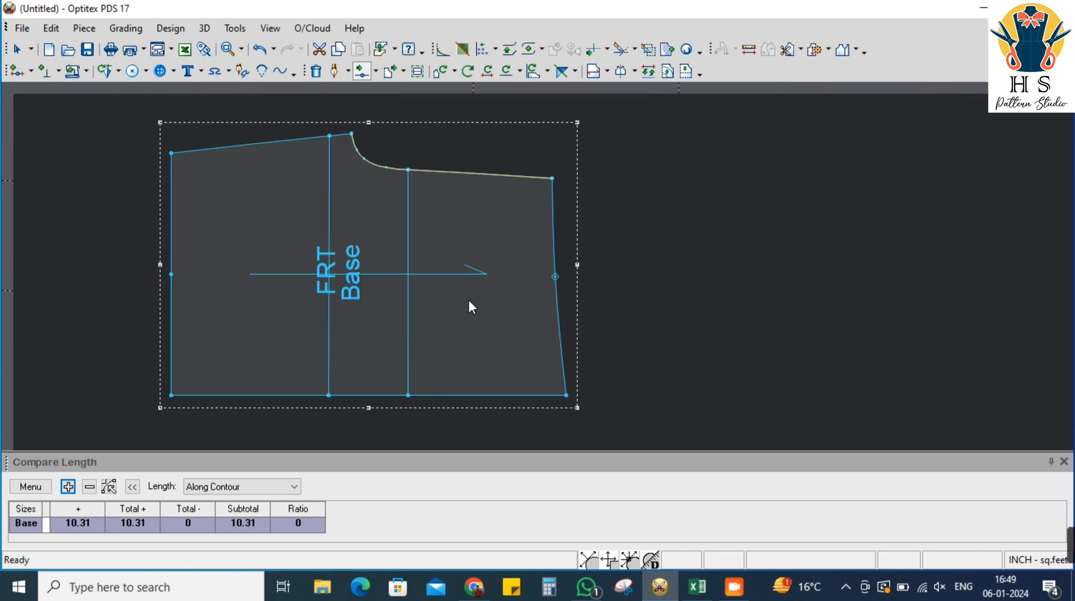
Measure the side seam along its contour from the waist corner to the hem corner in a fresh length comparison
scroll(516, 254, down, 2)
scroll(546, 278, up, 1)
click(626, 292)
drag(626, 293, 310, 291)
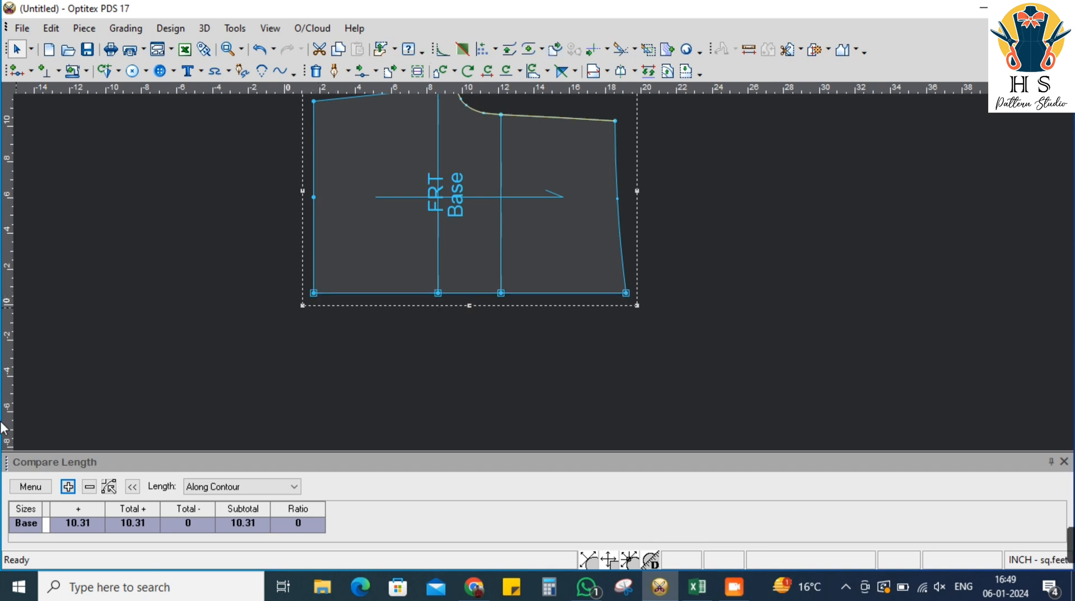
click(30, 487)
click(48, 430)
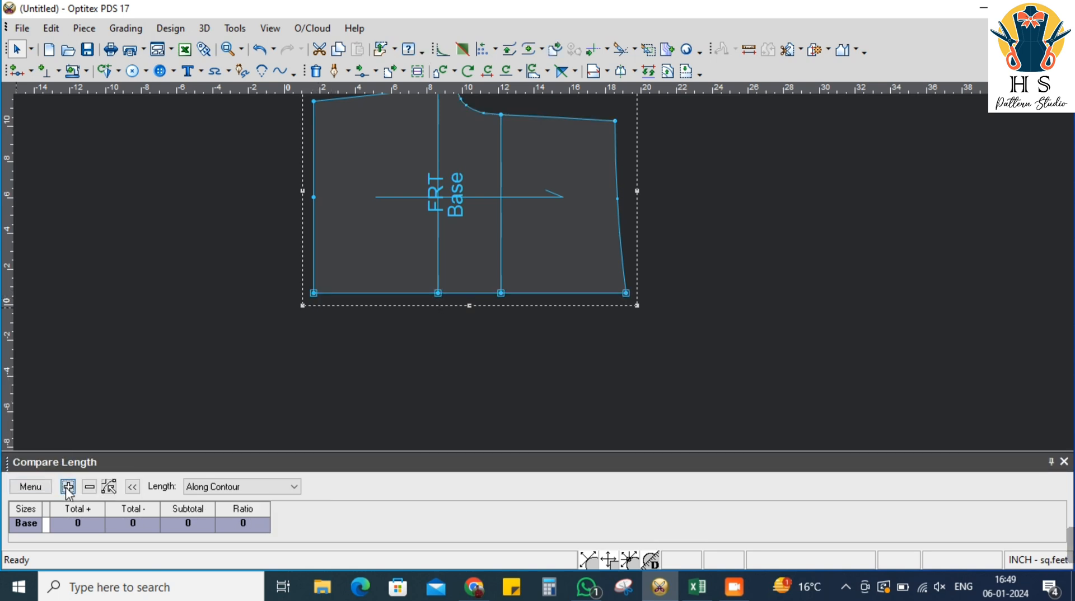
click(68, 486)
scroll(544, 269, down, 2)
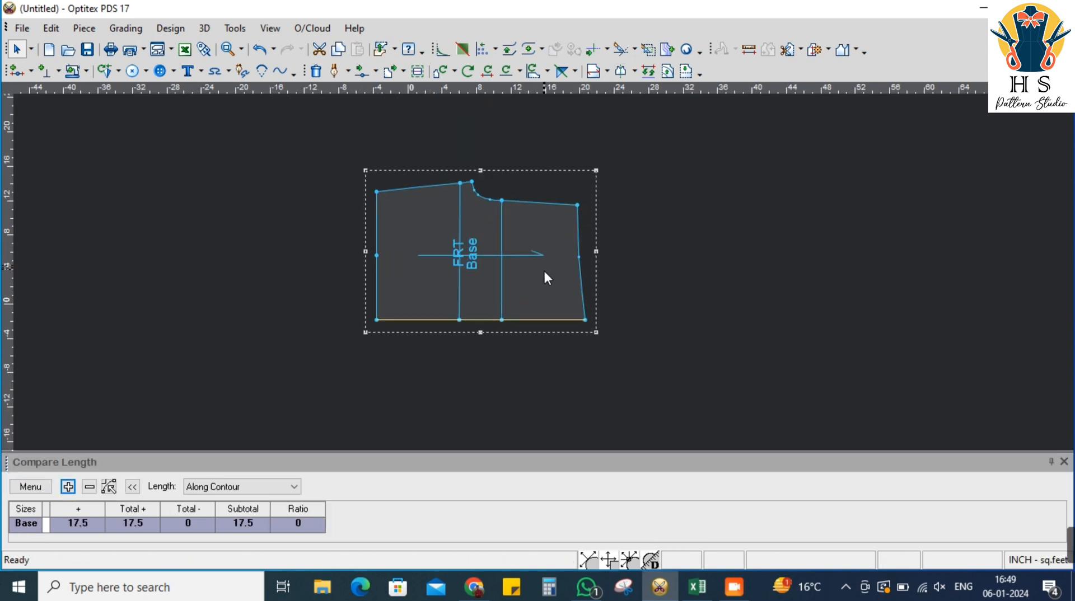
scroll(544, 270, up, 3)
scroll(572, 249, up, 3)
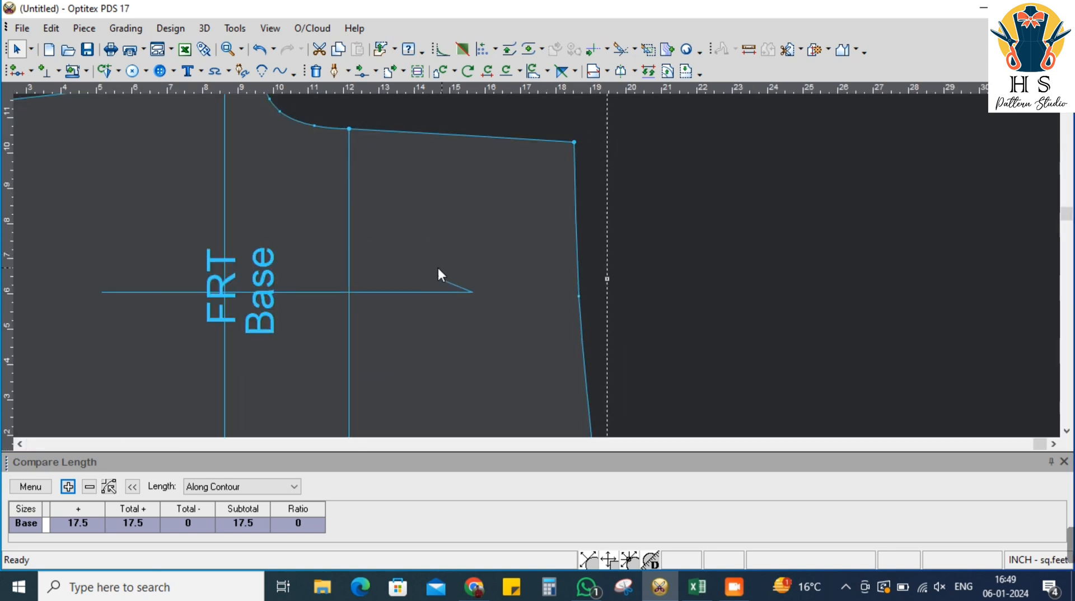
scroll(446, 273, down, 3)
scroll(545, 280, up, 2)
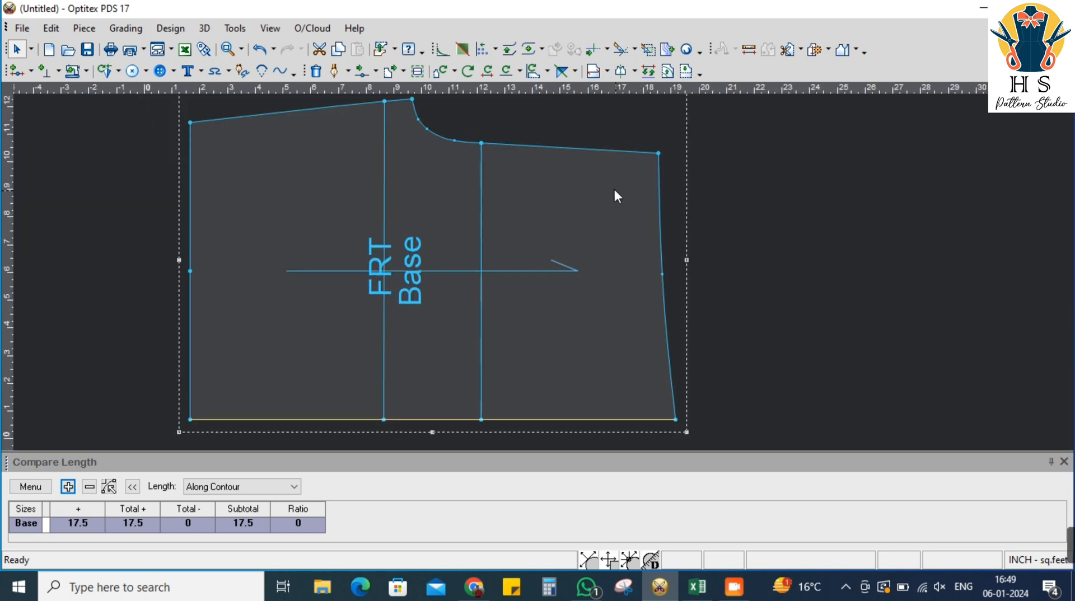
Select all three points of the waist edge with Multi Move and shift them by Y 0.25
click(375, 71)
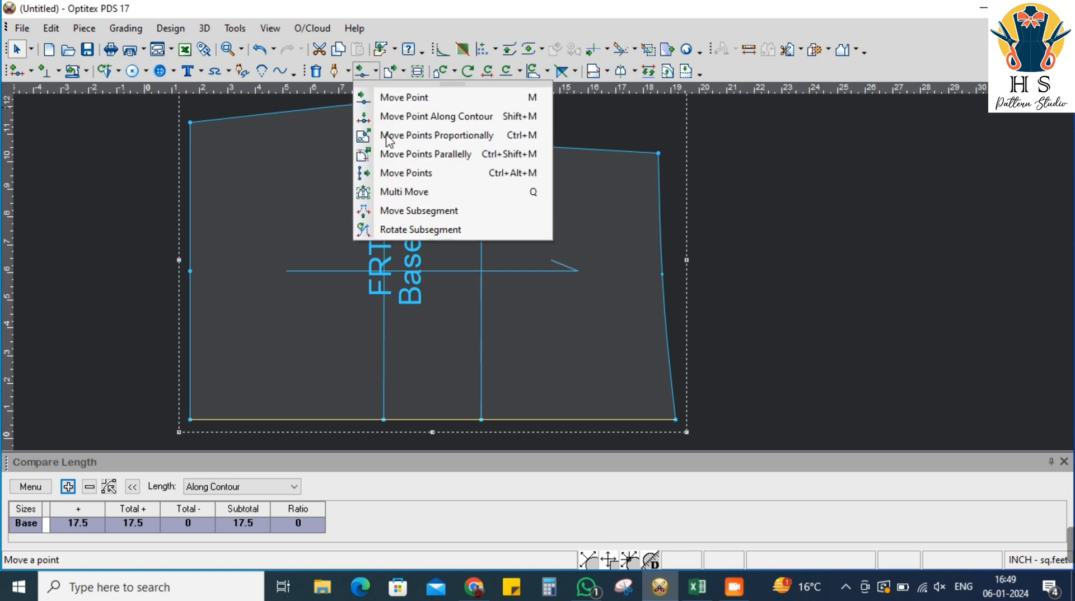
click(386, 191)
scroll(612, 348, down, 2)
drag(542, 132, 643, 338)
click(580, 144)
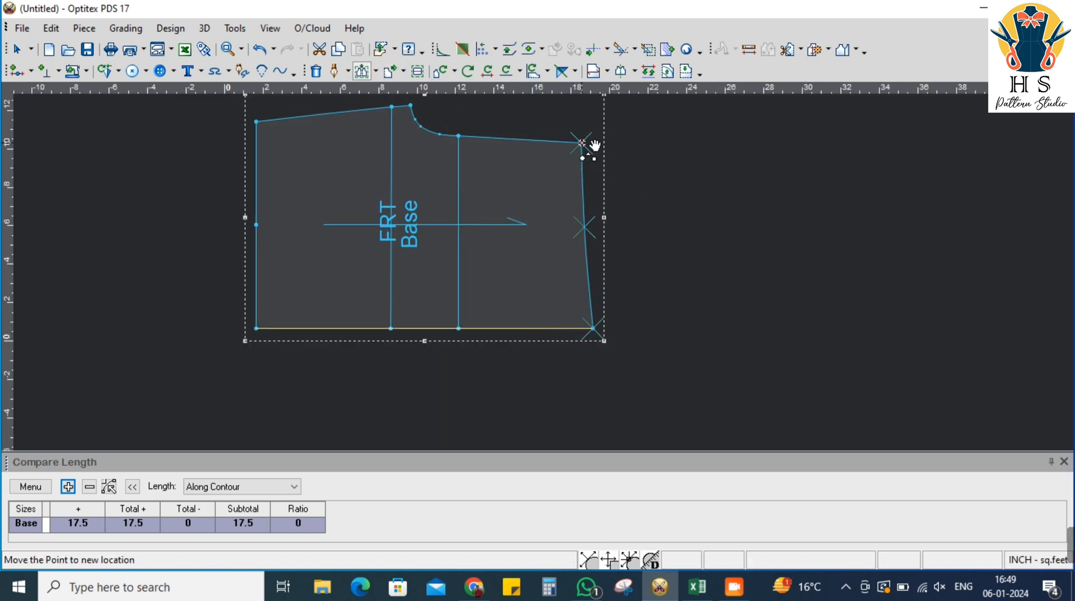
click(581, 143)
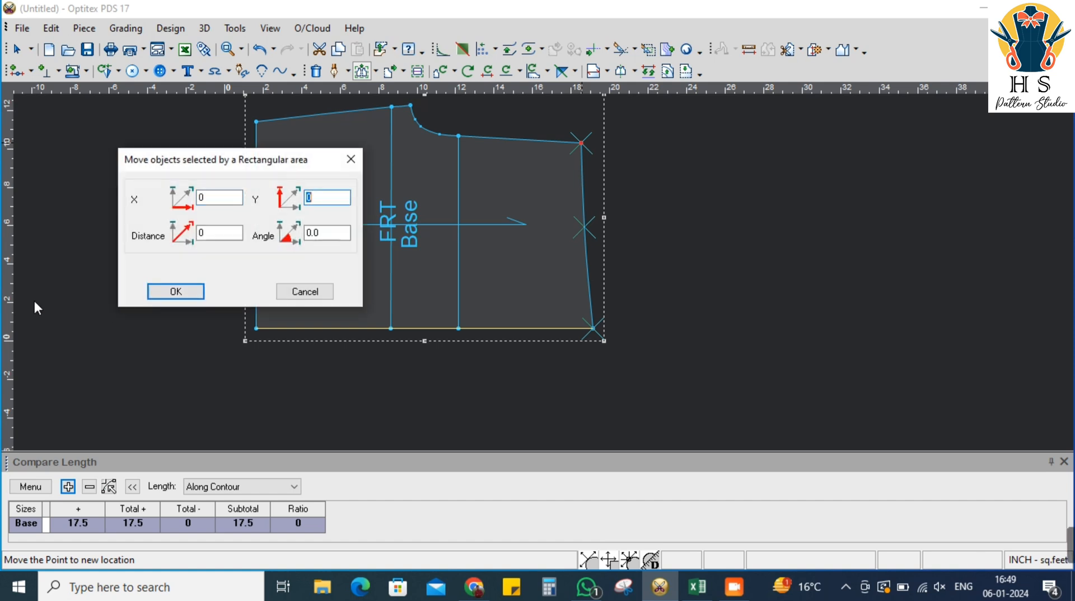
text(.25)
key(Return)
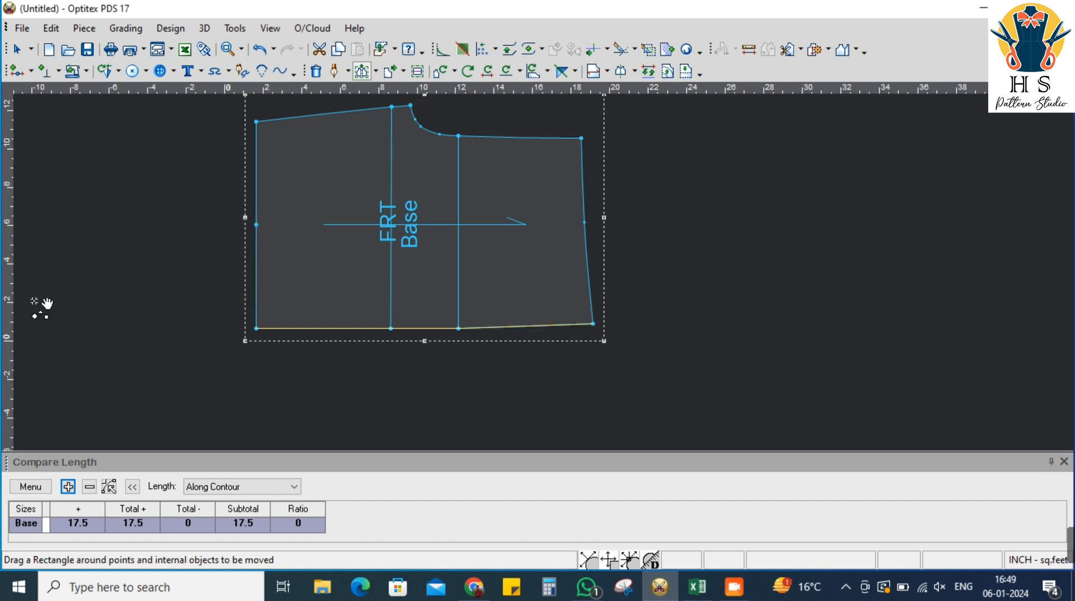
Turn on the Curve property for the side-seam points at the hip line and the thigh line
right_click(687, 179)
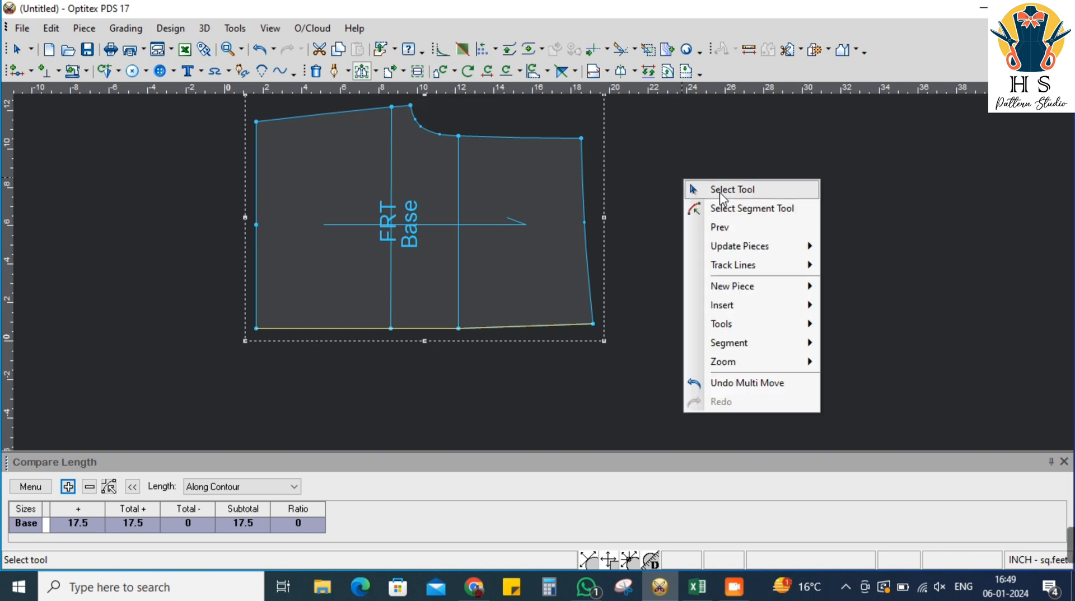
click(697, 187)
click(458, 329)
double_click(460, 328)
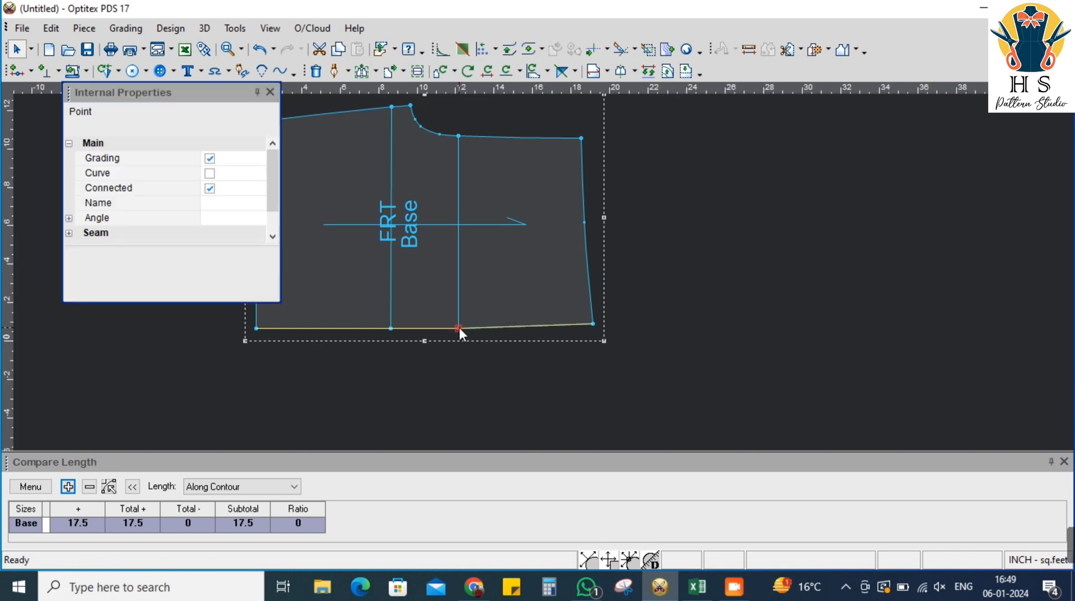
click(210, 173)
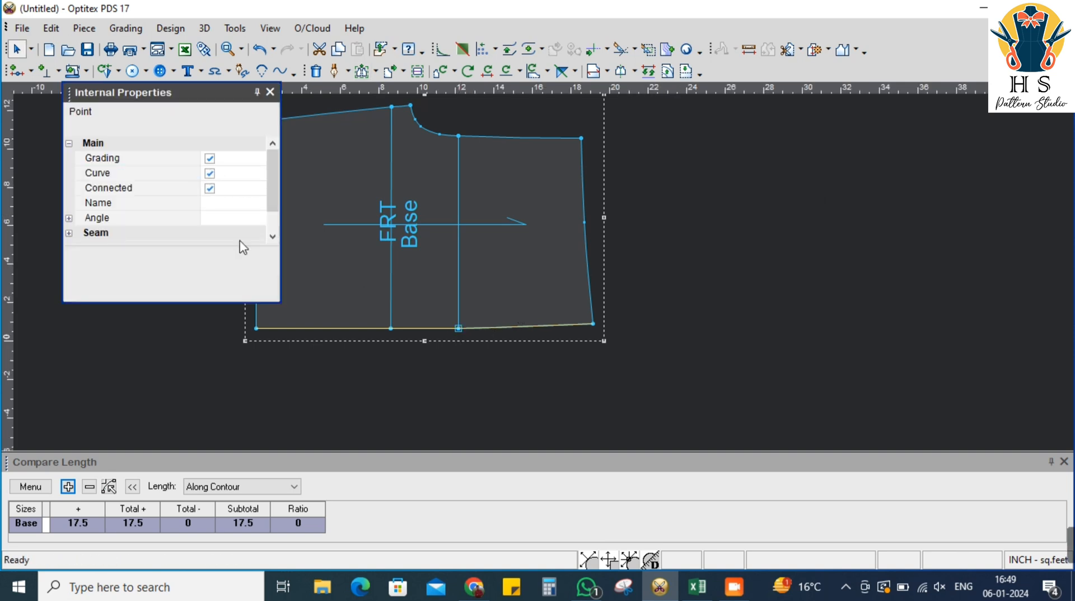
click(391, 329)
click(269, 92)
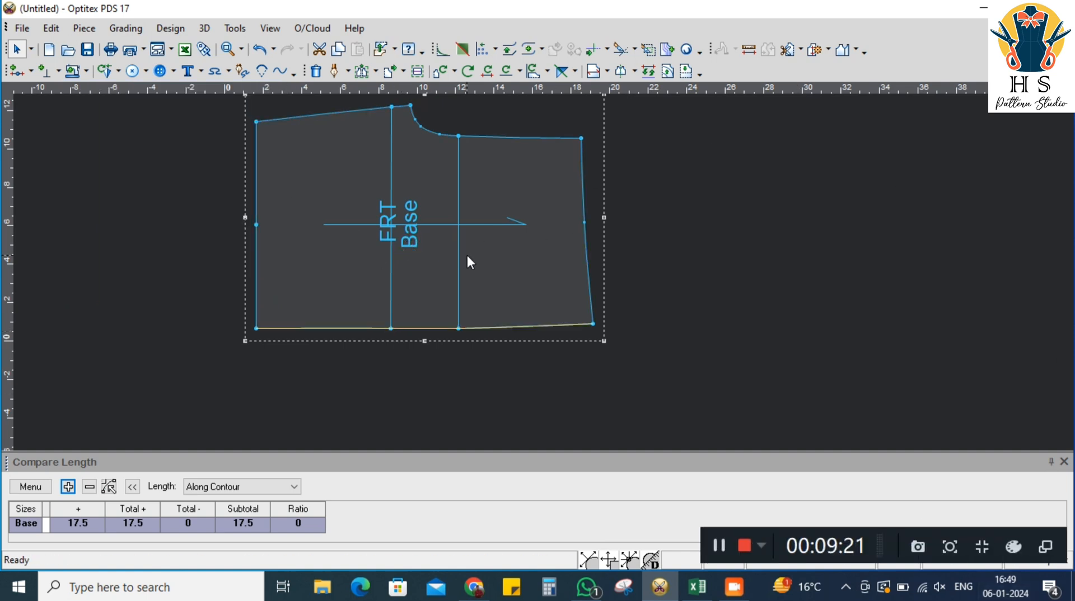
Display the segment lengths, measure the hem in a fresh comparison and check the front bottom opening in the Excel size chart
key(F9)
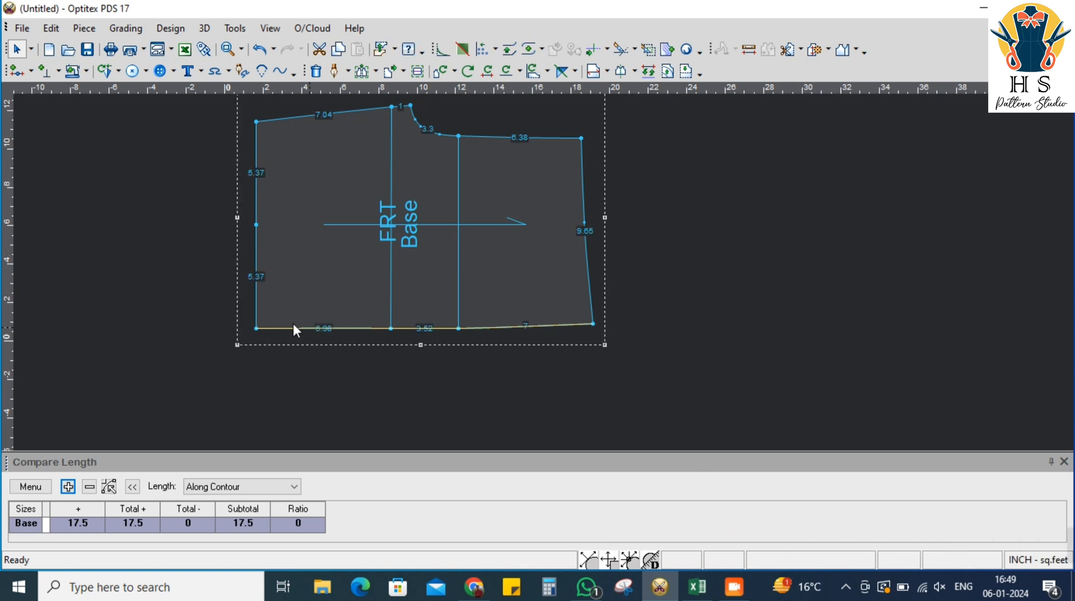
click(256, 328)
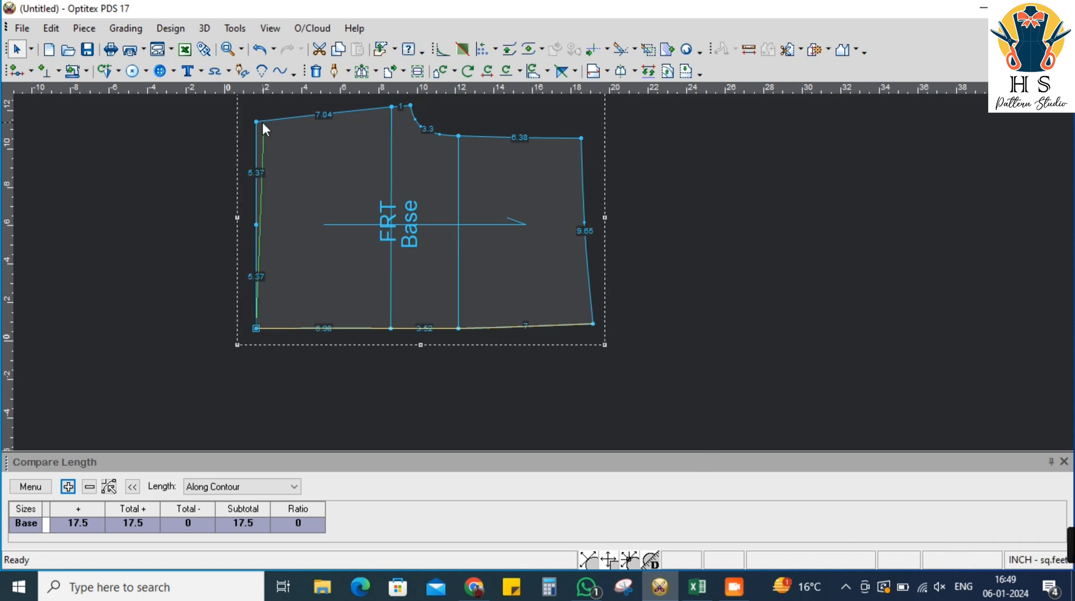
click(30, 487)
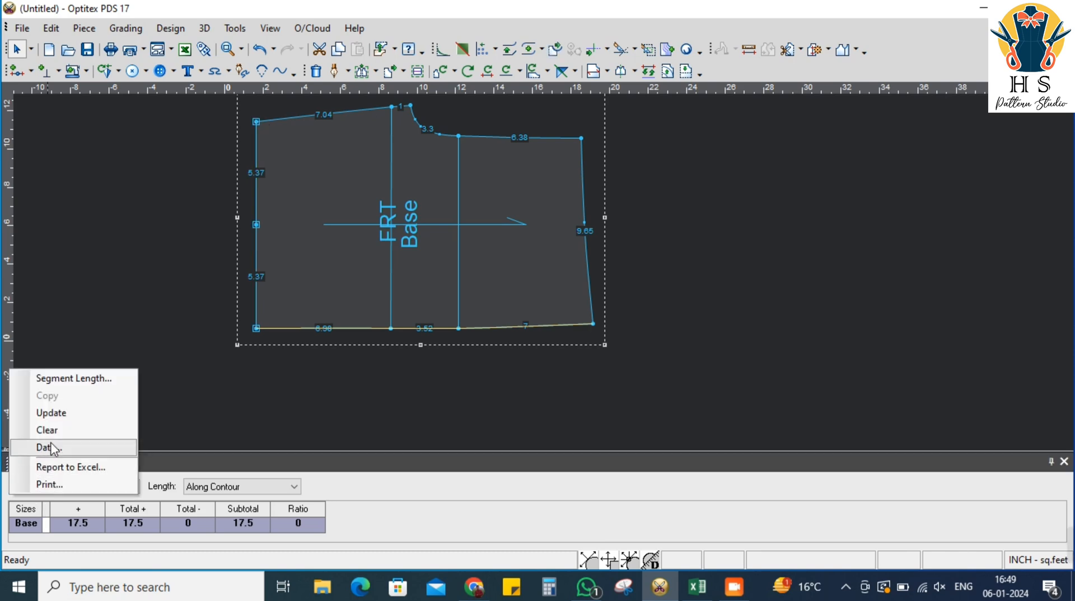
click(47, 447)
click(68, 487)
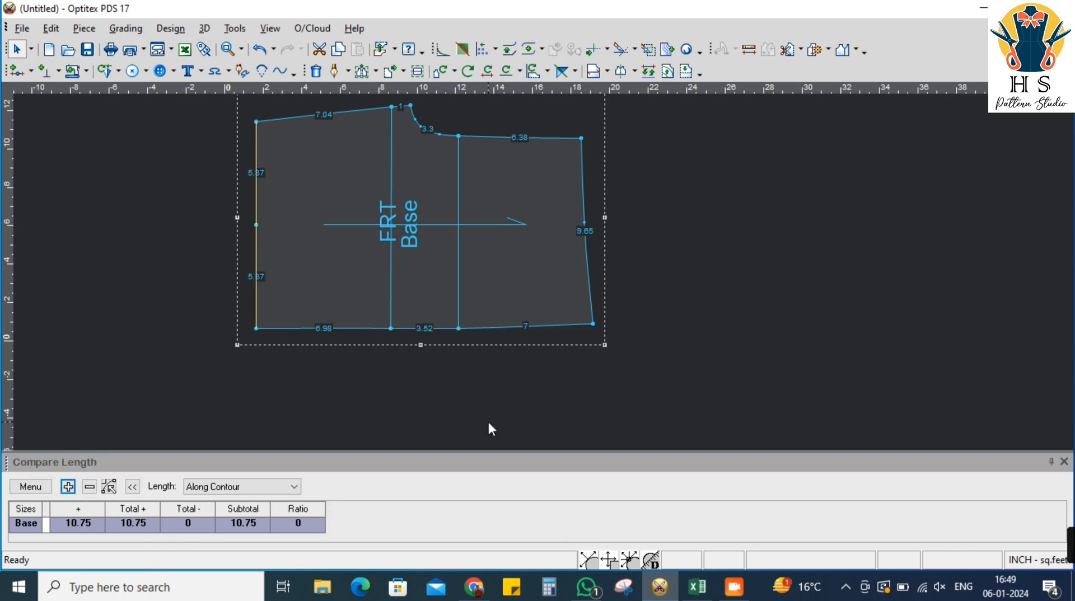
key(alt+Tab)
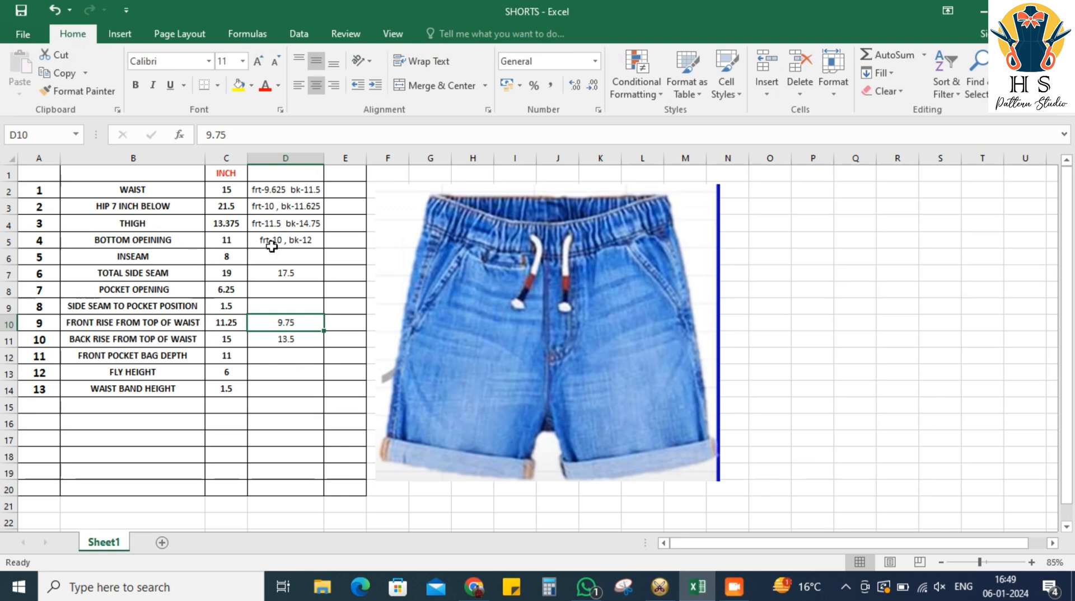
key(alt+Tab)
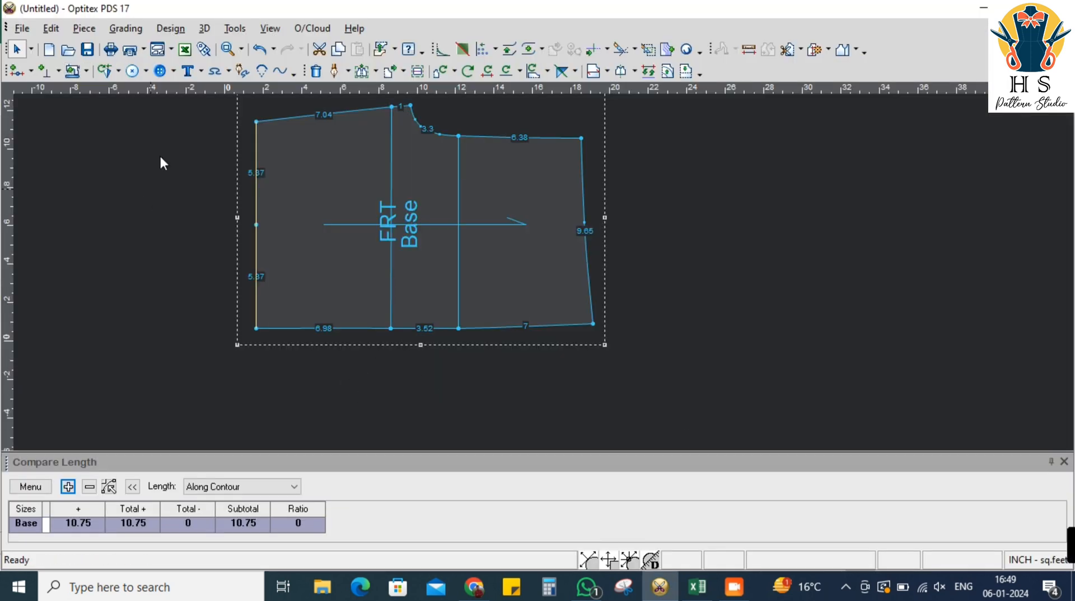
Select the hem corner on the side seam and move it by Y 0.5 using Multi Move
click(362, 77)
scroll(593, 276, down, 3)
scroll(498, 283, up, 3)
drag(433, 266, 468, 343)
click(468, 315)
key(Tab)
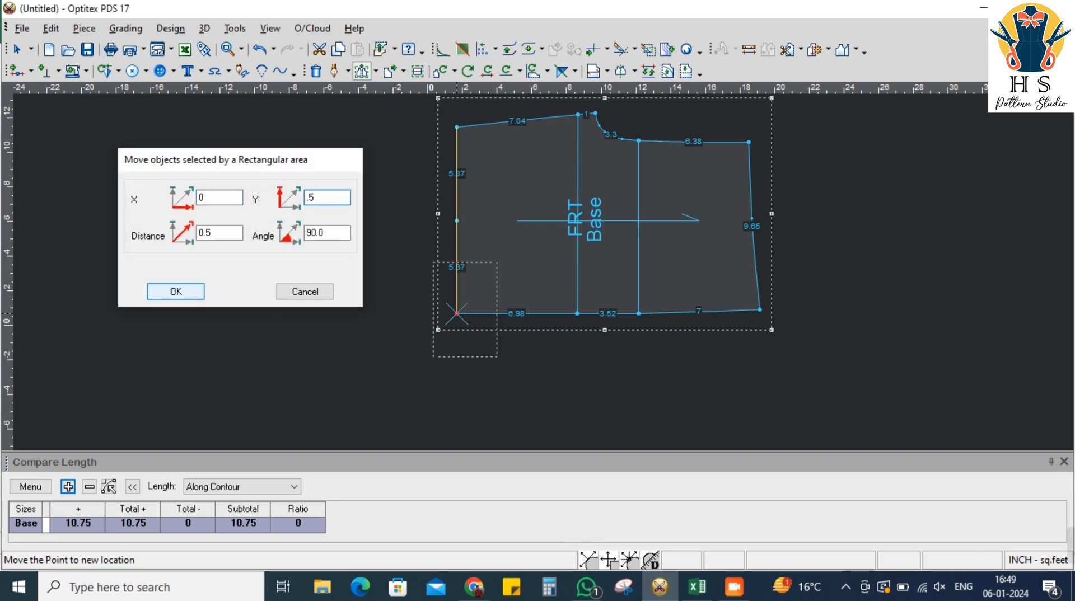
click(187, 292)
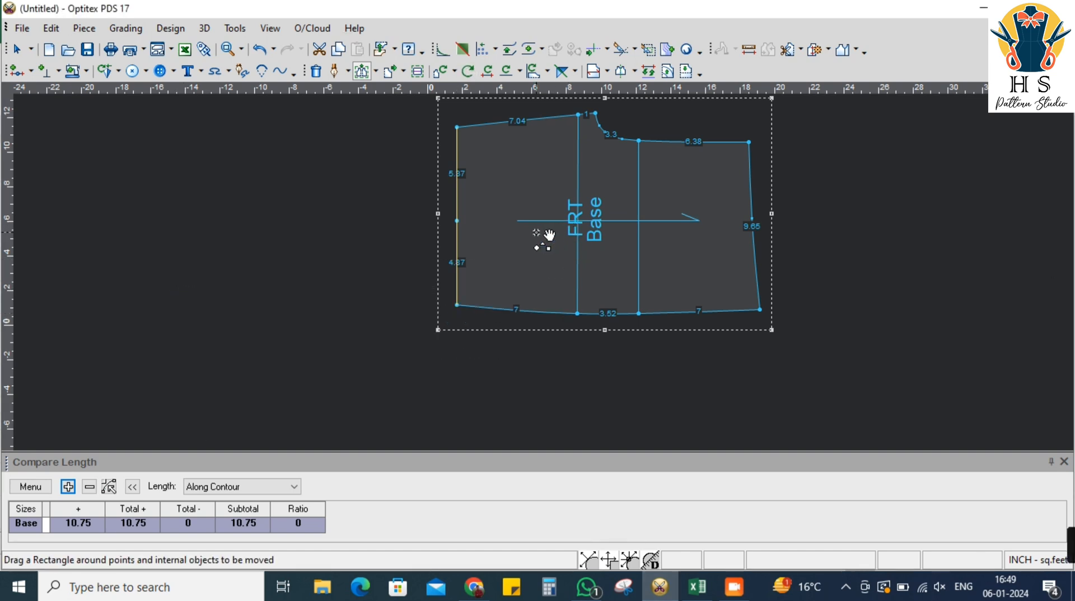
Move the hem's side-seam corner inward by a further Y 0.125 with Multi Move
drag(451, 269, 472, 333)
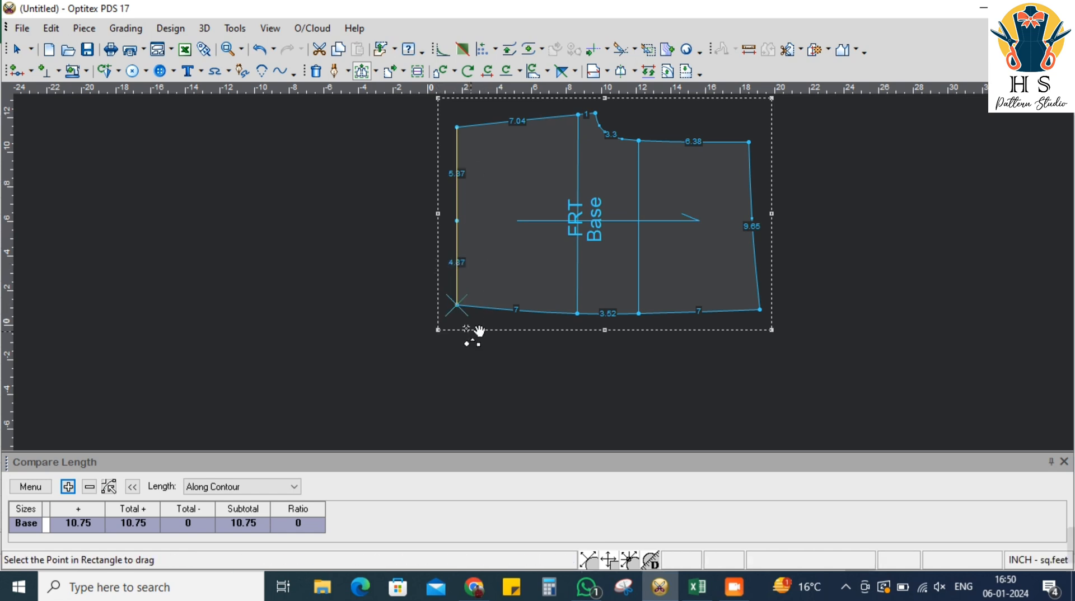
click(456, 306)
click(457, 305)
key(Tab)
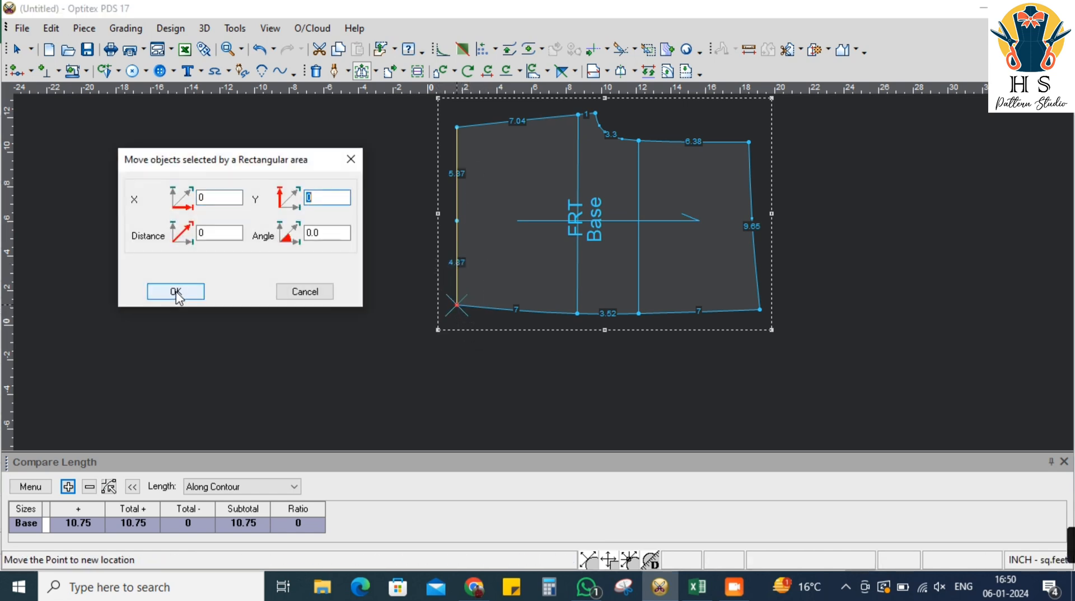
text(.125)
key(Return)
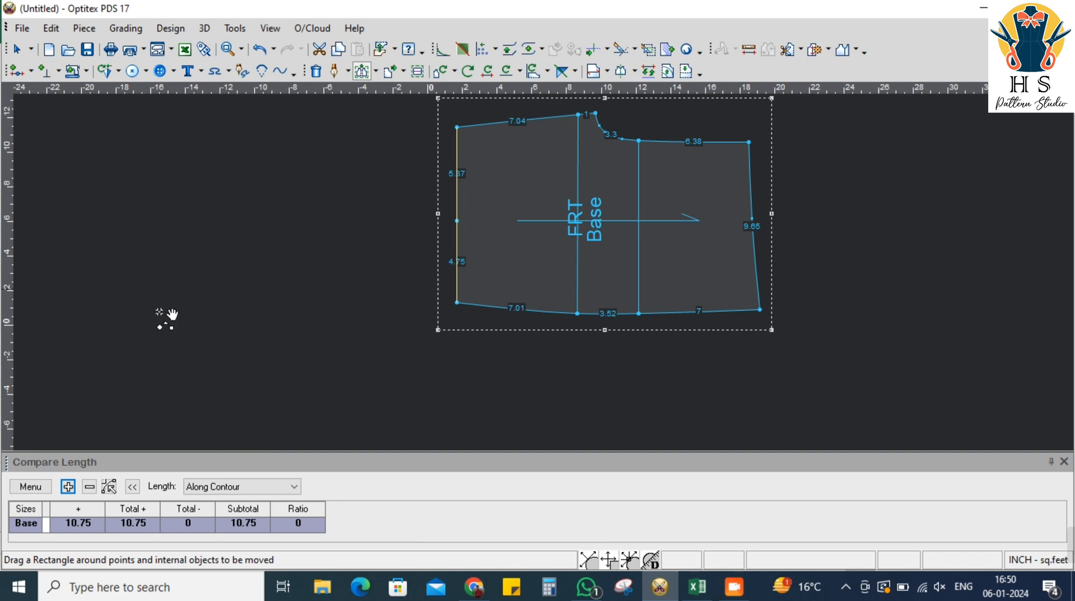
Move the hem's inseam corner inward along negative Y with Multi Move to bring the hem to 10, and update the length comparison
drag(447, 114, 479, 157)
click(457, 127)
click(457, 128)
key(Tab)
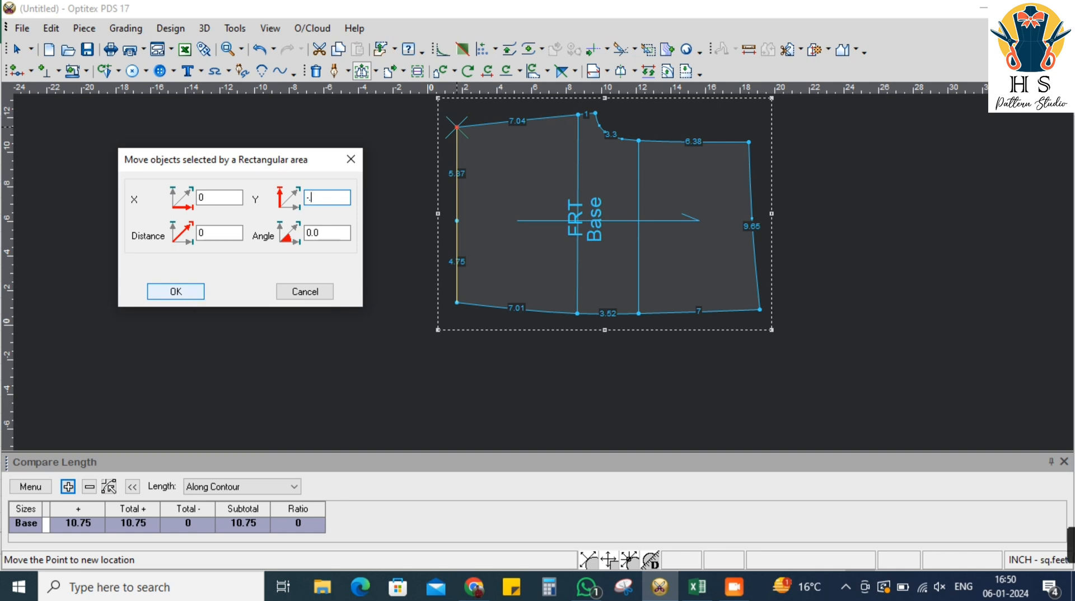
key(Return)
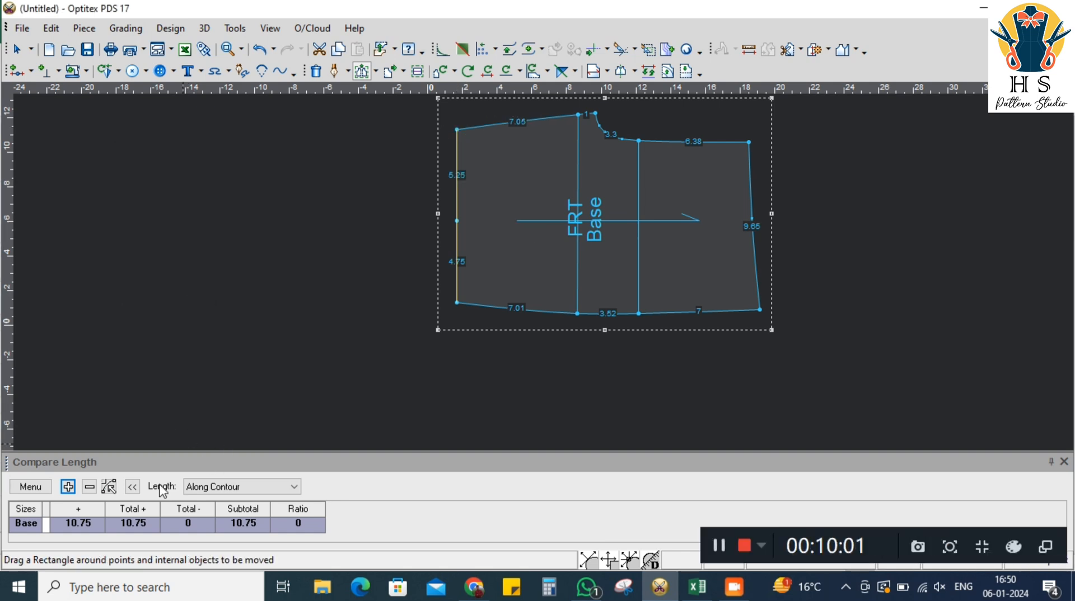
click(30, 487)
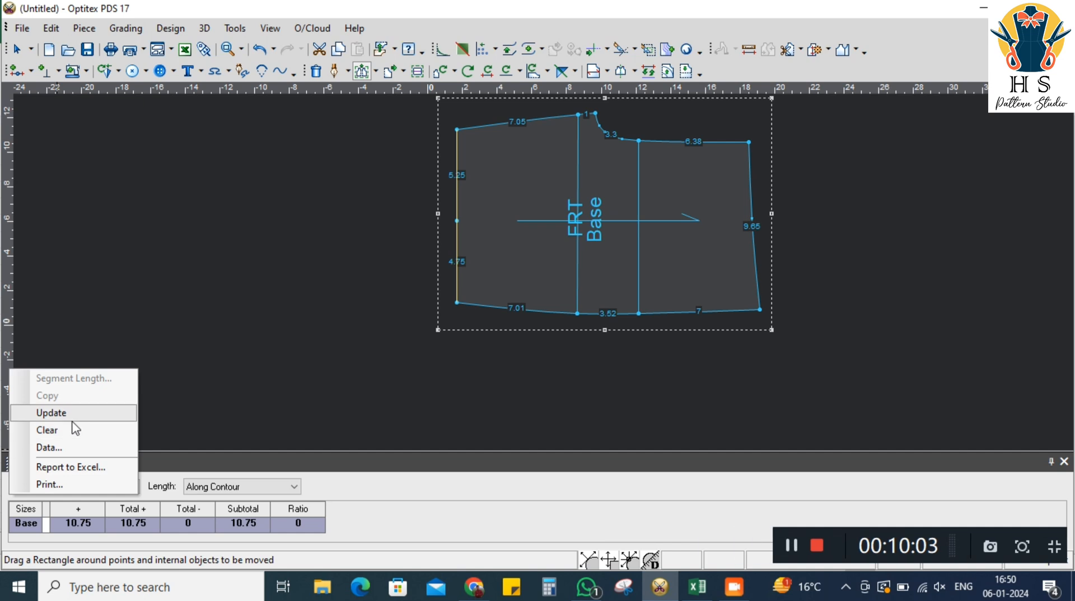
click(75, 415)
right_click(121, 193)
click(153, 199)
Examine the outline of the front piece, especially the shape of the curved side seam
scroll(544, 273, down, 3)
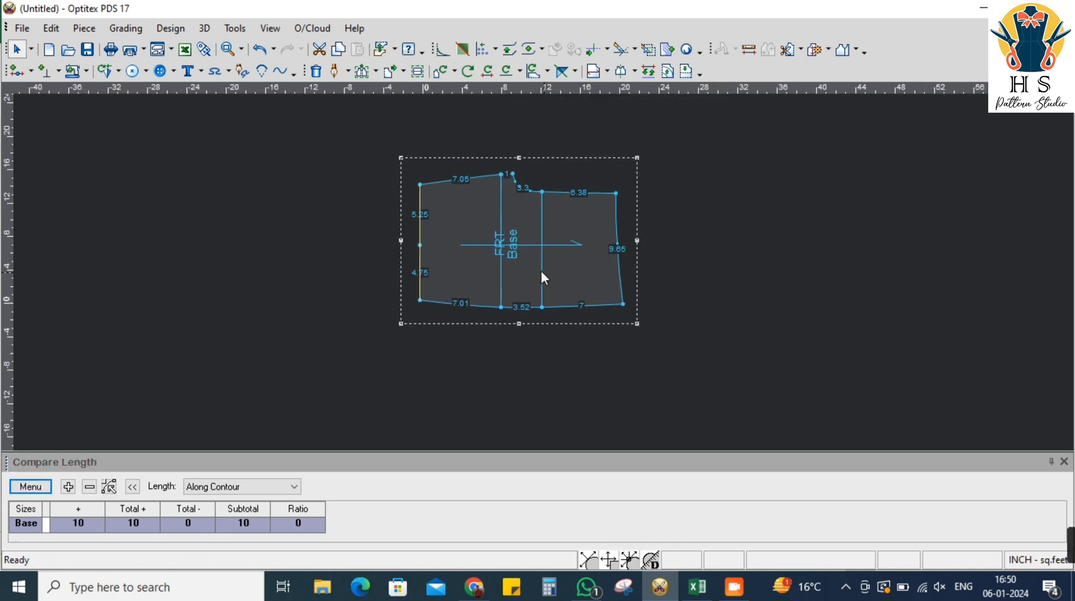
scroll(544, 274, up, 5)
scroll(556, 257, down, 5)
scroll(547, 317, up, 3)
scroll(536, 264, up, 3)
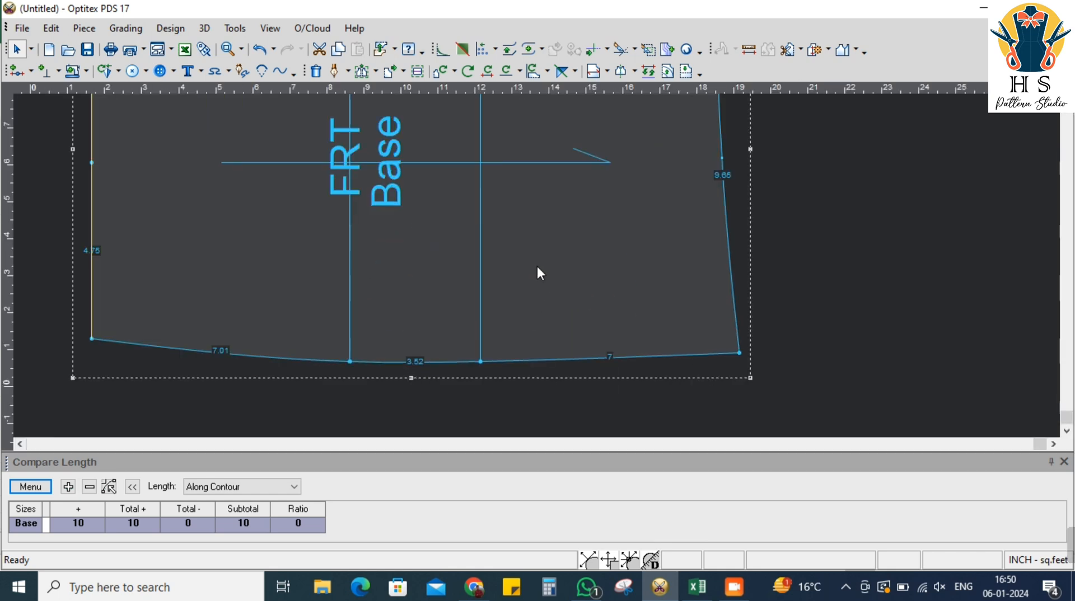
scroll(535, 259, down, 3)
scroll(537, 270, up, 1)
scroll(544, 274, down, 3)
scroll(544, 274, up, 2)
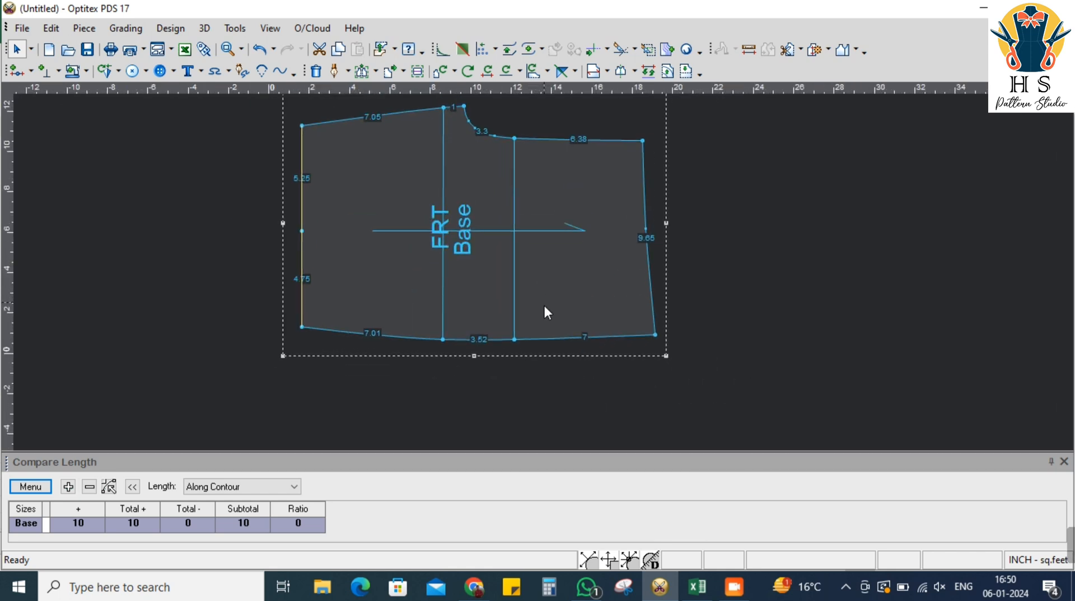
Select the side-seam point at the hip line and move it by Y -0.1 using Multi Move to smooth the curve
scroll(546, 311, up, 2)
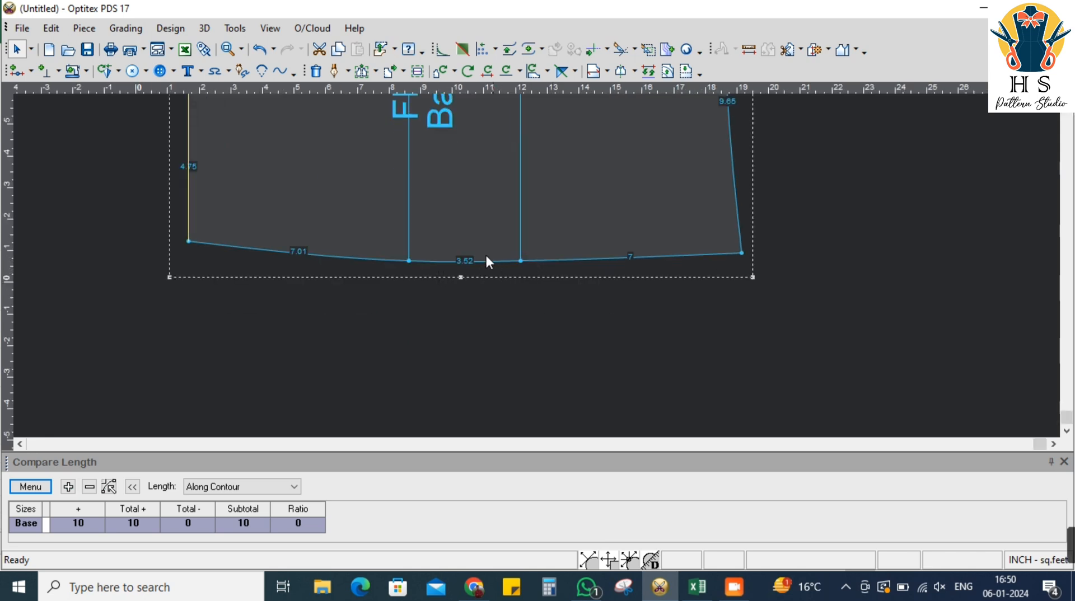
click(362, 71)
drag(515, 245, 539, 288)
click(521, 261)
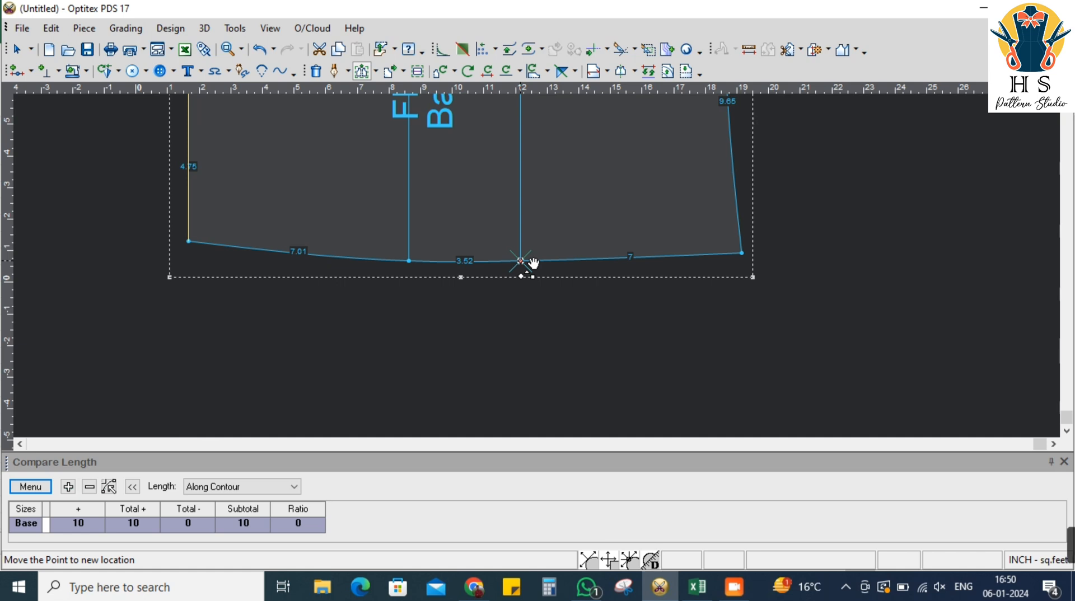
click(532, 263)
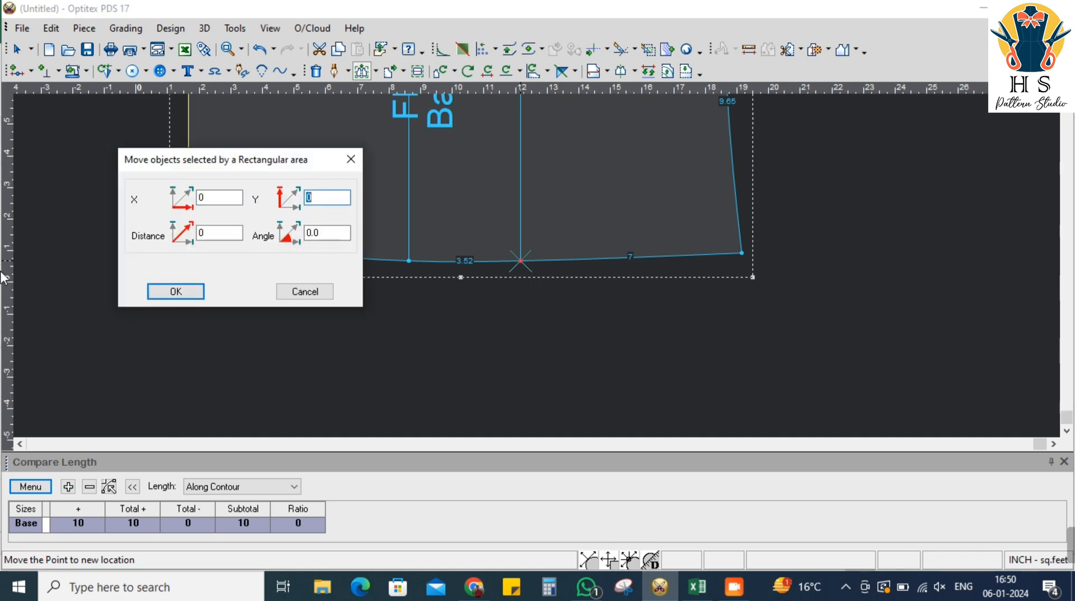
text(-.1)
key(Return)
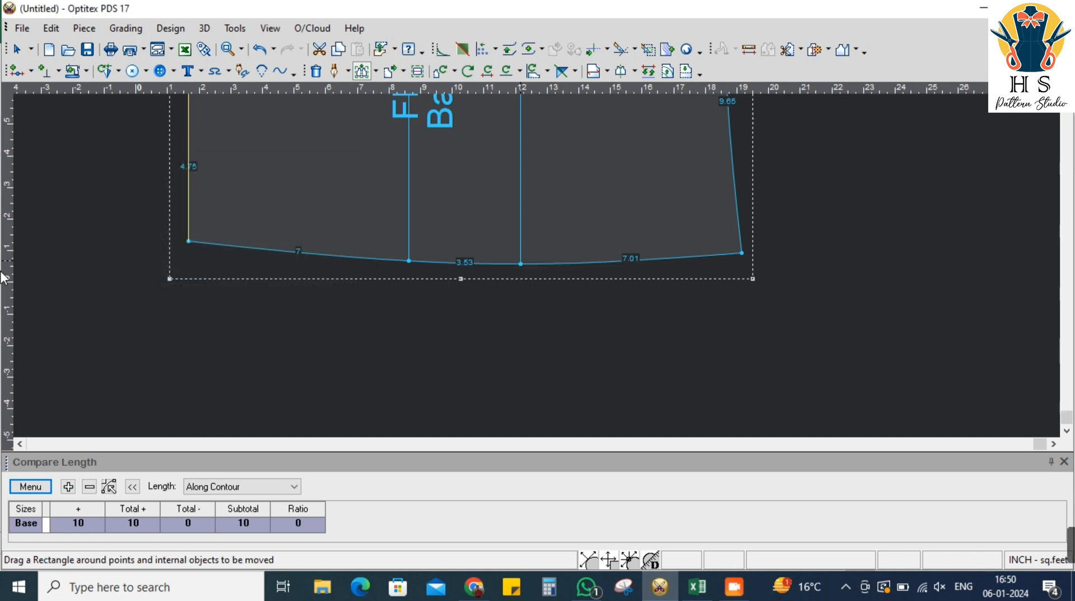
scroll(551, 276, down, 3)
scroll(554, 277, up, 5)
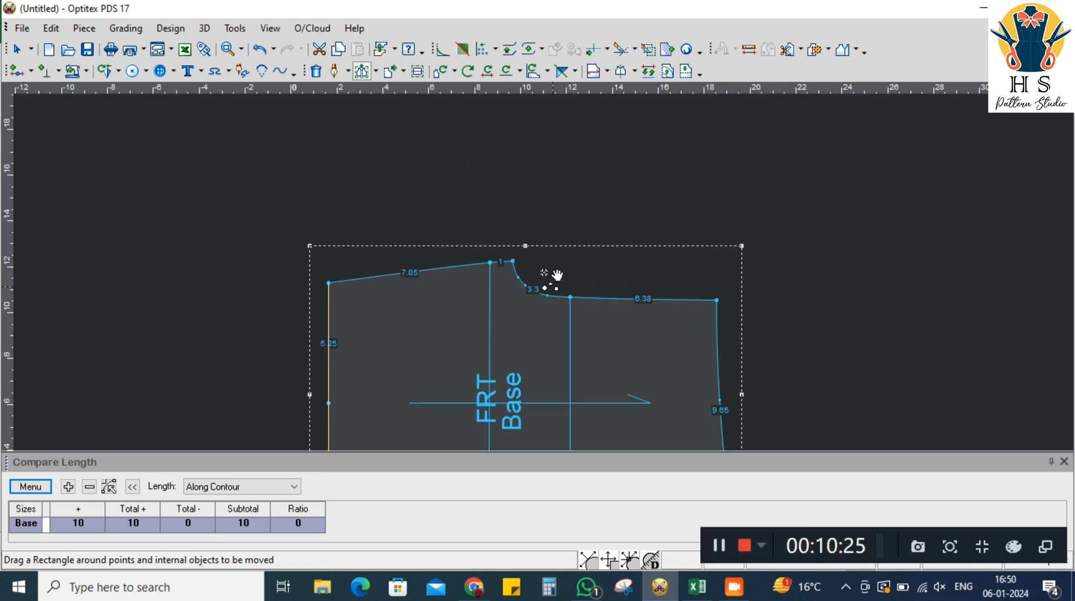
Select the front crotch curve points together with the centre-front hip-line point and move them by Y -0.1 with Multi Move
drag(422, 211, 649, 330)
click(563, 268)
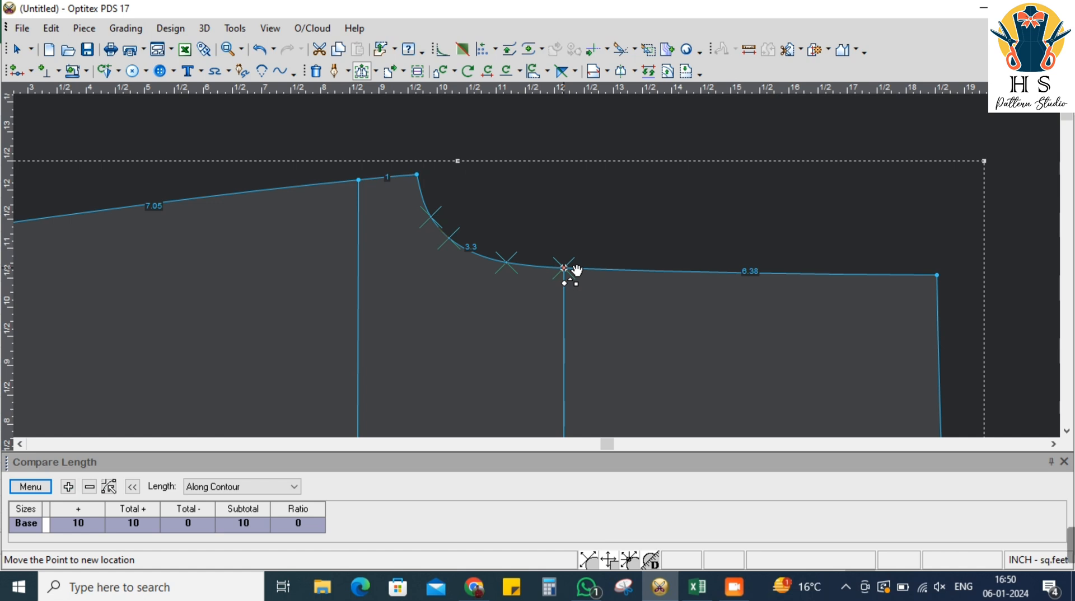
key(Return)
key(Tab)
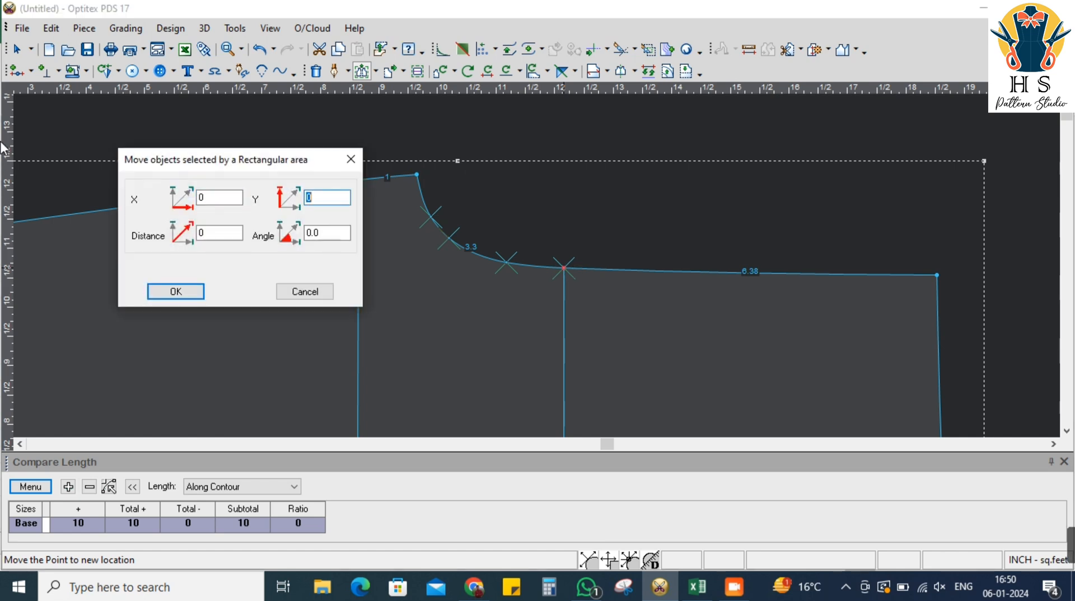
text(-.1)
key(Return)
scroll(620, 282, down, 3)
scroll(544, 277, down, 1)
right_click(795, 241)
click(808, 251)
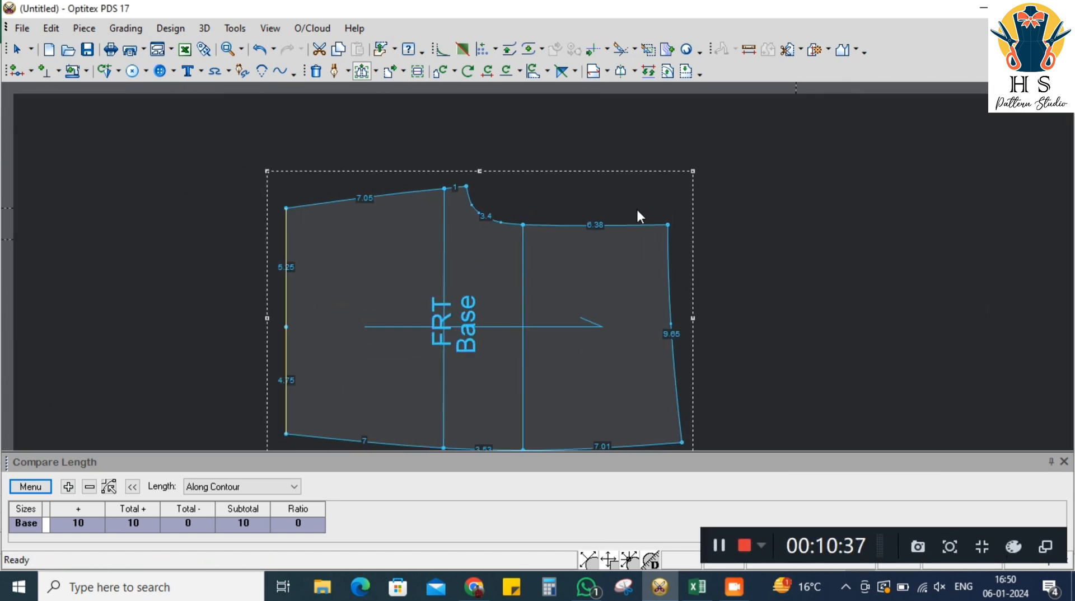
scroll(538, 281, down, 2)
scroll(539, 281, up, 1)
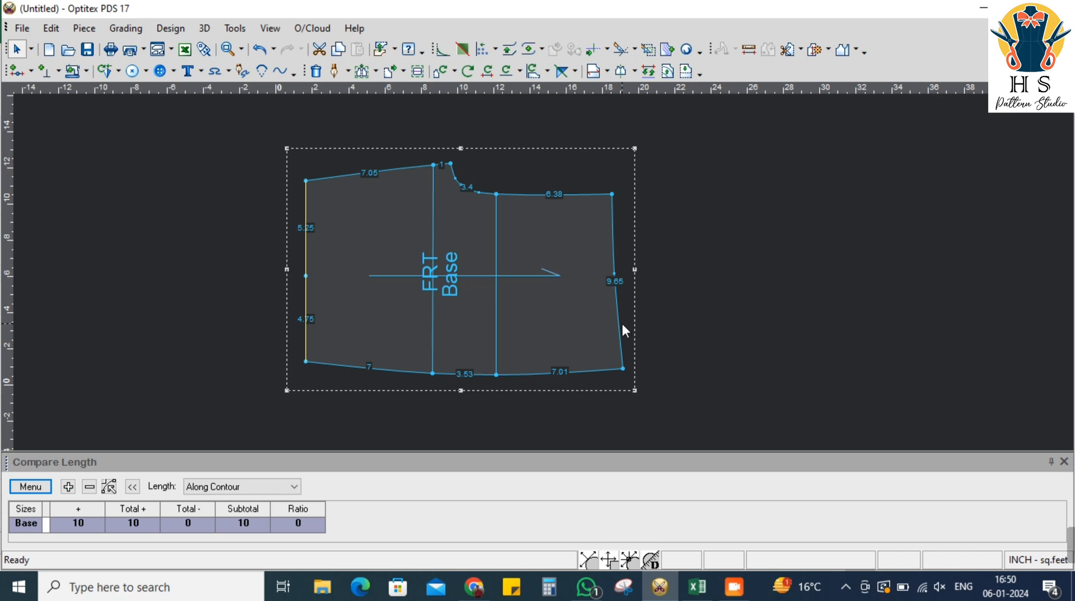
Move the middle point of the front waist edge towards the side seam to X 18.89, Y 4.45 with Move Point
key(m)
scroll(618, 314, up, 2)
click(534, 203)
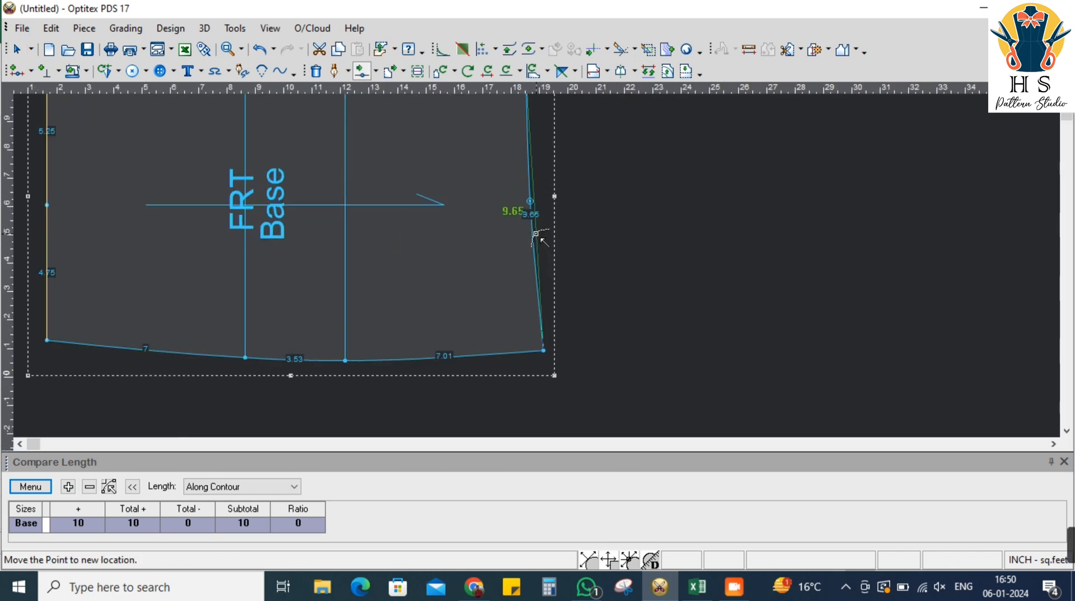
click(536, 251)
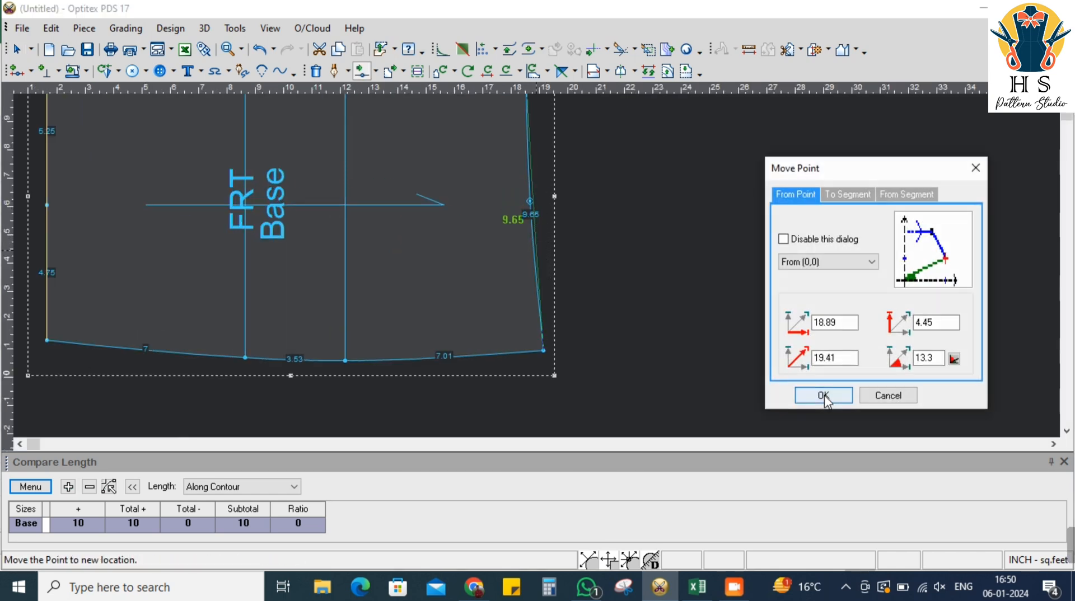
click(824, 395)
scroll(546, 271, down, 3)
scroll(543, 272, up, 3)
right_click(712, 190)
click(726, 201)
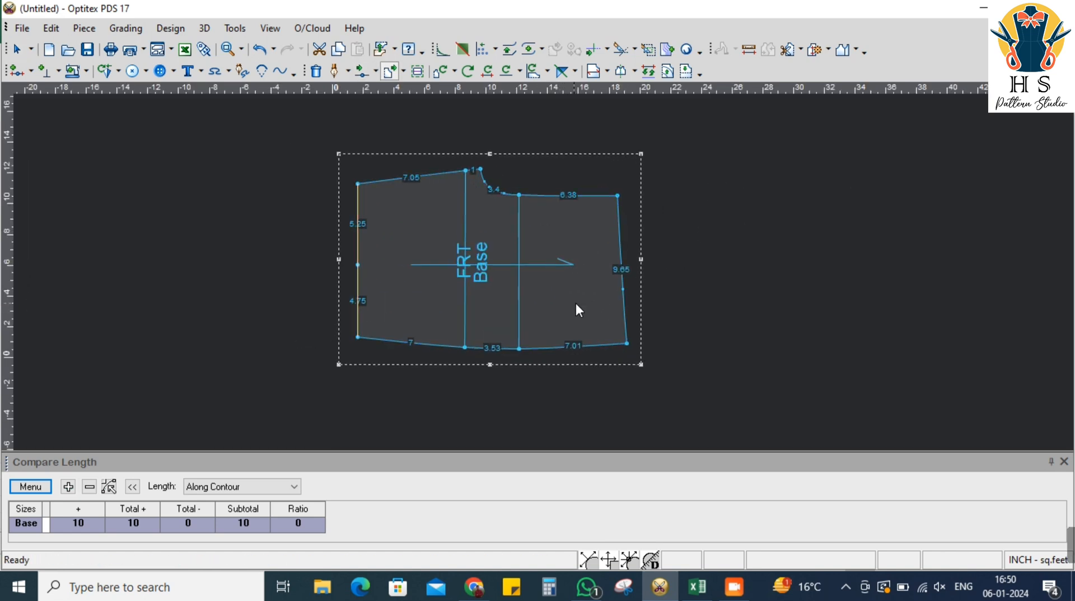
scroll(564, 305, down, 2)
scroll(544, 280, up, 1)
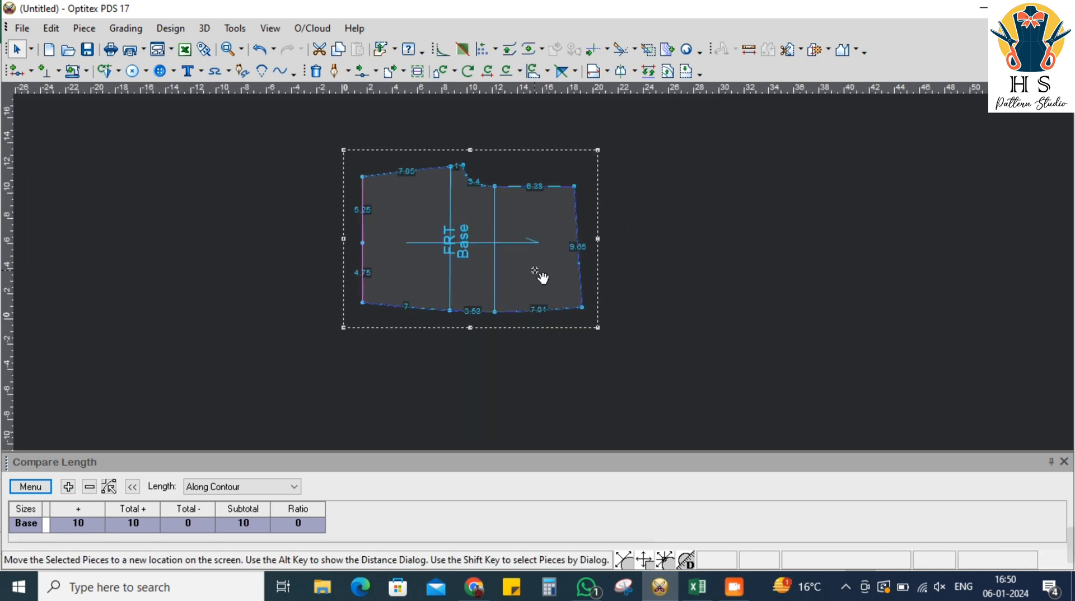
Copy the finished FRT piece, paste it, and place the duplicate beside the original
click(338, 50)
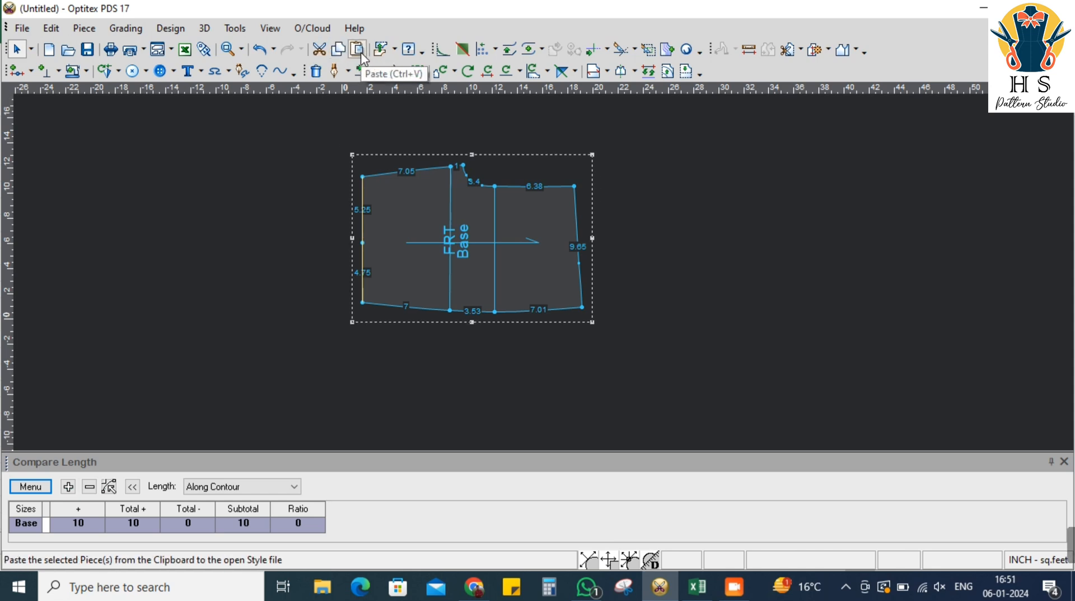
click(359, 50)
key(space)
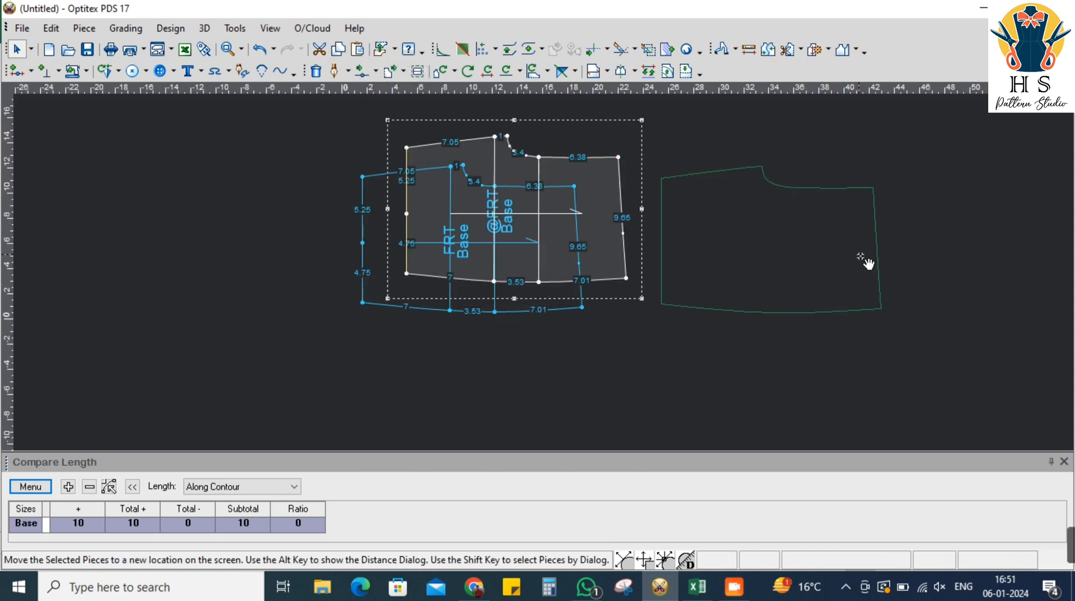
click(890, 255)
Rename the duplicated piece to BK in its piece properties
double_click(874, 285)
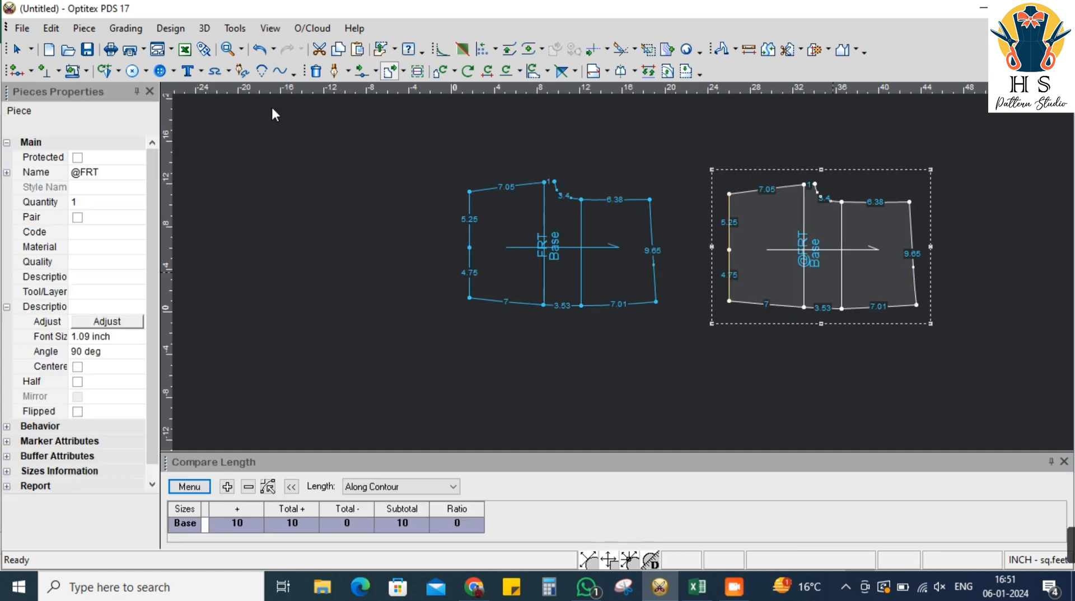
click(111, 173)
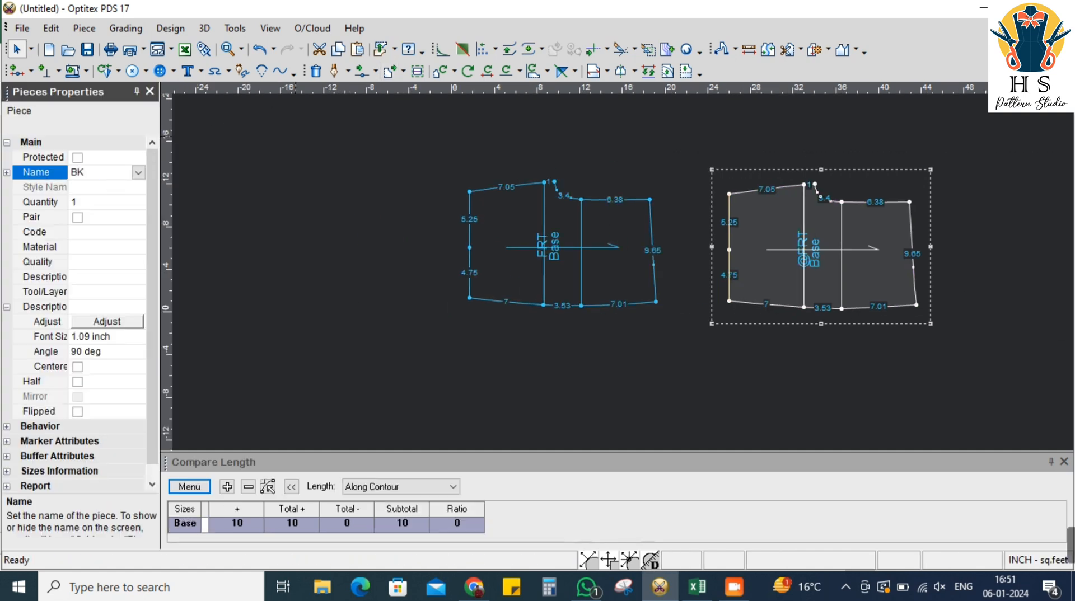
key(Return)
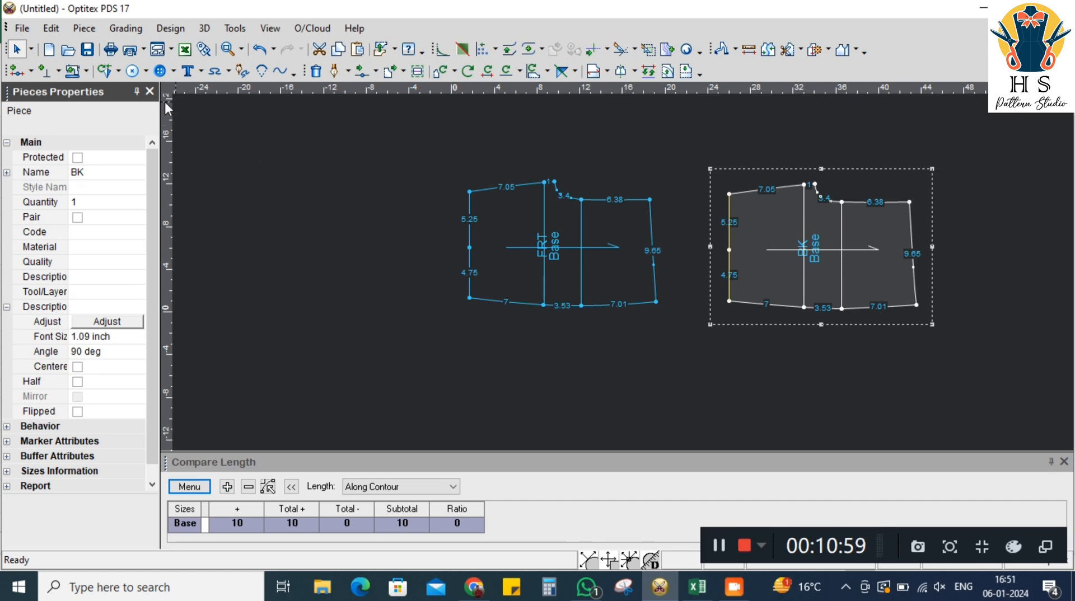
click(150, 92)
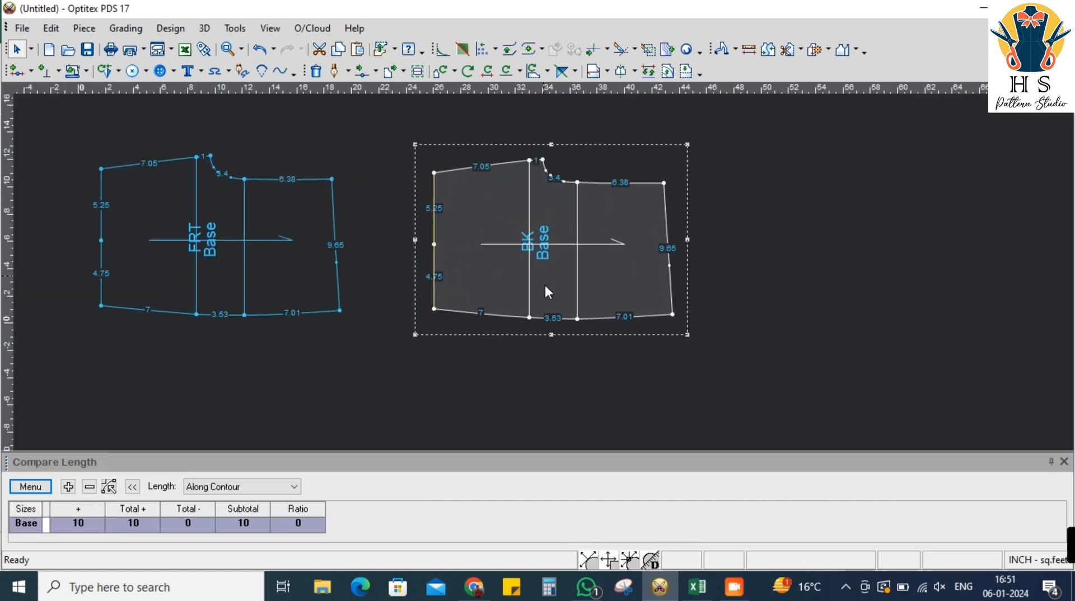
Move the BK piece farther away from the front piece and check the back measurements in the Excel size chart
drag(608, 278, 648, 282)
key(alt+Tab)
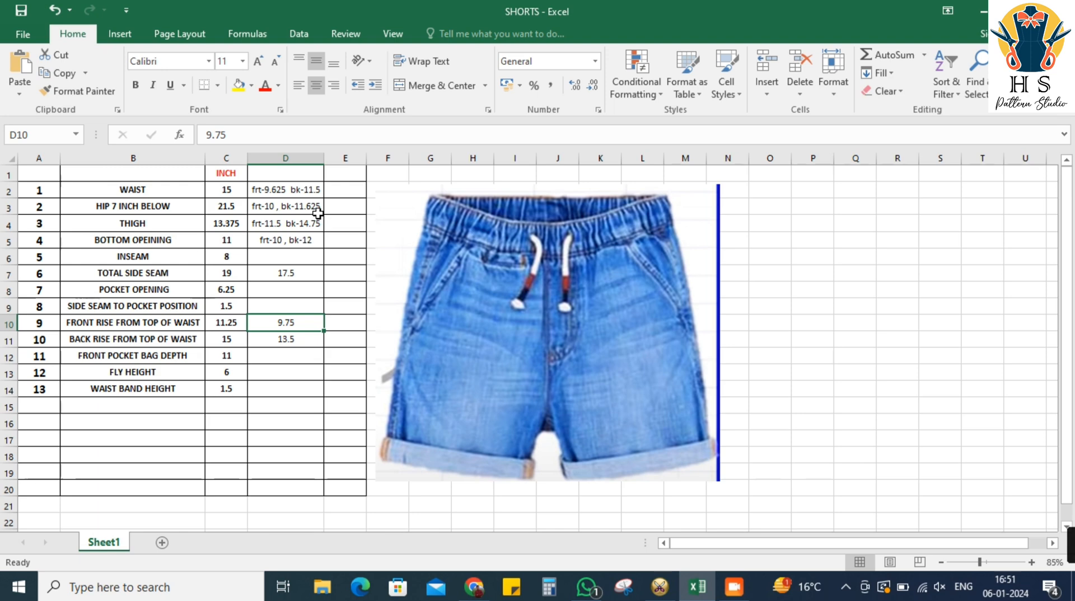
key(alt+Tab)
scroll(544, 267, down, 4)
scroll(537, 267, up, 5)
drag(537, 268, 599, 261)
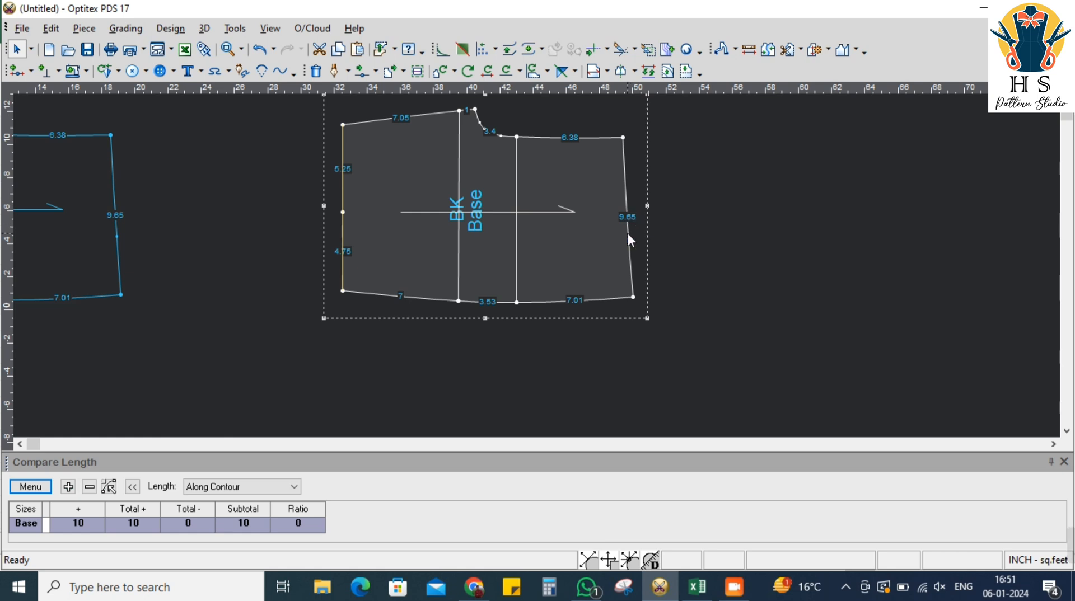
scroll(543, 266, down, 4)
scroll(543, 268, up, 3)
scroll(544, 274, down, 1)
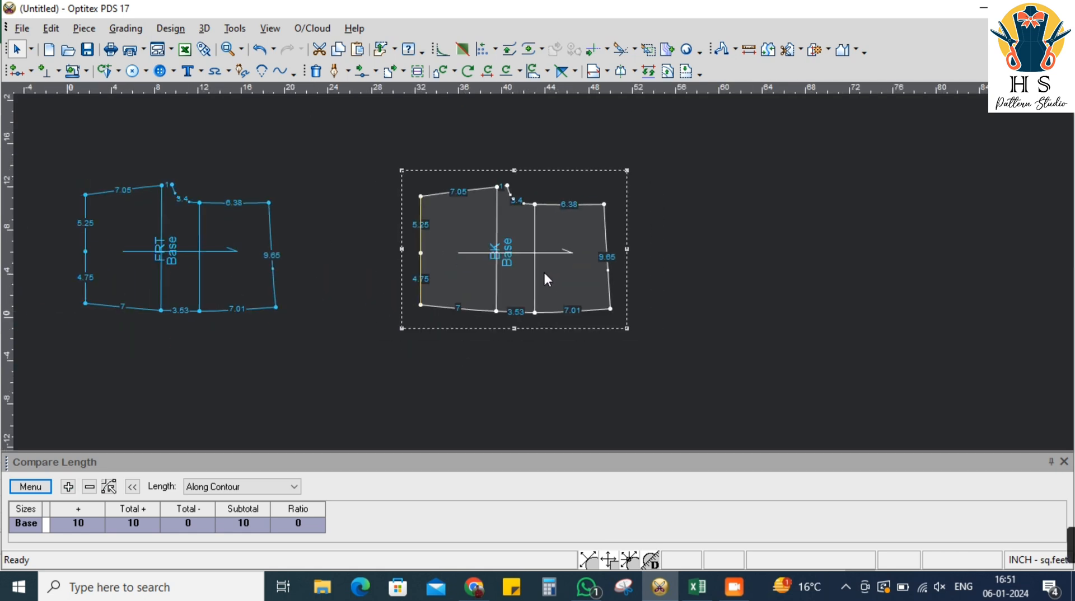
Select all side-seam points of the BK piece and move them outward by Y -1 with Multi Move
click(375, 72)
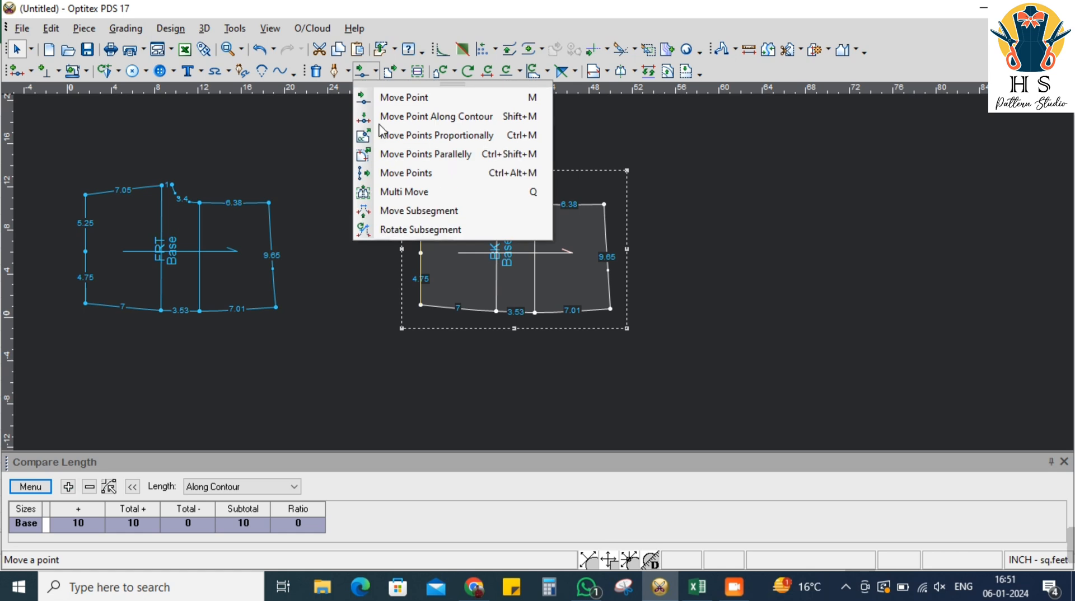
click(392, 193)
drag(426, 281, 627, 325)
click(622, 303)
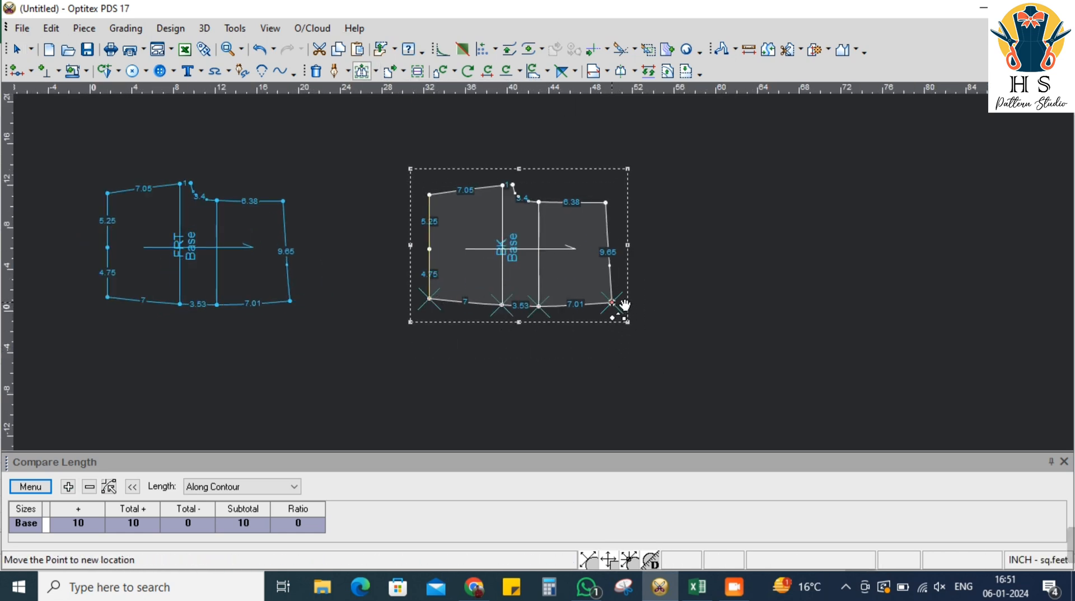
click(622, 303)
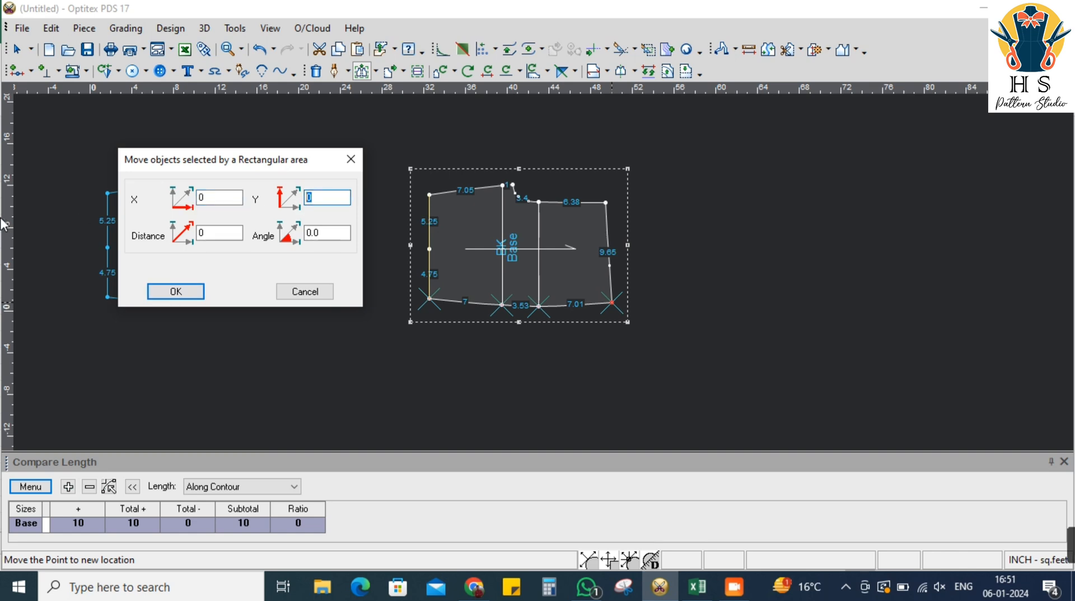
text(-1)
key(Return)
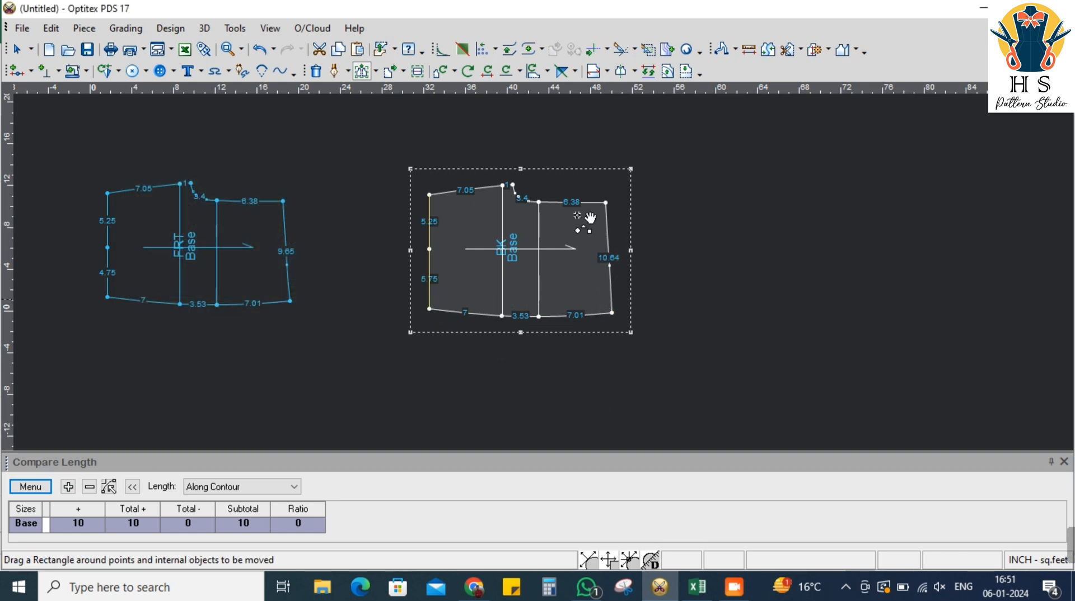
Select all inseam, crotch curve and rise points of the BK piece and move them outward by Y 1 with Multi Move
drag(405, 162, 605, 214)
click(606, 205)
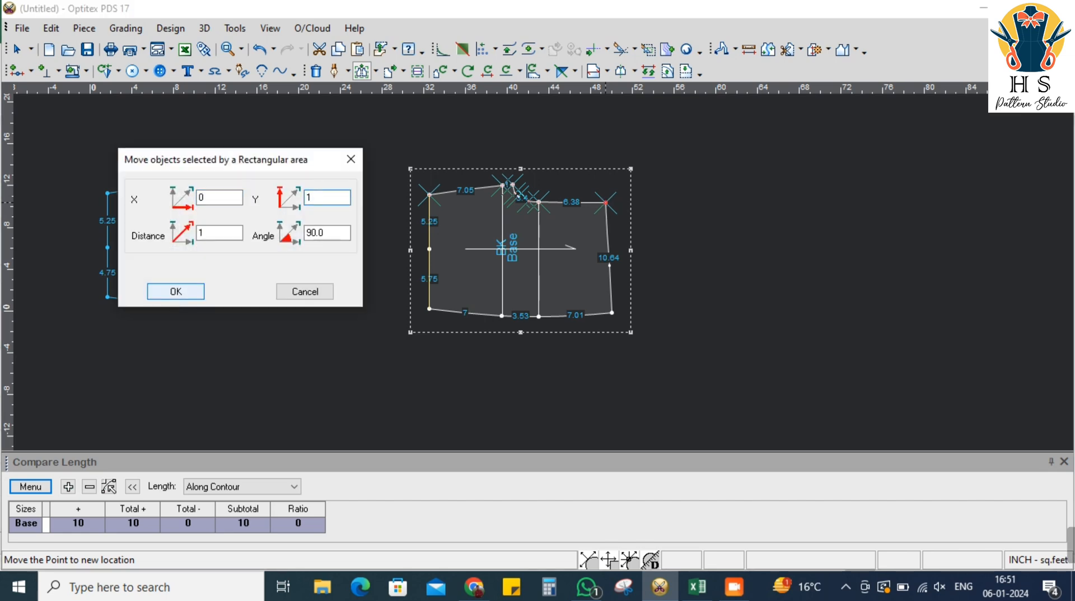
click(177, 291)
right_click(704, 230)
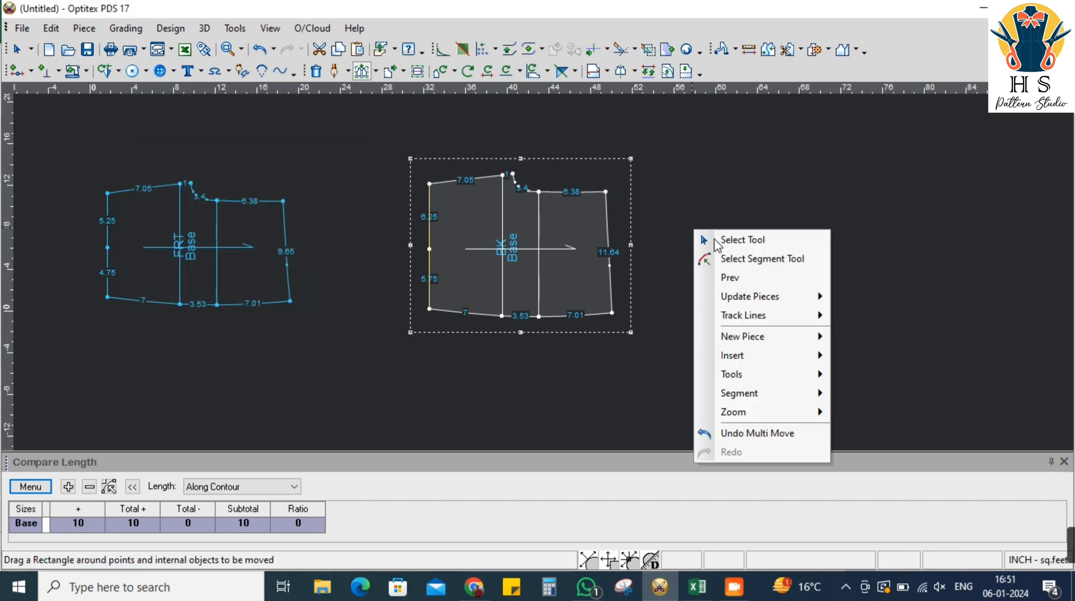
click(722, 239)
Check the back waist in the Excel size chart, and move the BK waist's centre-back corner by Y -0.12 with Multi Move
key(alt+Tab)
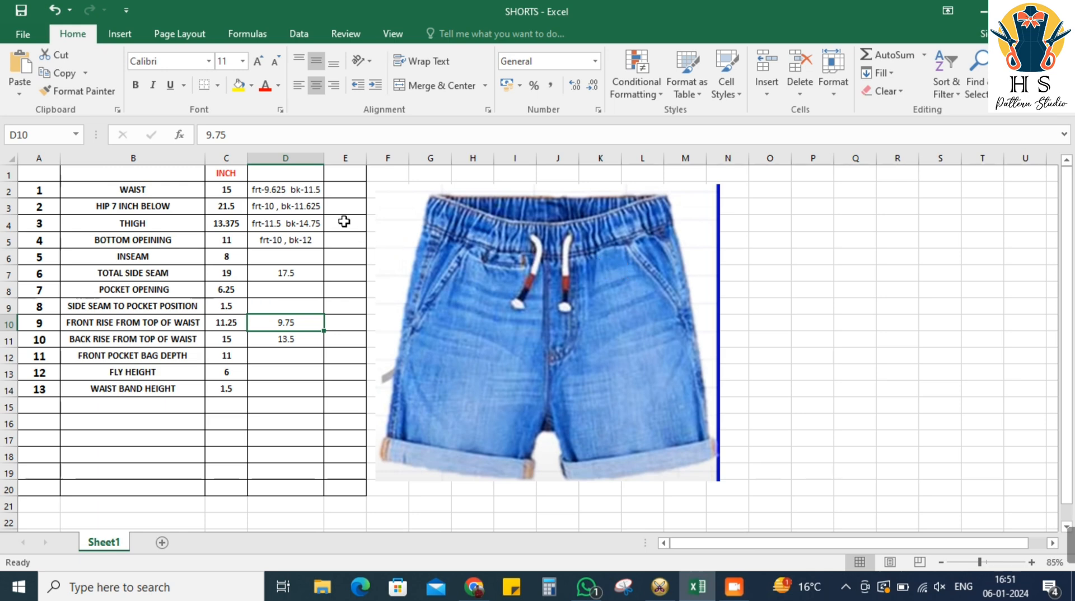
key(alt+Tab)
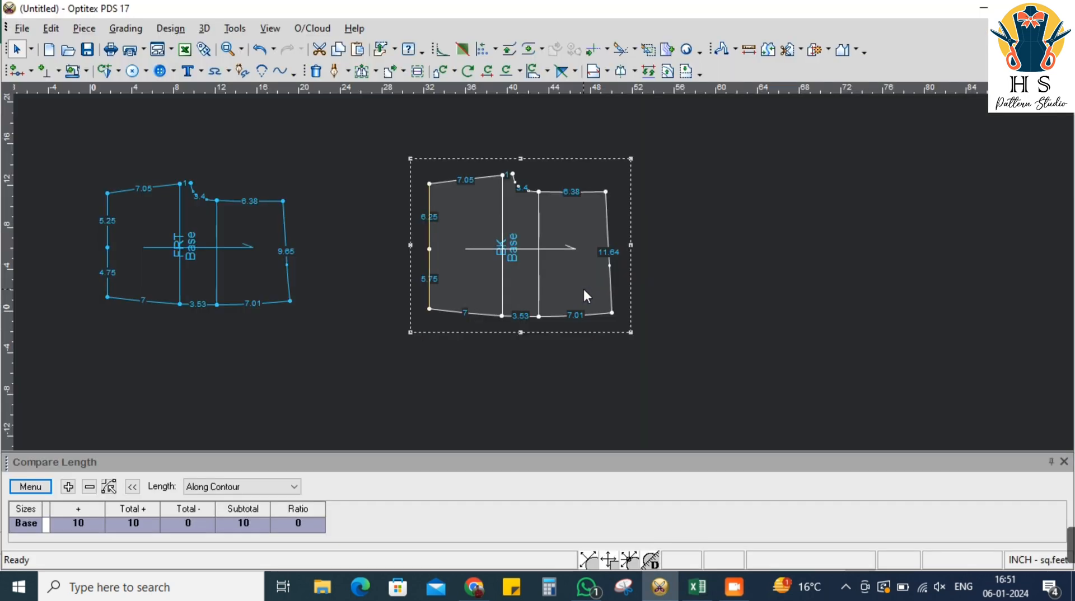
click(362, 71)
drag(583, 183, 616, 203)
click(606, 192)
click(606, 192)
key(Tab)
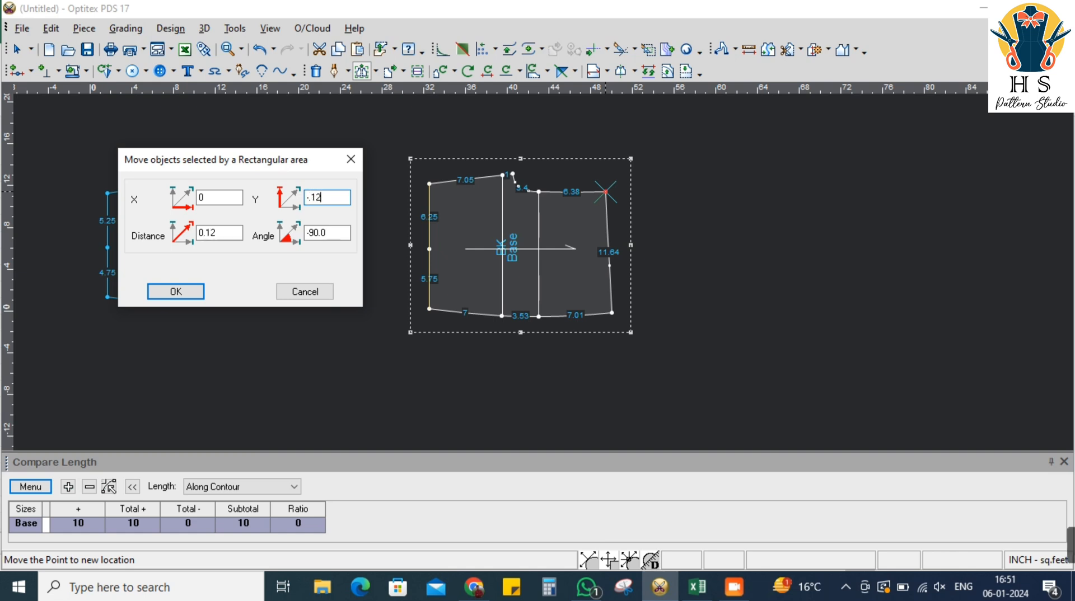
key(Return)
right_click(694, 263)
click(722, 218)
Clear the length comparison, add the BK piece's hip line to it, and compare it with the back hip in the Excel chart
click(539, 234)
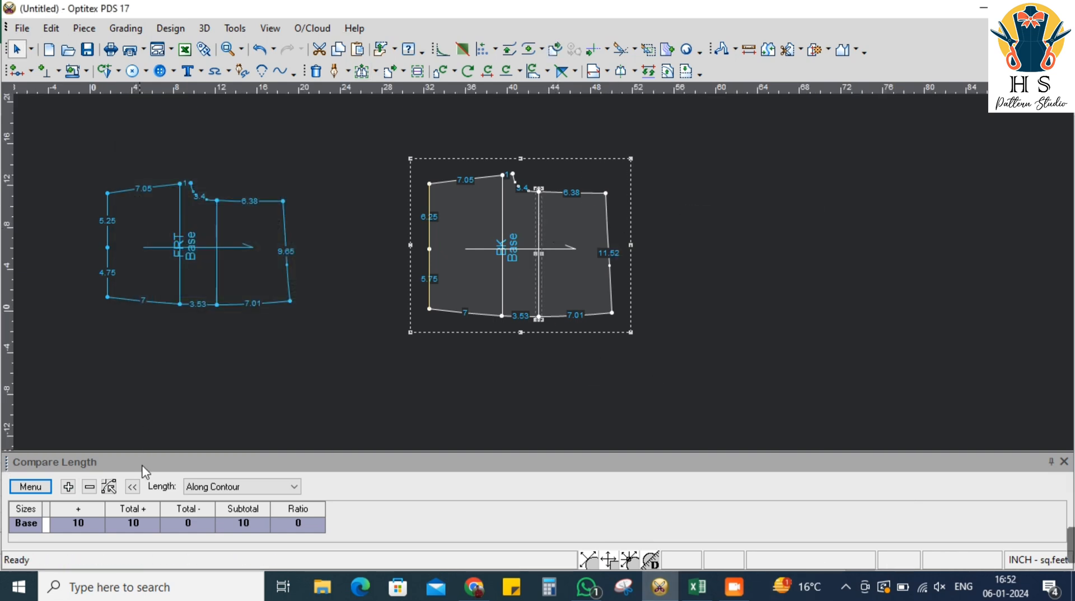
click(30, 486)
click(45, 430)
click(68, 487)
key(alt+Tab)
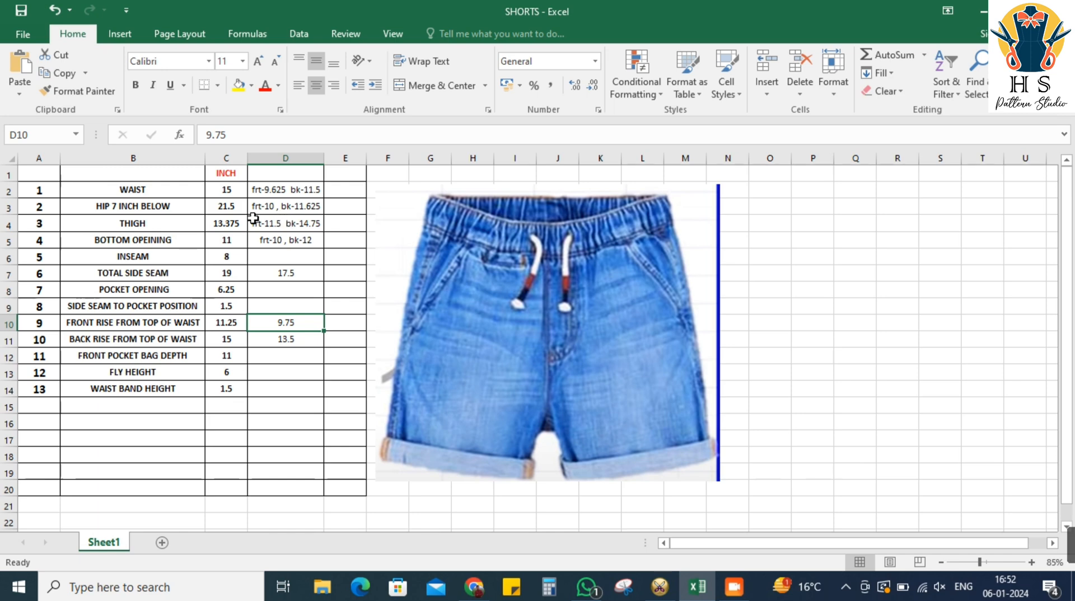
key(alt+Tab)
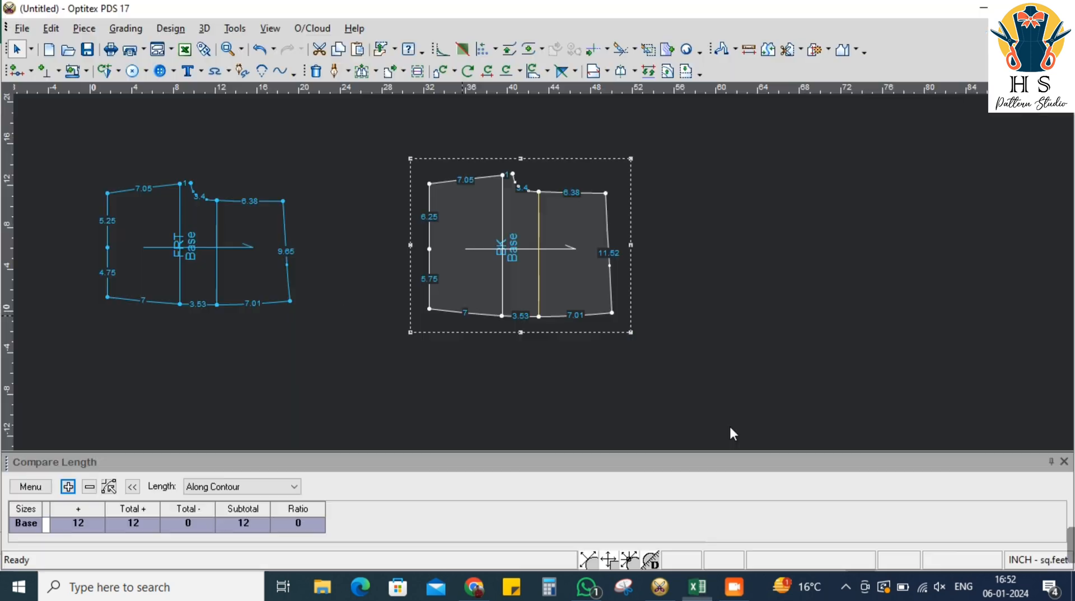
Select the BK side-seam points at the thigh and hip lines and move them inward by Y 0.25 with Multi Move
scroll(552, 274, up, 3)
scroll(538, 269, down, 3)
scroll(543, 270, up, 2)
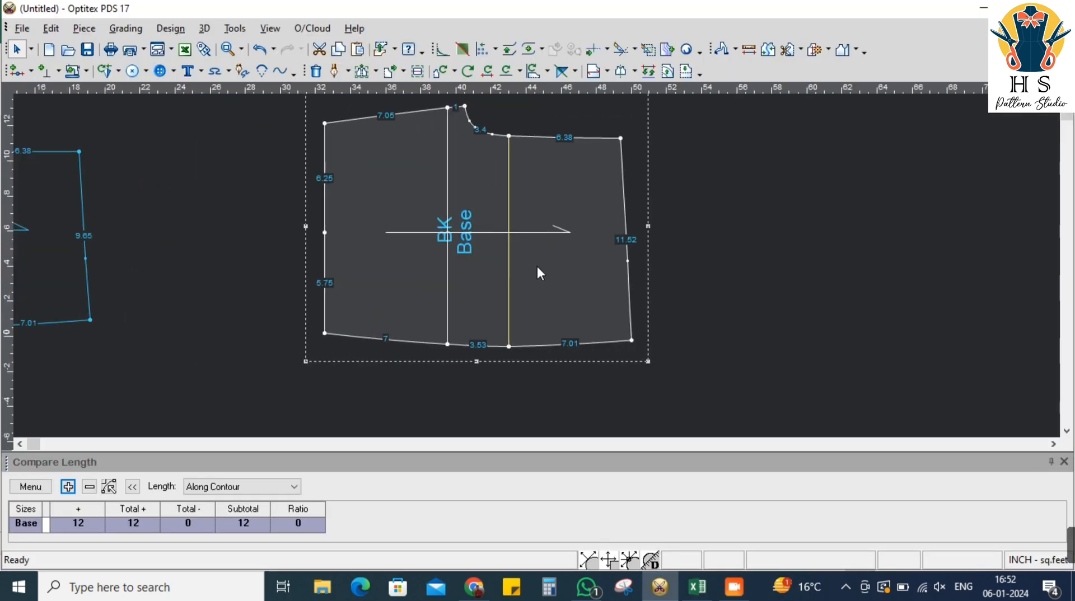
click(361, 71)
scroll(577, 187, up, 2)
scroll(556, 290, down, 3)
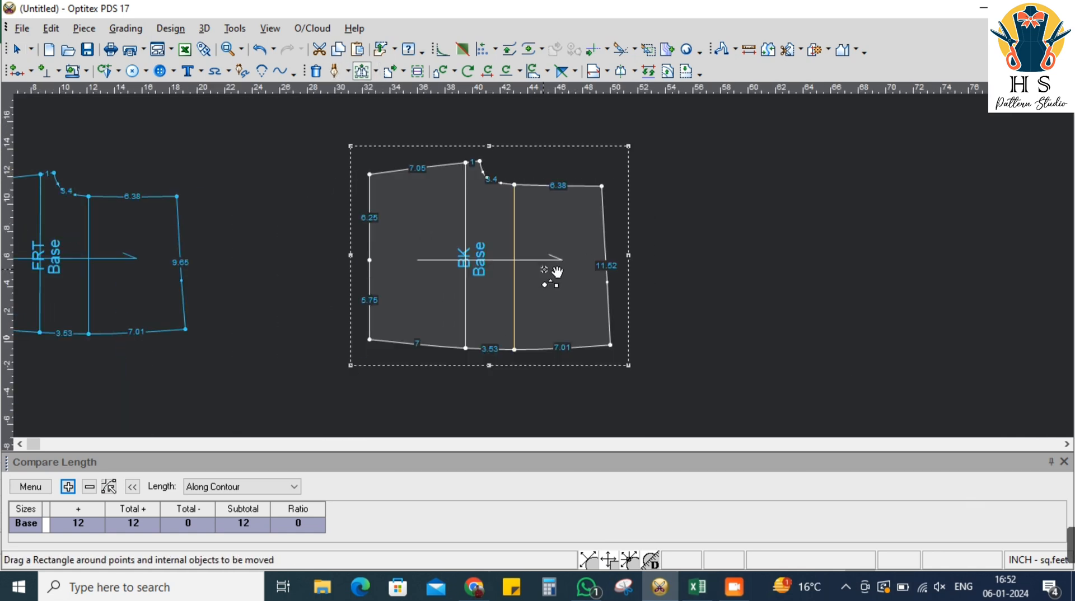
scroll(540, 300, up, 3)
drag(336, 342, 538, 393)
click(497, 382)
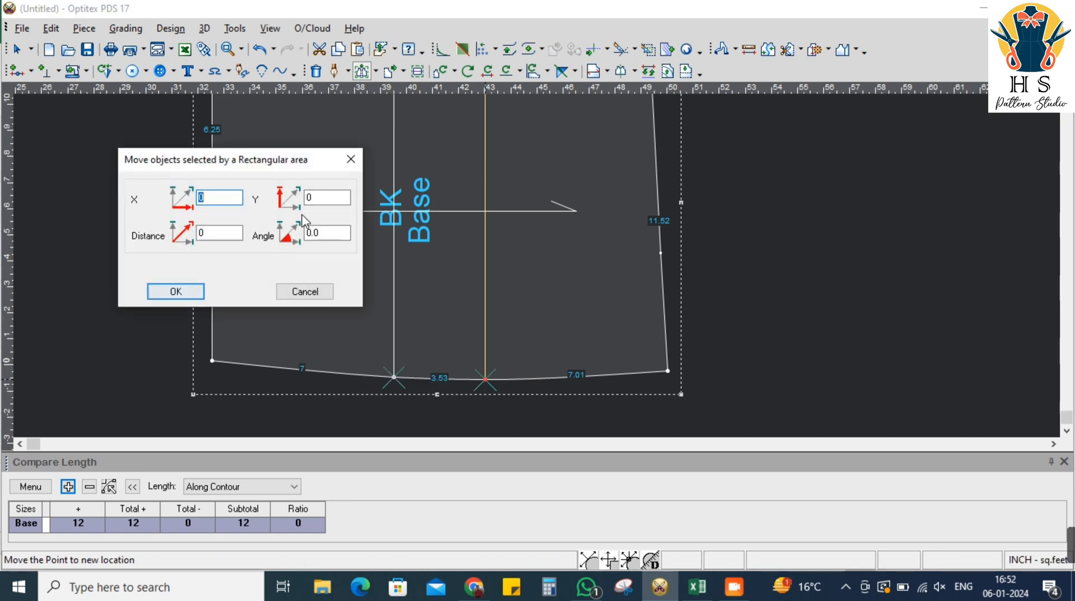
text(.25)
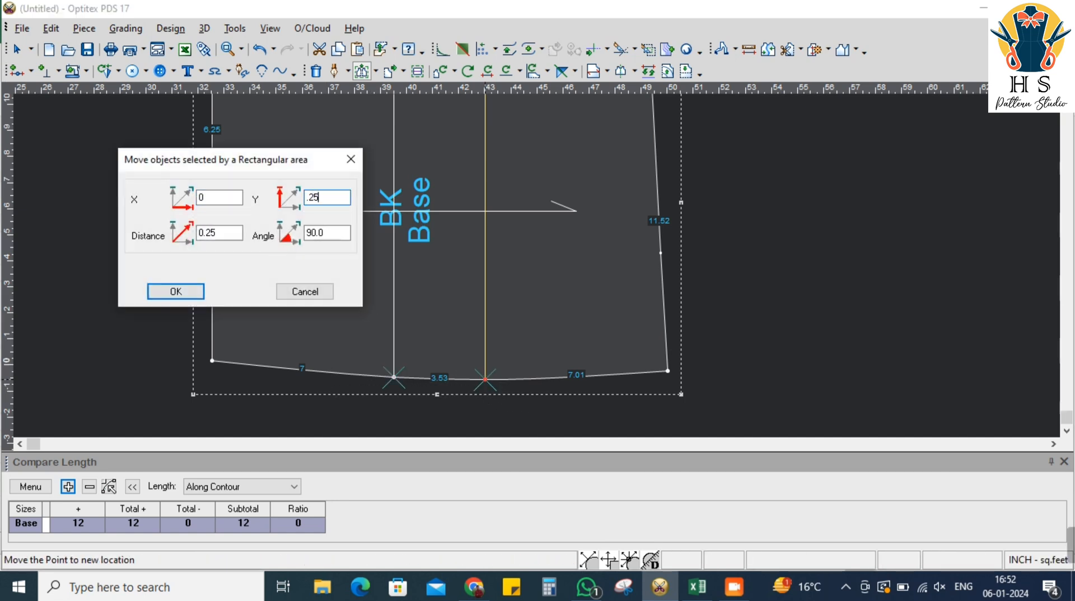
key(Return)
Select the BK crotch-curve and hip-line points on the rise side and move them inward in negative Y with Multi Move
scroll(540, 262, down, 2)
scroll(546, 269, up, 5)
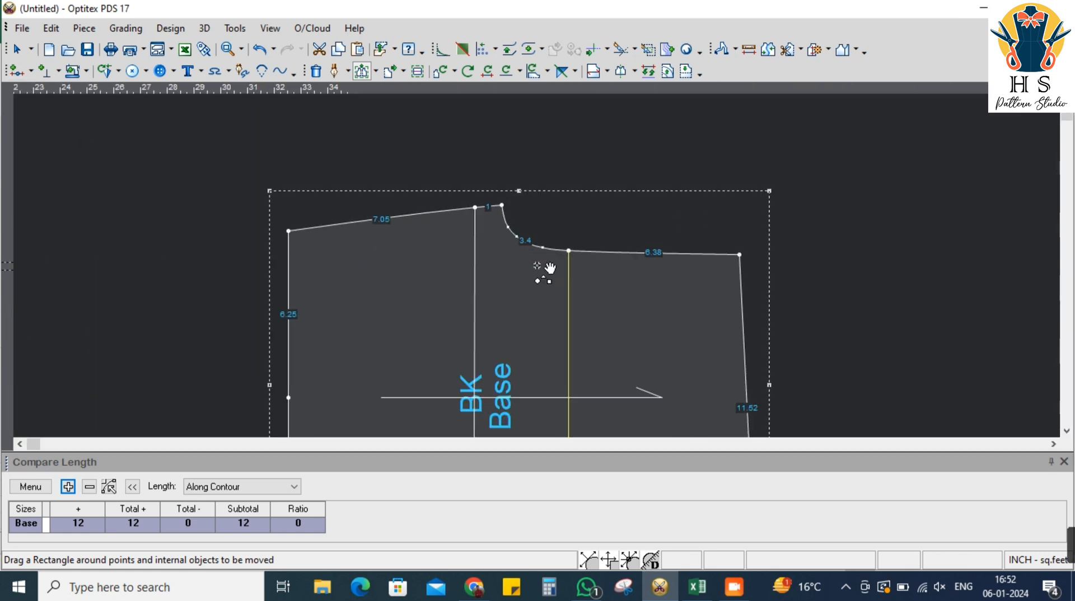
drag(477, 197, 636, 281)
click(583, 245)
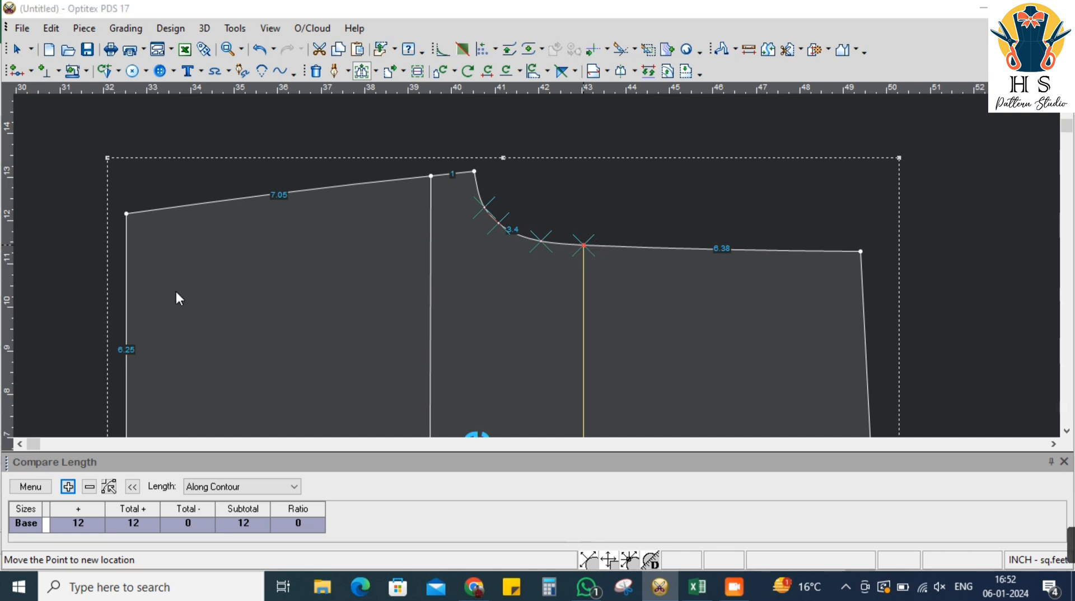
key(Return)
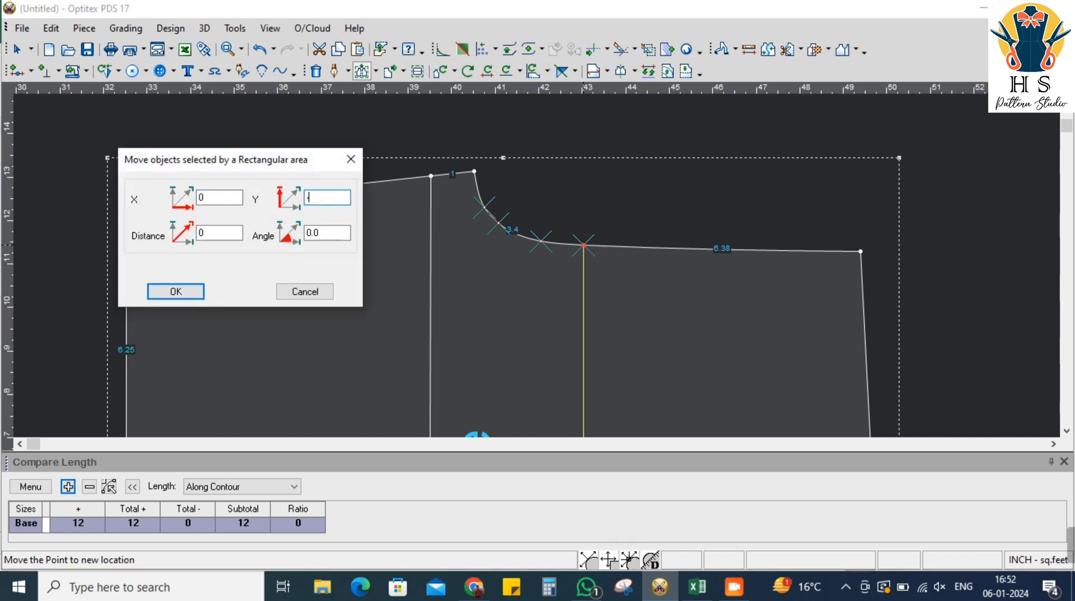
key(Return)
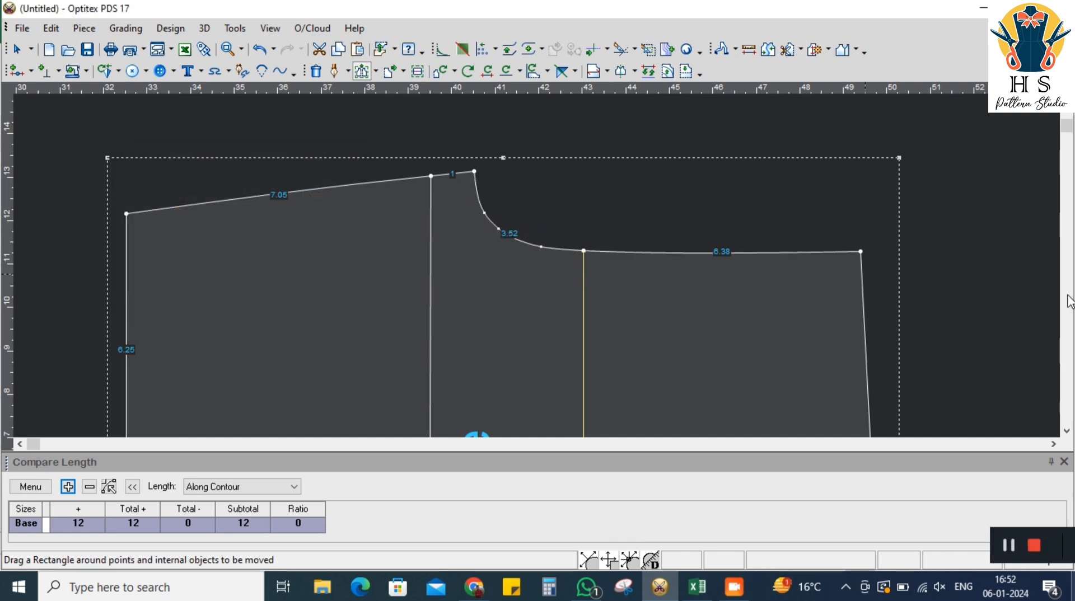
Update the length comparison to recheck the BK hip line, and leave Multi Move
scroll(540, 271, down, 4)
scroll(557, 277, up, 4)
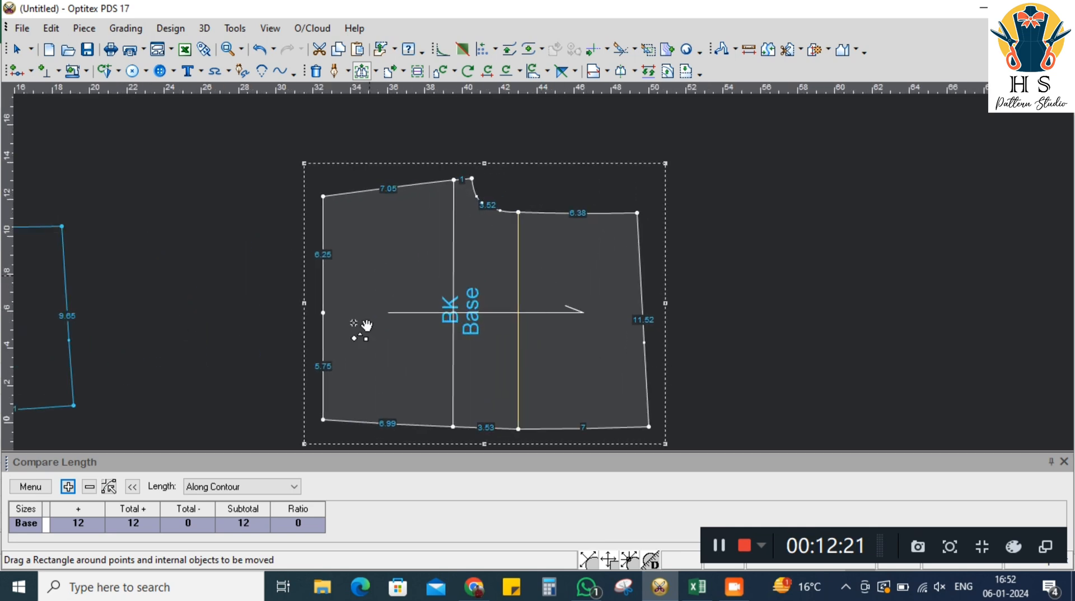
click(49, 485)
click(65, 412)
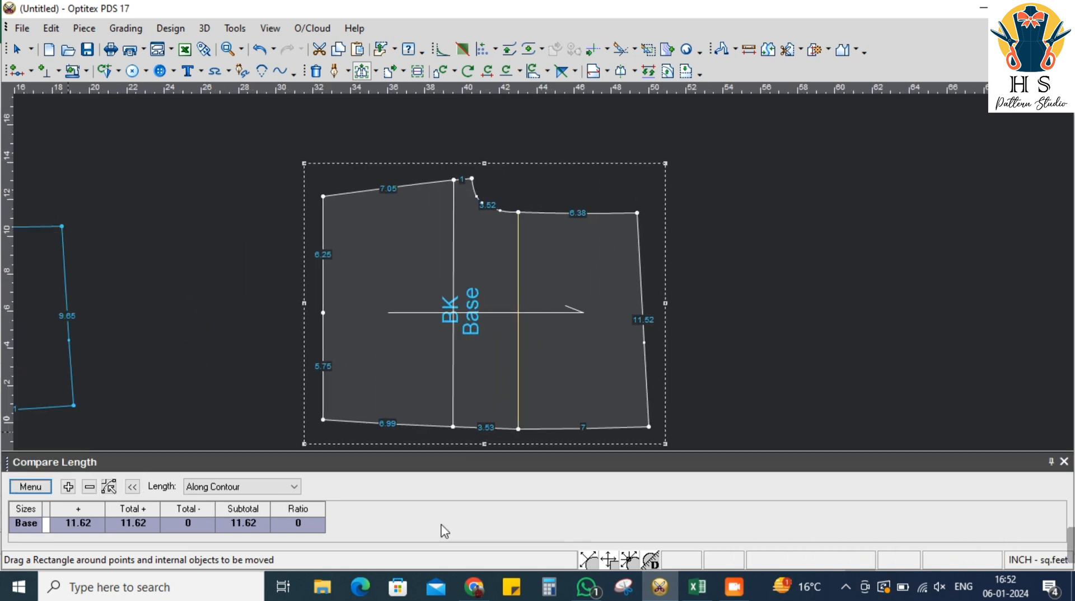
right_click(723, 210)
click(735, 202)
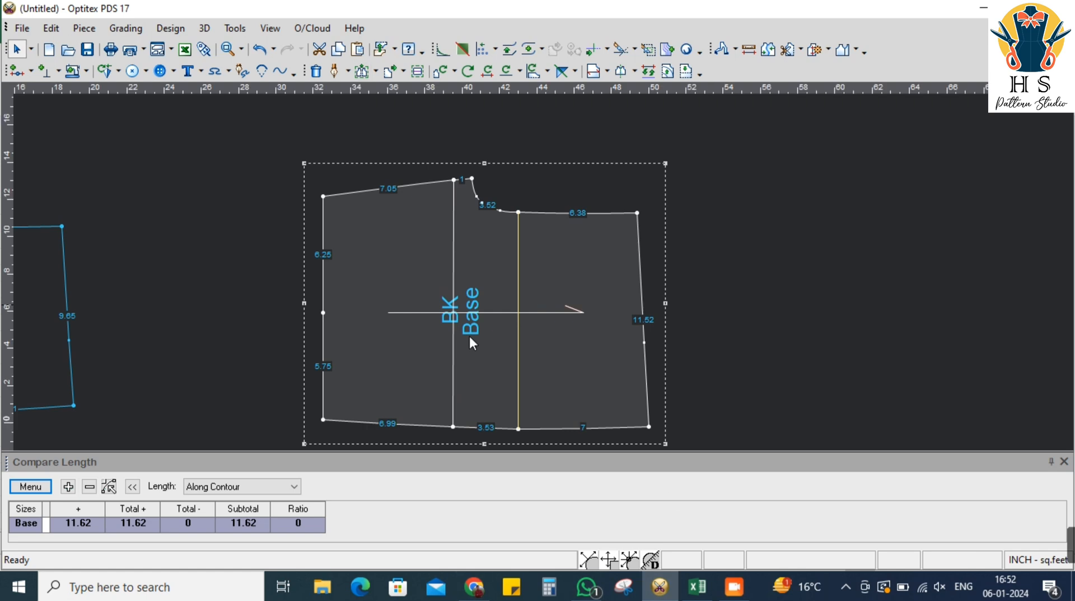
Clear the length comparison, add the BK piece's thigh line to it, and compare it with the back thigh in the Excel chart
scroll(470, 335, down, 2)
scroll(537, 268, up, 1)
click(523, 285)
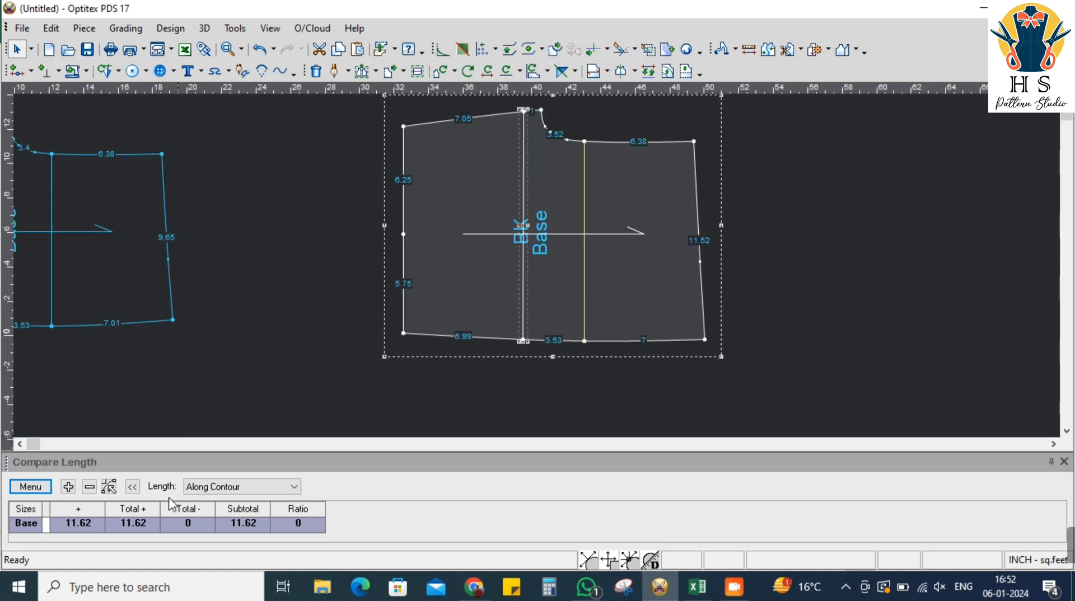
click(30, 486)
click(41, 446)
click(67, 486)
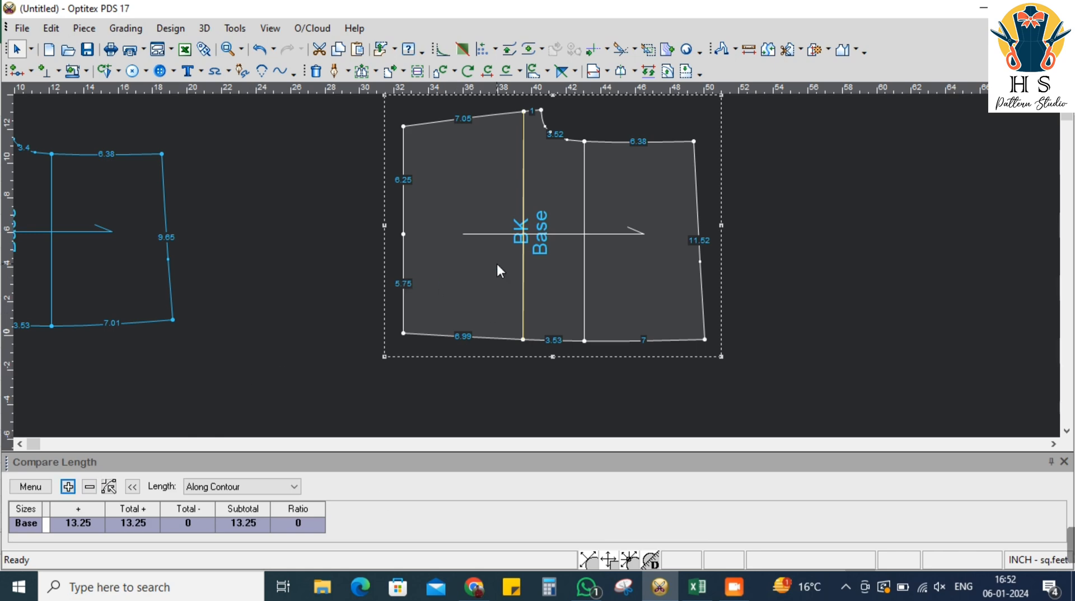
key(alt+Tab)
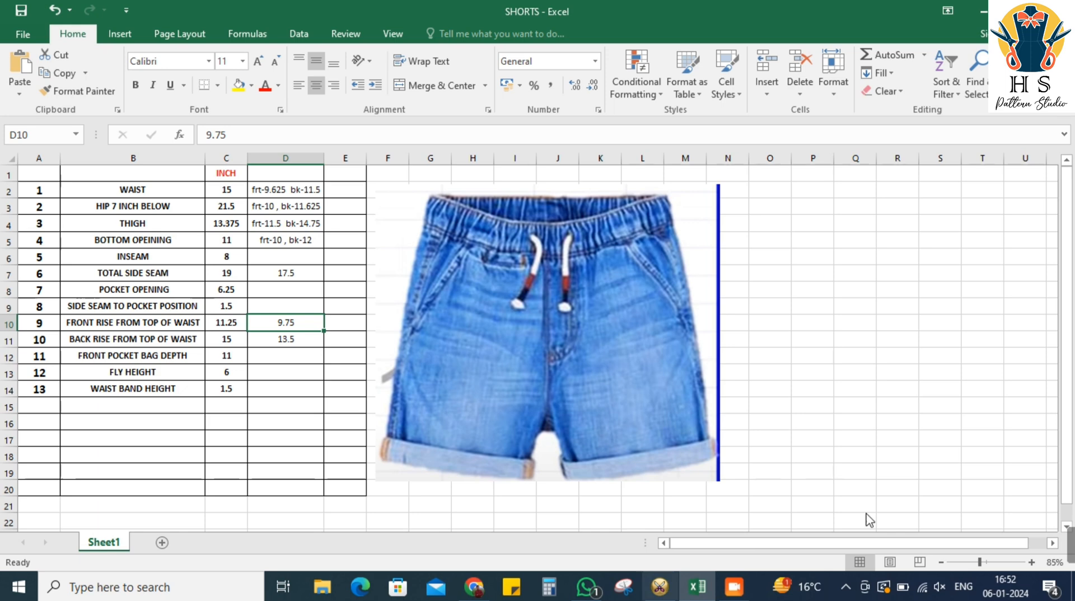
key(alt+Tab)
Select the BK crotch point and the inseam end of the thigh line and move them outward by Y 1.5 with Multi Move
scroll(545, 275, down, 2)
scroll(542, 271, up, 3)
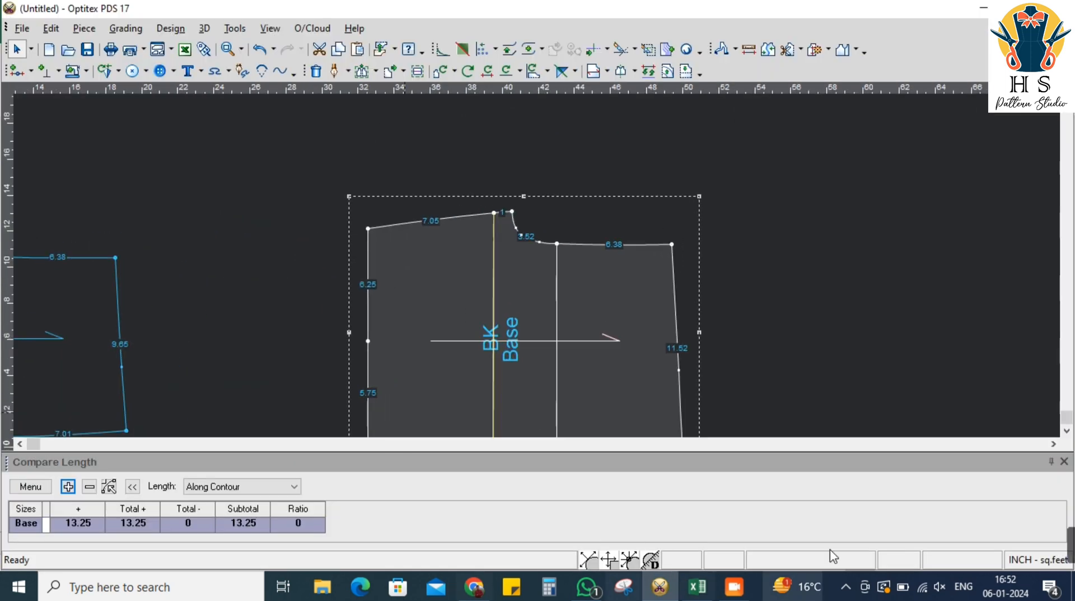
click(362, 71)
drag(456, 175, 546, 221)
click(523, 215)
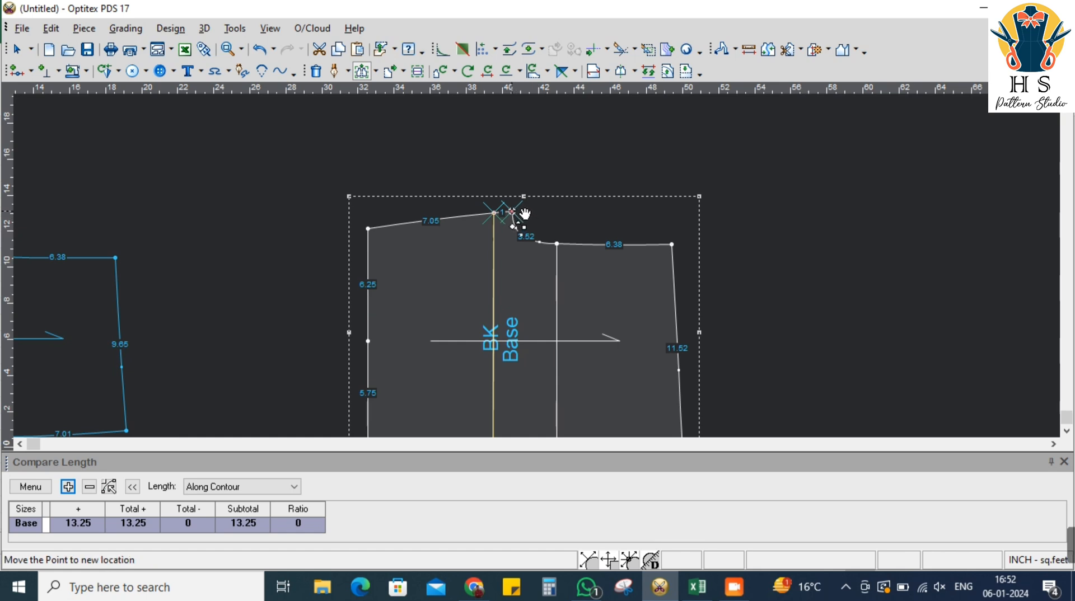
click(524, 214)
key(Tab)
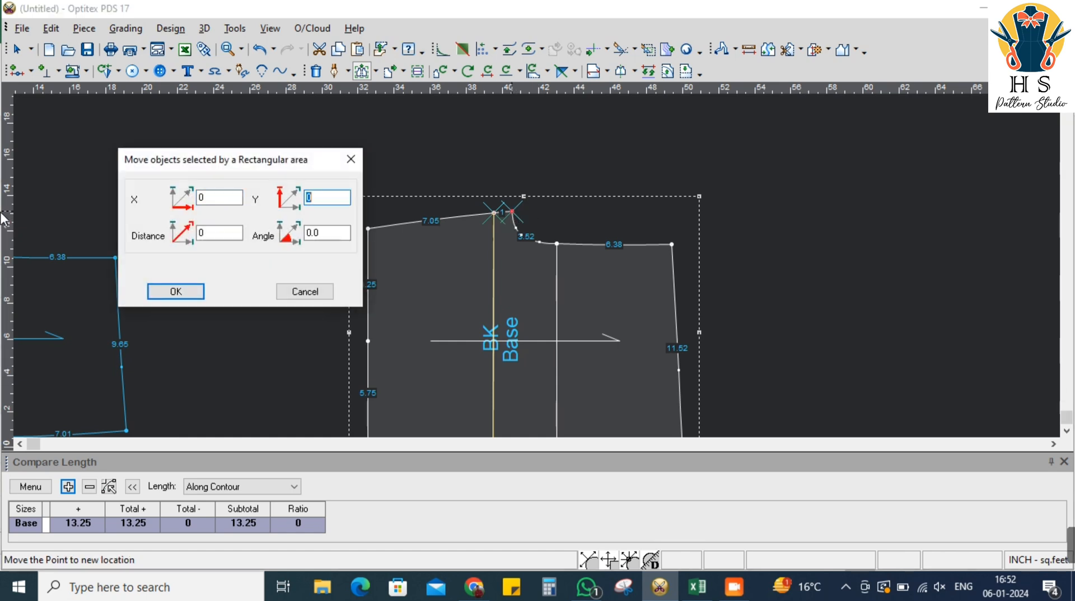
text(1.5)
key(Return)
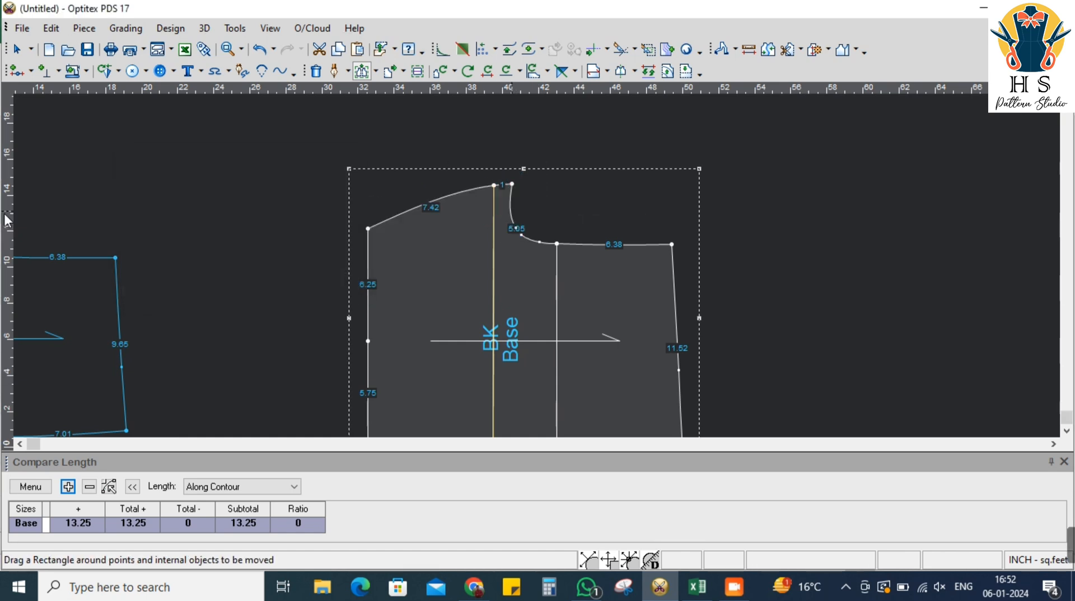
Update the length comparison for the BK thigh line and check it against the back thigh in the Excel chart
click(30, 487)
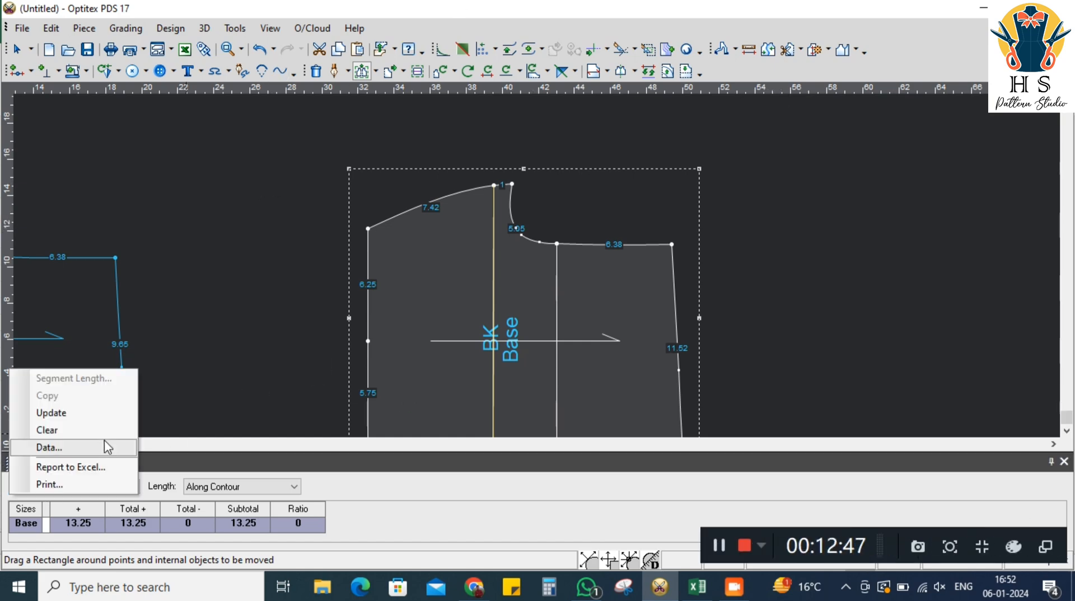
click(77, 420)
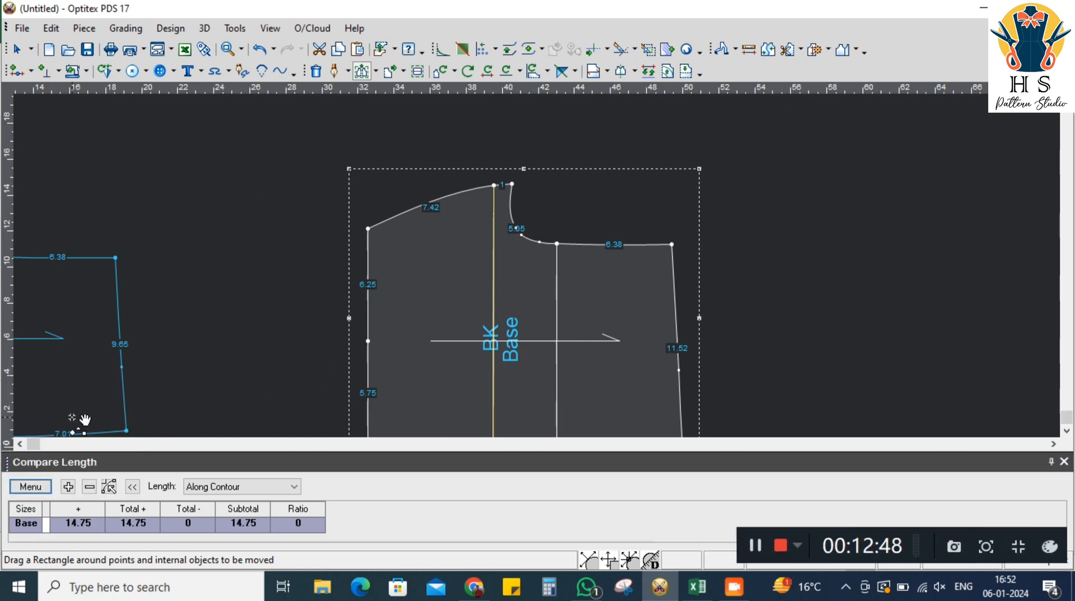
right_click(654, 177)
click(665, 186)
key(alt+Tab)
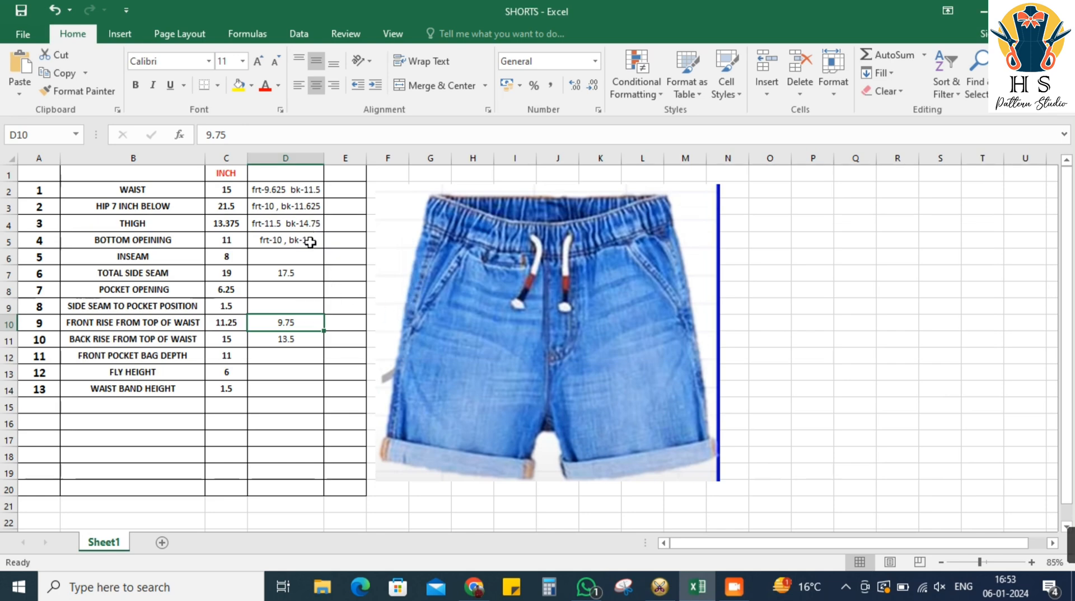
key(alt+Tab)
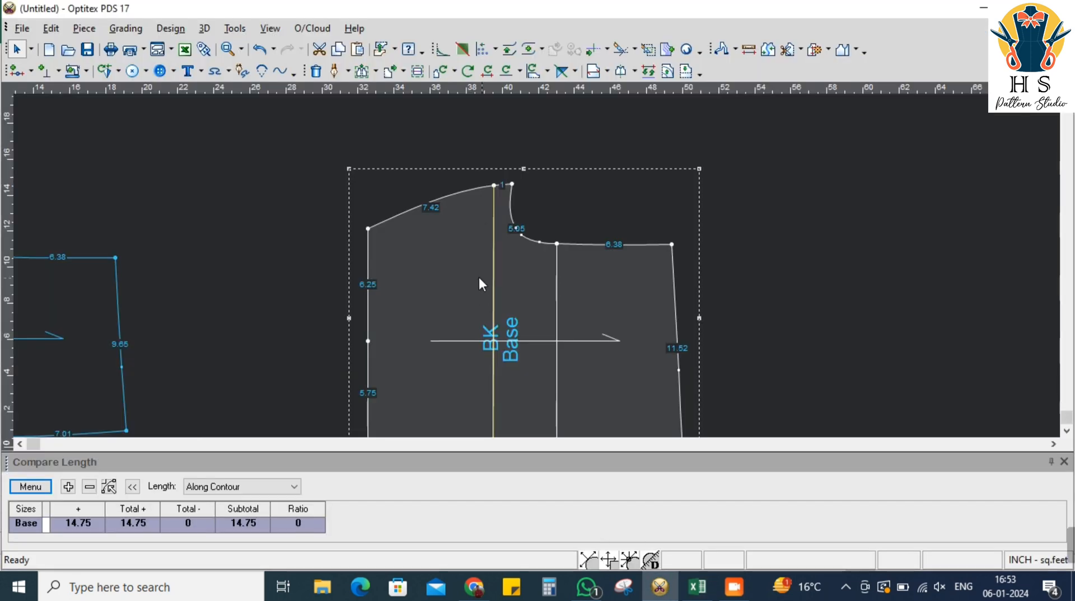
Clear the length comparison, add the BK hem to it, and delete the midpoint on the hem
scroll(543, 272, down, 3)
scroll(543, 271, up, 2)
drag(475, 355, 475, 187)
click(30, 486)
click(54, 442)
click(69, 487)
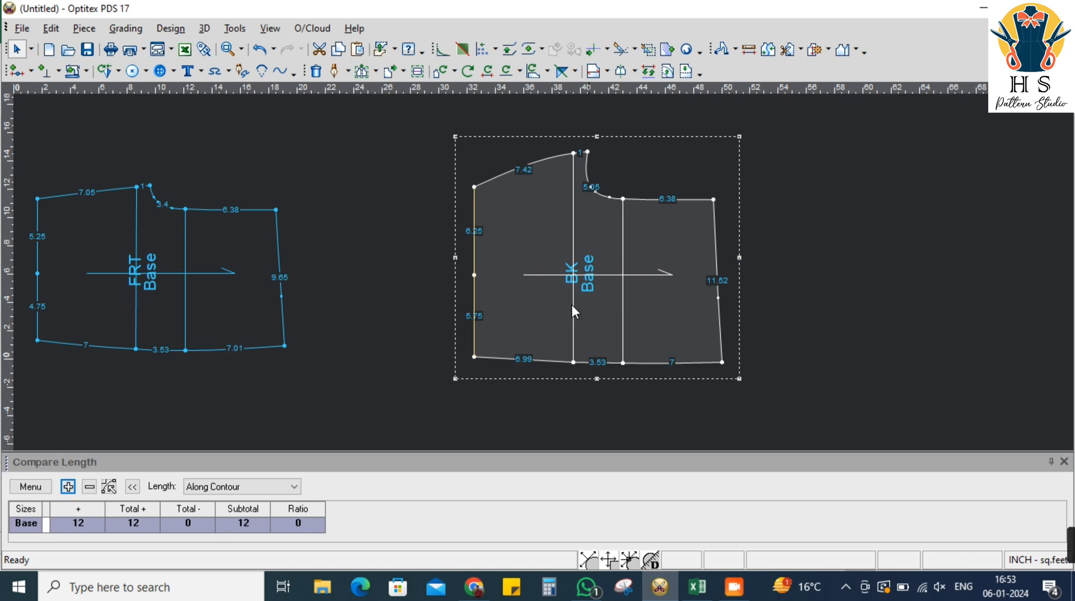
right_click(475, 275)
click(514, 360)
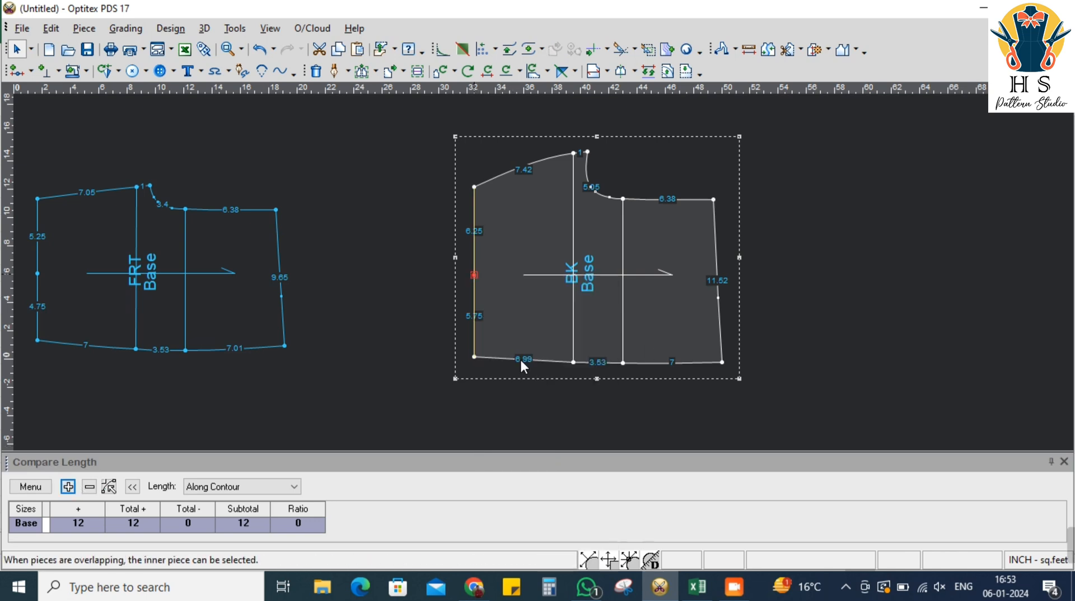
Select only the BK crotch point and move it outward by Y 0.1 with Multi Move
scroll(580, 291, down, 4)
scroll(543, 271, up, 4)
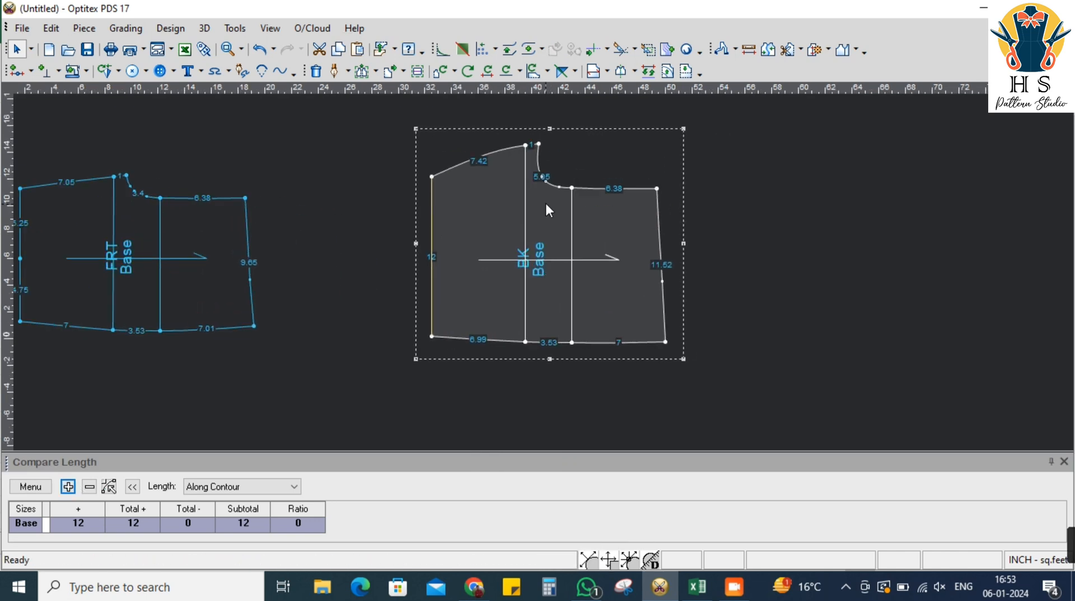
scroll(546, 203, up, 2)
scroll(538, 269, up, 2)
scroll(537, 270, down, 2)
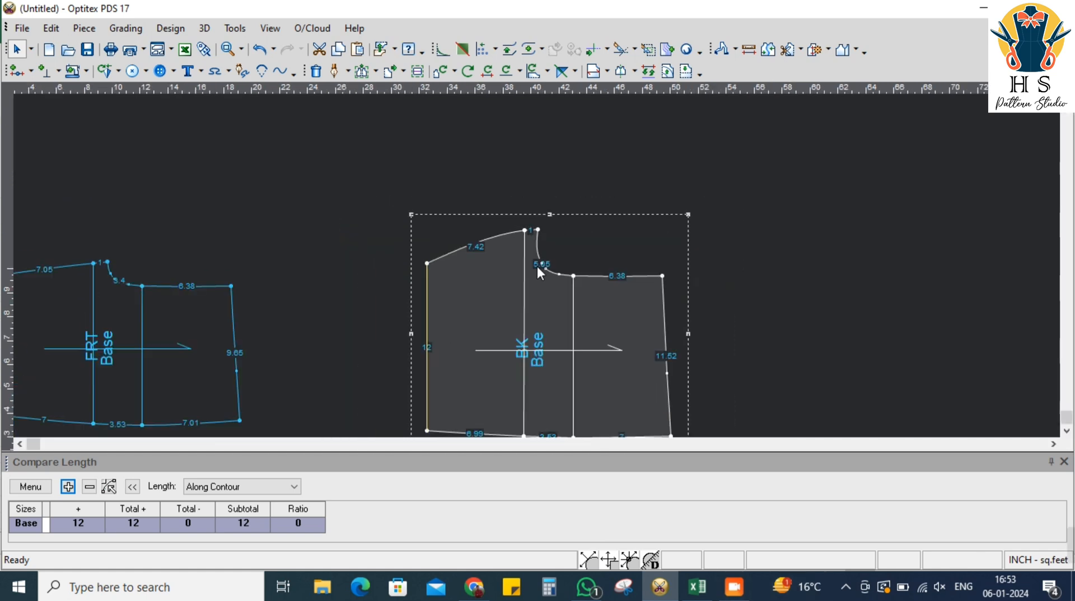
scroll(531, 263, up, 2)
click(361, 71)
scroll(547, 271, up, 3)
drag(556, 206, 574, 216)
click(573, 216)
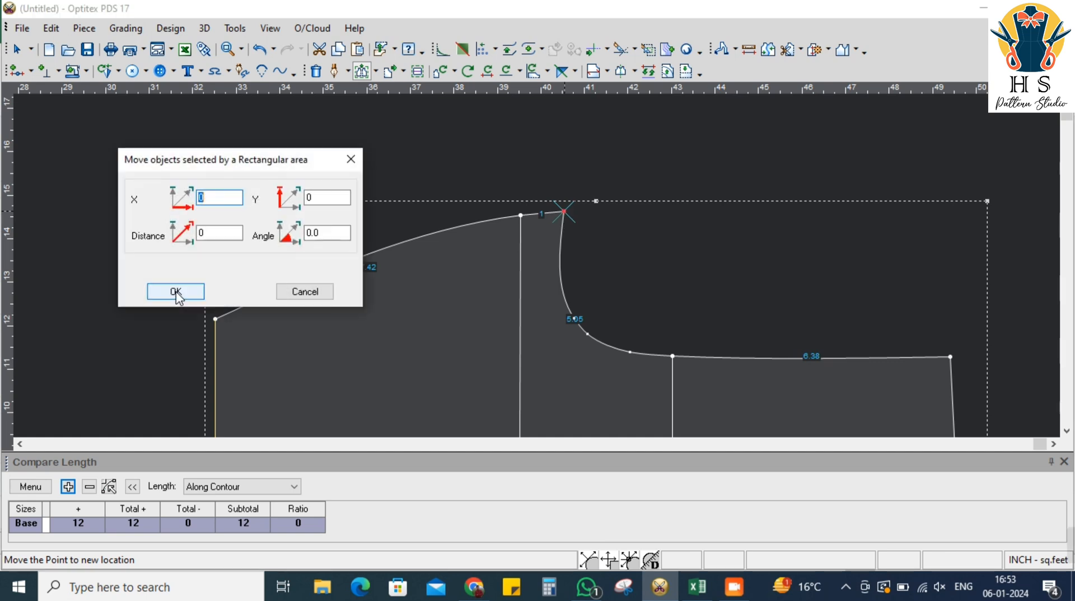
text(.01)
click(185, 293)
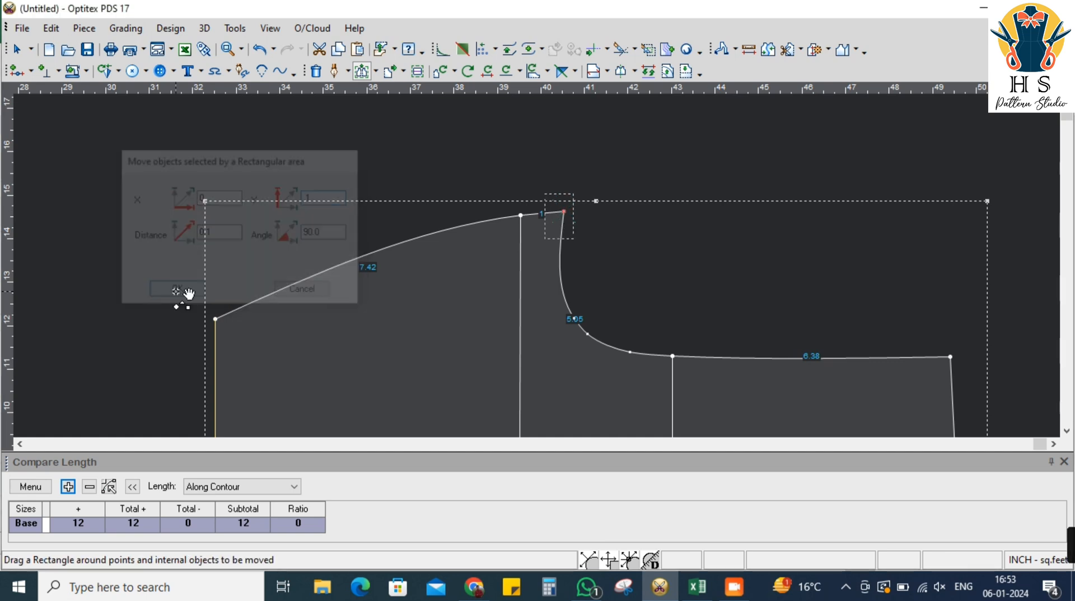
scroll(546, 269, down, 3)
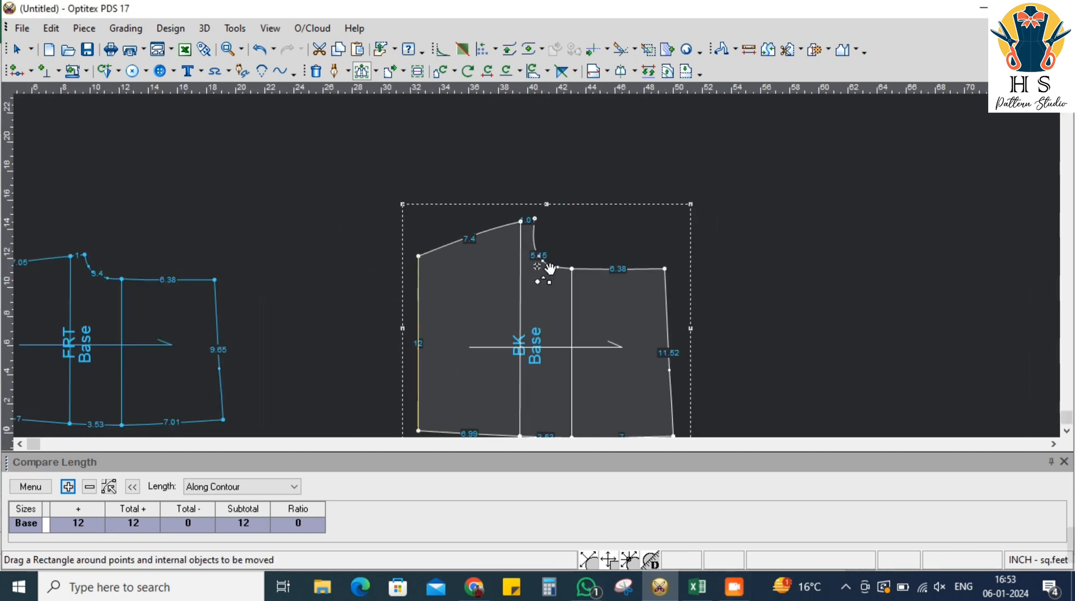
scroll(547, 269, up, 2)
right_click(611, 138)
click(623, 148)
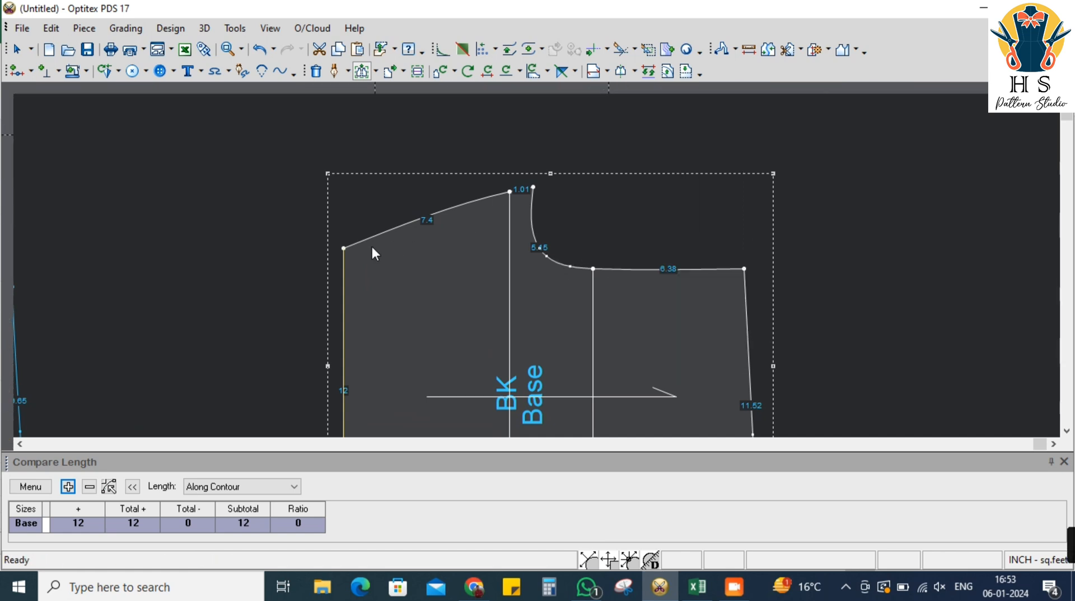
Select the BK inseam from the hem corner to the crotch point, and measure it in a cleared length comparison
click(344, 248)
click(533, 187)
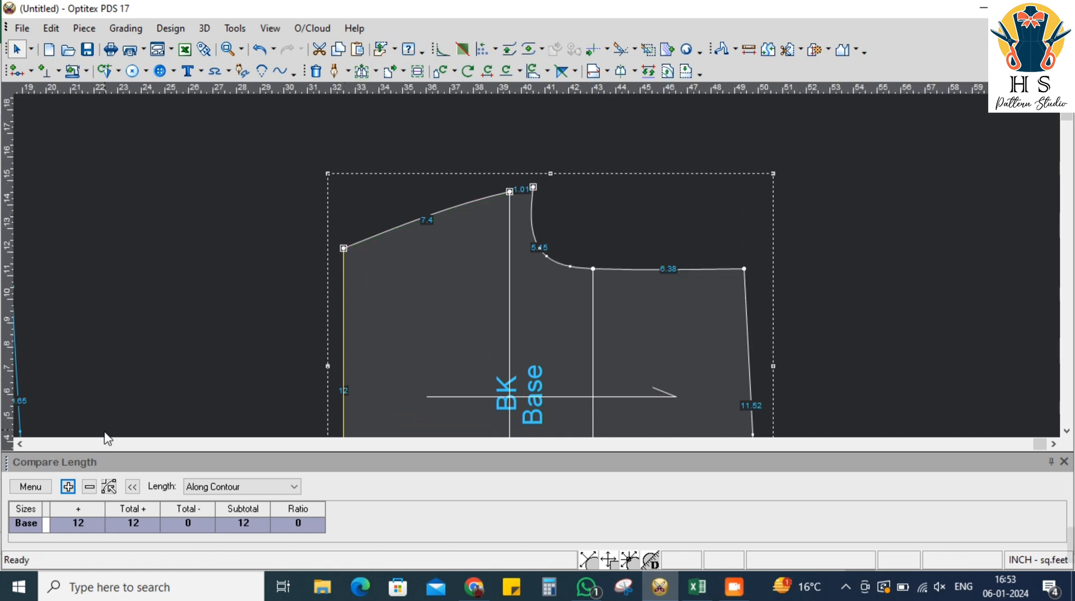
click(43, 485)
click(43, 445)
click(69, 487)
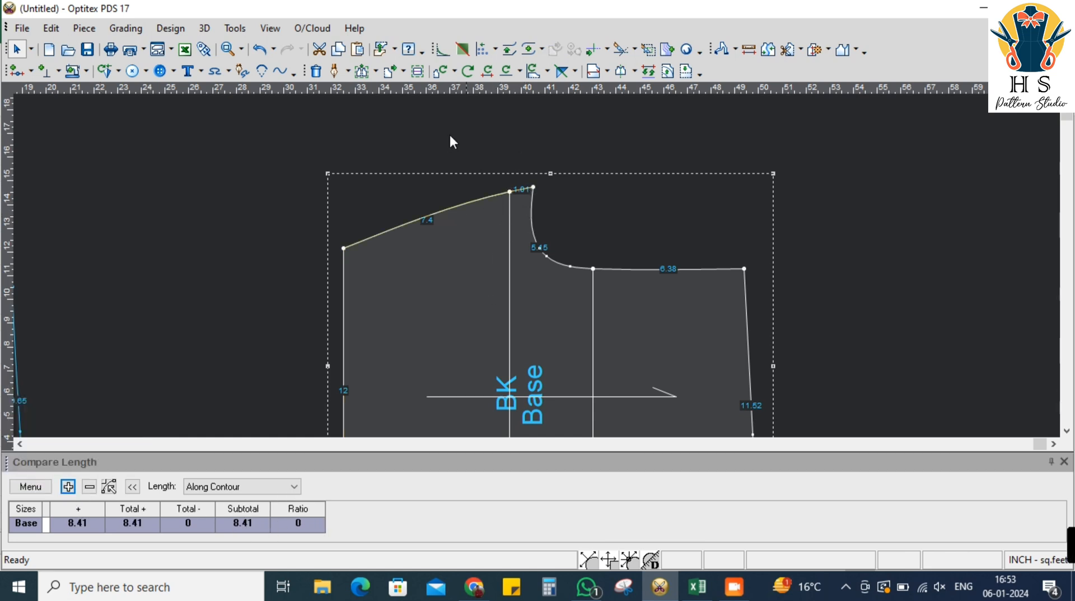
Select the BK crotch point and the inseam end of the thigh line and move them toward the hem by about X -0.4
click(361, 71)
drag(454, 152, 553, 243)
click(534, 188)
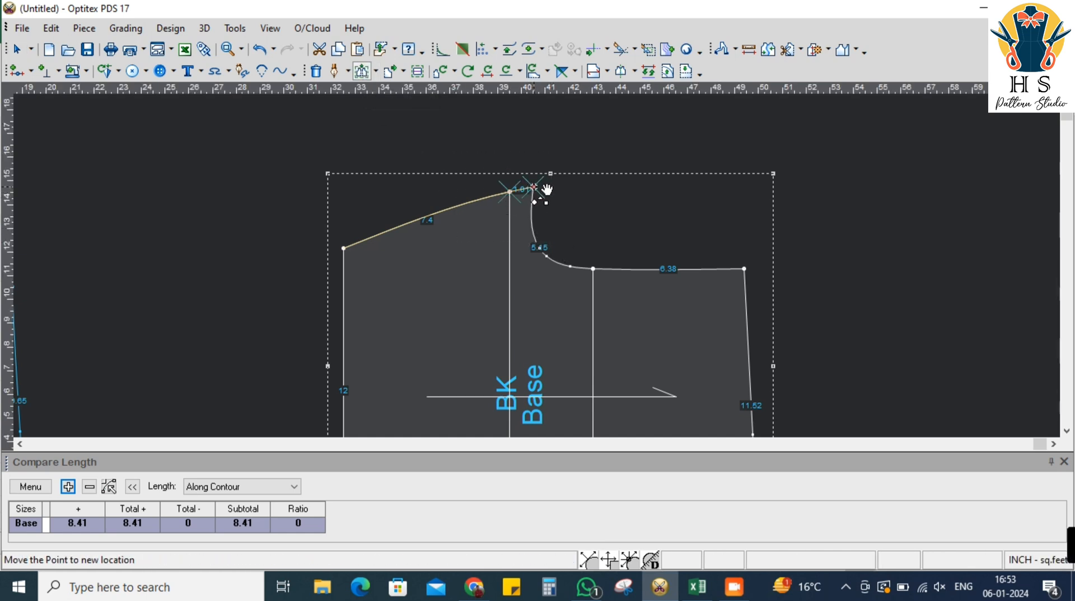
click(547, 190)
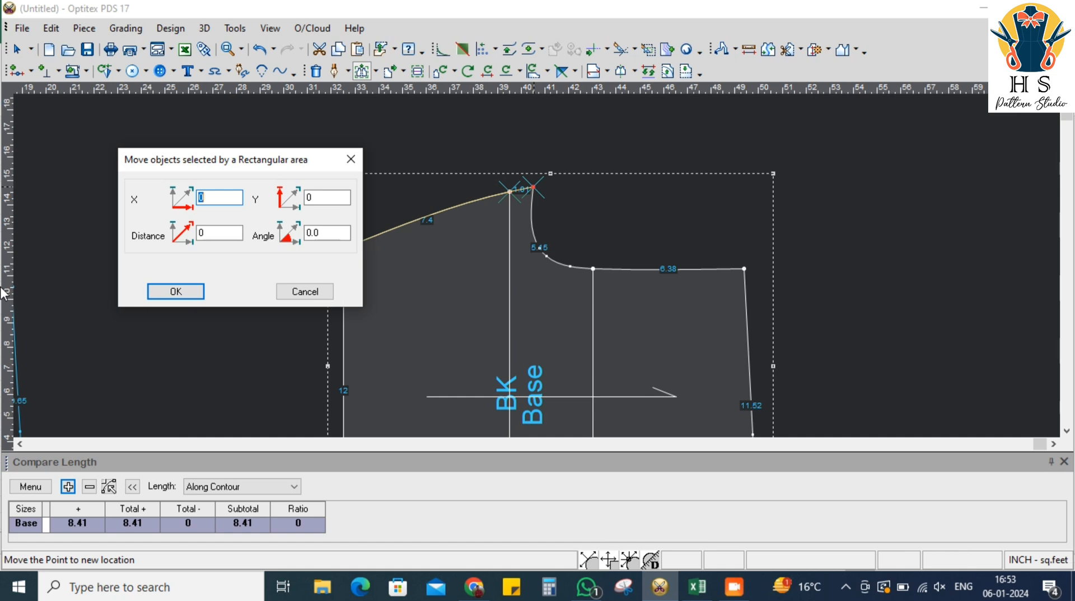
text(-.45)
key(Return)
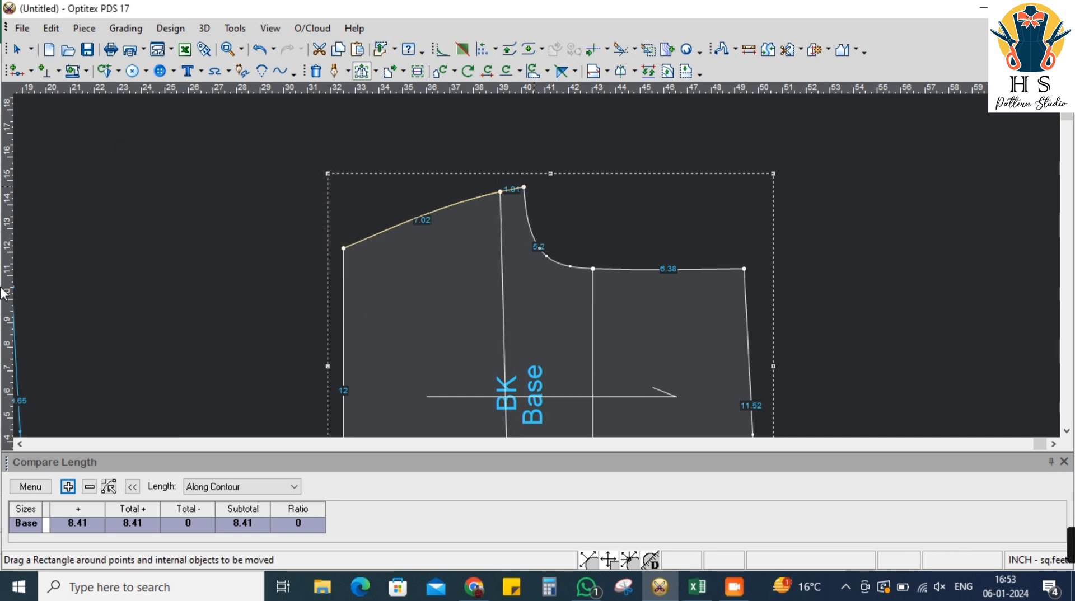
Update the length comparison to recheck the BK inseam, inspect the reshaped piece, and leave Multi Move
click(31, 487)
click(87, 415)
scroll(543, 267, down, 3)
scroll(545, 270, up, 1)
scroll(544, 273, down, 2)
scroll(545, 274, up, 1)
scroll(544, 273, down, 1)
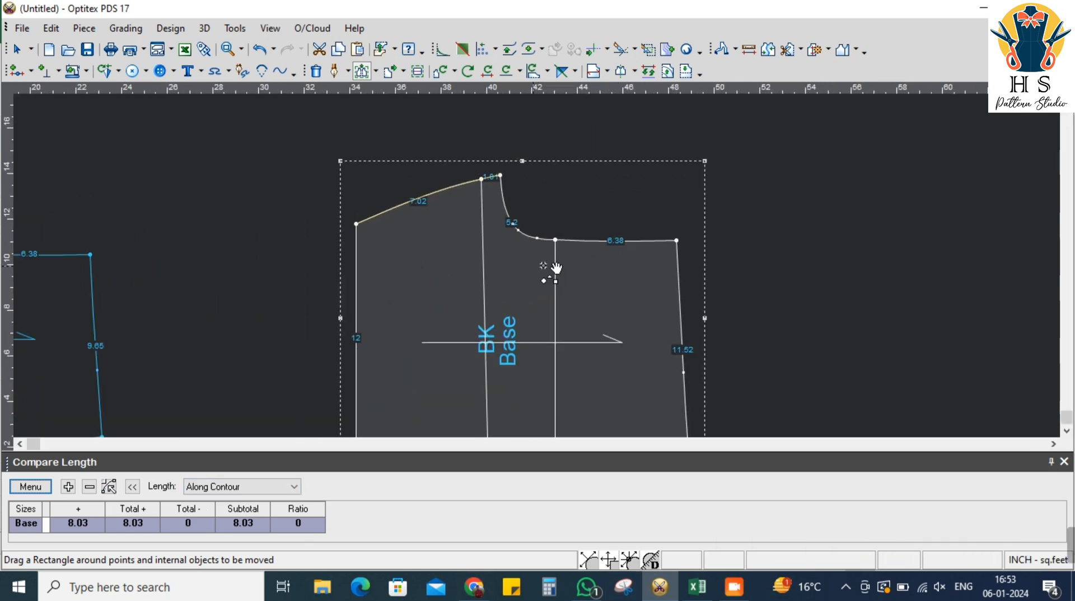
scroll(546, 275, up, 2)
scroll(548, 278, down, 3)
scroll(548, 277, up, 2)
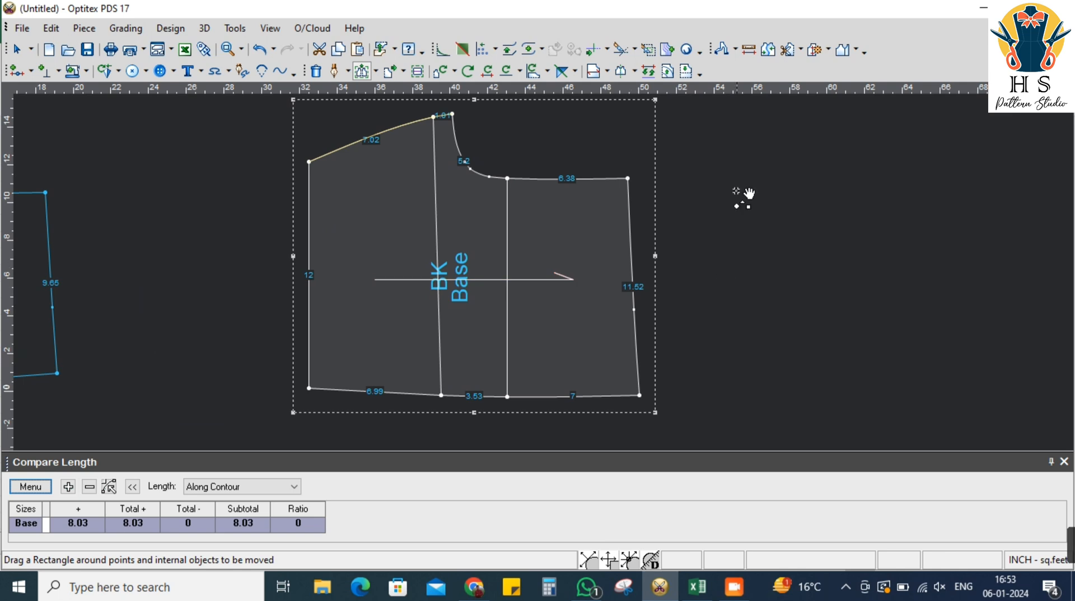
right_click(718, 145)
click(731, 156)
Measure the BK back rise from the crotch point to the centre-back waist corner in a cleared length comparison
scroll(542, 270, down, 2)
scroll(537, 231, up, 1)
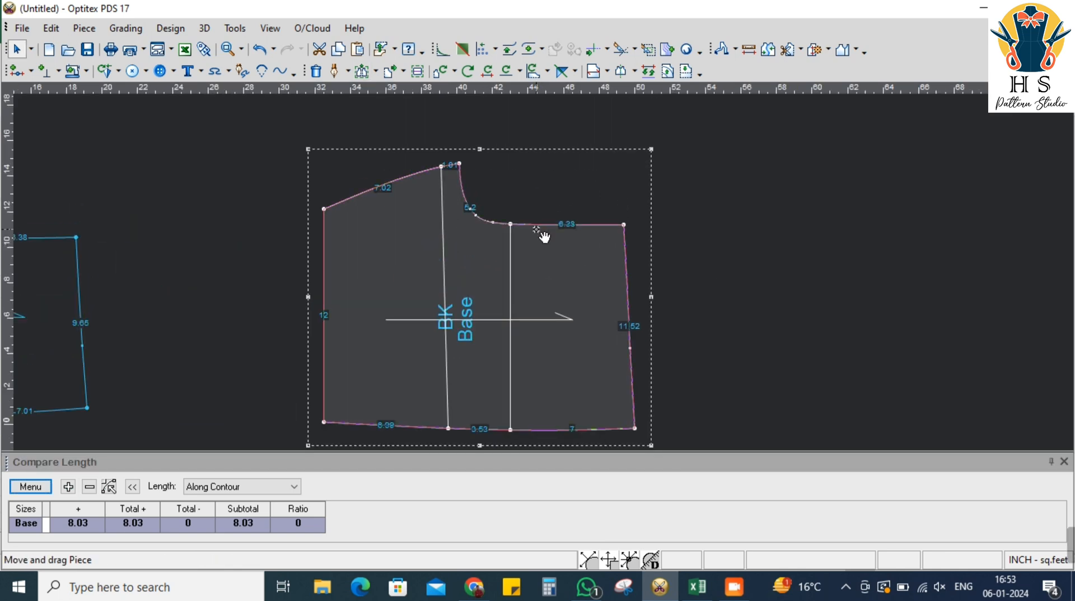
click(459, 164)
click(623, 224)
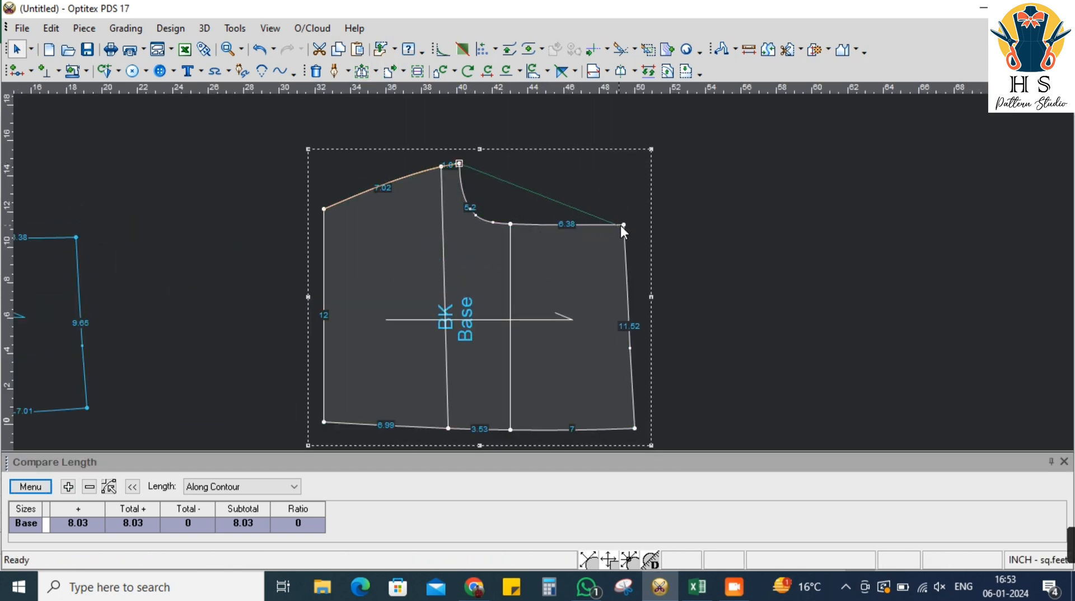
click(31, 486)
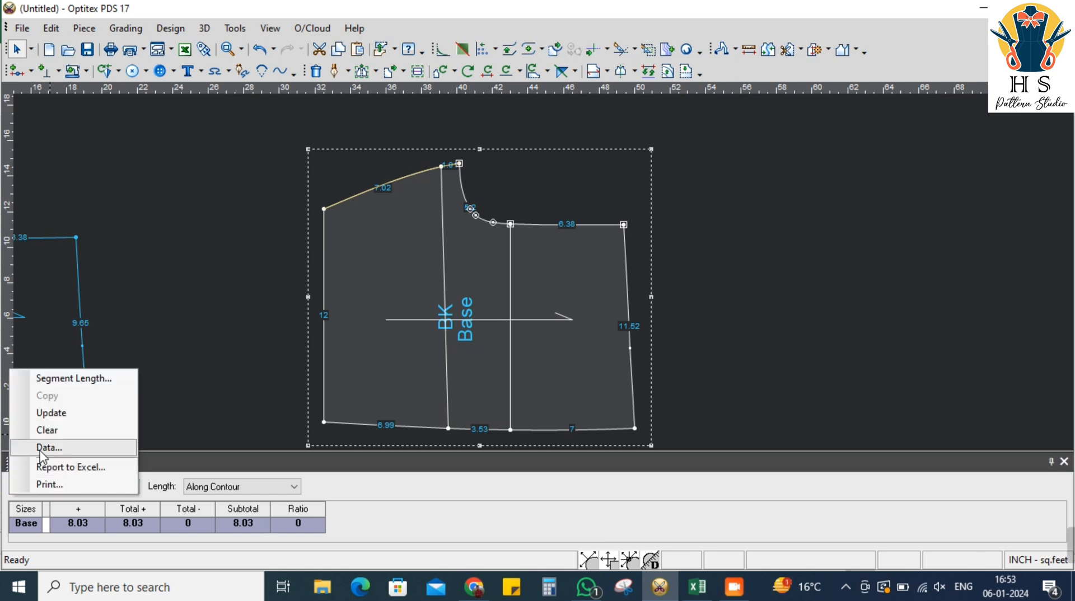
click(46, 430)
click(68, 487)
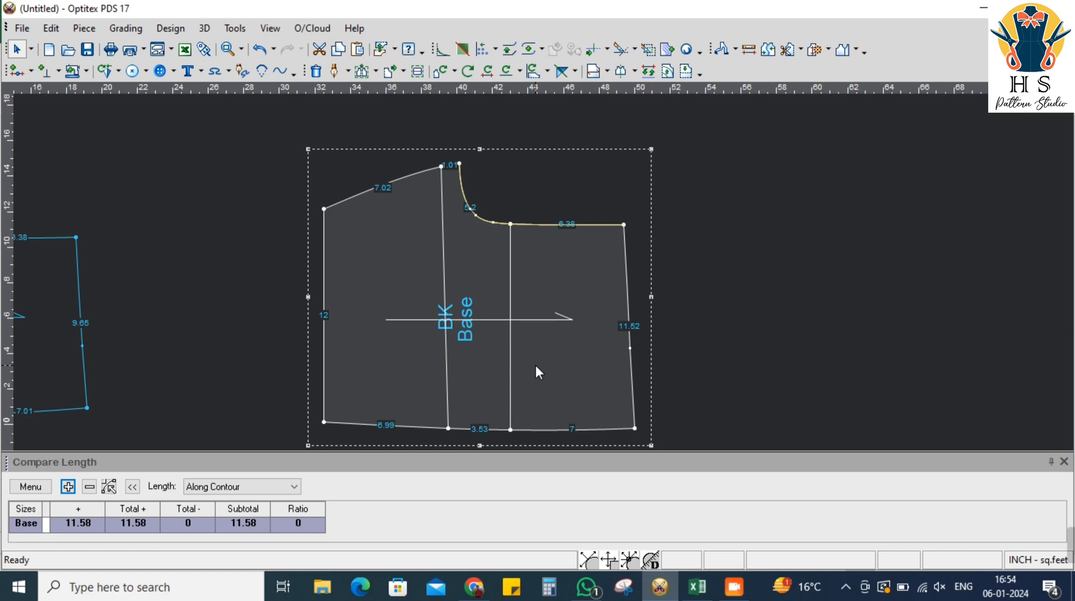
Switch to the Excel size chart to check the back rise value, and return to the BK piece in Optitex PDS
key(alt+Tab)
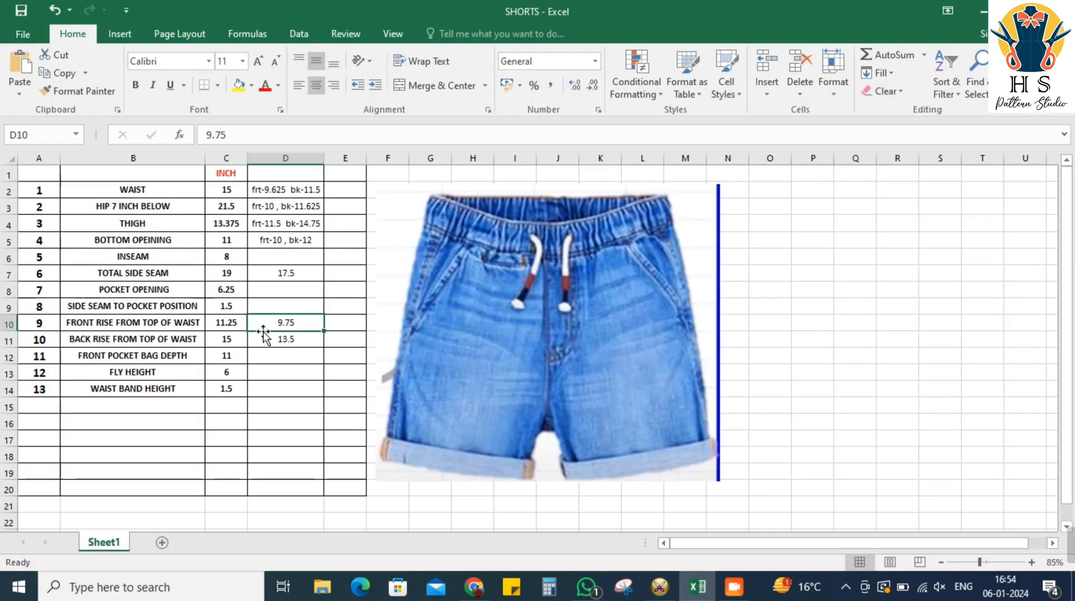
click(274, 344)
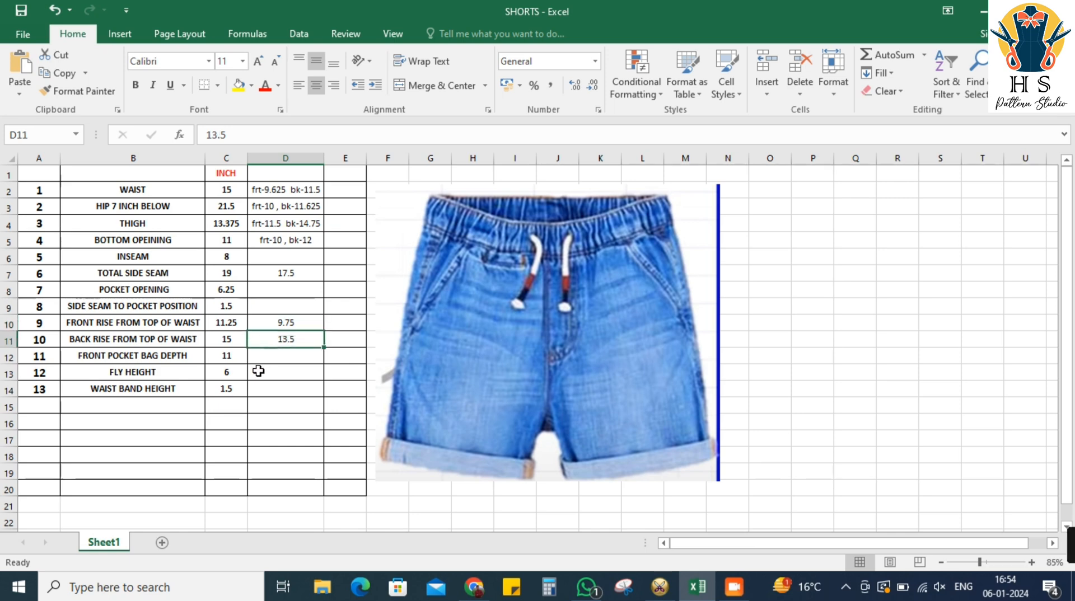
key(alt+Tab)
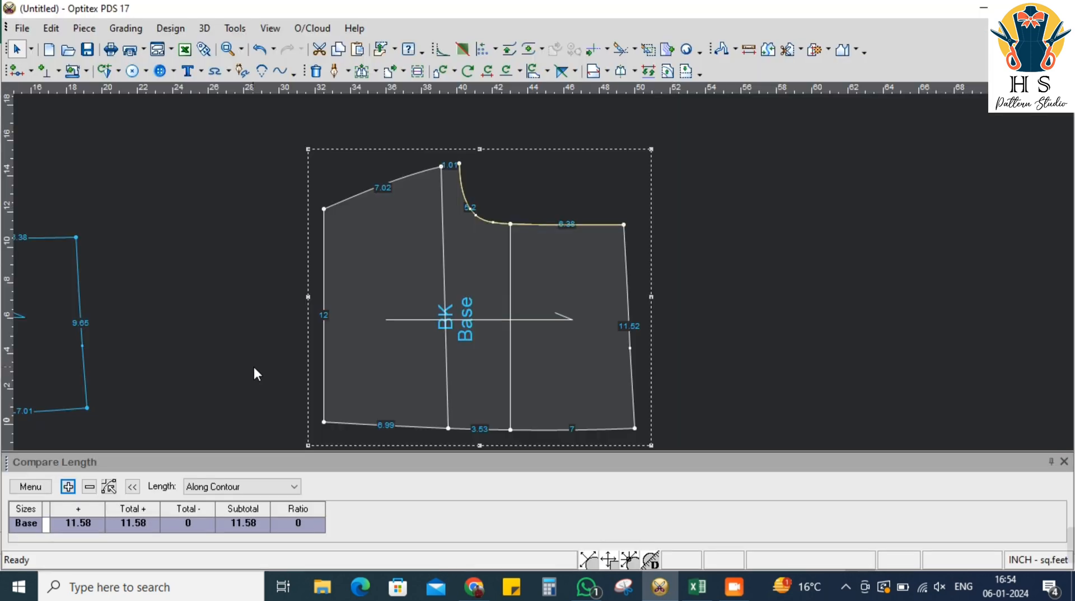
scroll(543, 270, down, 3)
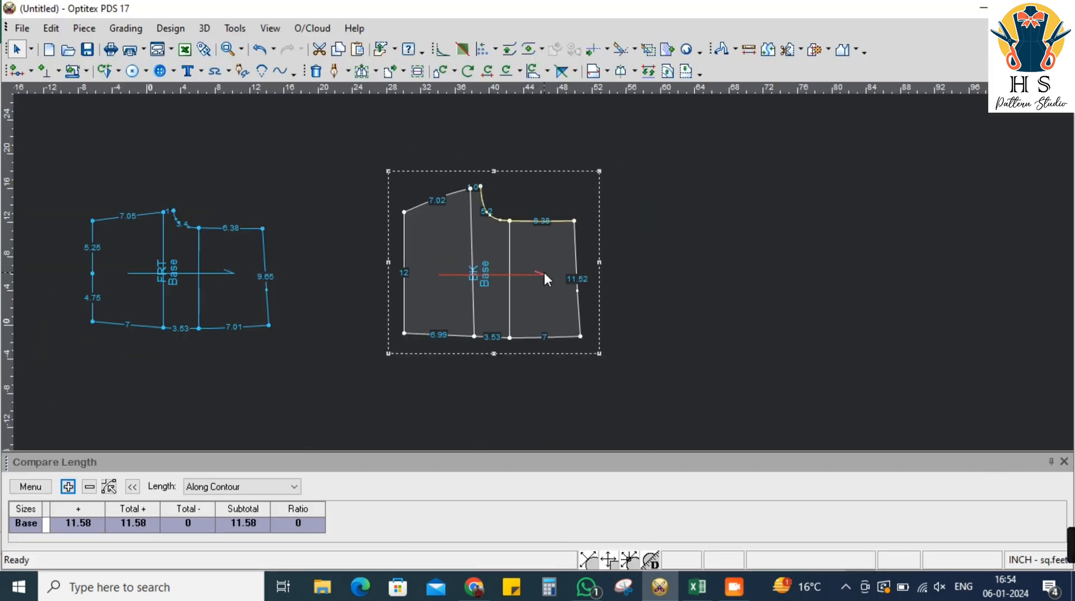
scroll(543, 270, up, 3)
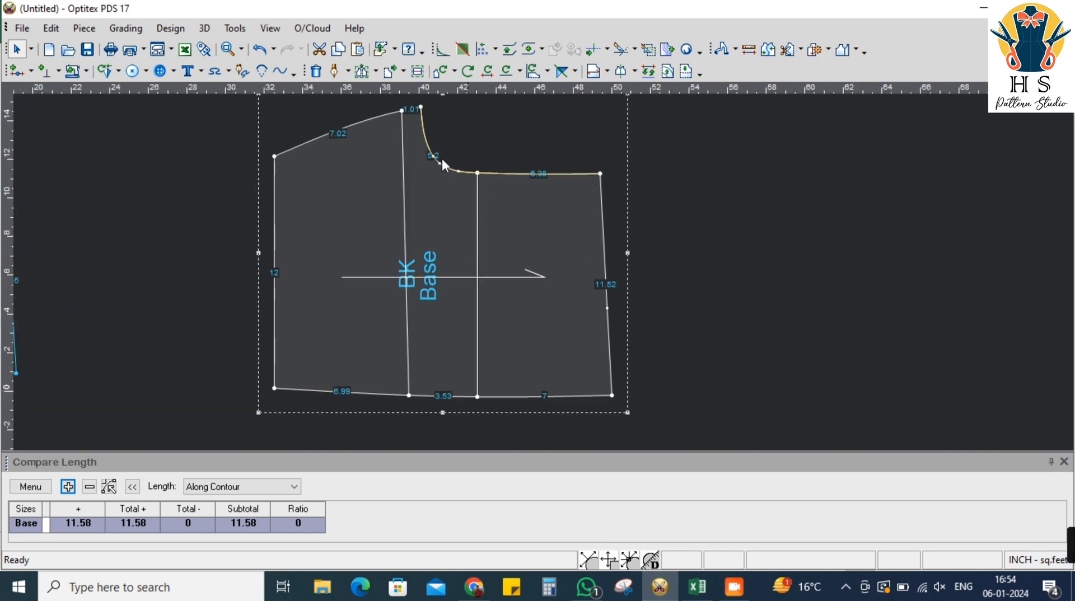
Move the BK centre-back waist corner outward by about X 0.5 with Multi Move, and delete the intermediate point on the waistline
click(362, 71)
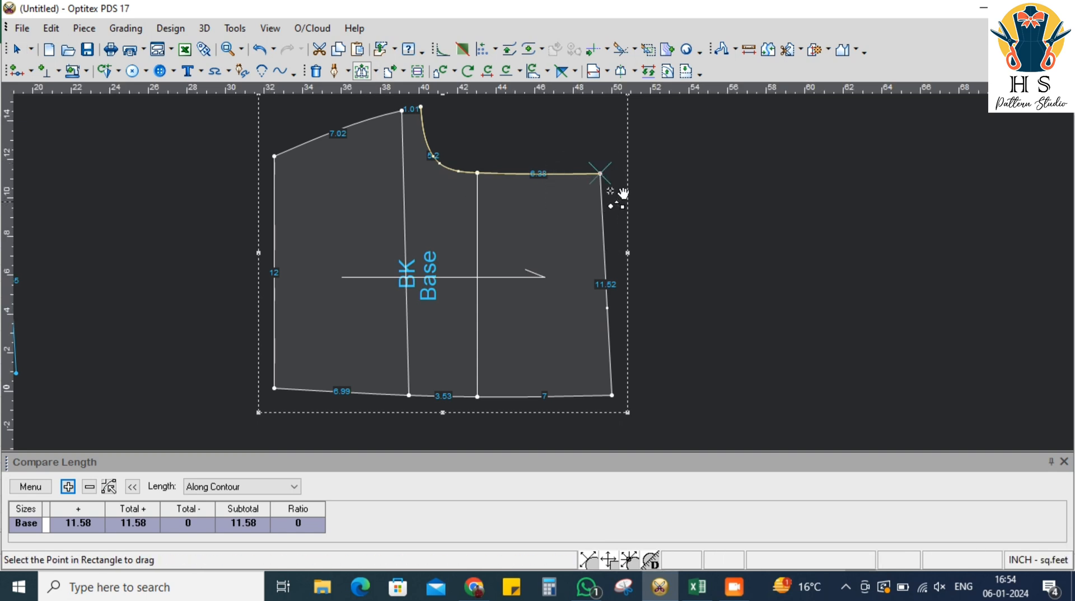
click(601, 175)
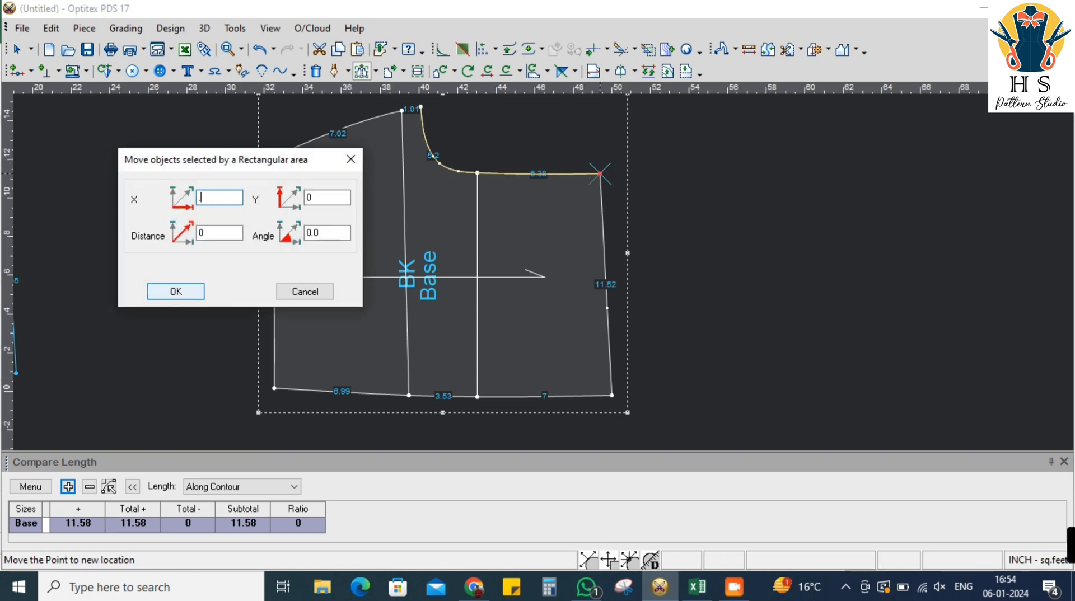
click(178, 292)
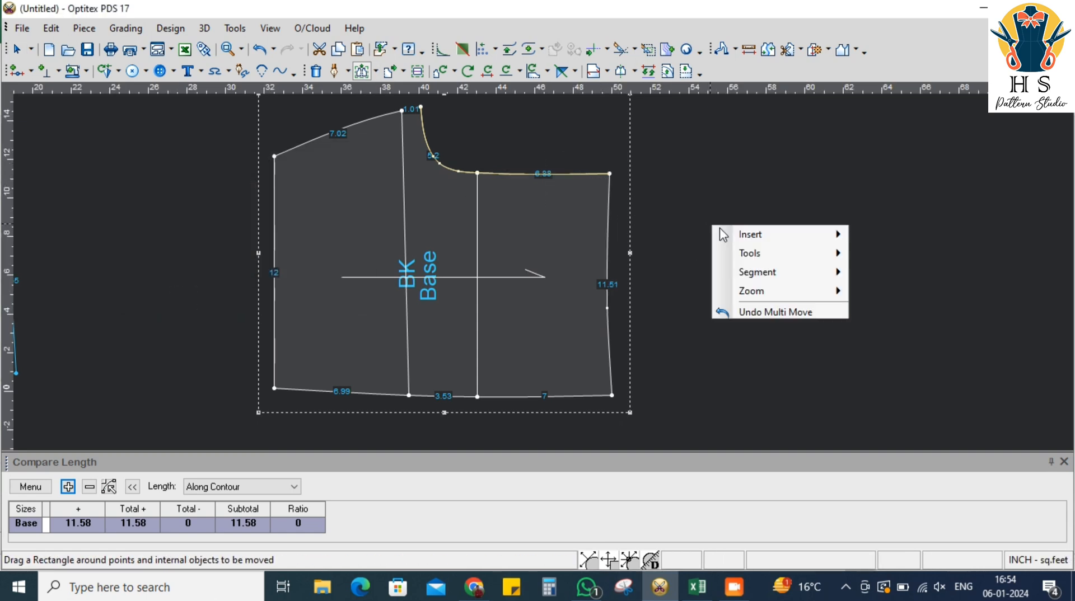
right_click(606, 308)
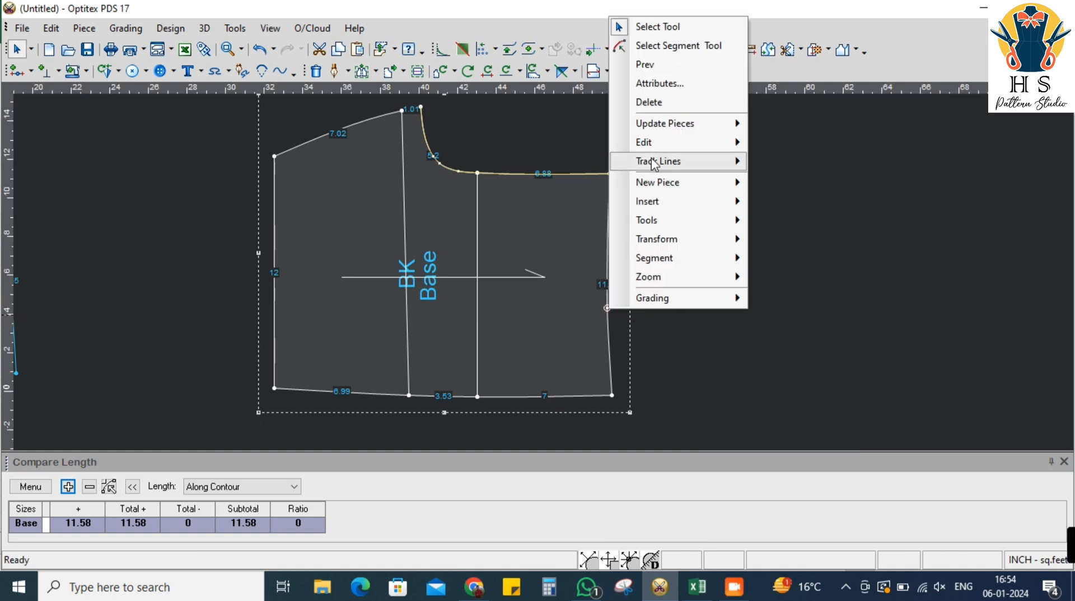
click(649, 102)
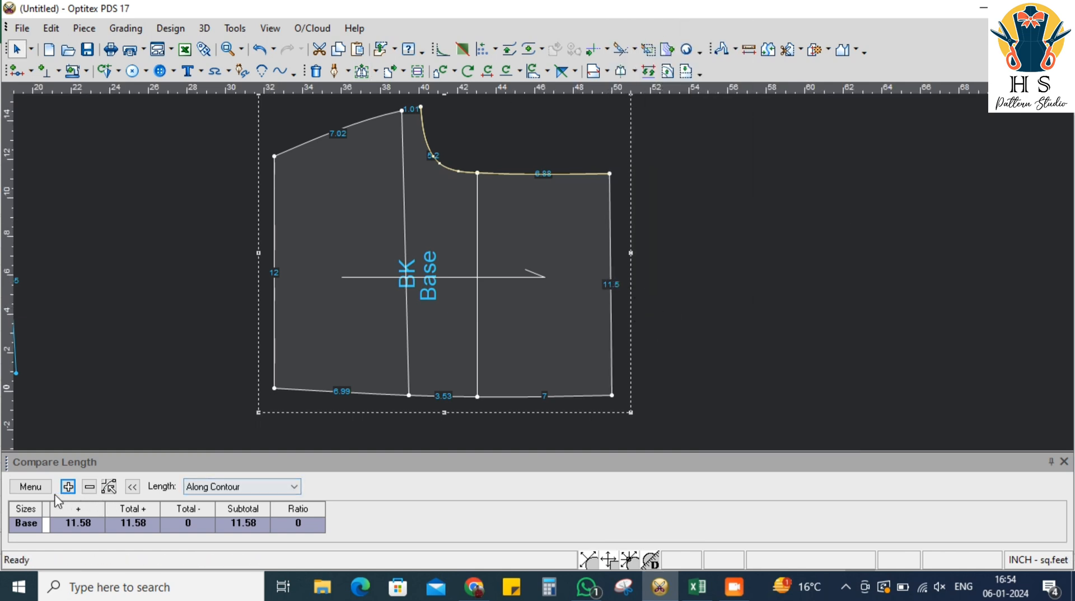
Update the length comparison to recheck the BK rise against the back rise in the Excel size chart
click(30, 487)
click(81, 419)
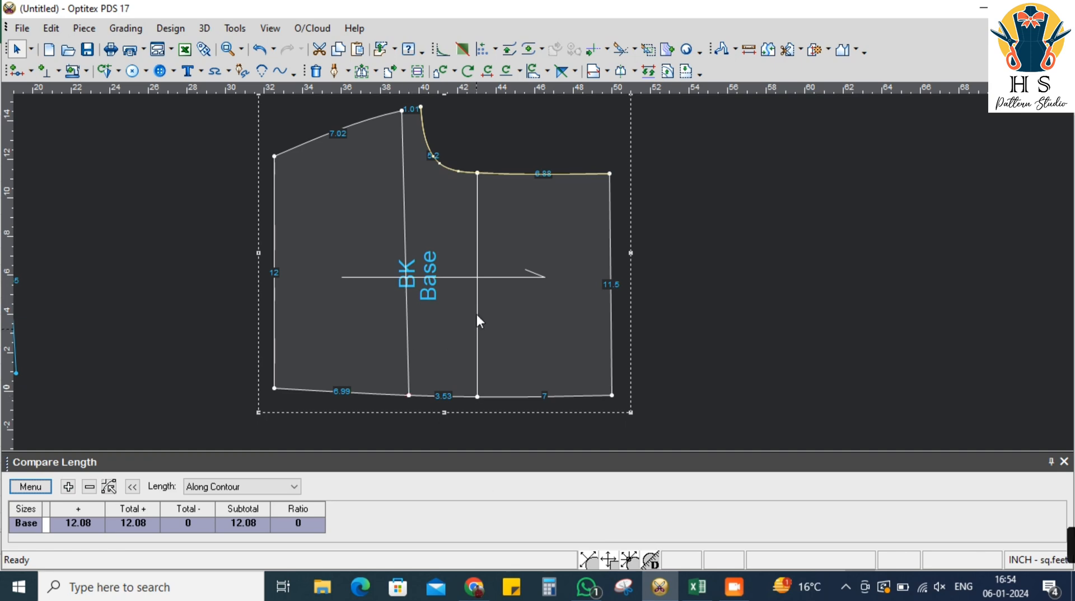
key(alt+Tab)
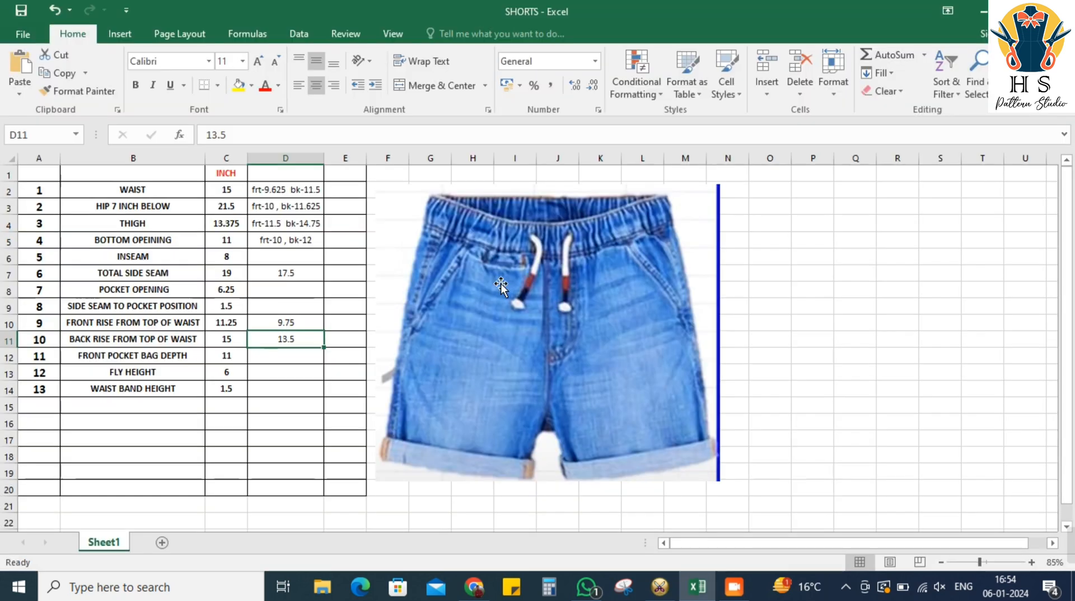
key(alt+Tab)
scroll(543, 278, down, 1)
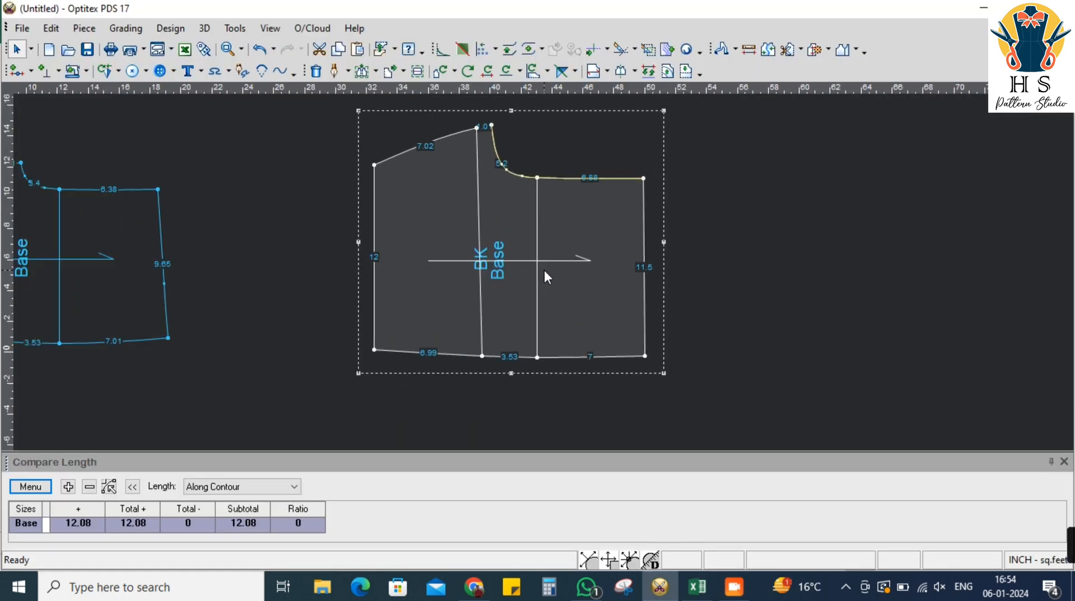
scroll(584, 219, down, 2)
scroll(543, 272, up, 3)
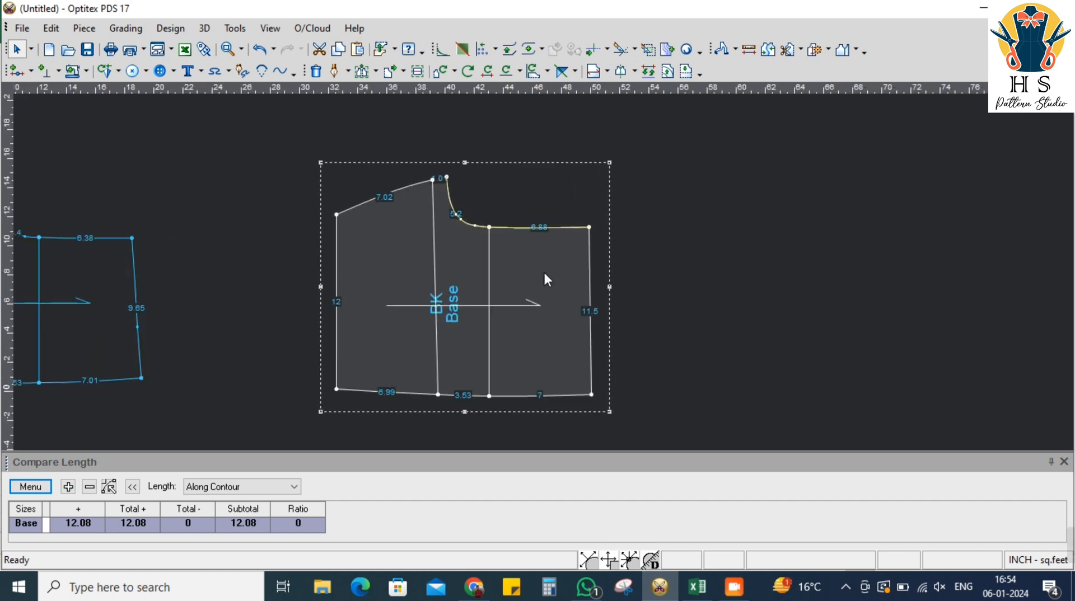
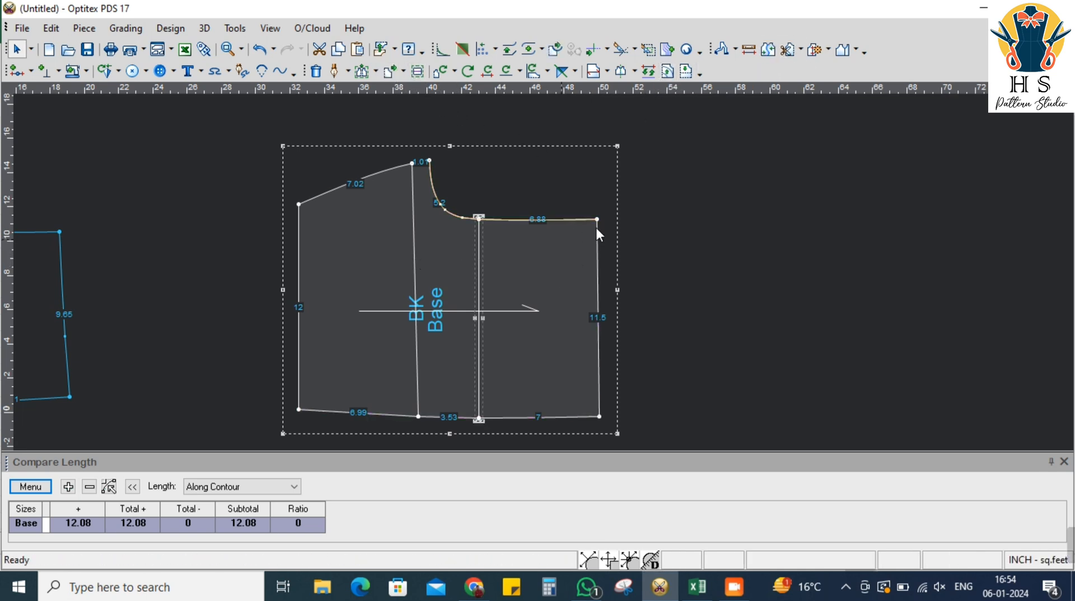
Cut the BK piece along its internal hip line with a seam width of 0, and leave the cut tool
click(801, 49)
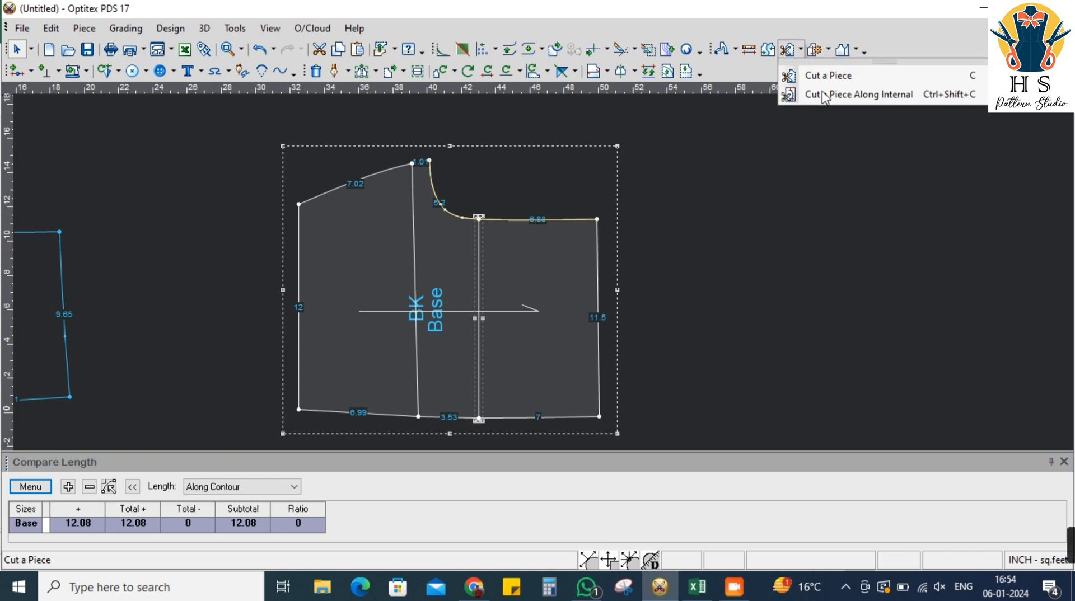
click(857, 95)
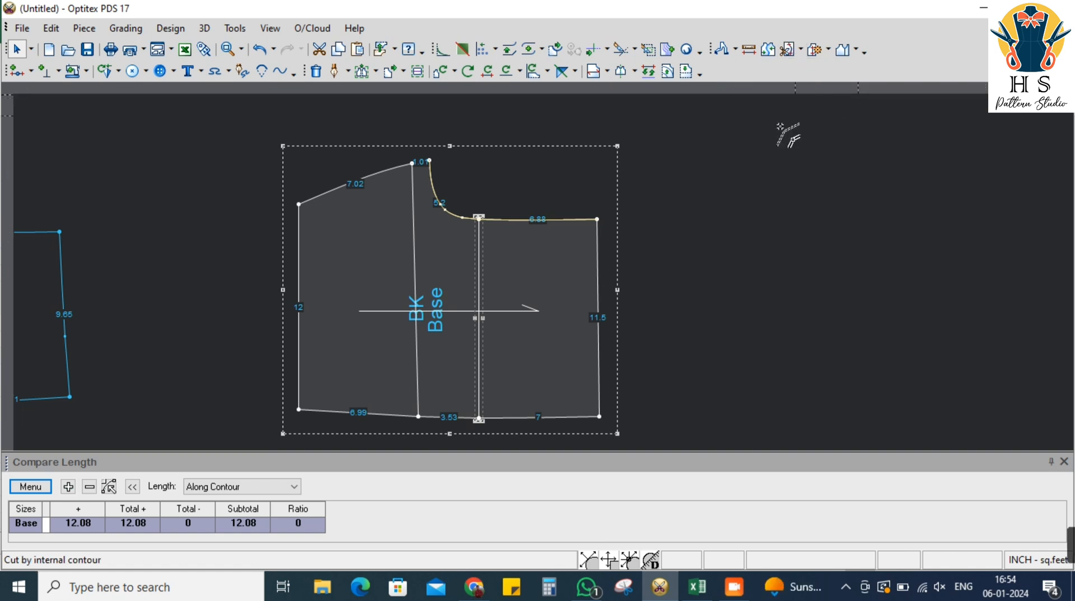
click(480, 234)
click(208, 392)
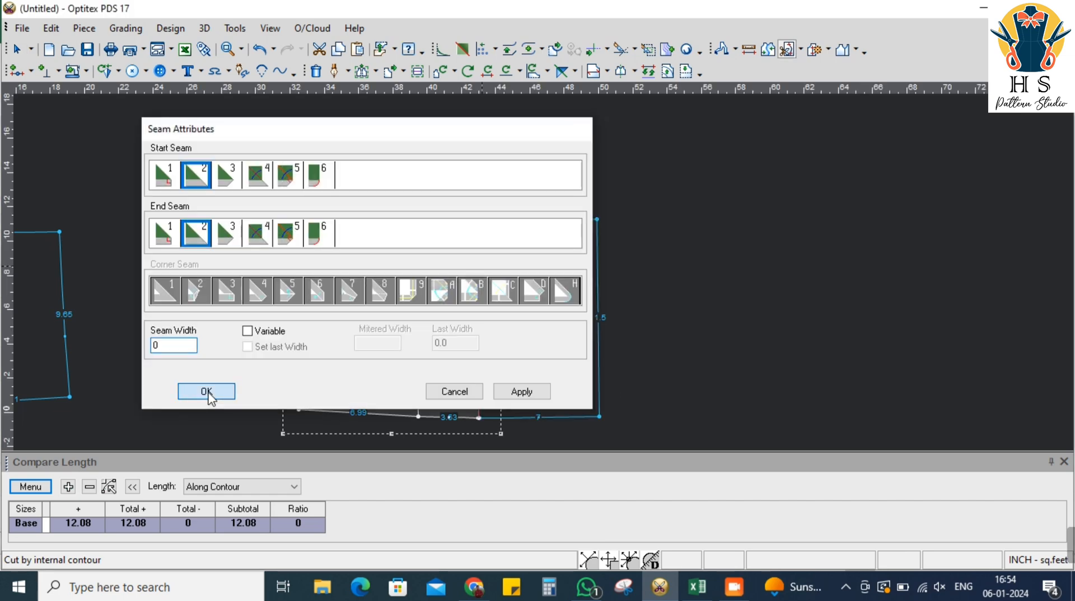
right_click(737, 217)
click(756, 227)
scroll(536, 270, down, 2)
scroll(536, 271, up, 2)
click(572, 218)
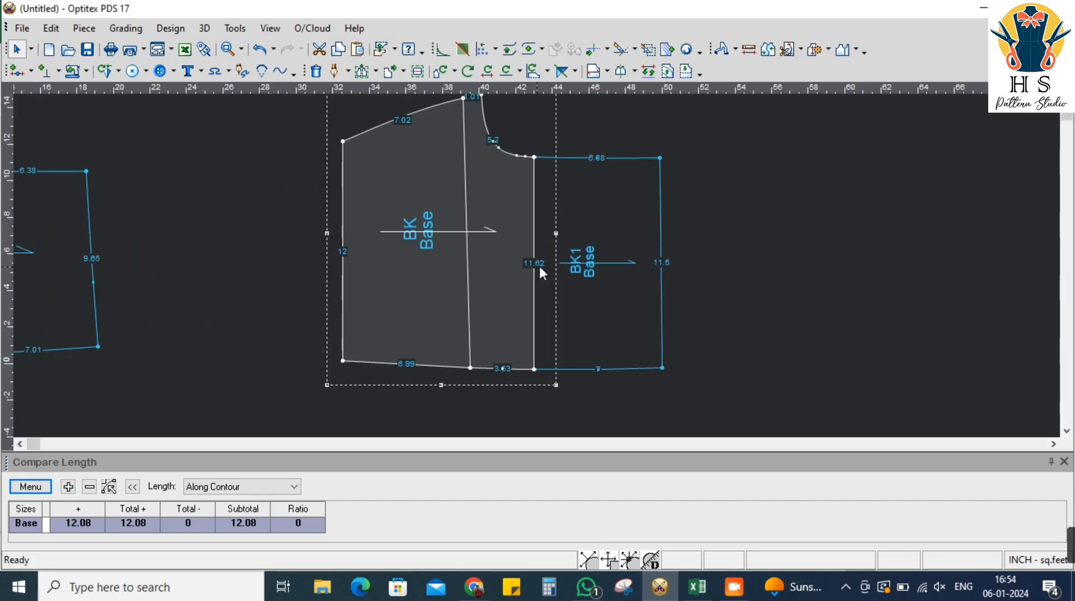
Rotate the cut-off upper piece BK1 about its side-seam hip point by a distance of -2, opening the centre-back side
scroll(549, 247, down, 1)
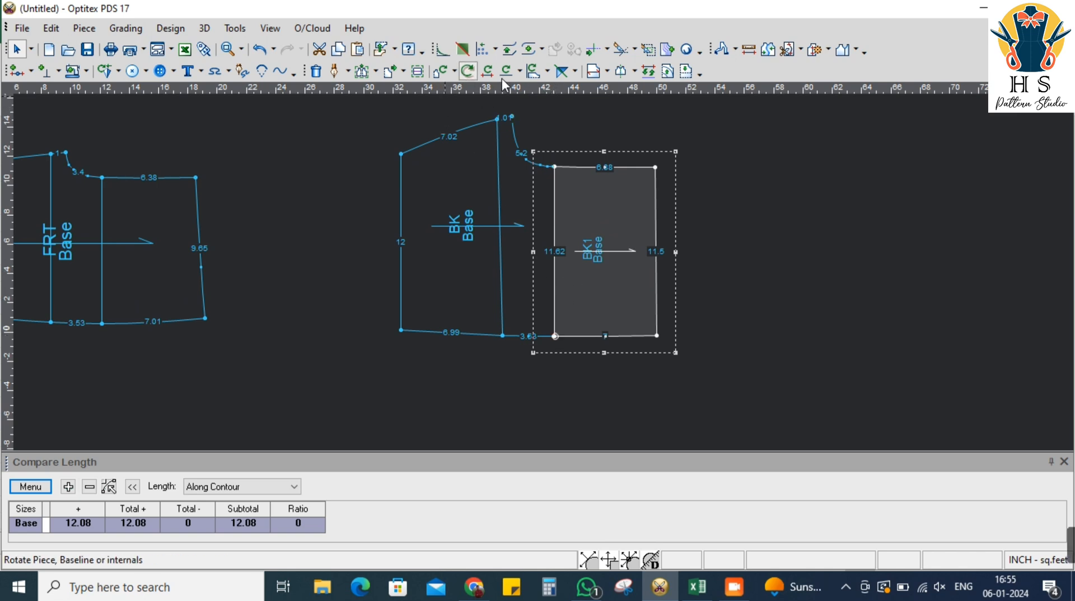
click(442, 73)
click(554, 338)
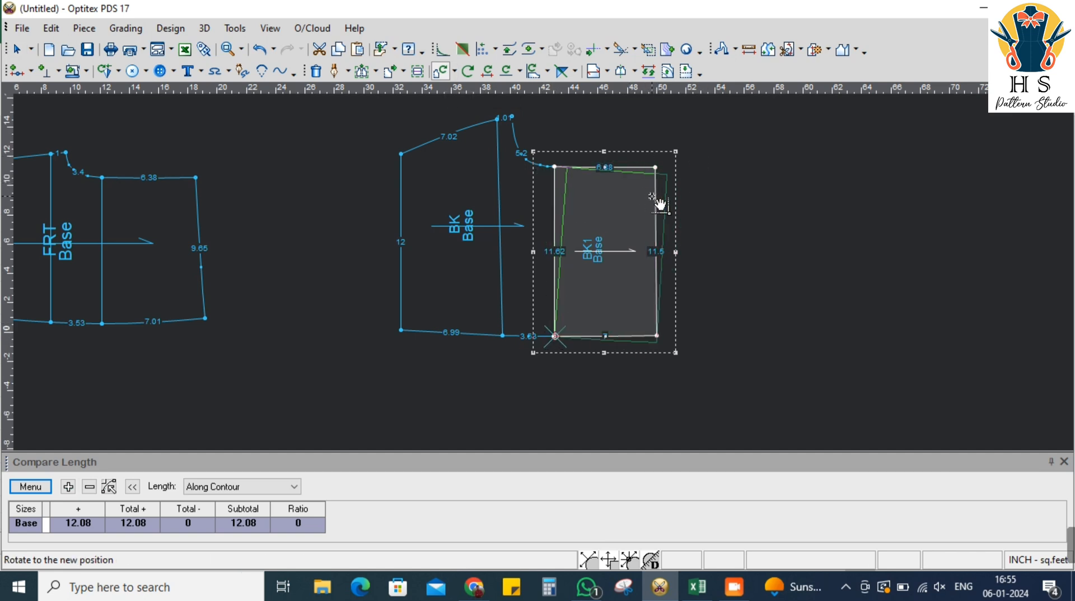
click(674, 182)
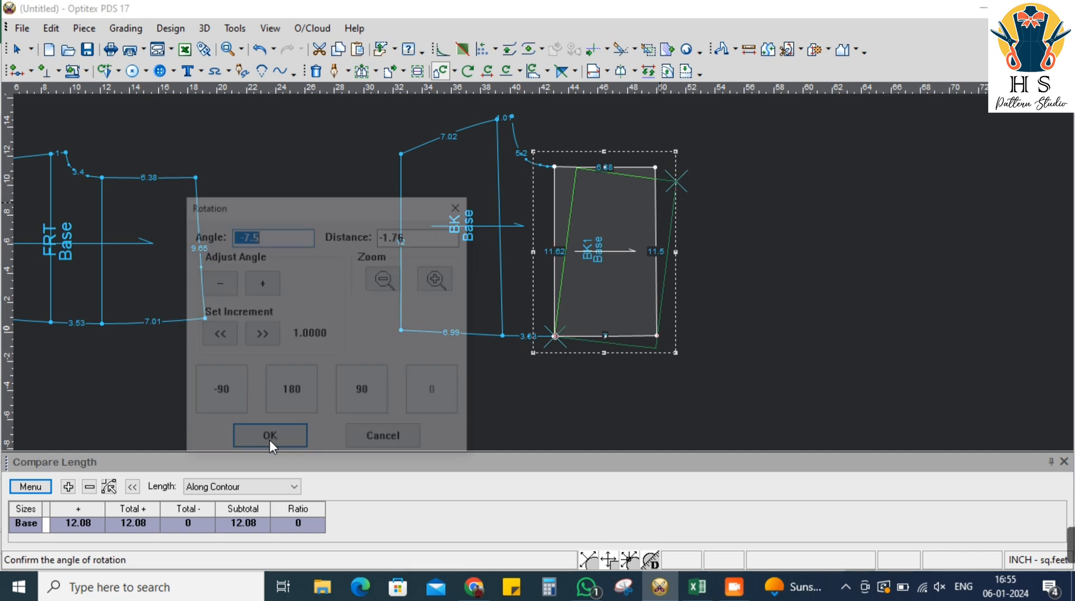
key(Tab)
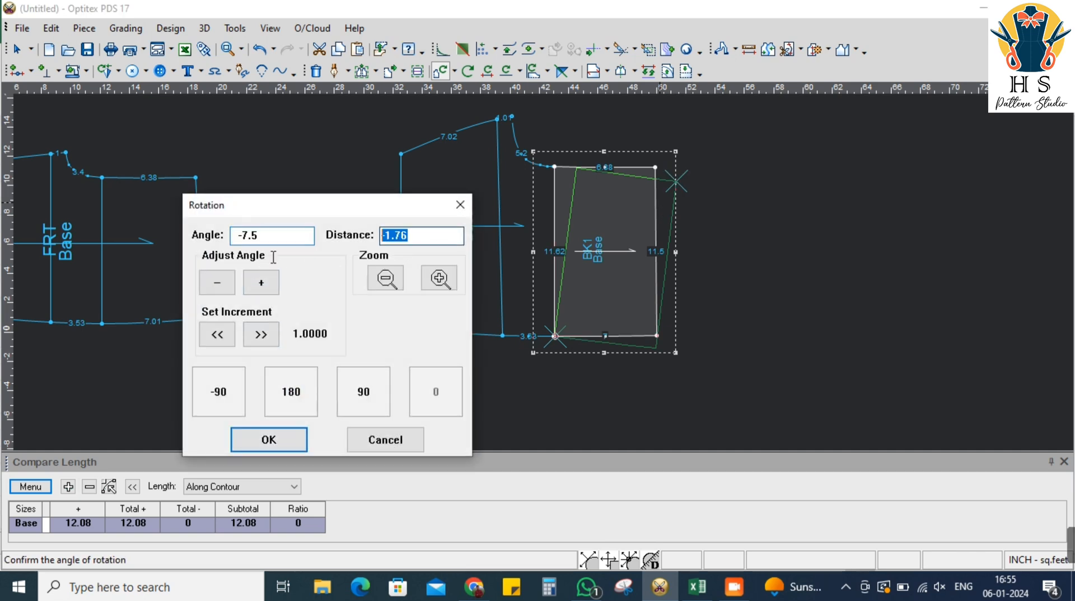
text(-2)
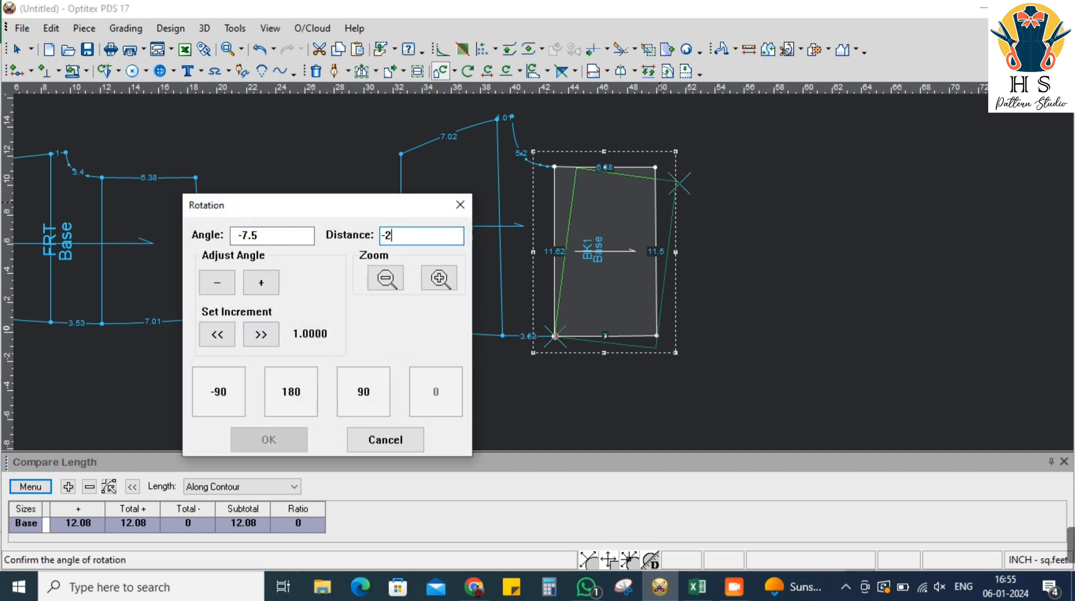
key(Return)
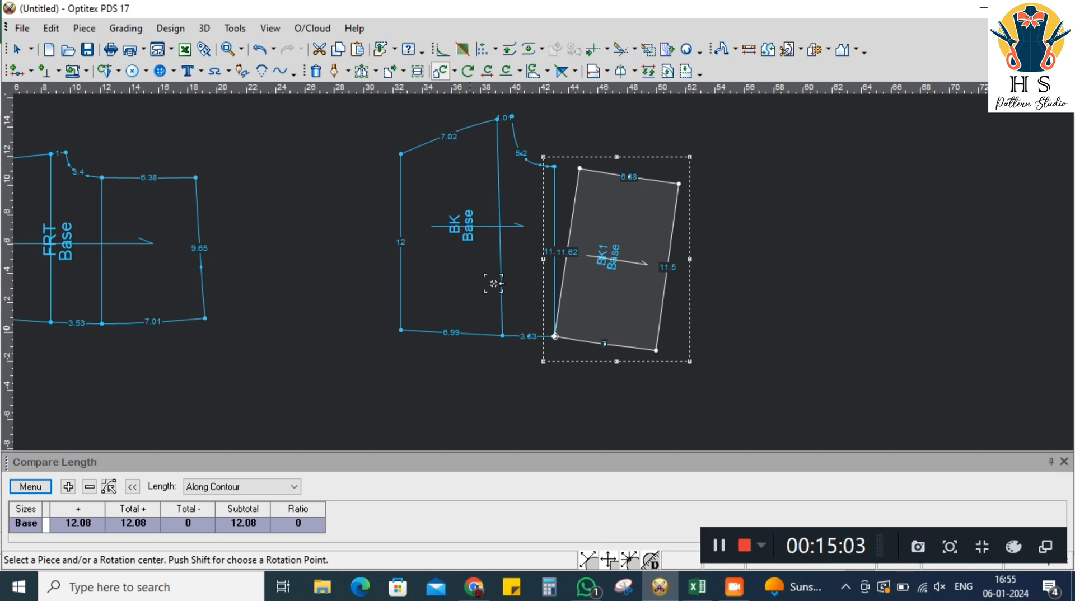
right_click(727, 133)
click(727, 146)
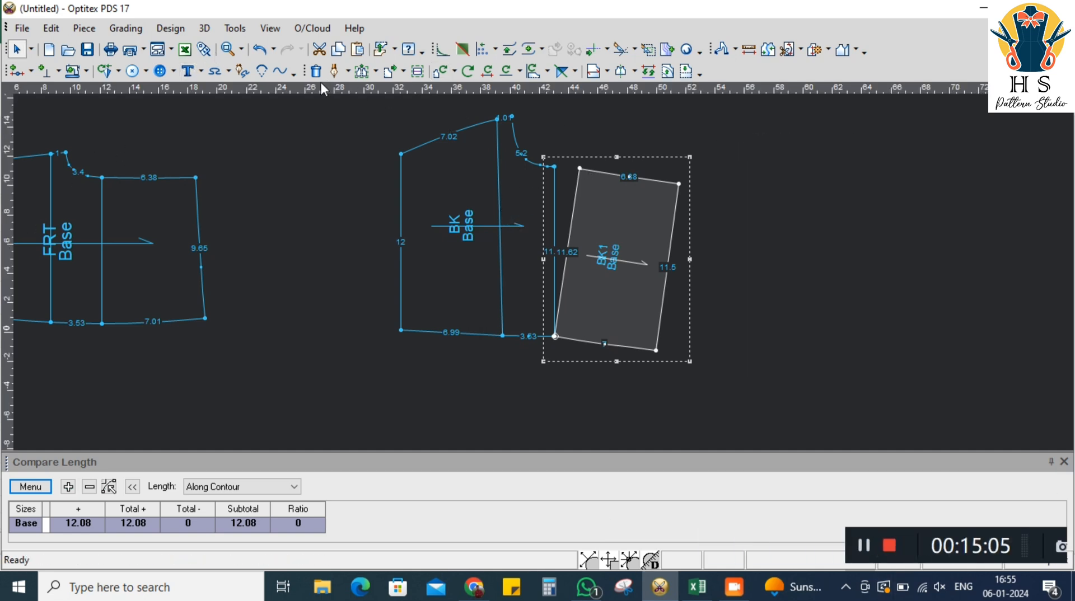
Rotate BK1 slightly back toward BK about the same side-seam hip point to narrow the centre-back opening
click(605, 258)
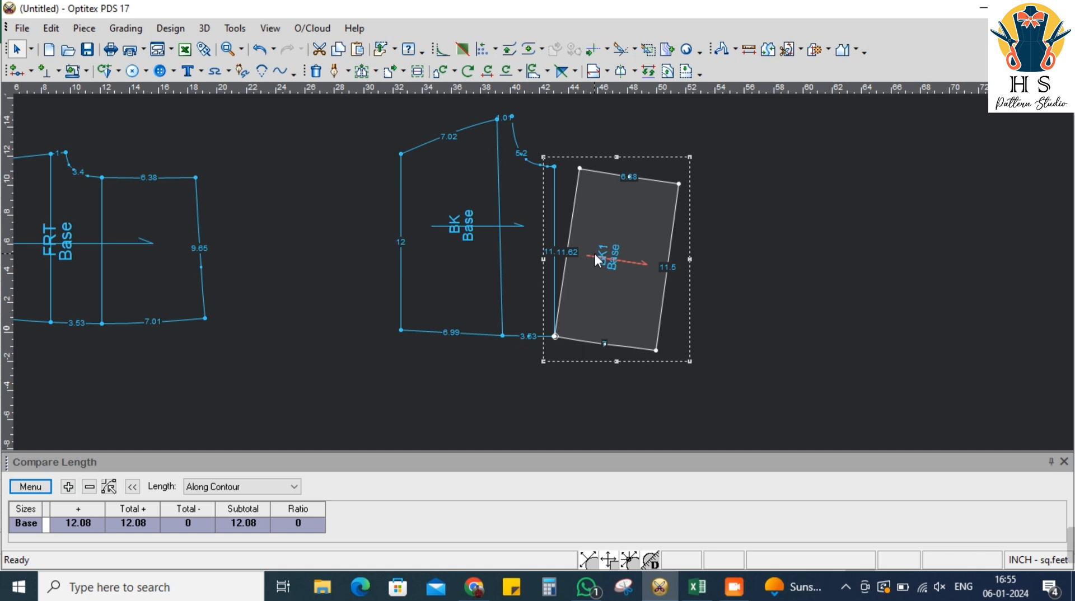
right_click(556, 337)
click(606, 132)
right_click(554, 336)
click(605, 269)
click(679, 184)
click(679, 185)
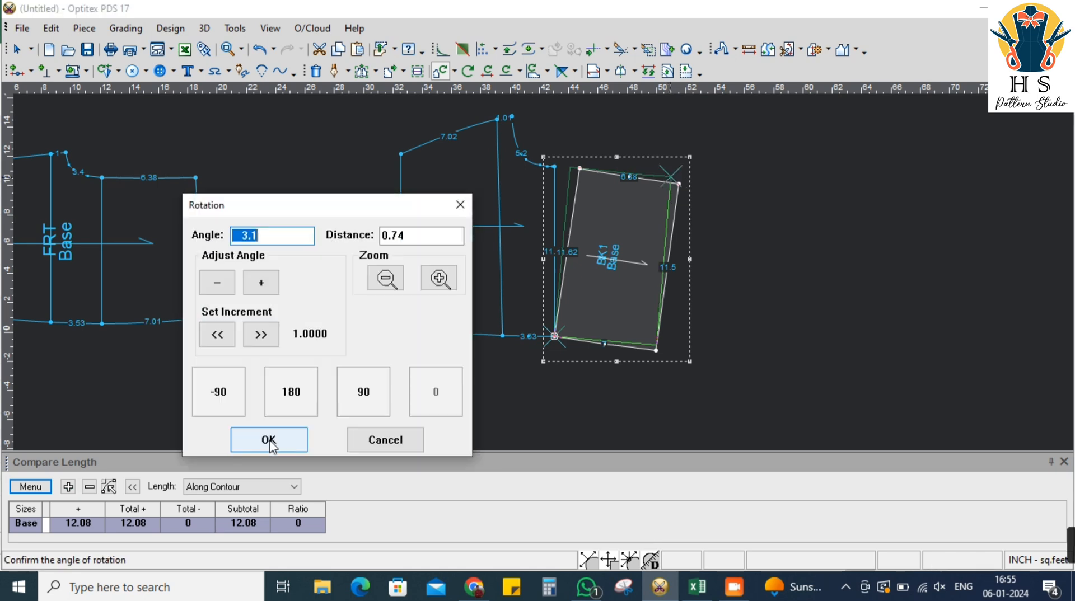
key(Tab)
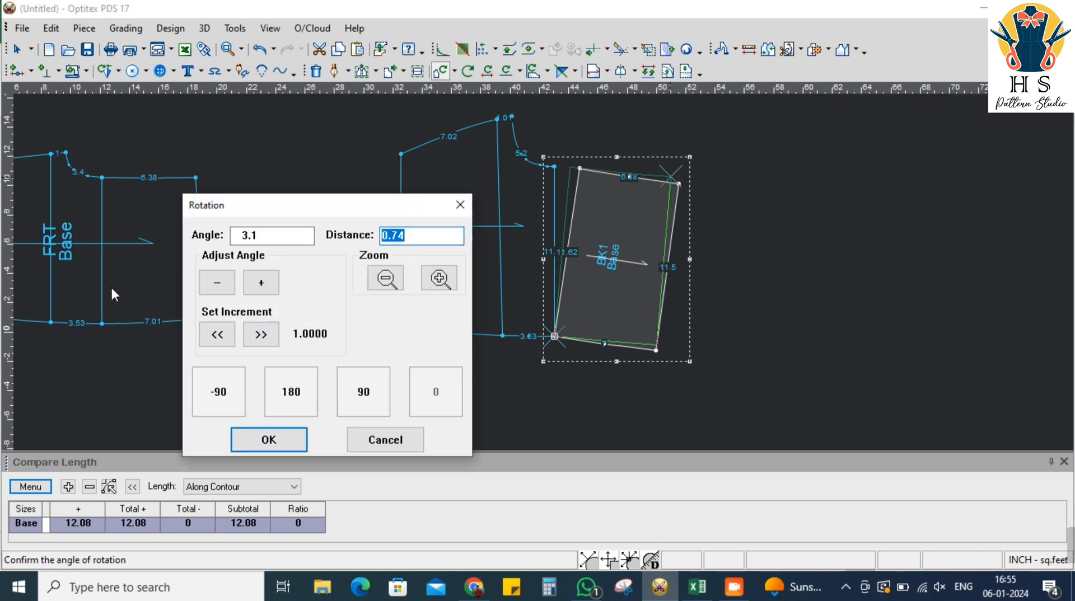
key(BackSpace)
text(0)
key(Return)
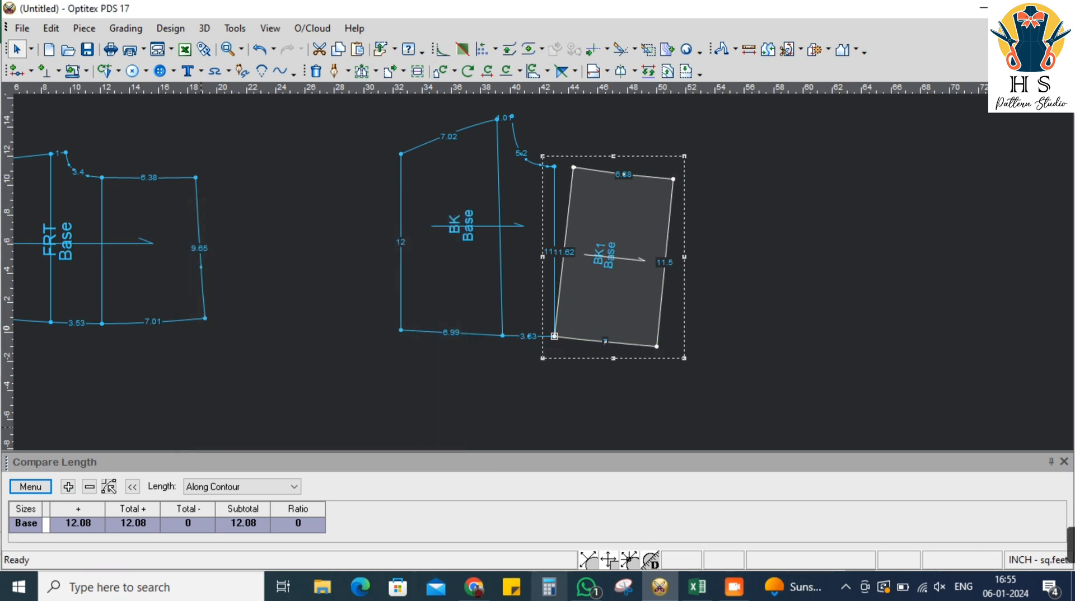
Measure the centre-back gap between BK's hip corner and the matching corner of BK1, and leave the measuring tool
click(749, 50)
scroll(543, 274, up, 3)
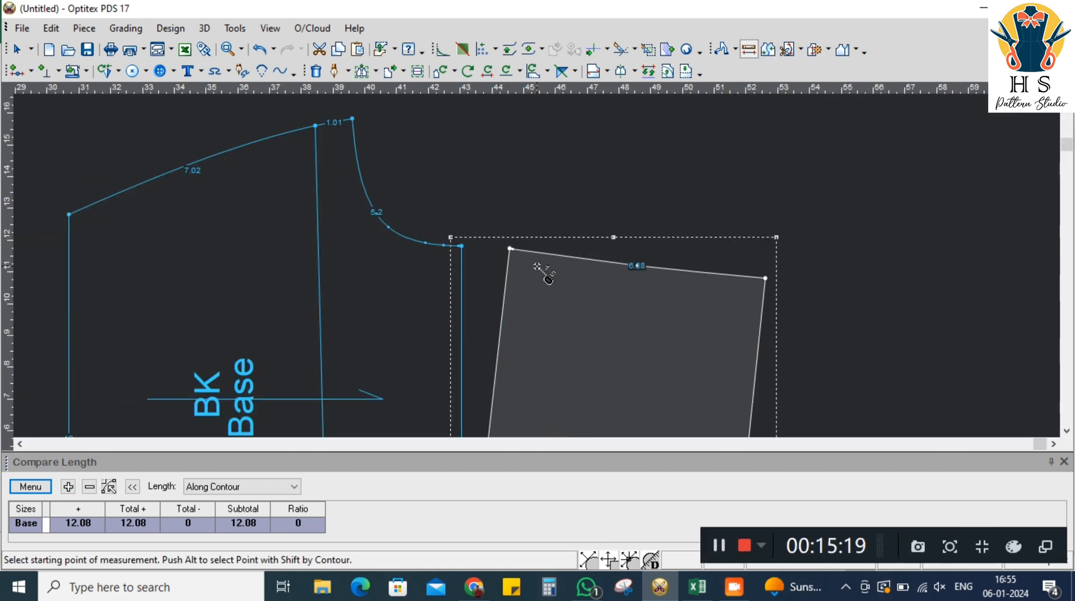
scroll(542, 271, up, 2)
scroll(456, 247, up, 2)
click(357, 215)
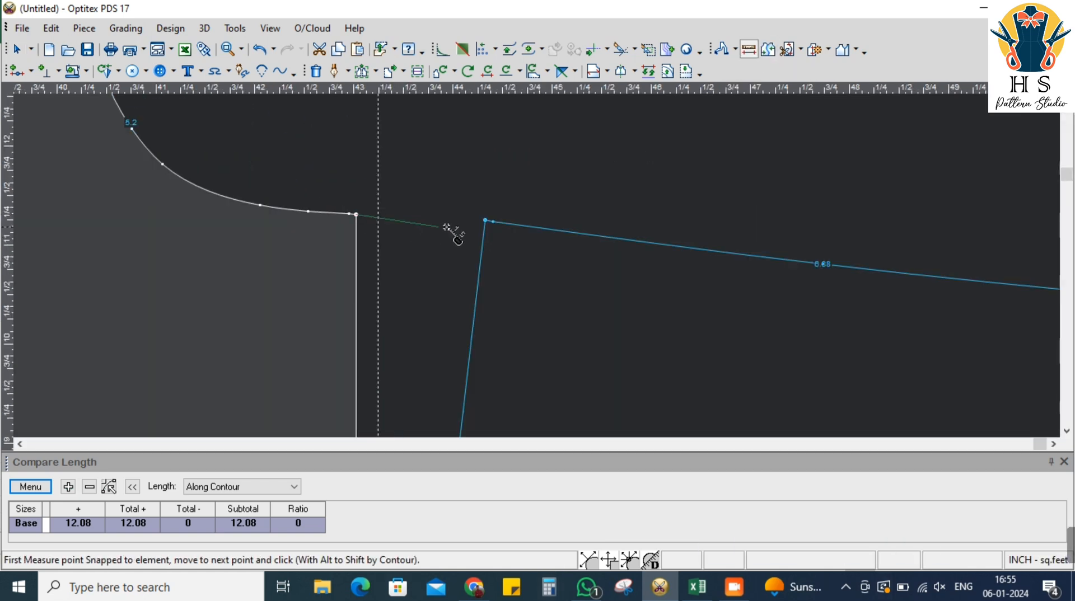
click(485, 220)
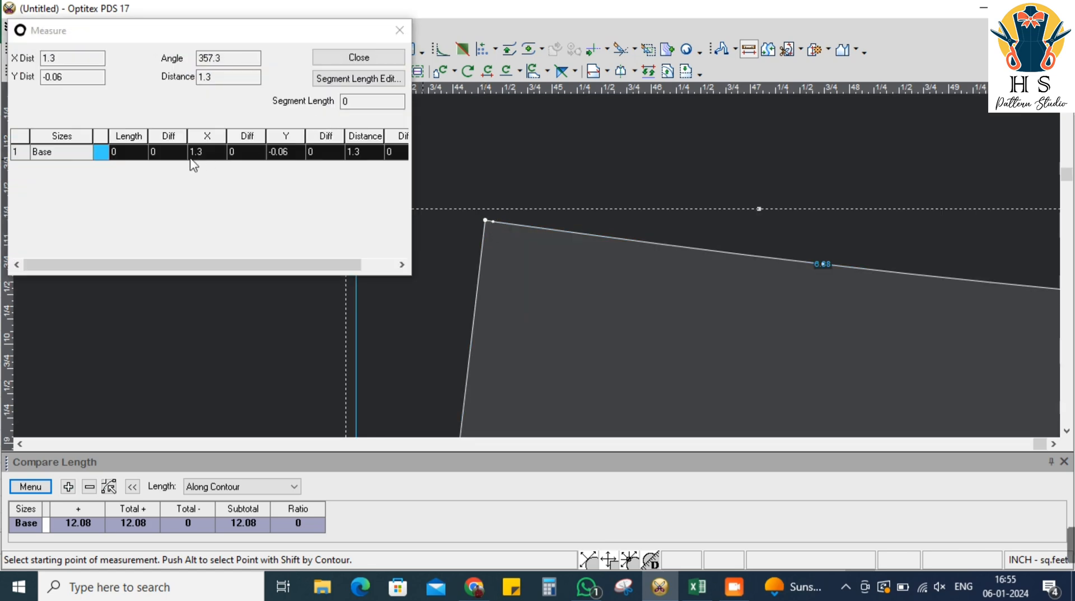
click(361, 58)
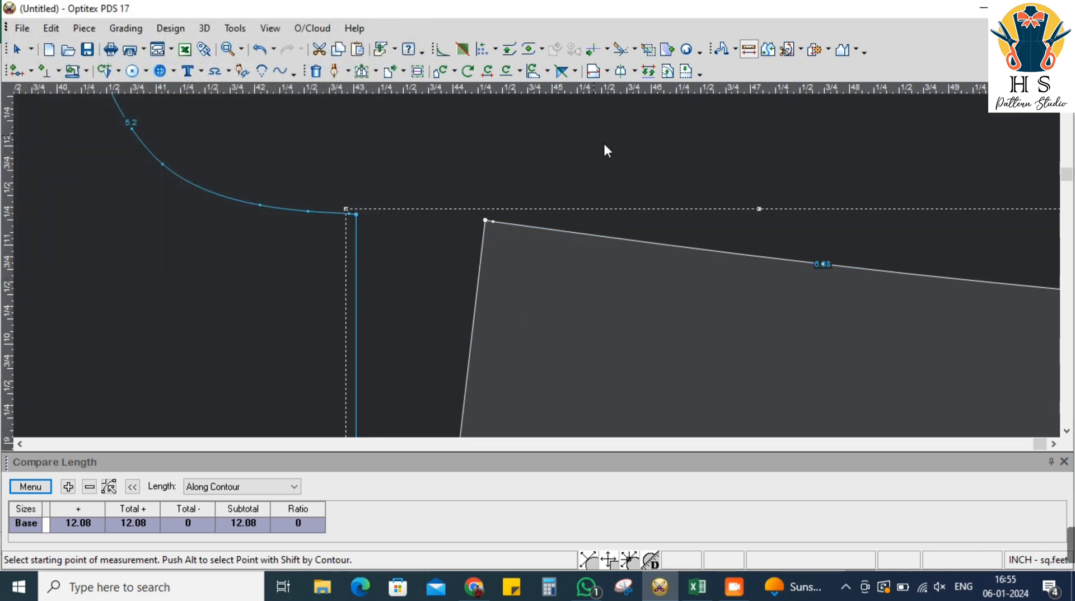
right_click(595, 136)
click(604, 145)
scroll(523, 224, down, 2)
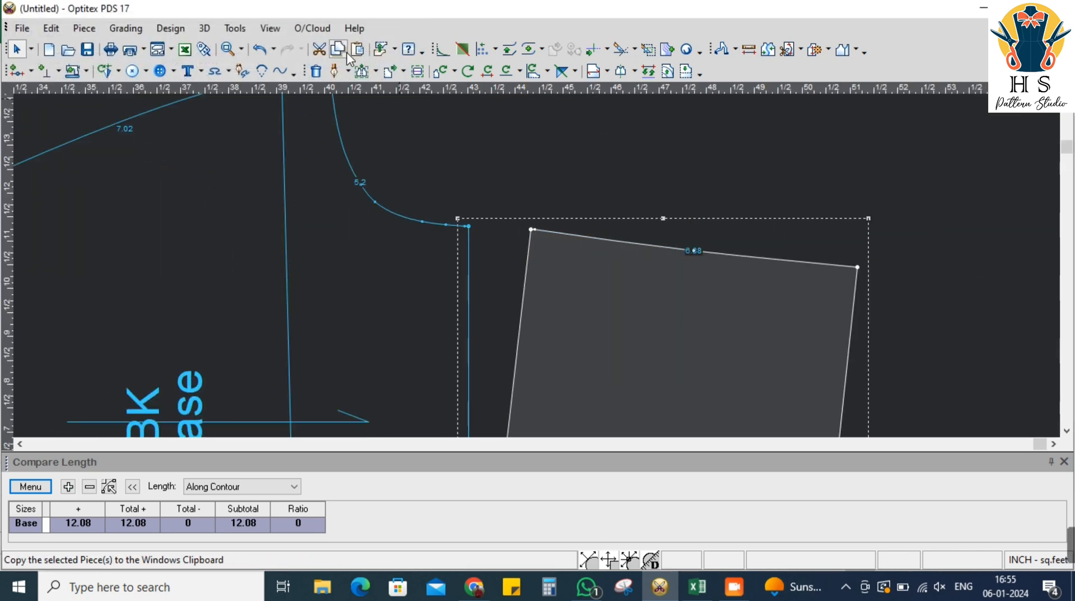
Undo the last BK1 rotation and remeasure the centre-back gap between the hip corners of BK and BK1
click(261, 51)
scroll(538, 253, down, 1)
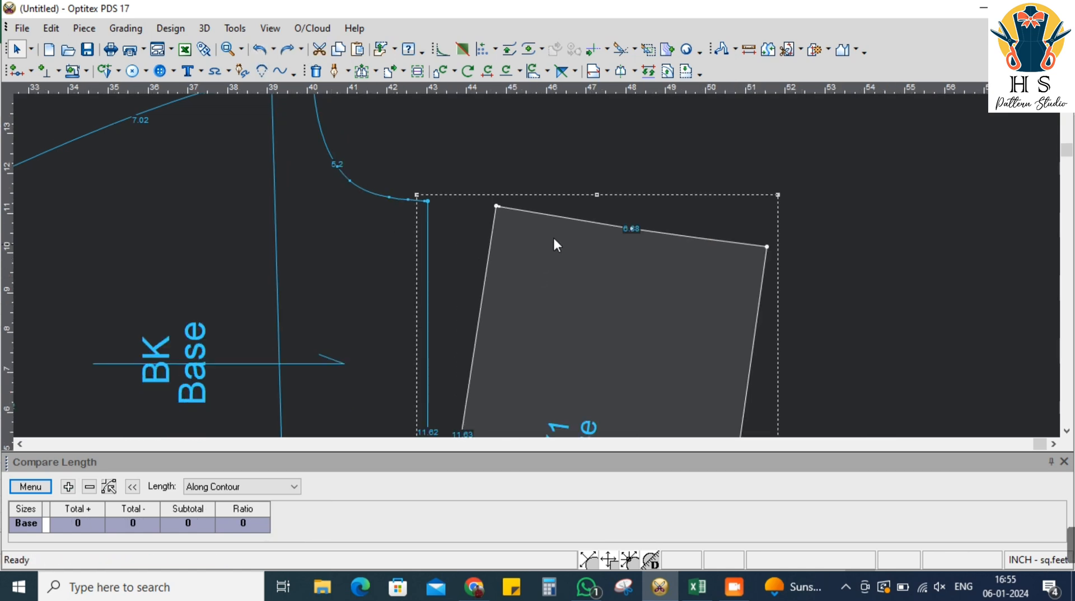
click(749, 51)
scroll(539, 257, up, 2)
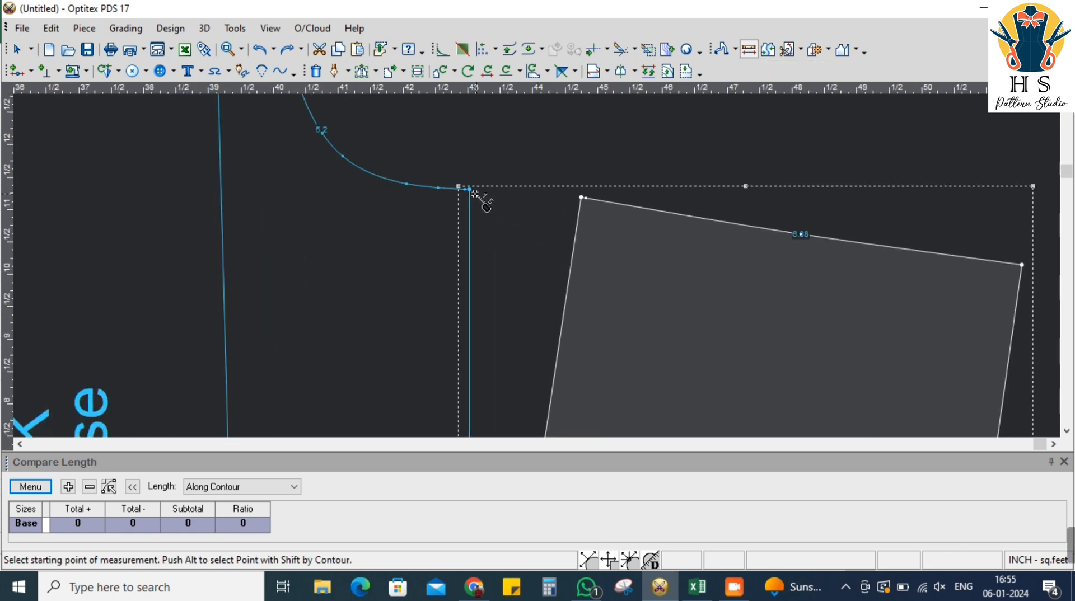
click(469, 189)
click(581, 197)
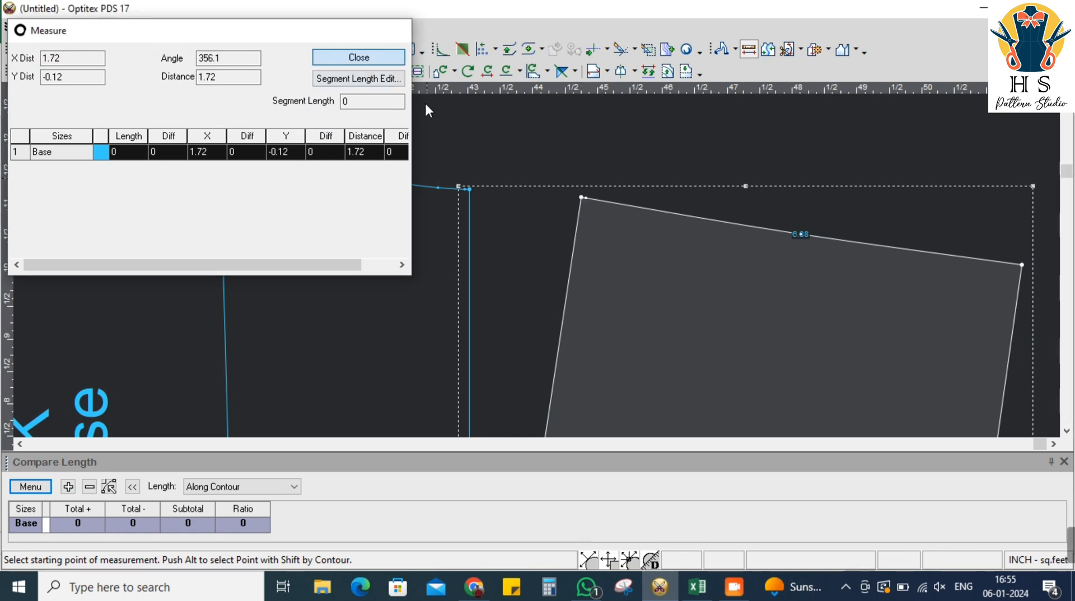
click(358, 57)
right_click(832, 224)
key(Escape)
scroll(538, 270, down, 4)
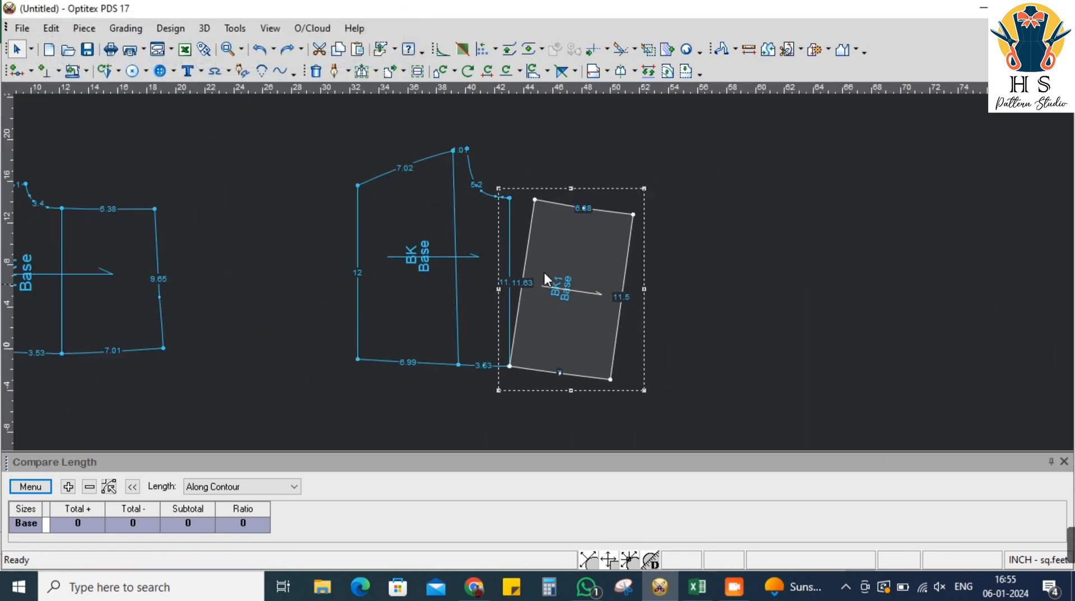
Move BK's centre-back hip point onto the matching corner of BK1 to close the gap
click(375, 72)
click(428, 97)
scroll(539, 271, up, 2)
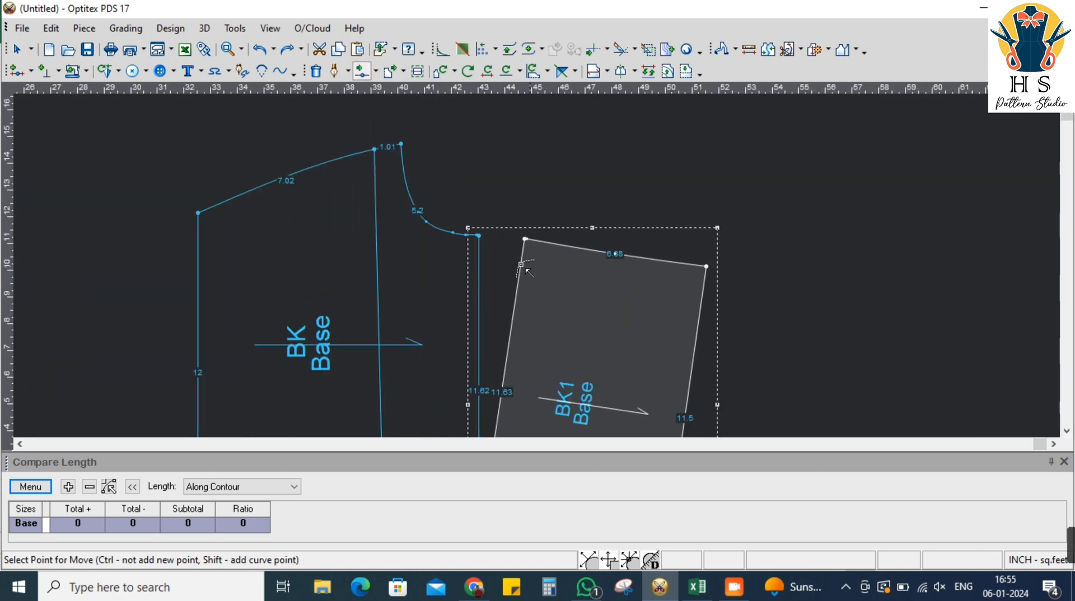
click(485, 253)
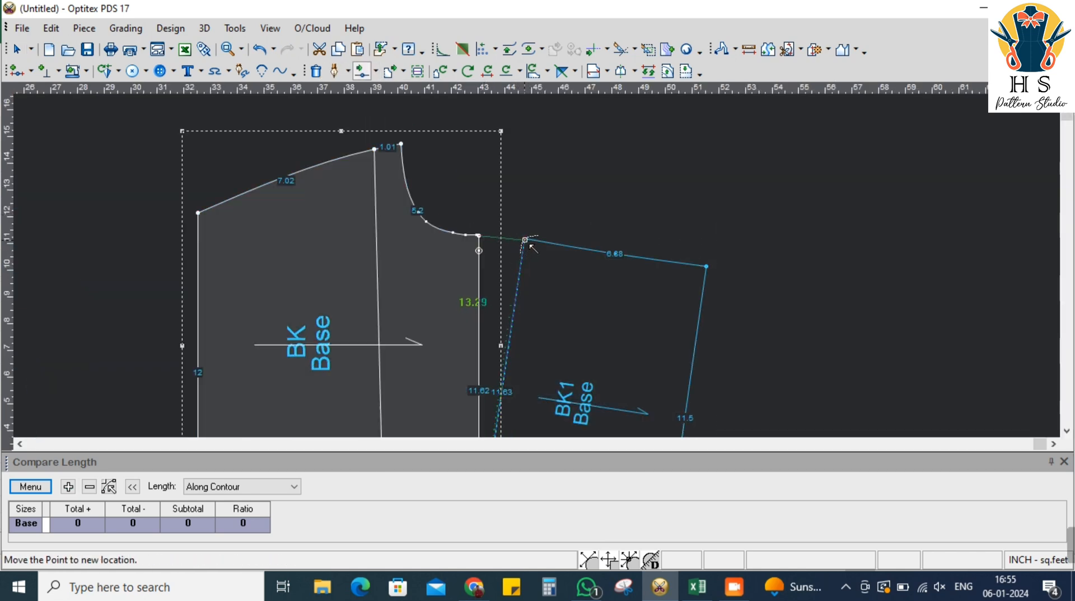
click(827, 402)
click(823, 391)
scroll(739, 173, down, 3)
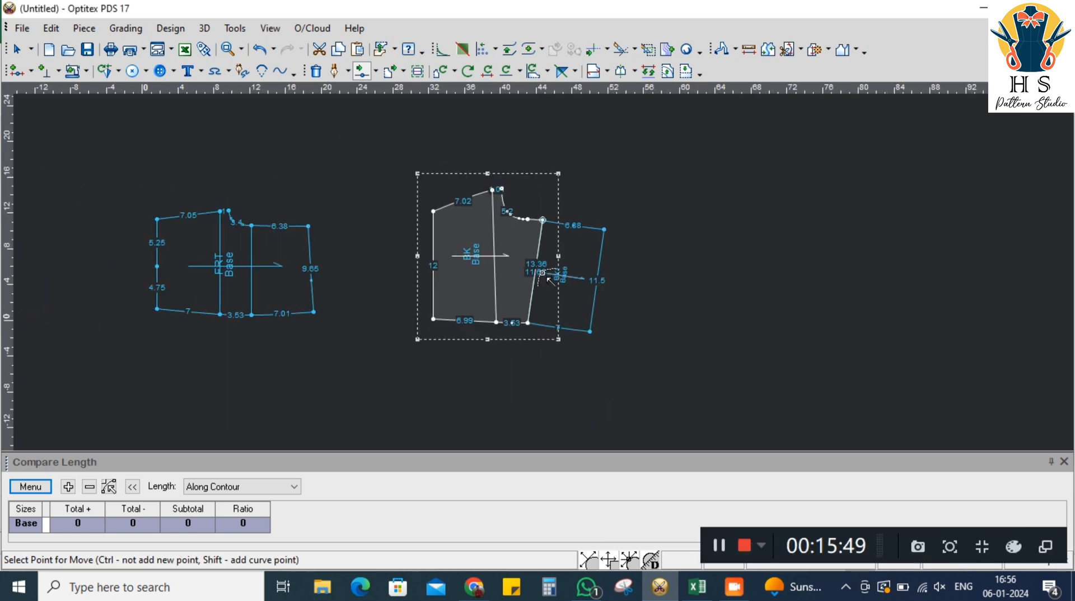
right_click(740, 173)
click(761, 177)
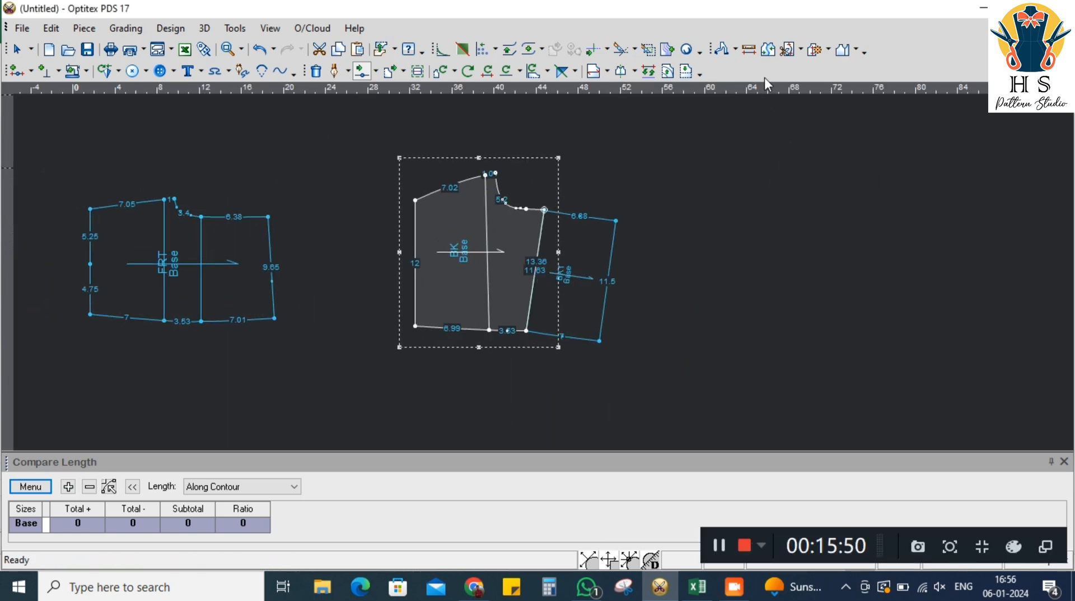
Join BK and BK1 into a single back piece with the Join Pieces tool
click(829, 49)
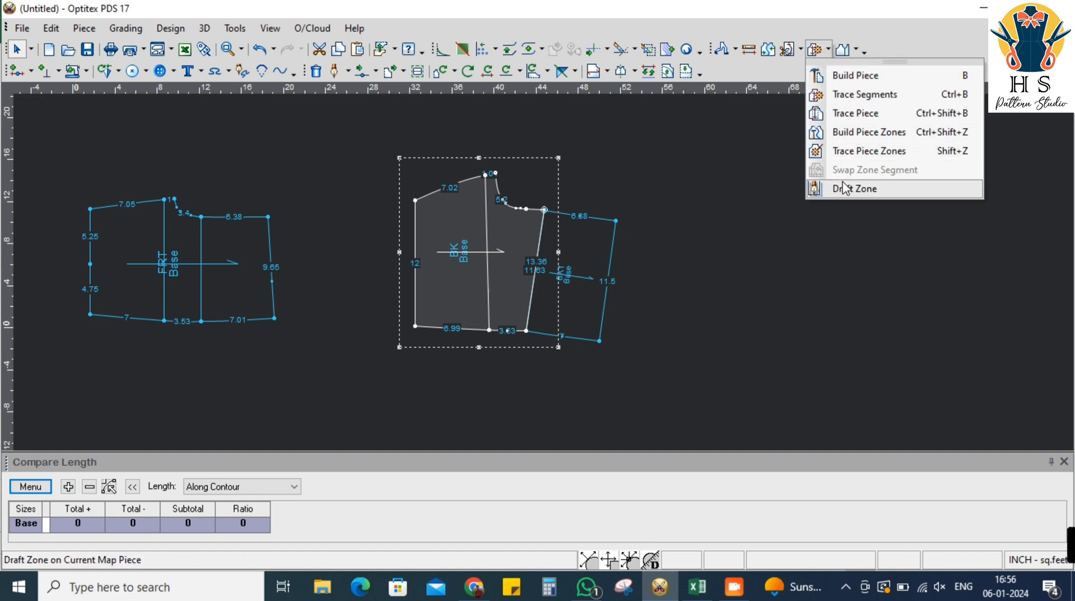
click(770, 53)
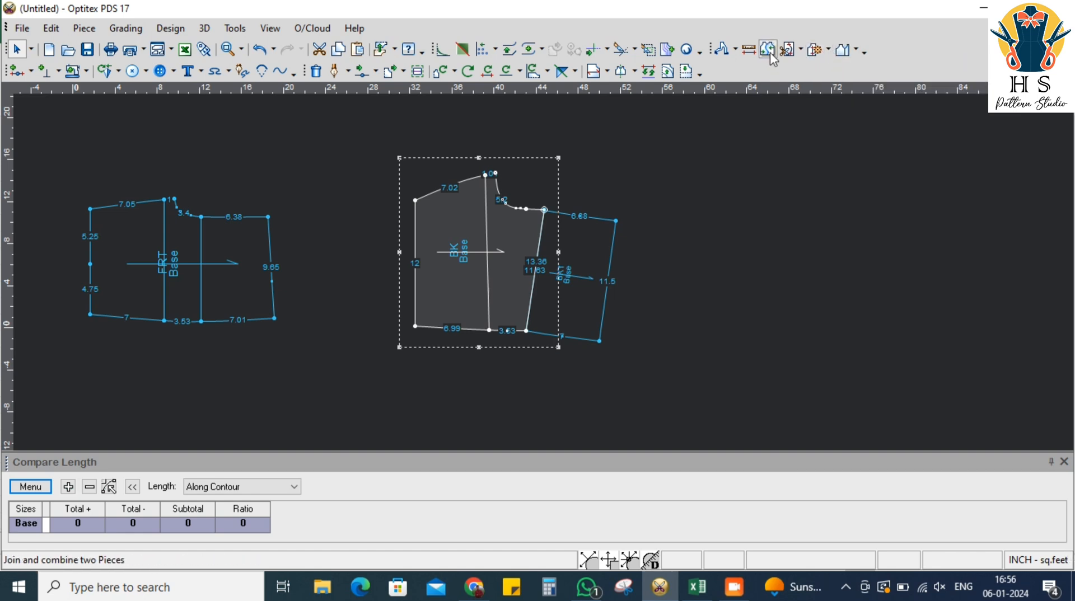
click(770, 52)
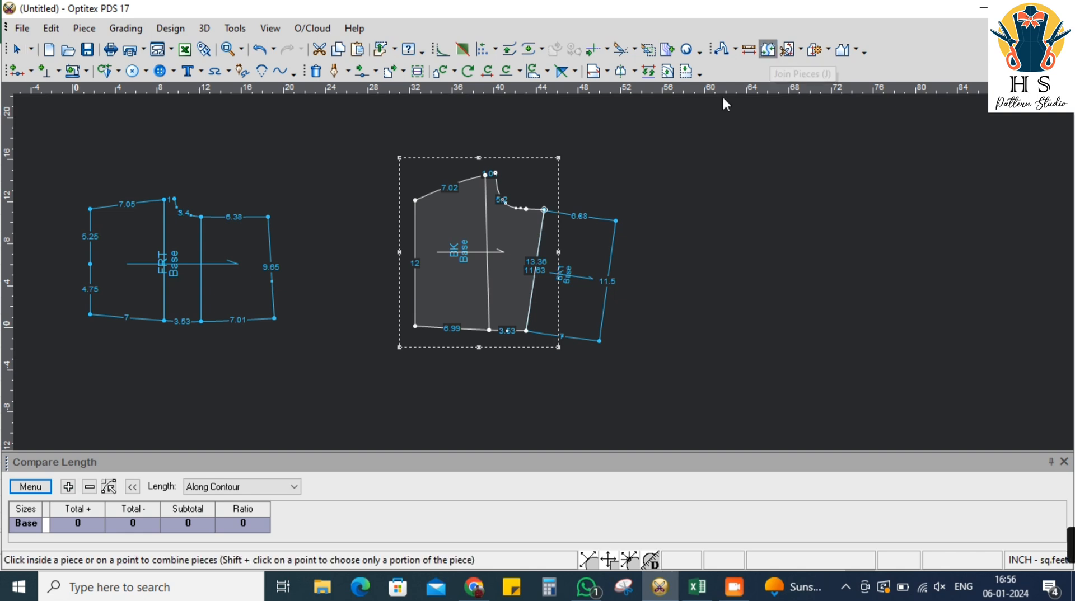
scroll(610, 192, up, 2)
click(482, 281)
click(562, 295)
click(186, 260)
right_click(668, 199)
click(679, 211)
scroll(520, 289, down, 1)
click(543, 277)
scroll(538, 271, up, 2)
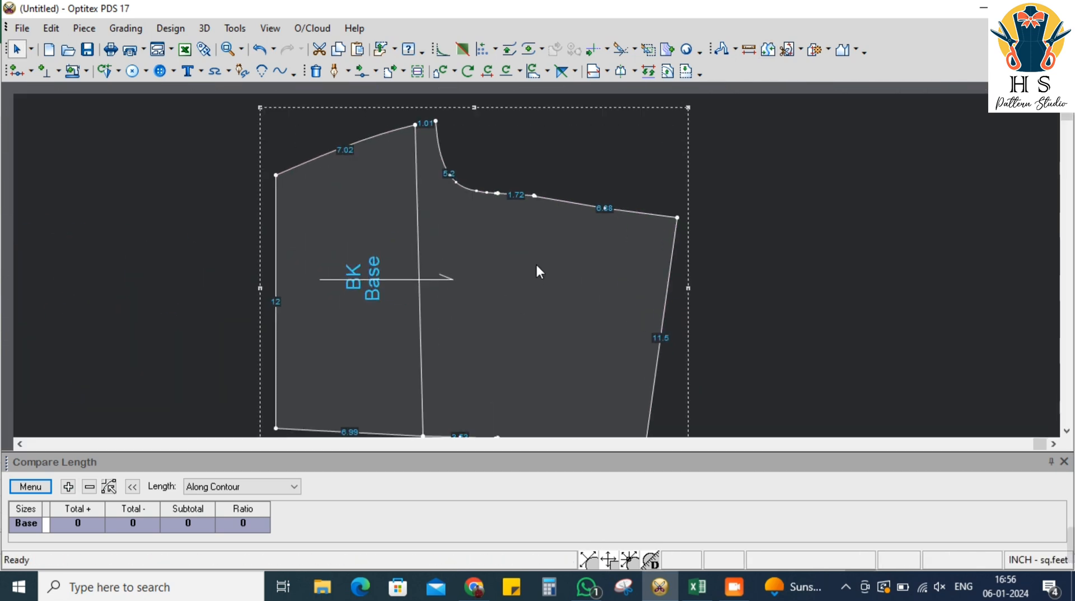
Delete the leftover point between the crotch curve and the new centre-back hip point of BK
scroll(537, 271, down, 2)
scroll(537, 268, up, 2)
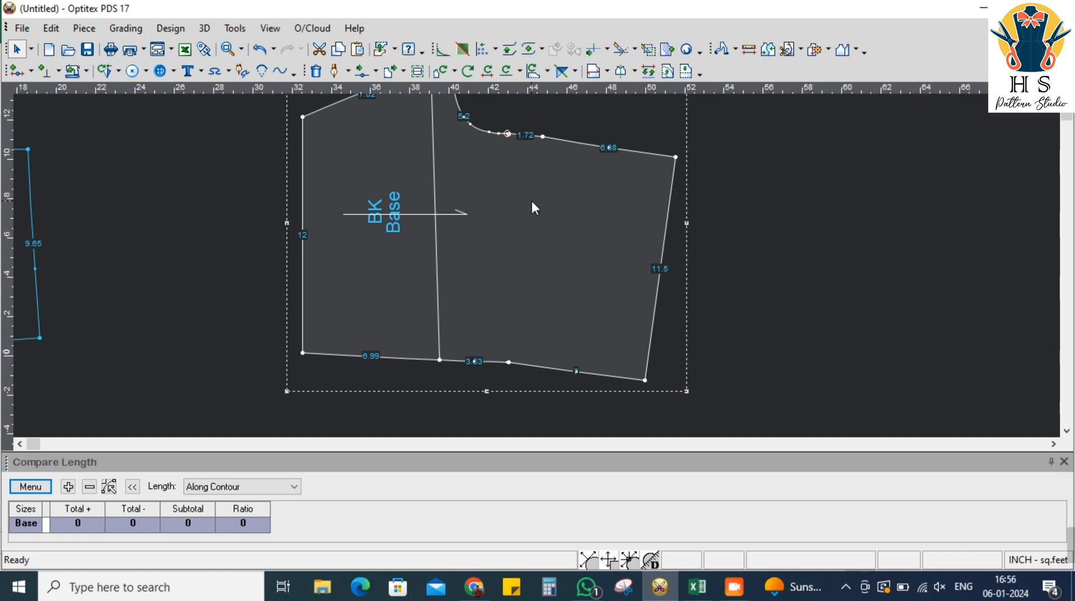
click(508, 134)
key(Delete)
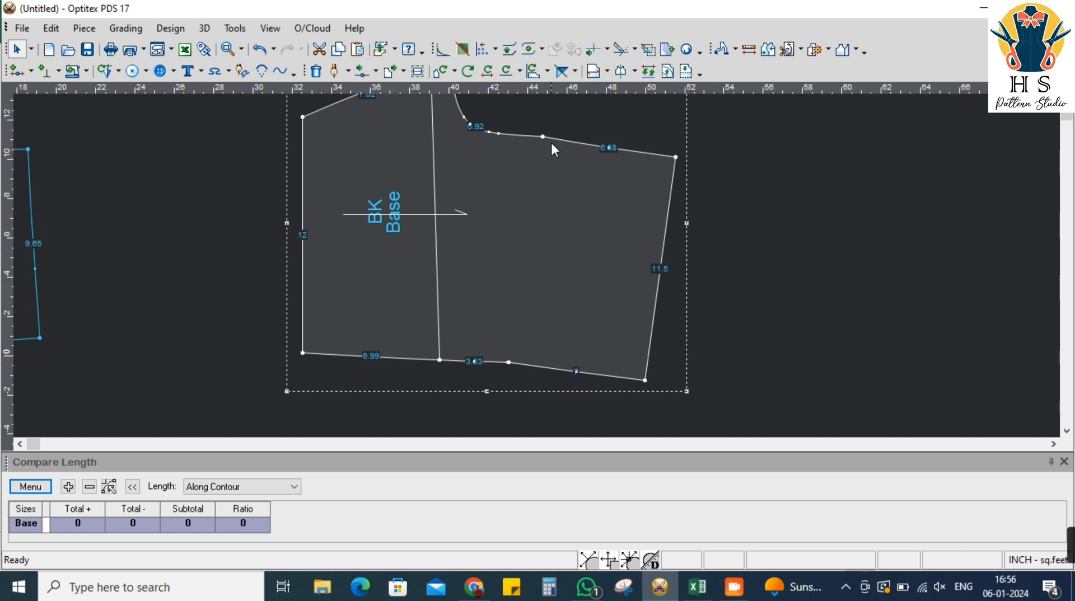
Make BK's centre-back and side-seam hip points curve points, and delete the extra side-seam point between hip and waist
double_click(543, 136)
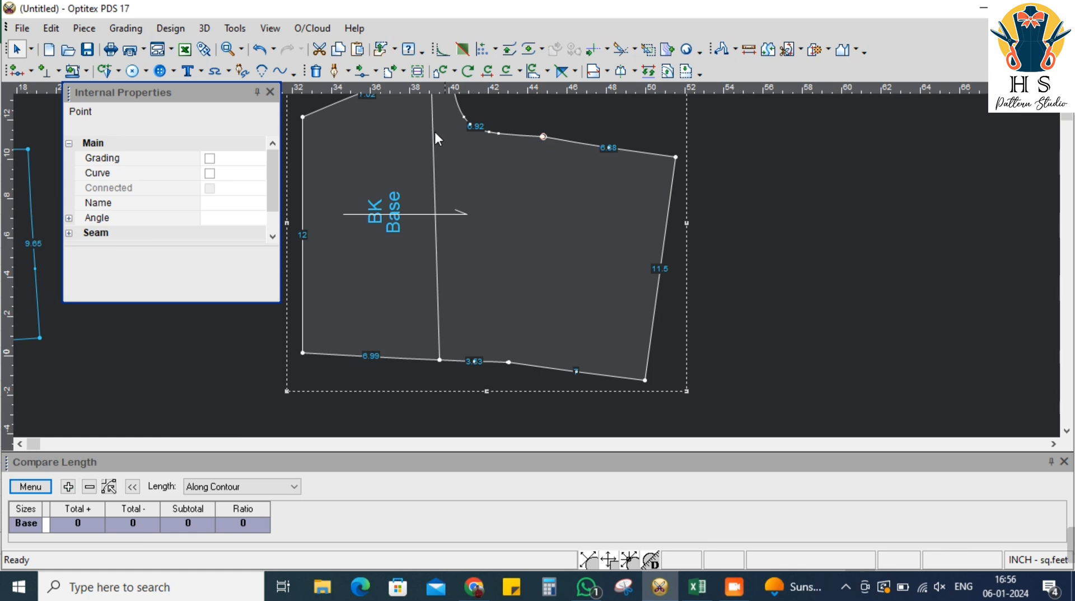
click(270, 91)
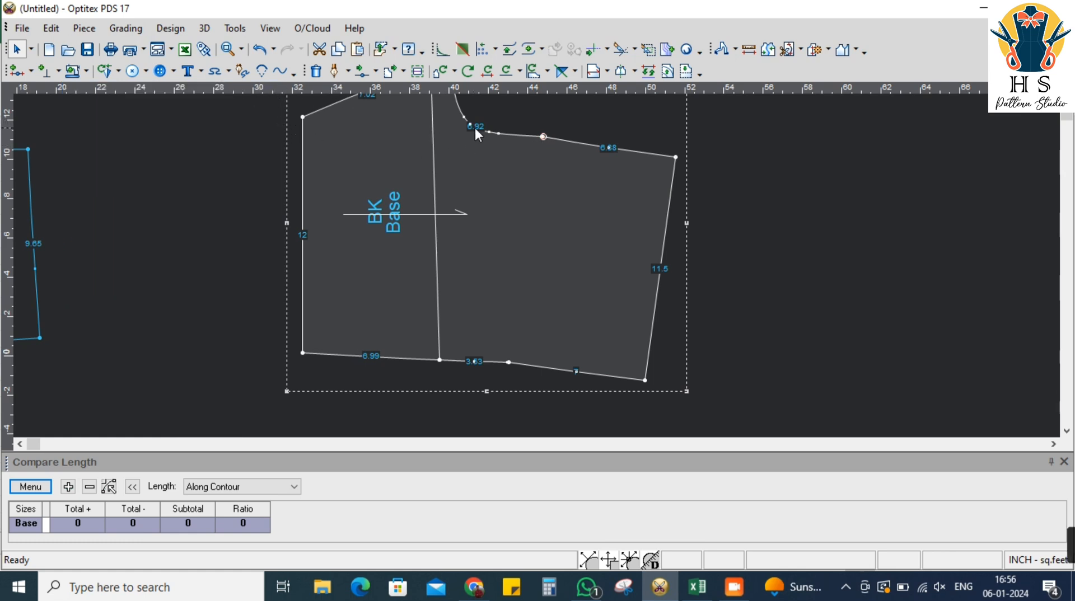
double_click(542, 136)
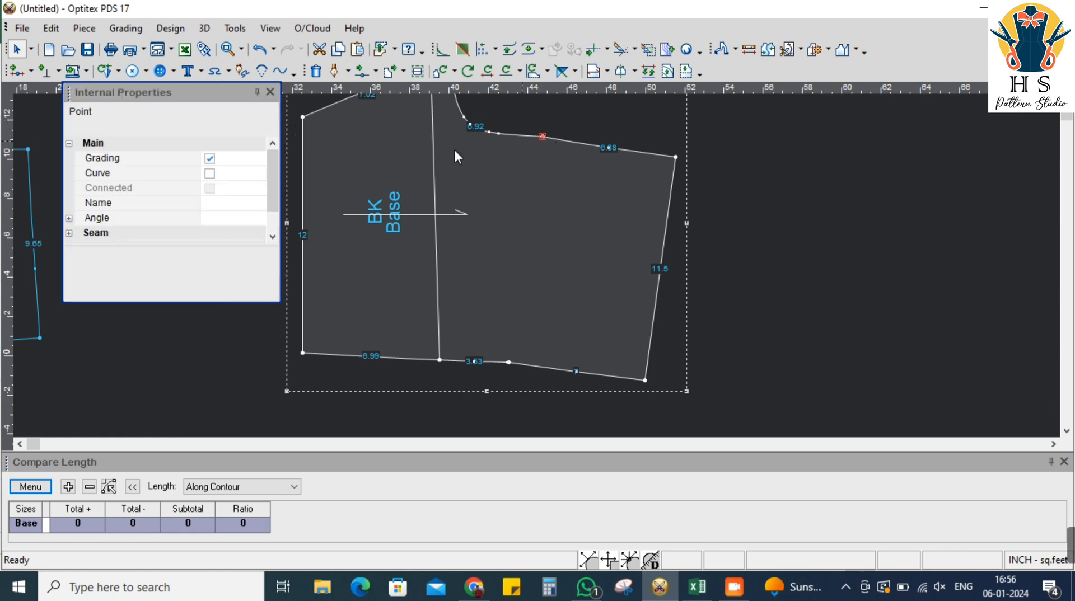
click(210, 173)
click(508, 362)
click(210, 174)
click(209, 173)
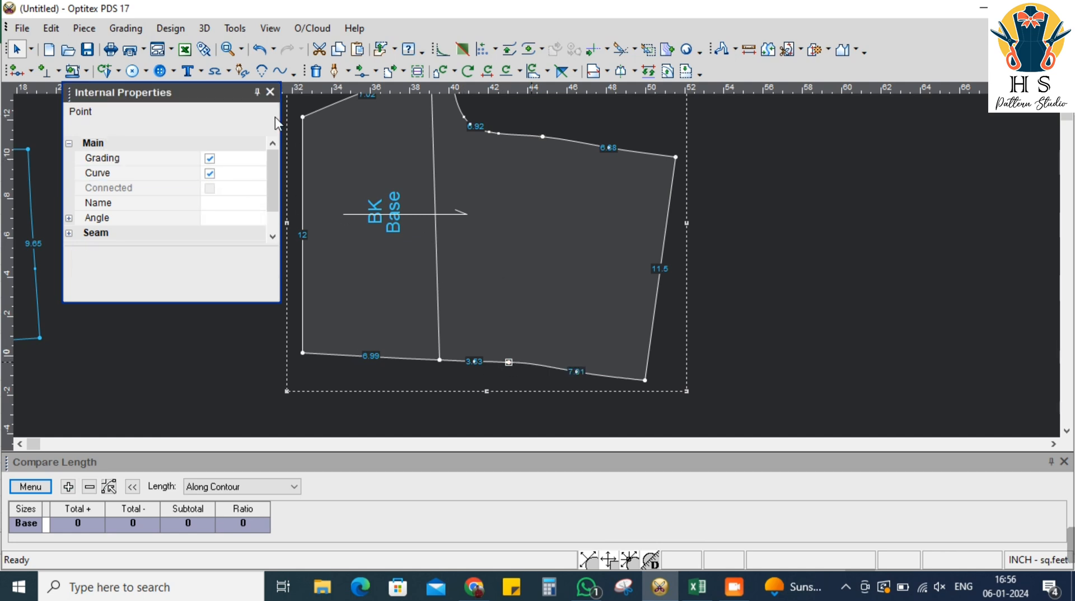
click(270, 92)
scroll(536, 266, up, 2)
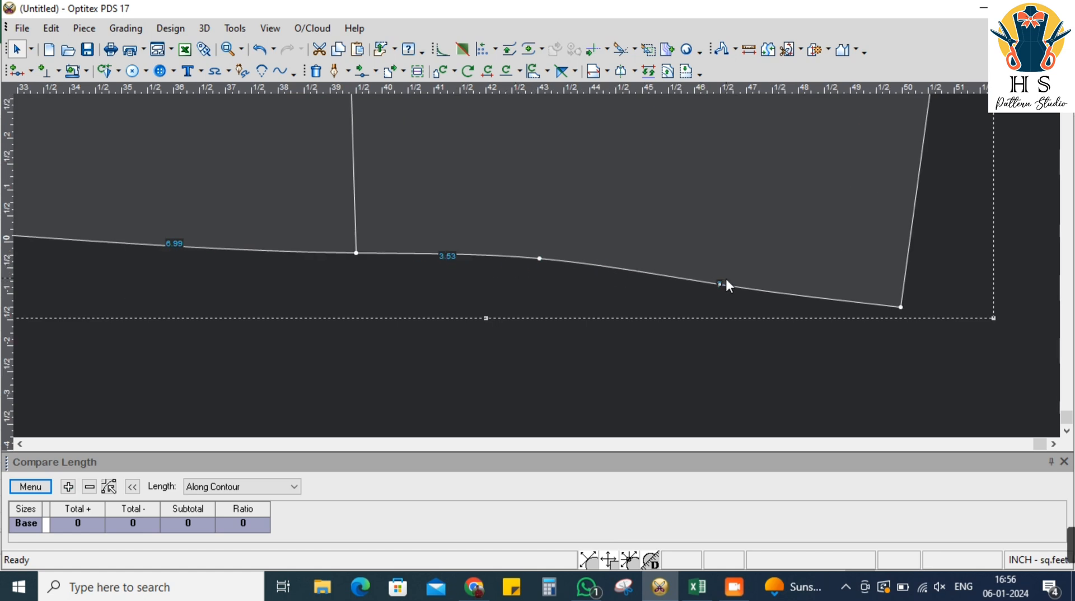
key(Delete)
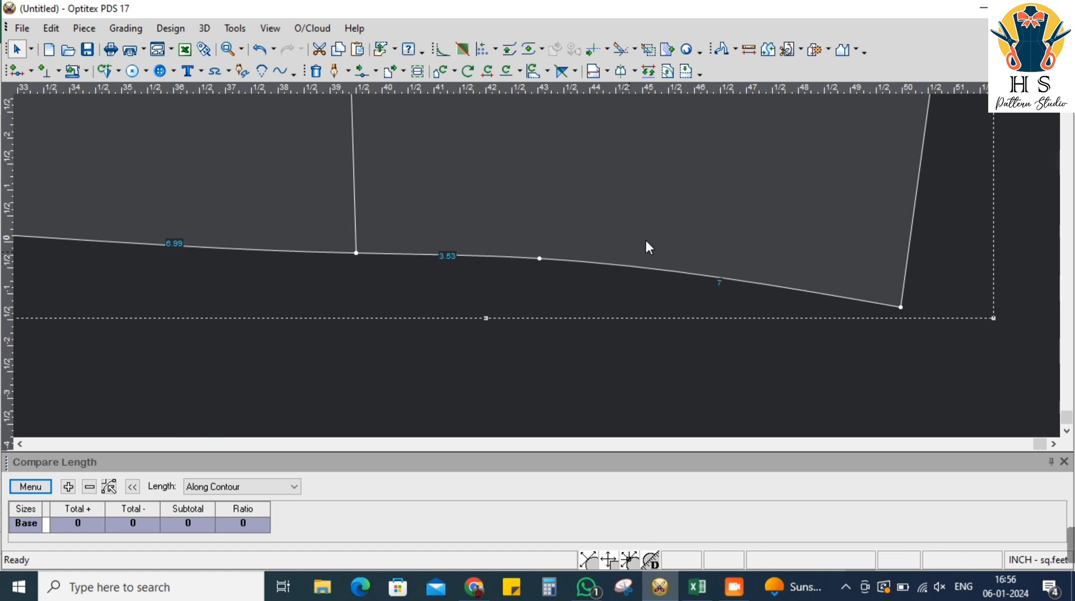
Move BK's centre-back and side-seam hip points together by -0.25 in Y, and leave the move tool
scroll(539, 264, down, 6)
scroll(540, 257, up, 2)
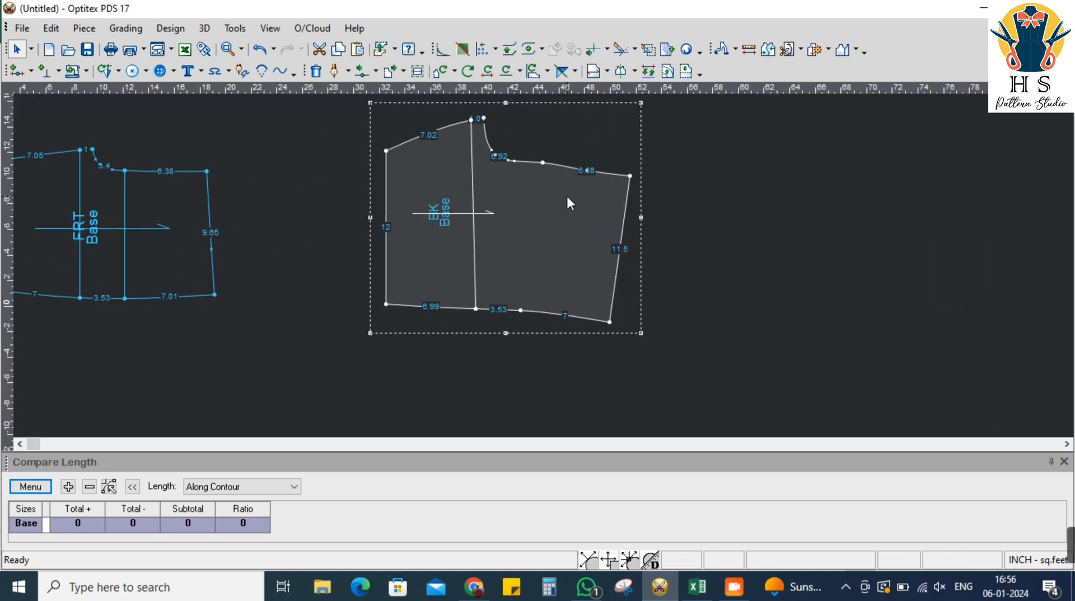
click(375, 71)
click(405, 192)
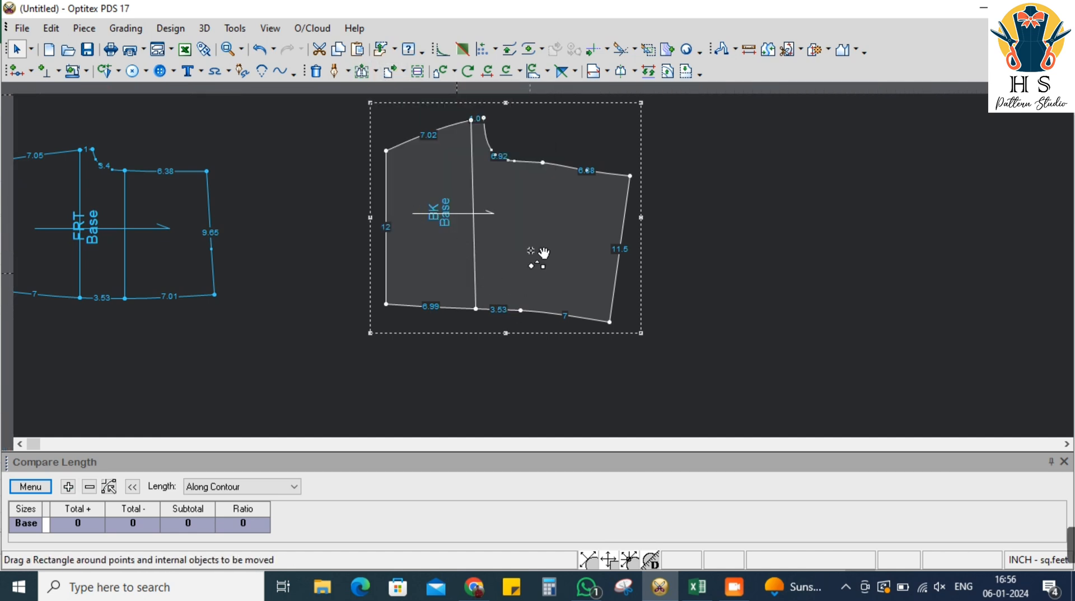
drag(560, 142, 515, 319)
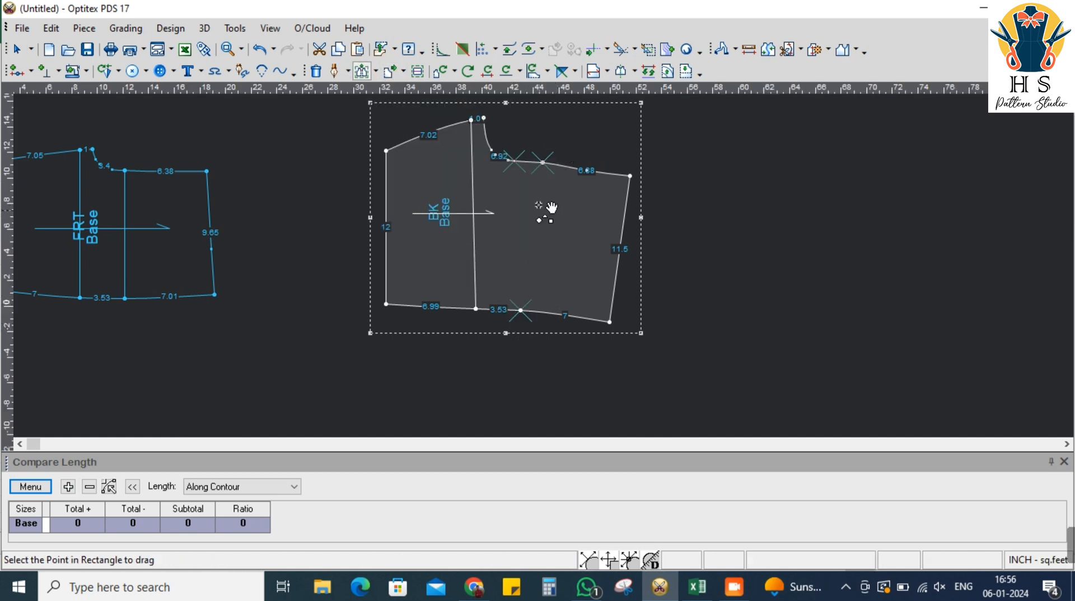
click(543, 162)
click(542, 162)
drag(323, 198, 1, 245)
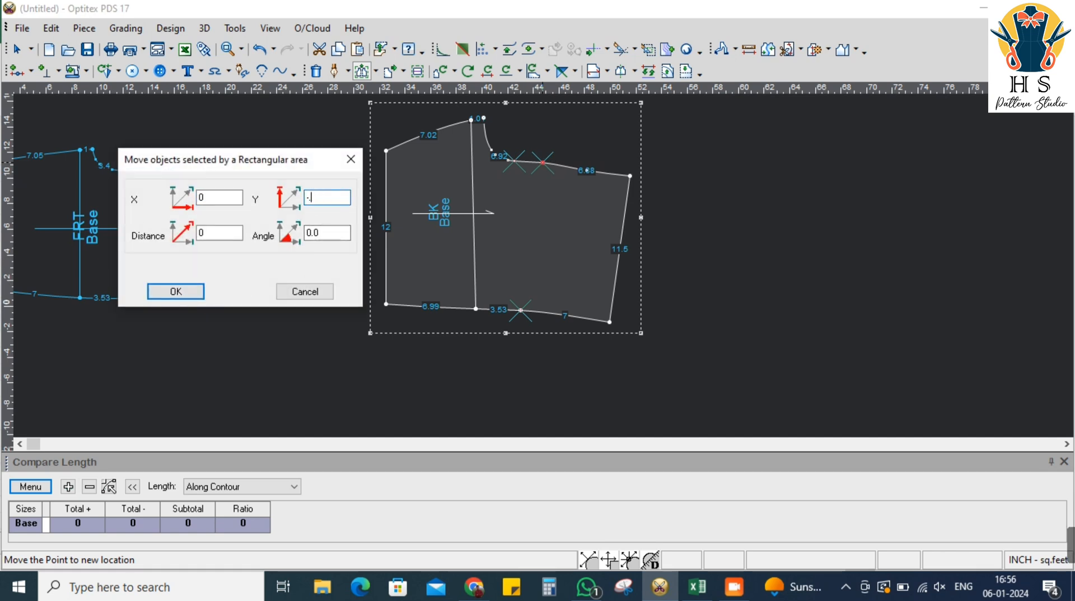
text(-.25)
key(Return)
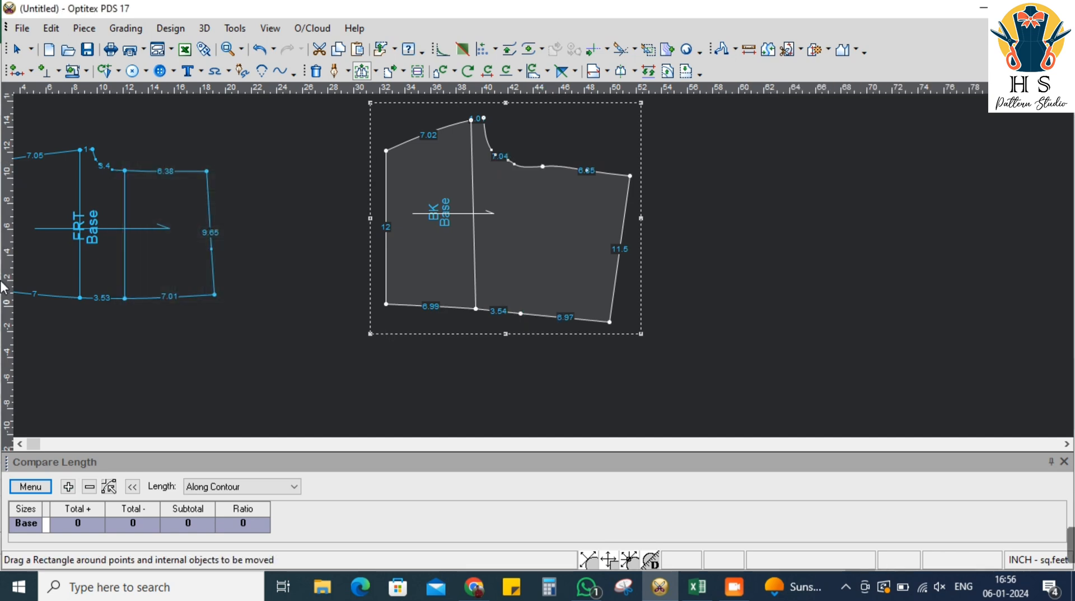
scroll(536, 269, up, 4)
scroll(536, 262, down, 3)
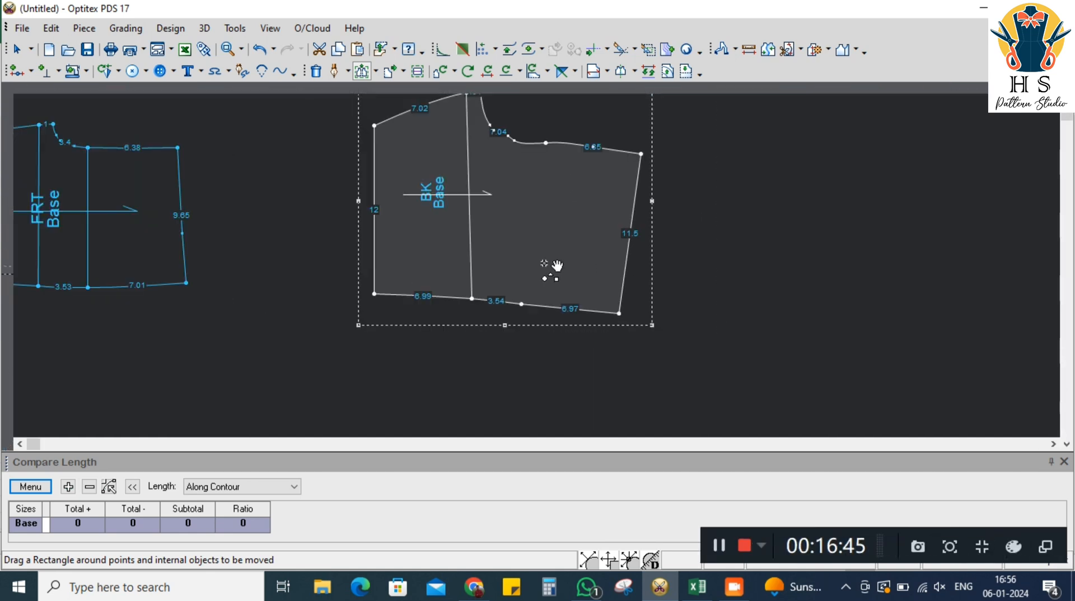
right_click(723, 161)
click(756, 167)
Delete the extra points beside the centre-back hip point on the BK rise, and hide the segment lengths
scroll(498, 273, up, 3)
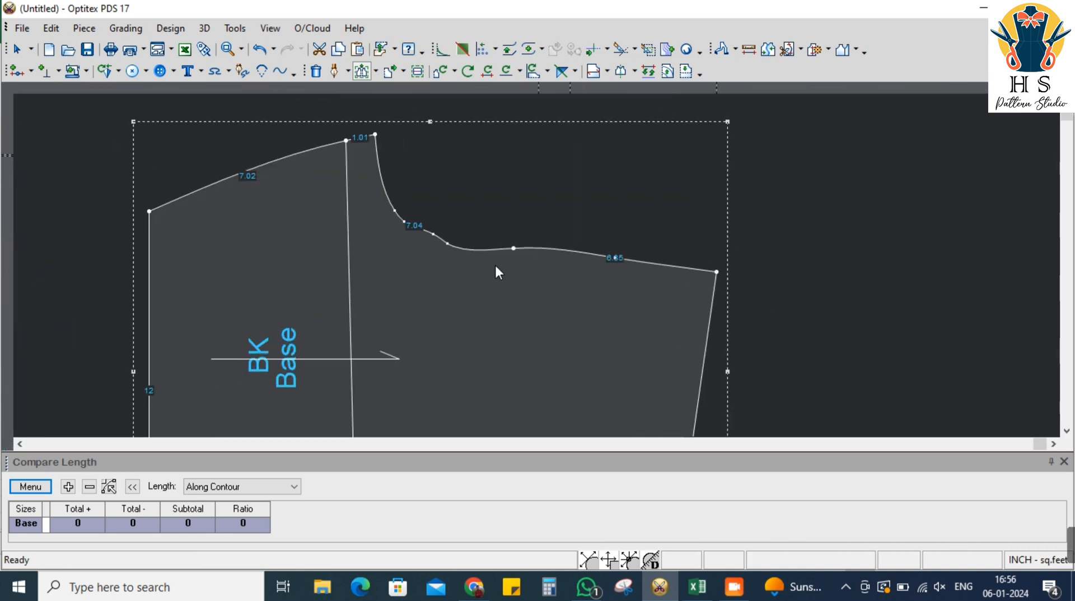
key(Delete)
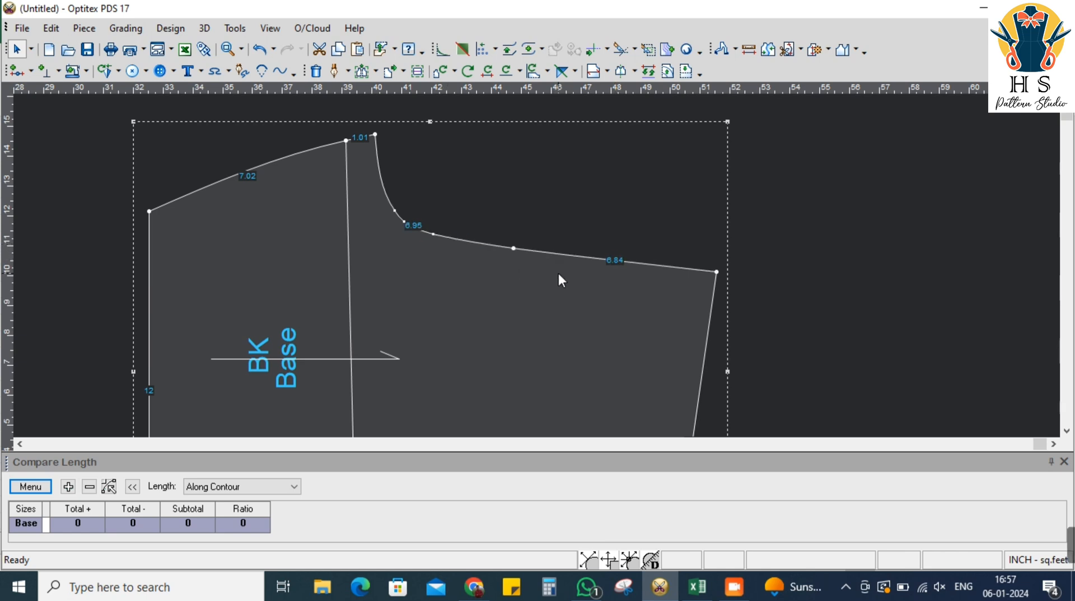
key(F7)
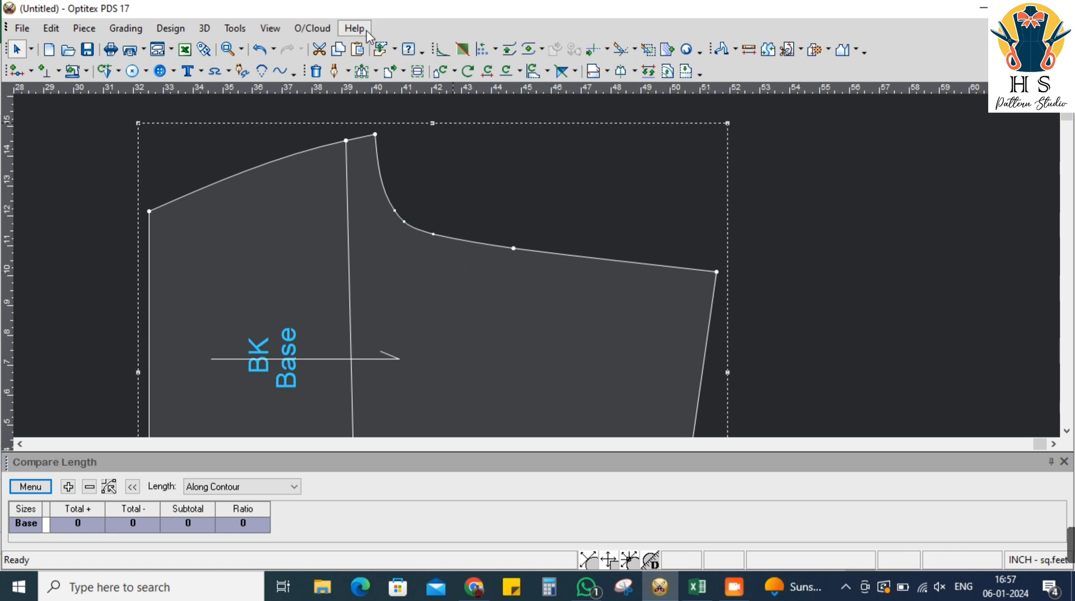
Slide the curve point between BK's crotch curve and the centre-back hip point along the rise towards the hip
click(375, 71)
click(395, 96)
scroll(541, 271, down, 1)
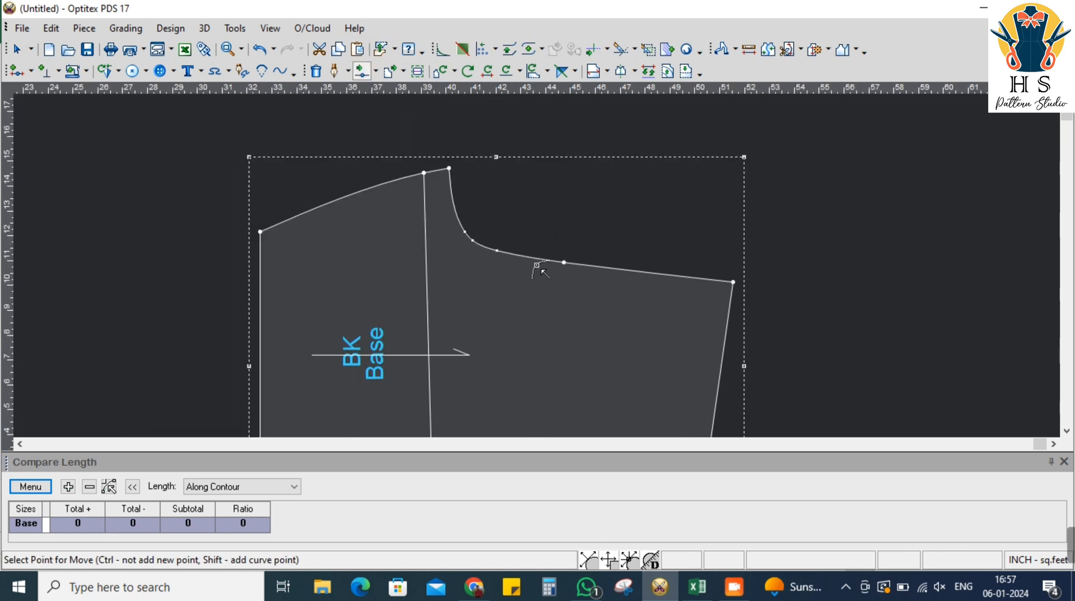
scroll(540, 269, up, 4)
click(405, 216)
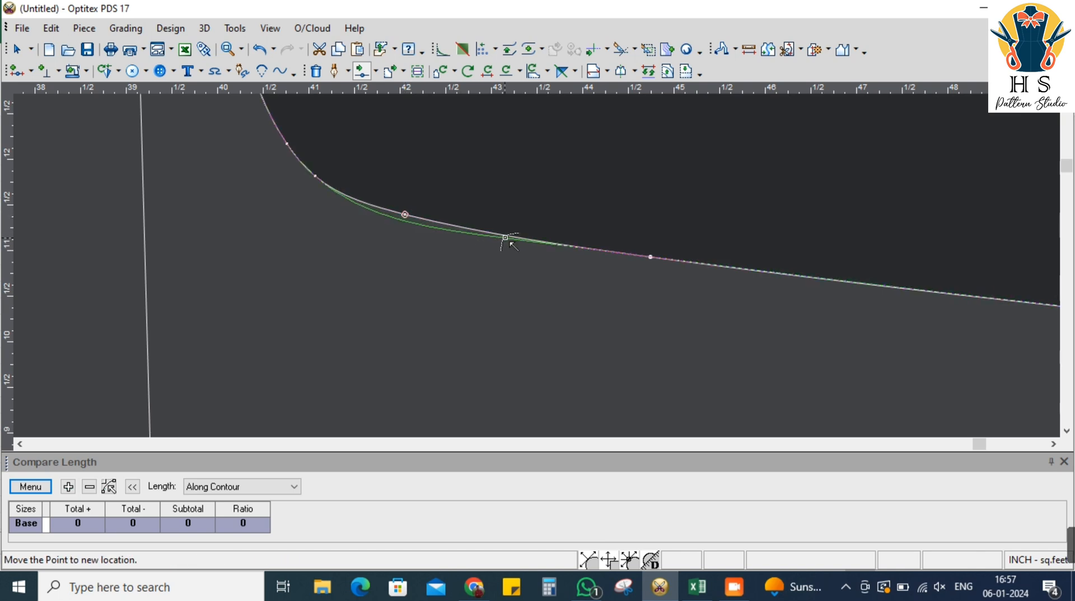
click(507, 238)
click(823, 395)
scroll(501, 271, down, 3)
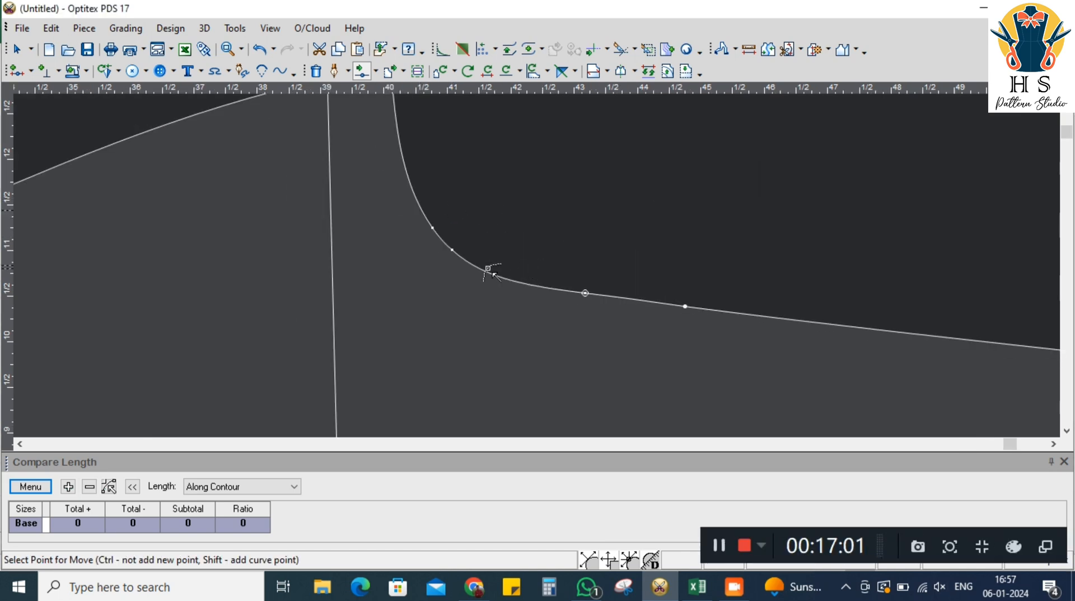
Add a curve point on the upper part of BK's crotch curve and move it towards the crotch tip
scroll(528, 227, up, 3)
click(502, 217)
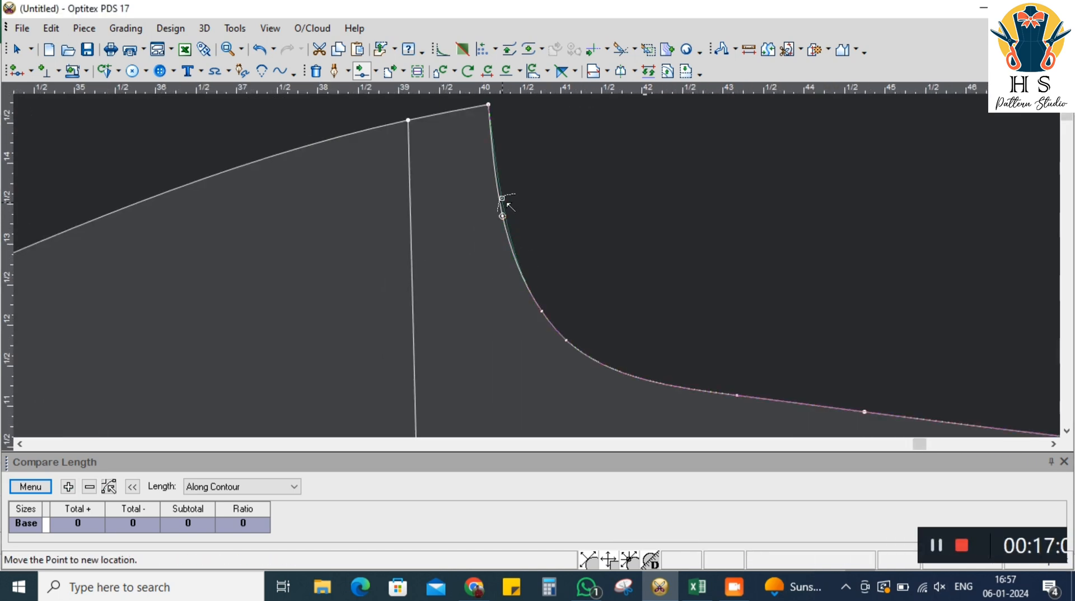
click(496, 180)
click(824, 398)
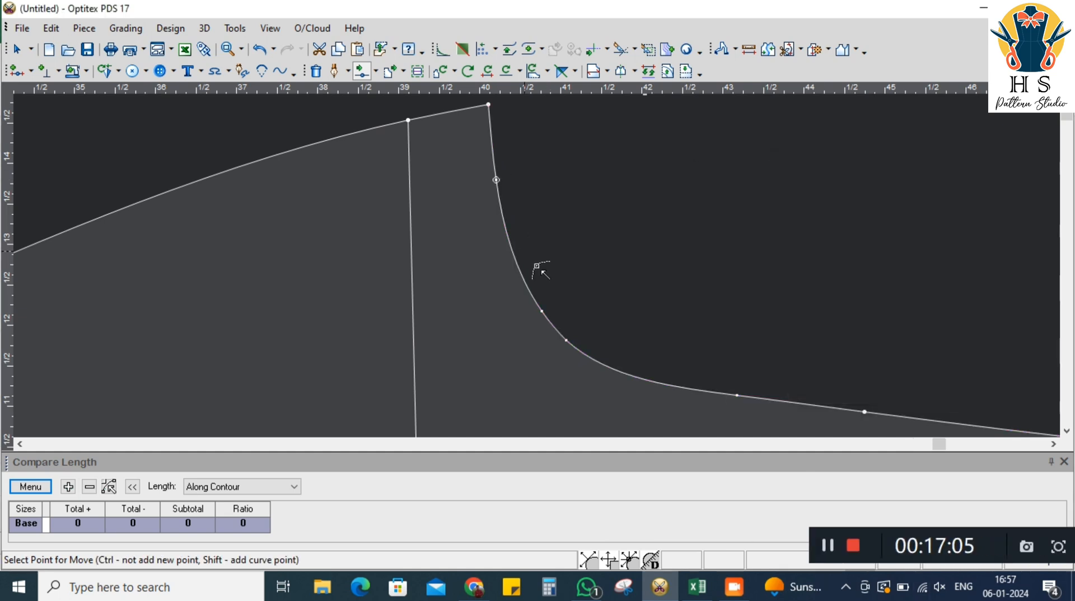
scroll(537, 268, down, 3)
Move the upper of the two middle crotch-curve points of BK up the curve towards the crotch tip
scroll(541, 272, up, 2)
click(522, 220)
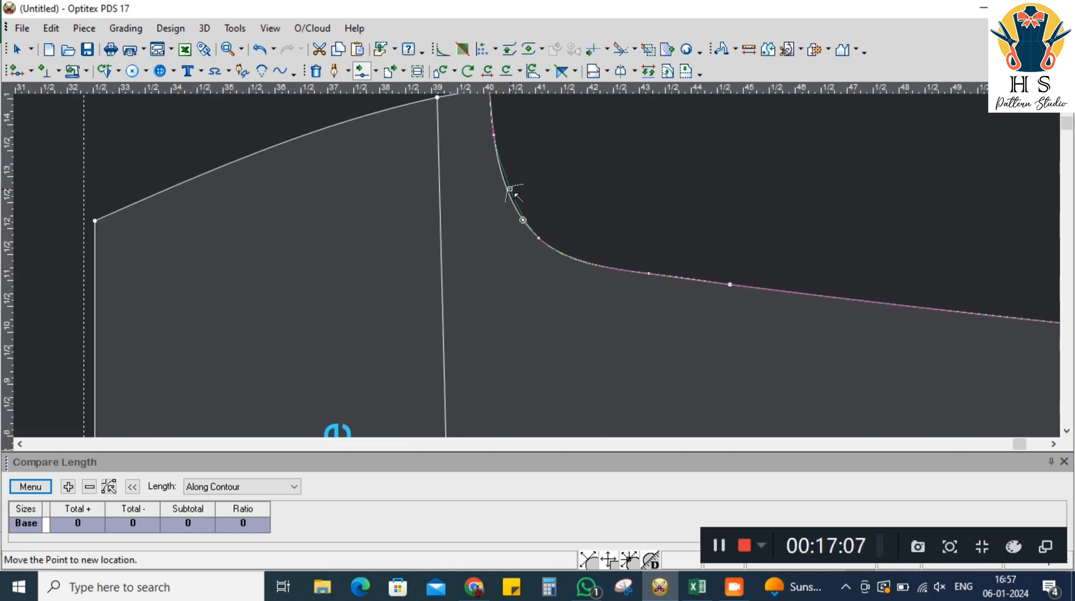
click(512, 200)
click(821, 395)
scroll(536, 275, down, 3)
Move the lower middle crotch-curve point of BK slightly along the curve towards the hip
scroll(535, 273, up, 3)
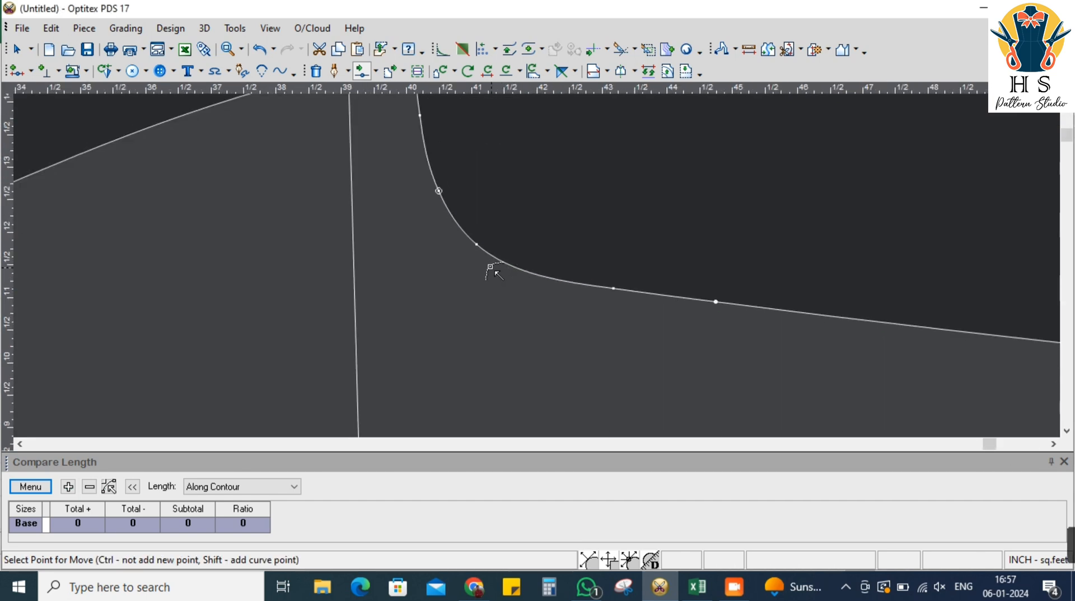
click(479, 250)
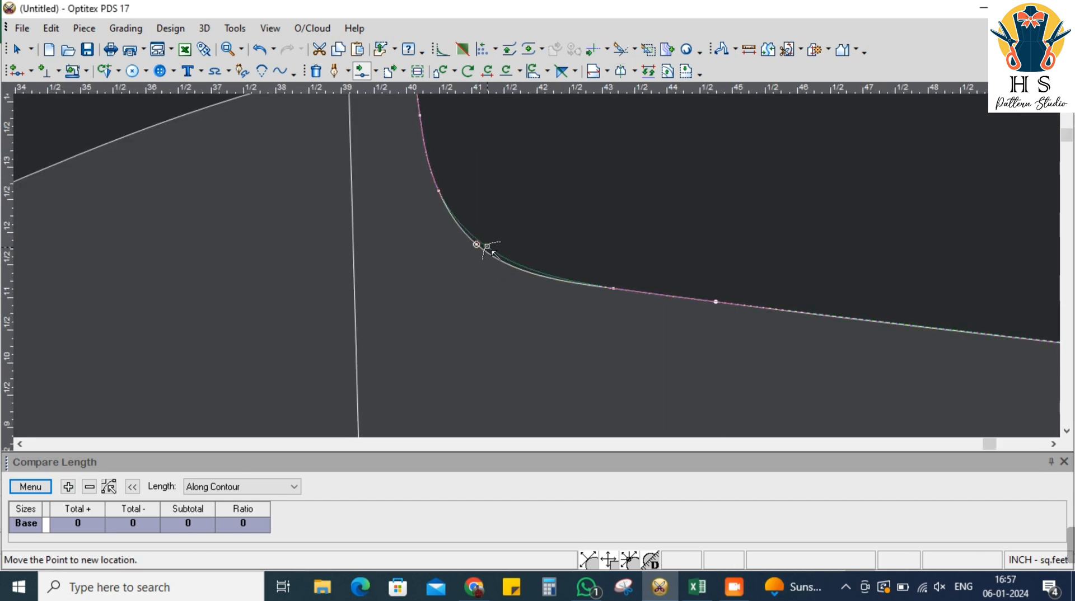
click(492, 253)
click(823, 396)
scroll(542, 269, down, 3)
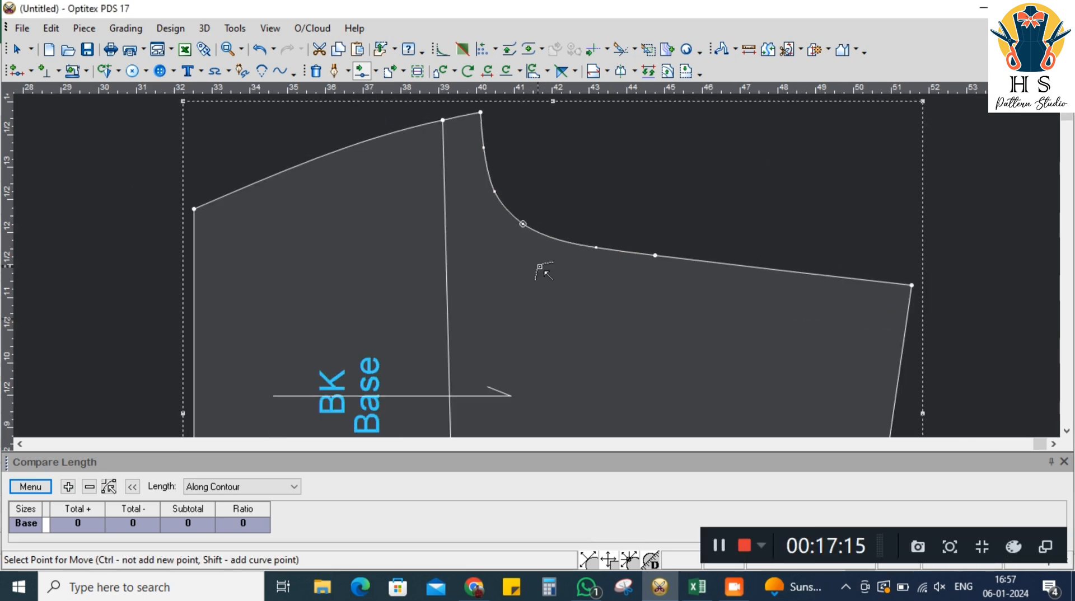
Move the curve point nearest BK's centre-back hip point slightly back towards the crotch curve
scroll(541, 262, up, 3)
scroll(540, 259, up, 1)
click(627, 234)
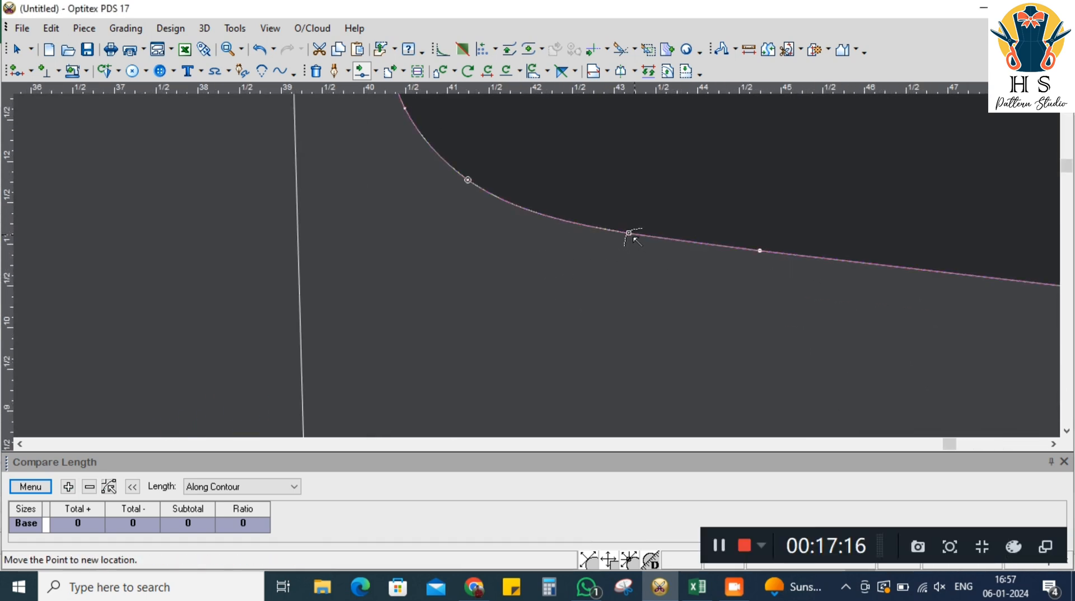
click(598, 226)
click(823, 396)
scroll(540, 269, down, 4)
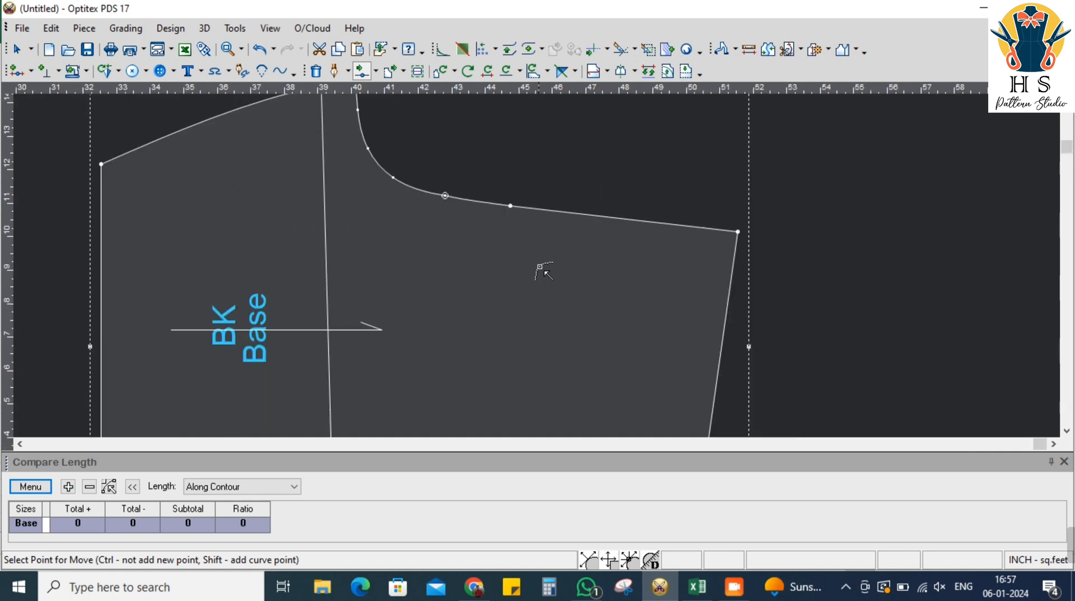
Add a curve point midway between BK's centre-back hip and waist points and shift it slightly outward to smooth the rise
scroll(560, 278, down, 1)
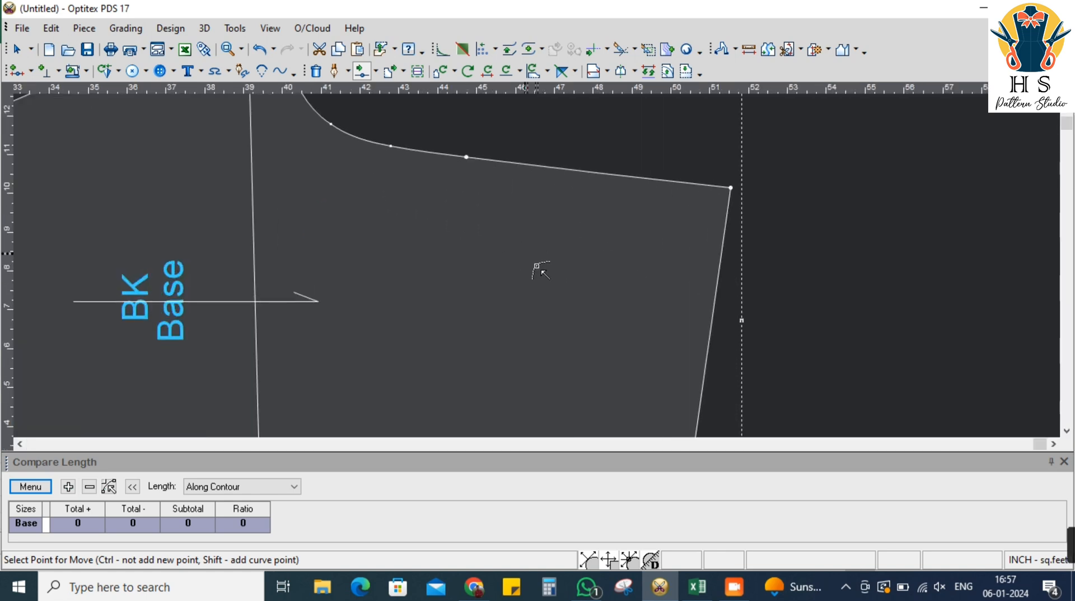
scroll(540, 272, down, 3)
scroll(539, 267, up, 1)
scroll(541, 272, up, 5)
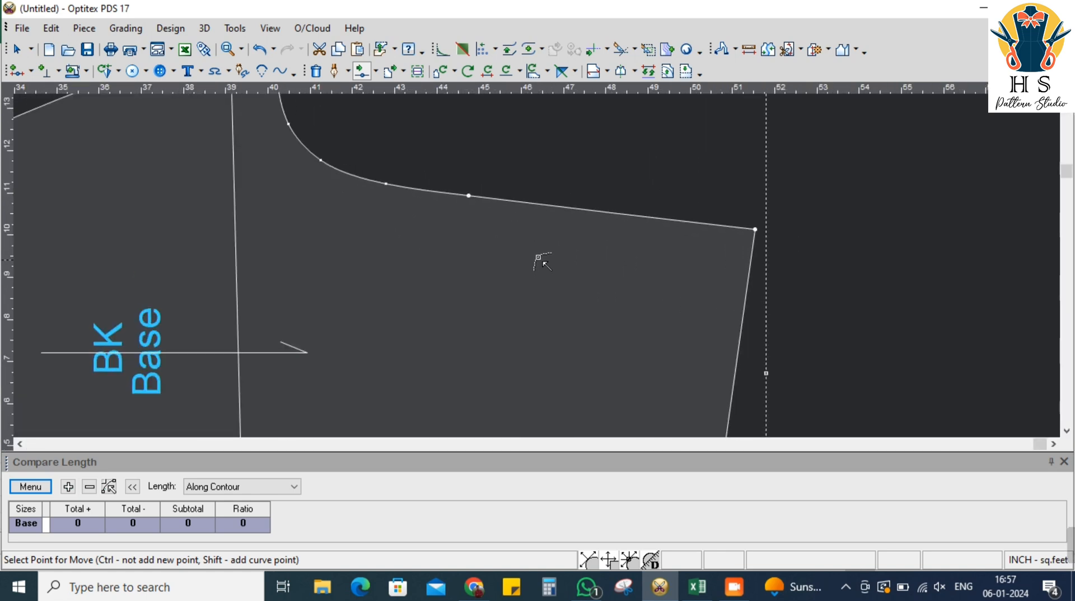
click(649, 210)
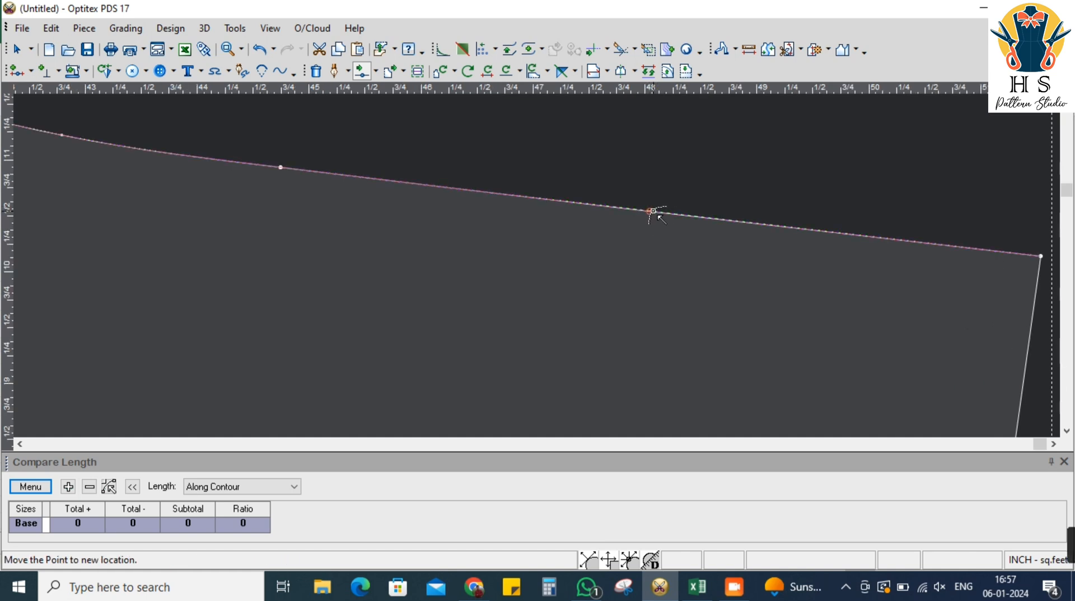
click(663, 209)
click(824, 395)
scroll(537, 268, down, 4)
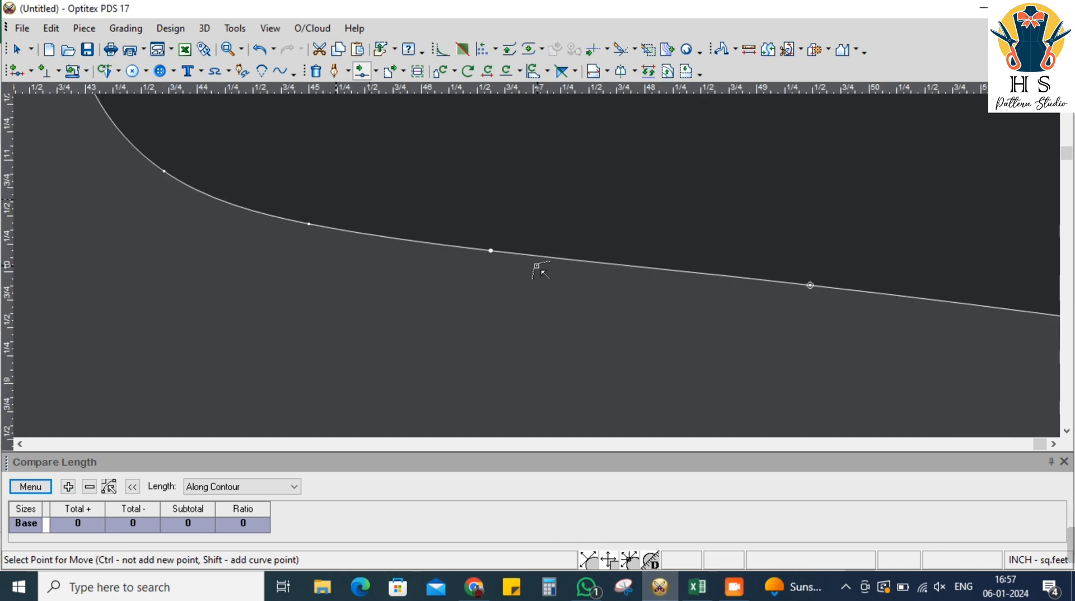
Readjust the curve point beside BK's centre-back hip point slightly towards the hip, and leave the Move Point tool
scroll(533, 268, up, 1)
scroll(511, 256, down, 2)
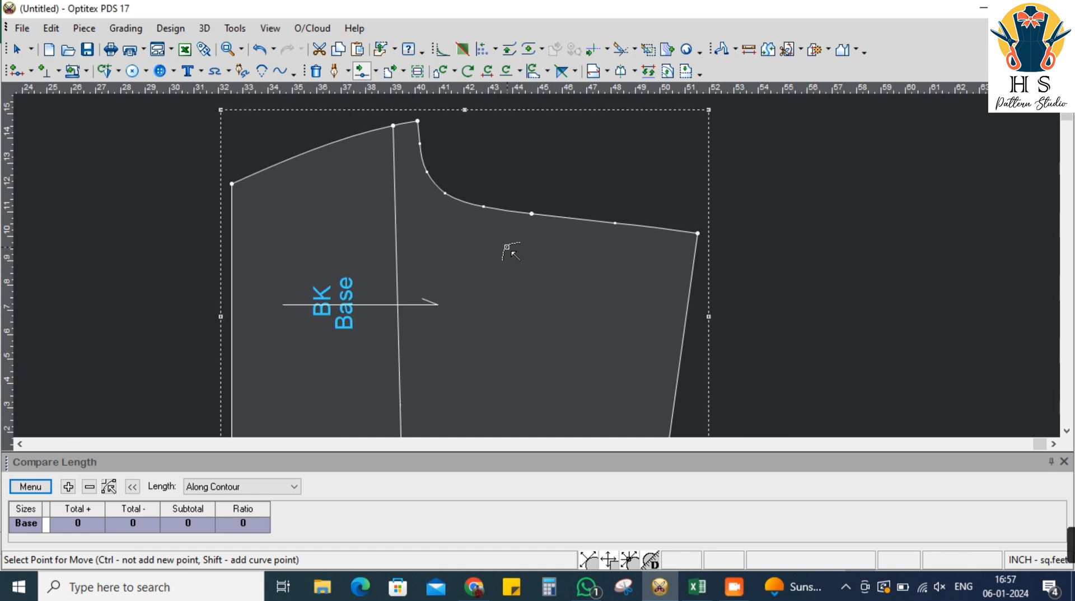
scroll(537, 269, up, 5)
click(497, 212)
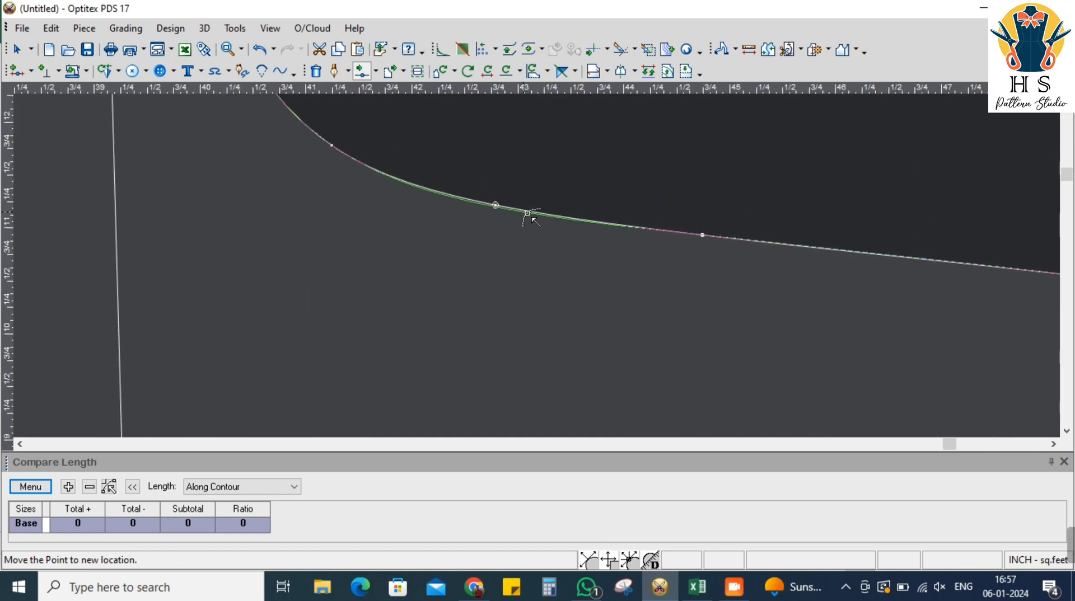
click(531, 213)
click(824, 395)
scroll(538, 271, down, 3)
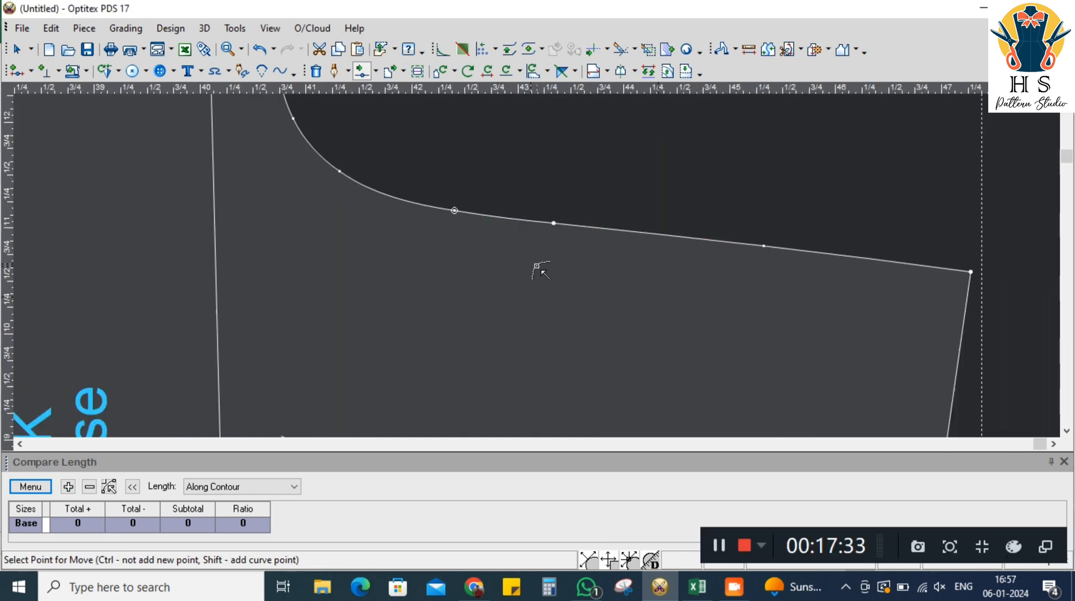
scroll(536, 279, down, 1)
right_click(703, 192)
click(715, 198)
Select BK's rise from the crotch tip to the centre-back waist and add it to the length comparison
click(429, 137)
shift+click(710, 248)
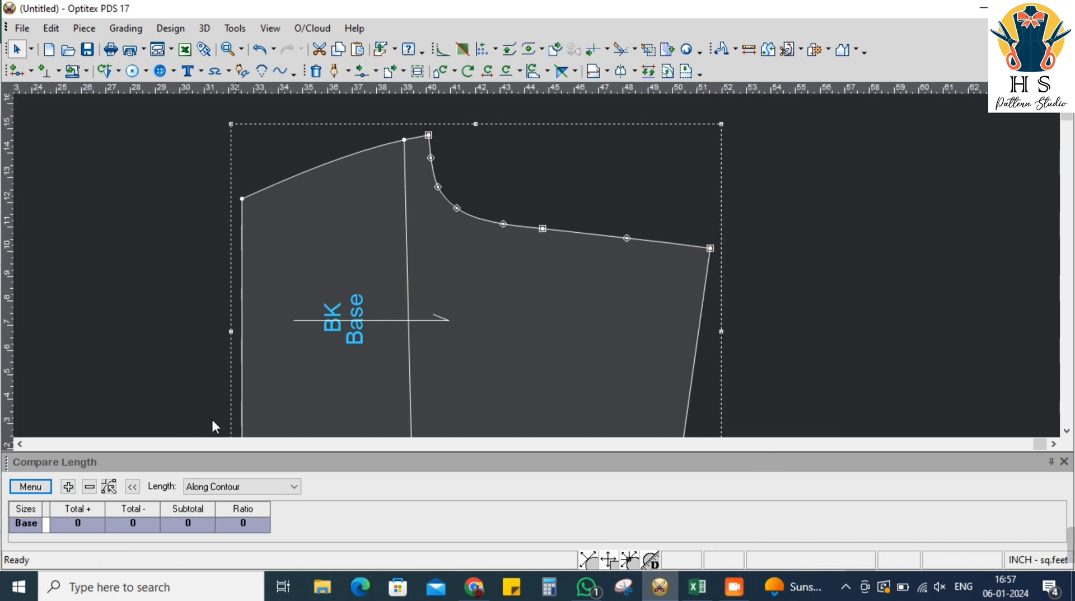
click(30, 487)
click(75, 507)
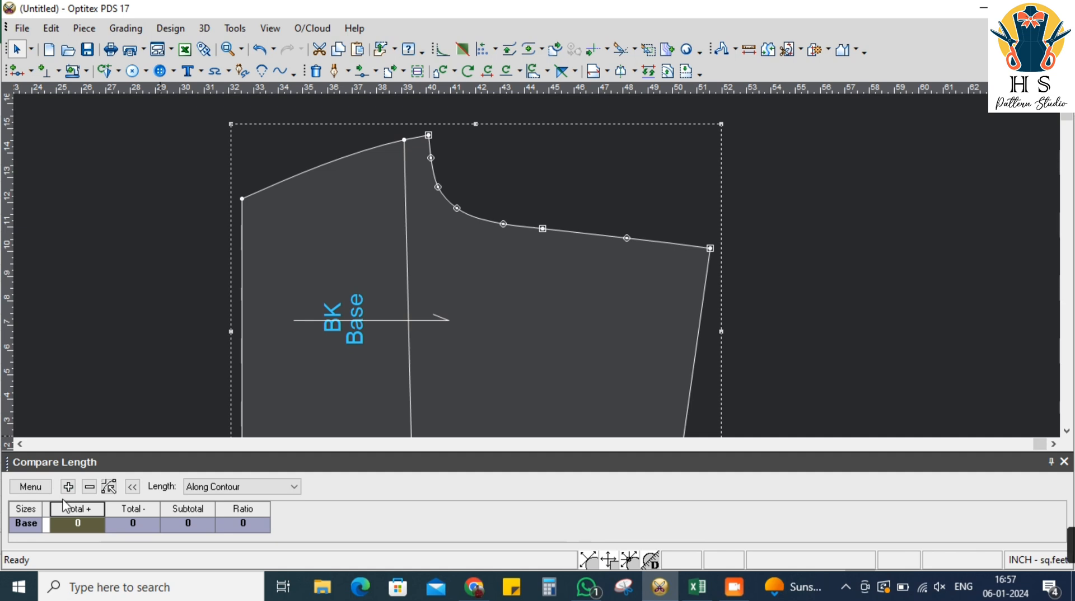
click(67, 487)
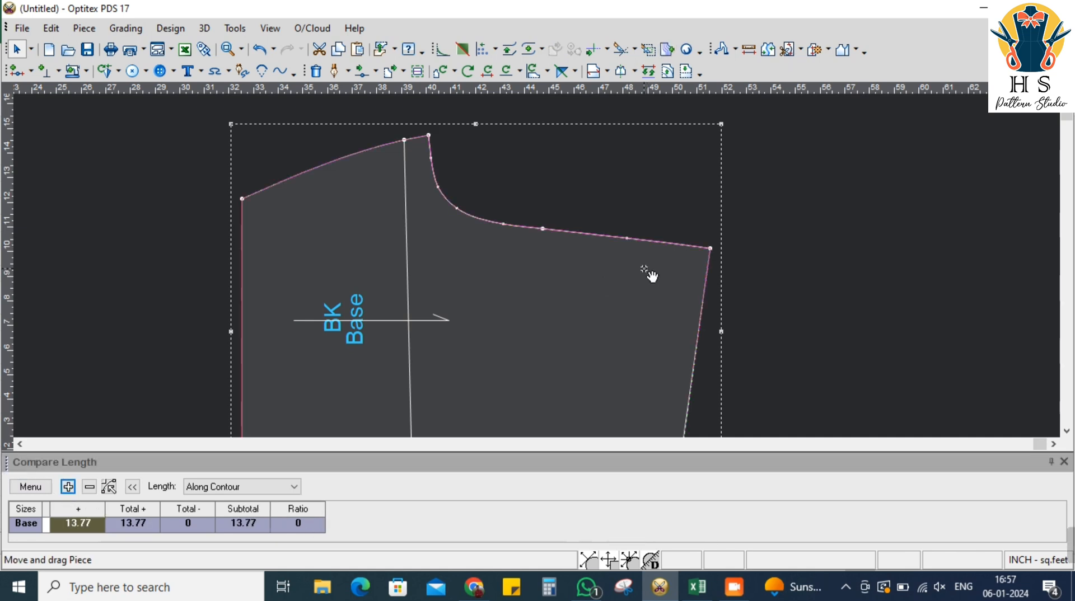
Move BK's centre-back waist point by -0.277 in X
scroll(547, 271, down, 2)
scroll(537, 274, up, 2)
scroll(542, 267, down, 1)
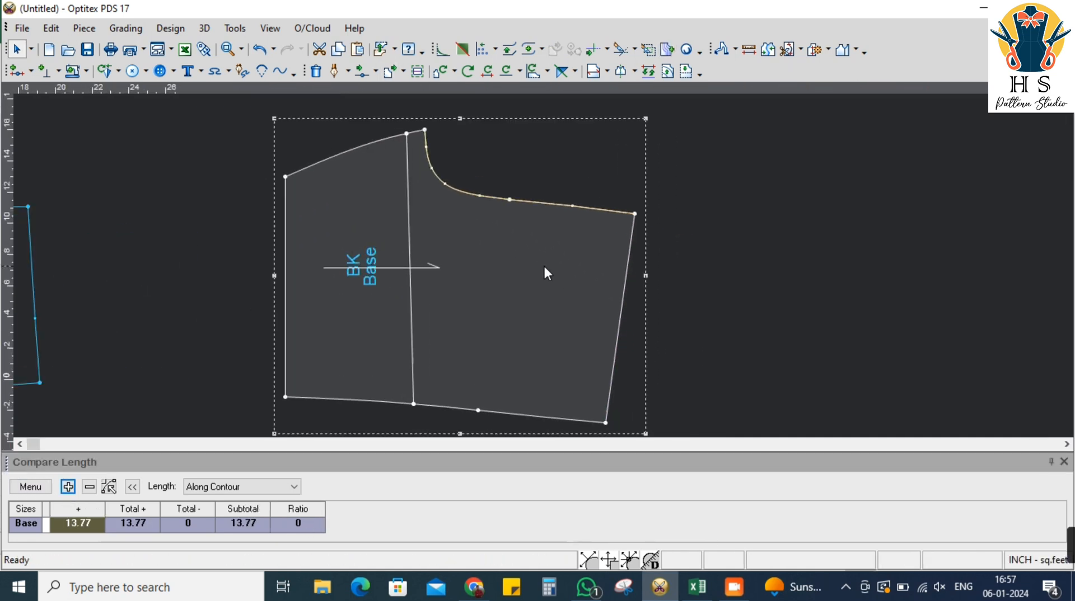
click(379, 76)
click(403, 190)
drag(693, 184, 624, 238)
click(634, 213)
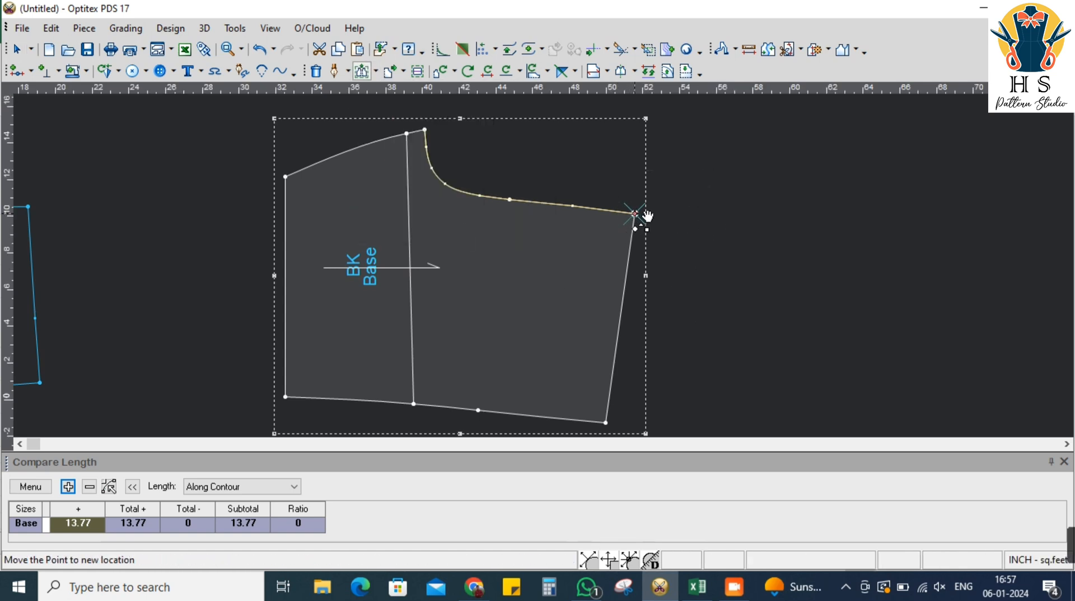
click(647, 214)
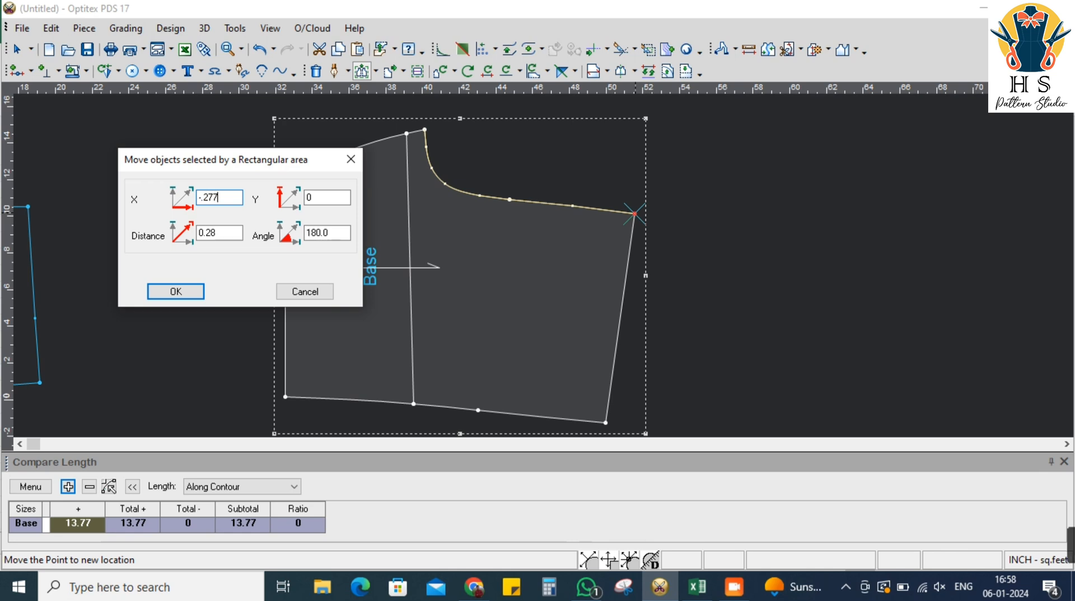
key(Return)
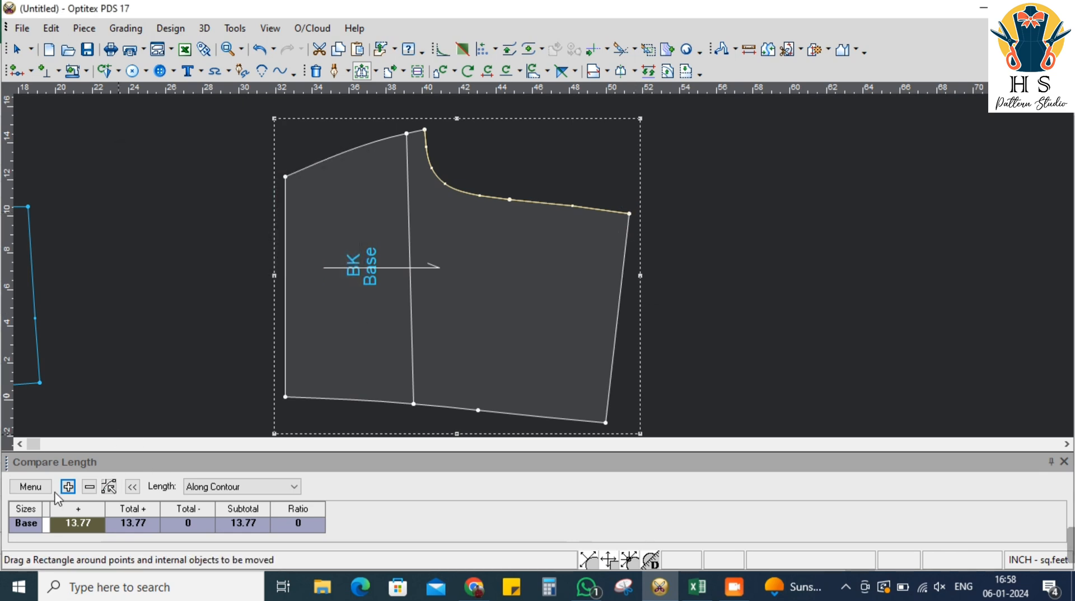
Update the compared length of BK's rise, and leave the area-move tool
click(31, 486)
click(48, 412)
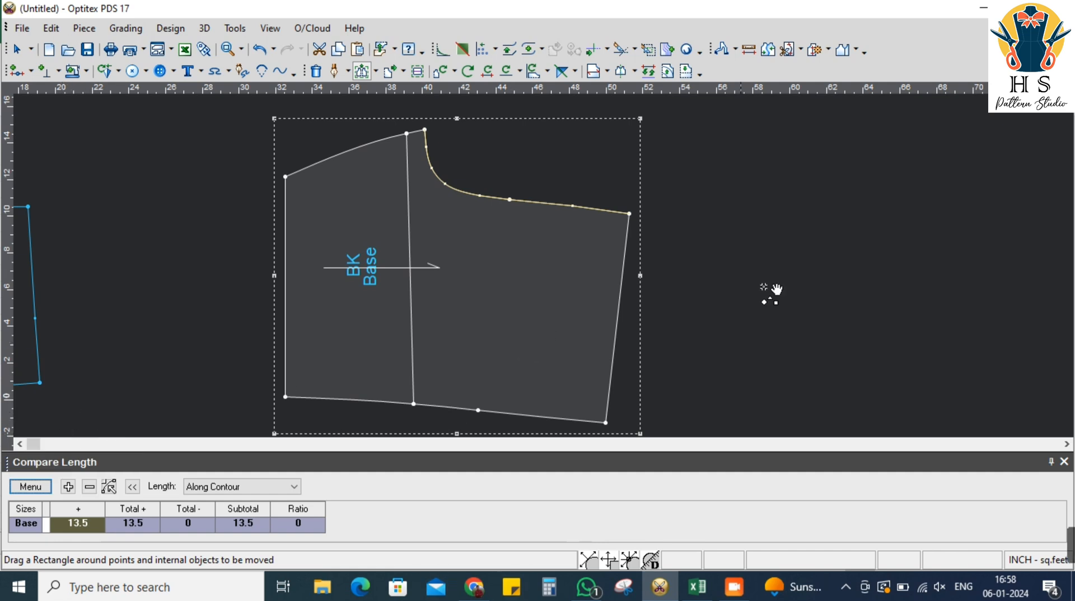
scroll(556, 278, down, 1)
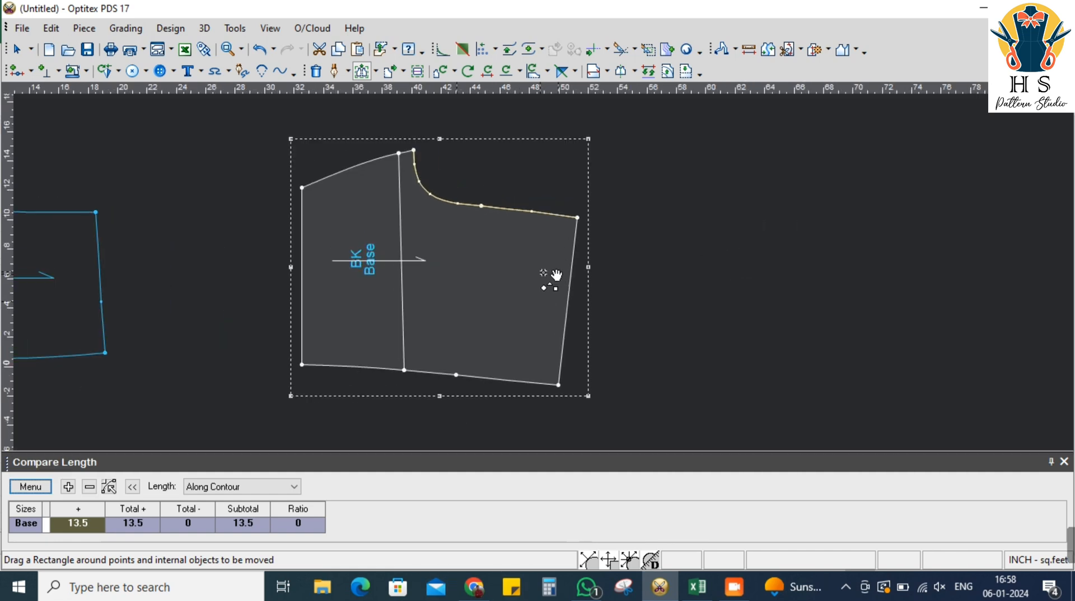
scroll(557, 273, down, 1)
right_click(744, 180)
click(753, 187)
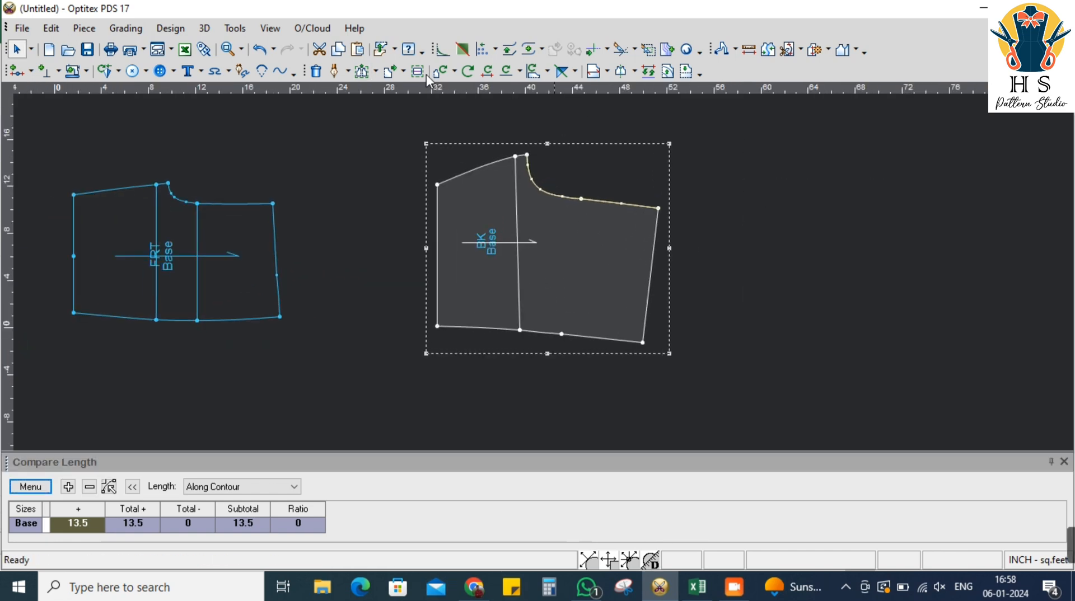
Draw an internal hip line on BK from the centre-back hip point to the side-seam hip point
click(337, 72)
click(581, 199)
click(653, 390)
click(562, 334)
click(823, 395)
right_click(779, 210)
click(830, 213)
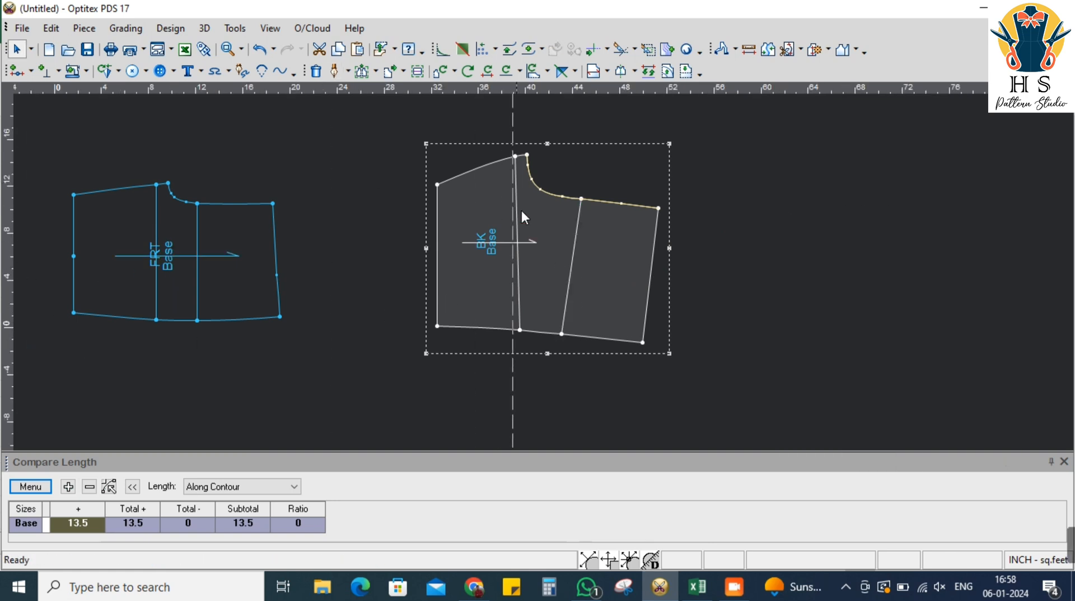
Place a vertical guideline through the inseam end of BK's crotch line, and move the line's side-seam end by -0.4 in X
drag(515, 154, 515, 156)
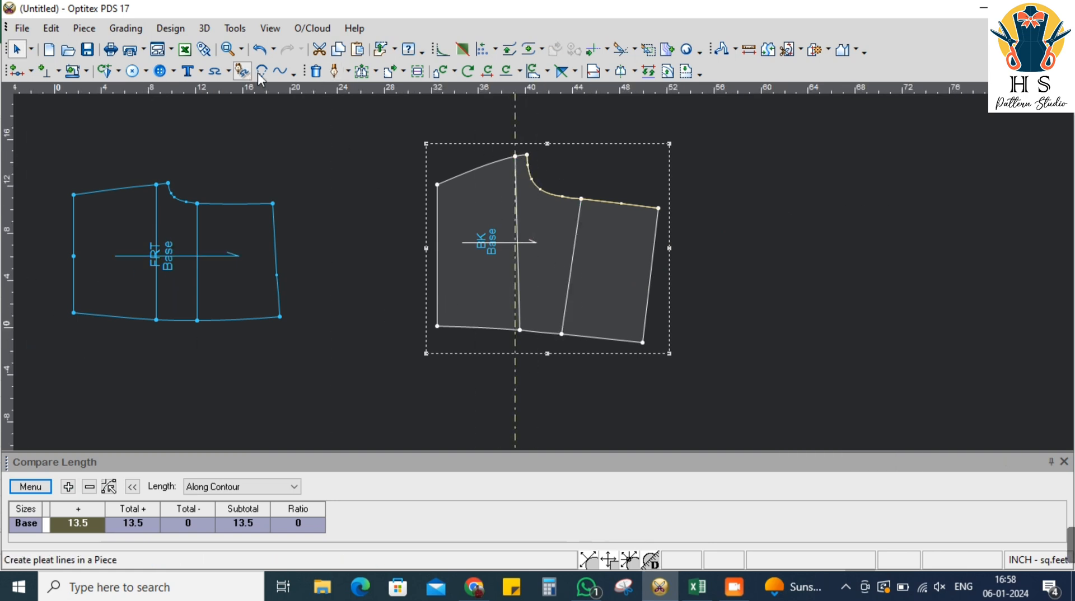
click(362, 71)
drag(506, 319, 537, 343)
click(520, 331)
click(520, 331)
text(-.4)
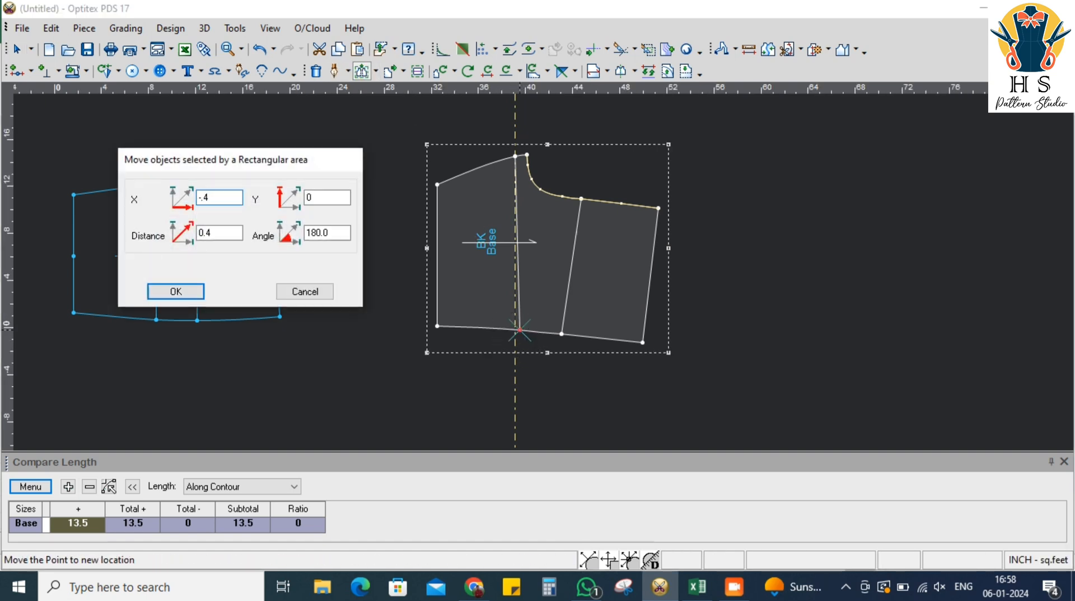
key(Return)
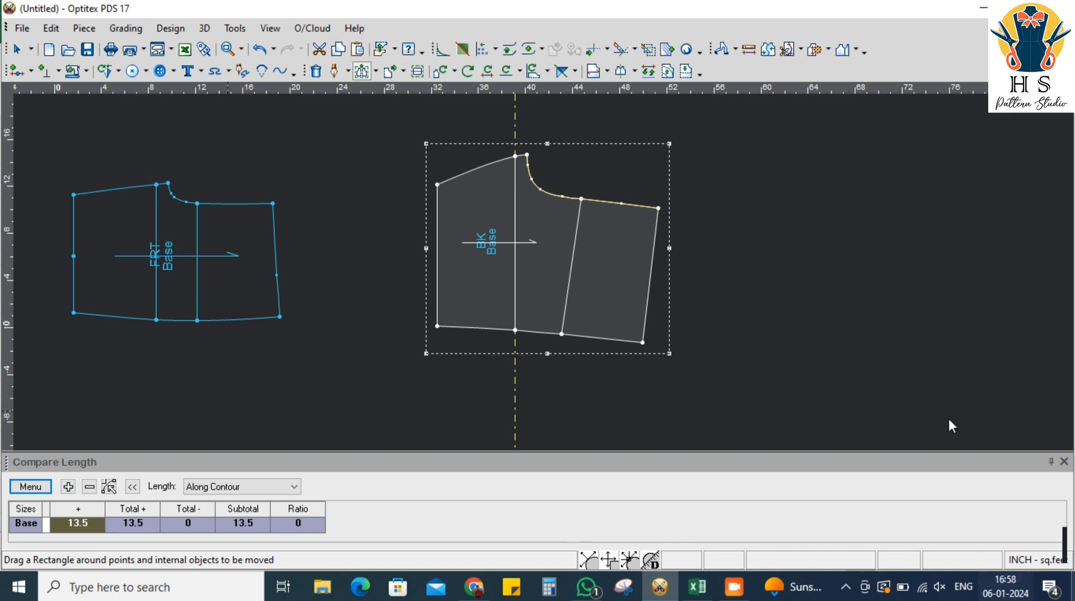
right_click(840, 182)
click(872, 192)
scroll(521, 241, down, 1)
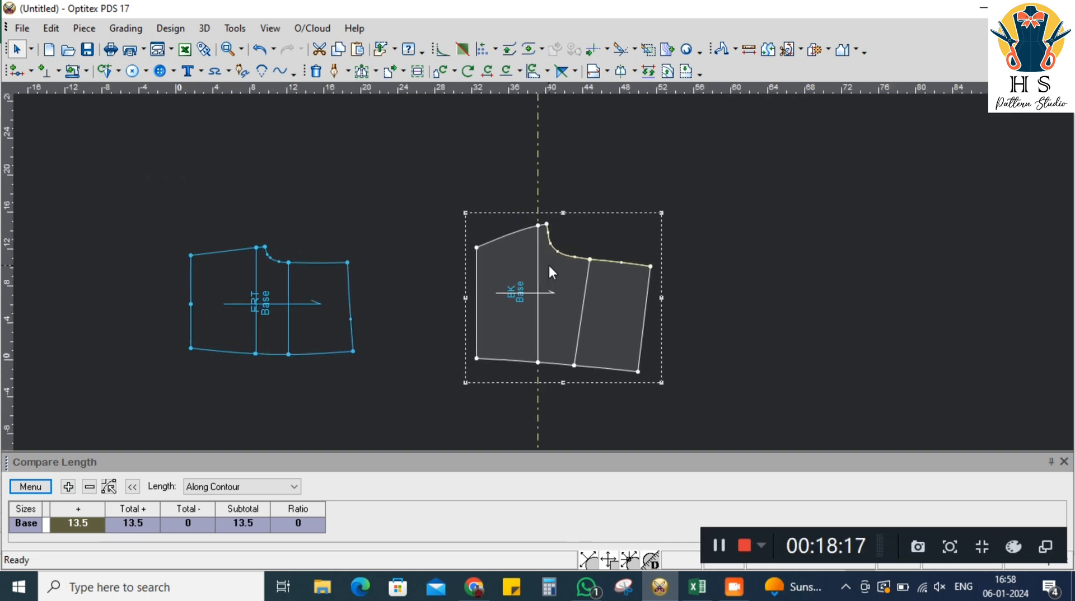
scroll(548, 264, up, 2)
scroll(543, 272, down, 1)
scroll(535, 274, up, 1)
scroll(536, 264, down, 3)
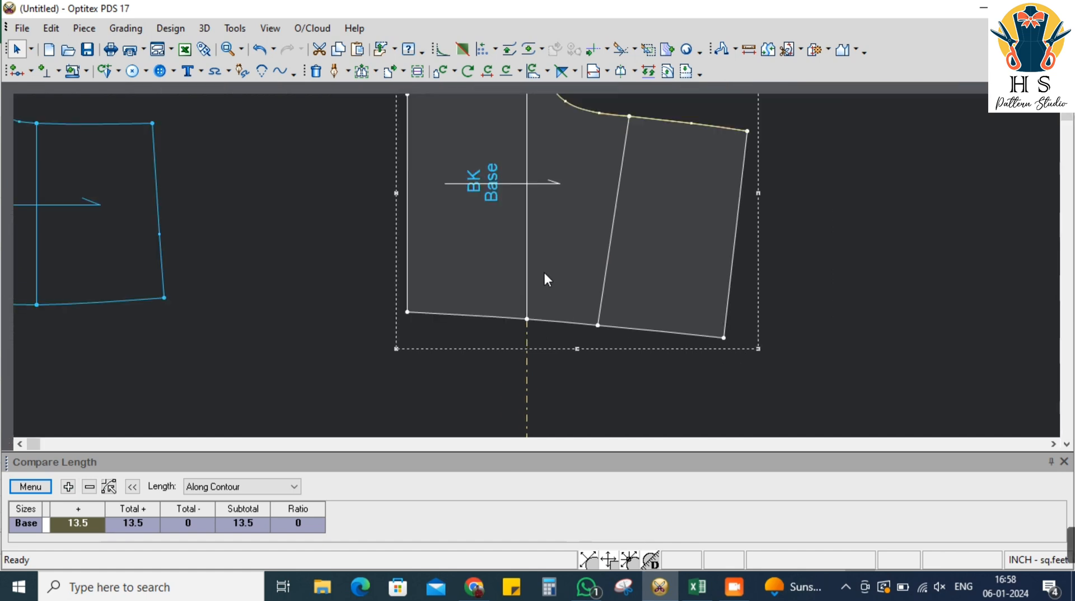
scroll(537, 264, up, 1)
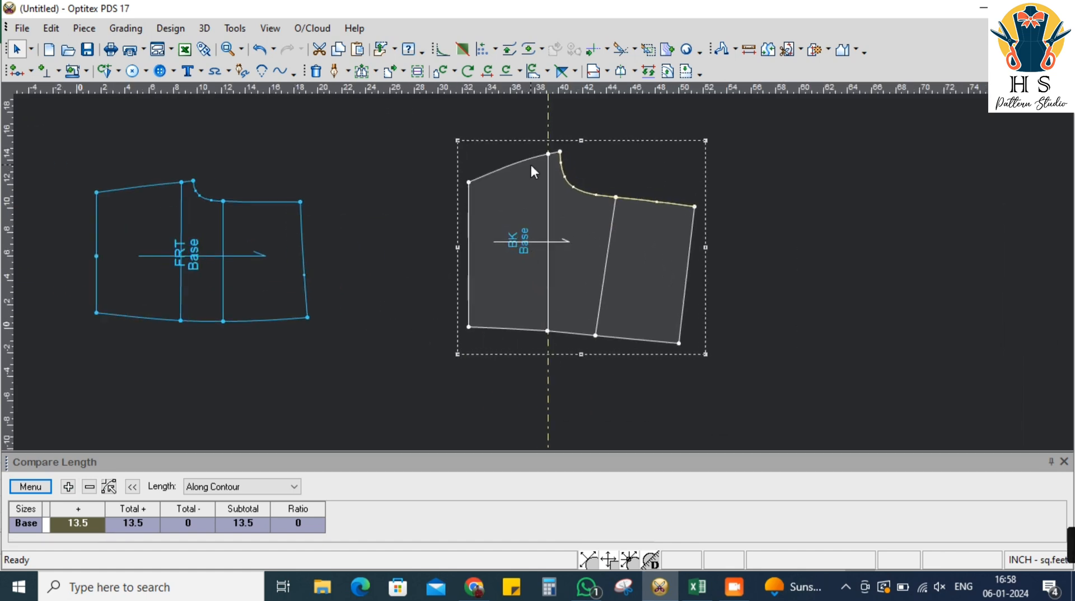
Shift both hem corner points of BK together upward in Y, in two equal small moves
click(361, 70)
drag(414, 141, 504, 360)
click(482, 184)
key(Return)
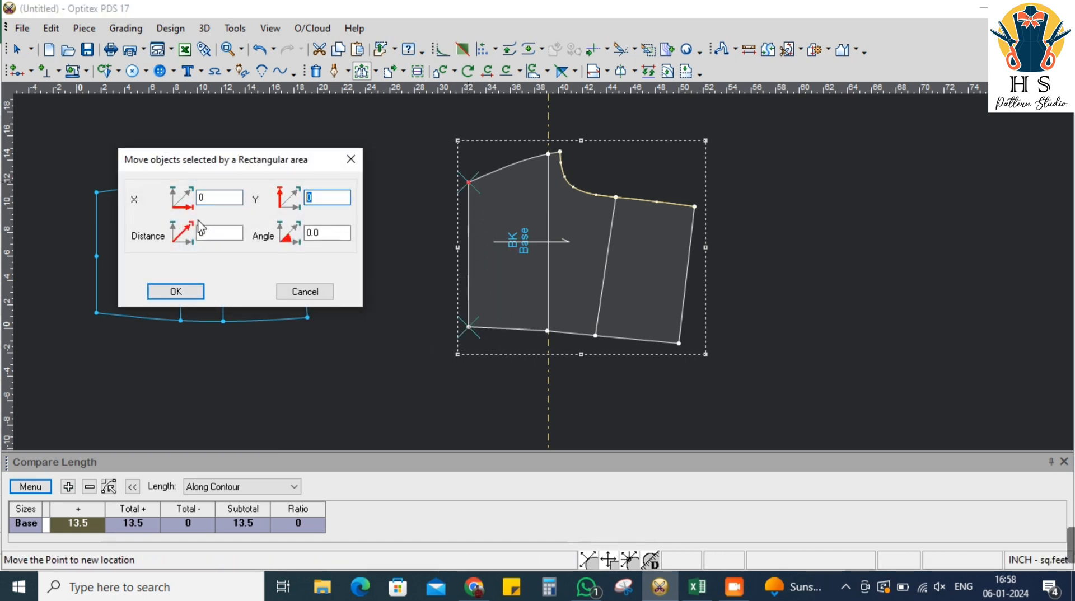
key(Return)
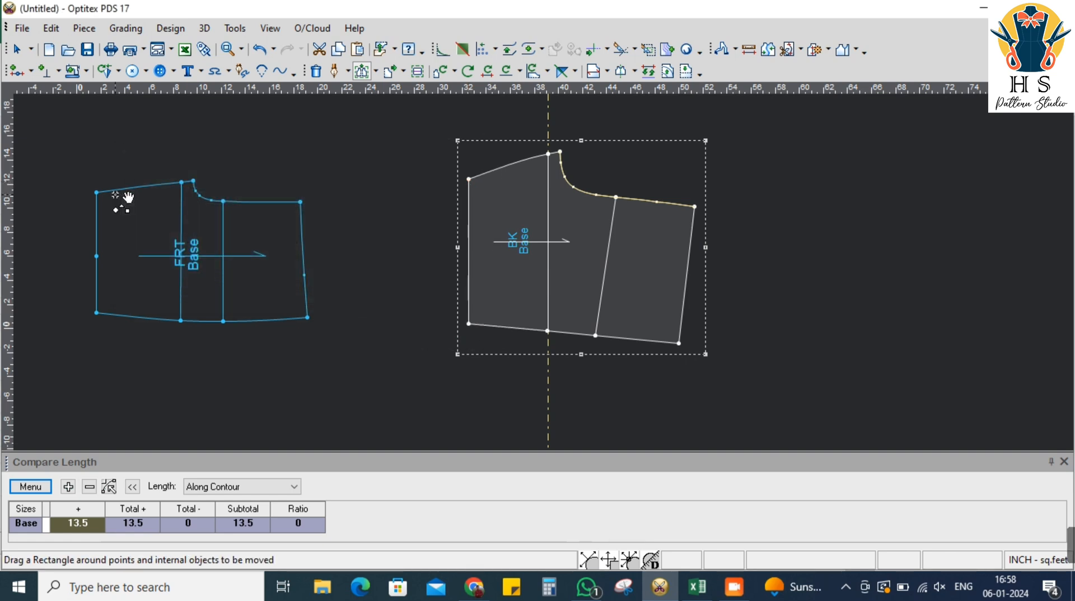
drag(448, 149, 492, 372)
click(480, 180)
key(Return)
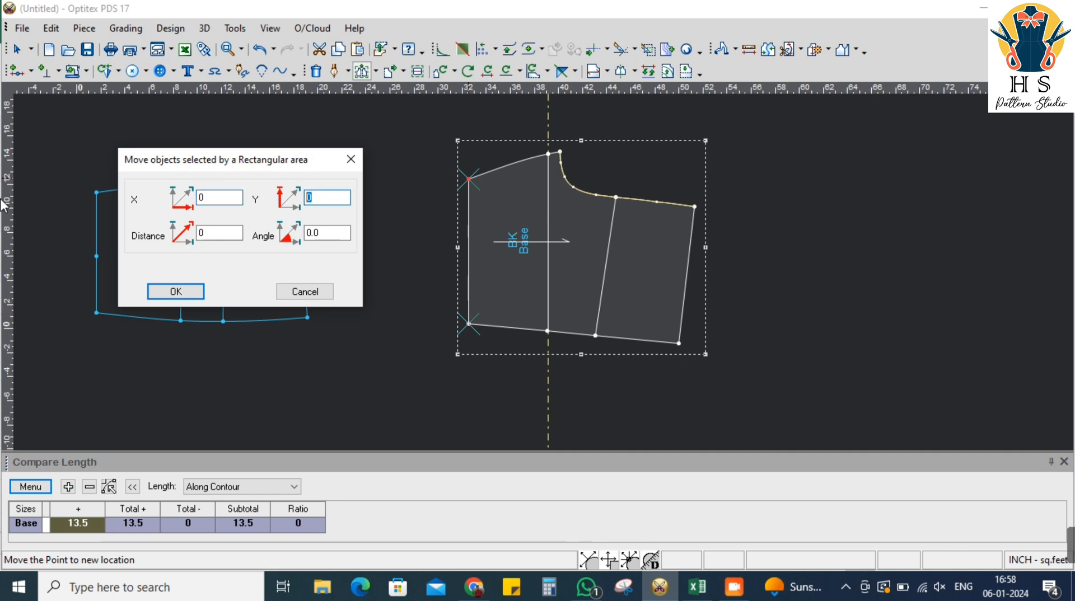
key(Return)
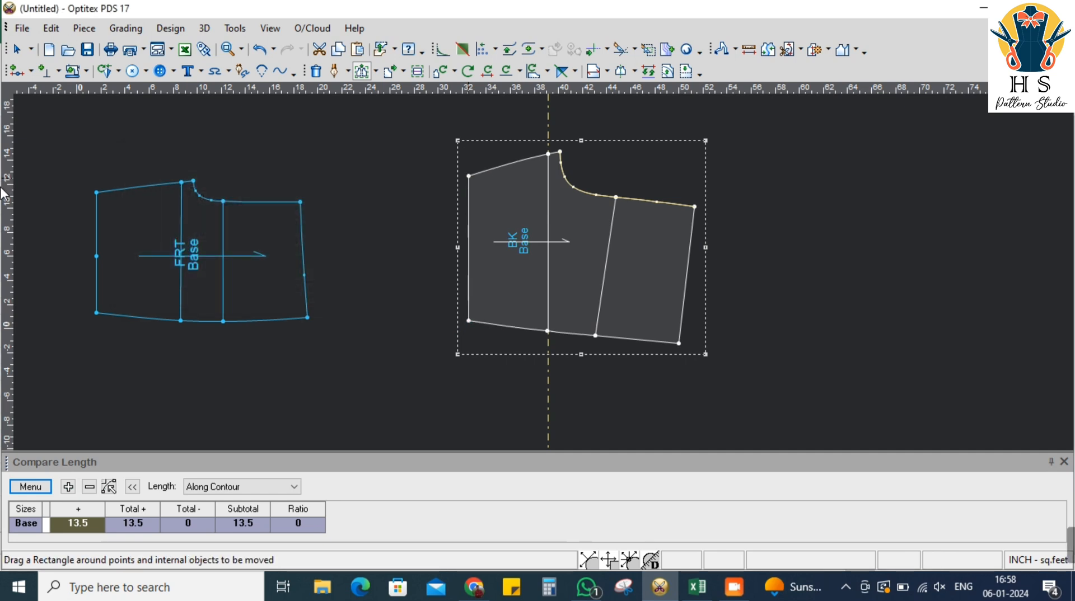
Move the side-seam end of BK's hip line by -0.2 in Y, and leave the area-move tool
scroll(554, 280, down, 2)
scroll(550, 272, up, 4)
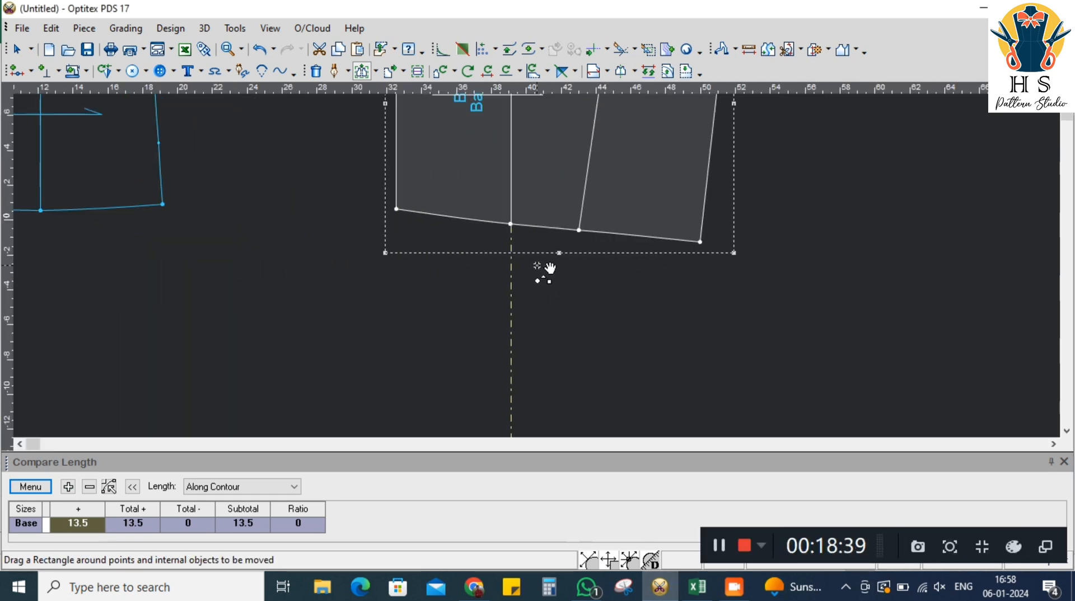
scroll(573, 215, up, 3)
drag(569, 211, 585, 249)
drag(594, 309, 593, 309)
click(581, 264)
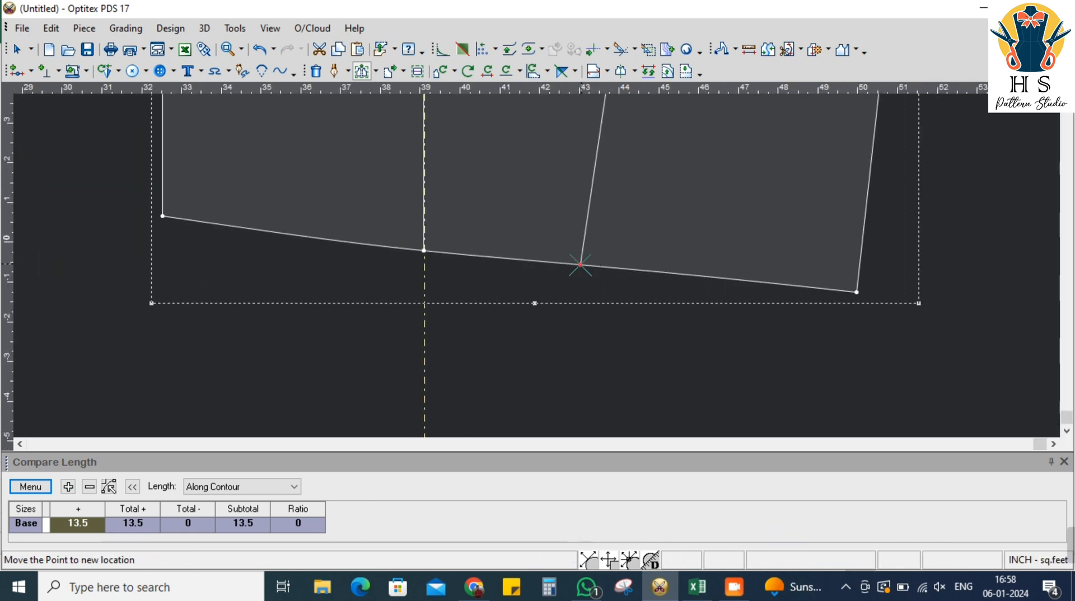
click(581, 264)
key(Tab)
text(-.2)
key(Return)
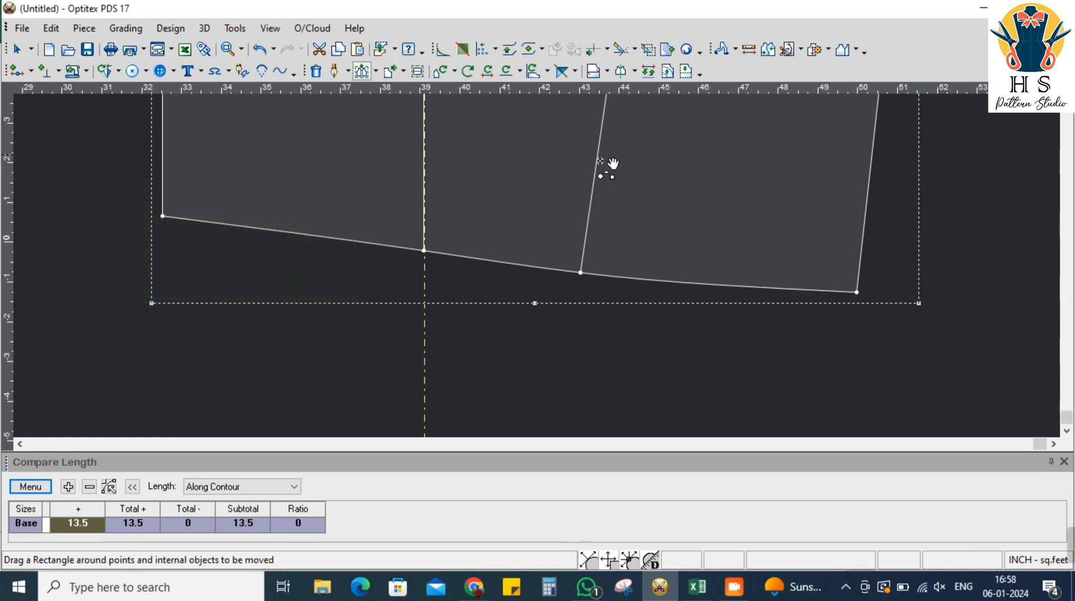
scroll(545, 272, down, 3)
scroll(557, 275, down, 2)
right_click(748, 202)
click(758, 212)
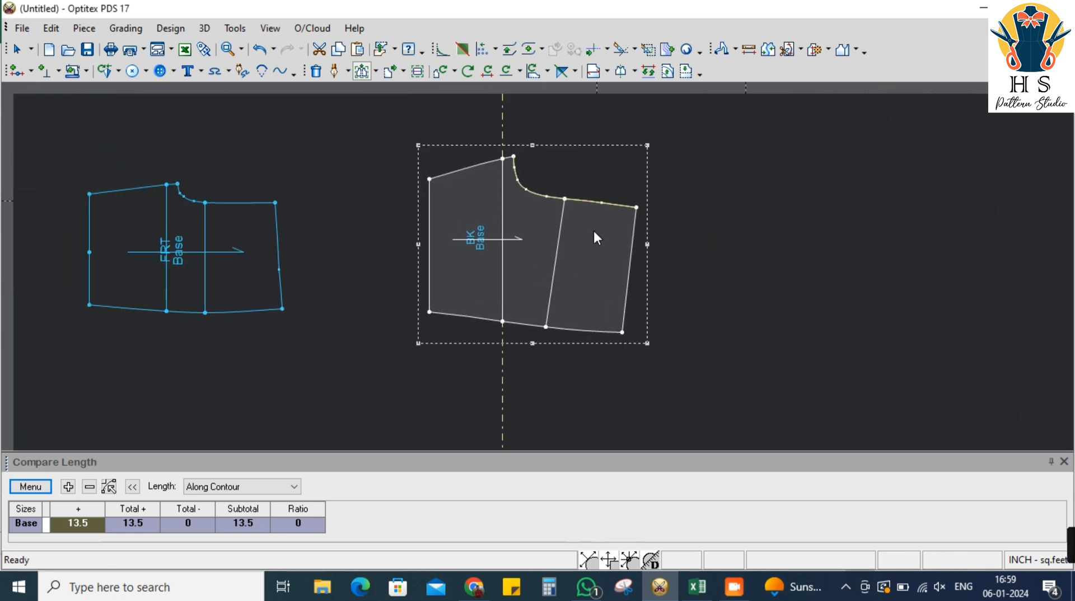
Examine the shape of BK's rise, hip line, inseam and side seam
scroll(604, 233, up, 2)
scroll(531, 268, up, 1)
scroll(521, 182, up, 2)
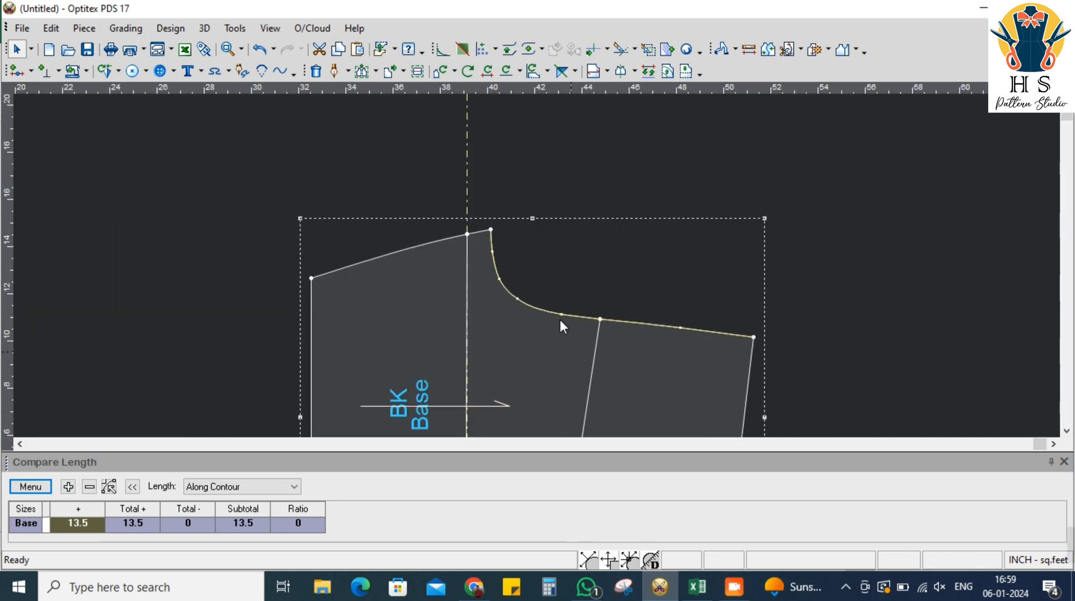
scroll(530, 356, down, 2)
scroll(536, 266, up, 3)
scroll(540, 297, down, 2)
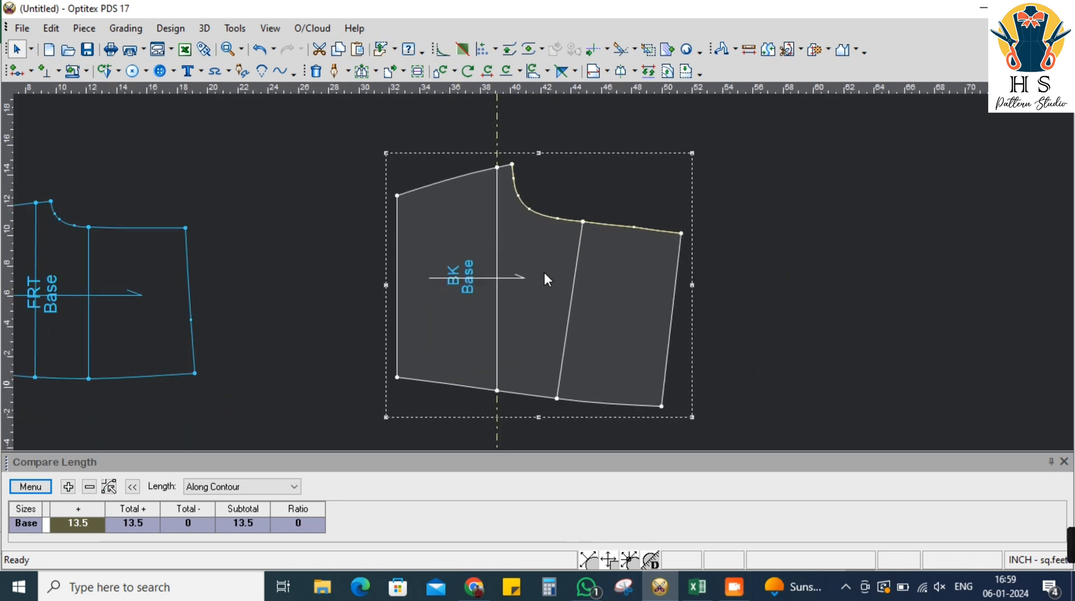
scroll(543, 274, up, 1)
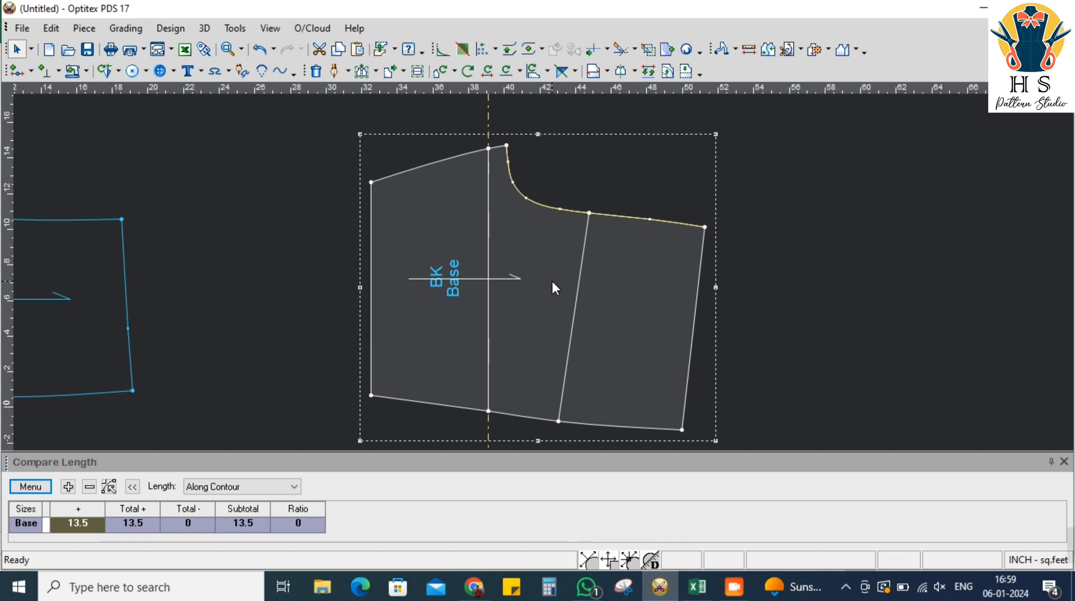
Reposition the BK piece so the side-seam end of its hip line sits on the vertical guideline
scroll(544, 274, down, 1)
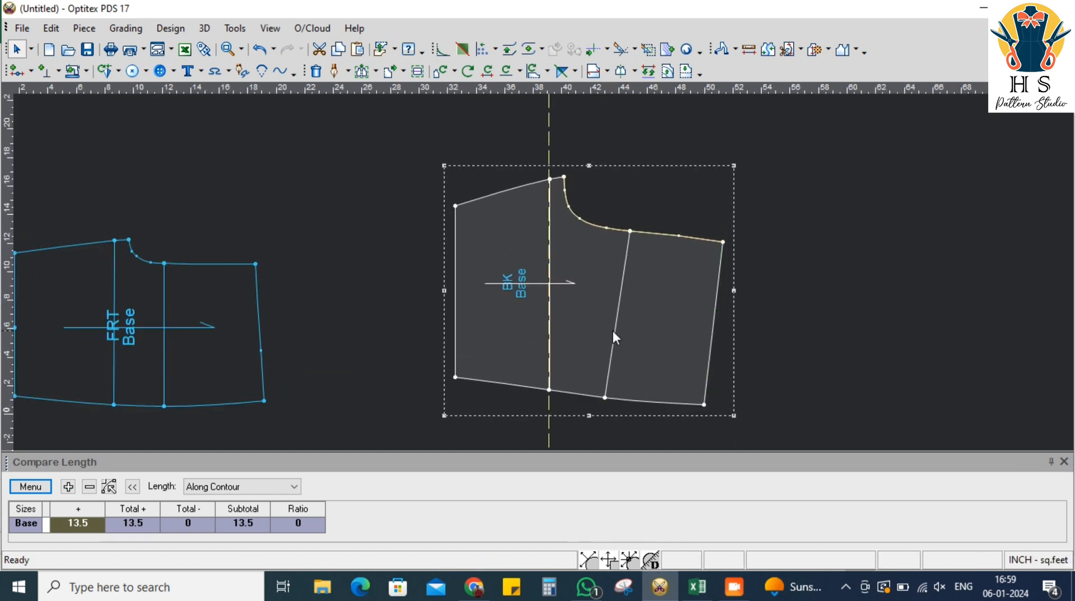
scroll(505, 284, up, 1)
scroll(547, 278, down, 2)
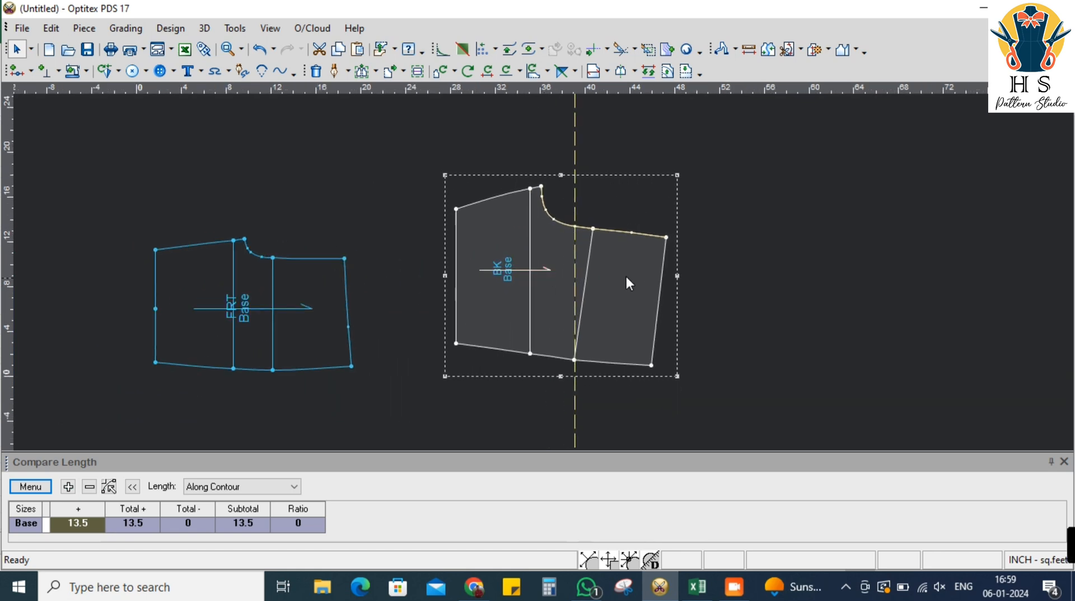
scroll(547, 278, up, 2)
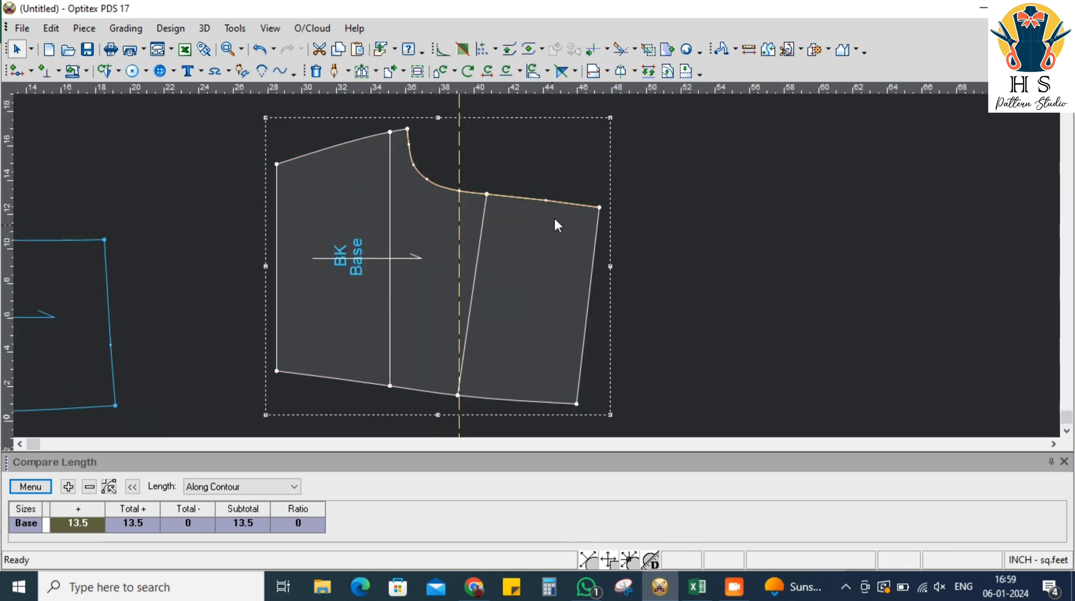
Paste a copy of the back piece and flip it vertically
click(359, 51)
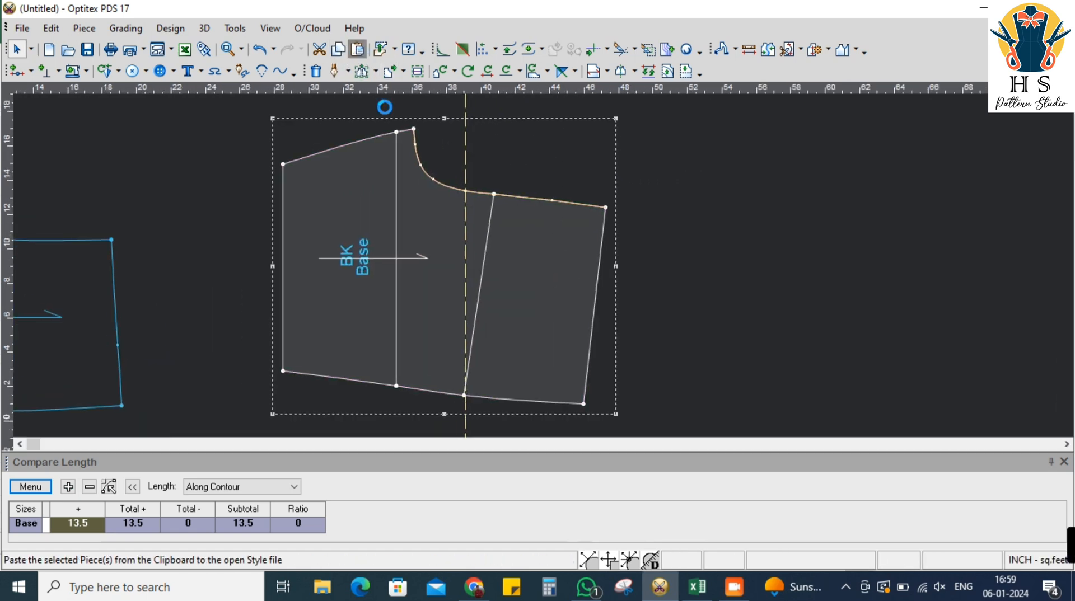
click(574, 71)
click(592, 98)
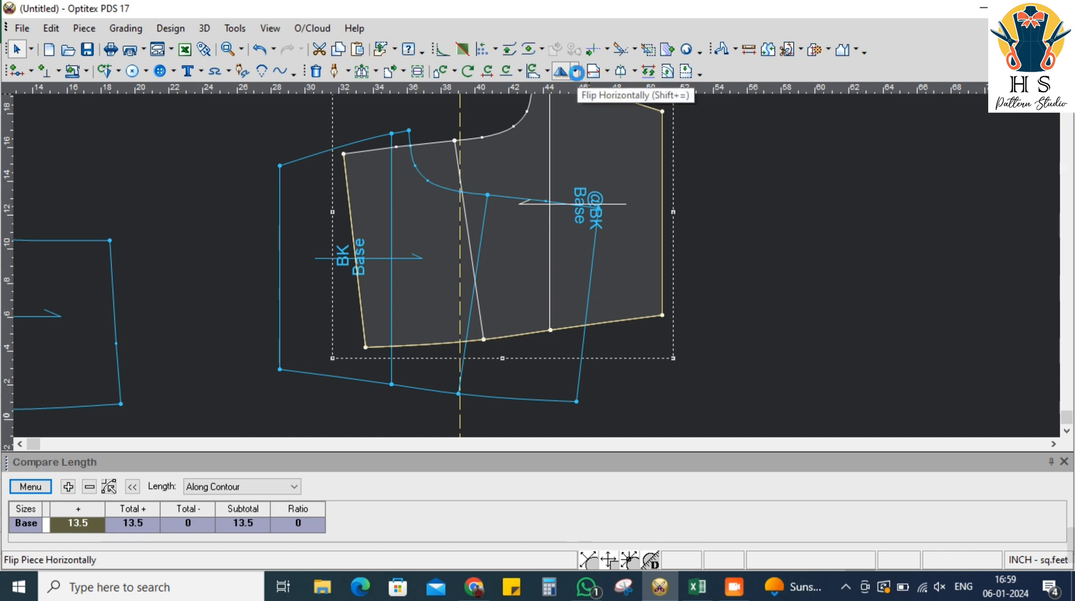
click(561, 71)
click(575, 71)
click(600, 118)
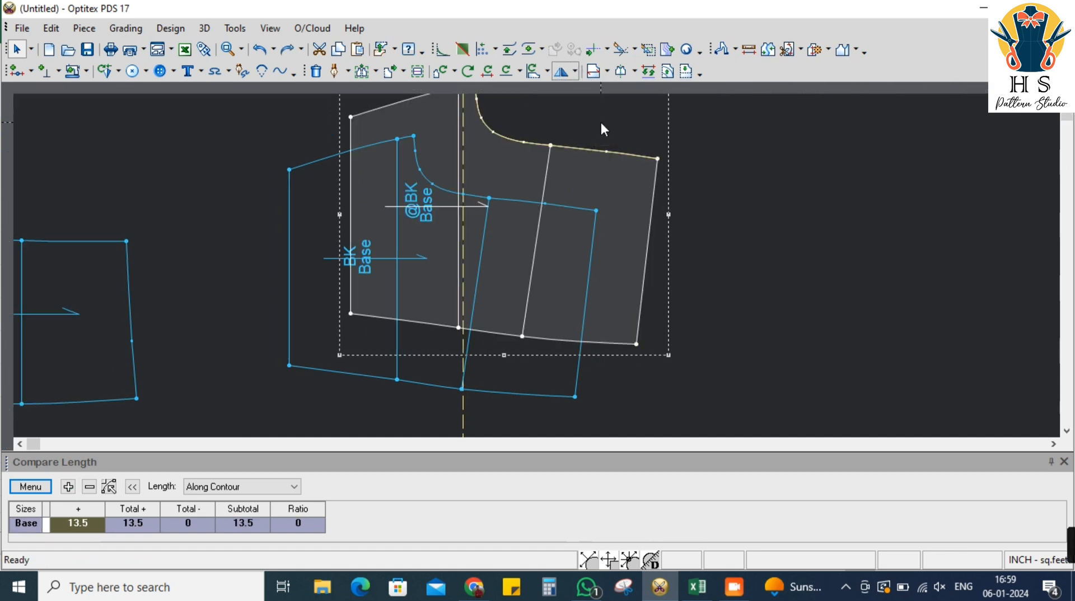
Move the back copy onto the original's centre-back waist corner and rotate it -13.8 degrees about that corner to match the rise seams
drag(657, 270, 597, 274)
click(440, 71)
click(596, 269)
click(289, 115)
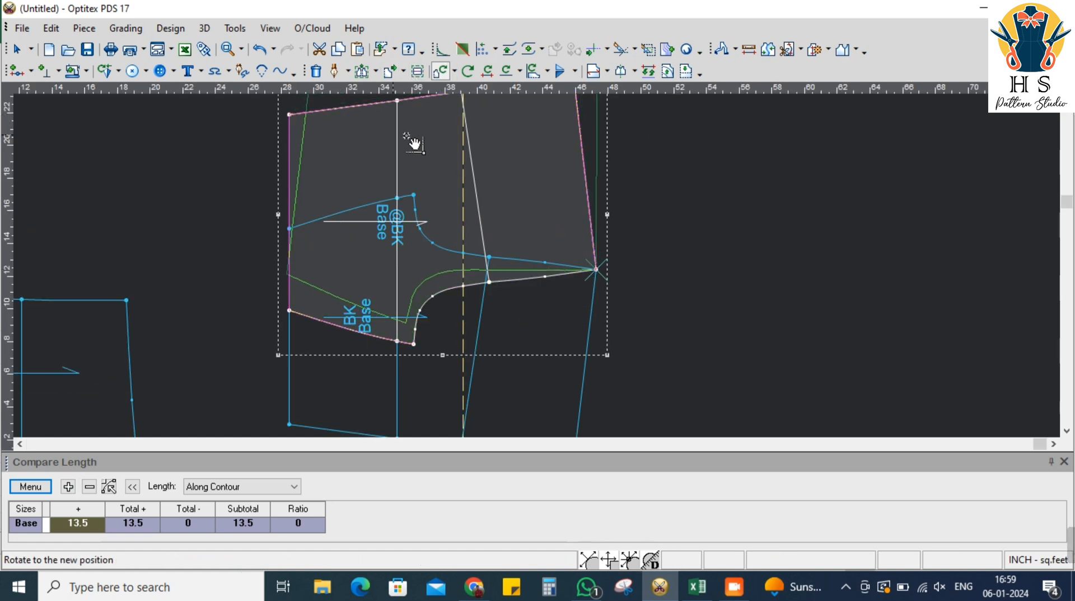
click(436, 134)
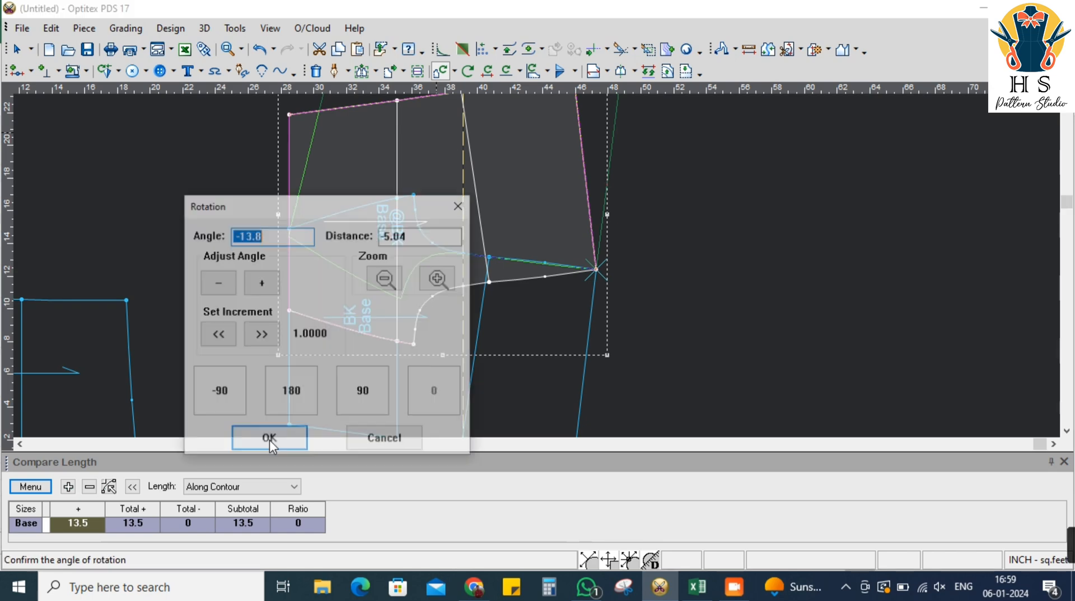
click(270, 440)
Examine how the crotch curve and centre-back seam run where the back piece meets its mirrored copy
scroll(537, 266, down, 3)
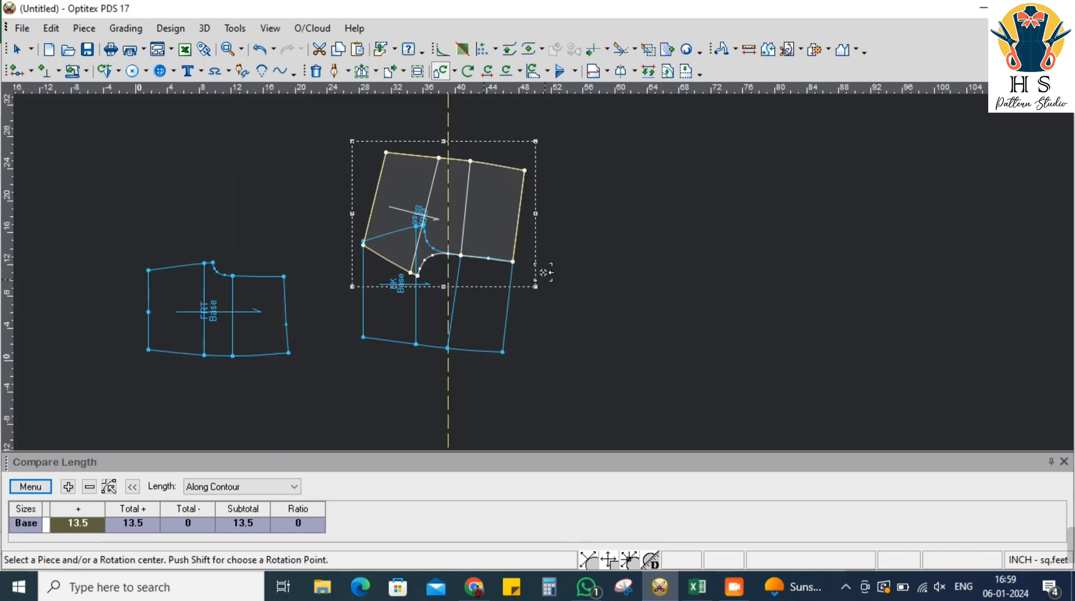
scroll(482, 278, up, 3)
scroll(551, 271, down, 1)
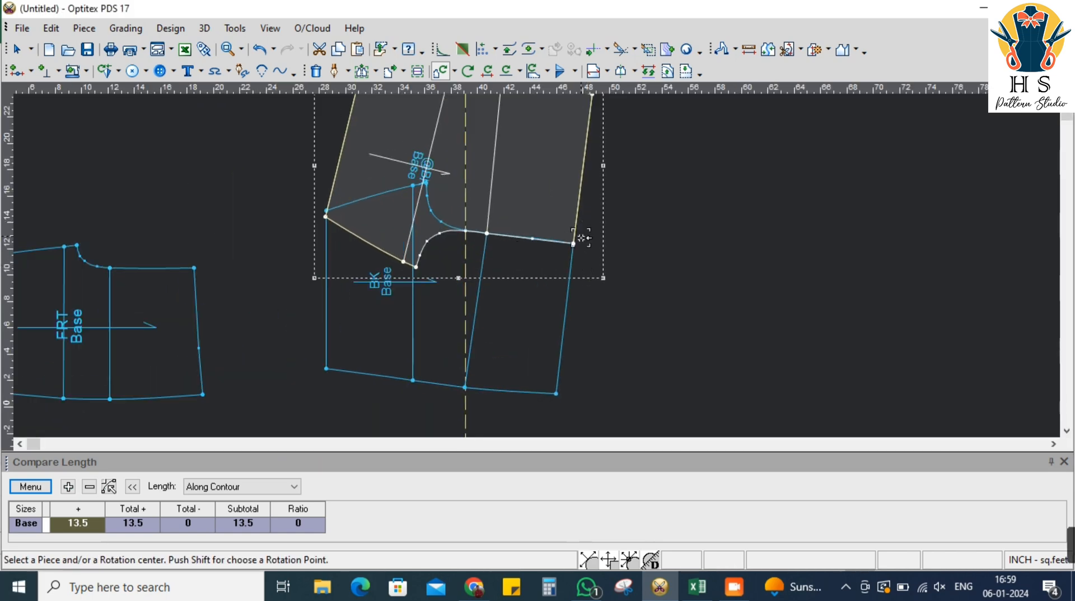
scroll(578, 256, up, 2)
scroll(537, 266, down, 4)
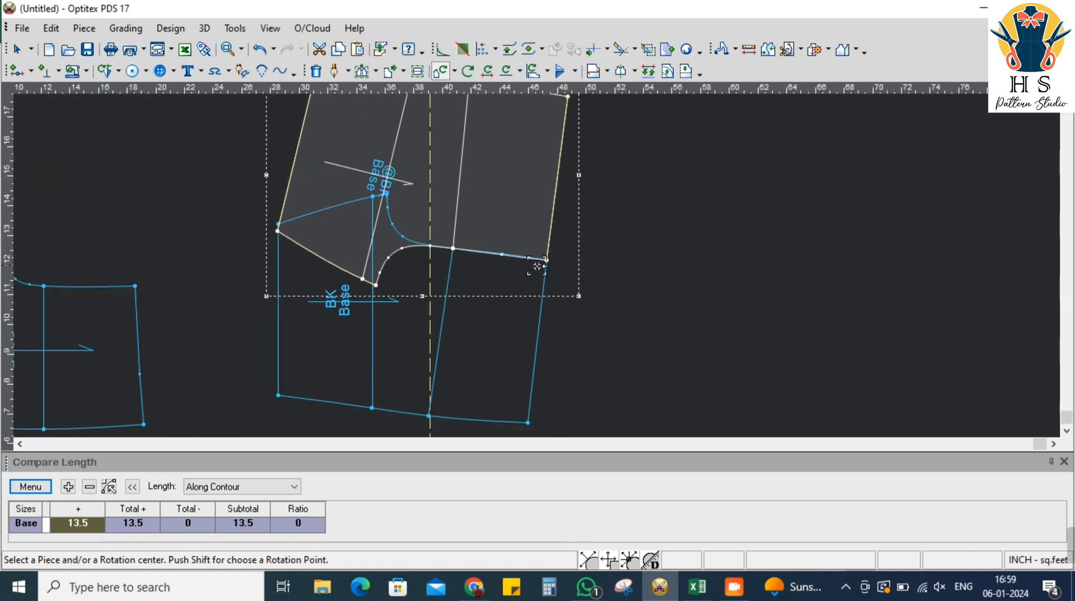
right_click(659, 205)
click(686, 219)
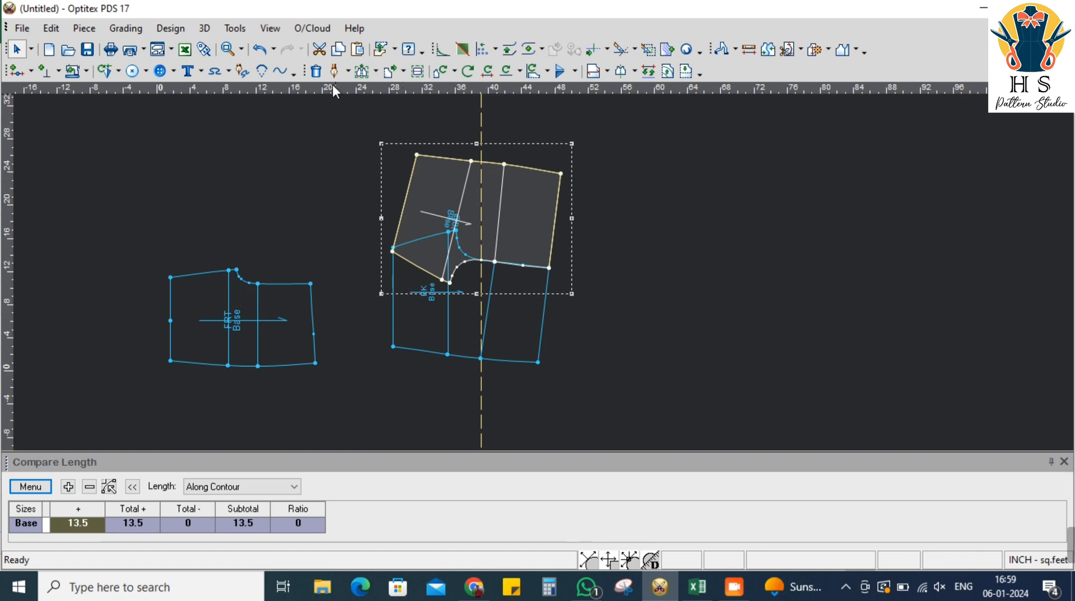
Remove the mirrored copy of the back piece
click(320, 52)
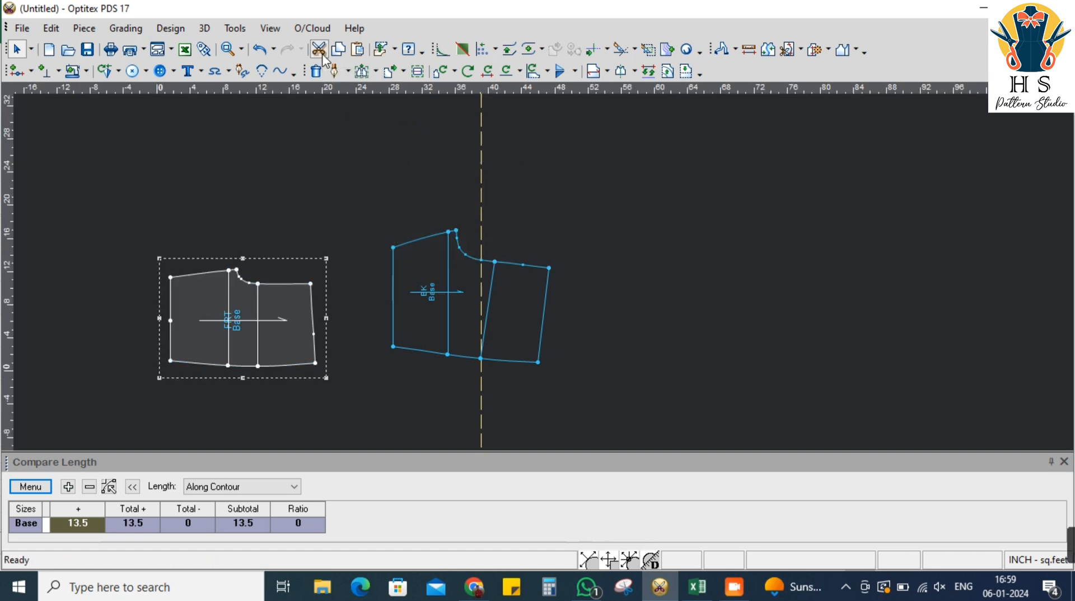
key(ctrl+v)
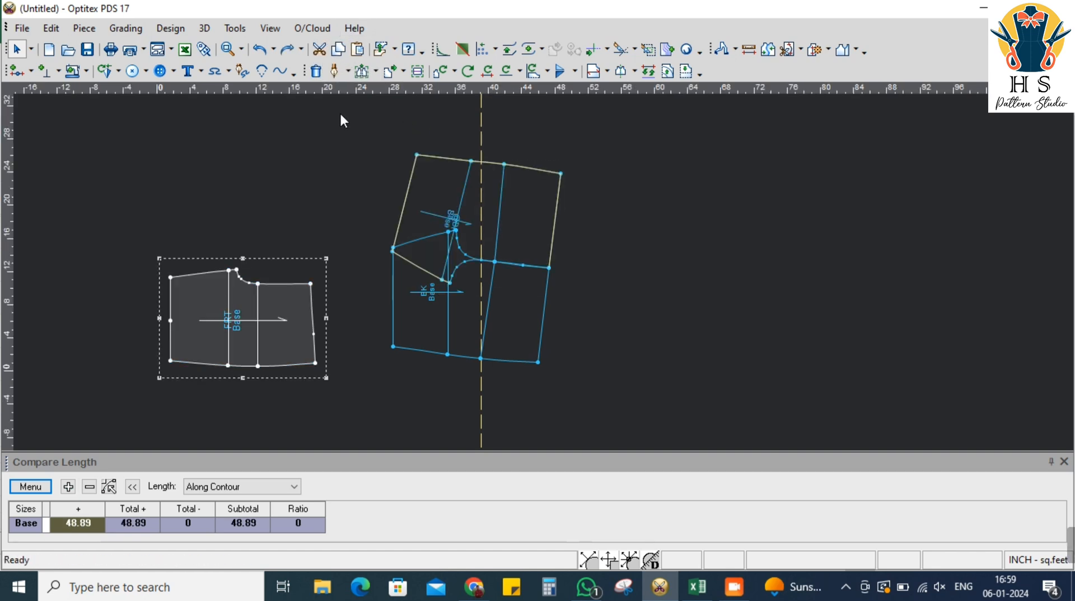
key(ctrl+y)
Move the front piece over the back piece so that their crotch points coincide
key(space)
click(502, 270)
scroll(542, 268, up, 5)
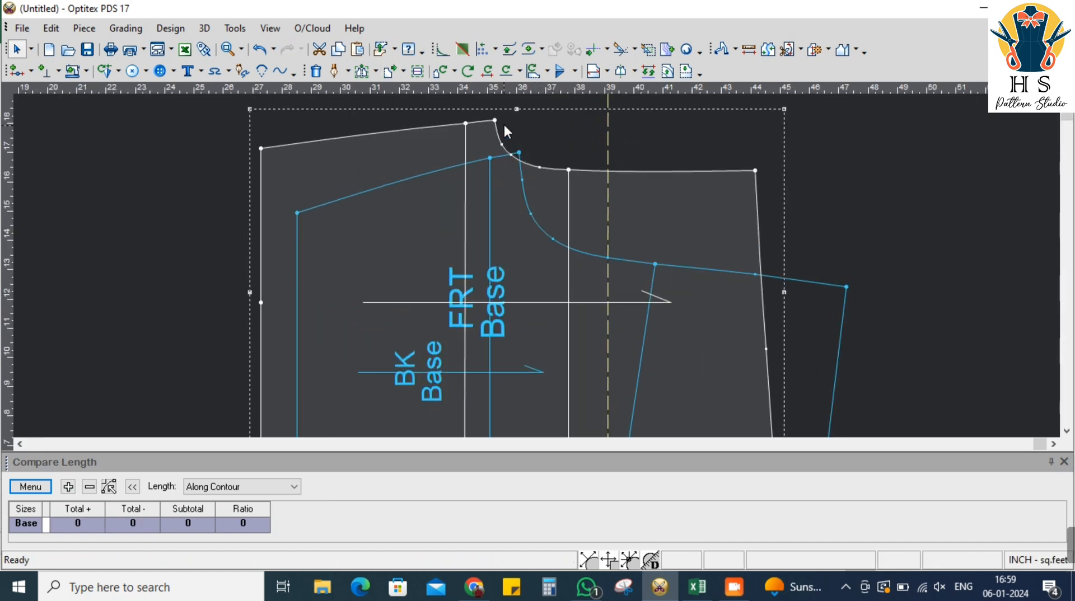
key(space)
click(523, 156)
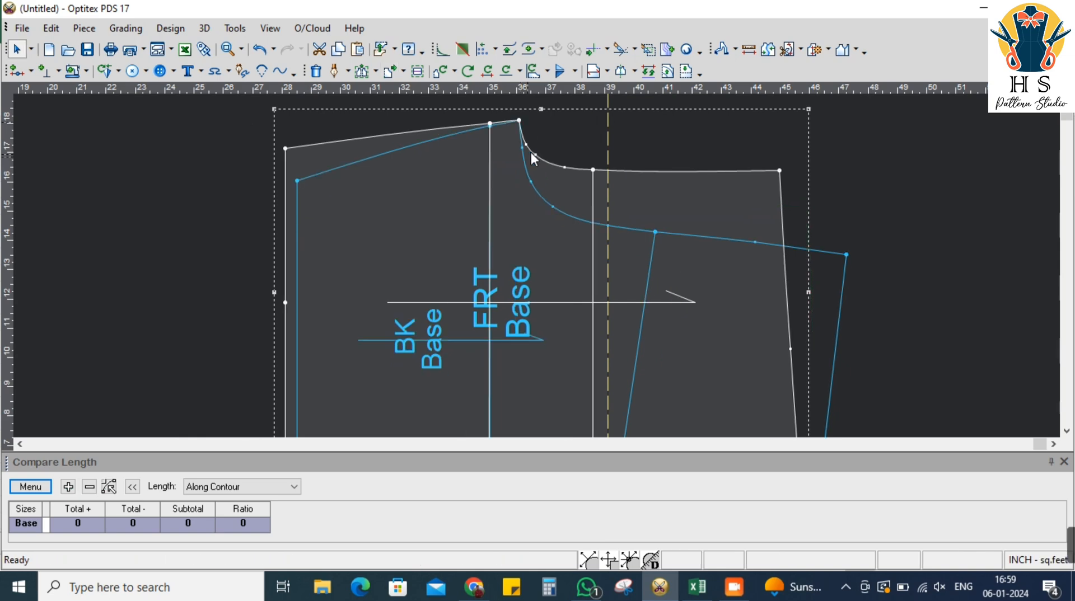
Flip the front piece along the short inseam segment that ends at the crotch point
click(575, 71)
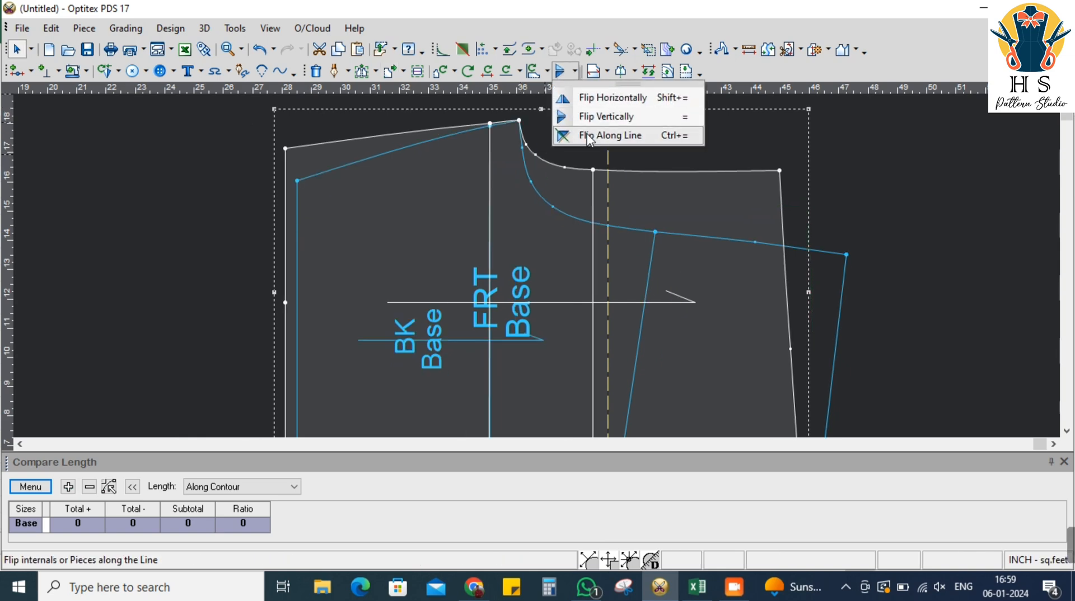
click(619, 134)
click(507, 122)
click(530, 147)
scroll(560, 268, down, 3)
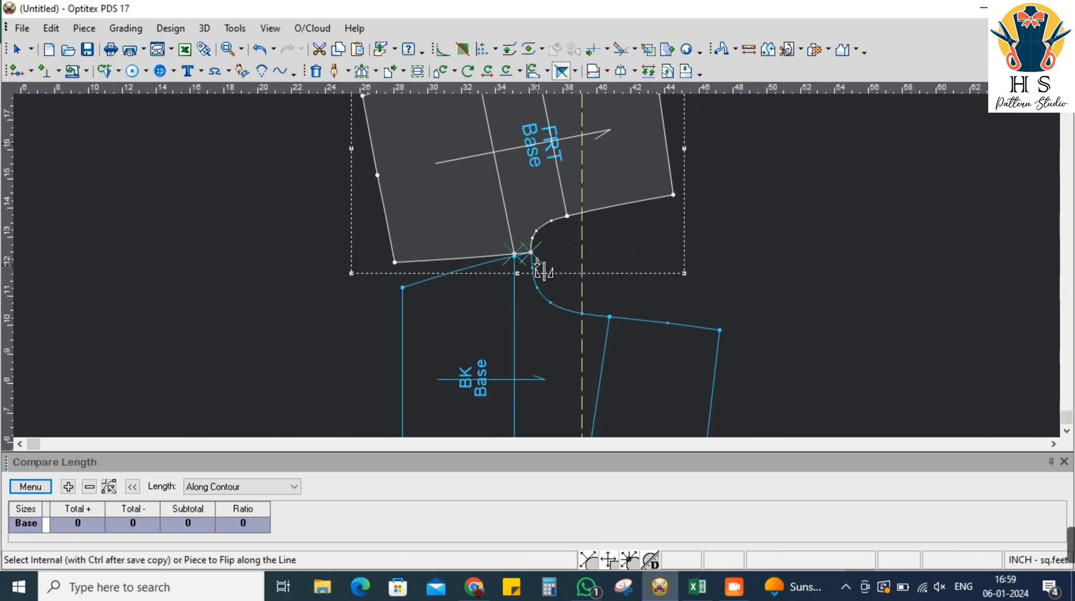
right_click(723, 267)
key(Escape)
Rotate the front piece about the shared crotch point so its short inseam segment lies on the back piece's inseam
scroll(536, 264, up, 3)
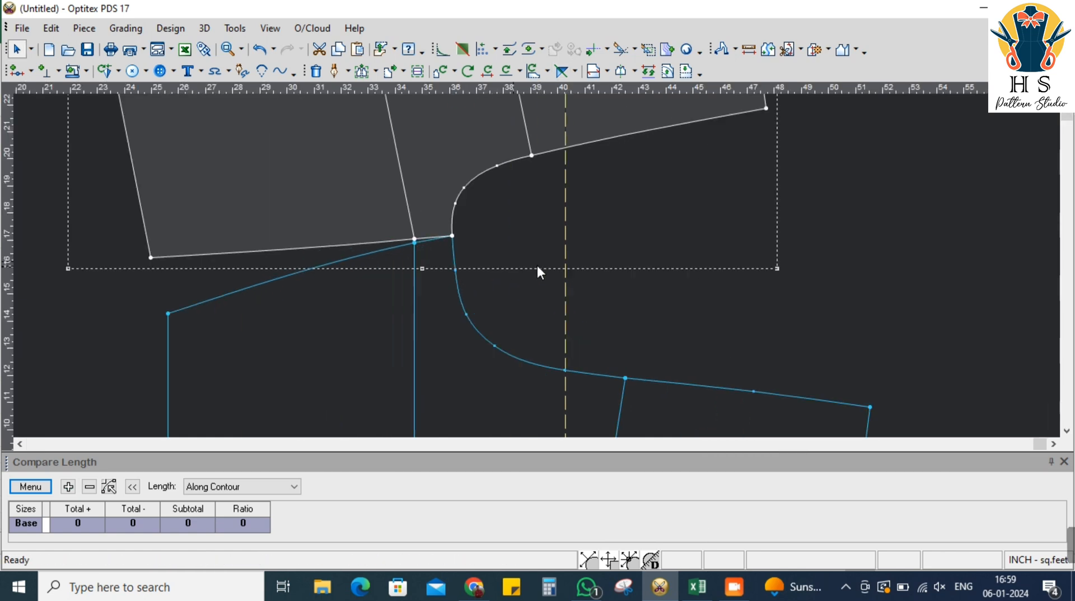
scroll(537, 267, up, 2)
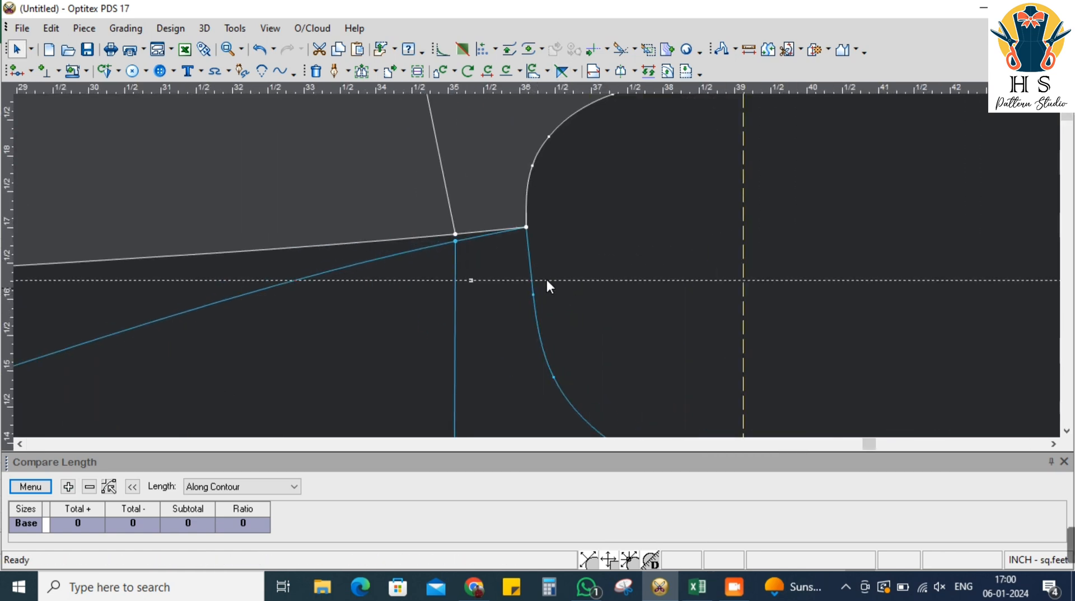
scroll(565, 317, down, 2)
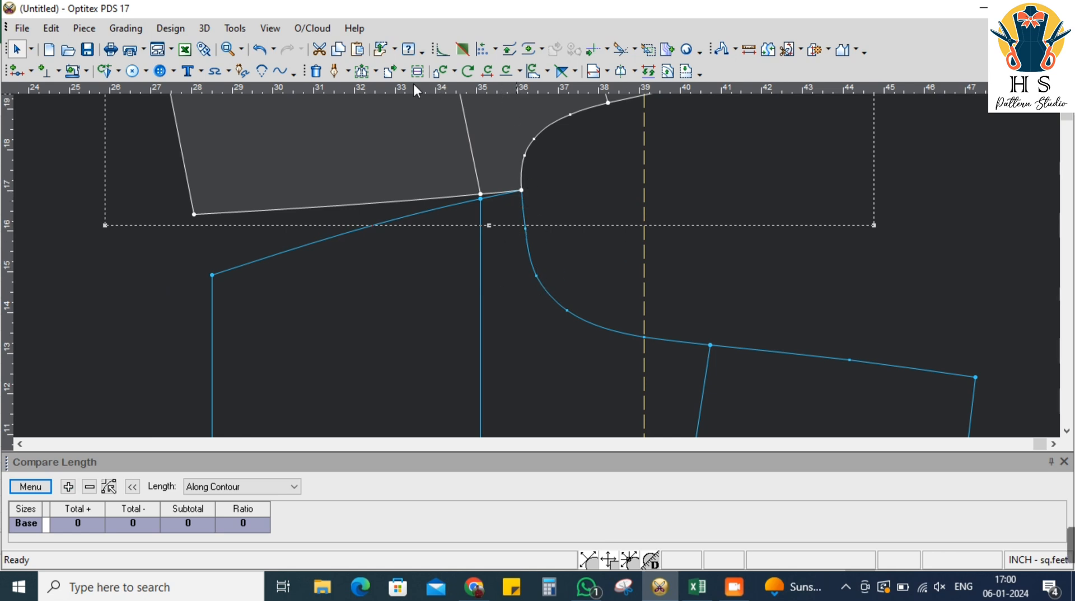
click(440, 72)
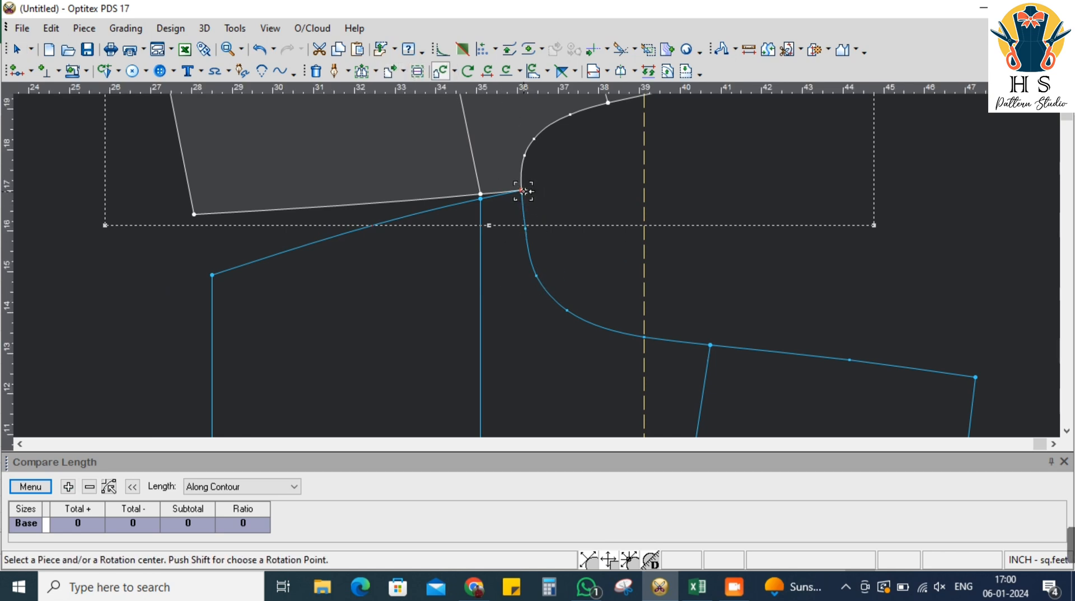
click(523, 191)
click(568, 107)
click(271, 443)
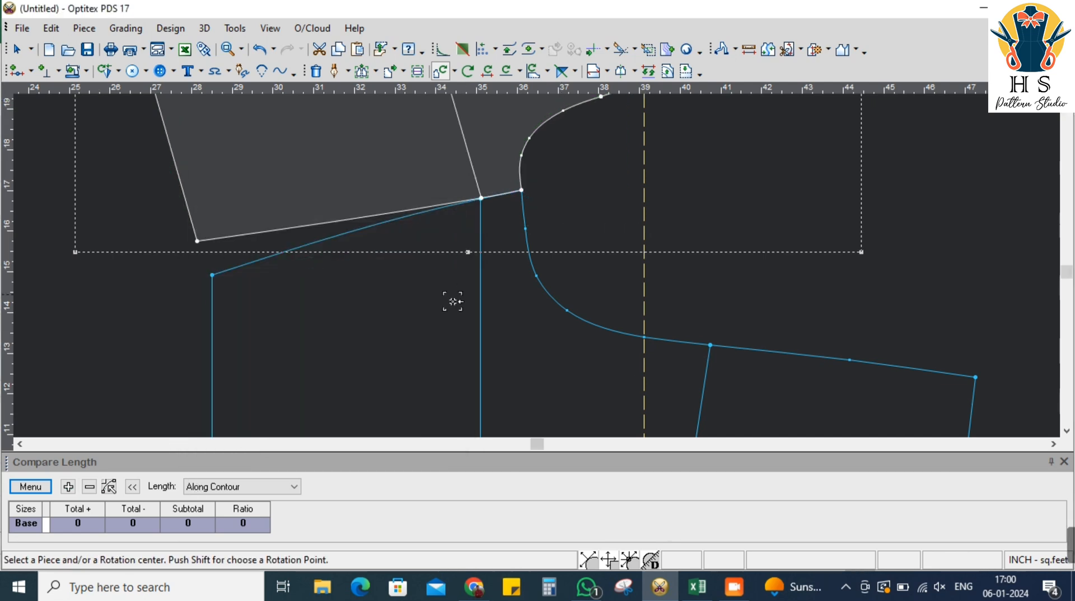
scroll(452, 302, down, 3)
scroll(572, 255, up, 3)
right_click(751, 207)
click(769, 214)
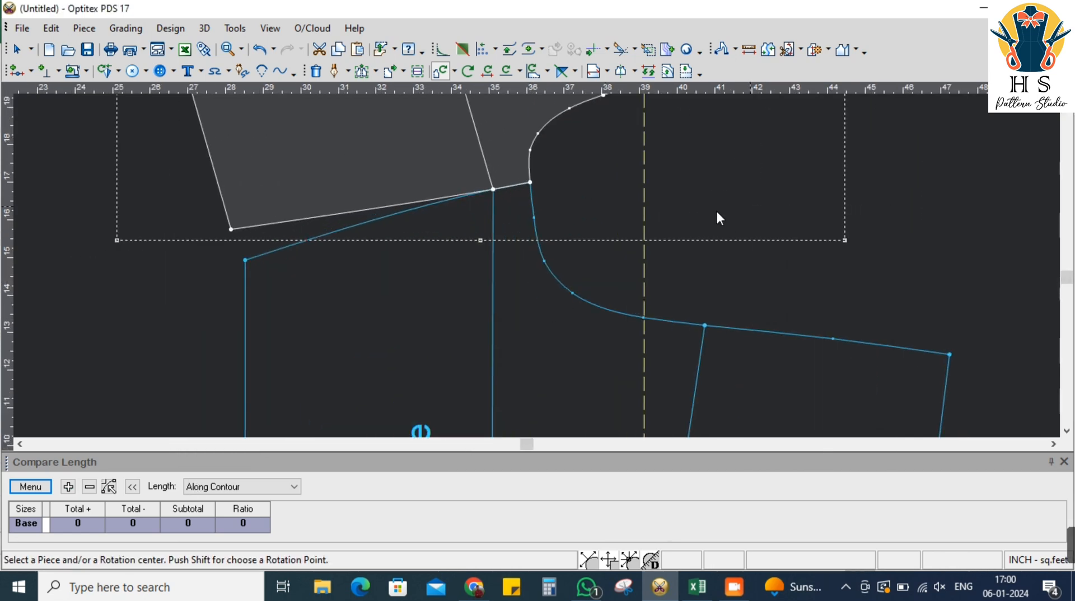
Move the front crotch curve's first curve point closer to the crotch point to straighten the start of the curve
scroll(558, 197, up, 3)
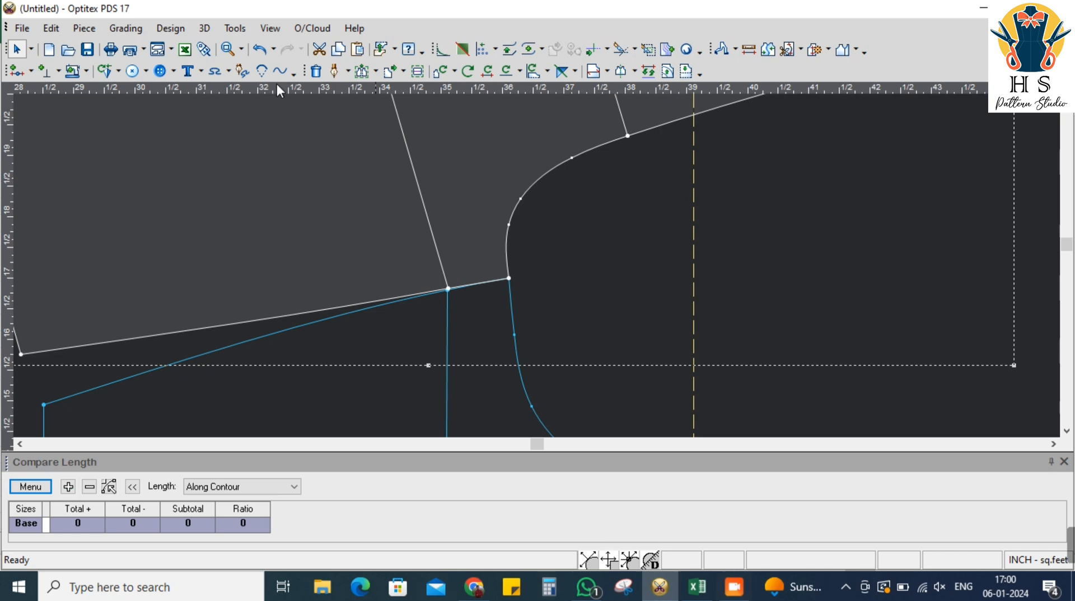
click(375, 72)
click(361, 97)
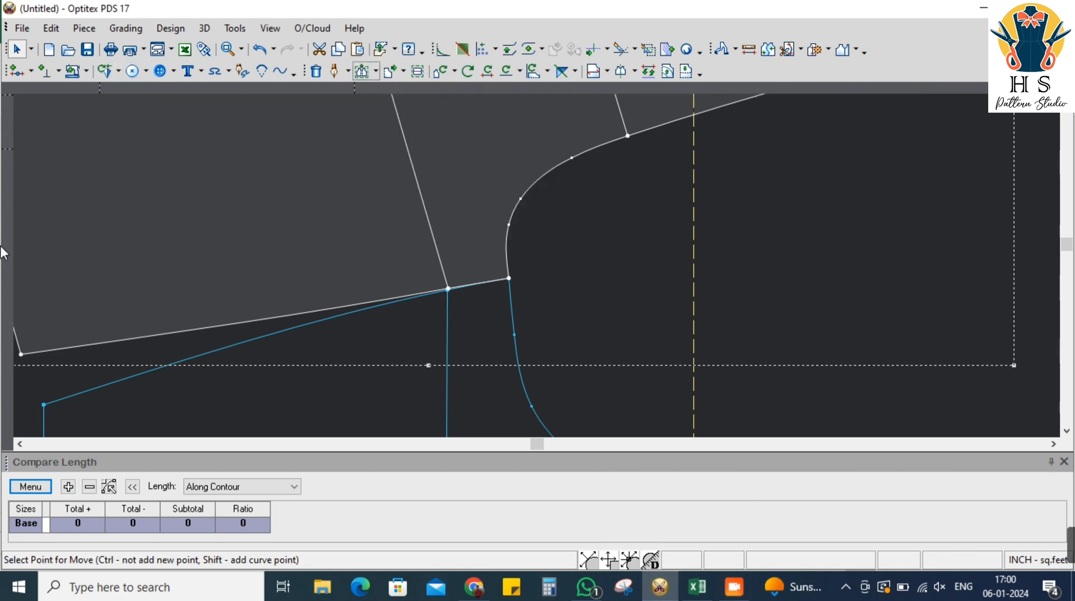
scroll(538, 263, down, 1)
scroll(532, 261, down, 2)
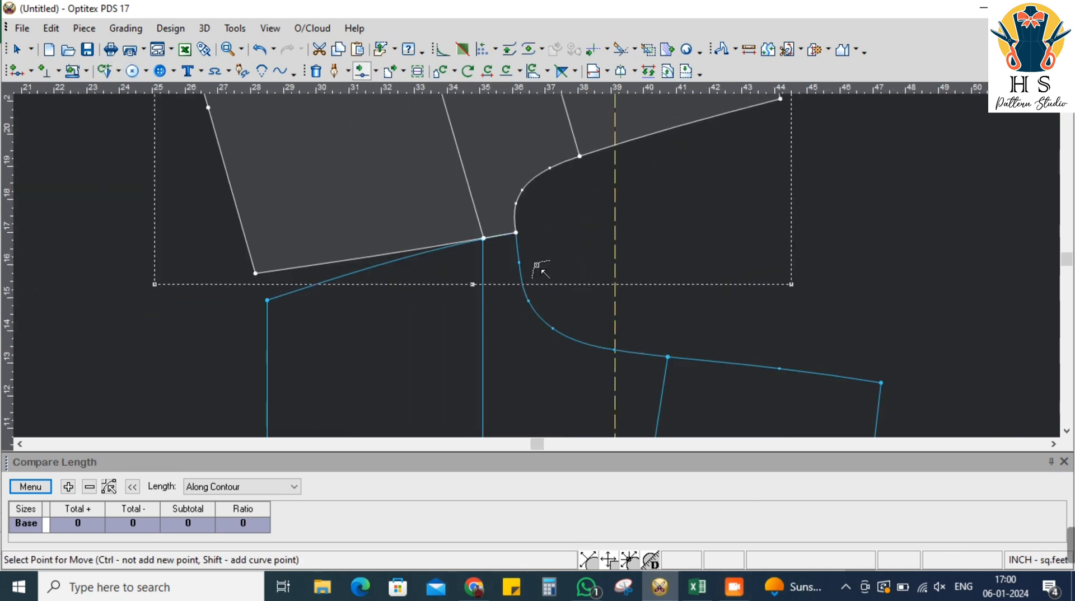
scroll(541, 269, up, 3)
scroll(551, 227, down, 2)
scroll(537, 269, up, 3)
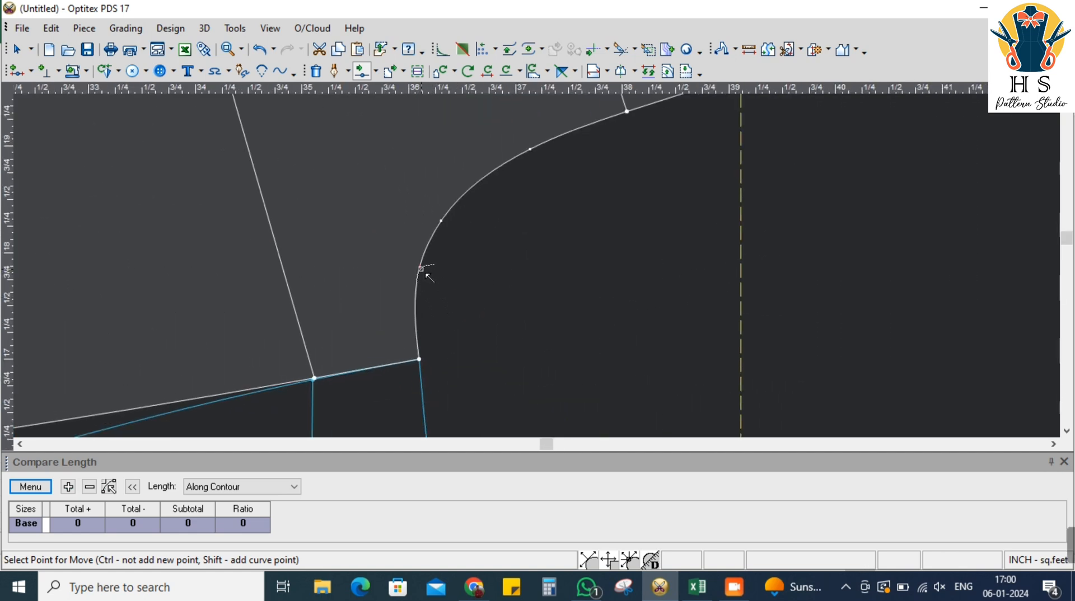
click(421, 269)
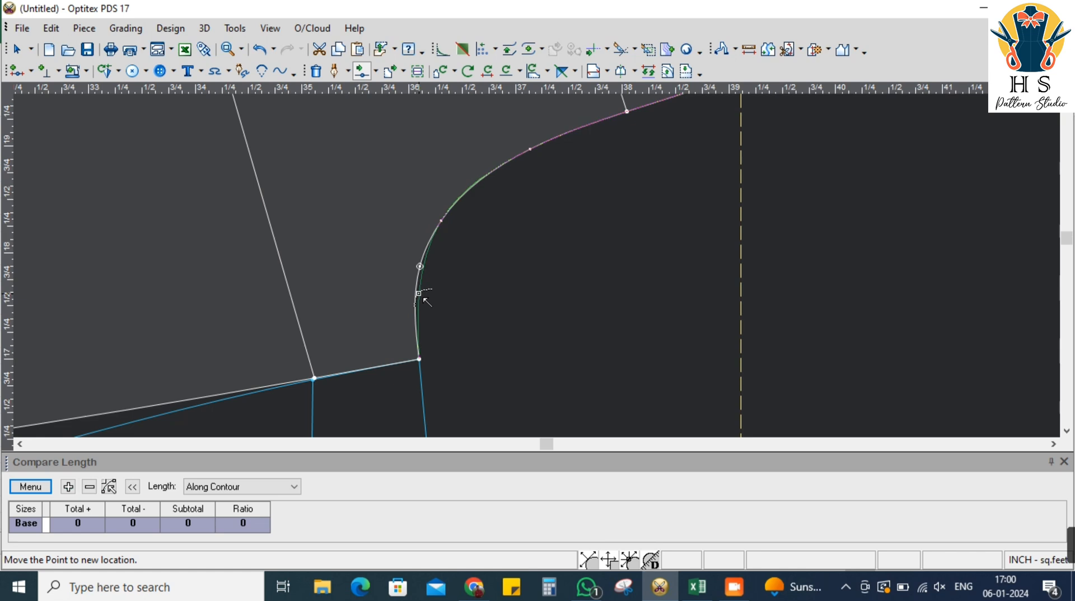
click(418, 299)
click(824, 395)
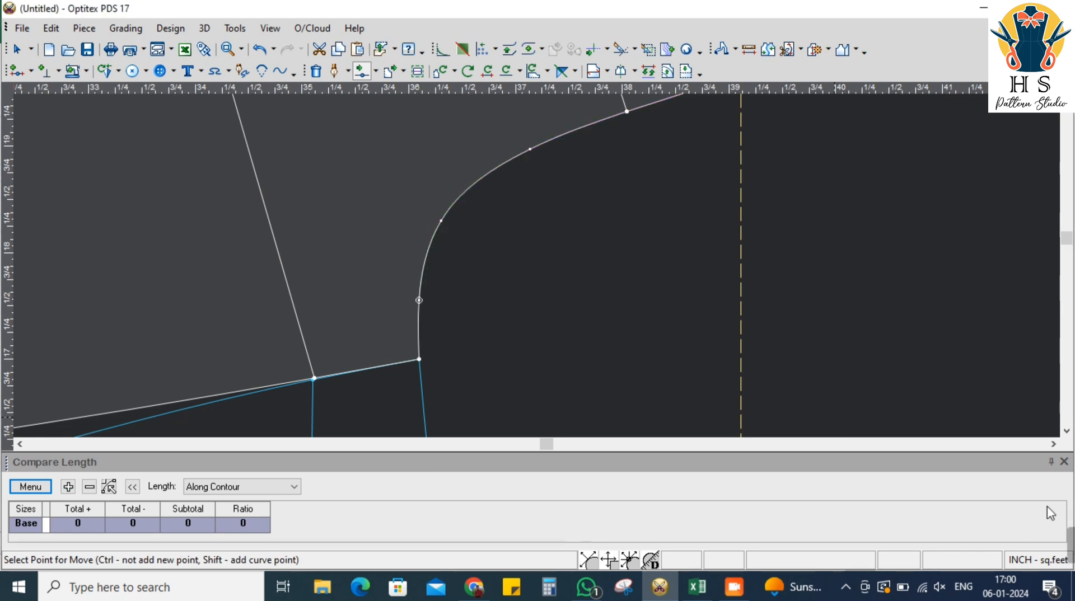
Shift the front crotch curve's second curve point along the curve and set the third one at 37.13, 18.93 from the origin
scroll(515, 259, down, 2)
scroll(518, 295, up, 1)
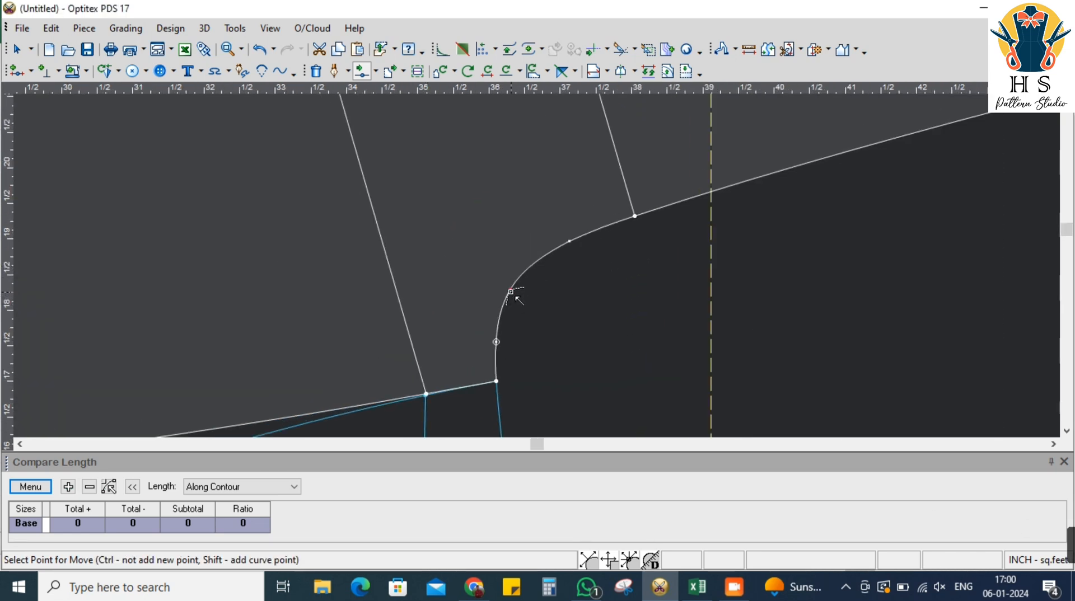
click(511, 292)
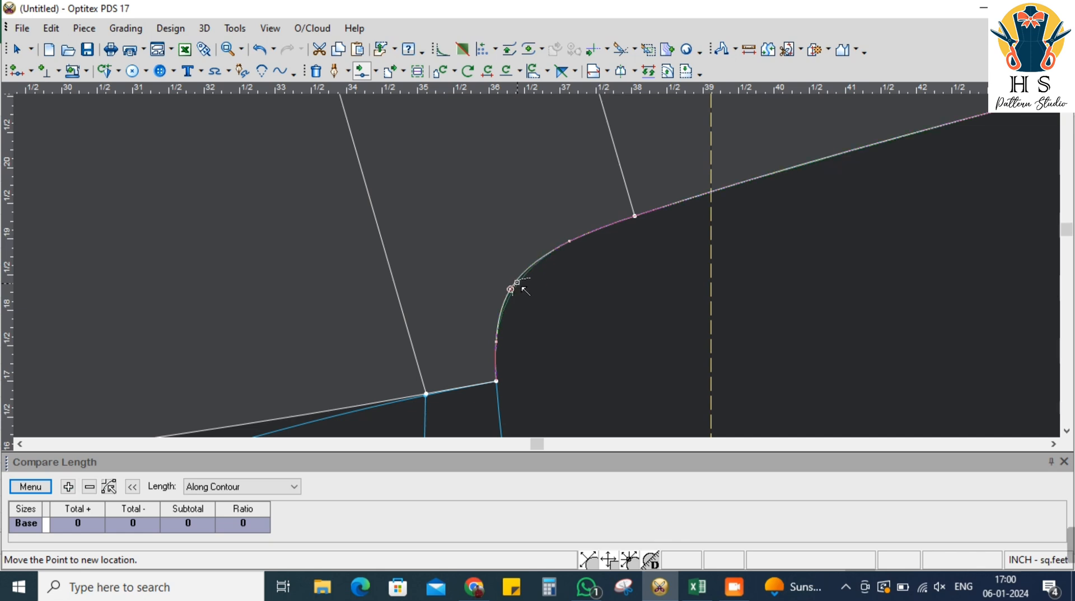
click(518, 280)
click(824, 393)
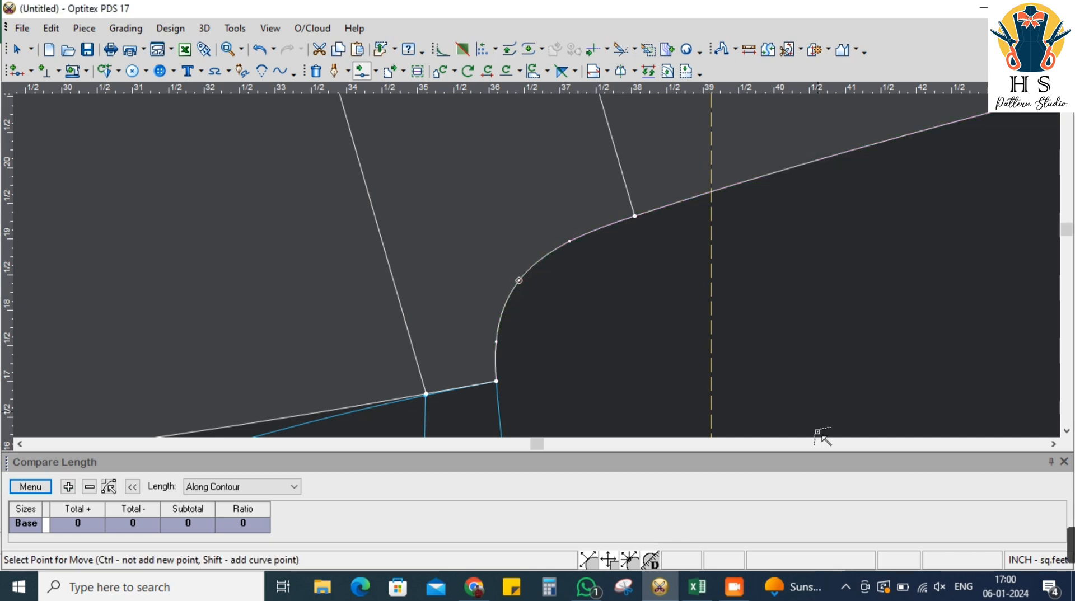
click(569, 242)
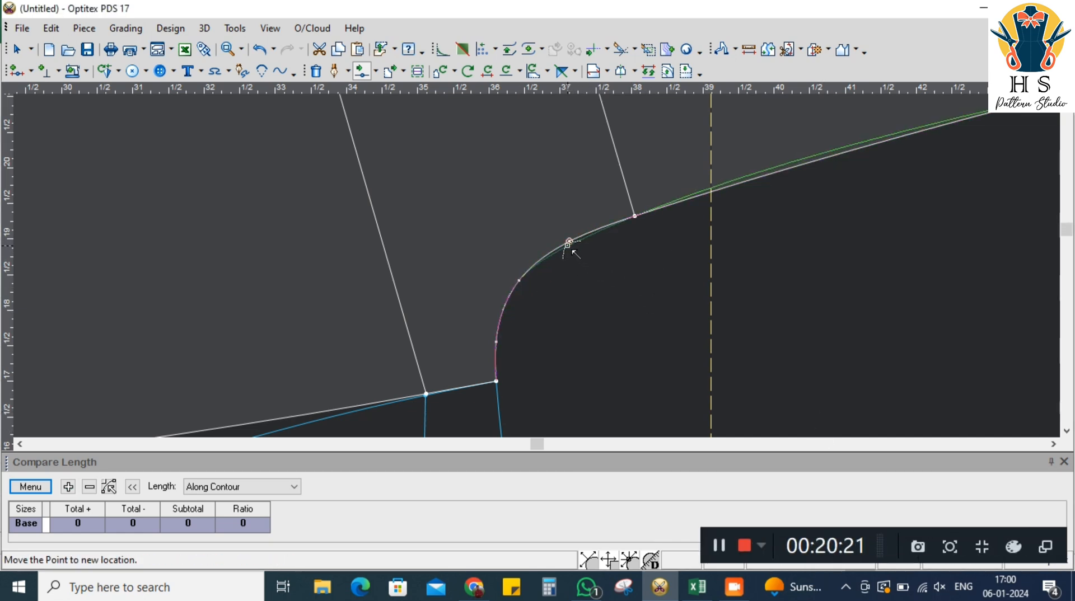
click(569, 243)
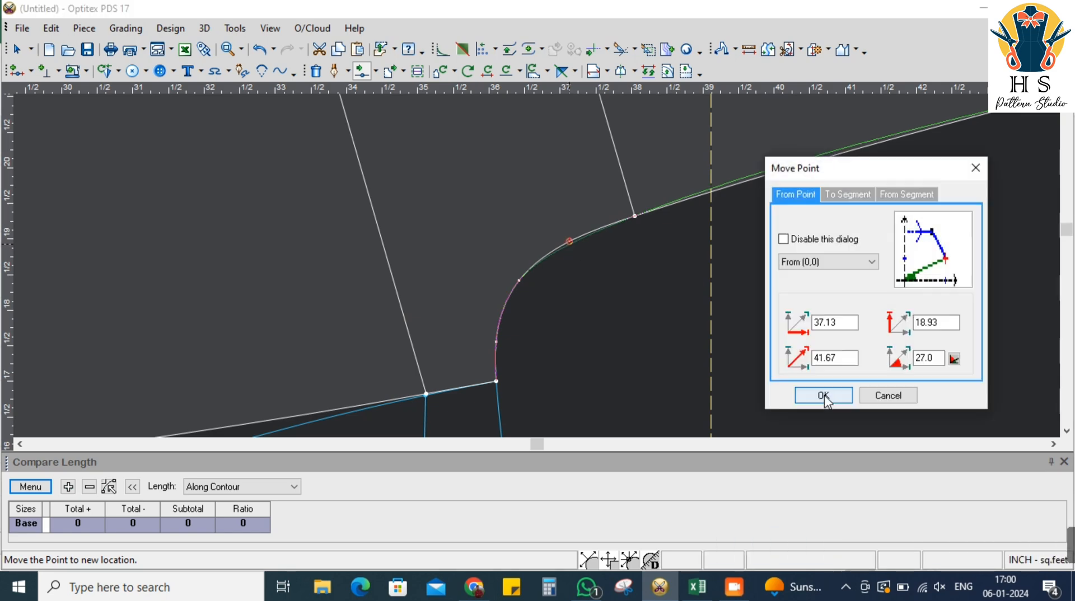
click(827, 398)
Nudge the back crotch curve's first curve point below the crotch point slightly outward to straighten the start of the curve
scroll(523, 304, down, 2)
scroll(540, 270, up, 5)
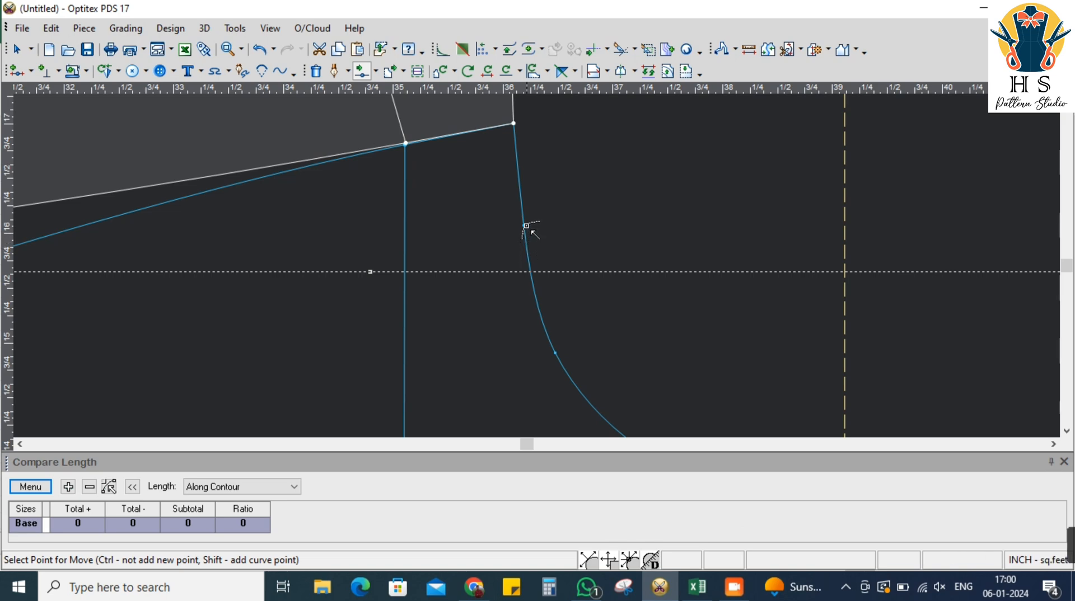
click(526, 228)
click(527, 223)
click(825, 397)
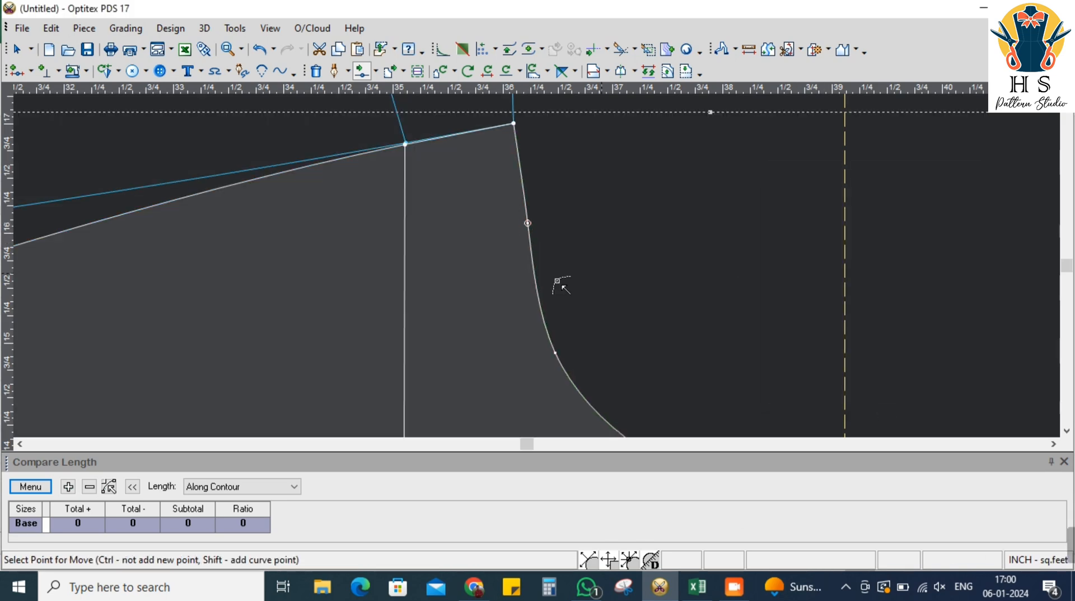
Move the back crotch curve's second and third curve points slightly outward to round the curve evenly
scroll(538, 268, down, 2)
click(532, 237)
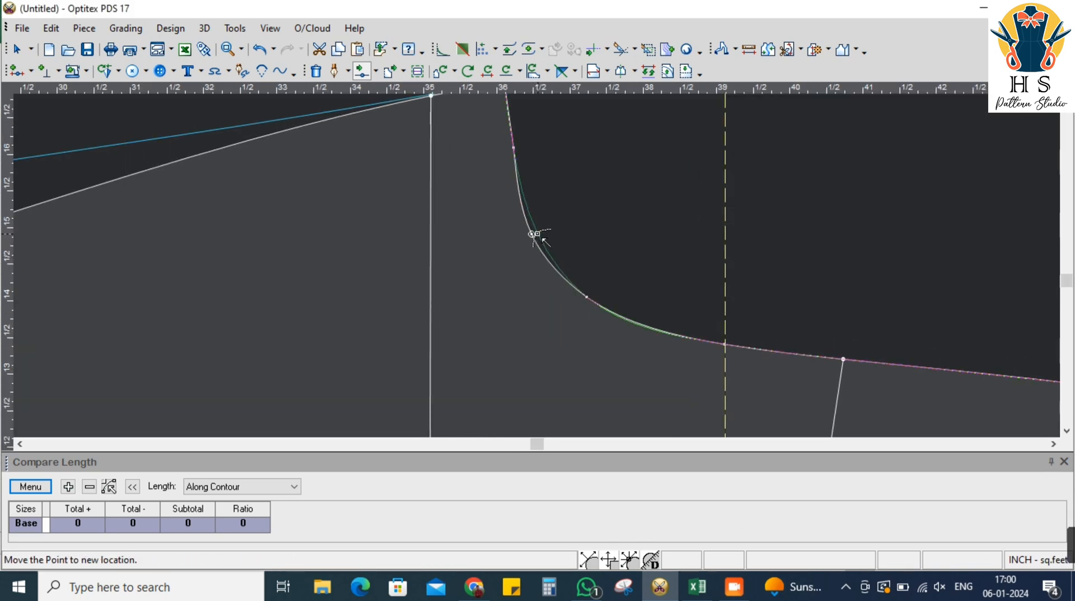
click(540, 234)
click(824, 397)
scroll(535, 271, down, 2)
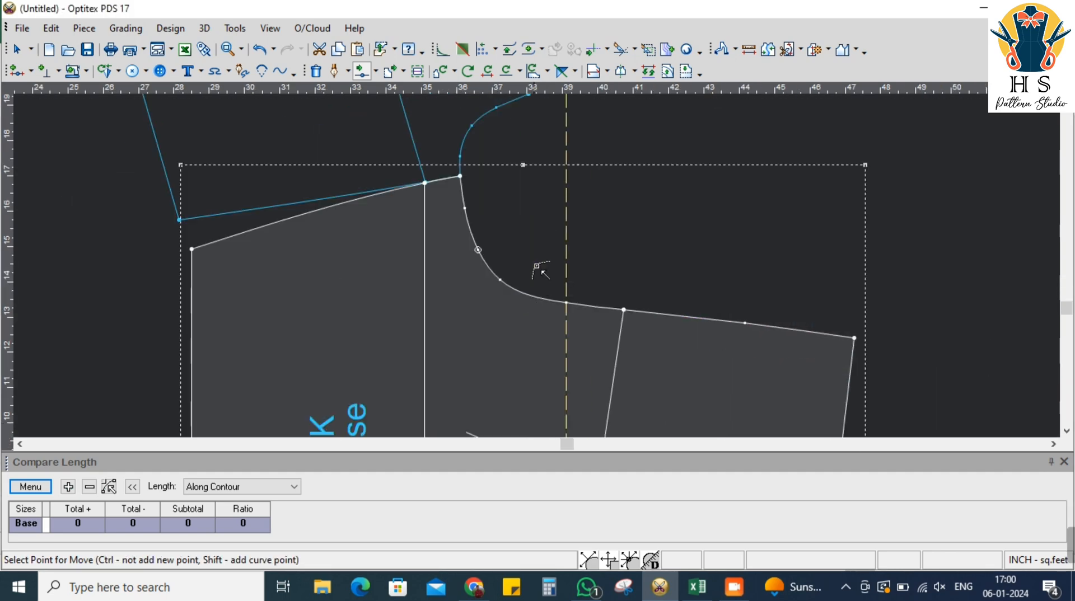
click(507, 245)
click(507, 239)
click(824, 395)
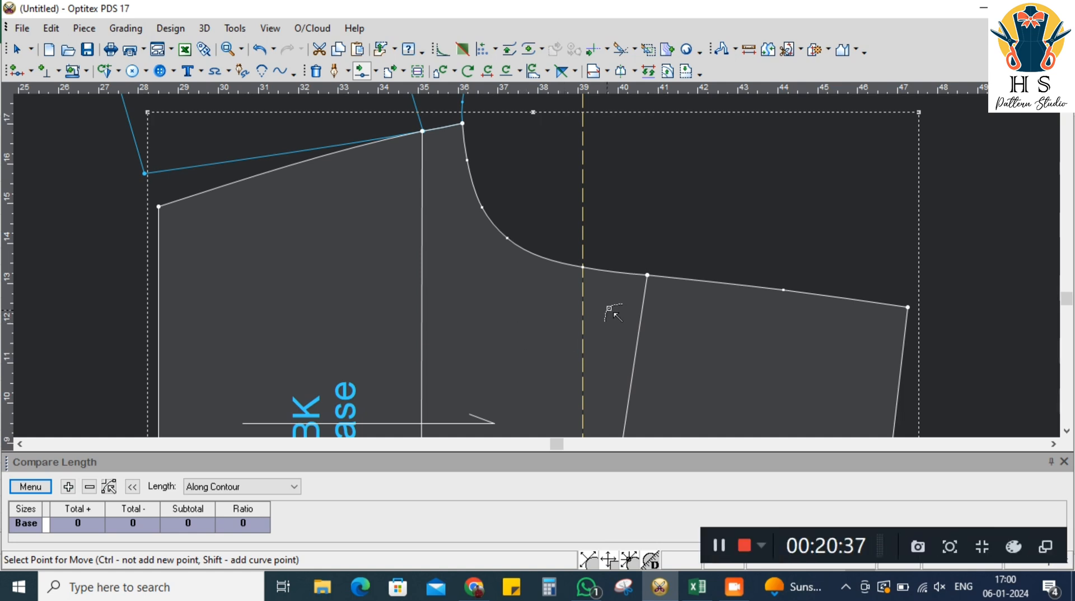
Shift the back crotch curve's last curve point along the curve toward the hip line
scroll(538, 266, up, 2)
click(520, 244)
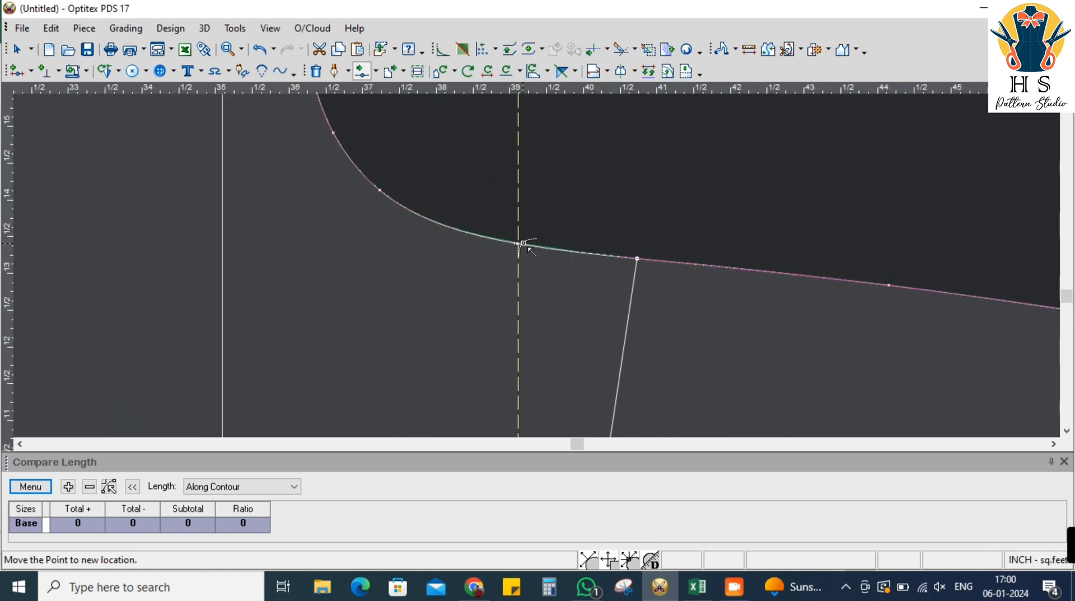
click(824, 394)
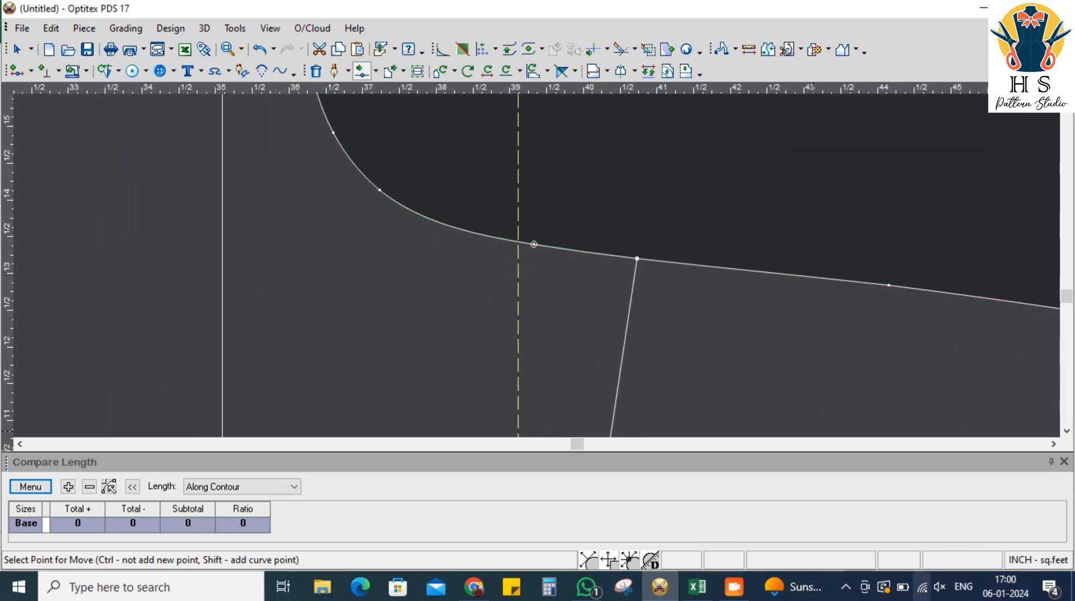
Move the curve point on the centre back seam between hip and waist inward to straighten the seam, and leave the Move Point tool
scroll(532, 268, down, 2)
scroll(540, 269, up, 3)
scroll(563, 252, up, 2)
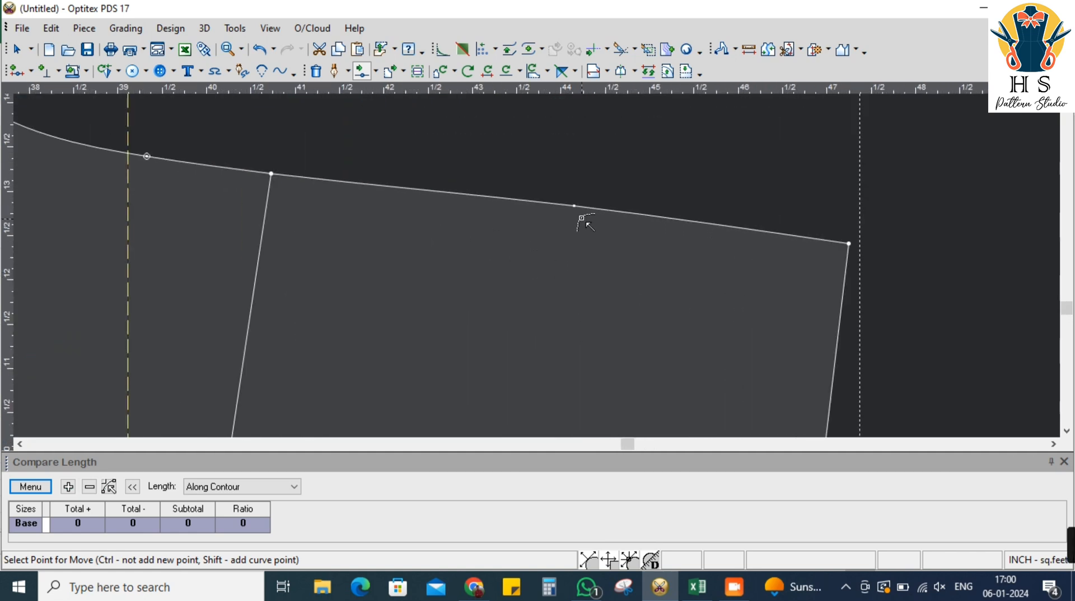
click(576, 210)
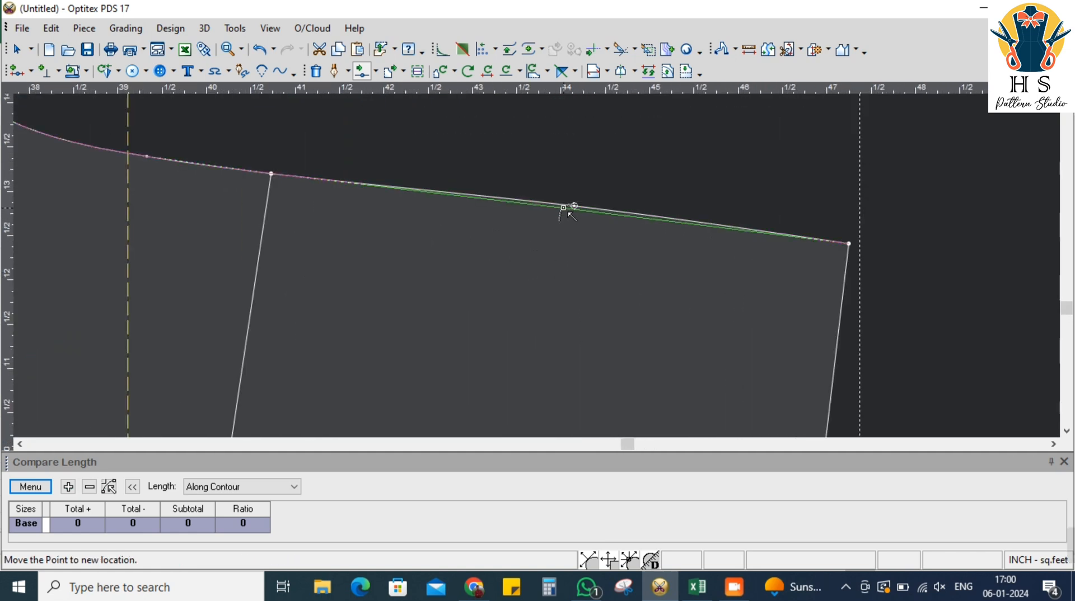
click(570, 215)
click(824, 395)
scroll(537, 267, down, 4)
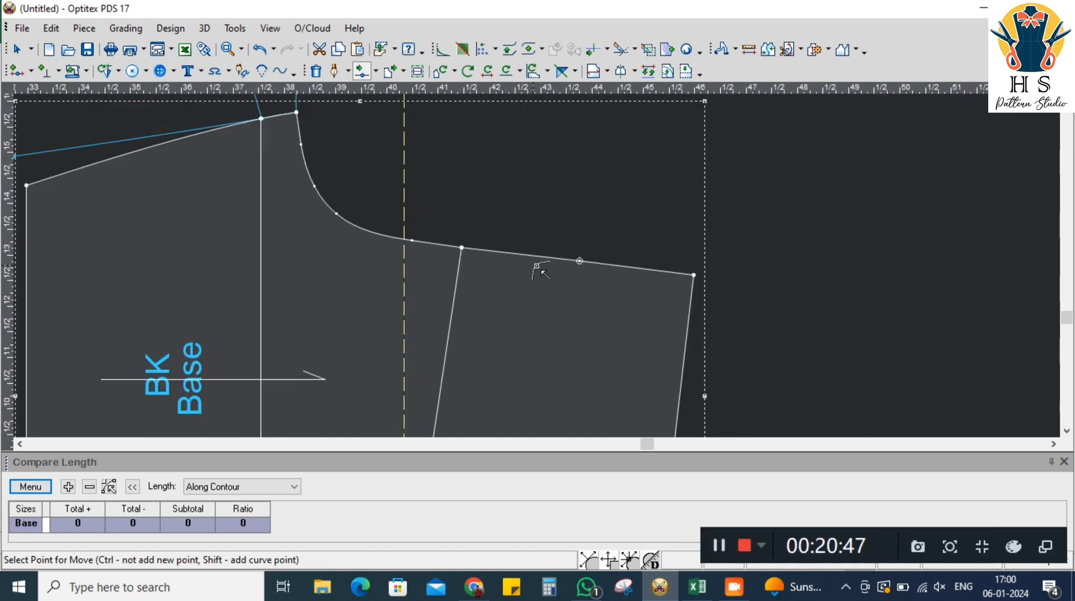
scroll(541, 273, up, 1)
right_click(638, 163)
click(658, 171)
Flip the front piece back along its short inseam segment and move it clear of the back piece
scroll(536, 273, down, 1)
click(561, 71)
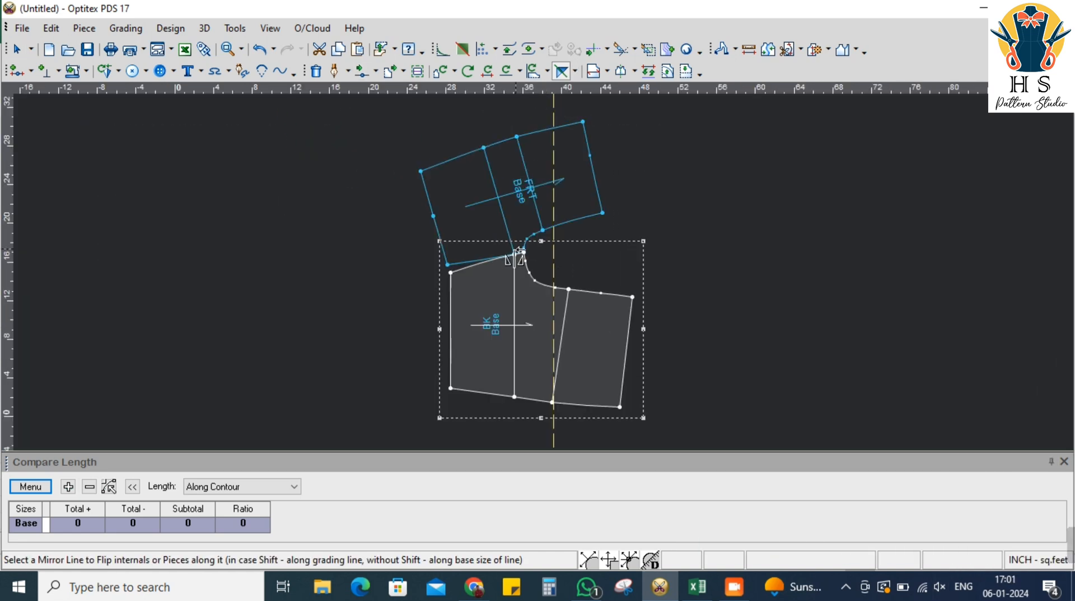
click(523, 253)
right_click(719, 220)
click(751, 224)
drag(606, 284, 457, 218)
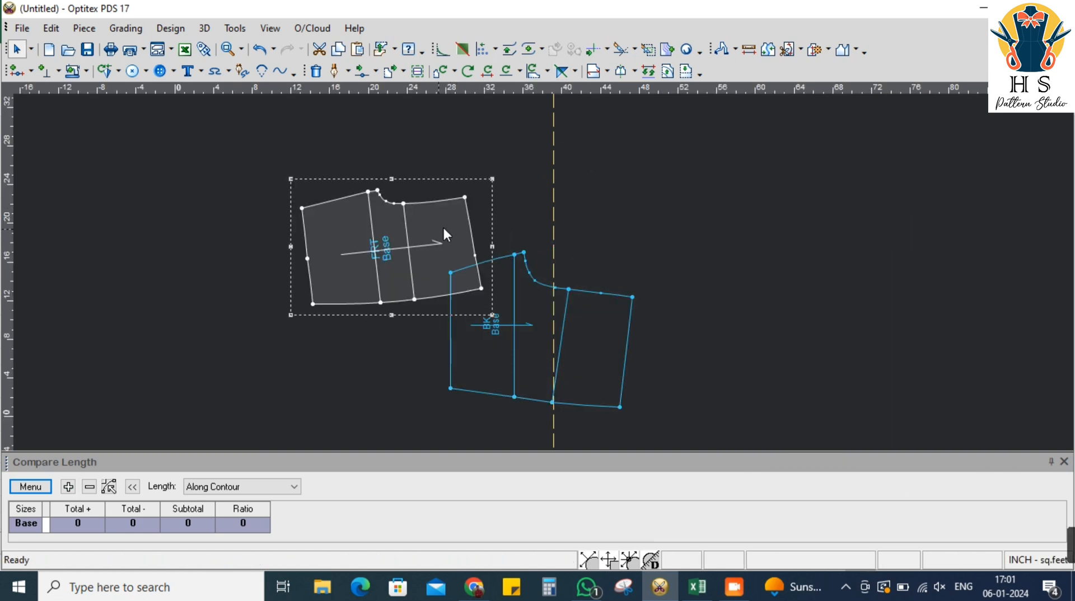
Rotate the front piece so its baseline is horizontal
click(607, 72)
click(638, 115)
click(415, 239)
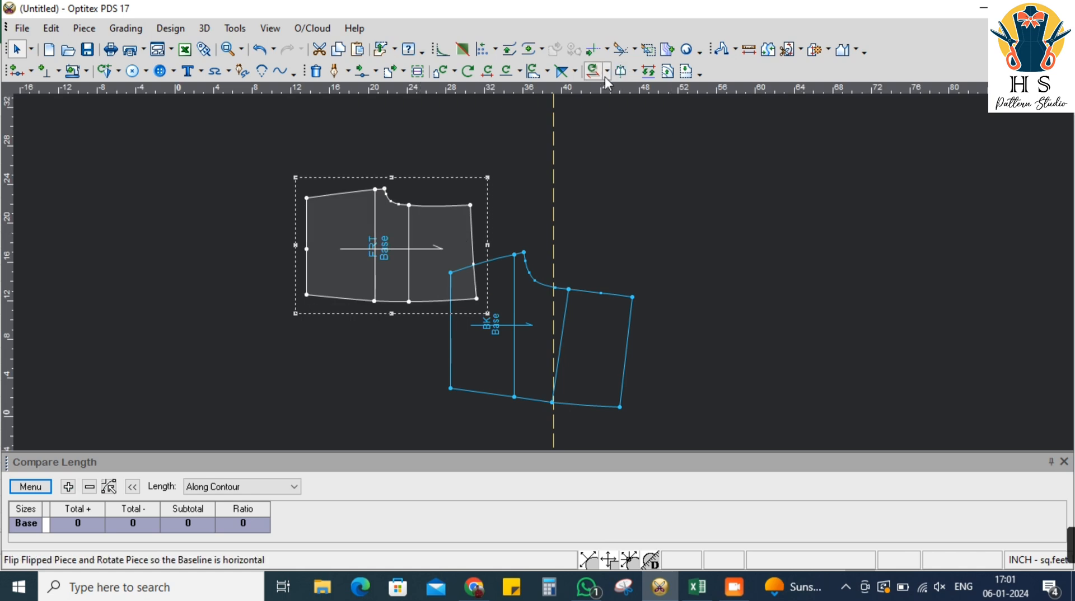
click(608, 72)
click(610, 115)
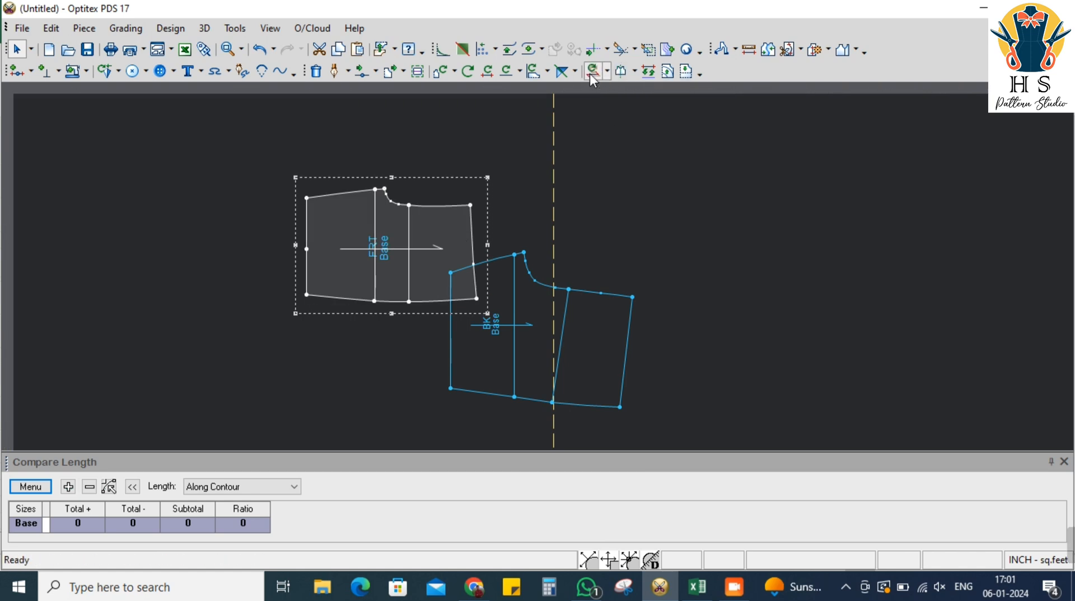
click(608, 73)
click(620, 135)
right_click(556, 165)
click(604, 205)
Move both pieces away from the vertical guideline, with the front piece placed above the back piece
drag(568, 336, 730, 302)
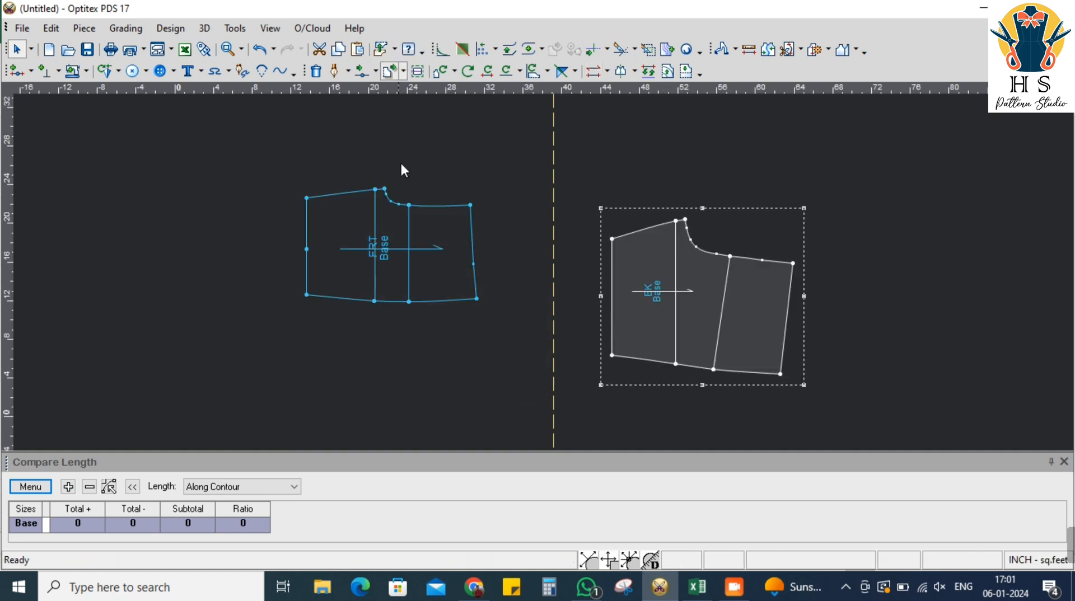
drag(451, 290, 831, 193)
drag(760, 318, 887, 352)
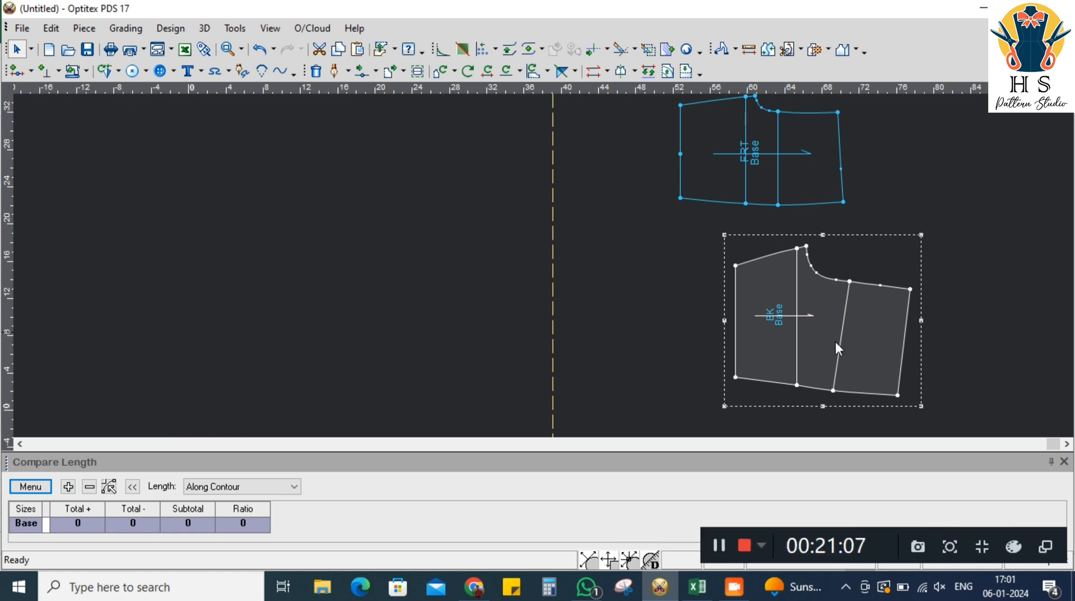
Select the front piece, and look up the pocket opening measurement in the SHORTS sheet in Excel
click(824, 199)
scroll(543, 269, up, 5)
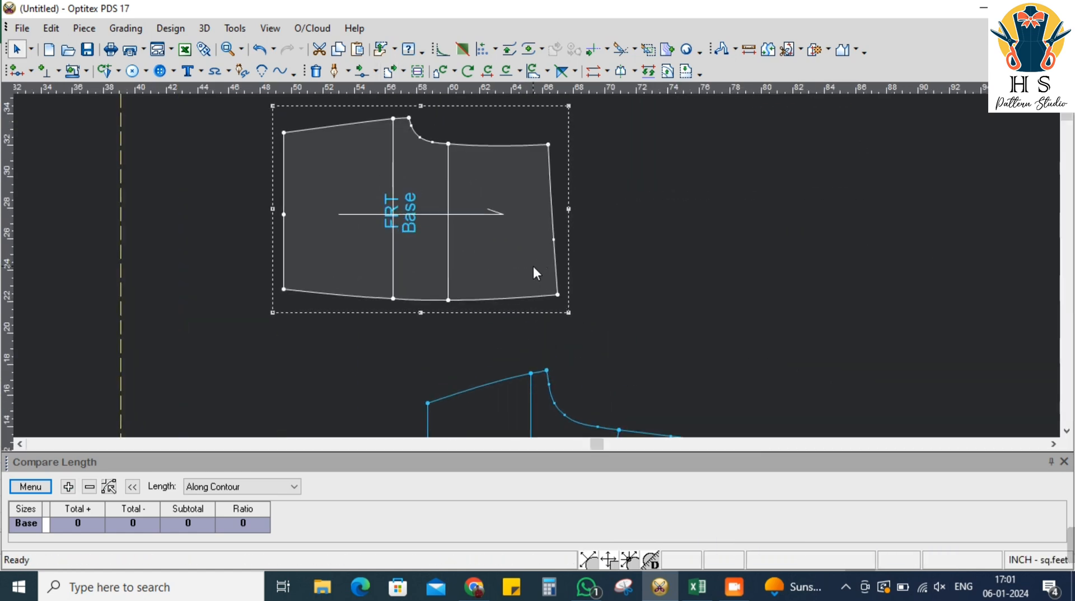
key(alt+Tab)
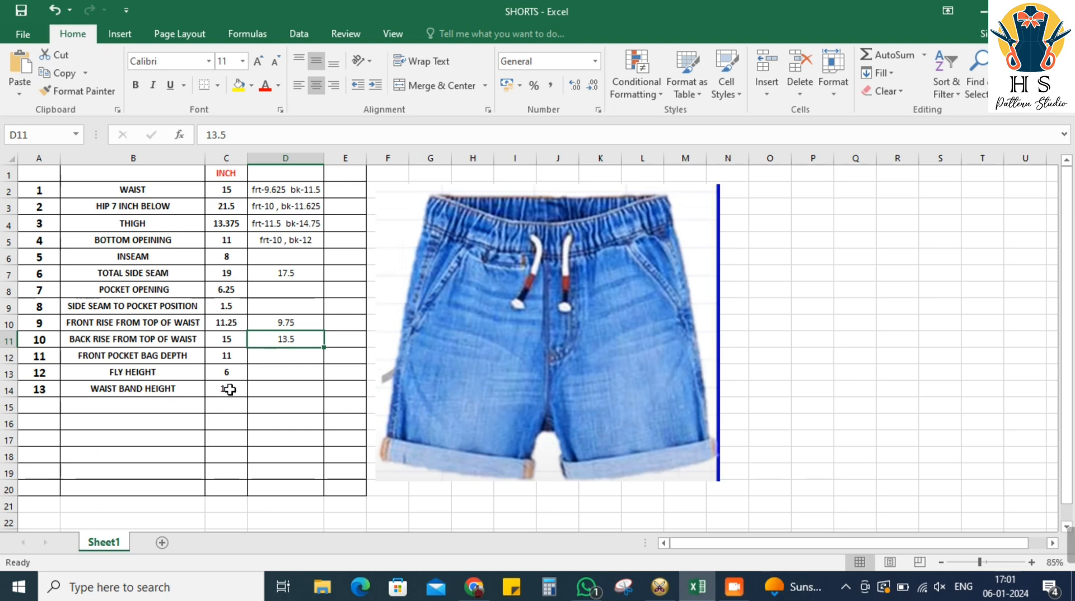
click(231, 291)
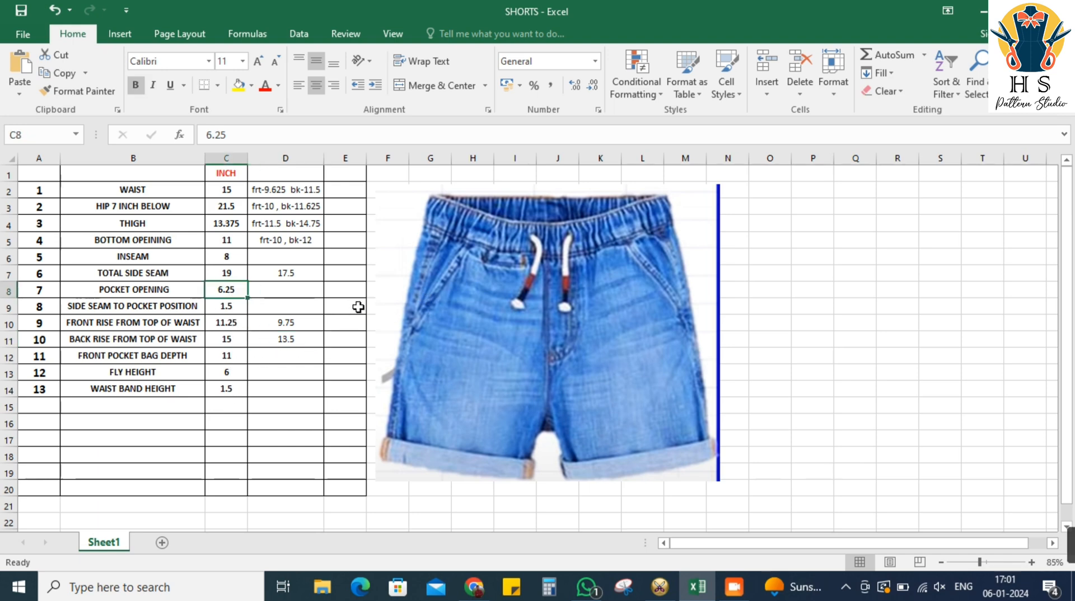
key(alt+Tab)
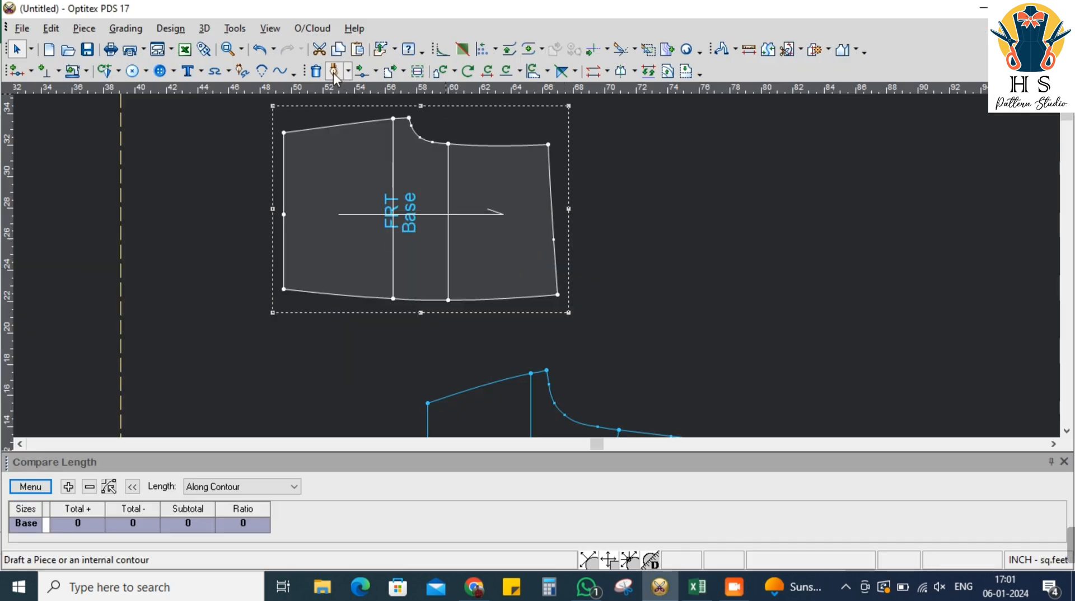
Use Draft to create a pocket point on the front waist contour 1.5 inches from the side seam corner, without drawing an internal line
click(334, 71)
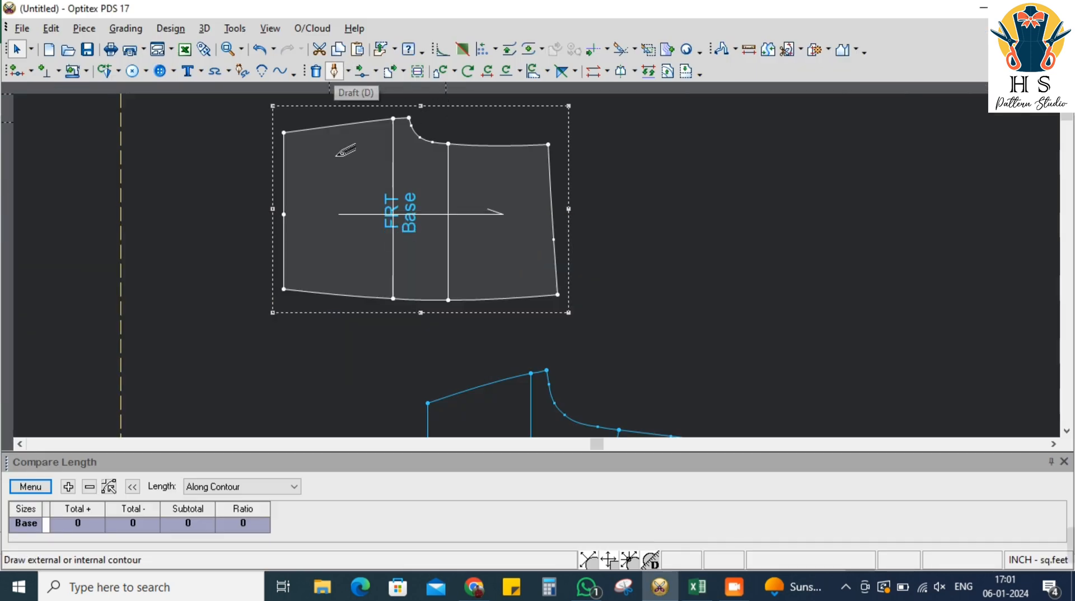
click(563, 277)
text(1)
key(Return)
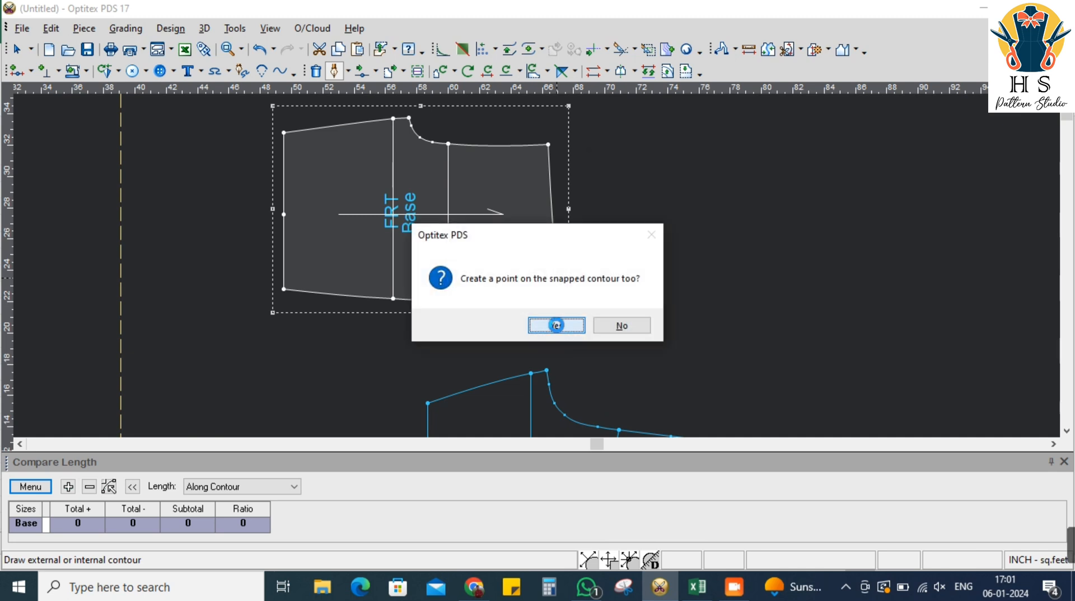
click(556, 326)
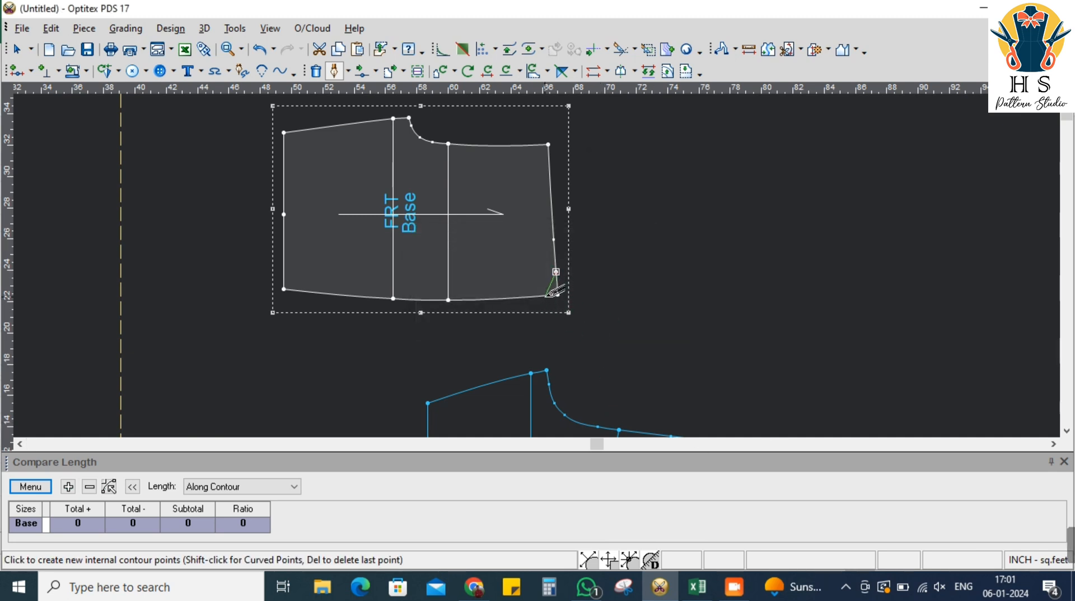
right_click(603, 262)
click(622, 274)
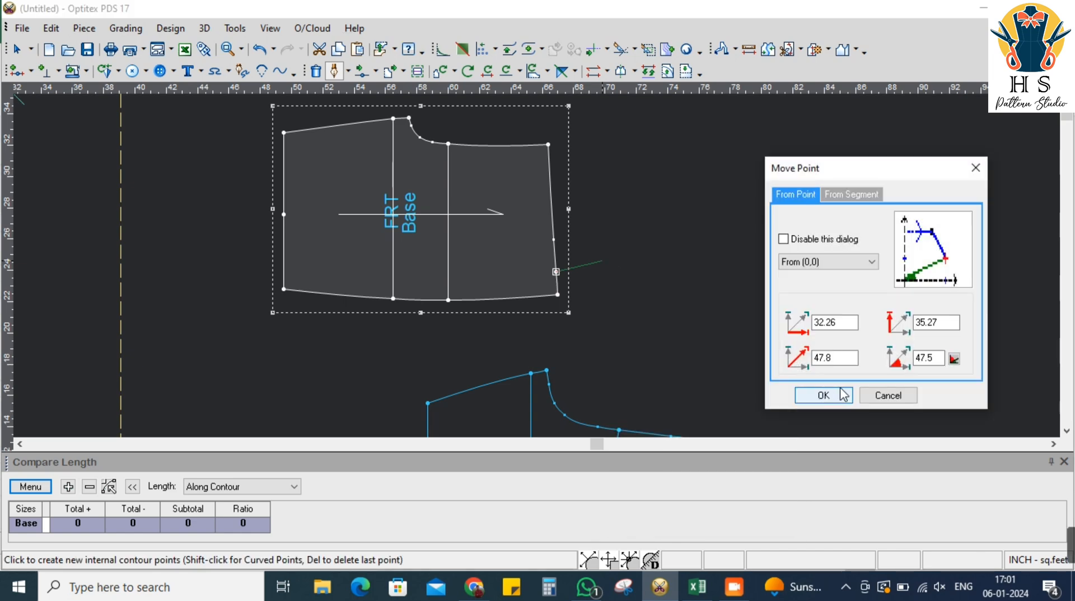
click(869, 395)
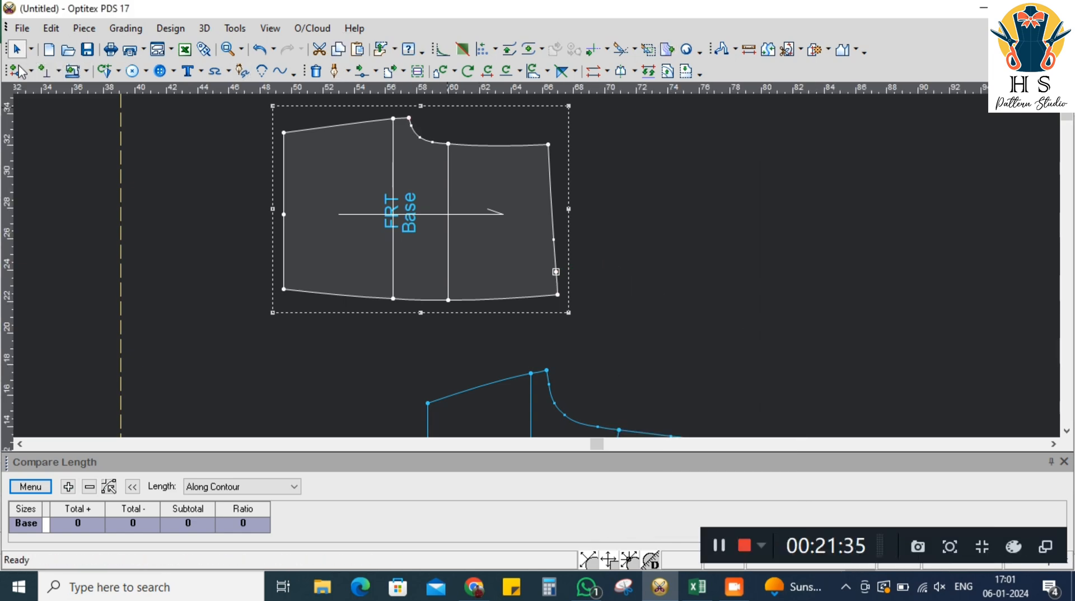
Add a grading curve point on the front side seam 6.25 inches from the waist corner for the pocket opening
click(22, 67)
click(547, 295)
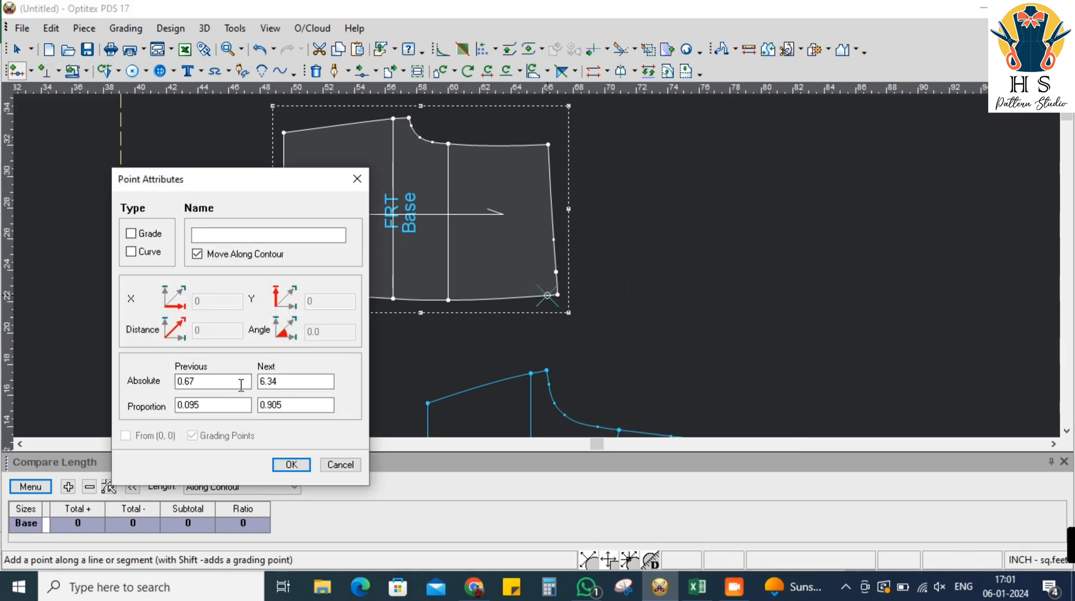
text(6)
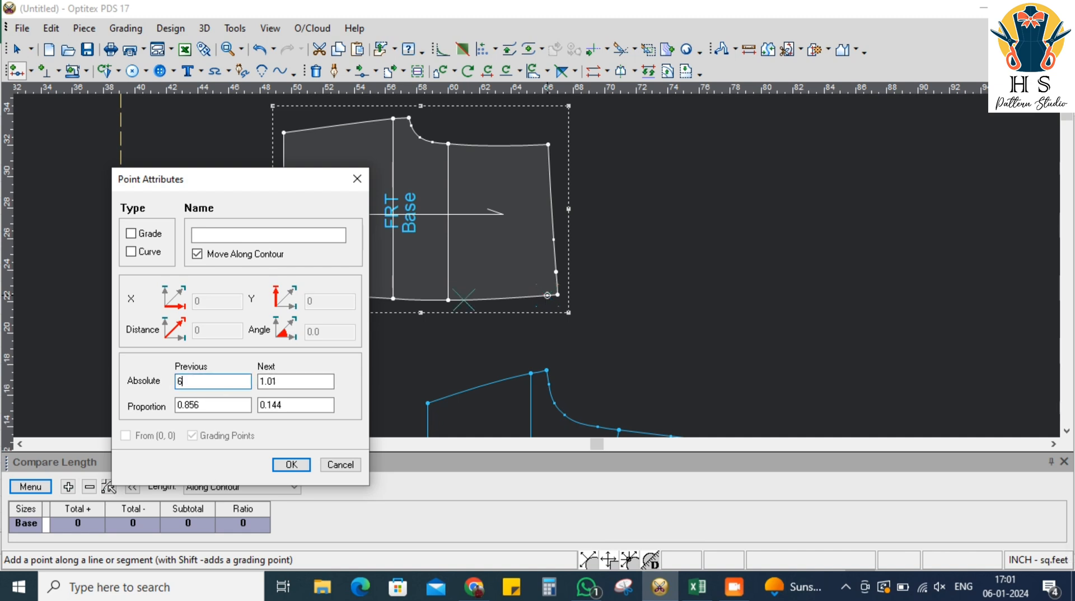
text(.25)
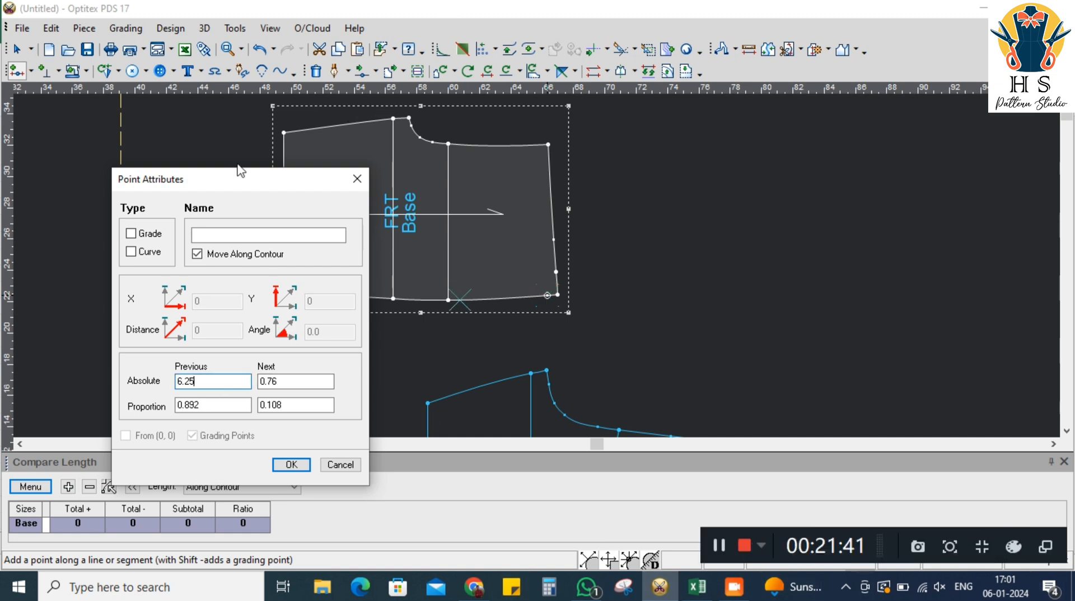
click(150, 252)
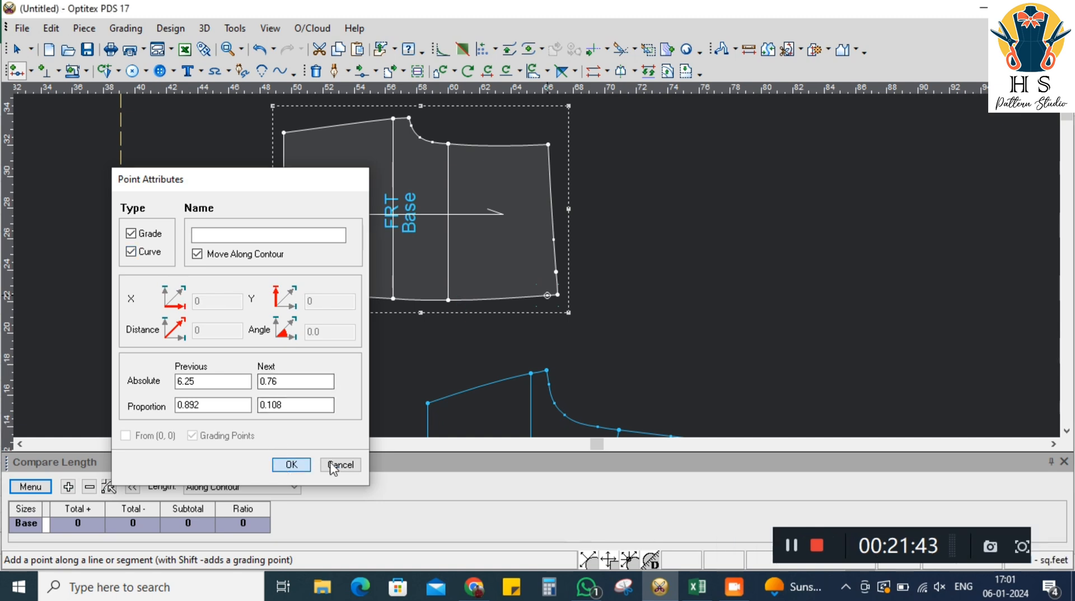
click(290, 465)
right_click(805, 197)
click(819, 205)
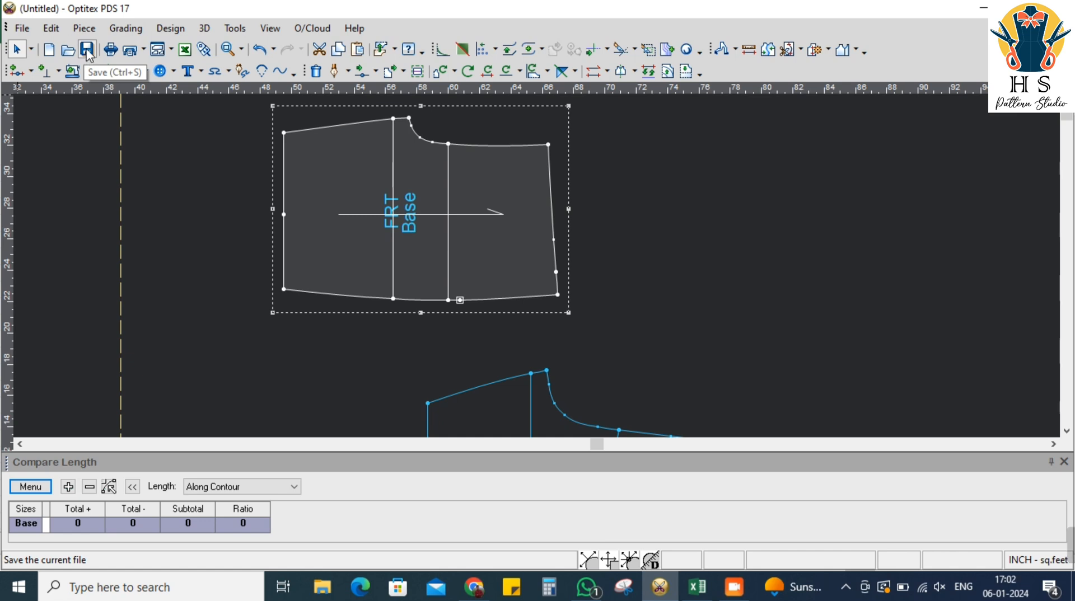
Save the pattern to the Desktop as a PDS file named SHORTS BLOCK
click(86, 51)
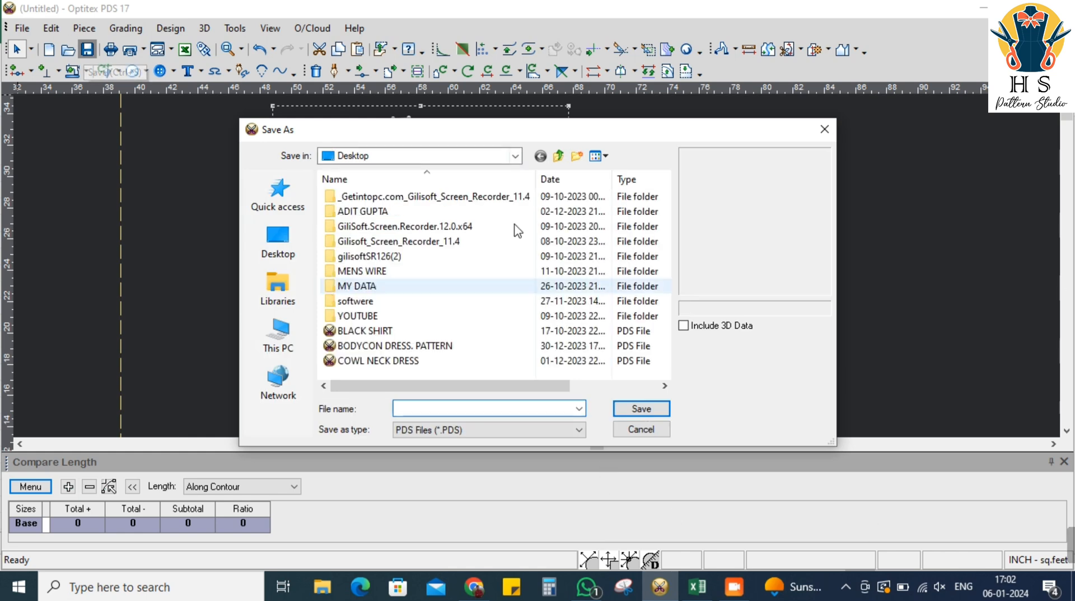
click(280, 238)
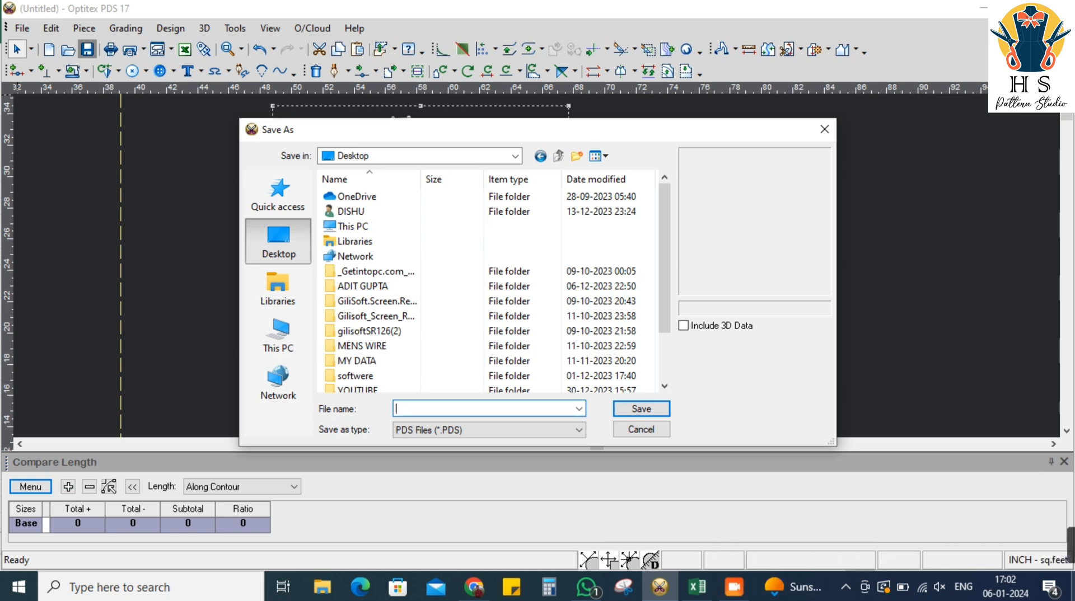
text(HO)
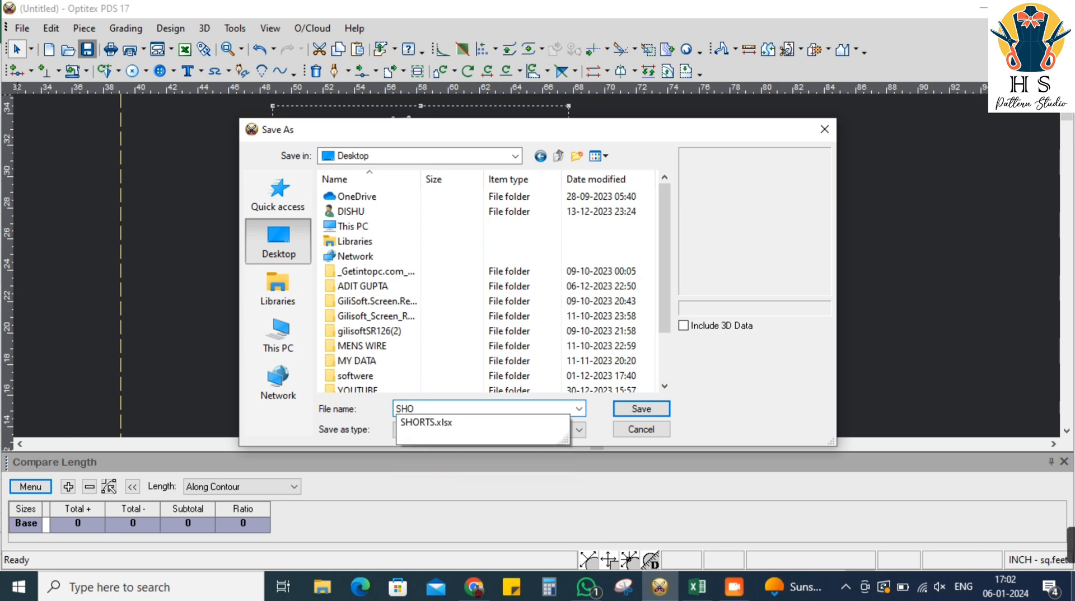
text(RTS BLOCK)
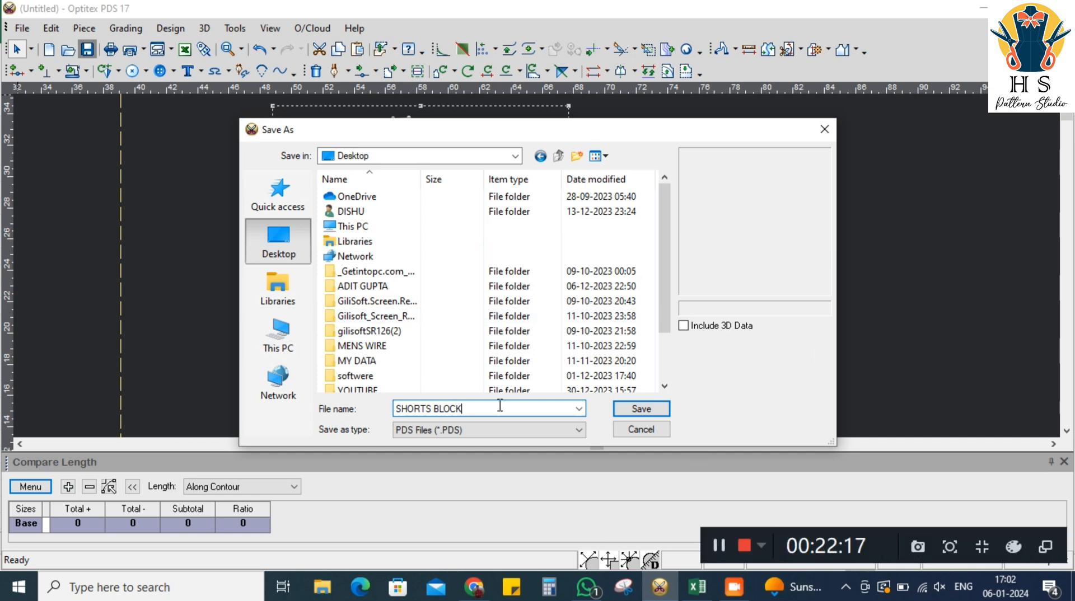
click(663, 410)
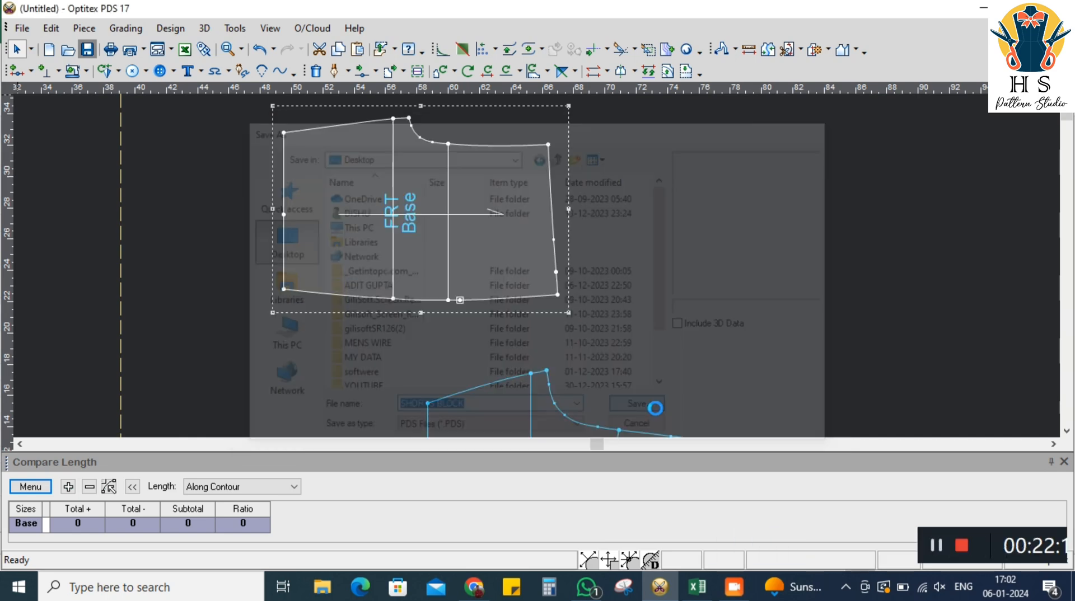
Draw a straight internal line on the front piece joining the pocket point on the waist to the pocket opening point on the side seam
scroll(545, 274, down, 3)
scroll(560, 252, up, 4)
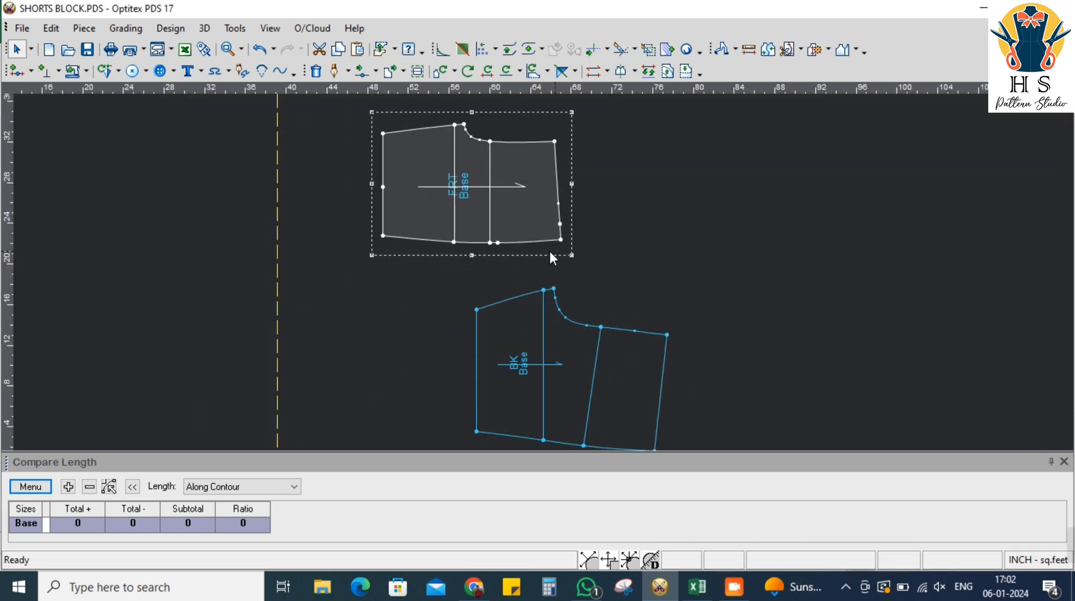
click(335, 71)
click(656, 397)
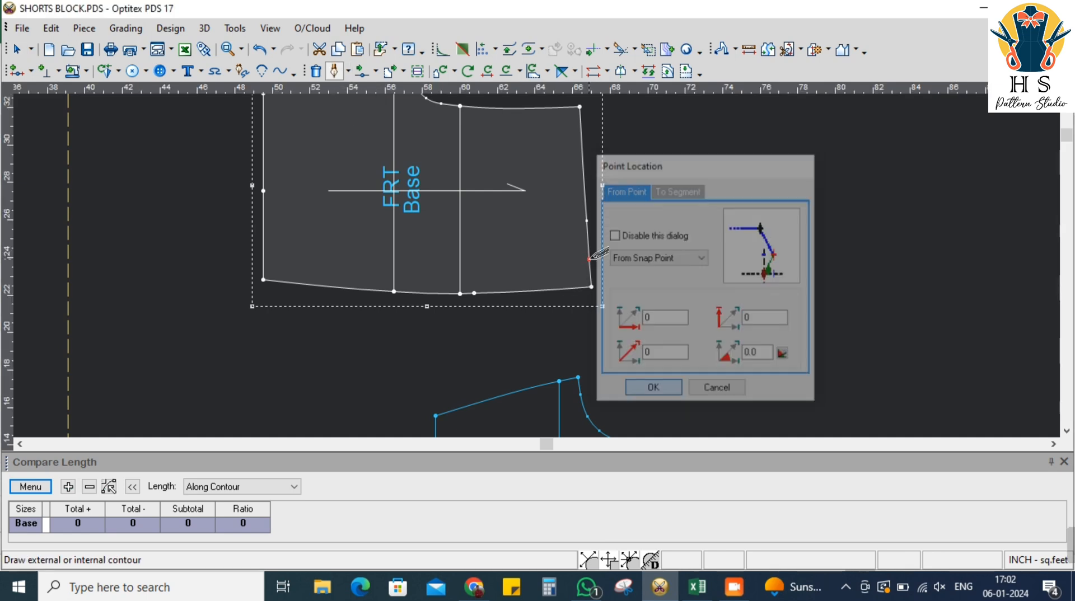
click(643, 385)
click(476, 292)
click(825, 394)
right_click(756, 195)
click(804, 205)
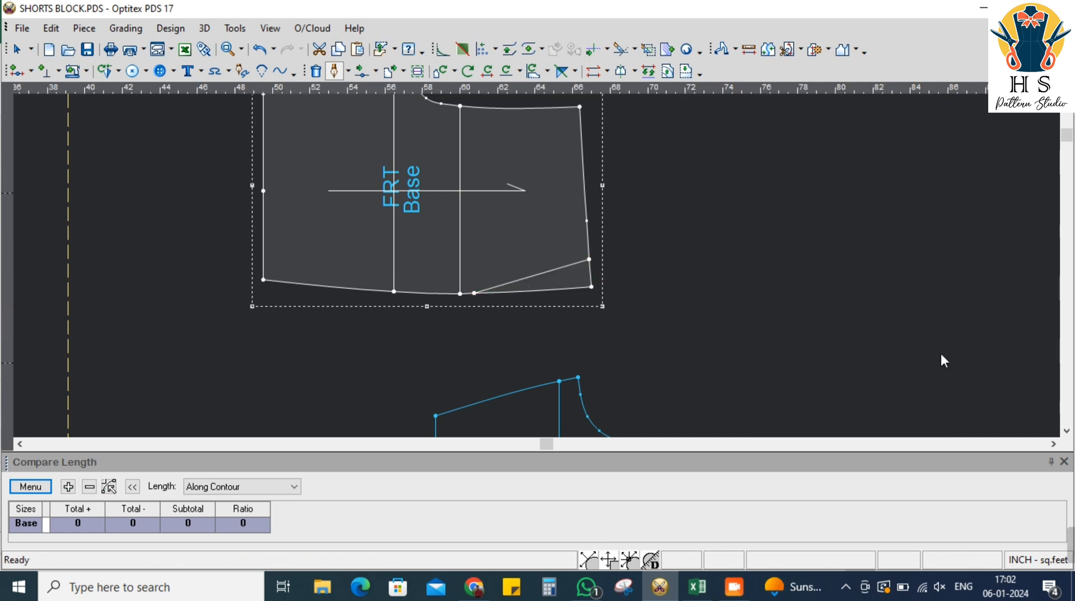
Bend the pocket opening line into a smooth curve by moving a point on it inward, away from the side seam corner
click(362, 71)
scroll(540, 273, up, 5)
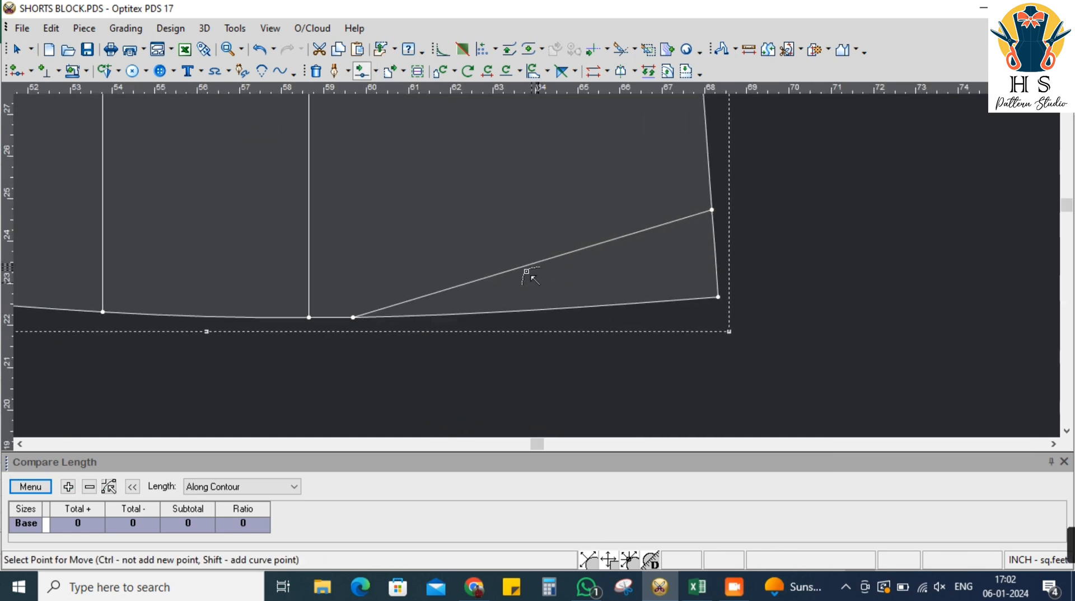
click(467, 281)
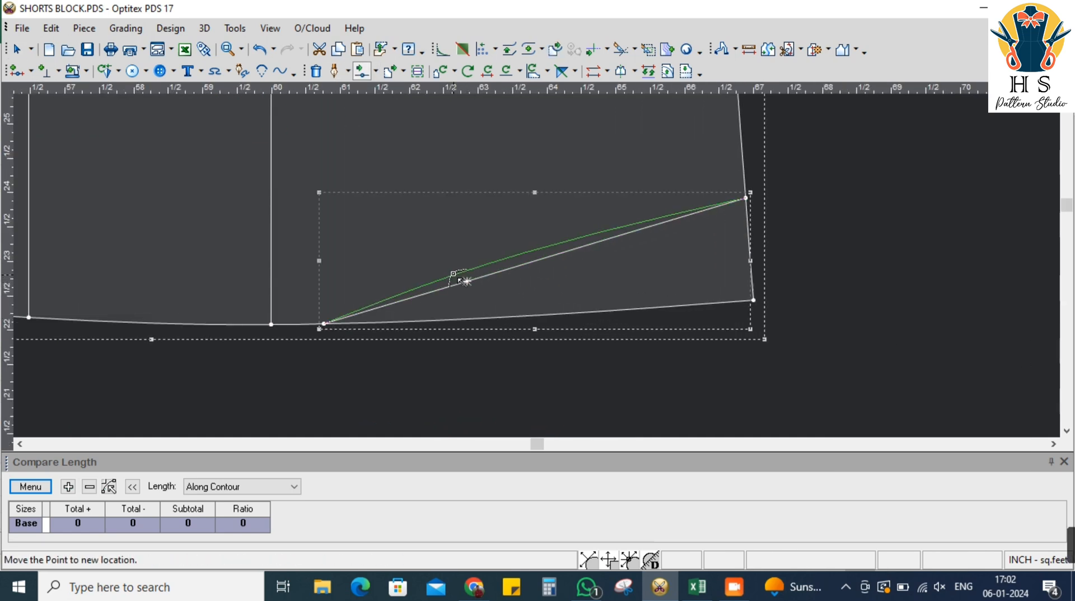
click(420, 283)
click(826, 395)
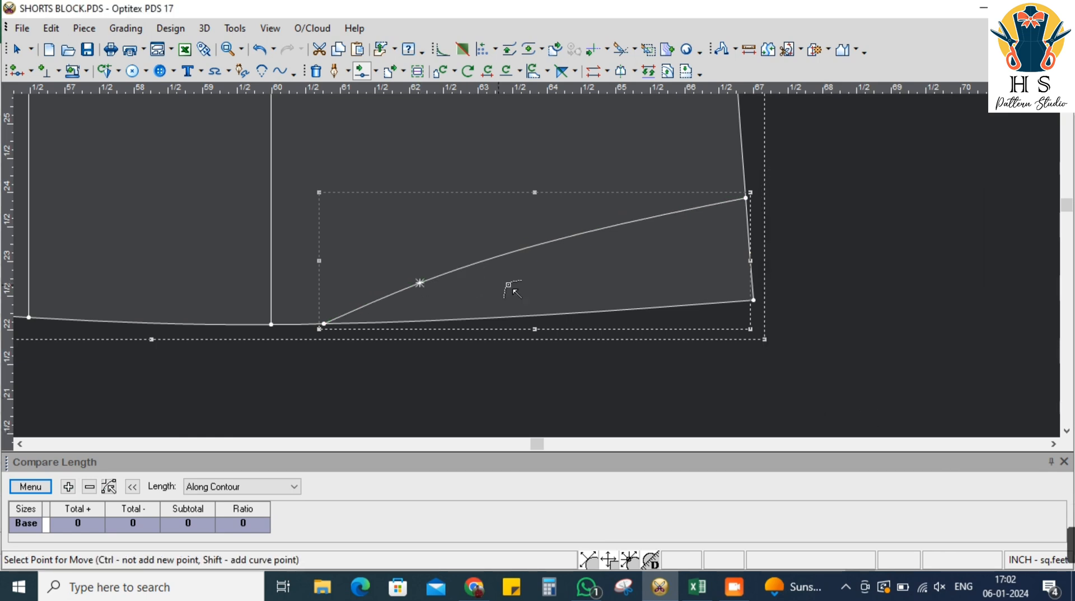
scroll(480, 288, down, 5)
right_click(727, 169)
click(752, 192)
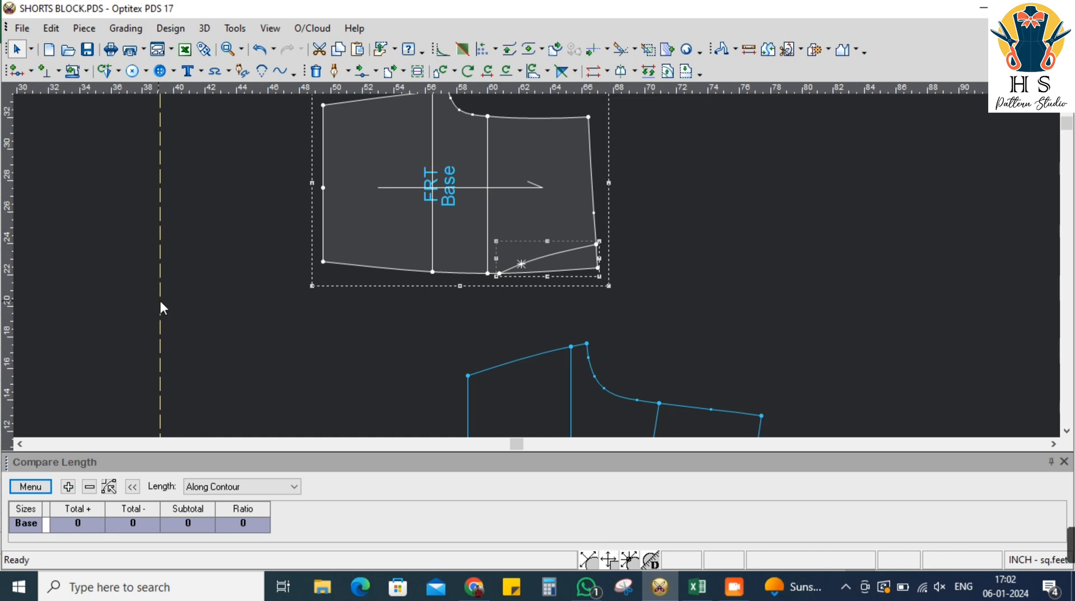
Create a guideline through the two end points of the front waist
click(596, 245)
scroll(537, 266, down, 3)
scroll(529, 271, up, 2)
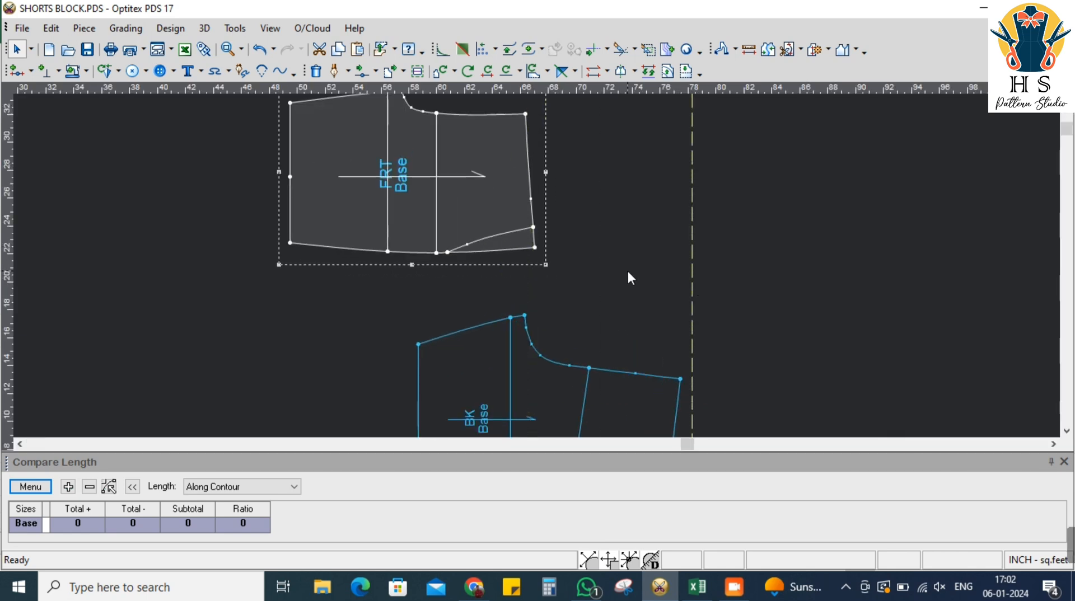
scroll(536, 265, down, 2)
scroll(504, 224, up, 1)
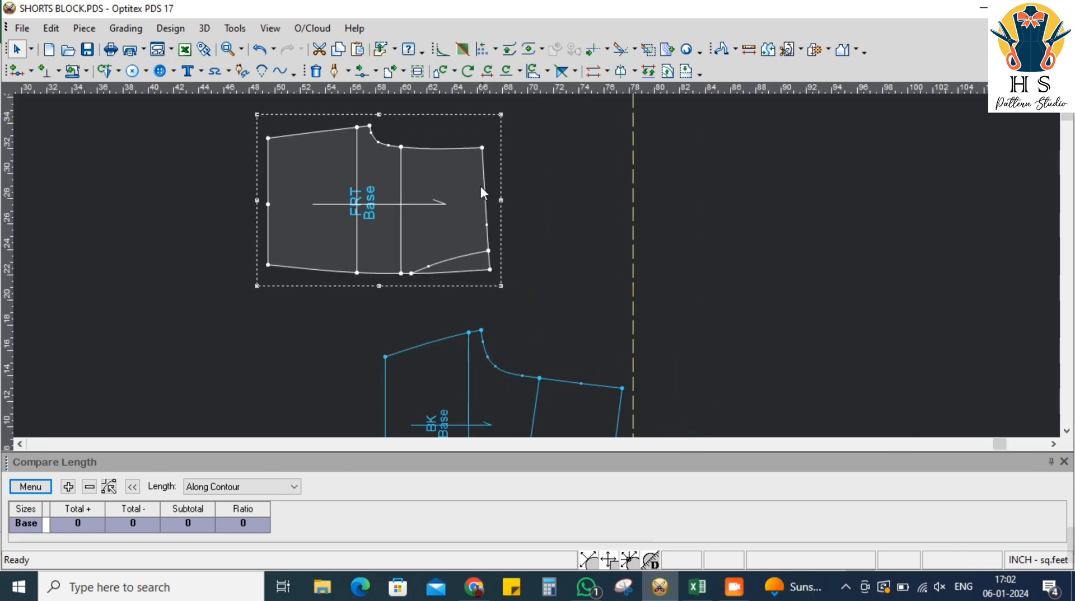
click(481, 147)
click(490, 268)
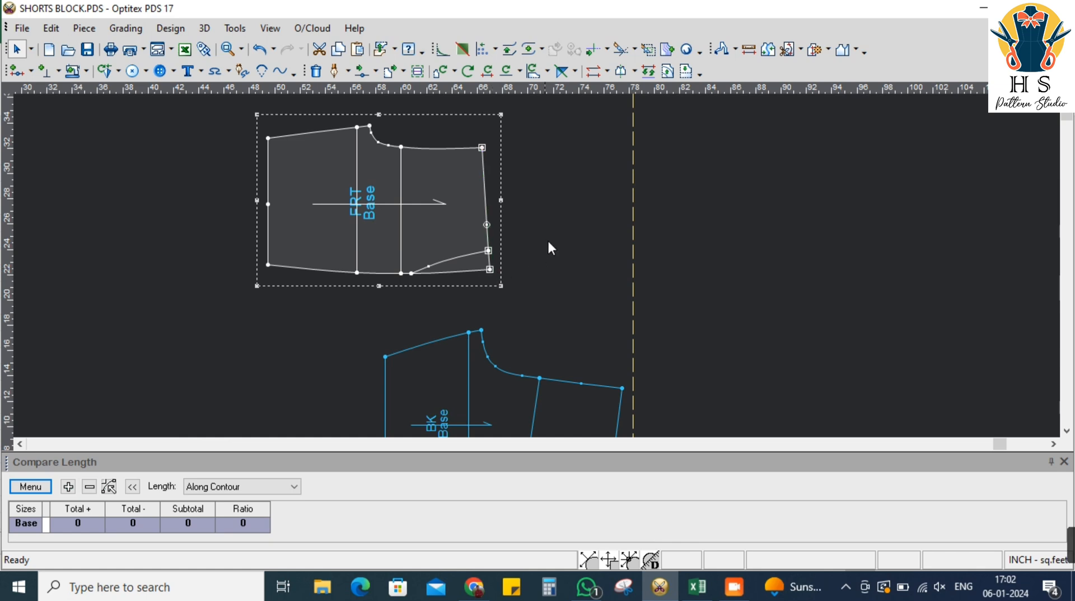
click(171, 31)
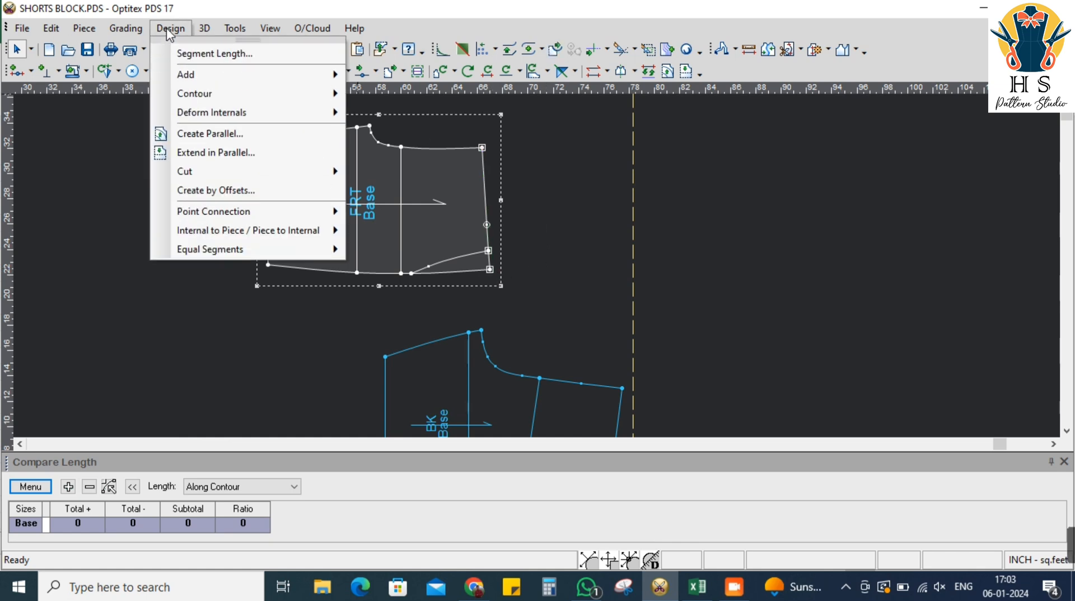
mouse_move(84, 29)
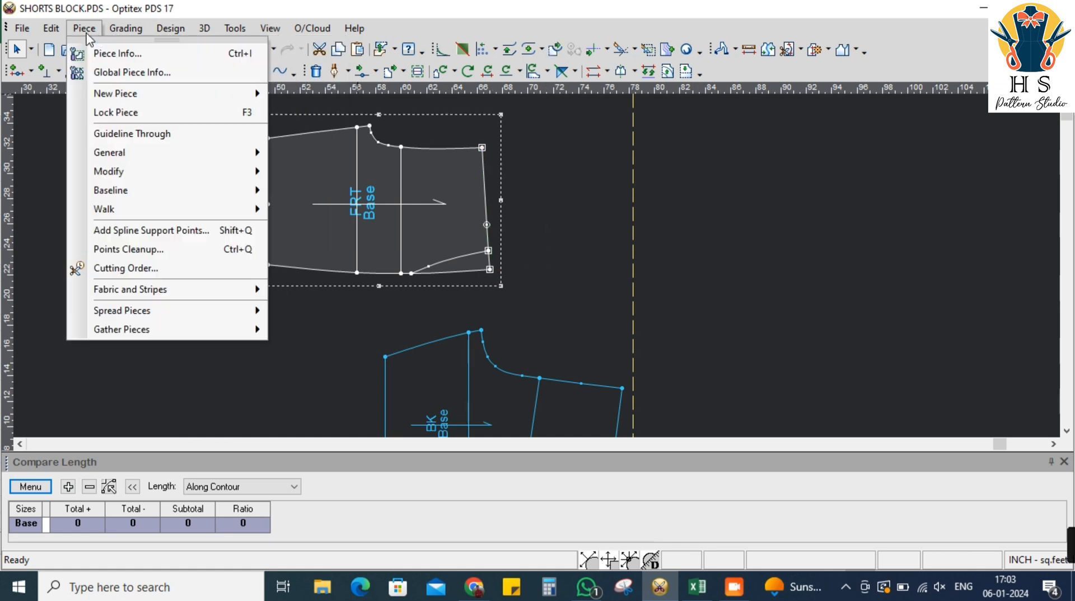
click(168, 135)
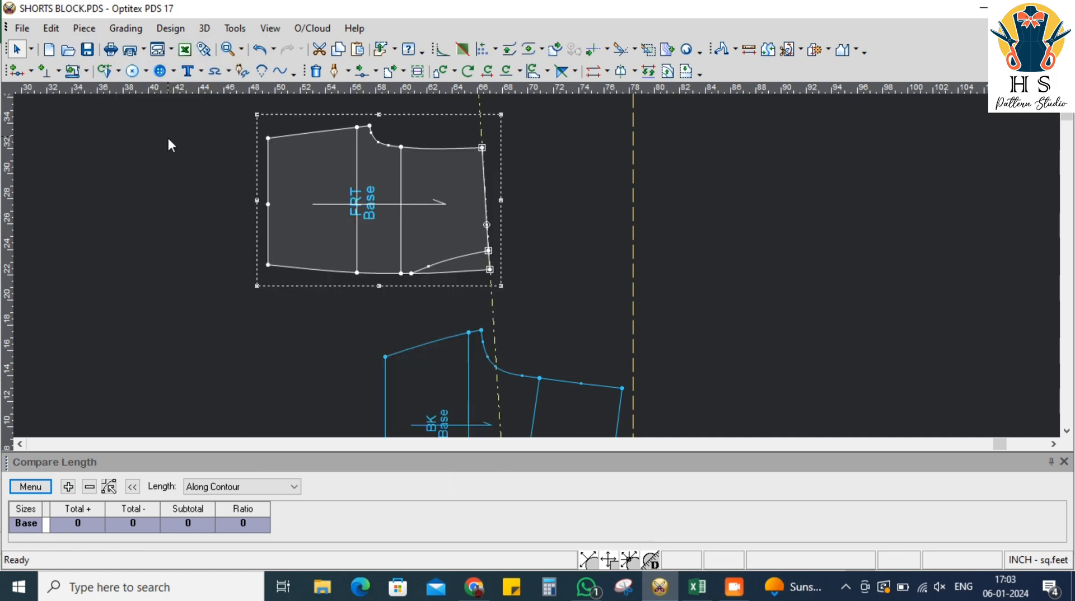
Look up the front pocket bag depth in the SHORTS sheet in Excel and offset the angled waist guideline by -11 inches
double_click(491, 308)
drag(822, 356, 699, 204)
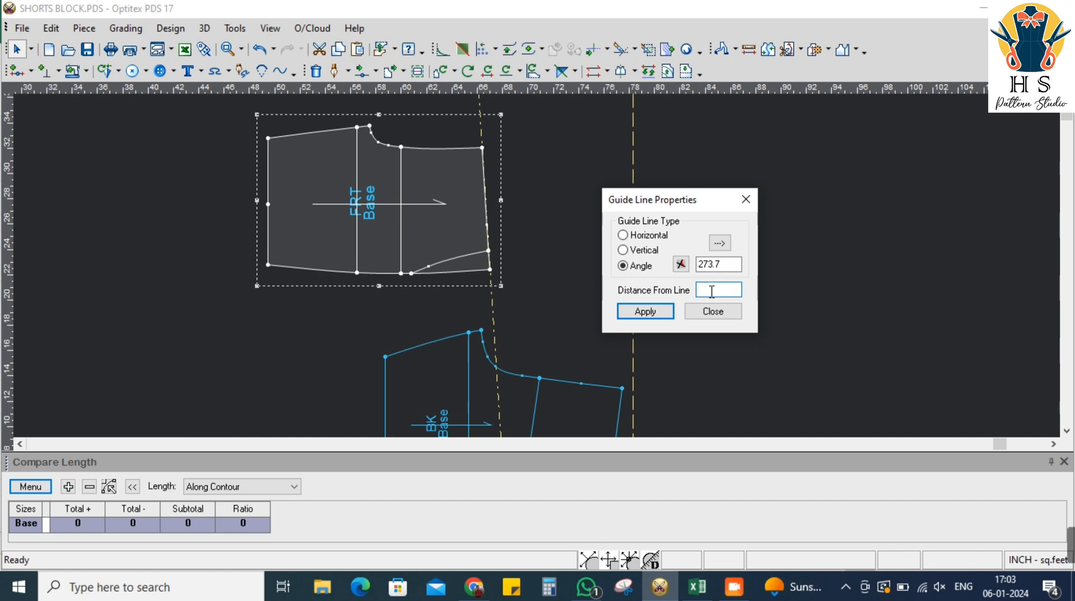
key(alt+Tab)
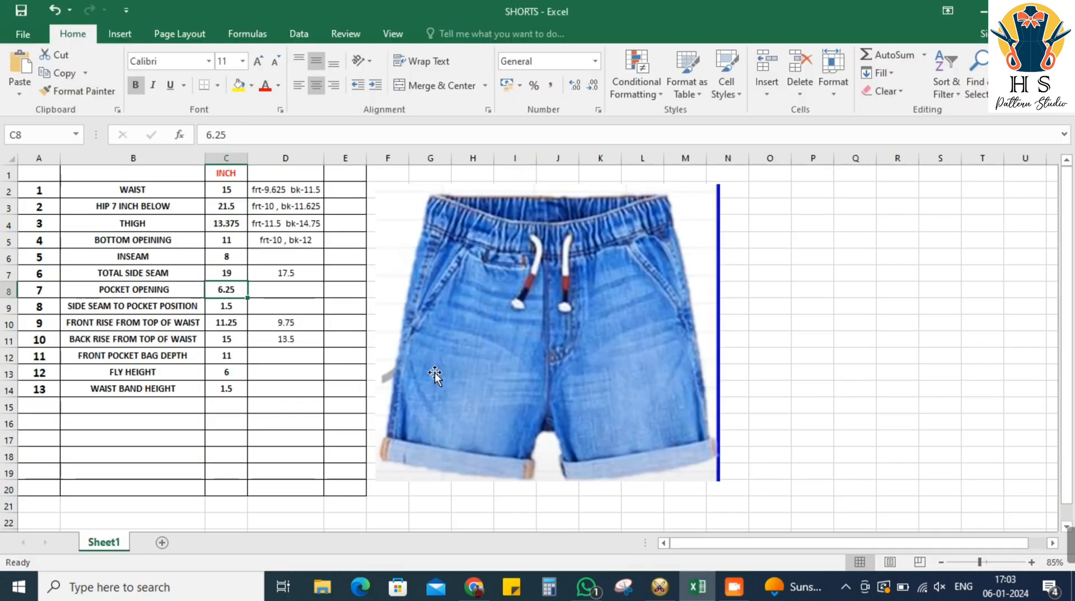
key(alt+Tab)
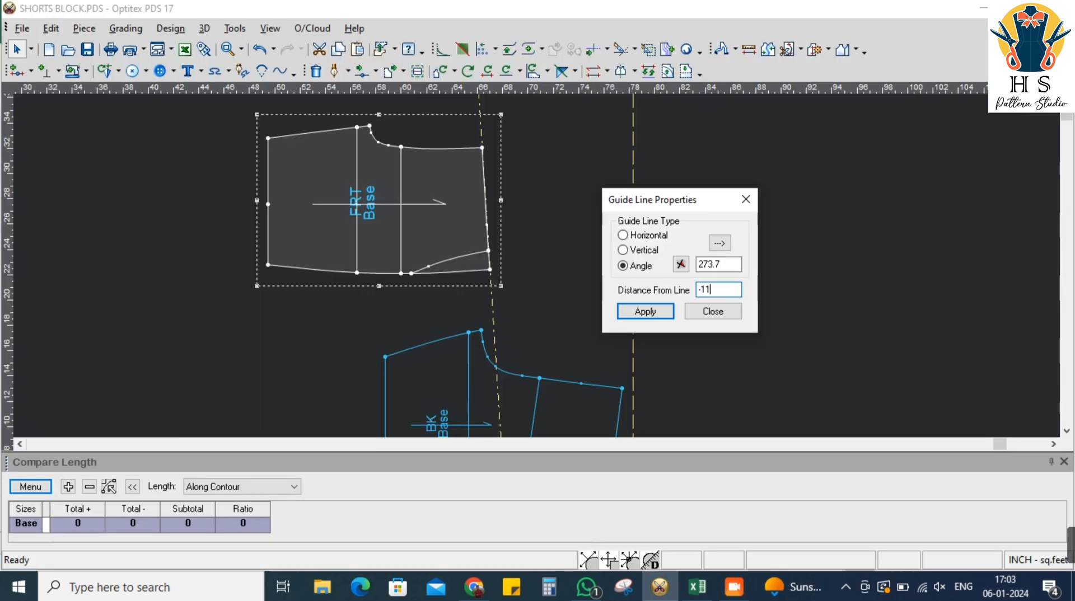
click(713, 311)
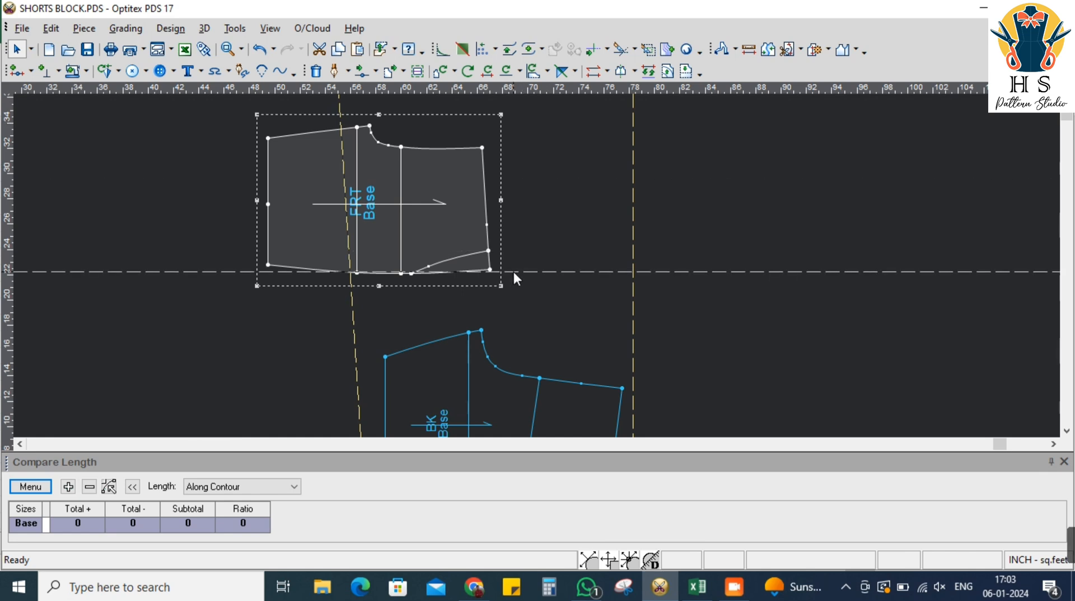
Place a horizontal guideline at the waist pocket point and offset it 5 inches into the front piece
click(510, 252)
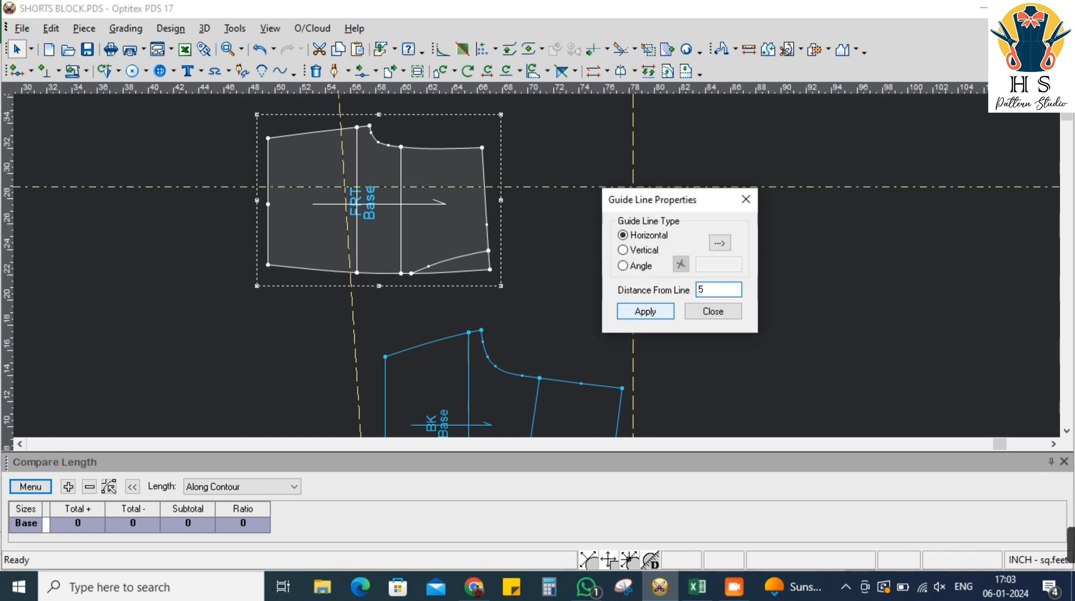
click(713, 311)
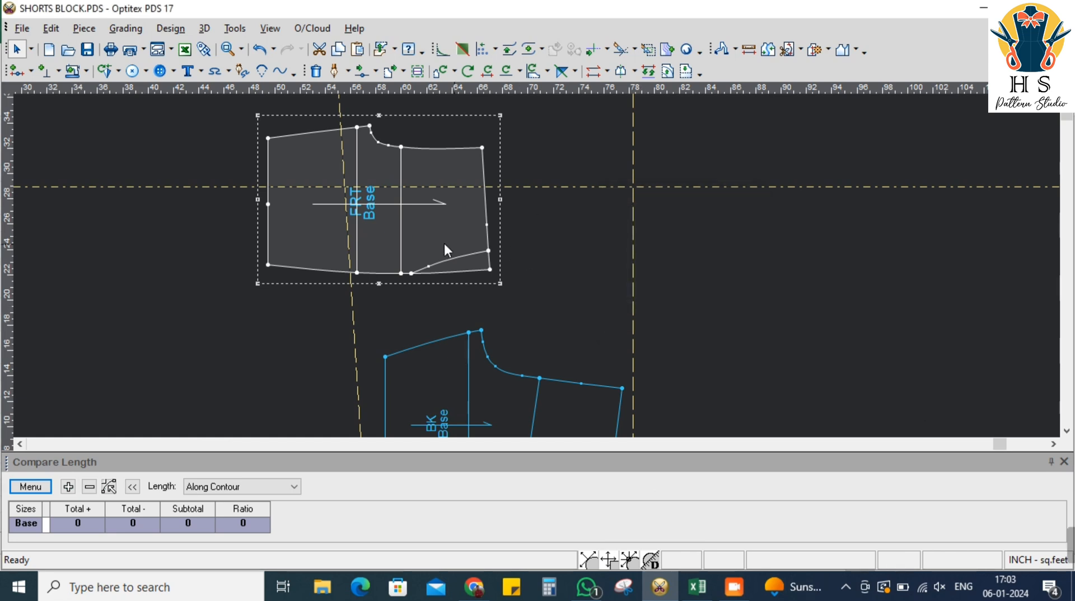
Start the pocket bag contour on the waist, adding a contour point there, and run it along the horizontal guideline to the angled guideline
scroll(466, 246, down, 2)
scroll(550, 269, up, 3)
key(d)
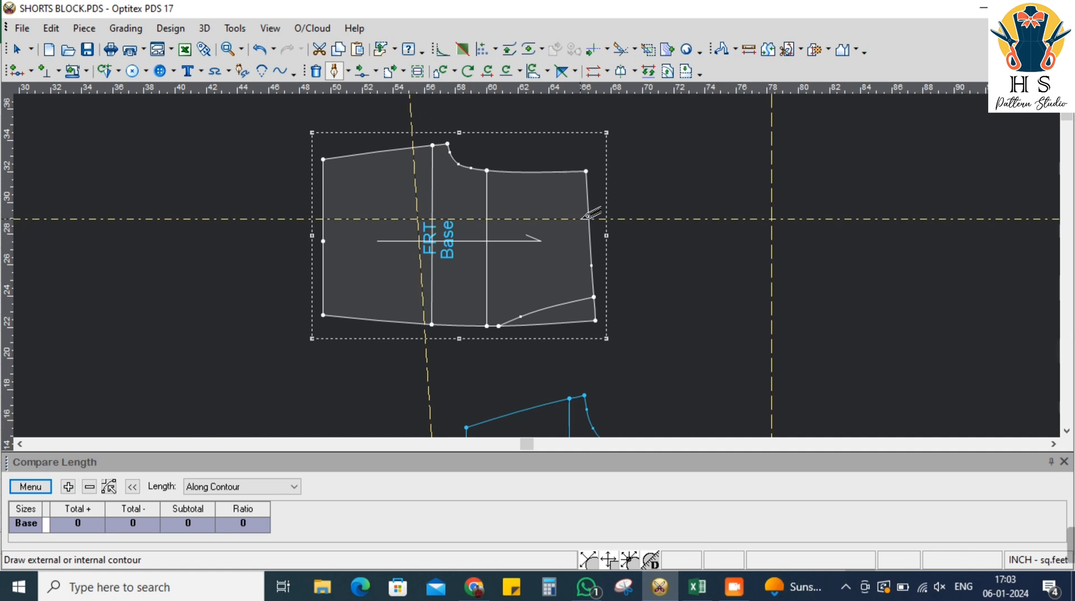
click(587, 218)
click(653, 391)
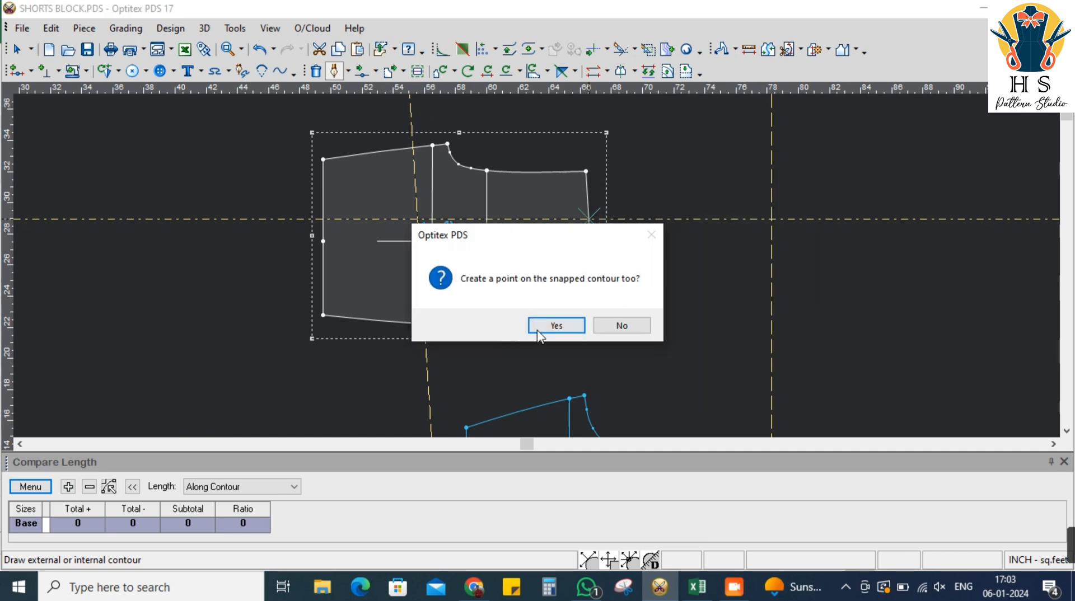
click(544, 327)
click(417, 218)
click(823, 396)
Finish the pocket bag contour on the side seam about 1 inch above the crotch line, adding a point on the seam
scroll(434, 246, down, 3)
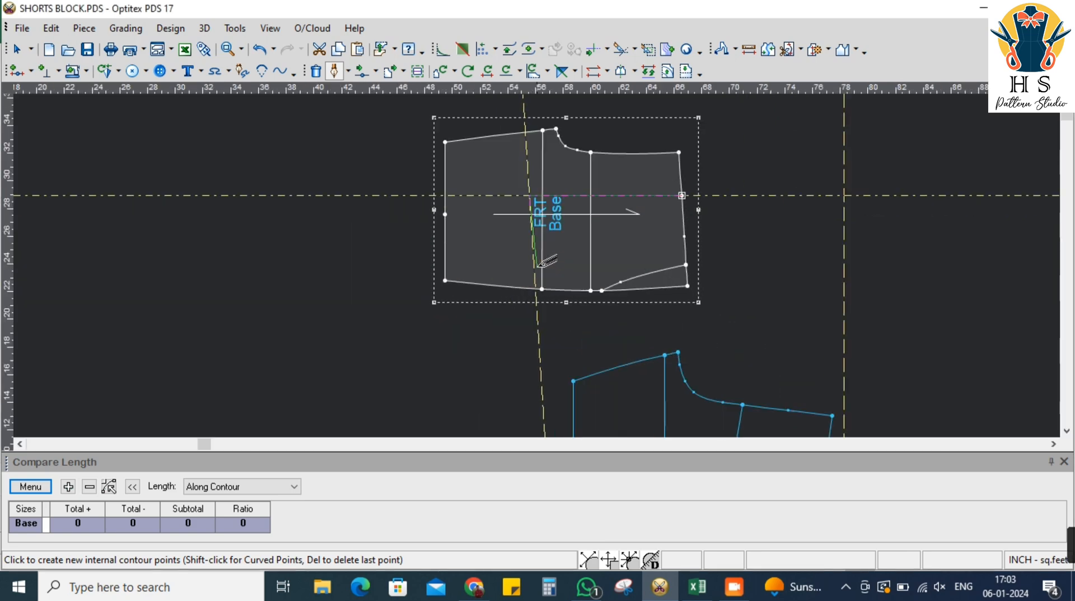
scroll(540, 266, up, 3)
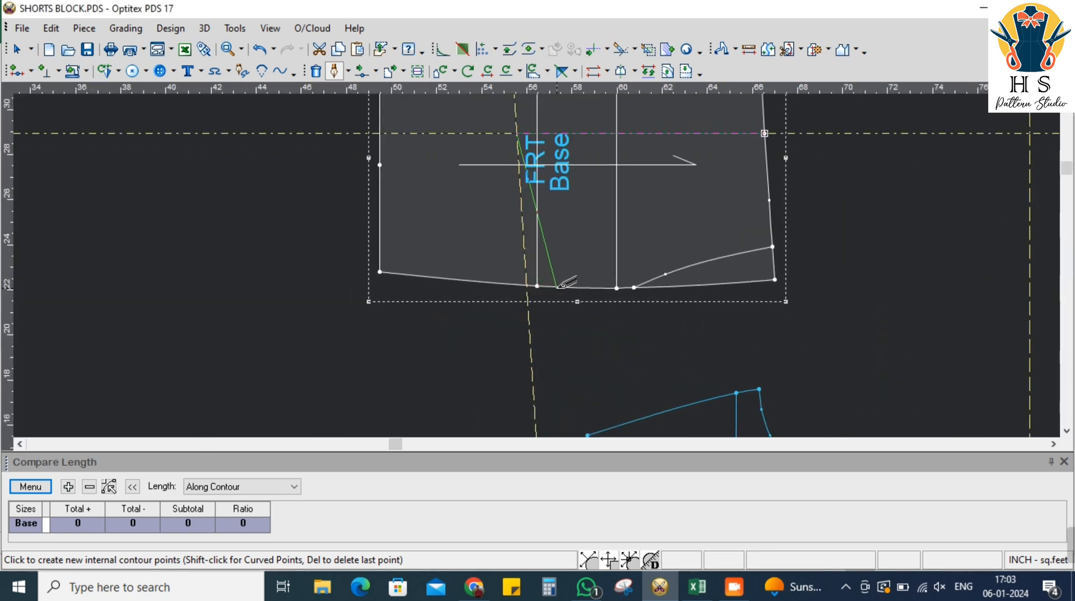
click(561, 285)
click(819, 390)
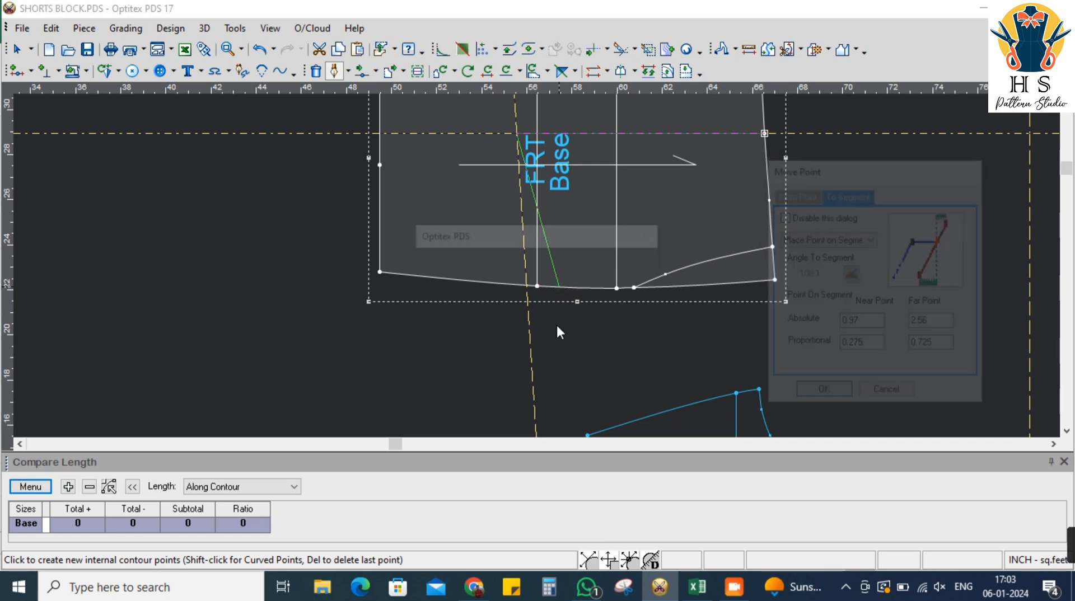
click(567, 329)
right_click(842, 179)
click(856, 195)
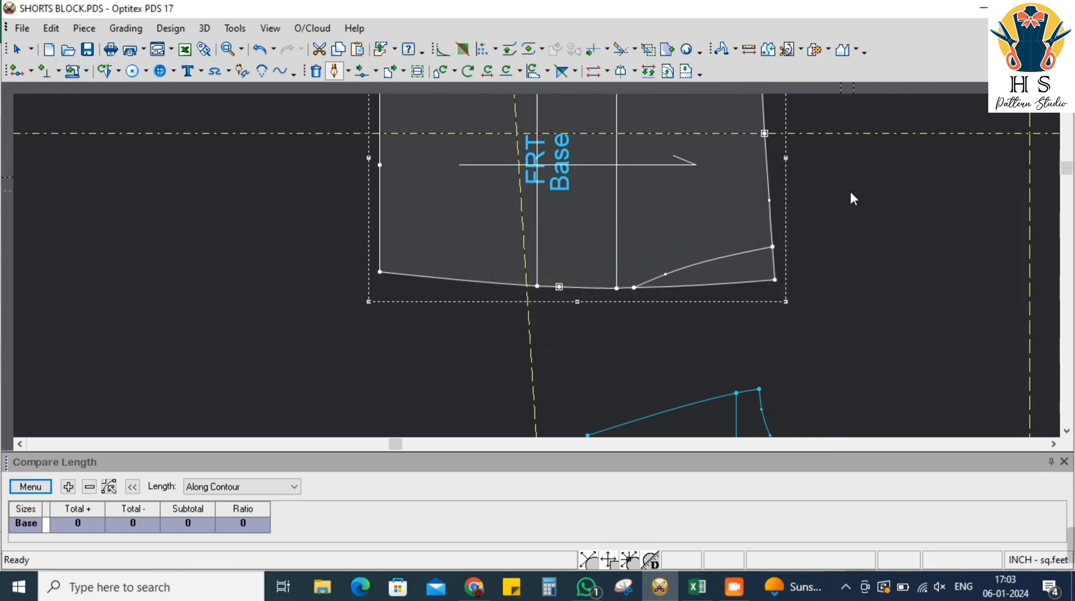
Move the front piece clear of the guidelines and delete all guidelines
scroll(554, 260, down, 4)
drag(390, 158, 191, 90)
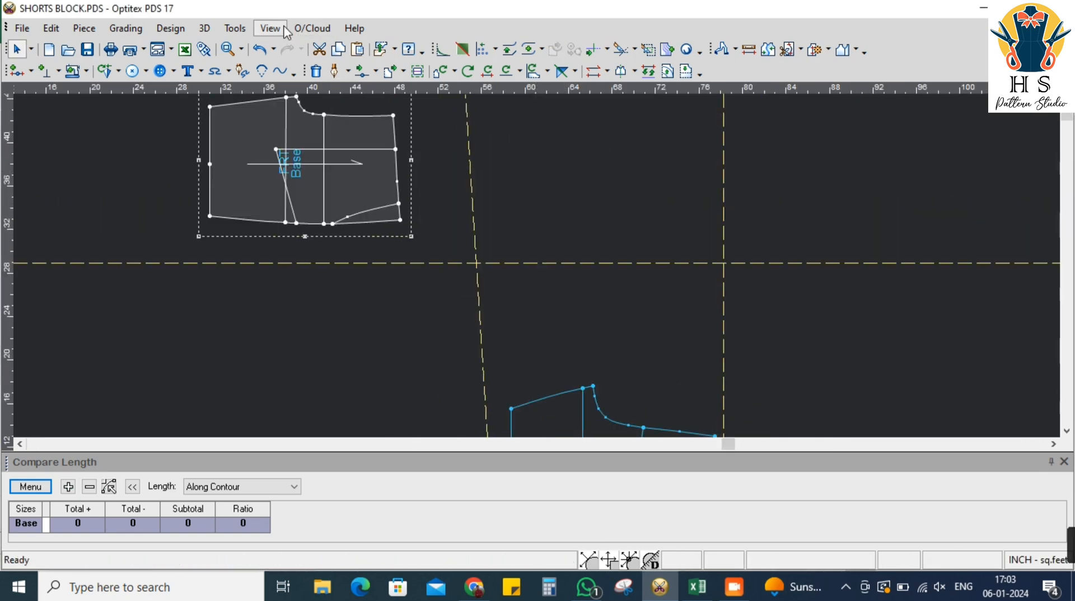
click(270, 28)
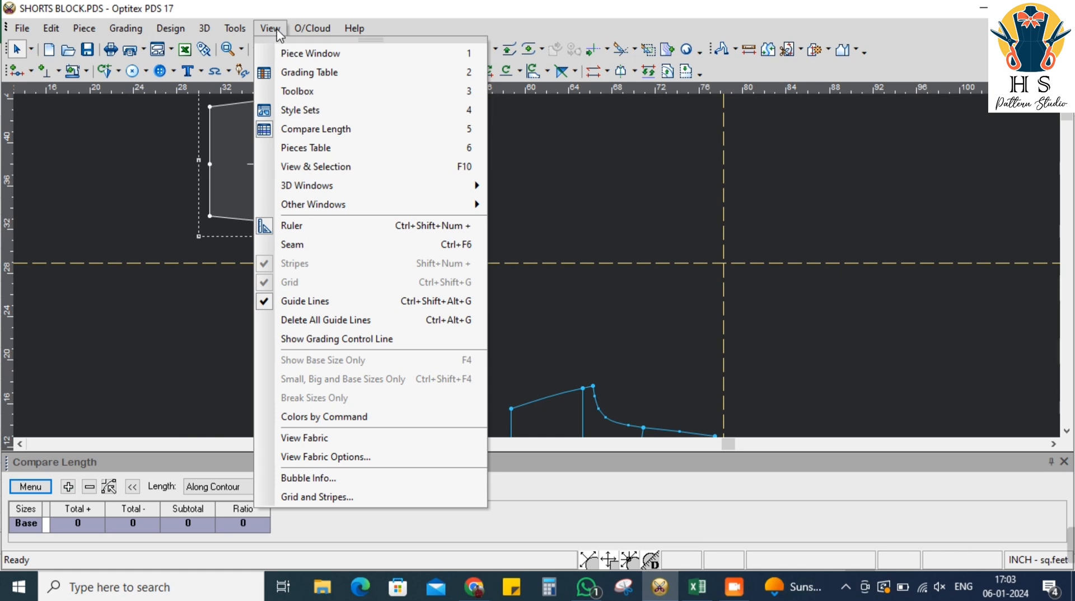
click(361, 323)
scroll(337, 190, up, 2)
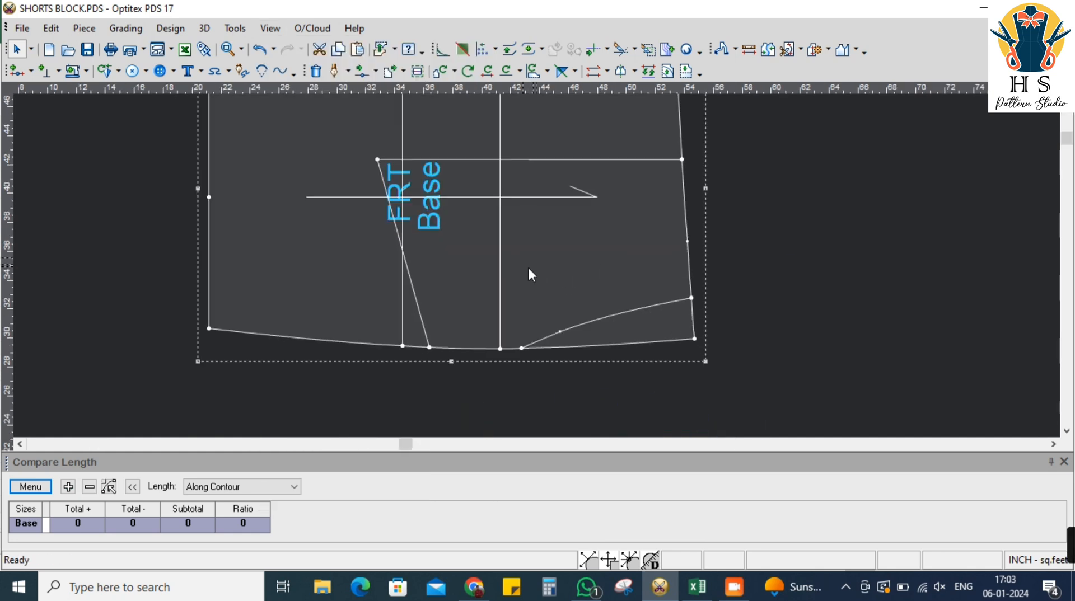
Bend the slanted lower edge of the pocket bag outward toward the hem by moving a point on it
key(m)
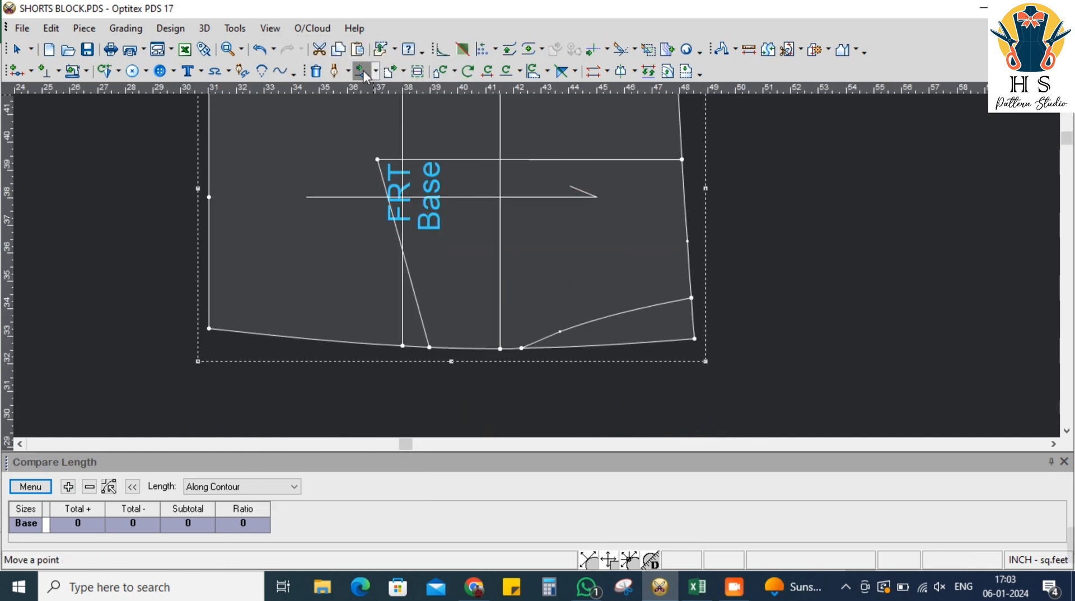
scroll(405, 251, down, 1)
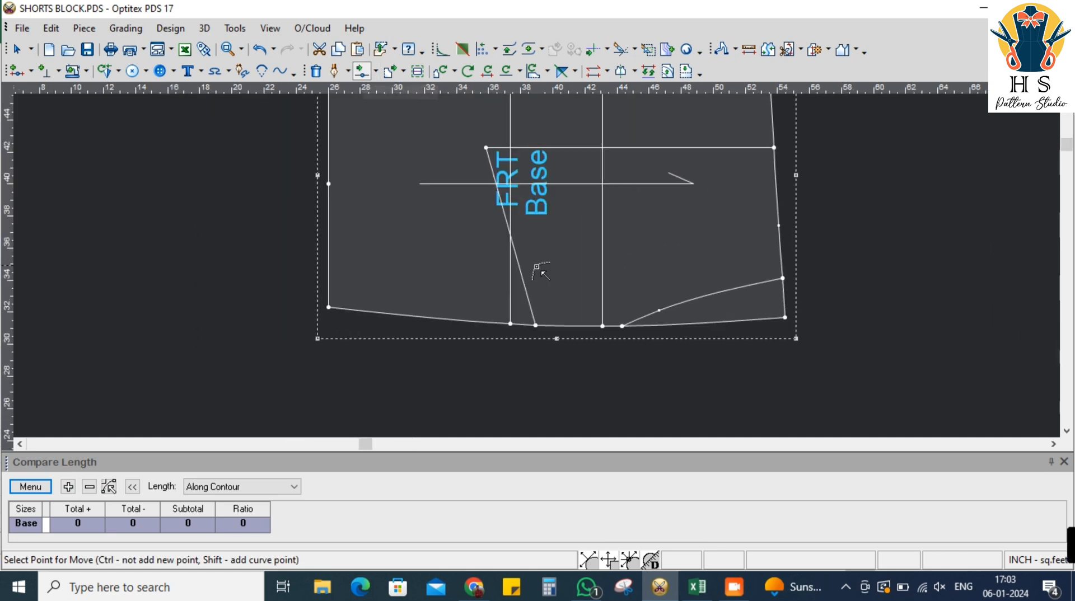
click(515, 258)
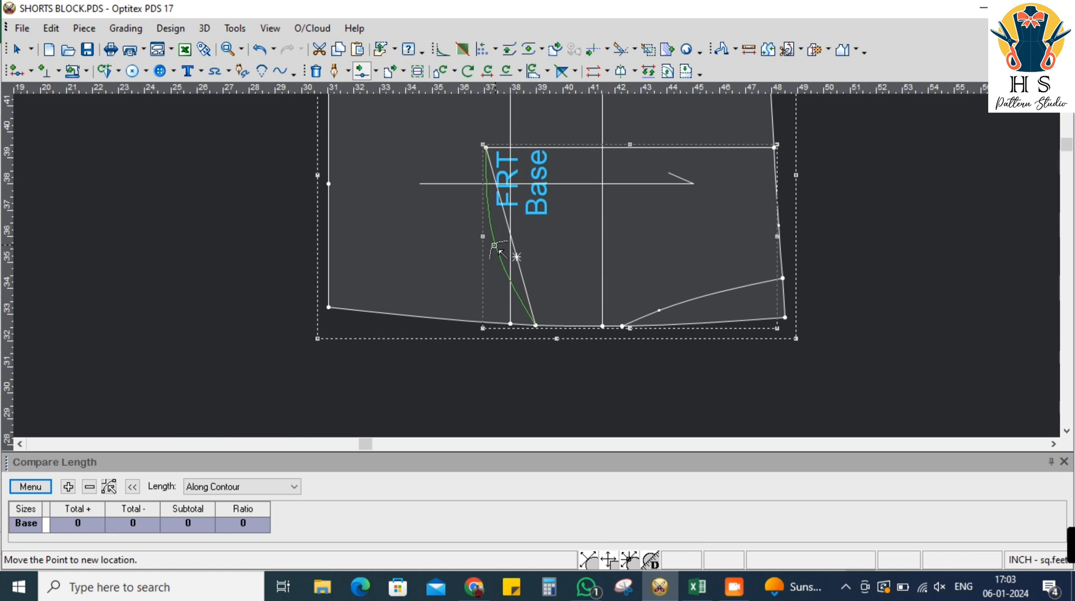
click(504, 250)
click(824, 397)
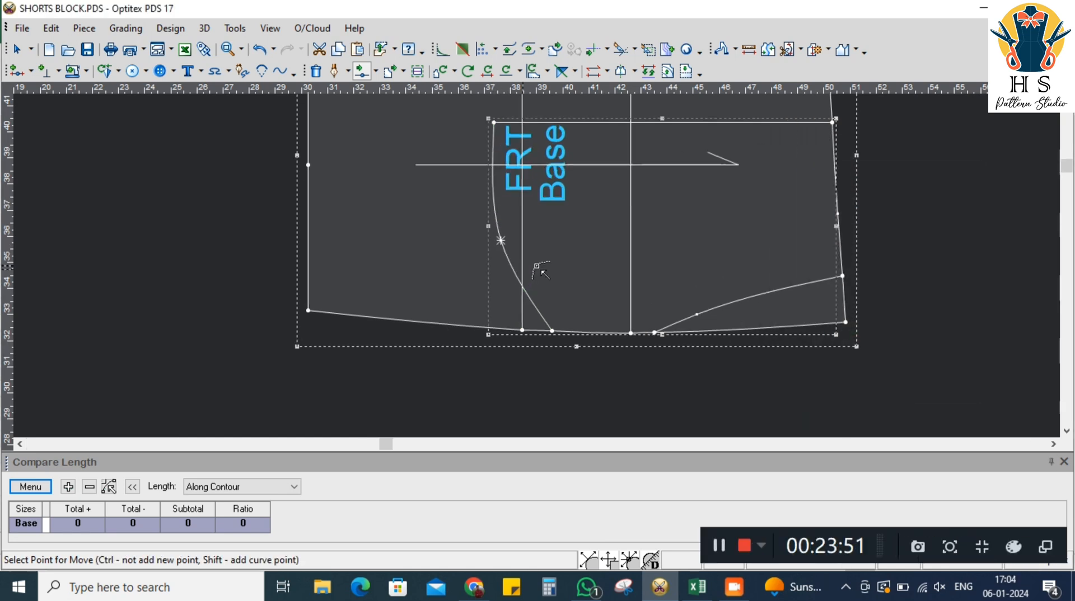
Move the side seam end of the pocket bag curve about half an inch along the seam toward the waist
scroll(541, 272, up, 3)
click(585, 361)
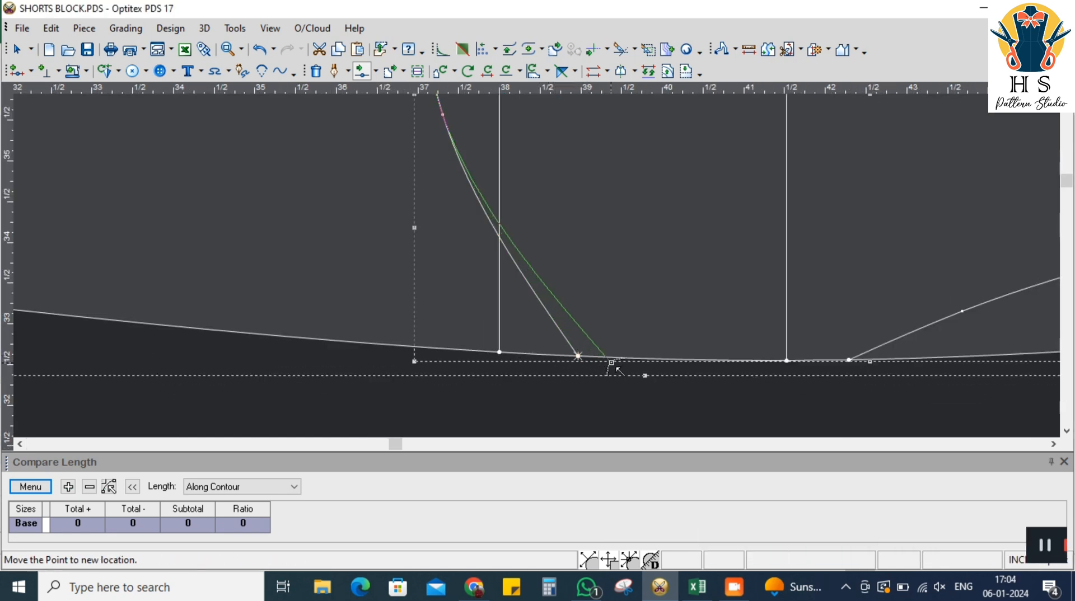
click(615, 358)
click(822, 395)
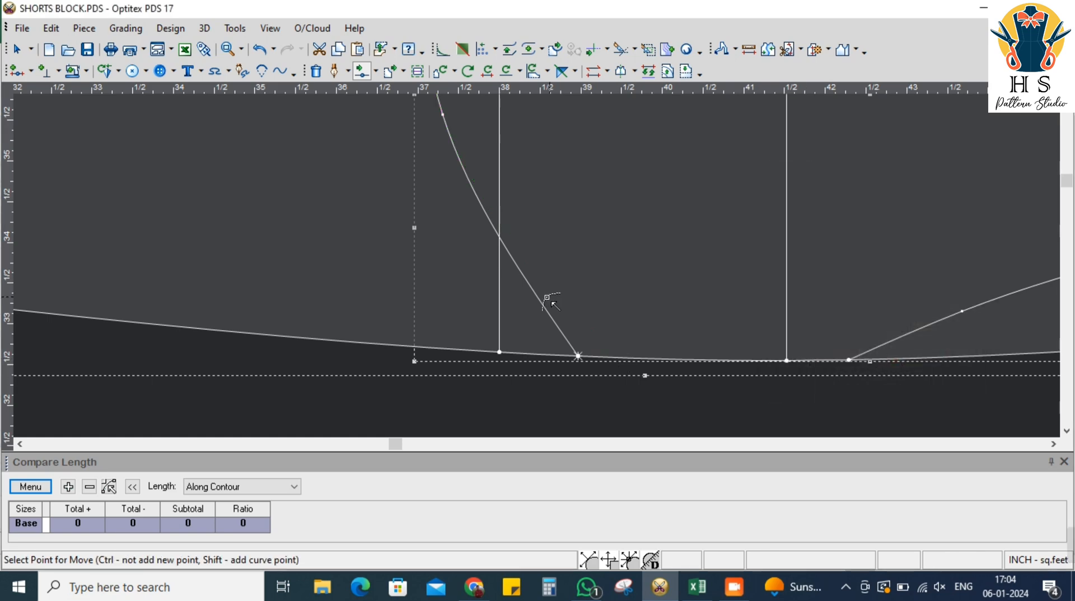
Add a point on the slanted lower part of the pocket bag curve and bend it toward the waist
scroll(576, 297, down, 2)
click(537, 259)
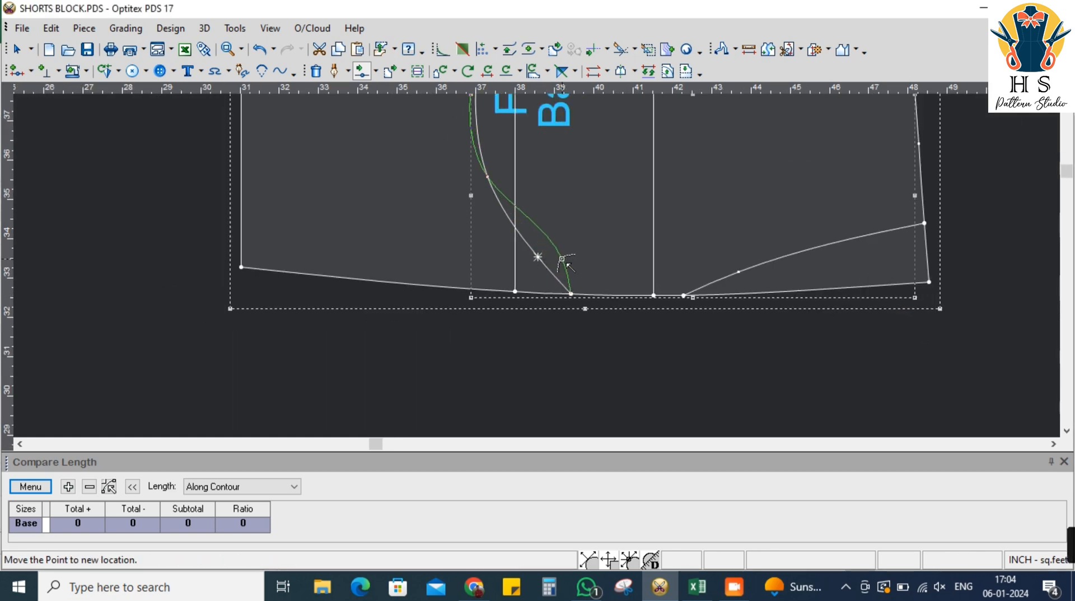
click(562, 258)
click(825, 398)
scroll(539, 263, down, 2)
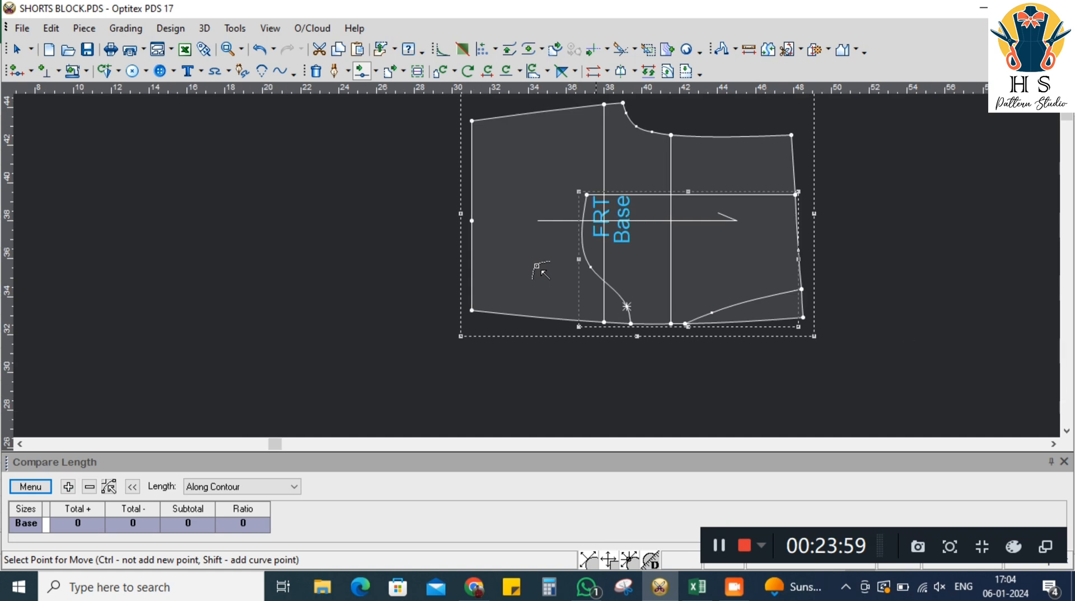
scroll(516, 231, up, 2)
click(515, 229)
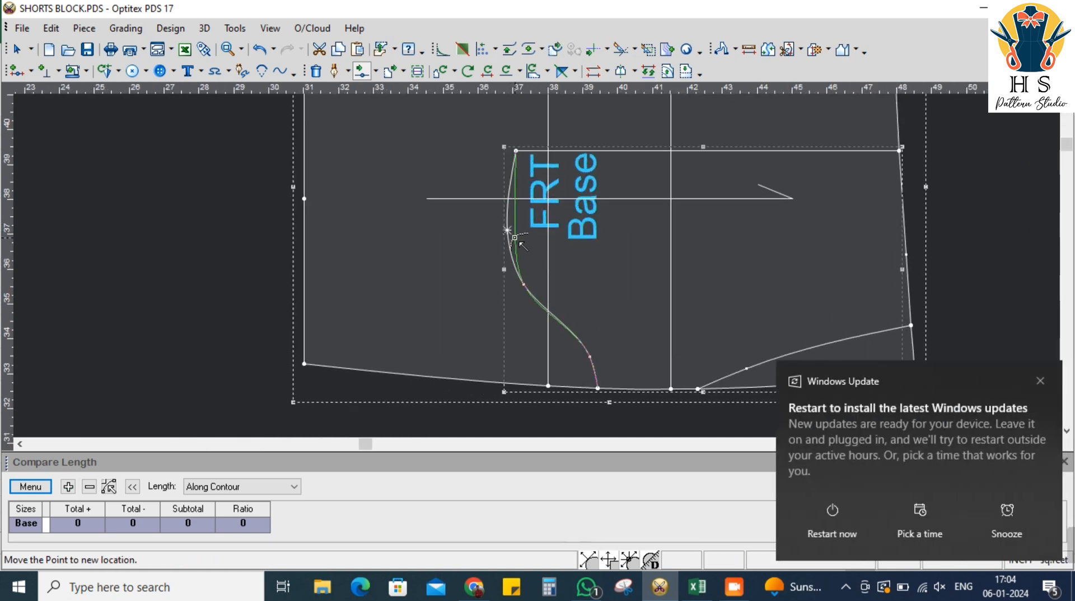
click(520, 239)
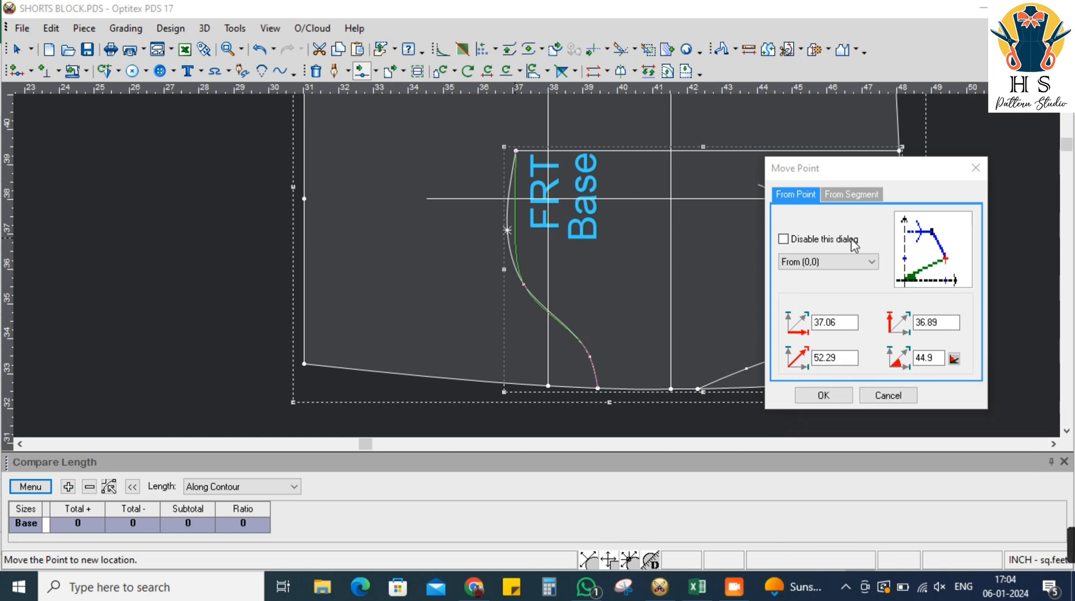
click(975, 168)
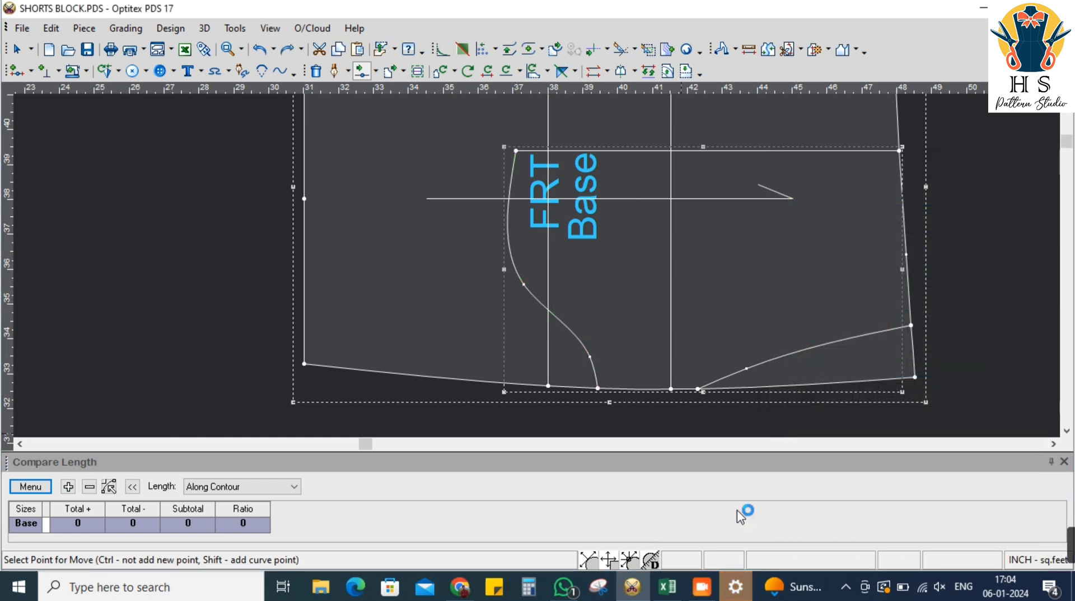
Flatten the bulge on the pocket bag's hem-side edge by pulling a point on it slightly toward the waist
click(506, 216)
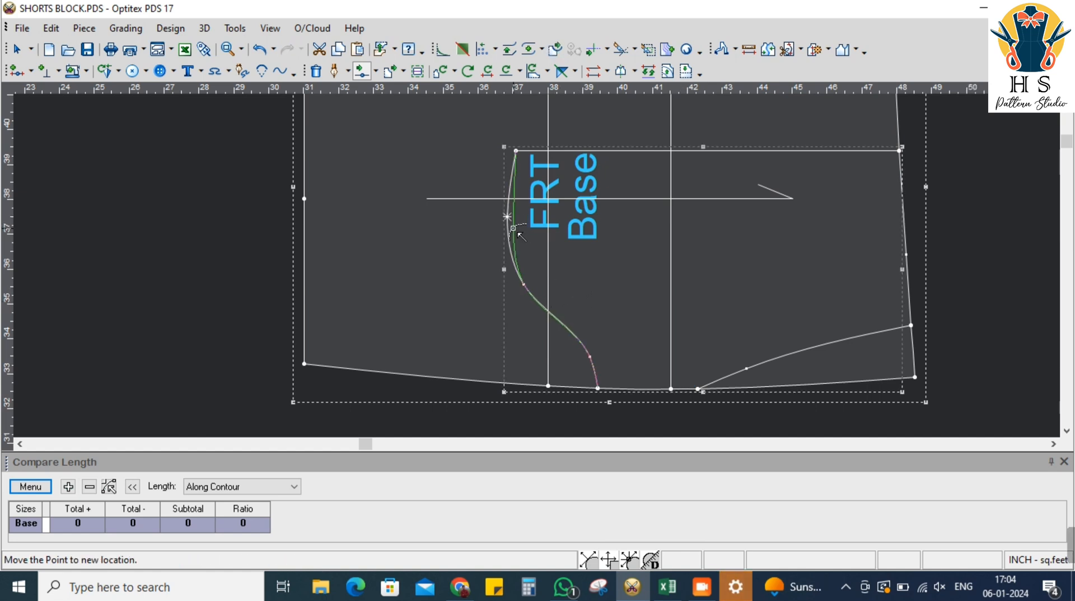
click(514, 229)
click(827, 395)
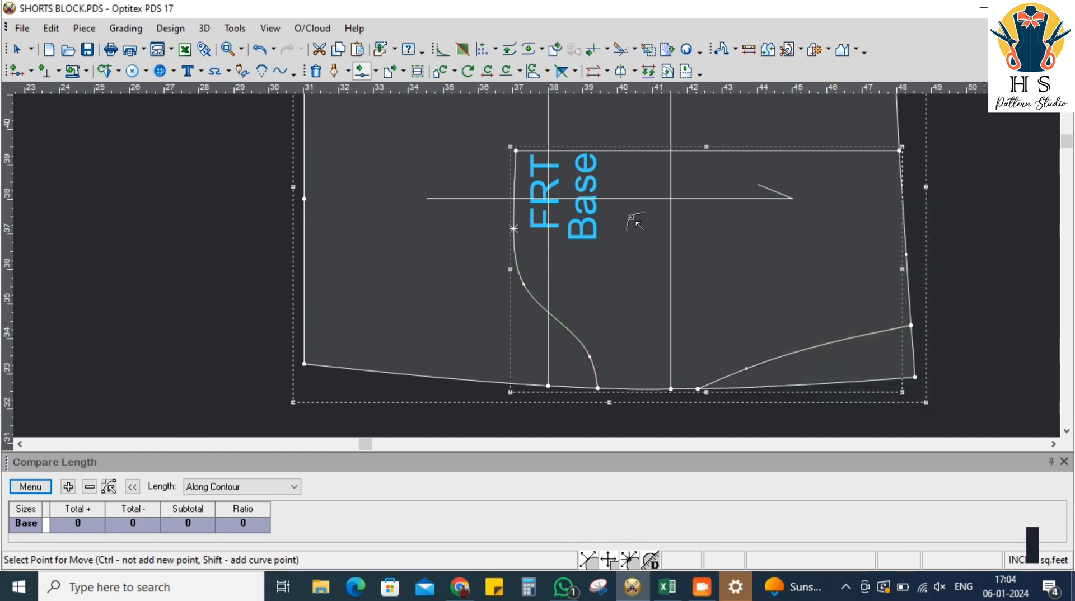
click(525, 289)
click(532, 297)
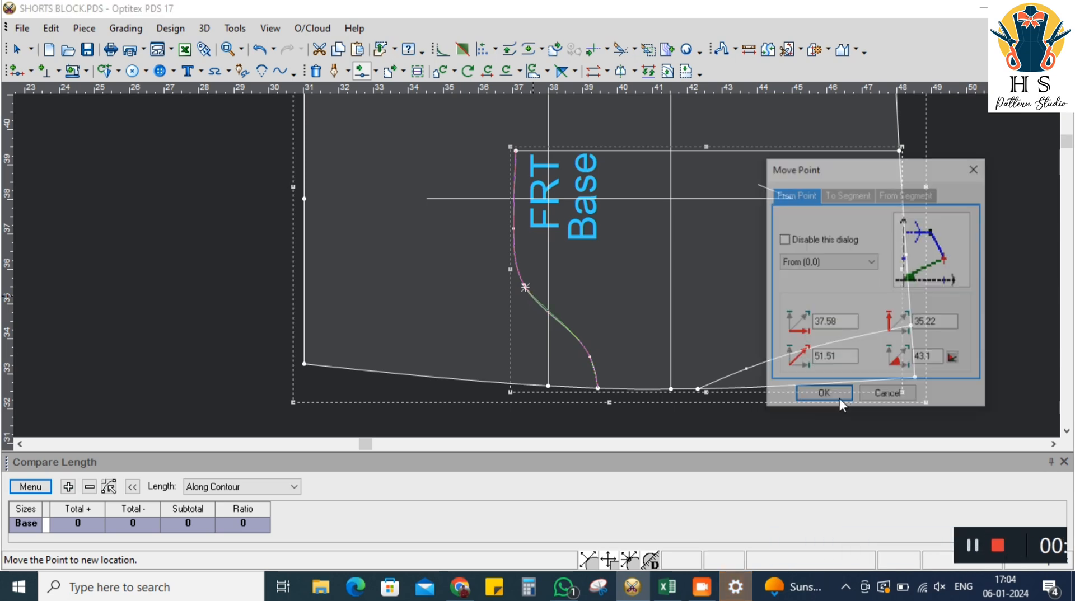
click(871, 396)
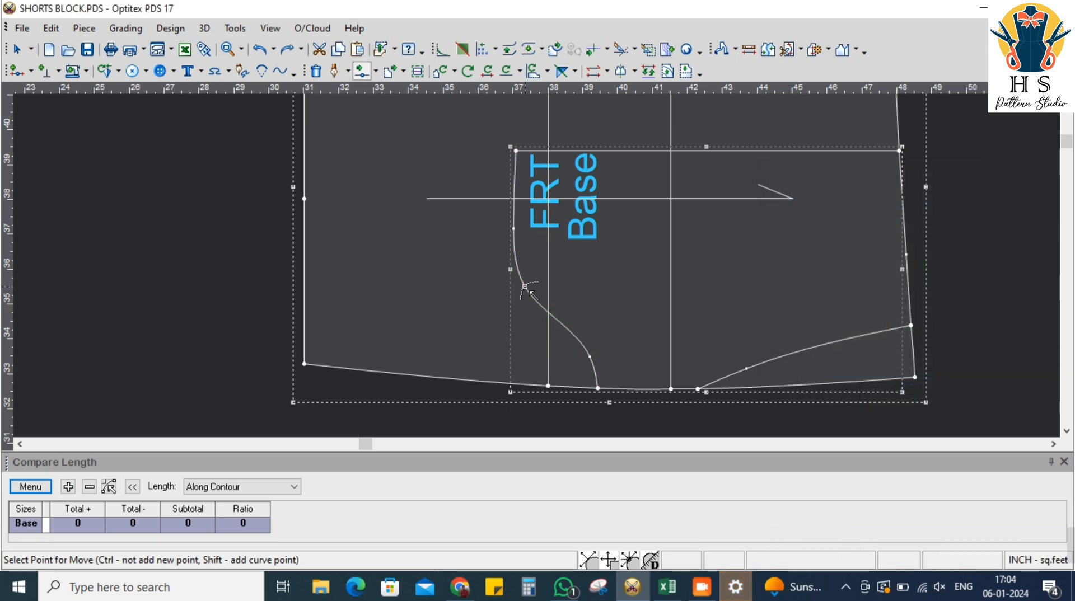
Move the middle point of the pocket bag curve onto the crotch line
click(523, 284)
click(546, 308)
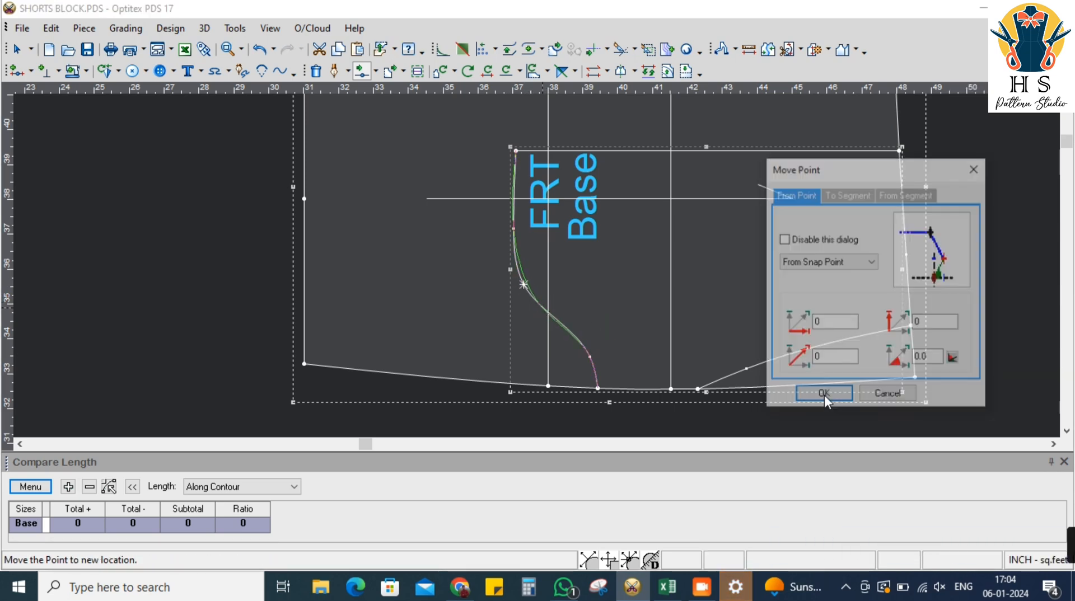
click(822, 394)
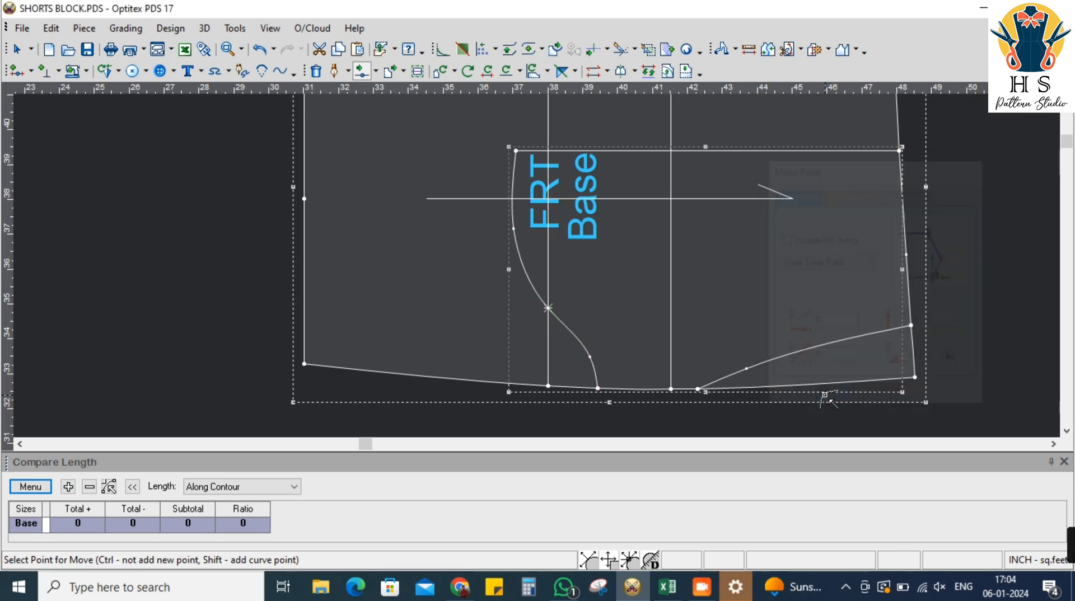
click(514, 228)
click(513, 231)
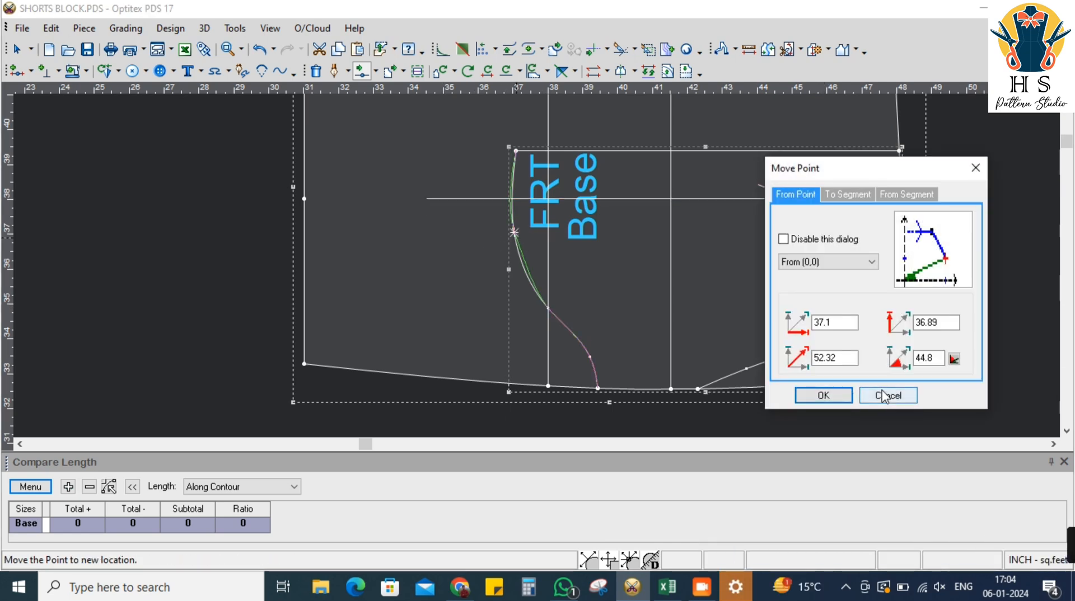
click(888, 394)
Smooth the pocket bag curve by moving the point between the front corner and the crotch line slightly toward the waist
click(515, 230)
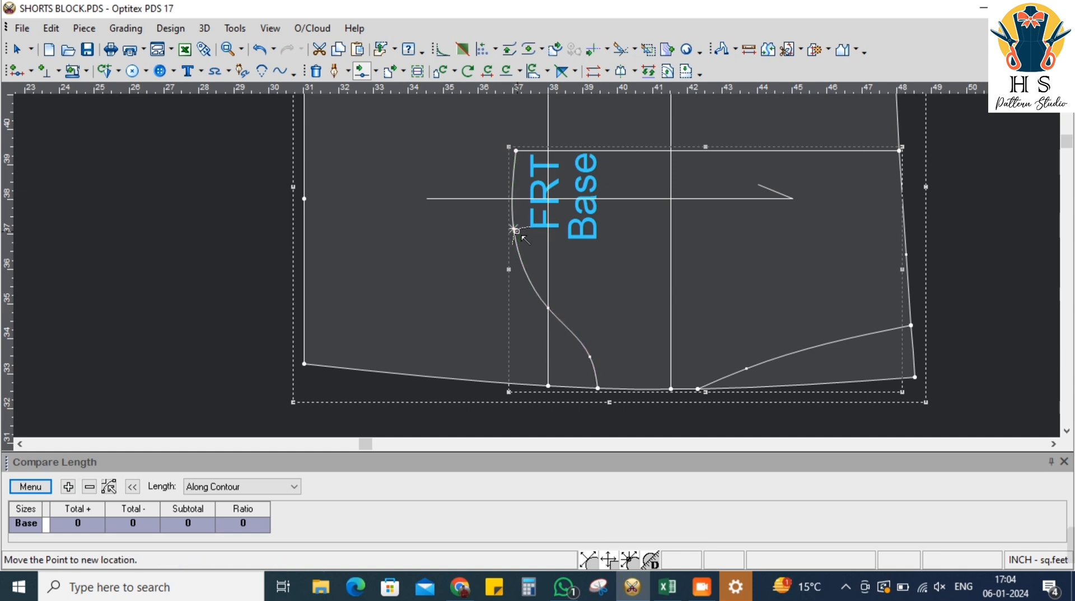
click(521, 234)
click(824, 396)
scroll(657, 286, down, 2)
scroll(571, 269, up, 1)
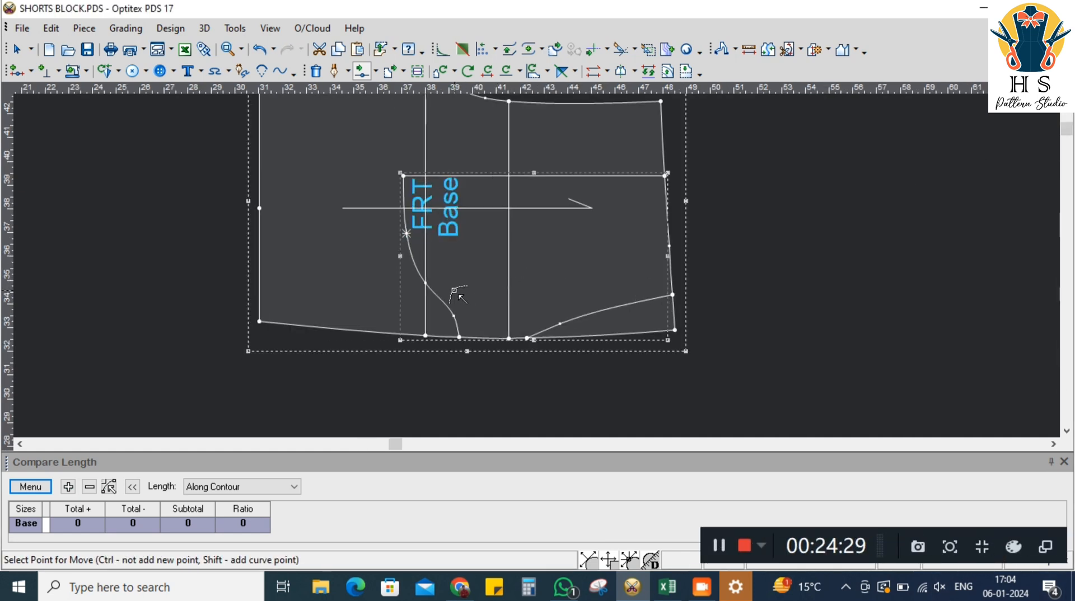
Leave point moving and shift the whole front piece about 7 inches in the hem-to-waist direction
right_click(745, 196)
click(755, 206)
scroll(540, 273, down, 3)
scroll(536, 266, up, 2)
key(space)
click(664, 251)
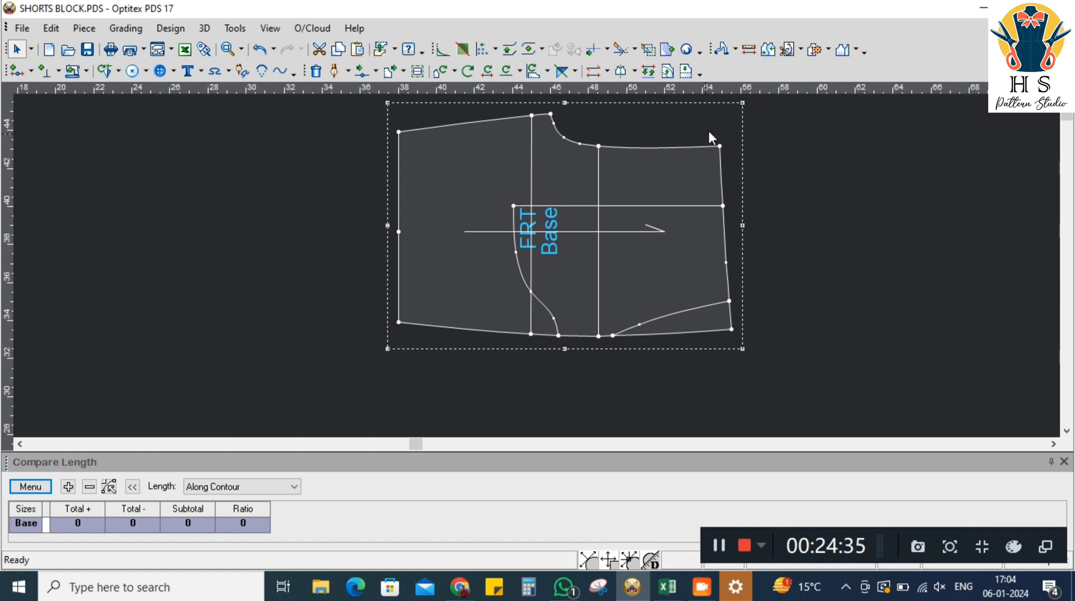
Start Build Piece and pick the pocket bag's waist-side area plus the adjoining area toward the hem
click(827, 50)
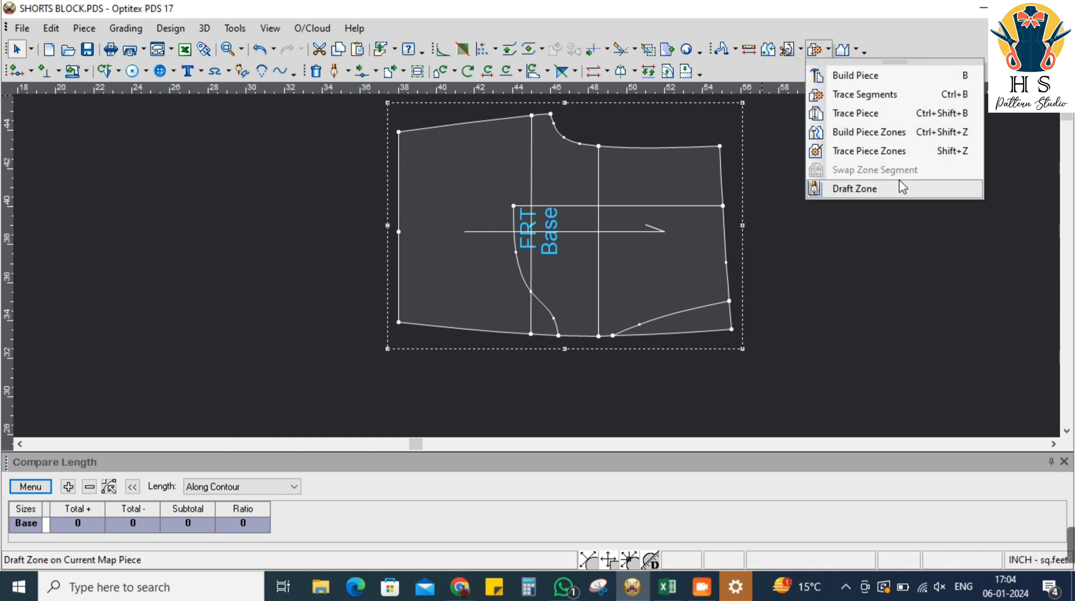
click(868, 78)
scroll(705, 311, up, 1)
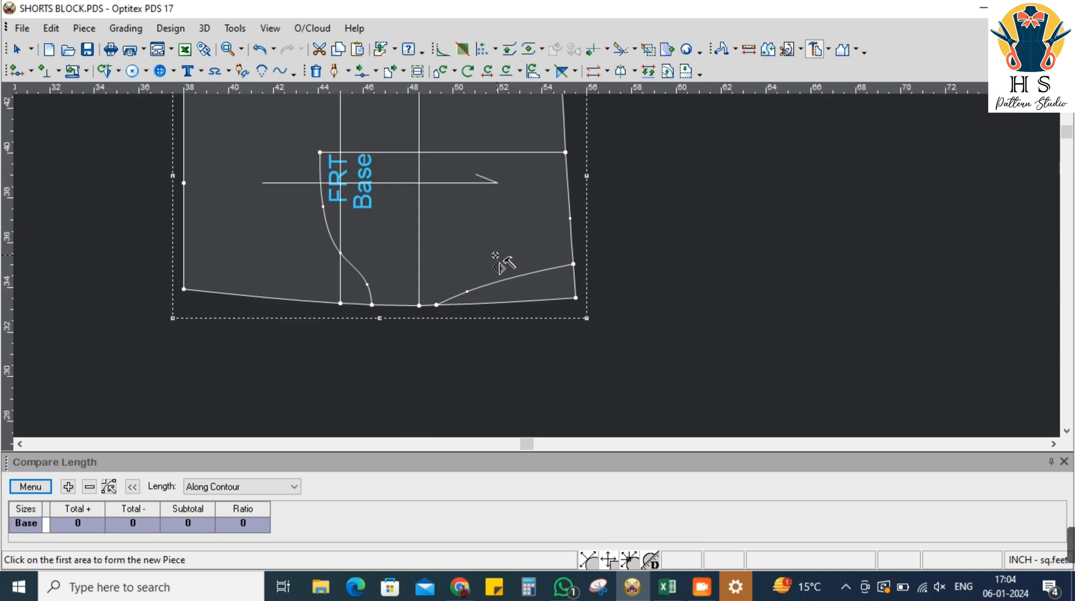
click(526, 234)
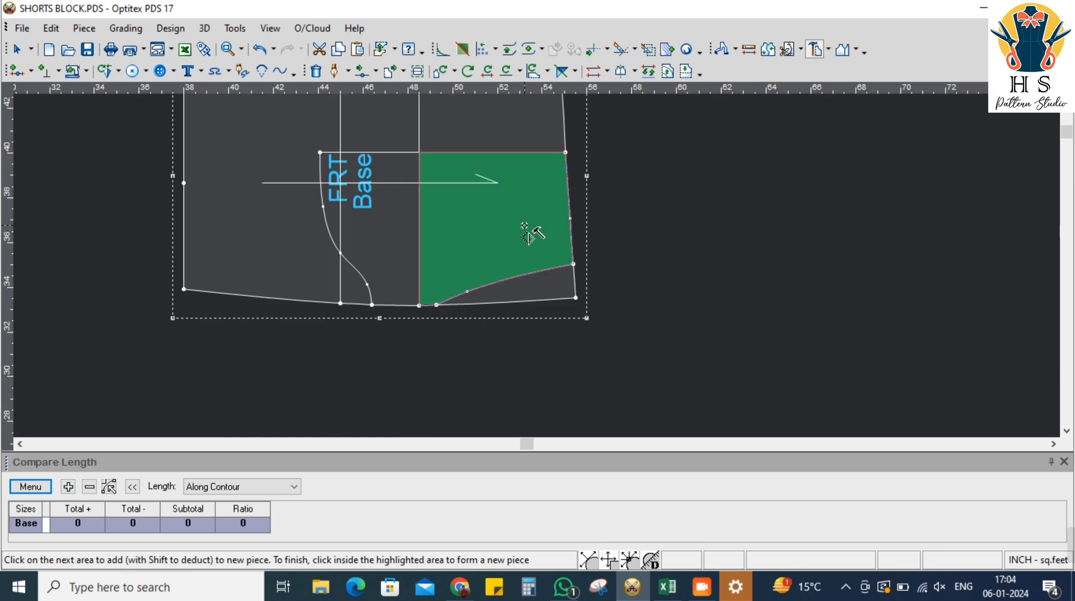
click(385, 243)
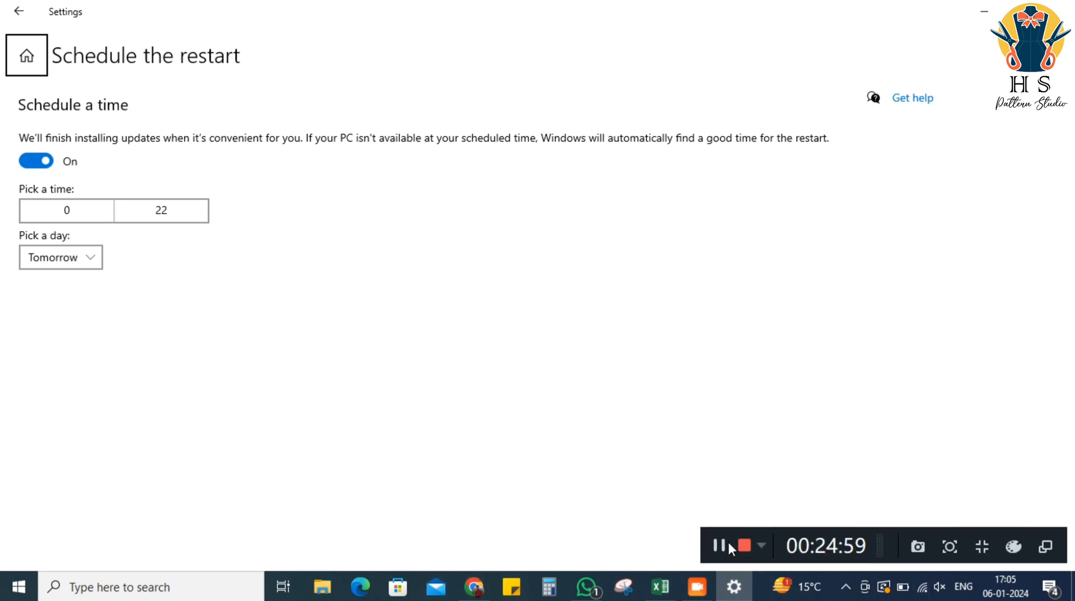
click(719, 545)
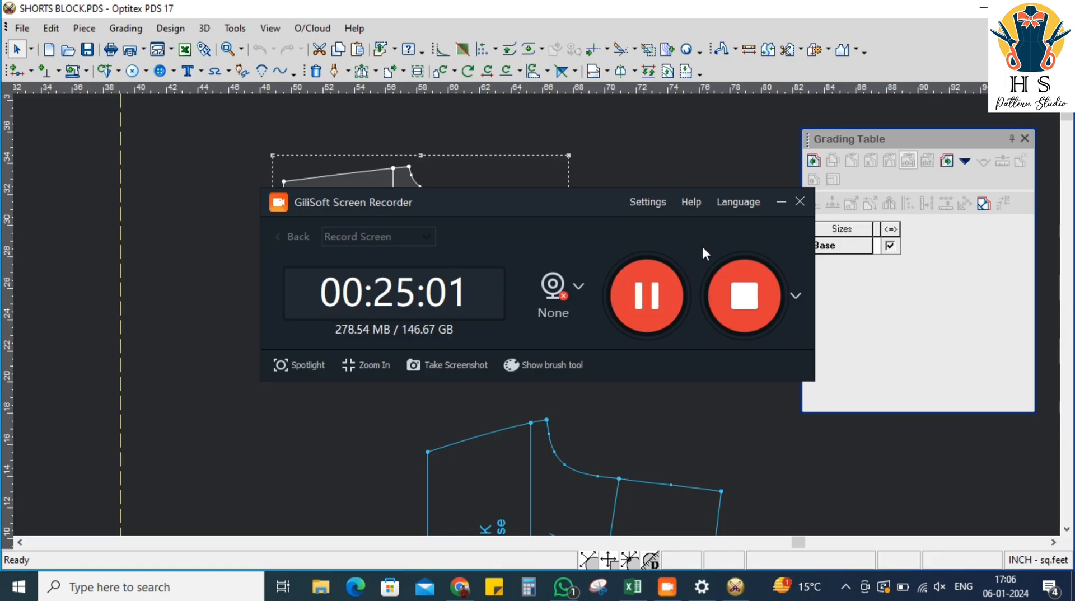
click(781, 201)
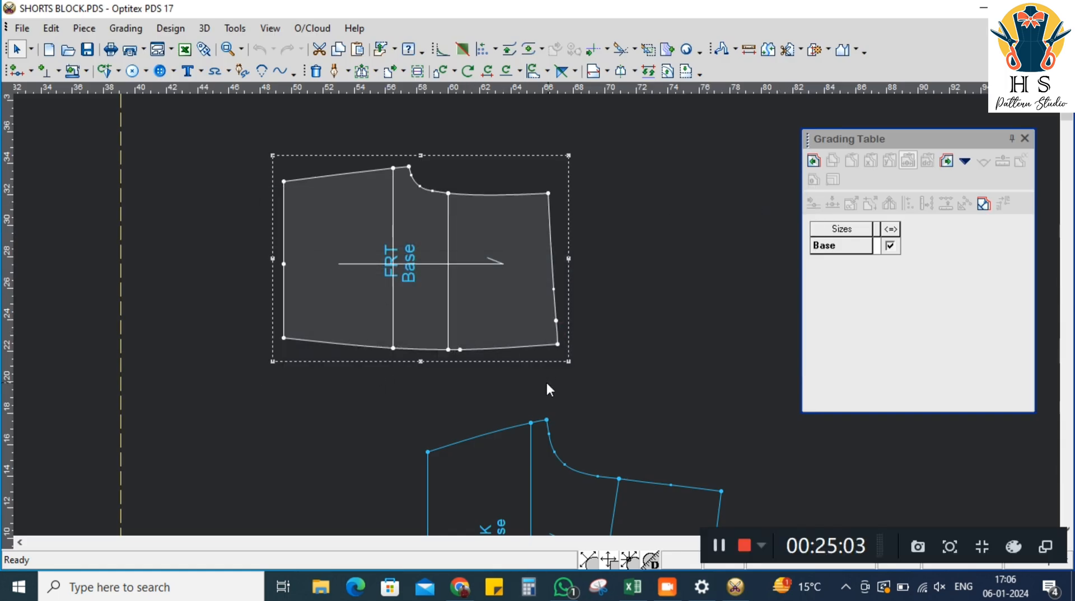
scroll(546, 353, down, 3)
scroll(541, 324, up, 4)
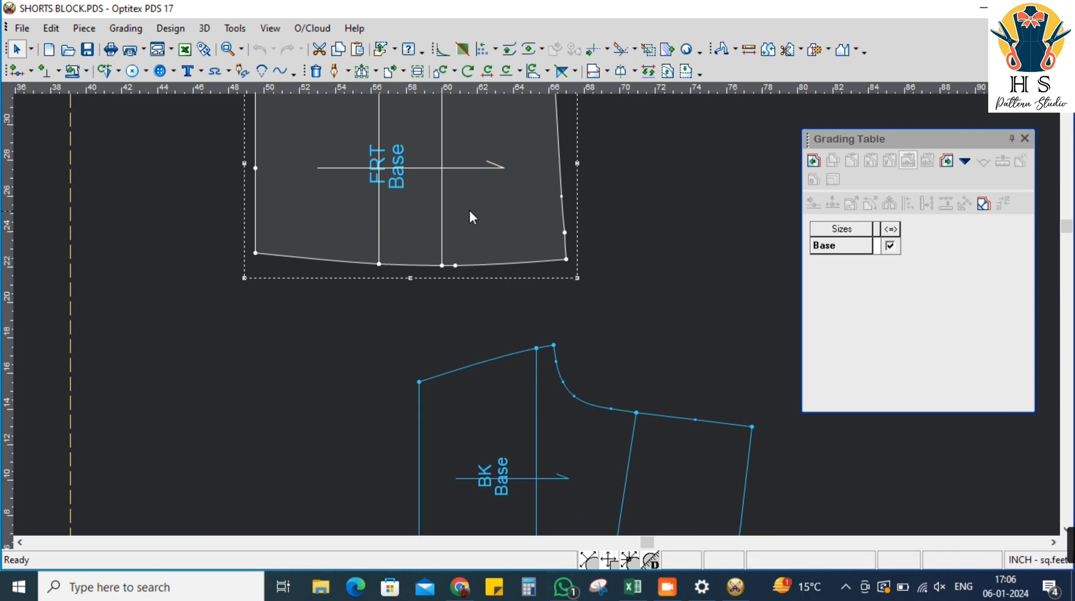
scroll(480, 216, down, 2)
scroll(538, 319, up, 2)
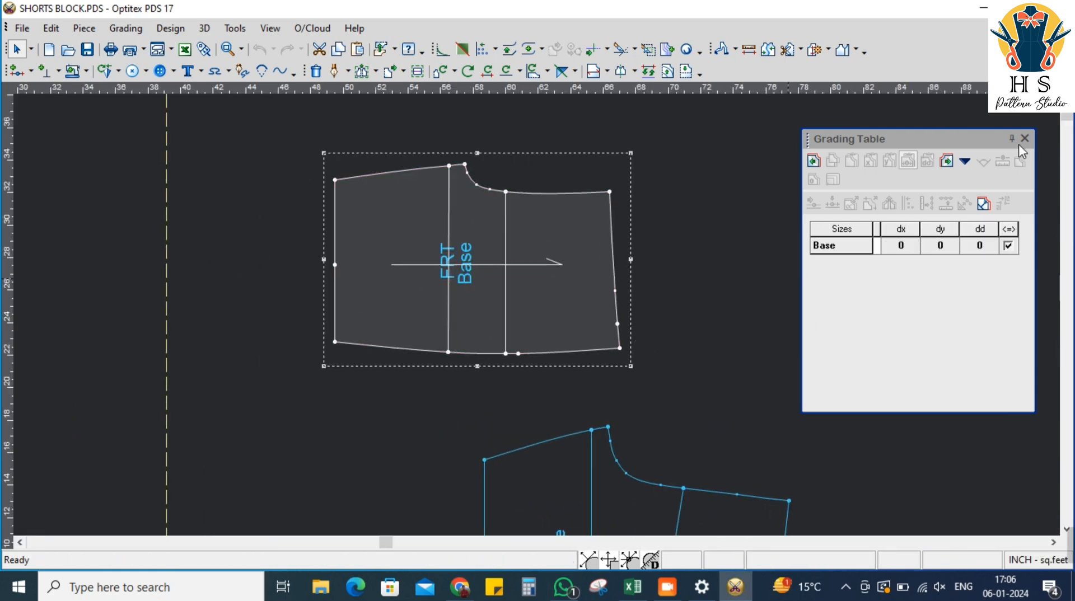
Close the Grading Table and draw a straight pocket opening line from the waist point to the side seam point on the front piece
click(1024, 138)
scroll(536, 319, up, 2)
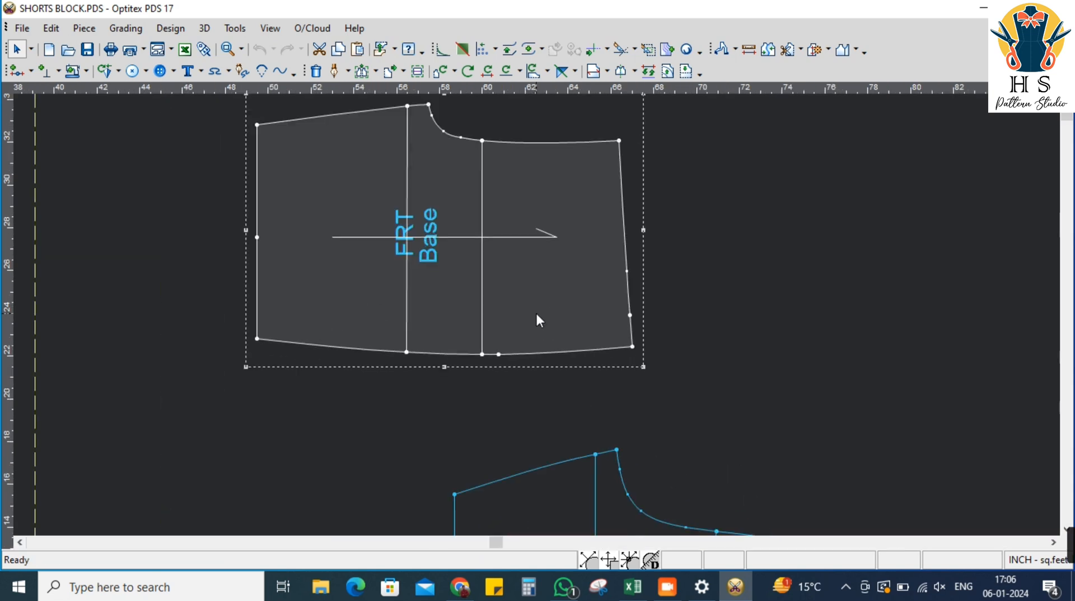
scroll(551, 322, down, 2)
scroll(538, 327, up, 1)
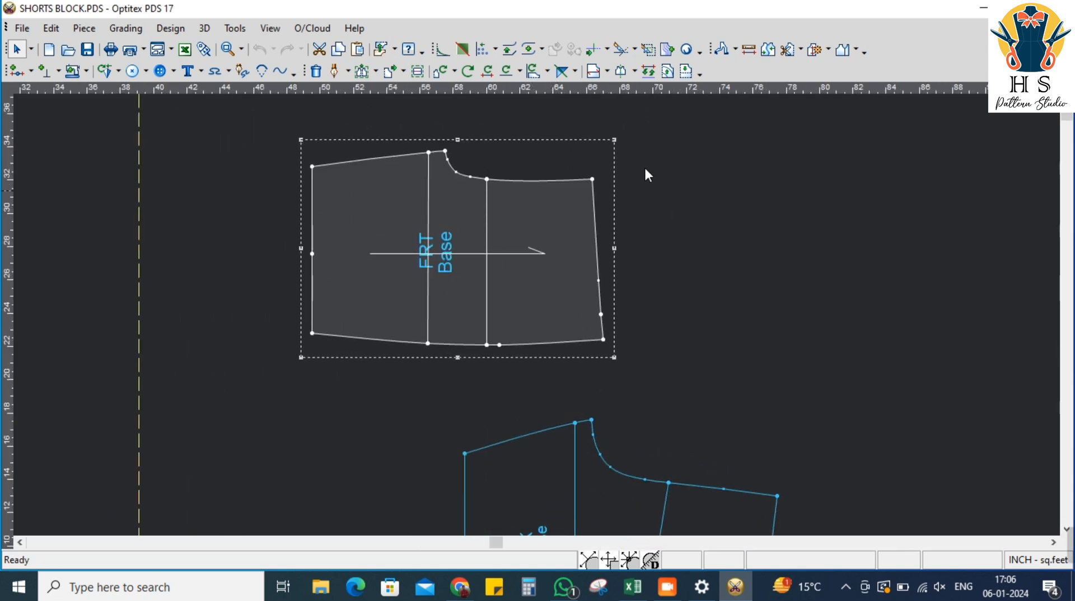
key(d)
click(601, 314)
click(654, 386)
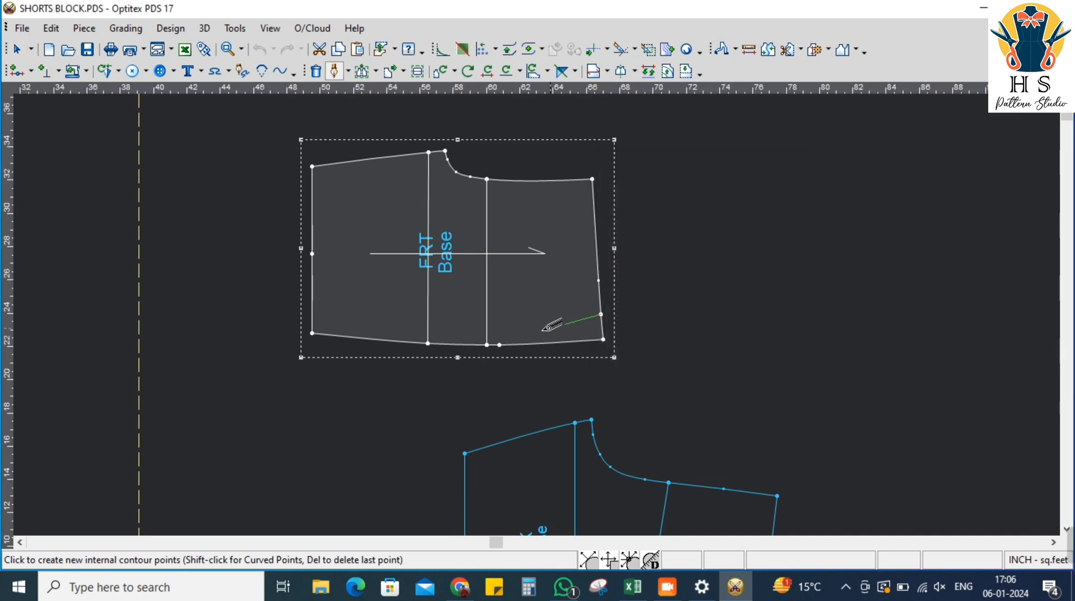
click(499, 345)
click(823, 395)
right_click(656, 213)
click(668, 222)
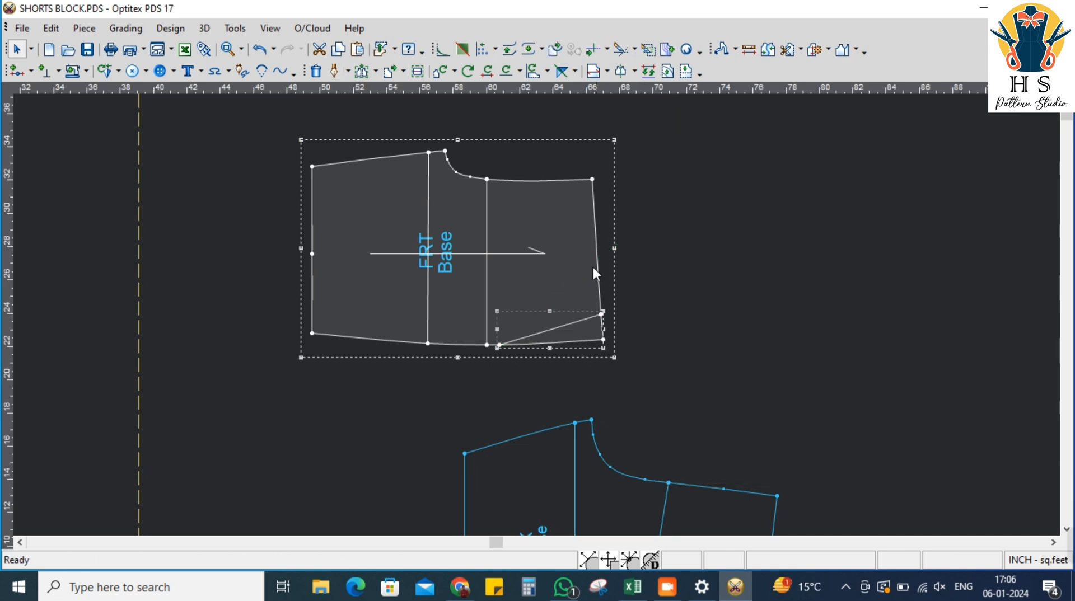
click(568, 280)
scroll(592, 348, down, 4)
scroll(537, 316, up, 3)
scroll(536, 315, up, 1)
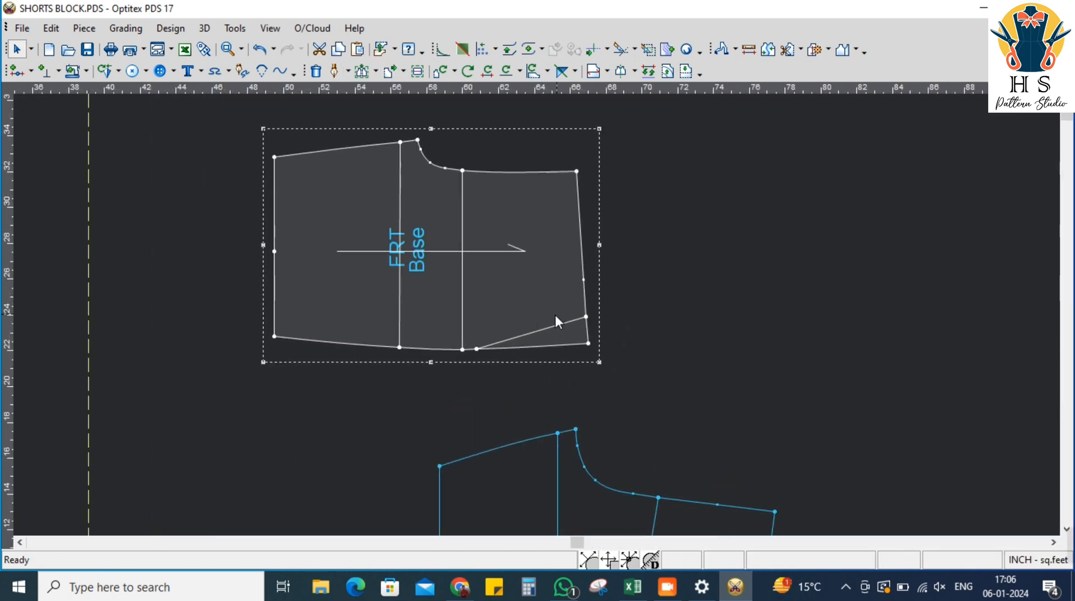
scroll(551, 331, down, 2)
scroll(537, 322, up, 1)
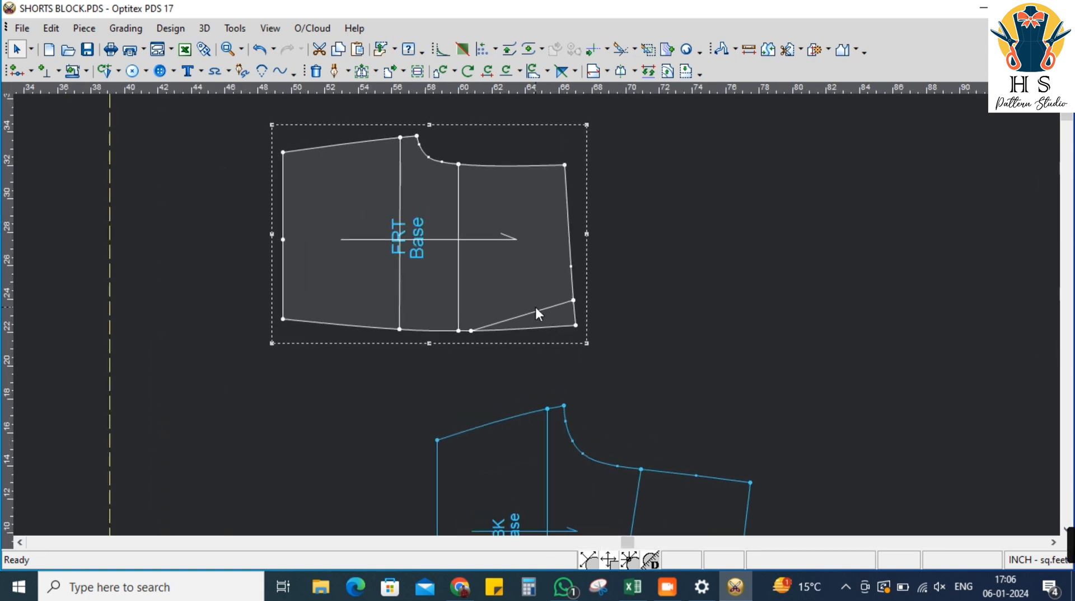
scroll(564, 297, down, 1)
scroll(538, 315, up, 1)
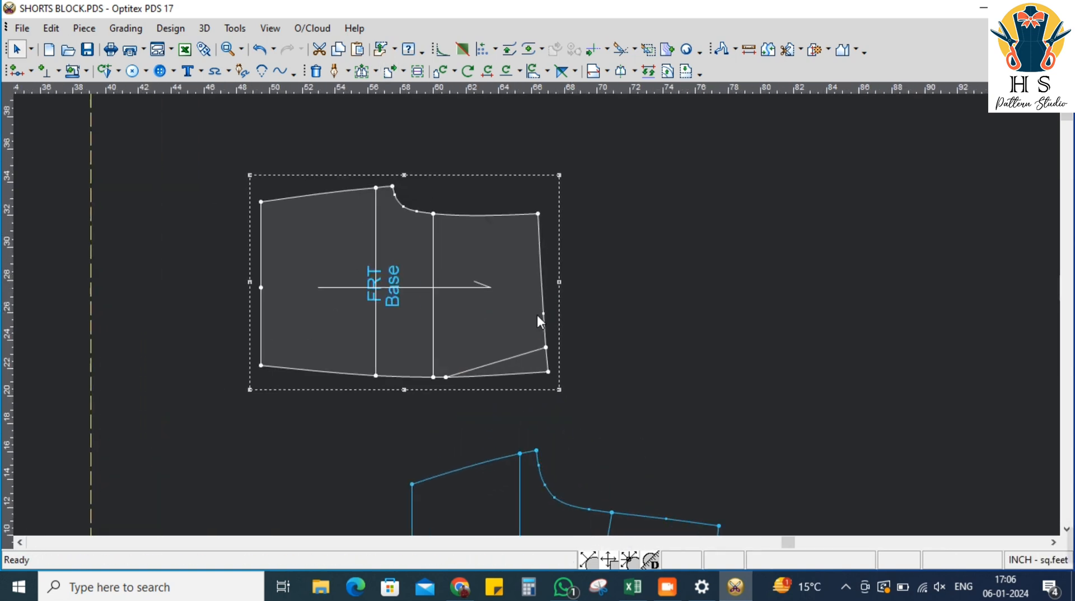
Create an angled guideline along the front waistline and offset it by -11 inches toward the hem
drag(537, 214, 549, 373)
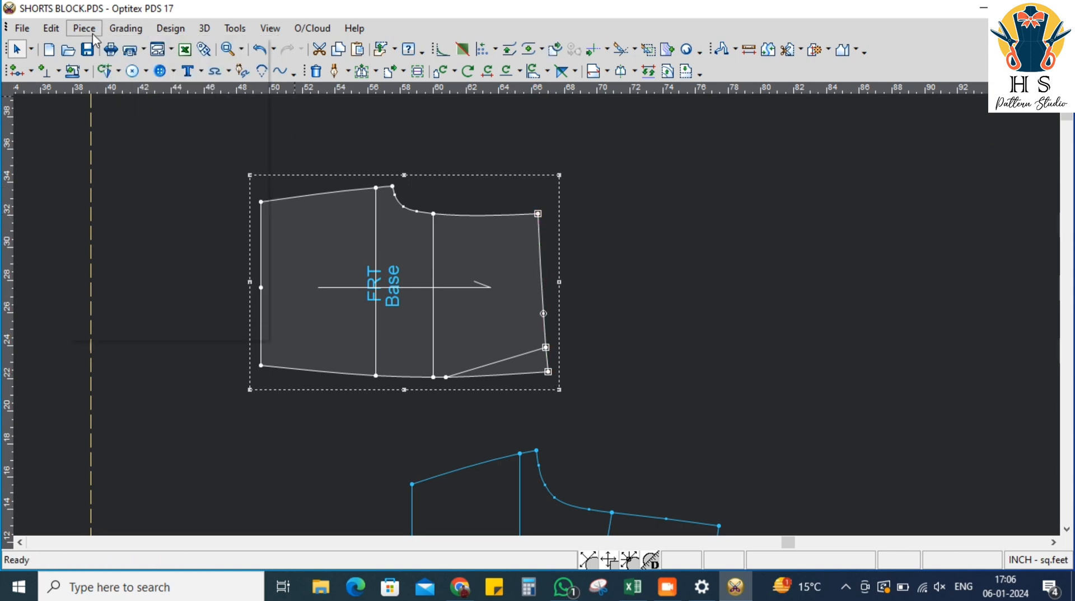
click(84, 28)
key(Escape)
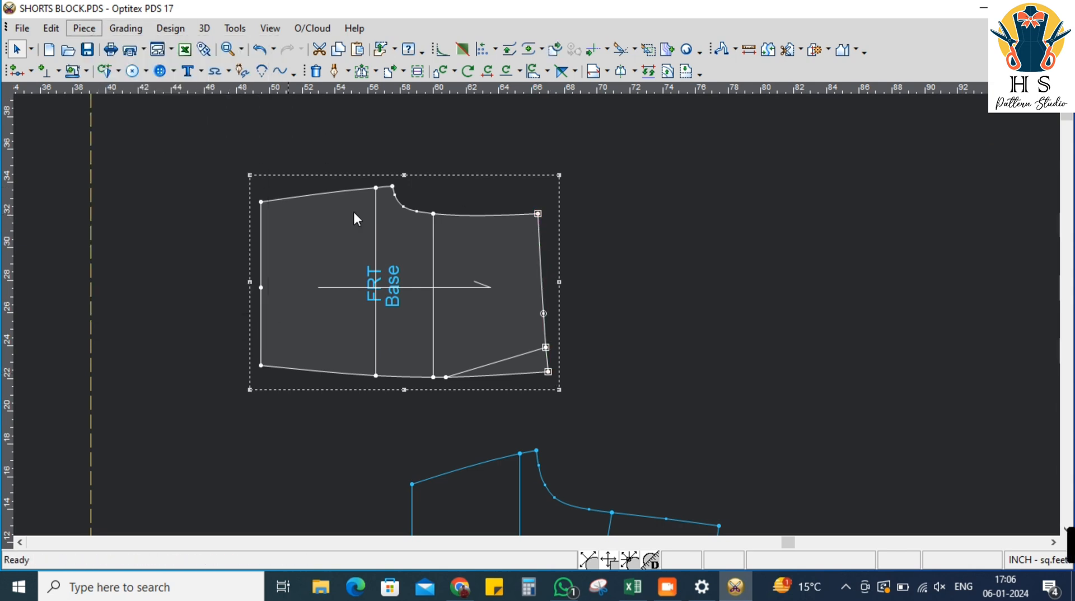
double_click(550, 402)
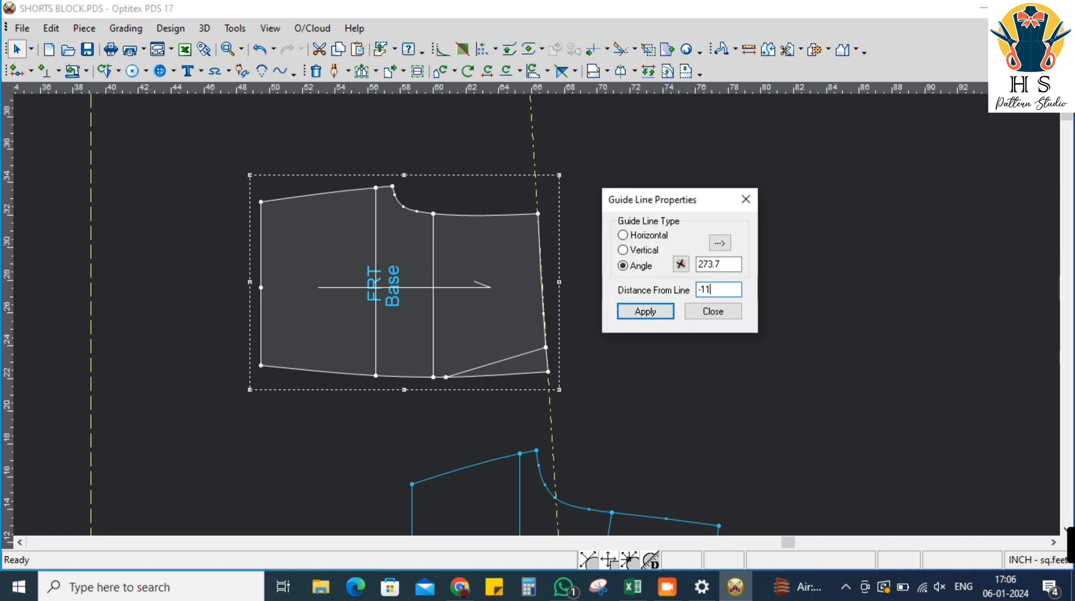
click(704, 312)
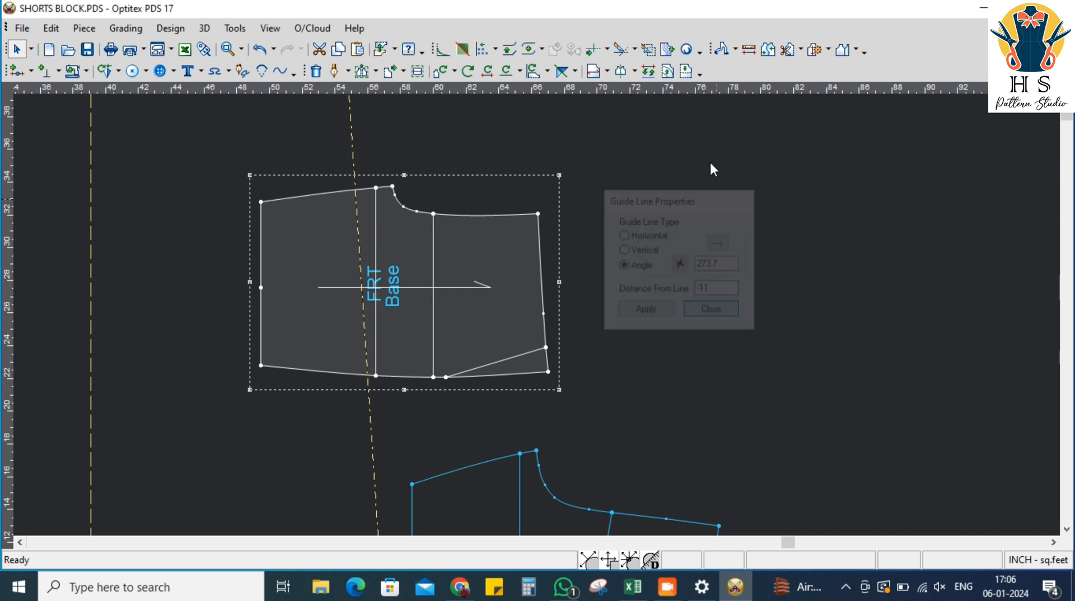
Place a horizontal guideline 5 inches from the pocket opening's waist point toward the center front
click(559, 347)
text(5)
key(Return)
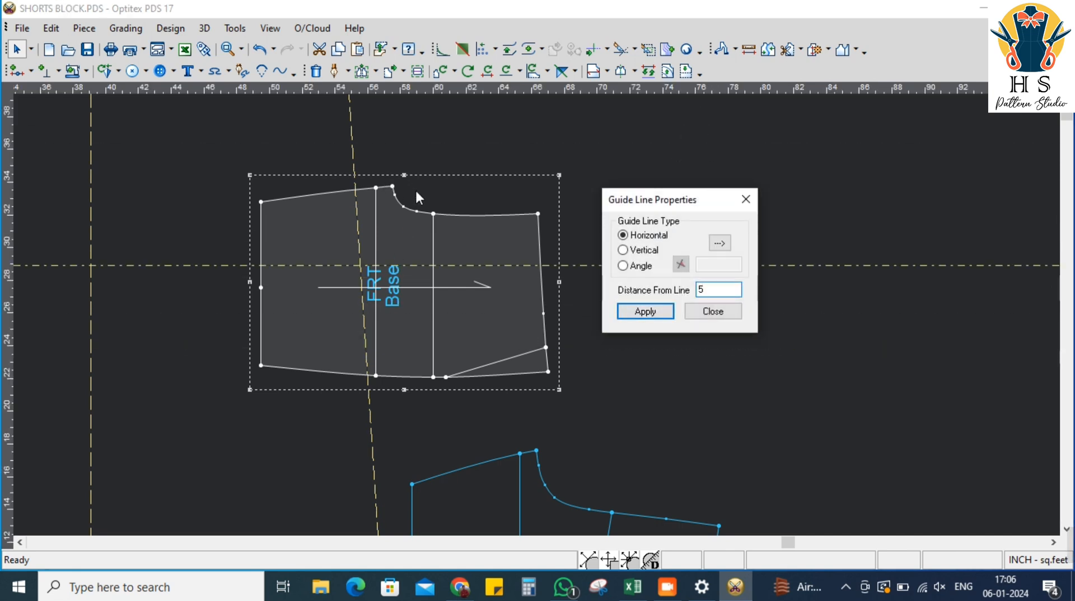
Draft the pocket bag contour from the waistline along the horizontal guideline, then down the angled guideline to the side seam
click(712, 319)
key(d)
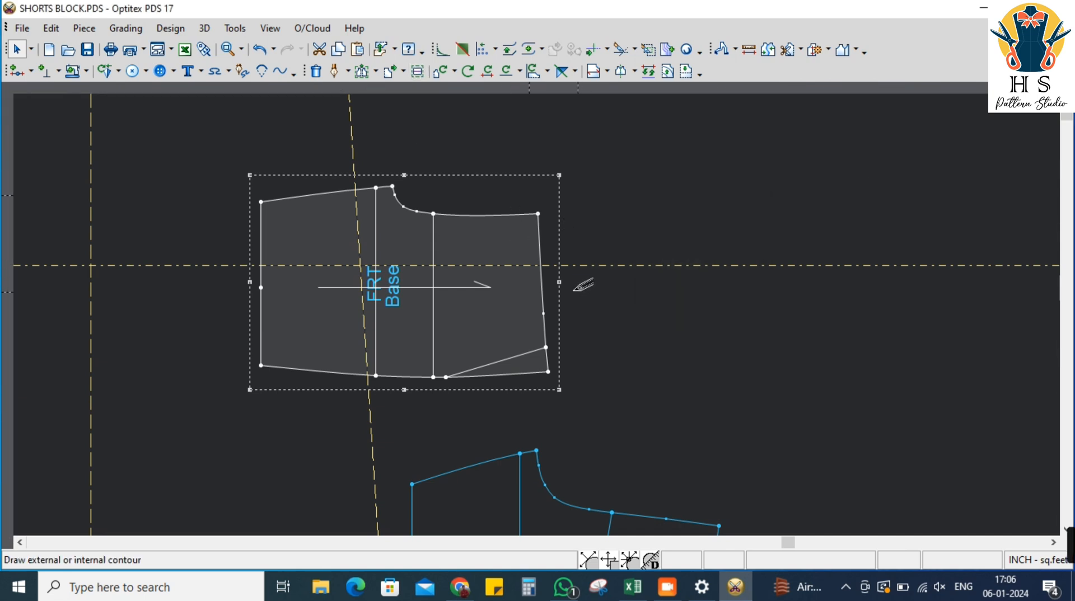
click(541, 265)
click(649, 388)
click(554, 326)
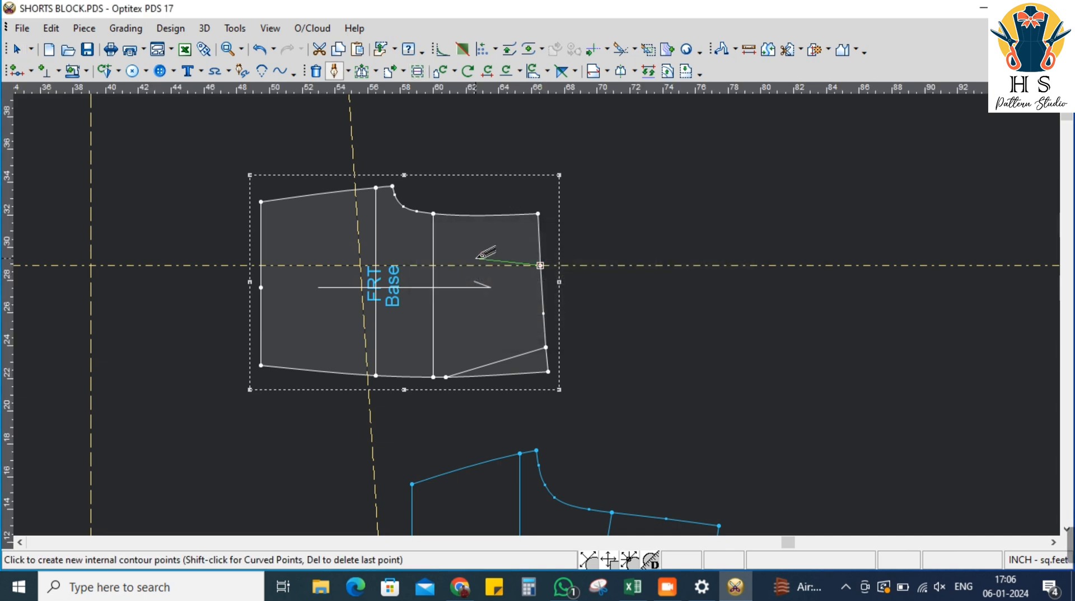
click(376, 264)
click(760, 394)
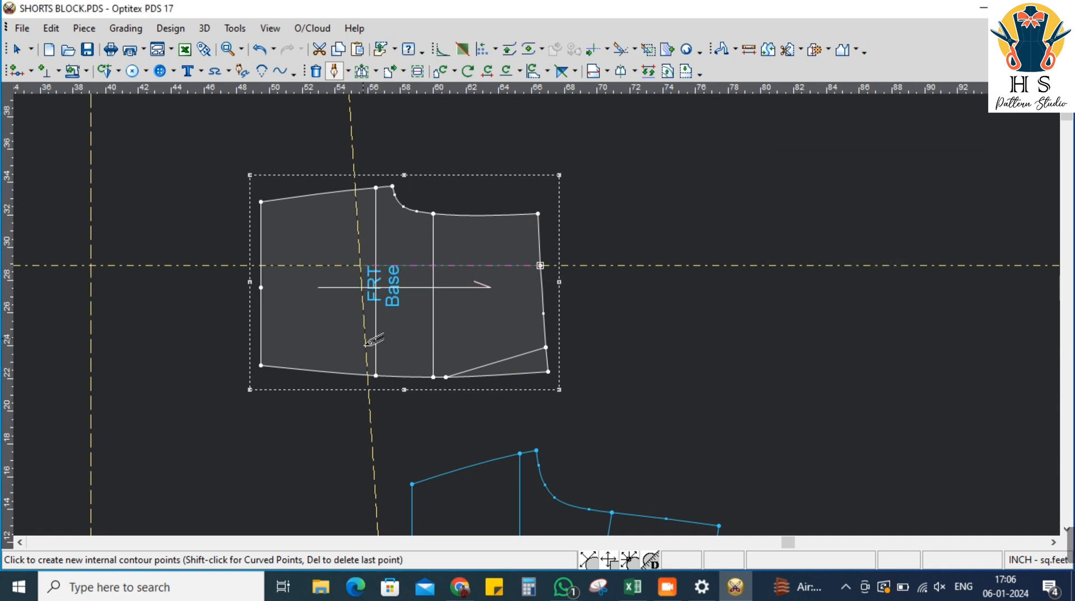
click(367, 374)
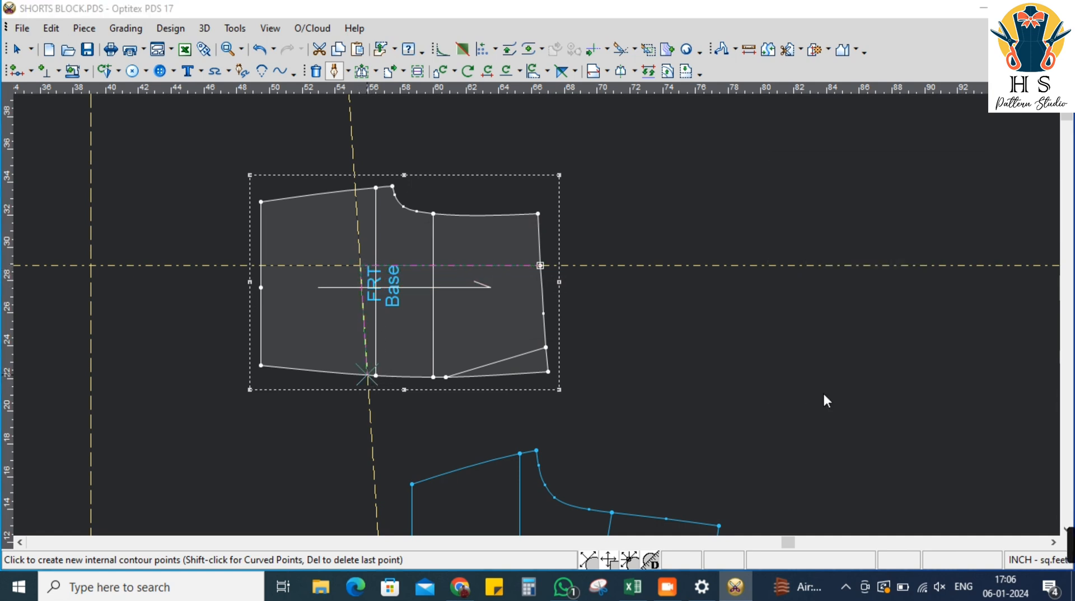
click(557, 326)
right_click(598, 187)
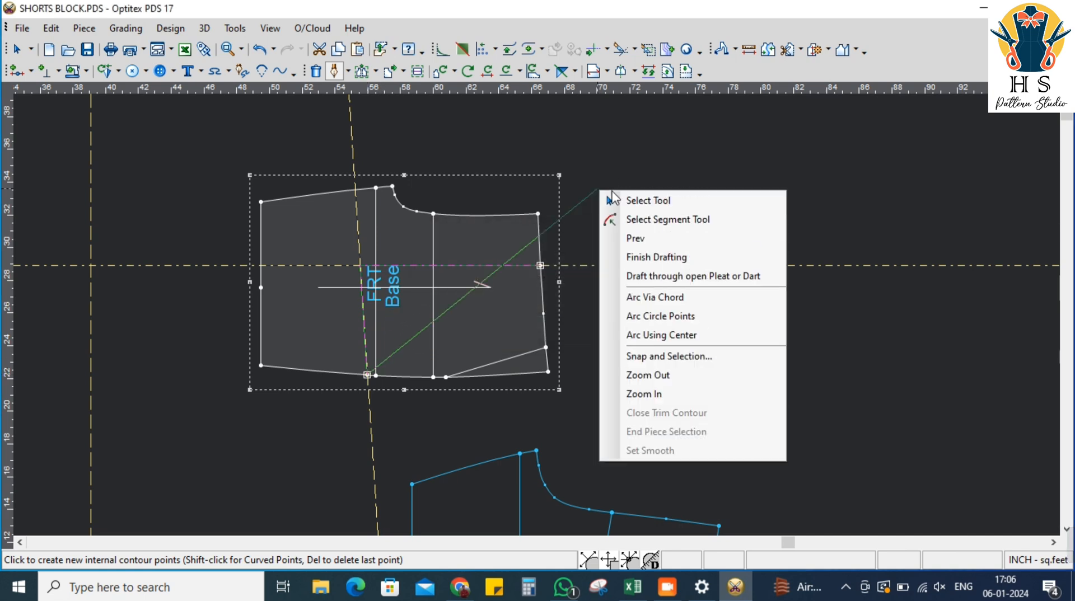
click(627, 210)
Move the pocket bag contour's side seam endpoint along the side seam toward the waist, past the vertical internal line
scroll(396, 343, up, 3)
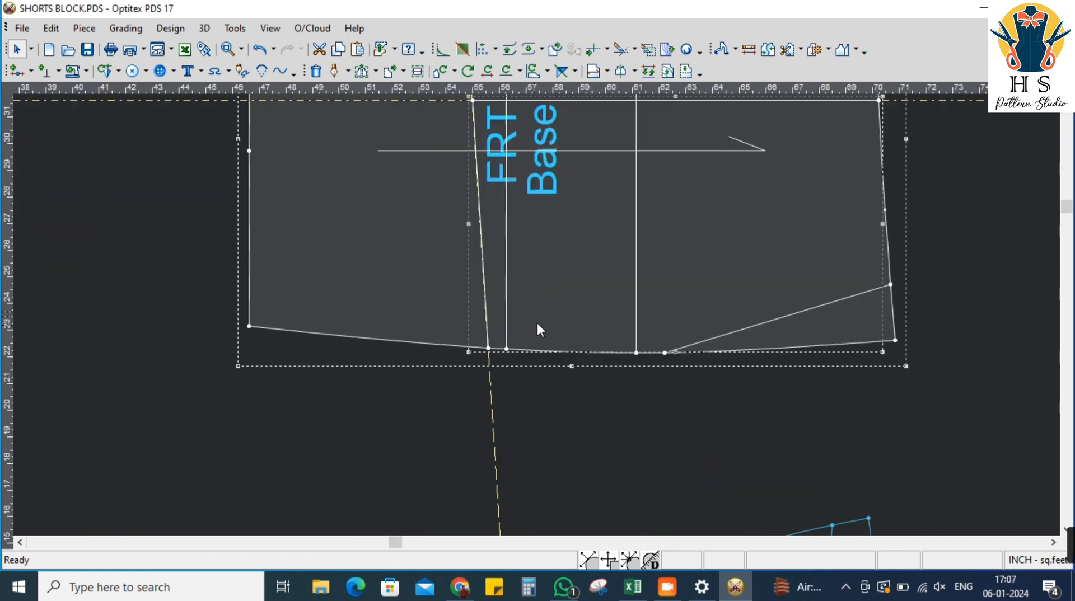
key(m)
click(489, 349)
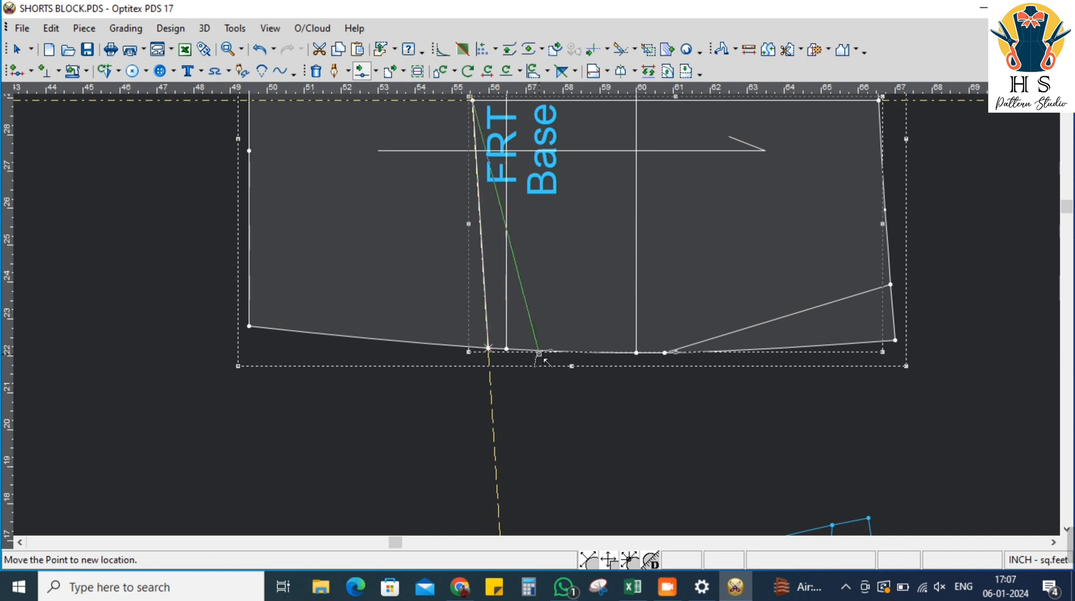
click(569, 352)
click(828, 401)
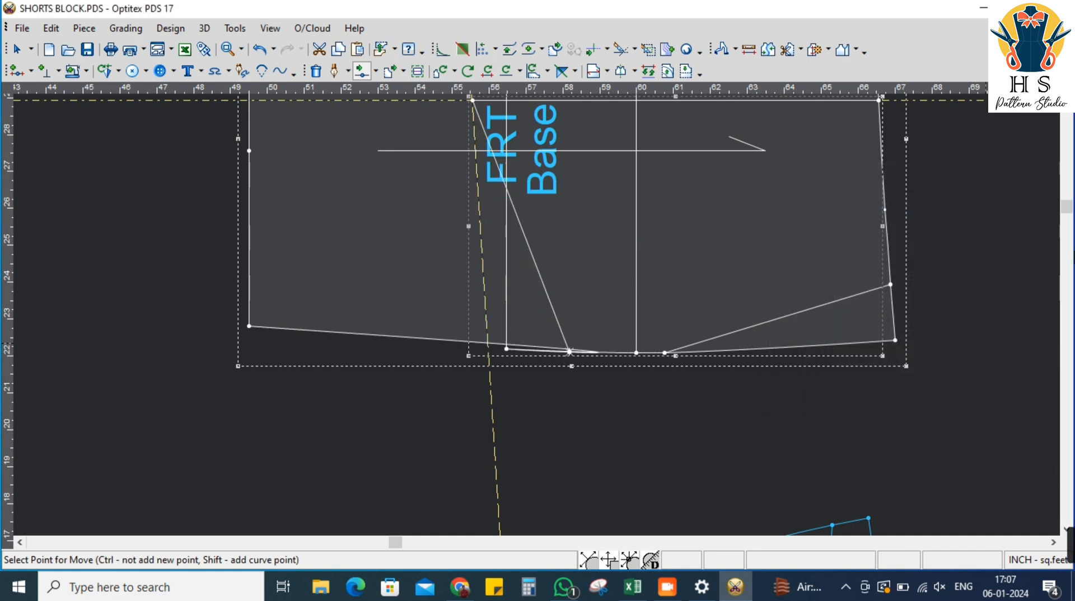
scroll(653, 211, down, 3)
scroll(541, 320, up, 1)
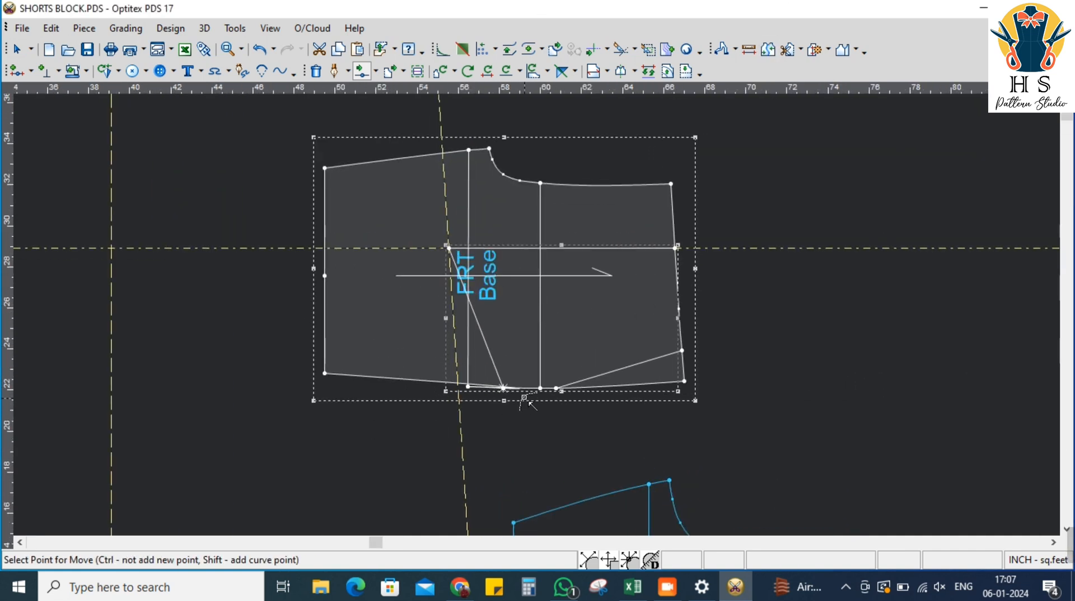
right_click(526, 421)
click(574, 197)
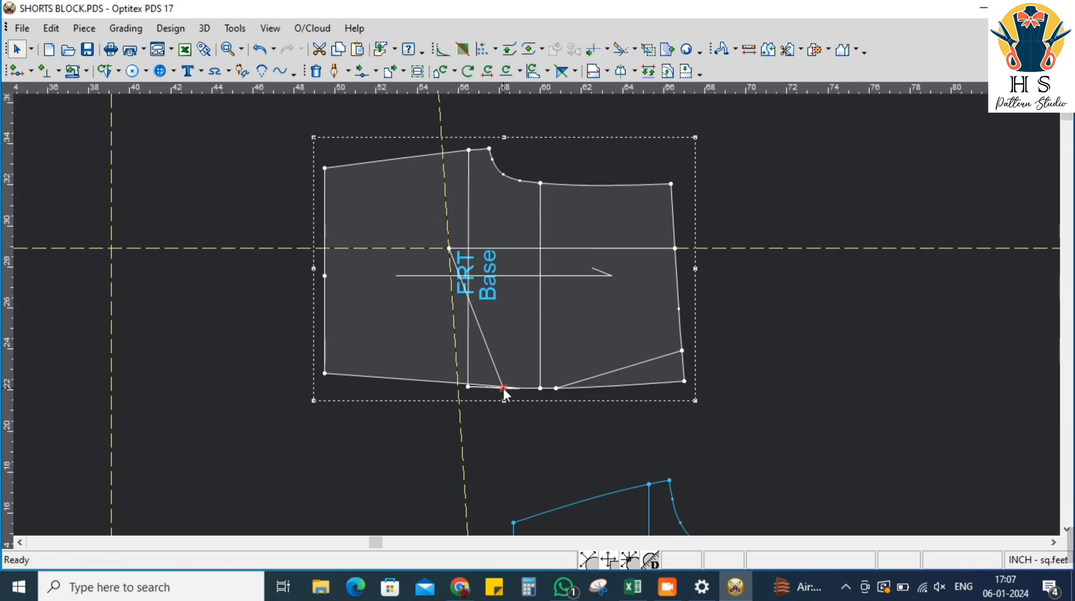
Add a curve point midway on the slanted pocket bag edge and move it toward the hem to bow the edge outward
scroll(520, 330, down, 1)
scroll(537, 315, up, 2)
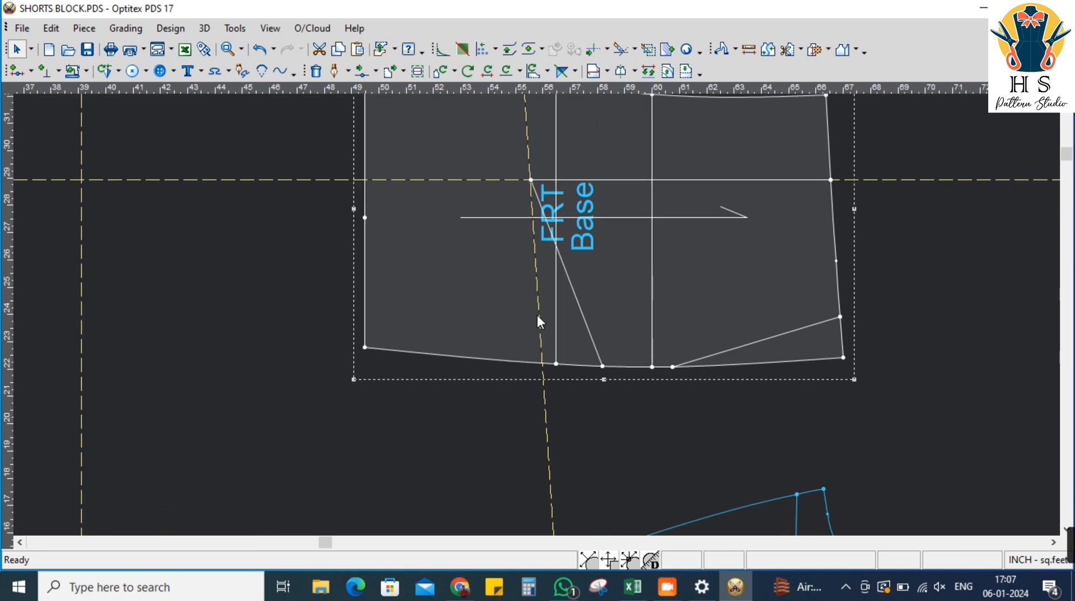
key(m)
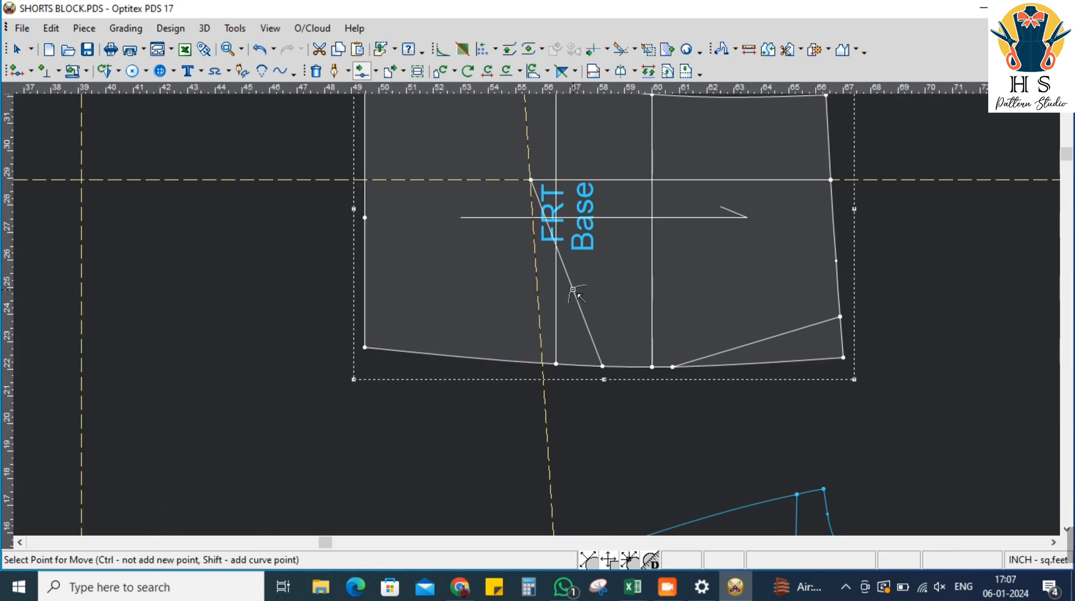
shift+click(573, 290)
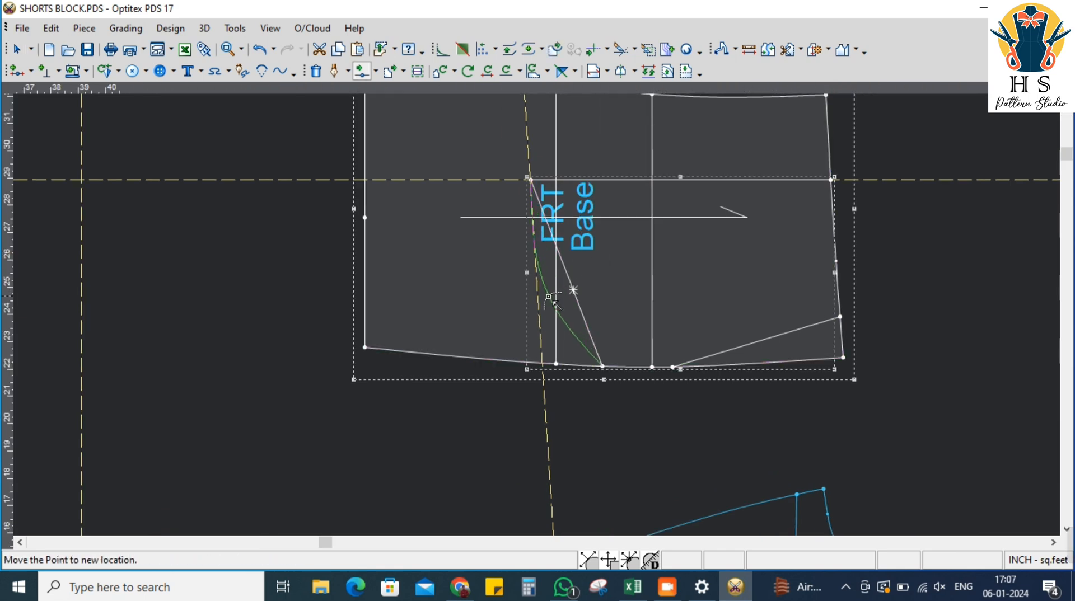
click(542, 272)
click(823, 394)
Add two curve points on the side-seam half of the pocket bag's lower edge and move them to form an S-curve
scroll(596, 336, up, 1)
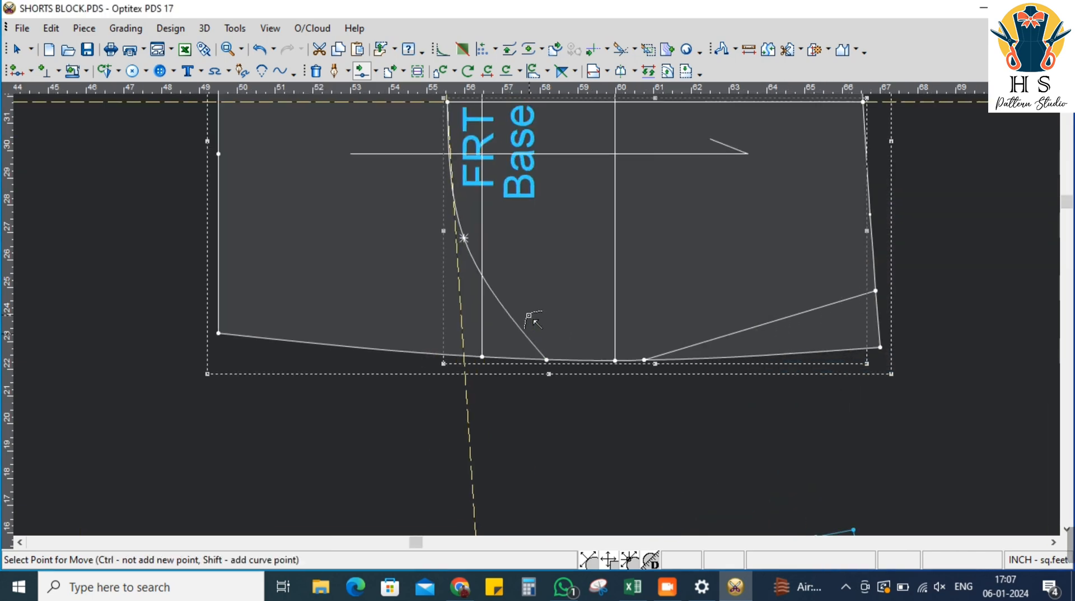
shift+click(514, 322)
click(532, 323)
click(825, 396)
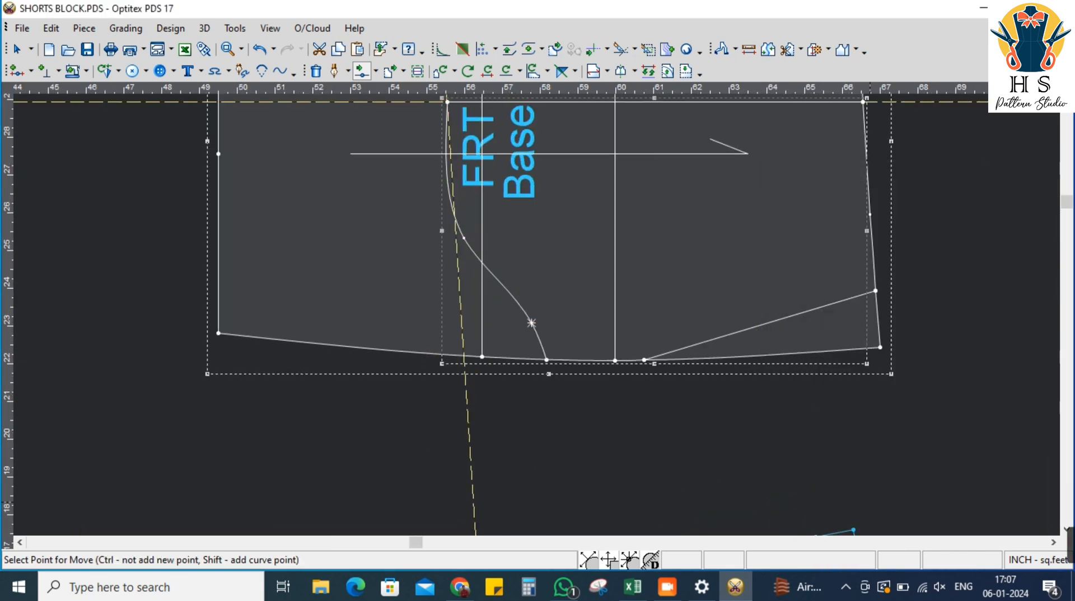
scroll(535, 323, up, 2)
click(542, 321)
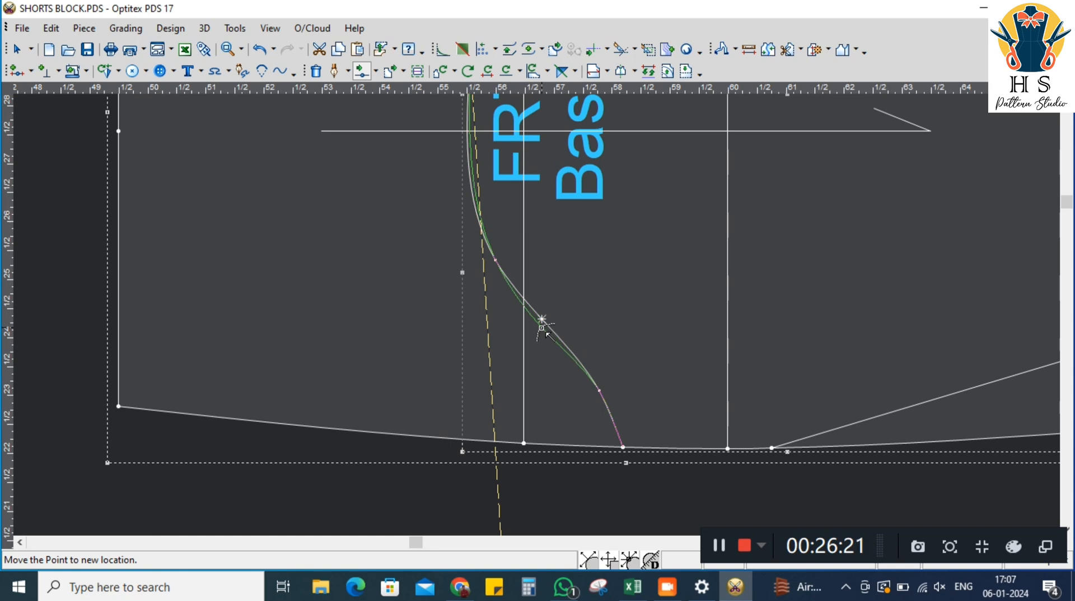
click(542, 328)
click(827, 397)
Reposition the curve point nearest the angled guideline to smooth the upper bend of the pocket bag's lower edge
scroll(495, 252, down, 2)
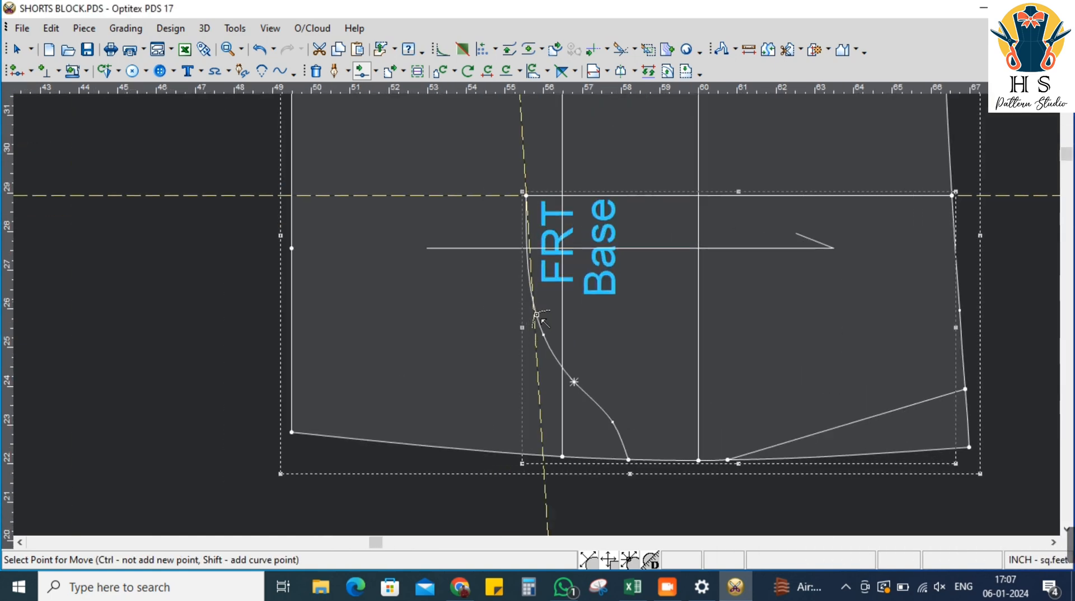
click(547, 339)
click(547, 340)
click(822, 395)
click(546, 337)
click(543, 335)
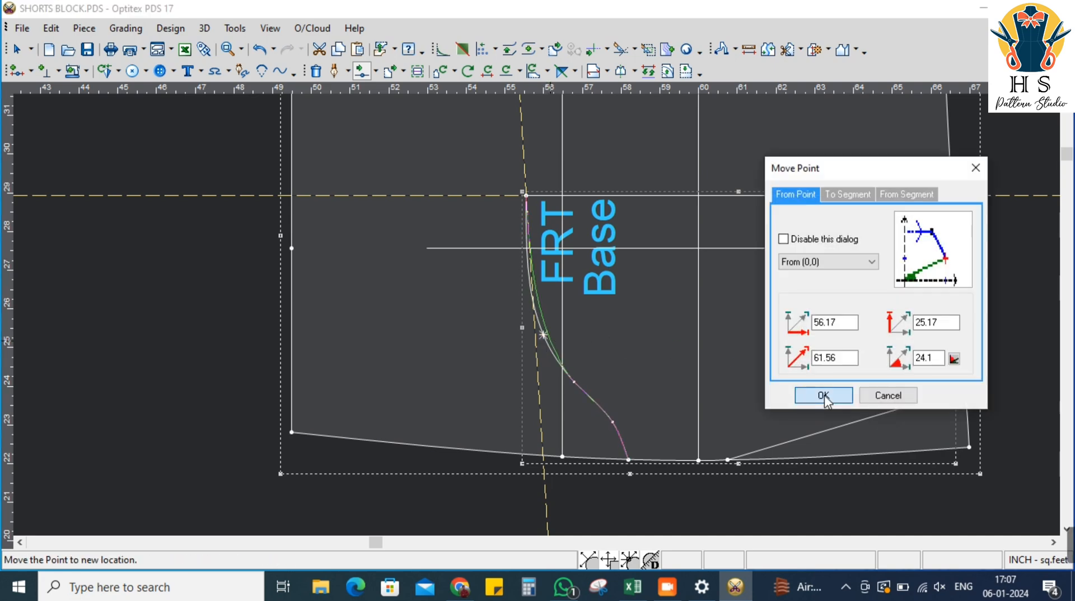
click(823, 396)
Add a curve point just before the side seam on the pocket bag's lower edge and nudge it to round that end
scroll(537, 311, up, 5)
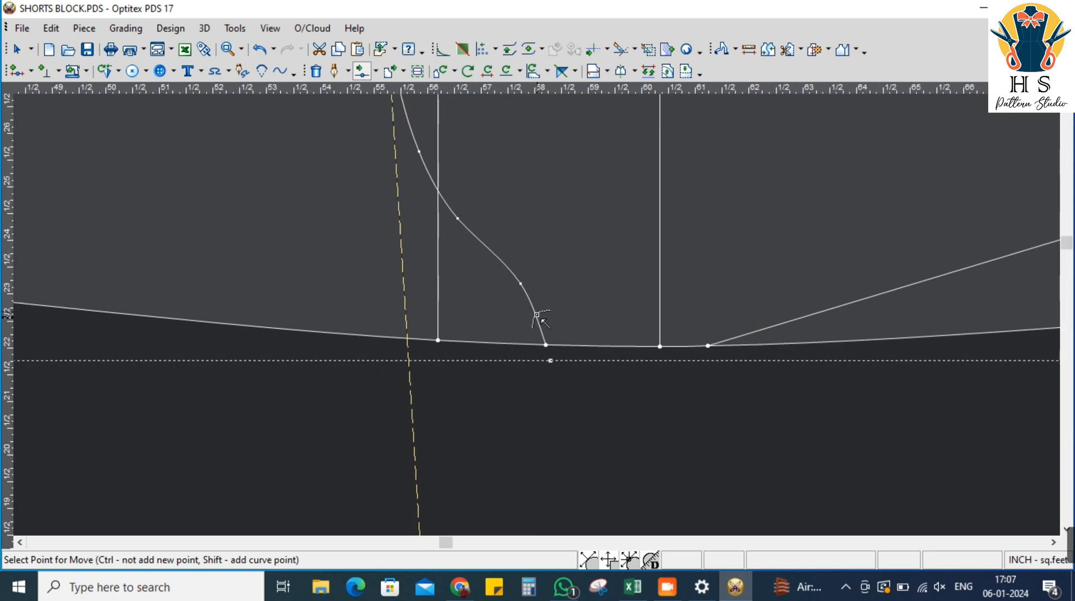
click(544, 315)
click(543, 313)
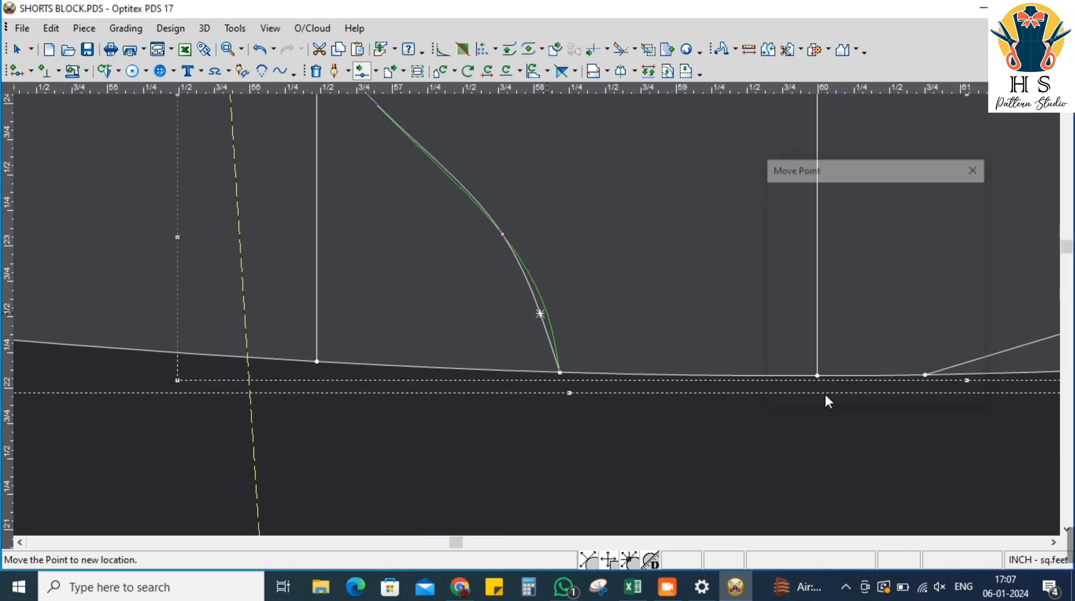
click(823, 396)
scroll(542, 315, down, 3)
scroll(540, 315, down, 4)
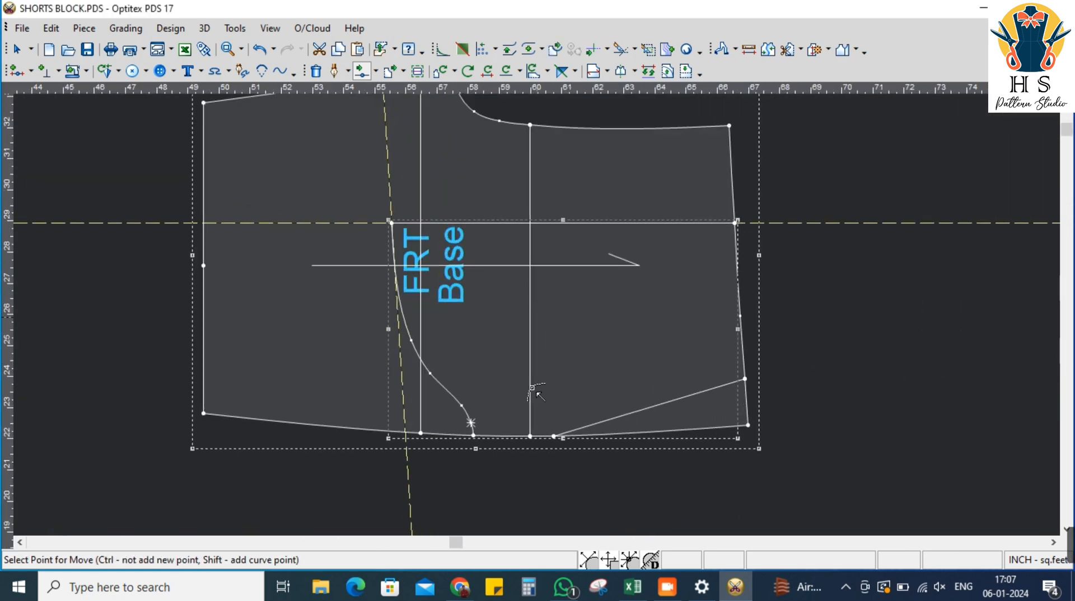
right_click(847, 166)
click(861, 174)
Delete all guide lines from the workspace
click(270, 28)
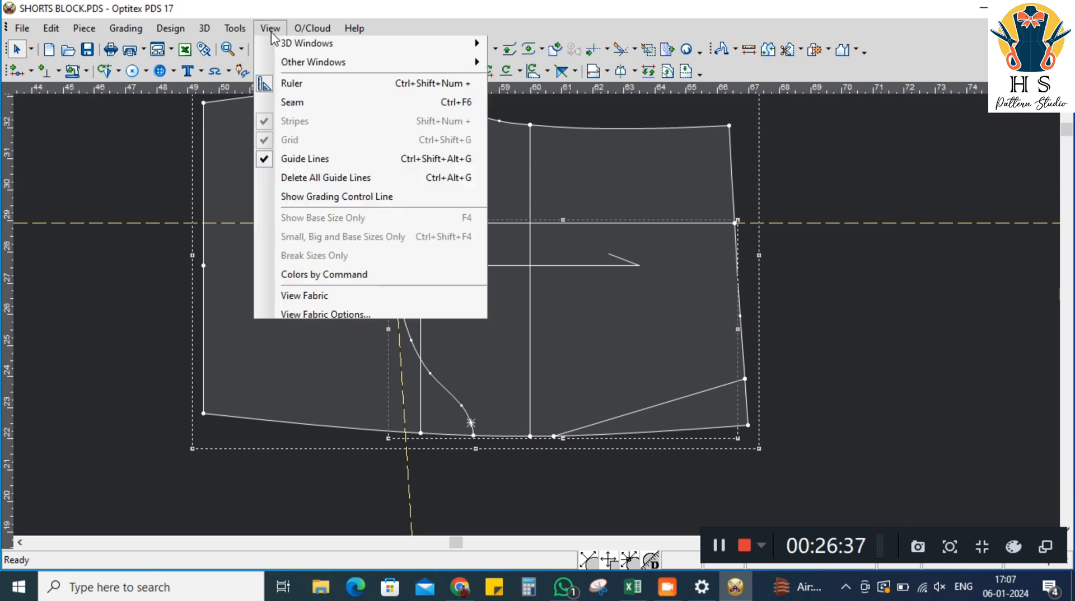
click(235, 28)
mouse_move(270, 28)
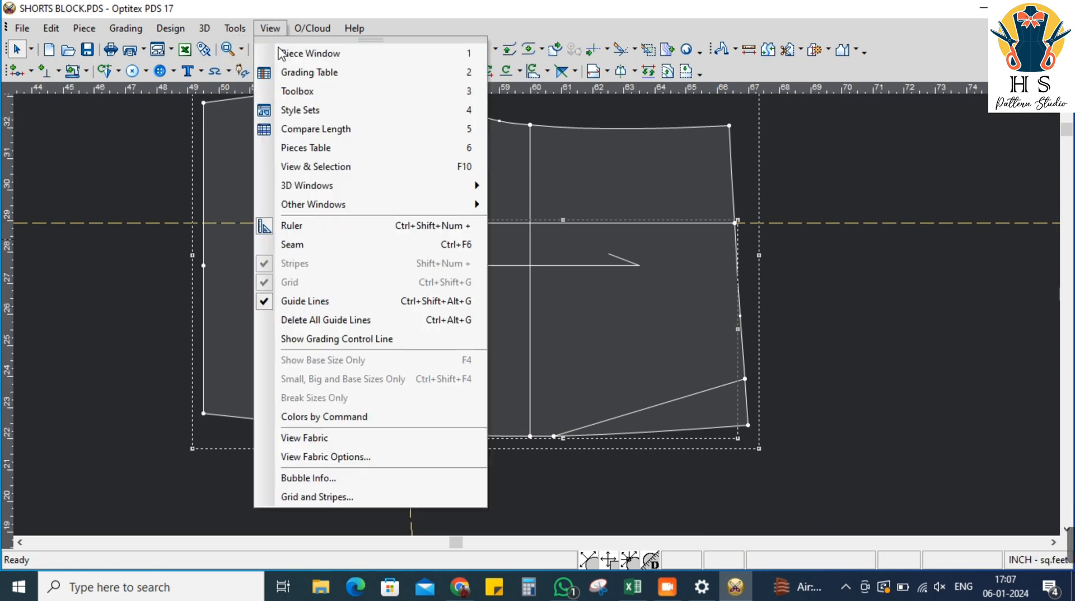
click(341, 322)
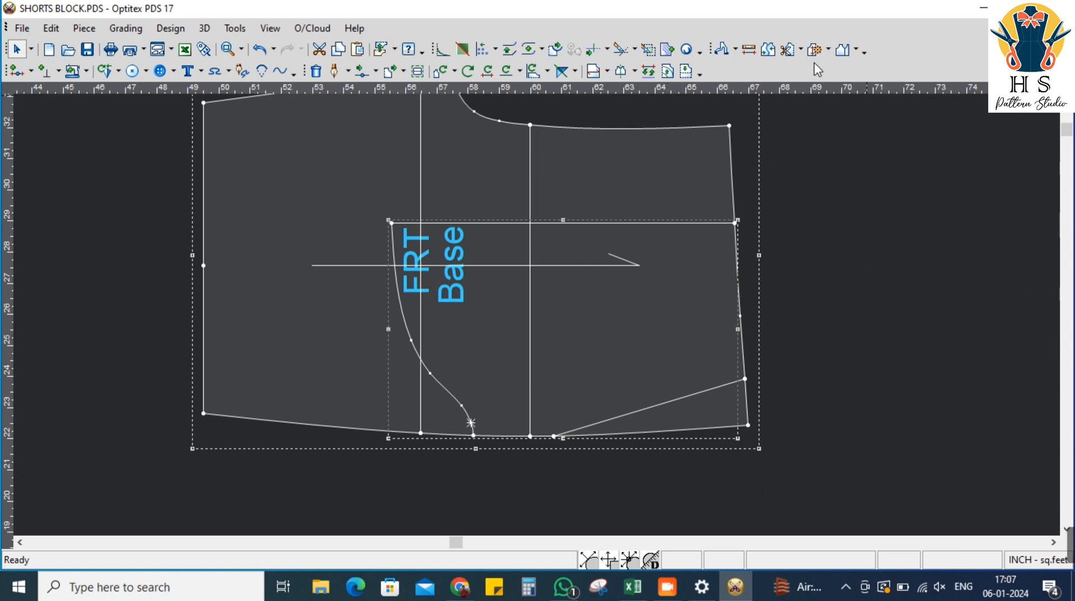
Build the pocket bag piece with Trace Segments along its drawn contour, the side seam and the waistline
click(828, 50)
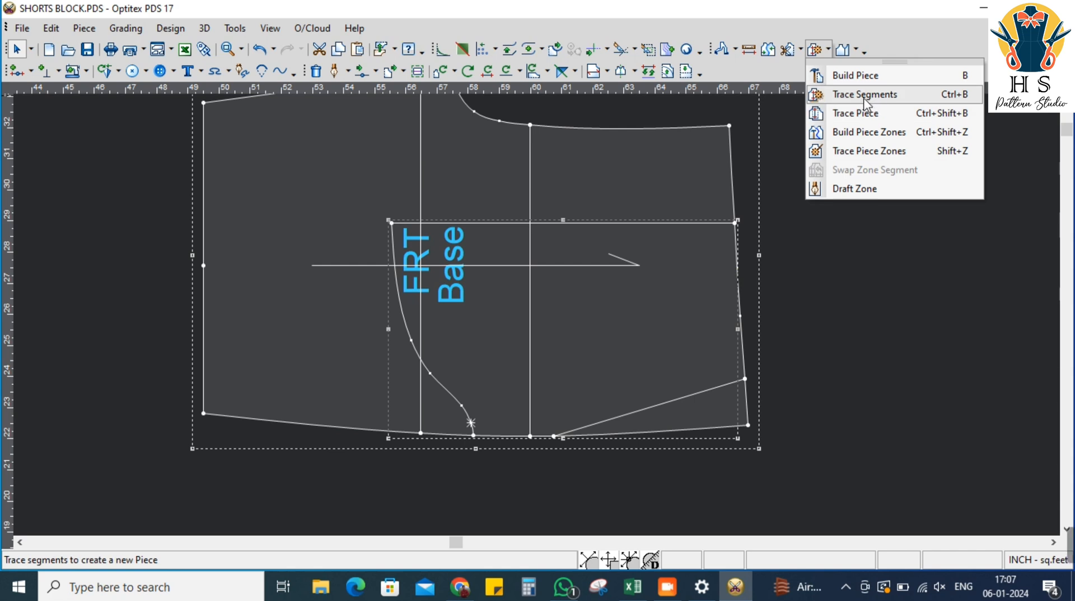
click(865, 95)
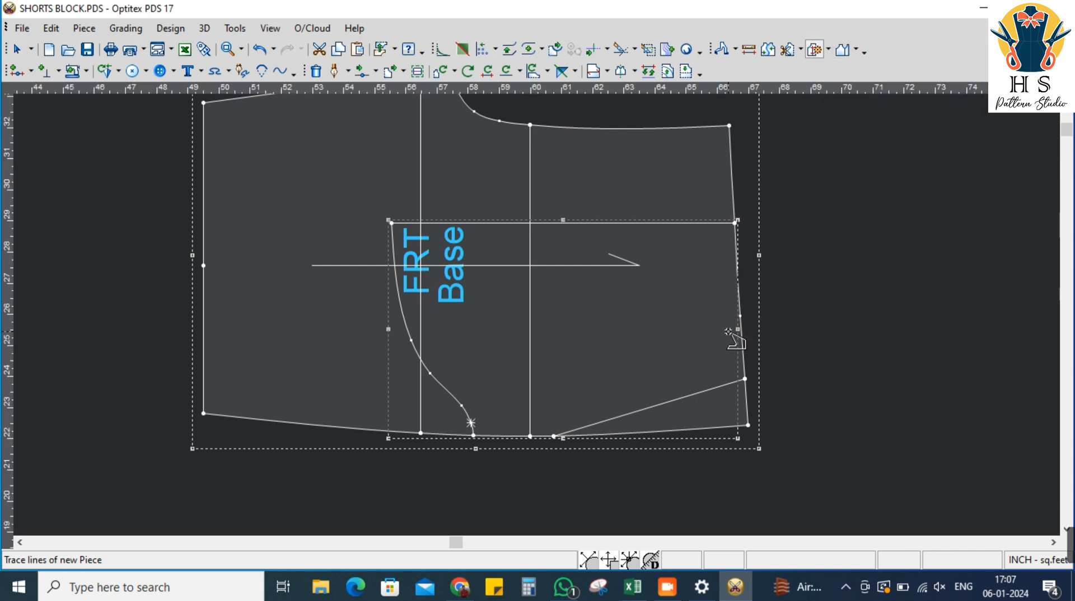
click(695, 222)
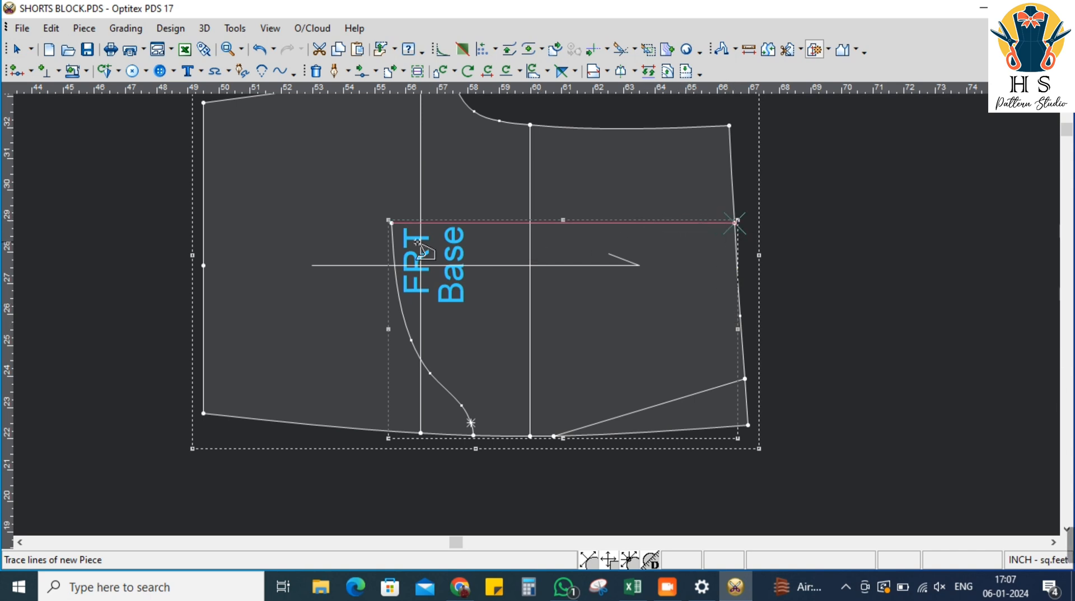
click(395, 245)
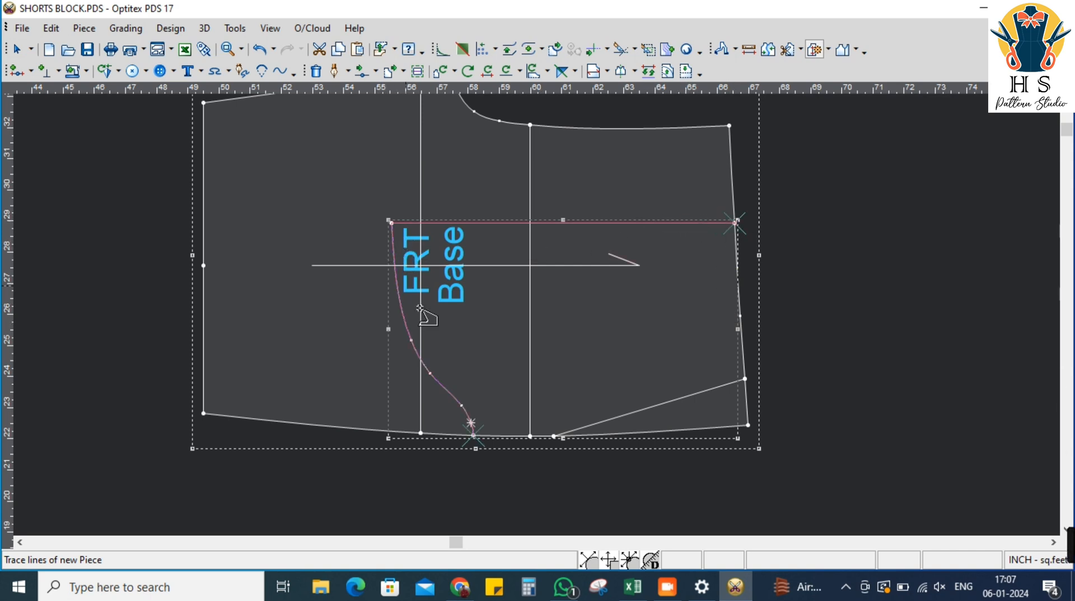
click(515, 436)
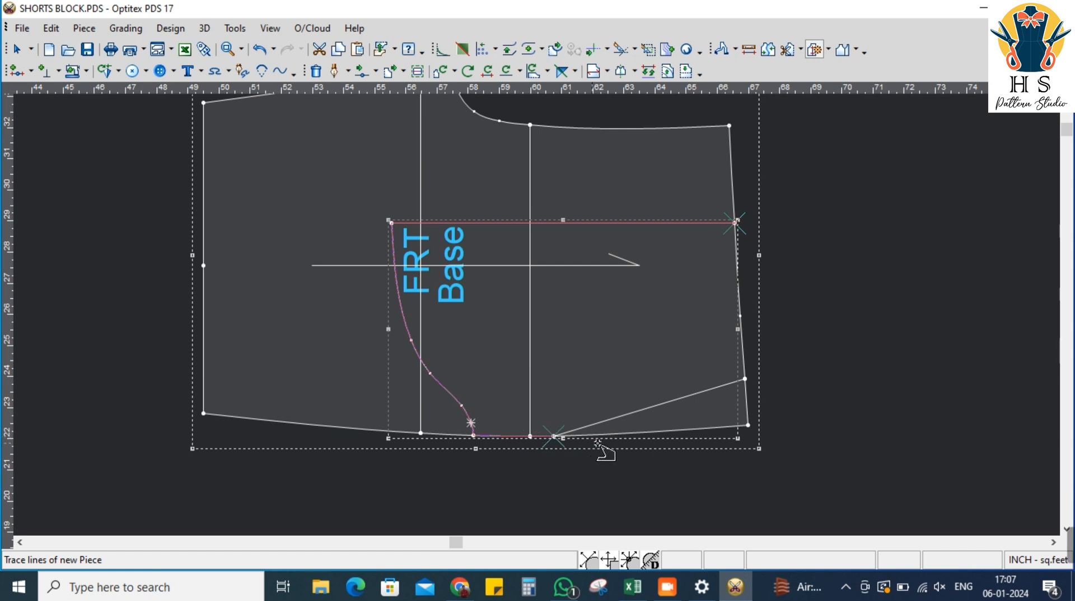
click(690, 431)
click(752, 405)
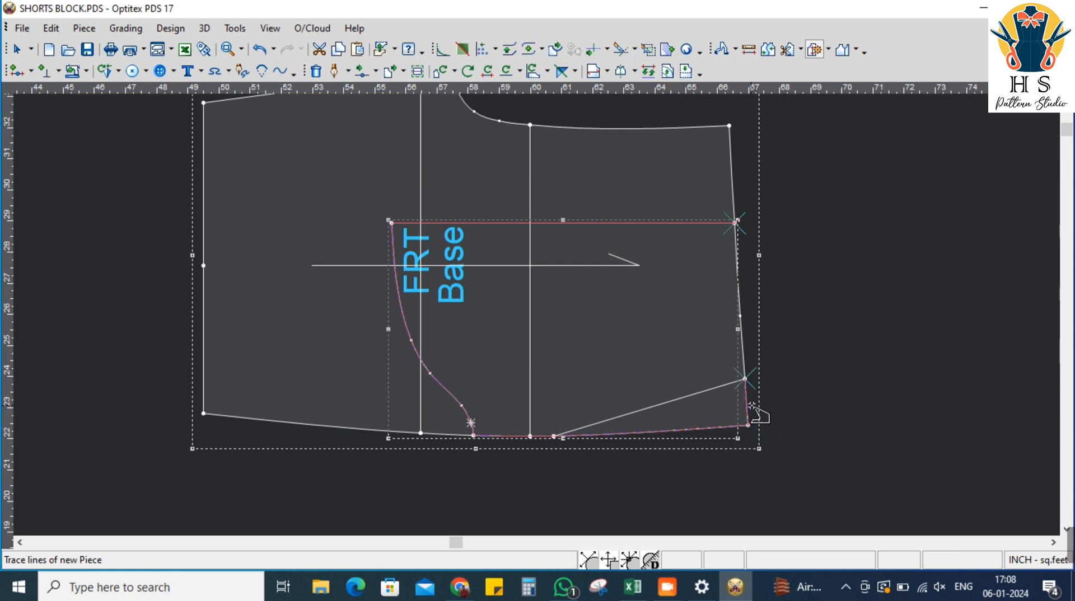
click(745, 335)
click(502, 328)
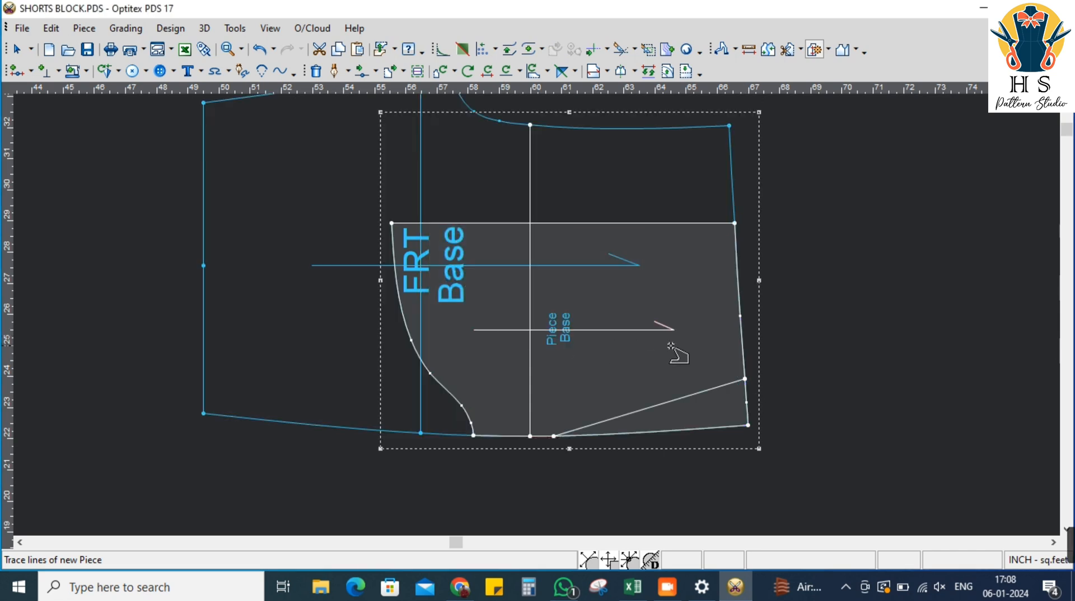
Move the traced pocket bag clear of the front piece beyond the waist, and shift the front piece away from it
key(space)
click(1008, 324)
key(space)
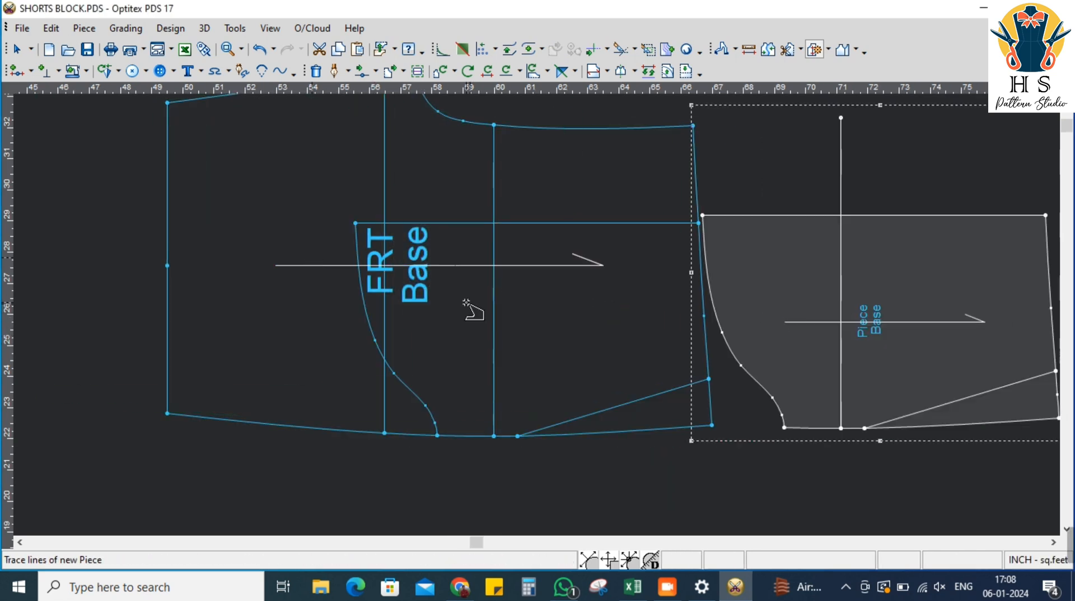
click(157, 271)
Trace a second pocket piece from the pocket bag, closing it along the slanted opening line, and move the original bag off it
scroll(534, 306, down, 2)
scroll(534, 306, up, 1)
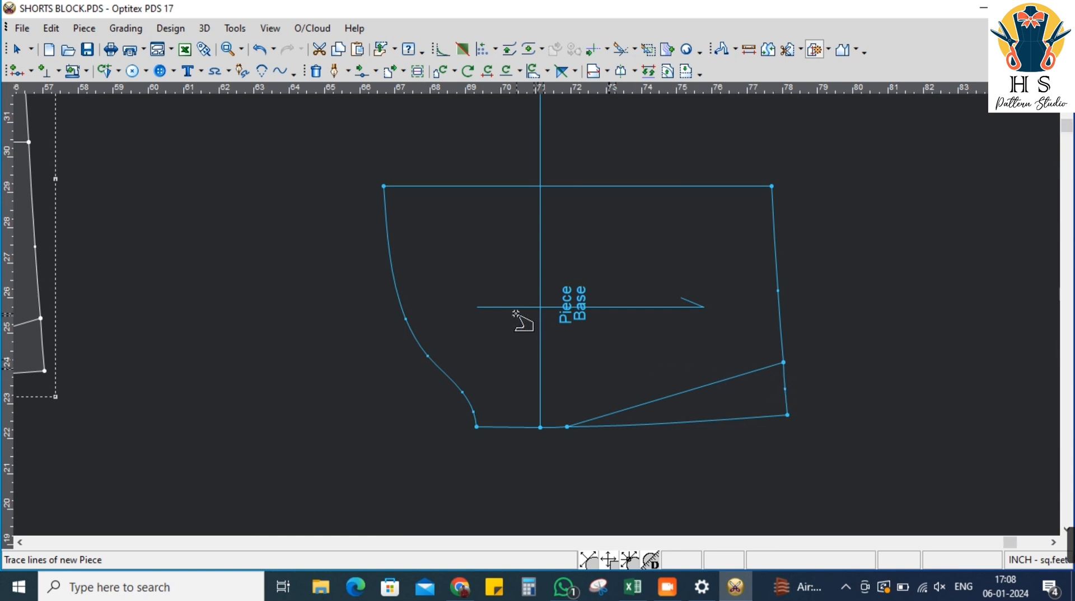
scroll(495, 319, down, 2)
scroll(512, 320, up, 1)
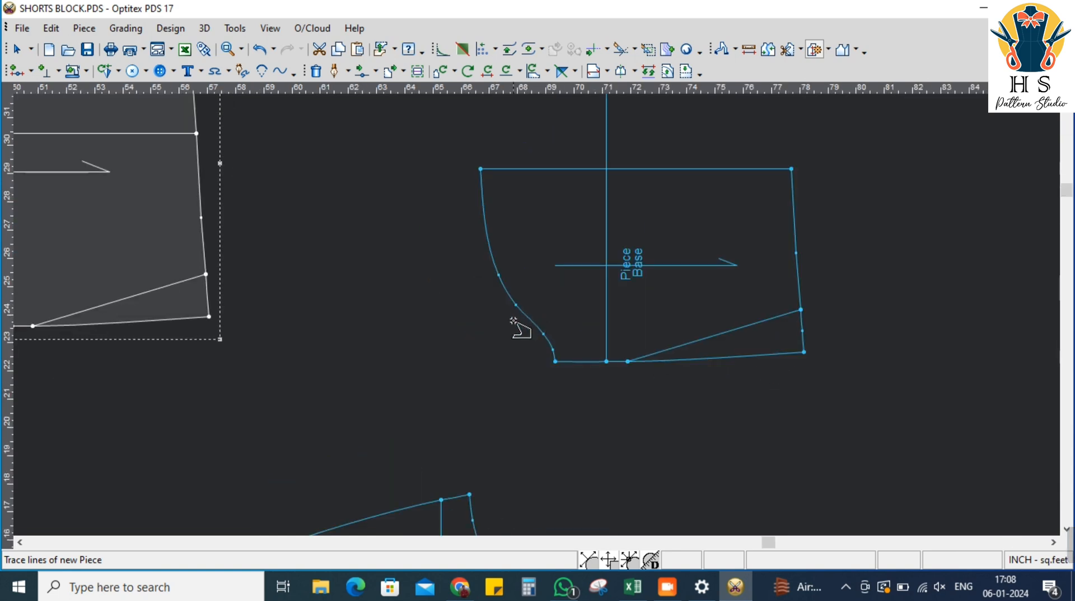
click(799, 293)
click(715, 176)
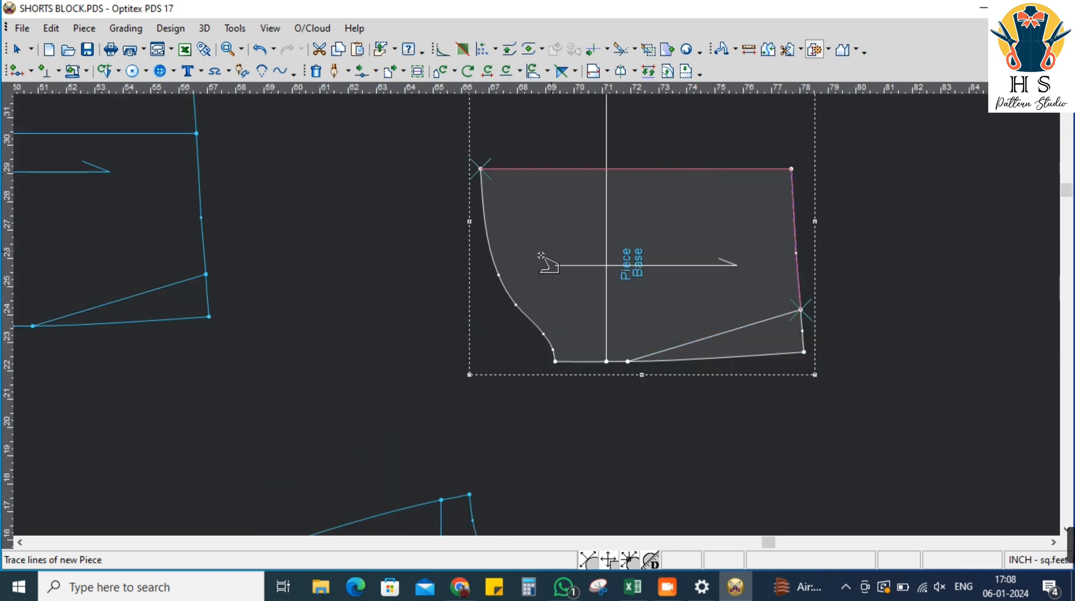
click(510, 290)
click(582, 362)
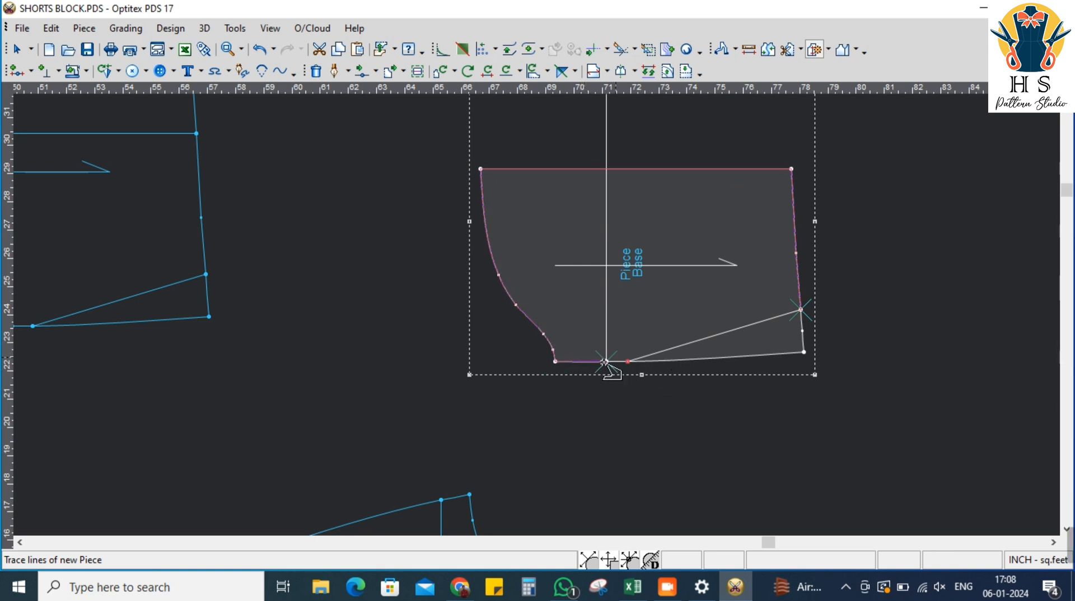
click(659, 353)
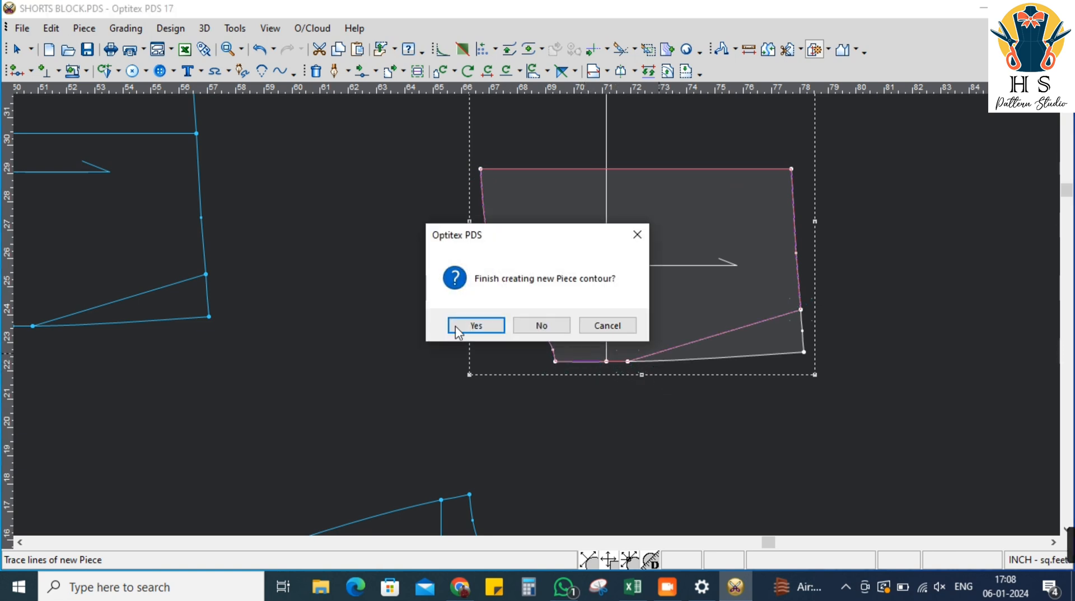
click(458, 329)
right_click(388, 203)
click(412, 212)
drag(722, 345, 427, 116)
scroll(502, 315, down, 4)
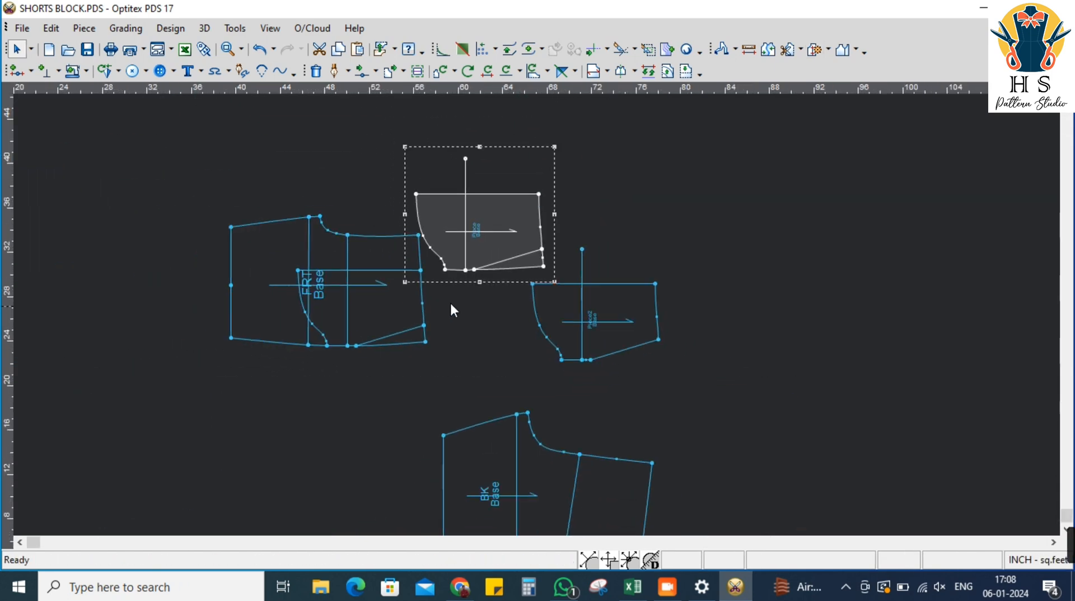
Add a curve point on the front piece's slanted pocket opening and nudge it inward to bow the line slightly
scroll(536, 321, up, 2)
scroll(498, 307, up, 2)
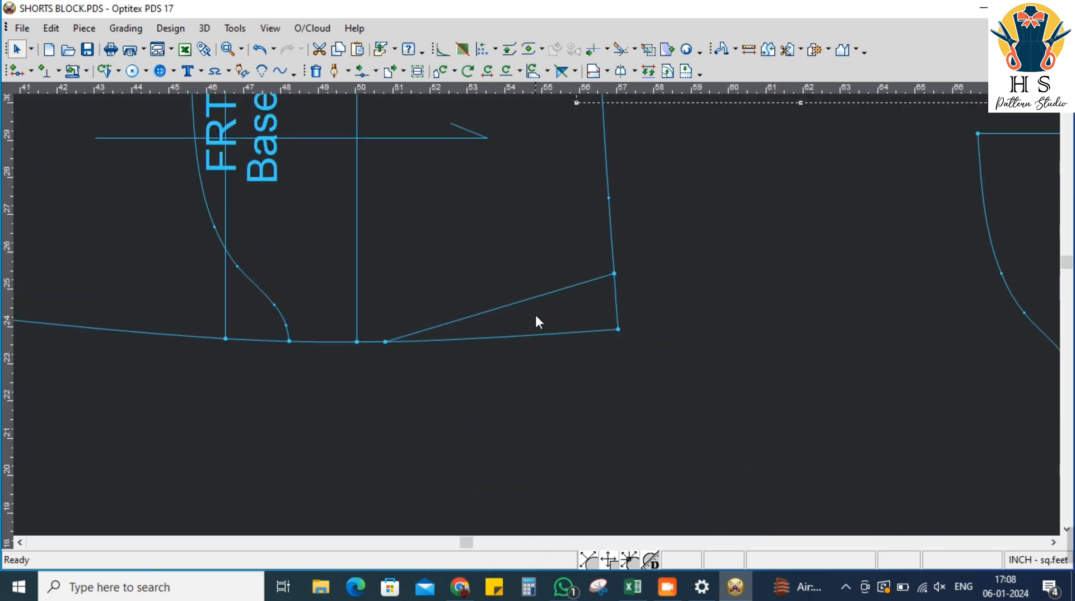
key(m)
scroll(529, 318, up, 2)
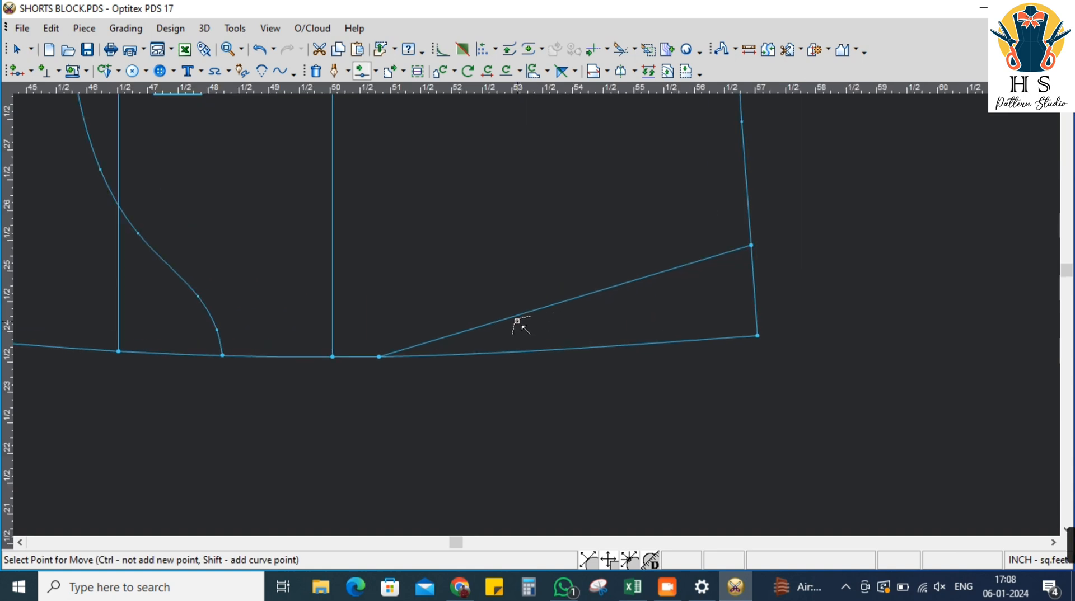
shift+click(518, 316)
click(494, 309)
click(823, 391)
scroll(542, 320, down, 2)
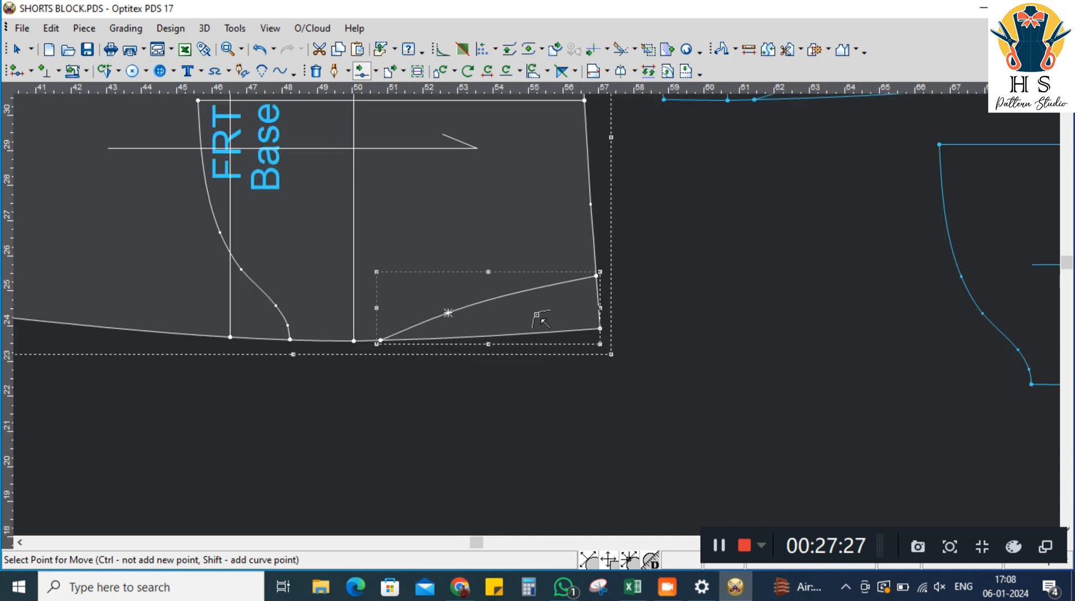
Align the full pocket bag over the front piece and curve its opening line to match the front's opening
scroll(540, 321, down, 3)
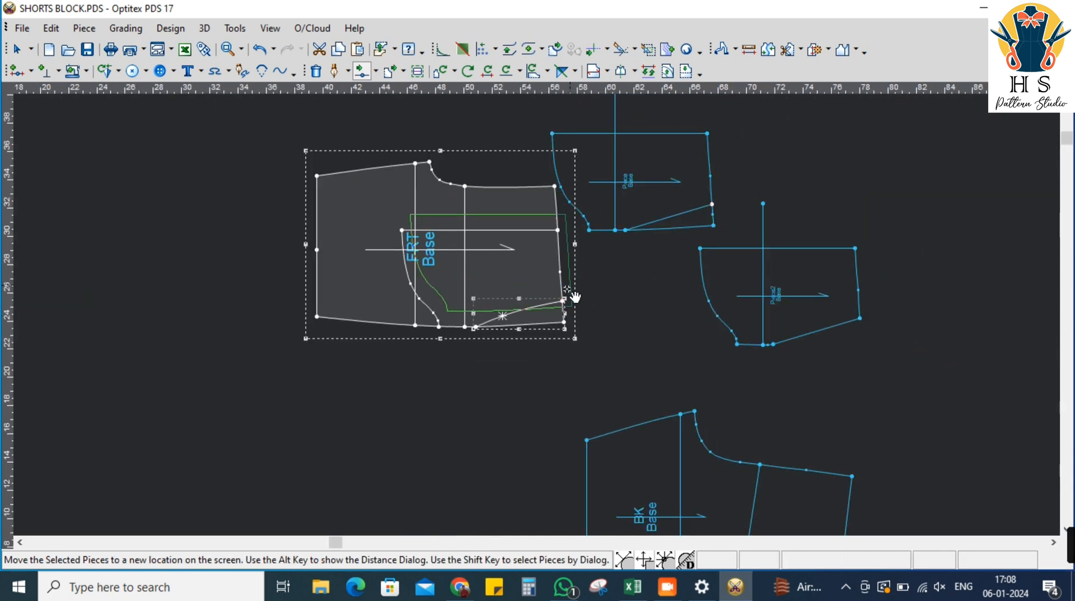
click(562, 302)
scroll(532, 317, up, 4)
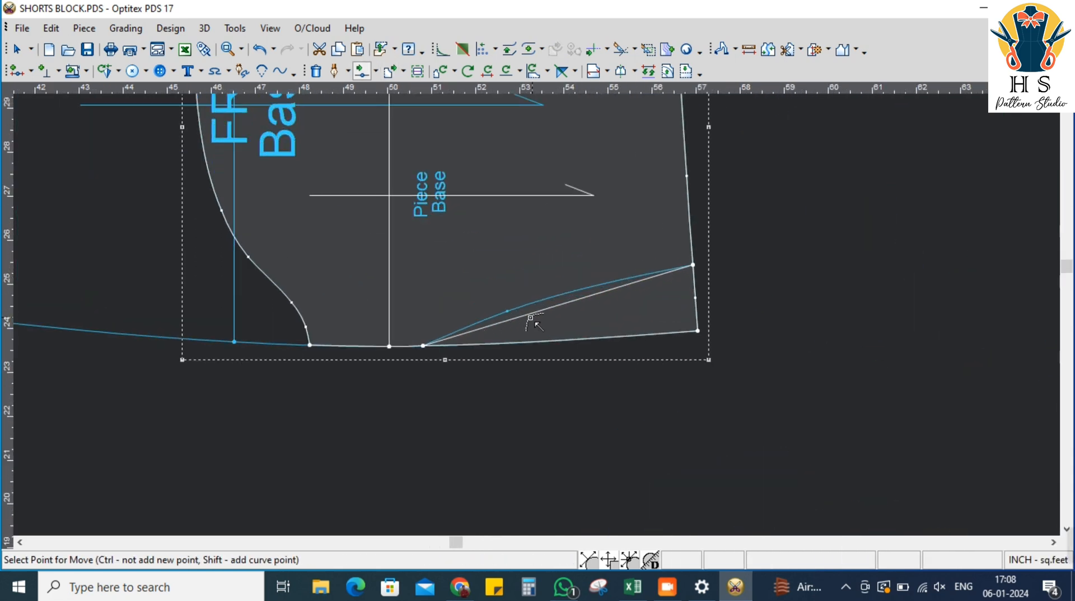
scroll(535, 322, up, 2)
click(510, 315)
click(511, 304)
click(823, 398)
Align the full pocket bag over the smaller pocket piece and curve the smaller piece's opening edge to match it
scroll(576, 316, down, 2)
scroll(575, 317, down, 1)
key(space)
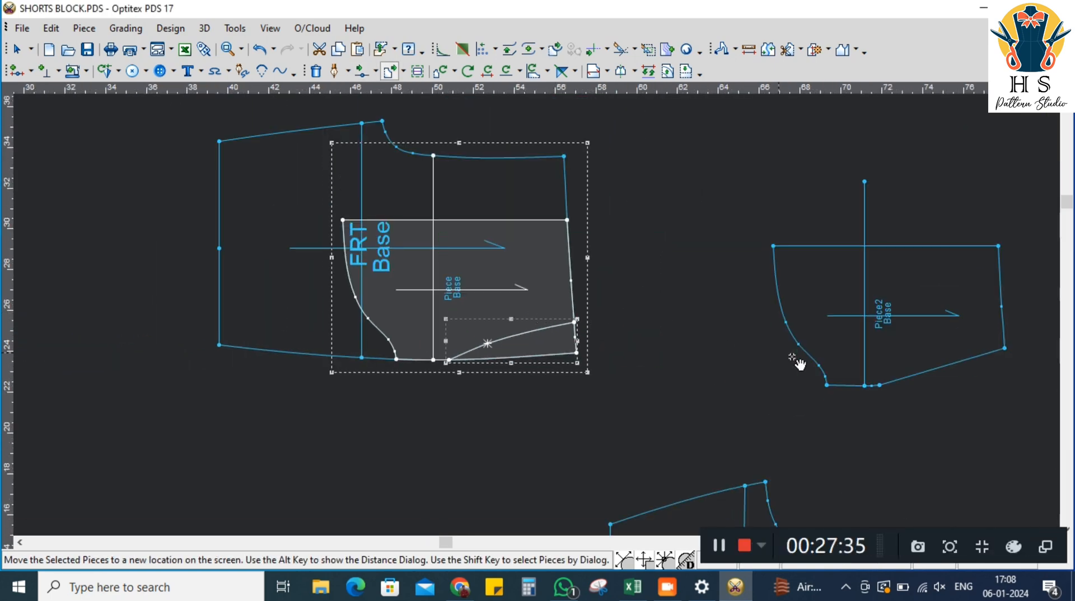
click(842, 393)
drag(844, 376, 1009, 359)
scroll(536, 315, up, 5)
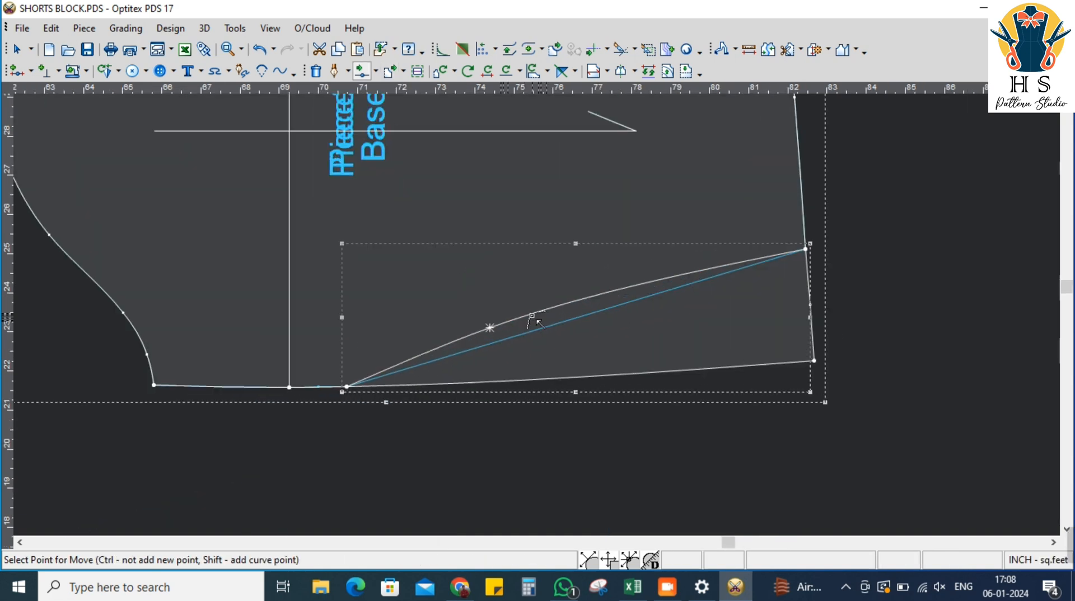
click(494, 341)
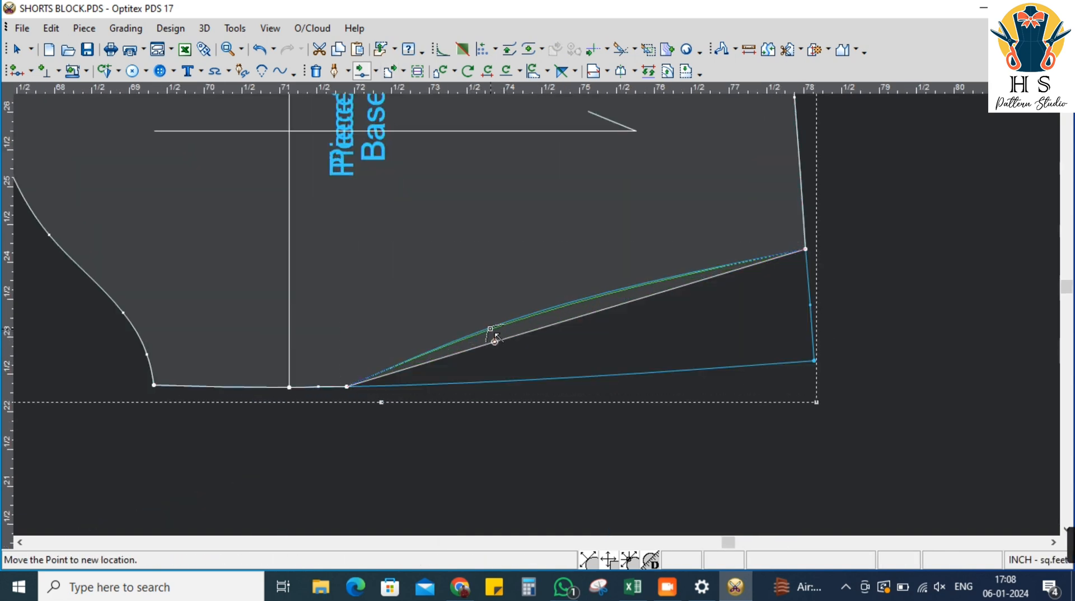
scroll(535, 316, down, 6)
scroll(536, 315, up, 1)
right_click(690, 218)
click(710, 231)
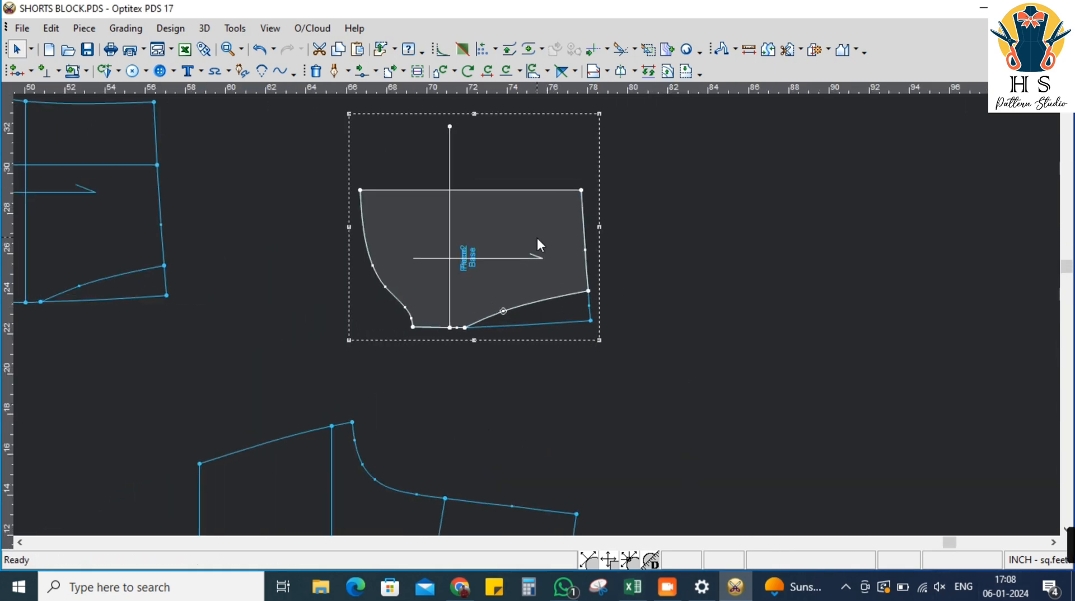
Flip the smaller pocket piece along its straight inner edge so it mirrors the full pocket bag
click(560, 73)
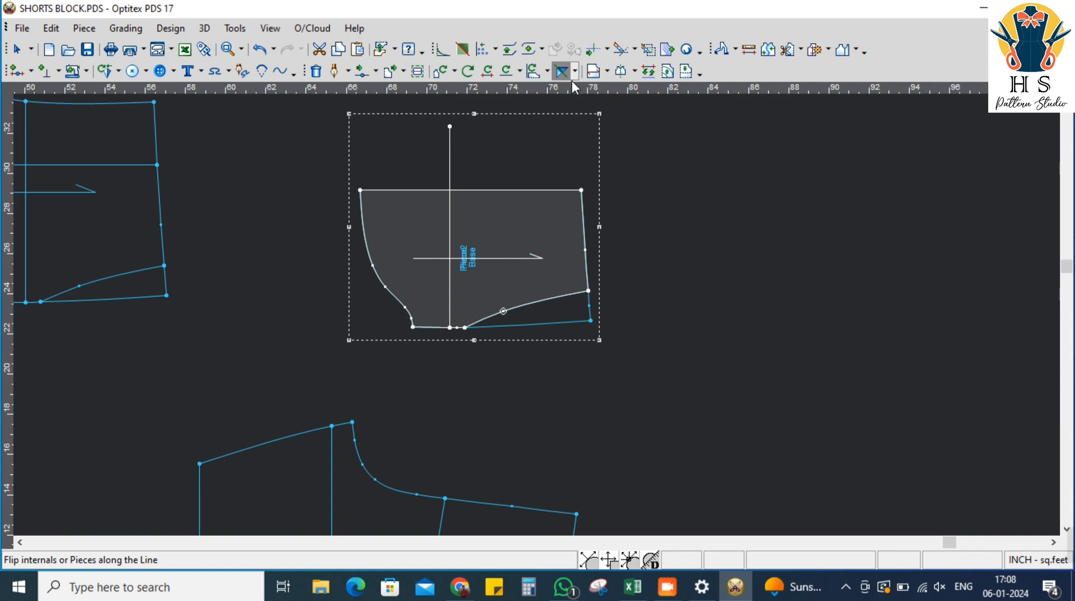
click(597, 217)
right_click(696, 191)
click(700, 209)
scroll(511, 180, down, 2)
scroll(537, 314, up, 1)
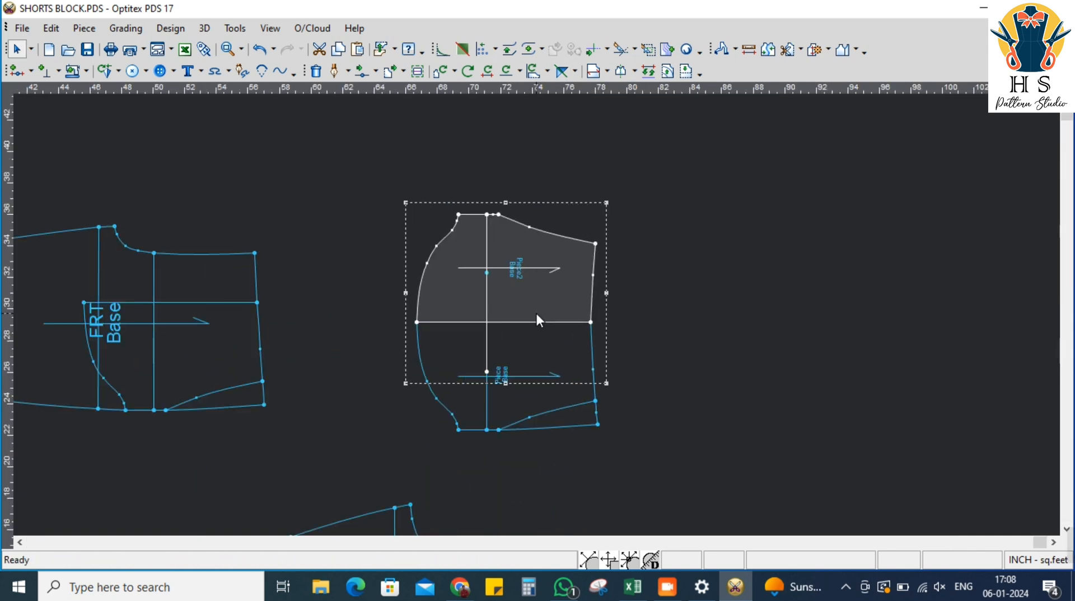
scroll(536, 314, up, 2)
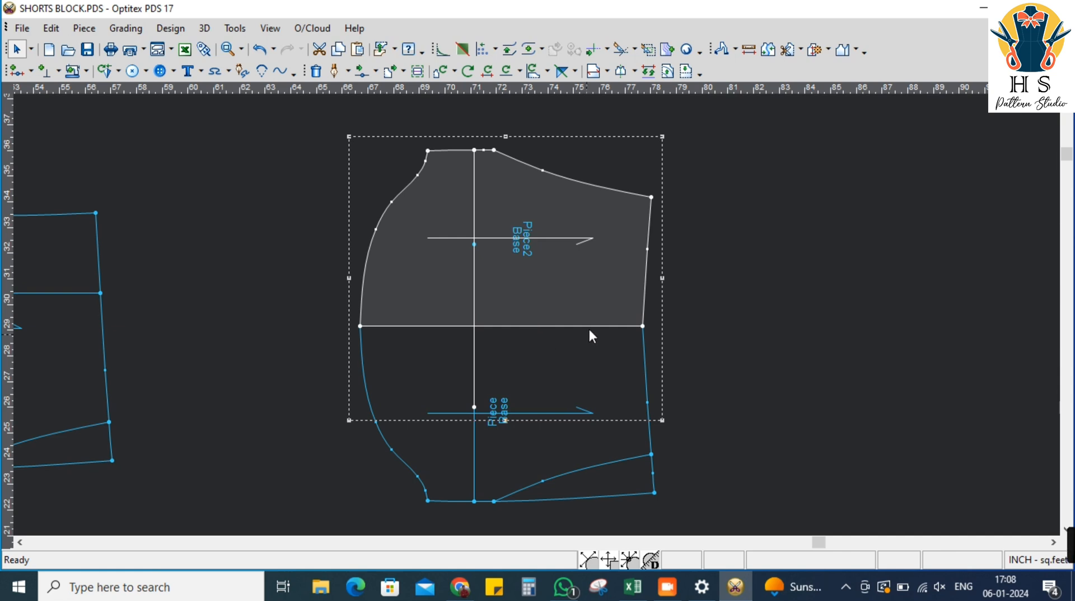
scroll(491, 342, down, 2)
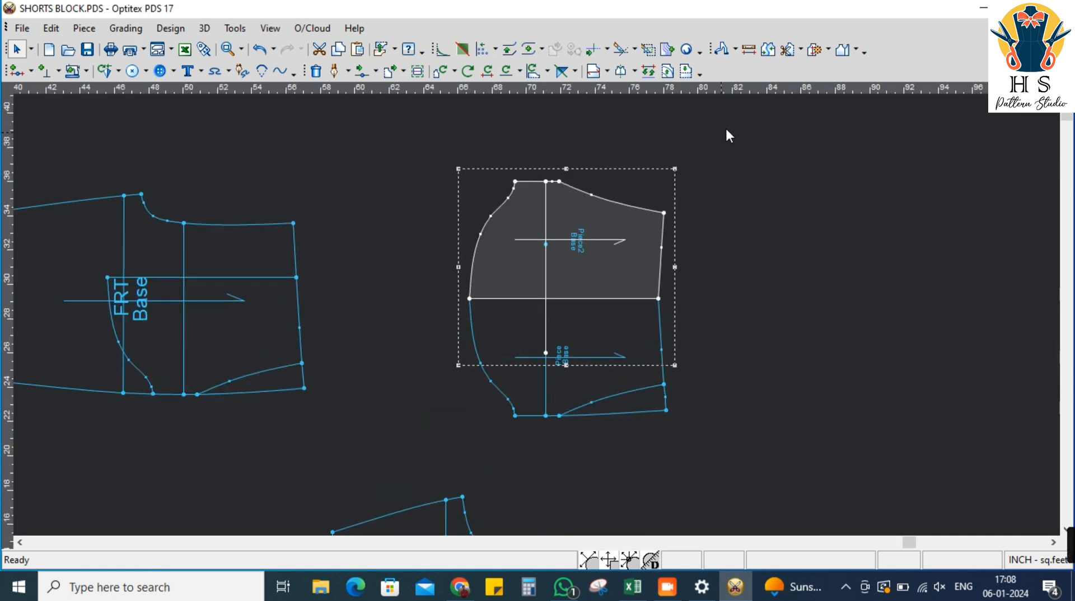
Join the flipped pocket piece and the full pocket bag along their shared straight edge
click(768, 50)
click(616, 271)
click(620, 316)
click(192, 262)
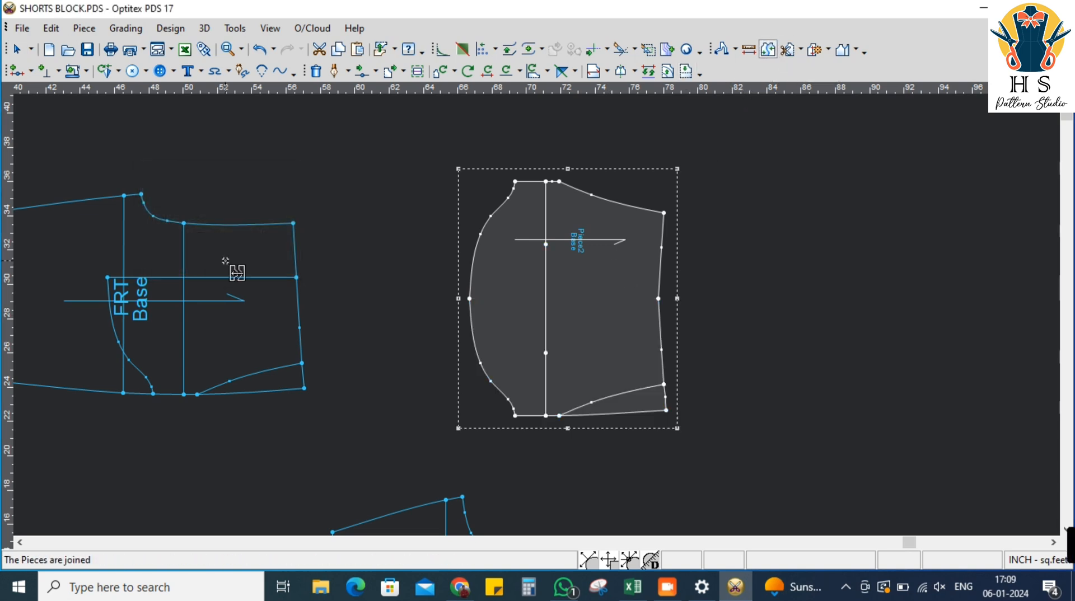
right_click(736, 235)
click(756, 245)
Draw an internal fold line across the joined pocket bag from the waist midpoint to the curved edge's midpoint
click(335, 73)
click(659, 298)
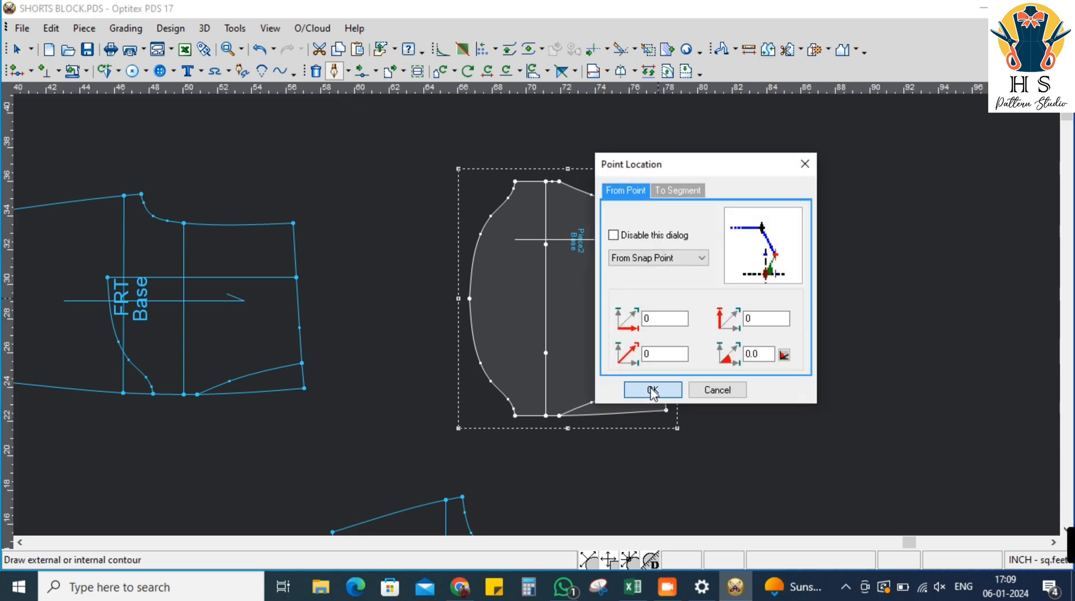
click(649, 389)
click(469, 298)
click(823, 393)
right_click(816, 230)
click(831, 246)
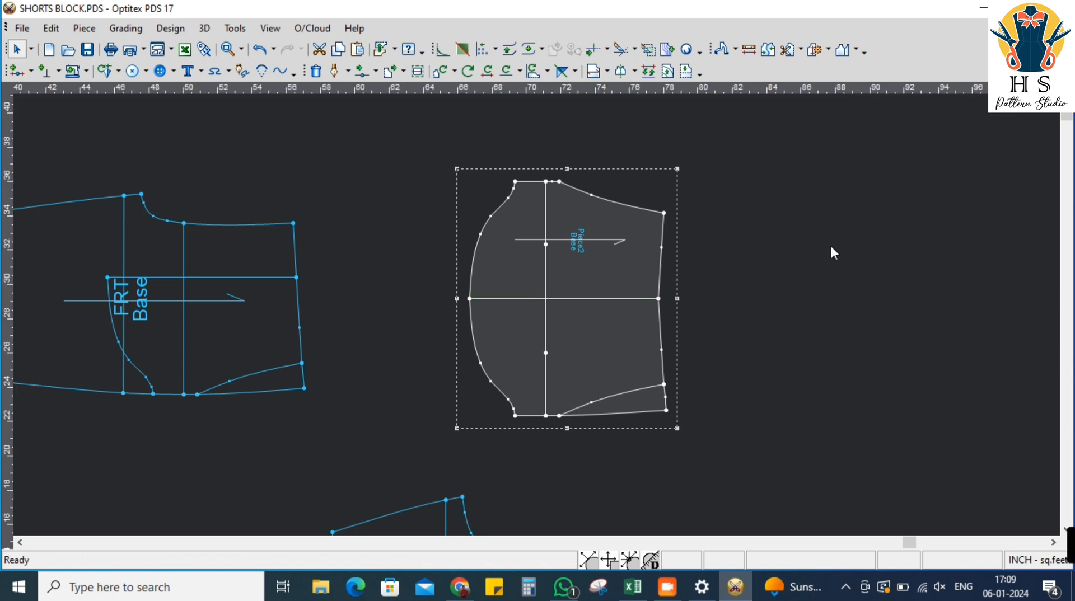
Cut the front piece by its curved pocket opening contour, and pull the cut-off corner wedge clear and delete it
scroll(536, 313, down, 2)
scroll(536, 314, up, 3)
click(536, 313)
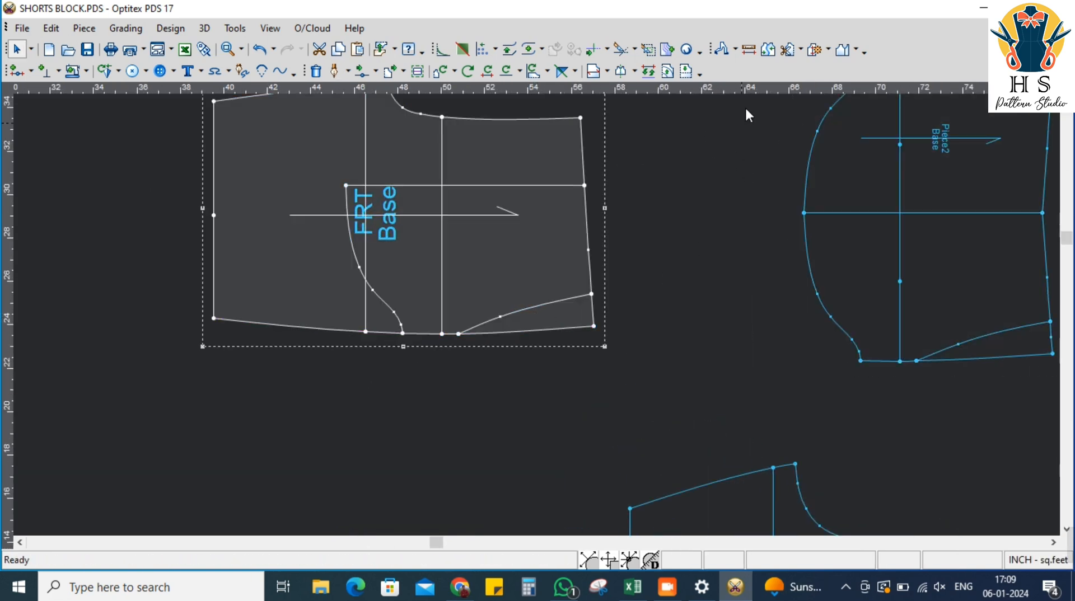
click(801, 49)
click(845, 96)
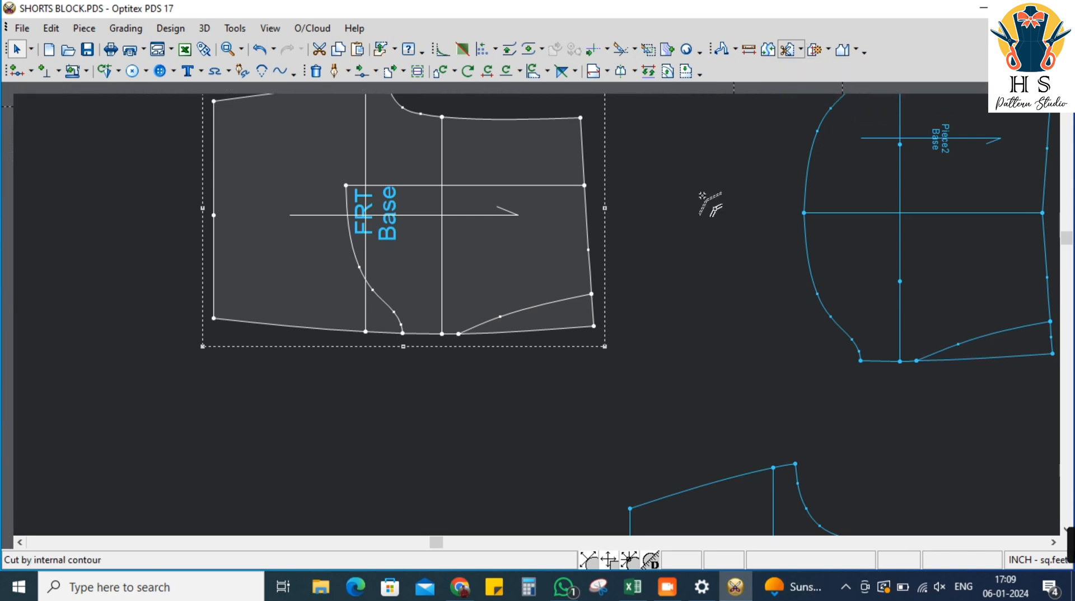
click(559, 304)
click(208, 391)
right_click(648, 249)
click(675, 248)
drag(576, 321, 561, 376)
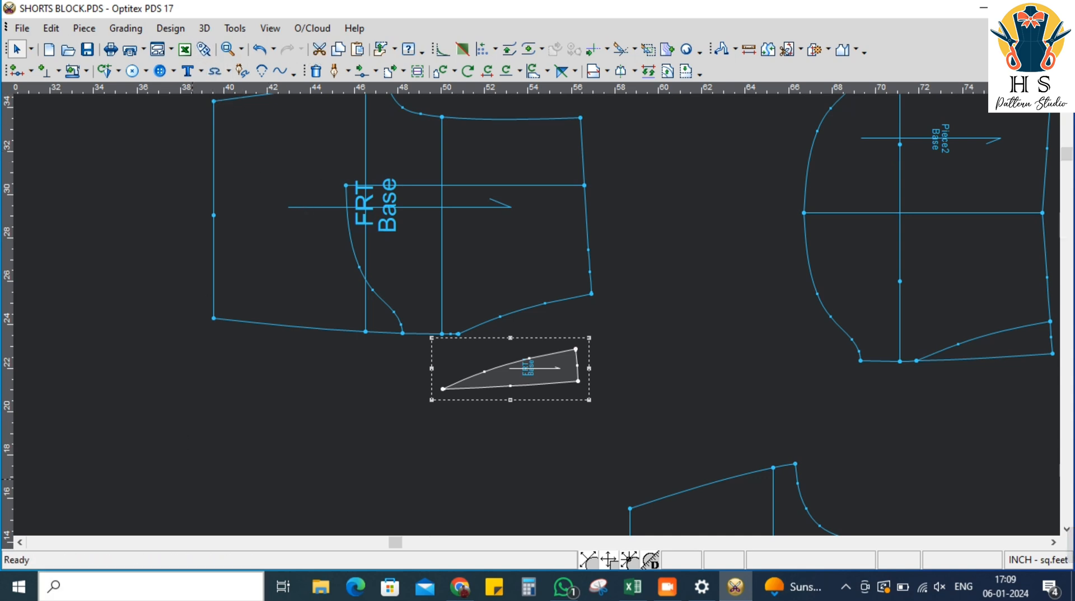
key(Delete)
Arrange the pieces with the back below the front and the joined pocket bag beside the front's waist
scroll(524, 273, down, 2)
drag(537, 310, 579, 297)
scroll(762, 325, down, 2)
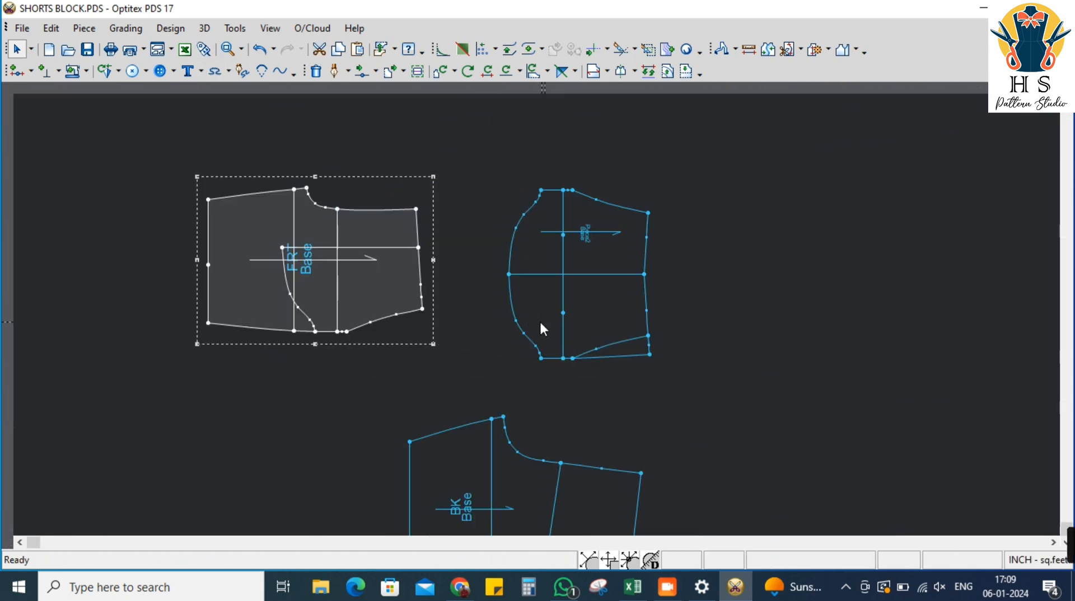
drag(523, 458, 383, 427)
click(599, 312)
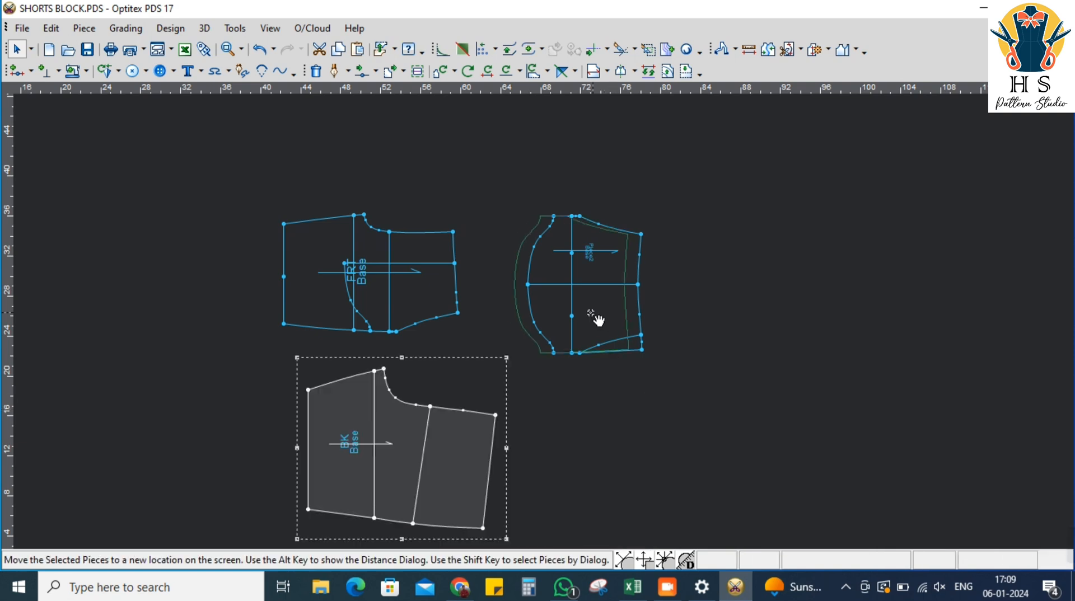
drag(527, 354, 501, 356)
scroll(422, 361, down, 2)
scroll(543, 321, up, 1)
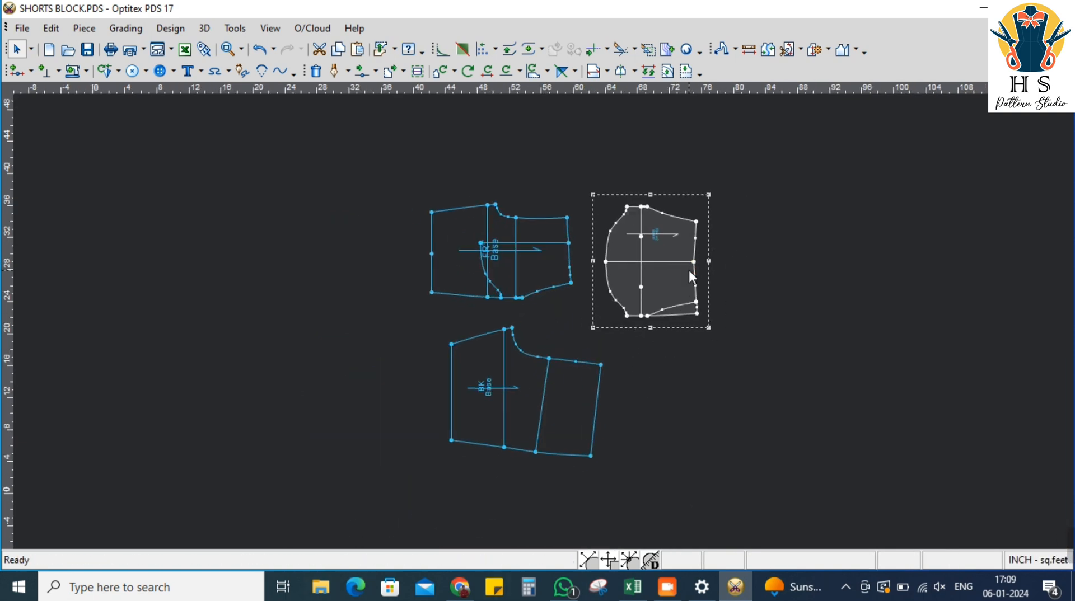
scroll(547, 329, down, 2)
scroll(547, 329, up, 3)
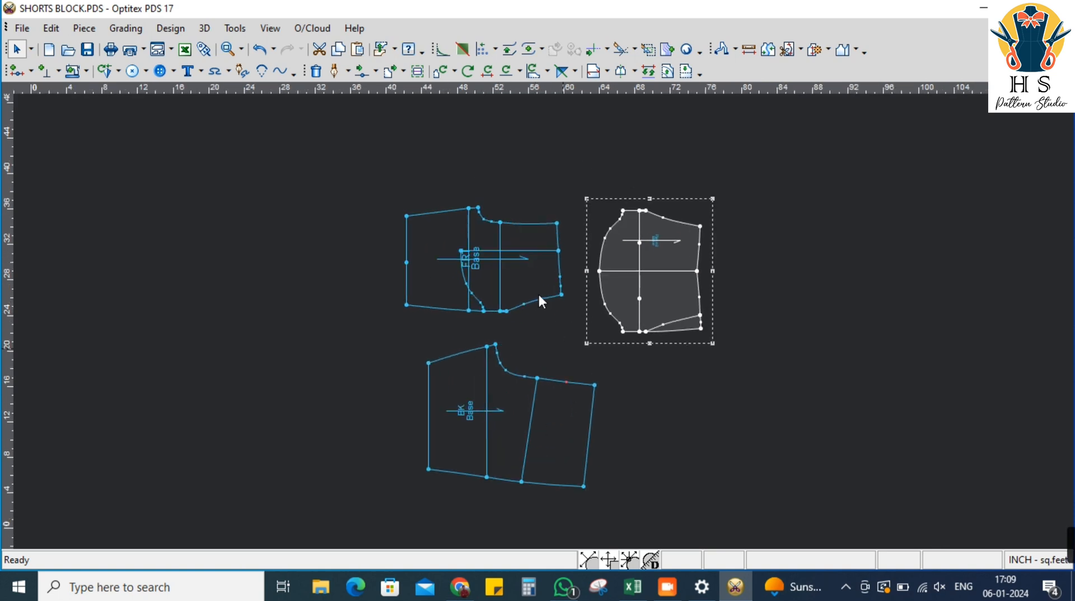
Add a curve point on the front piece's centre front seam just above the hip line and place it at 54.24, 34.45
scroll(537, 313, up, 5)
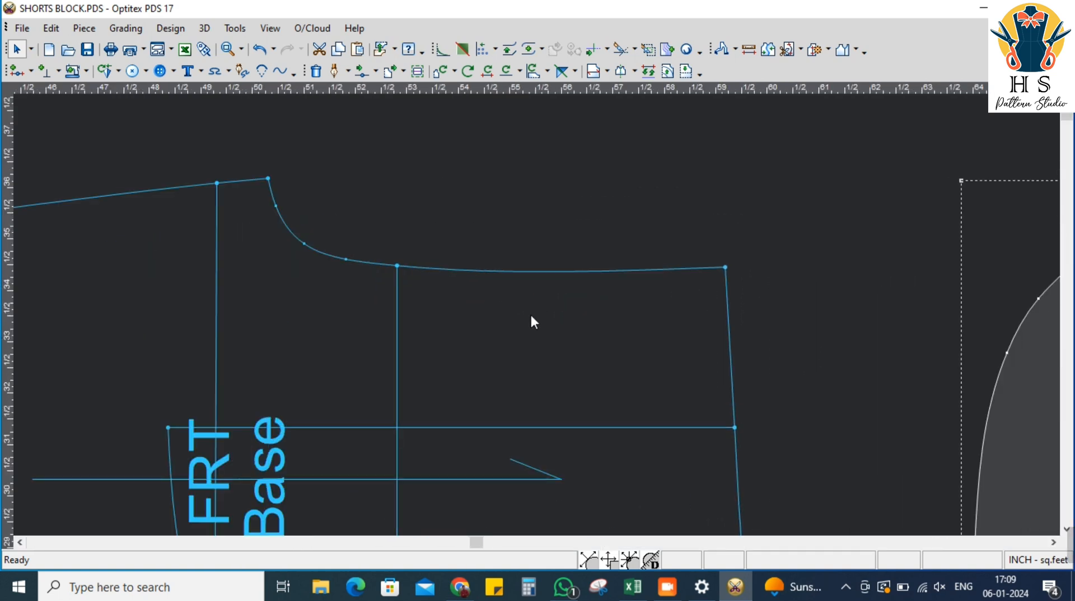
key(m)
scroll(504, 311, up, 3)
click(475, 249)
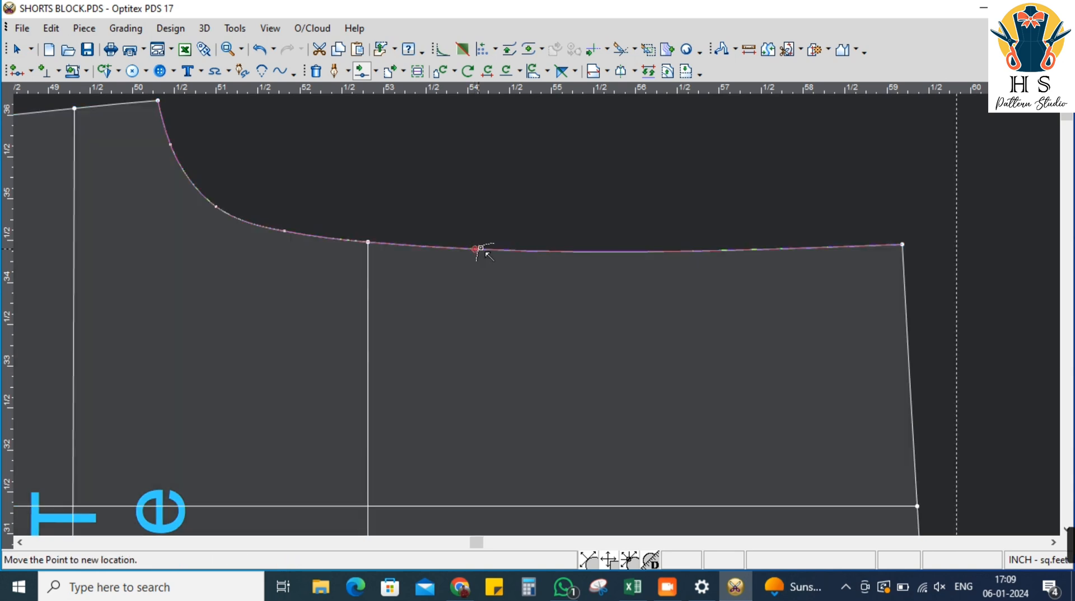
click(493, 250)
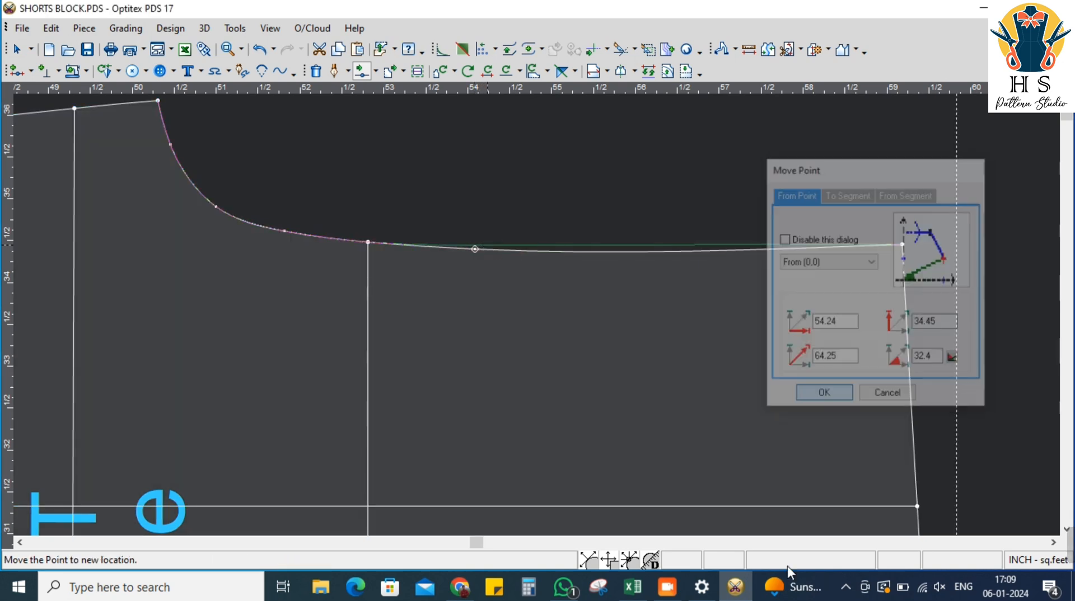
click(819, 395)
Smooth the front crotch curve by moving its curve point just before the hip line to 52.03, 34.56
scroll(614, 307, down, 4)
scroll(540, 319, up, 3)
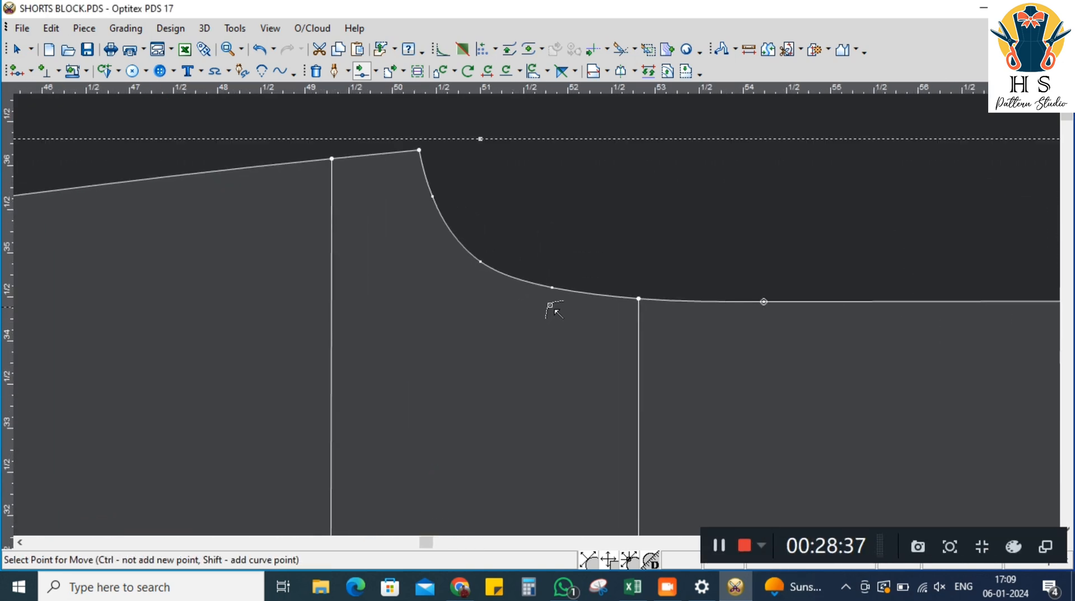
click(555, 289)
click(578, 295)
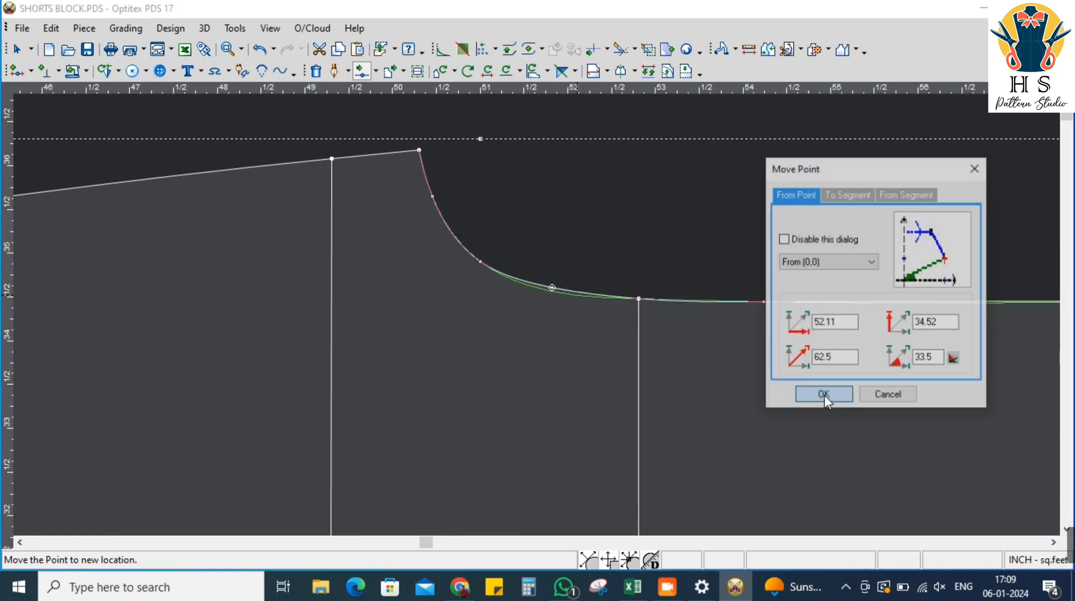
click(820, 396)
scroll(672, 296, up, 2)
click(454, 304)
click(450, 302)
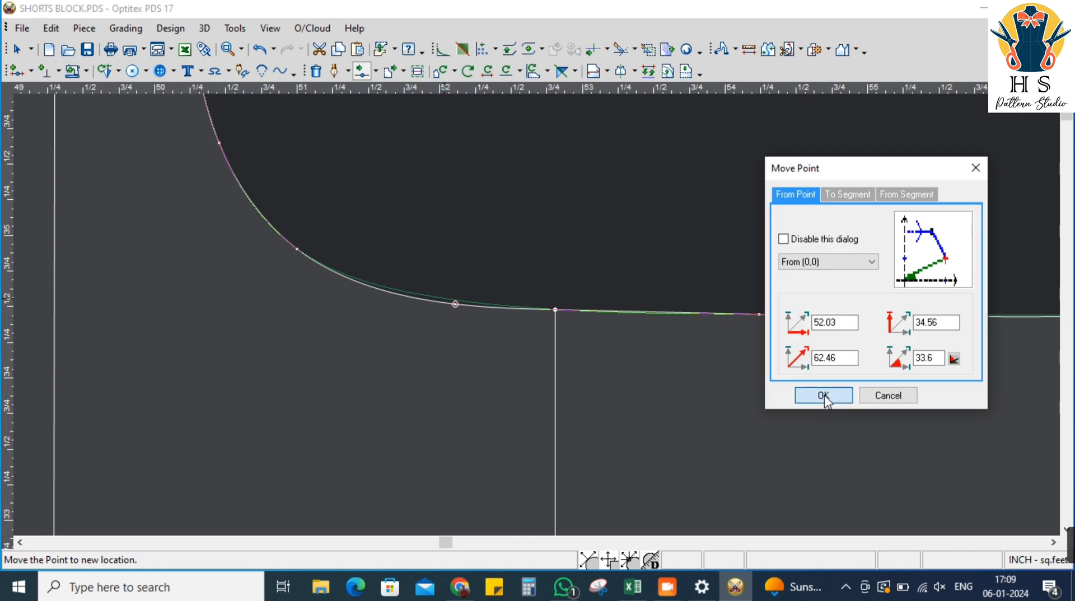
click(825, 396)
scroll(567, 324, down, 2)
scroll(567, 324, down, 3)
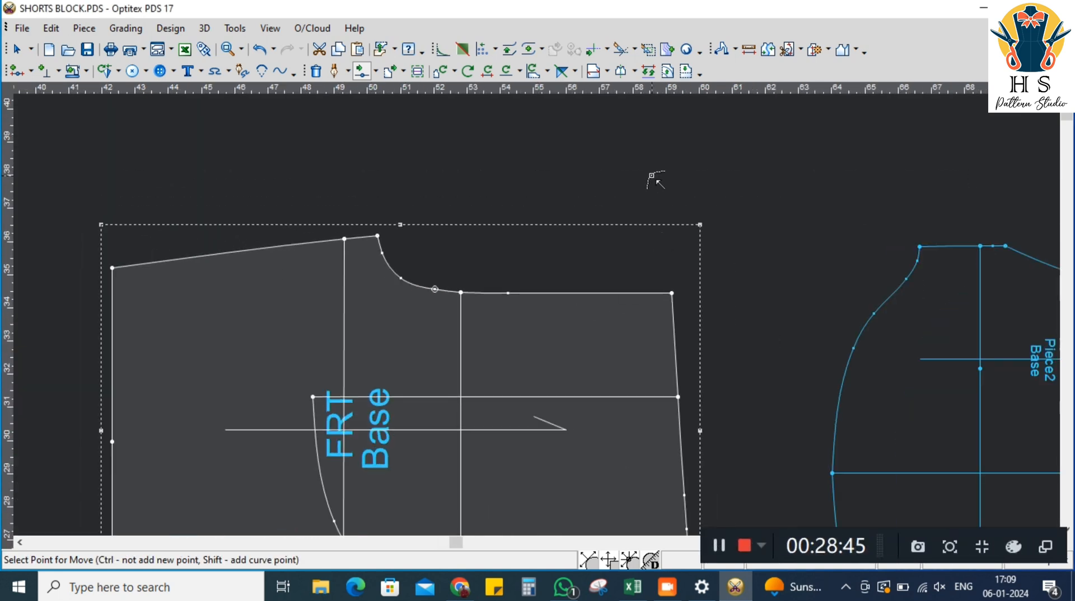
right_click(653, 178)
click(677, 188)
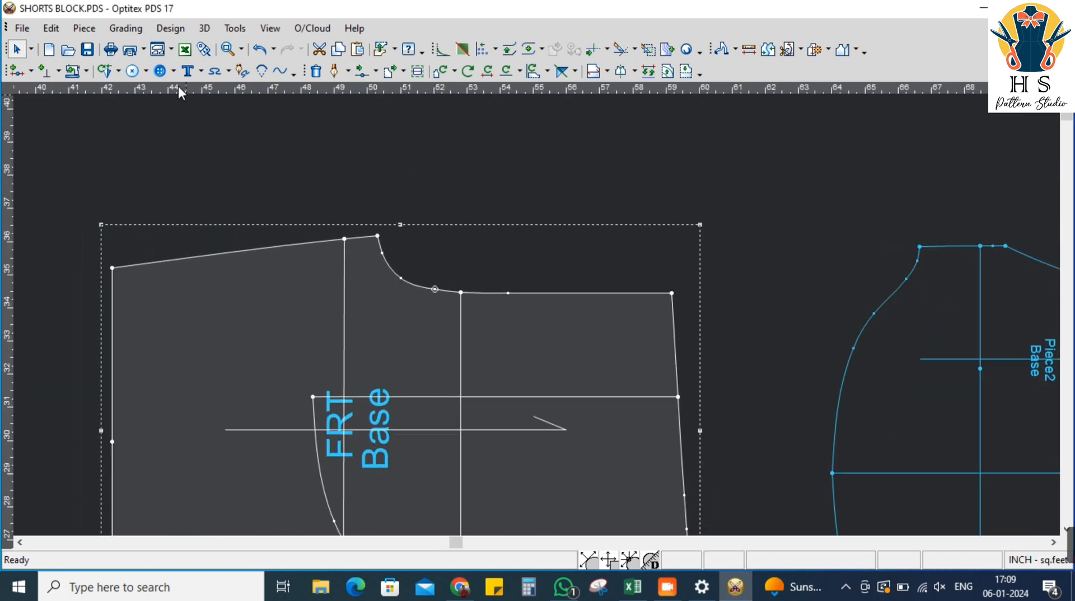
Add a grading curve point on the centre front seam 6 inches from the waist, and place a vertical guide through it
click(17, 71)
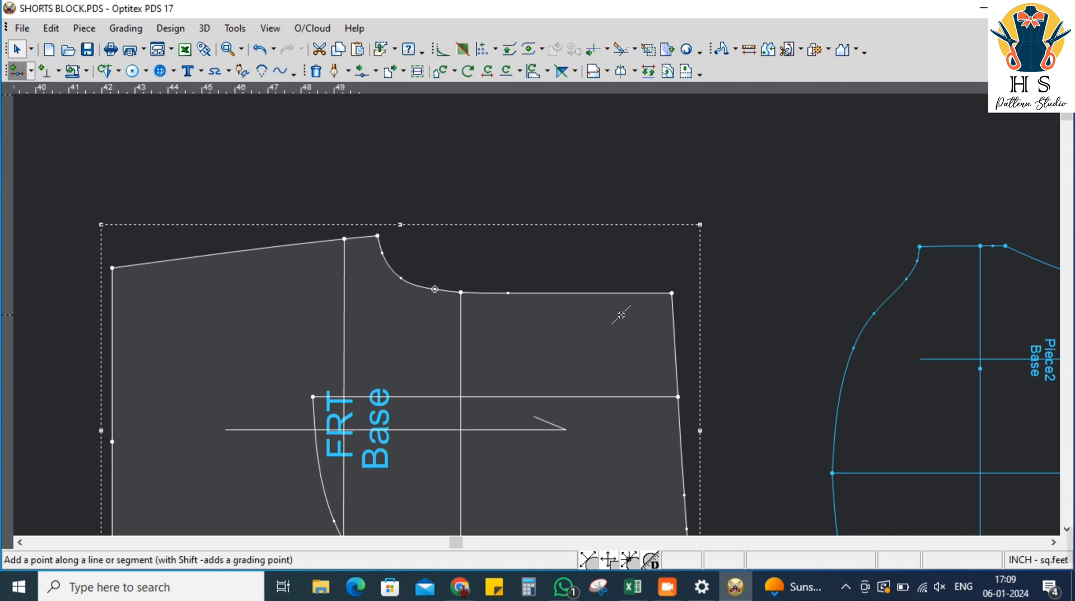
click(658, 293)
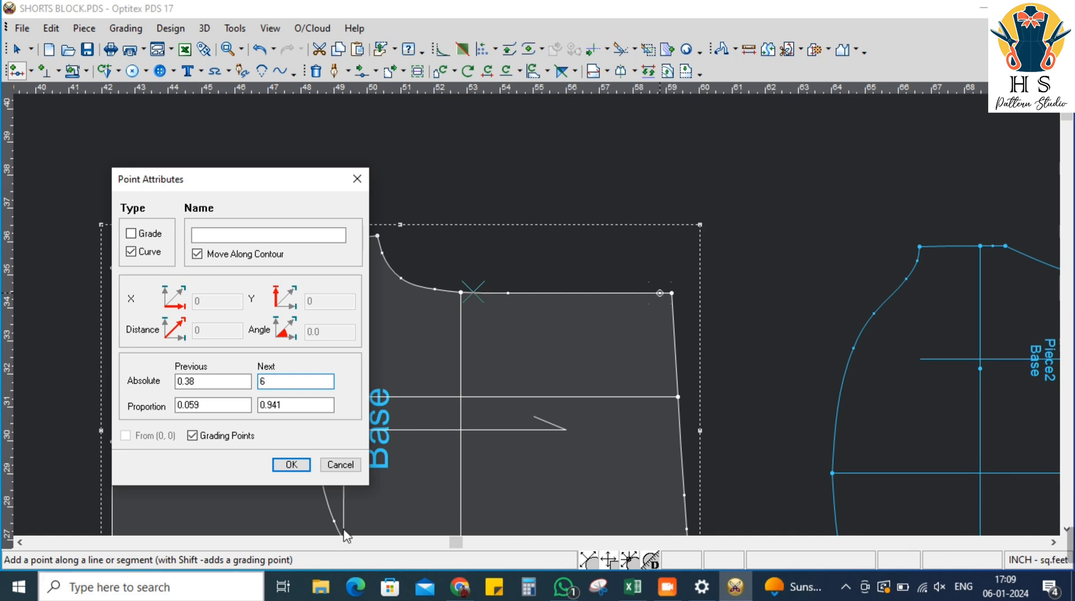
click(291, 463)
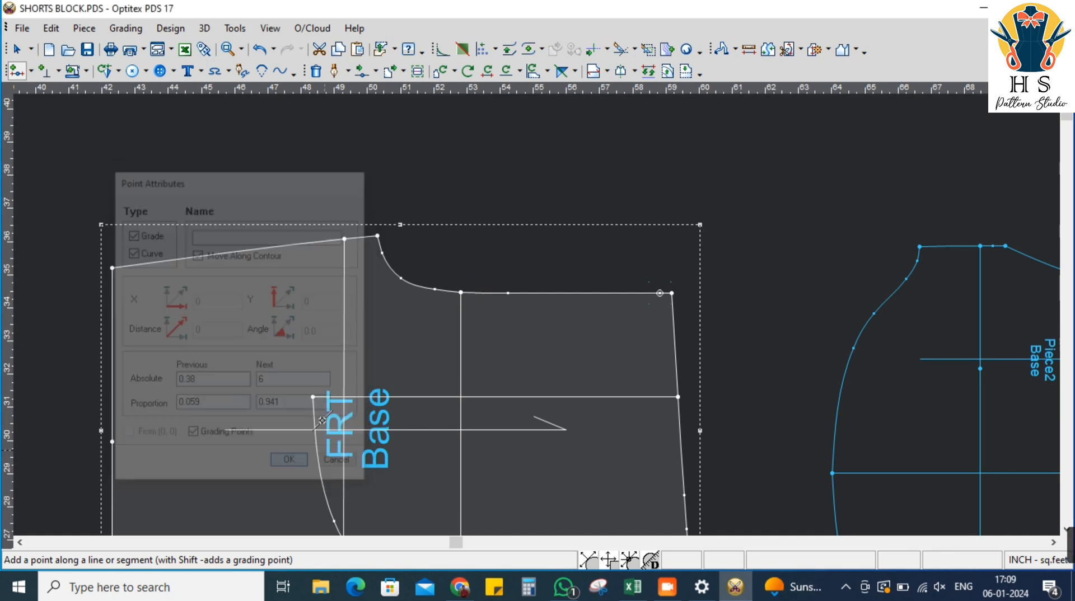
right_click(545, 173)
click(566, 178)
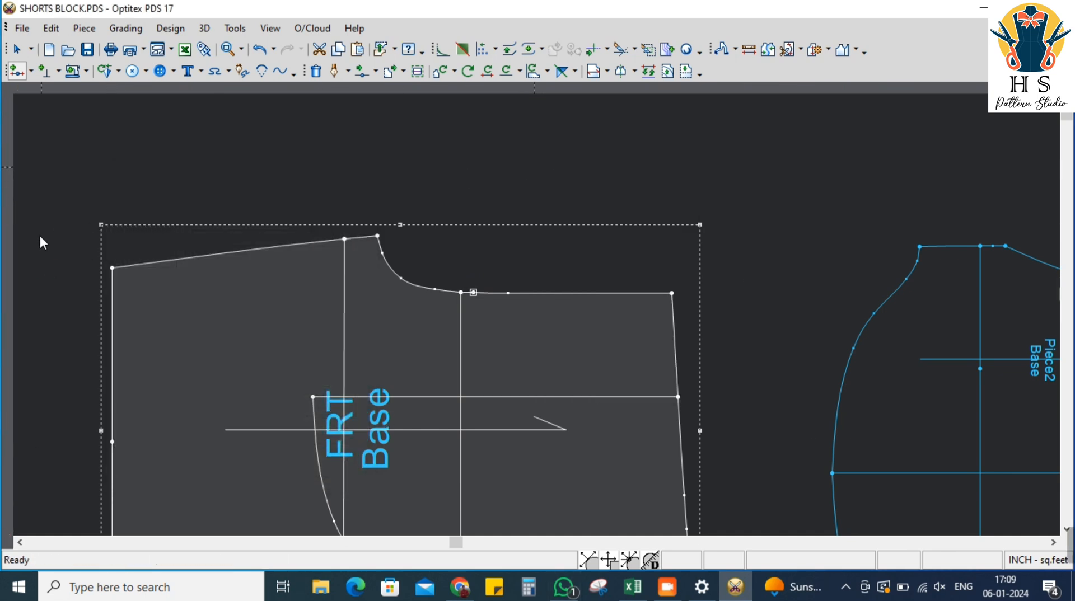
mouse_move(20, 284)
mouse_down()
mouse_move(420, 320)
mouse_move(473, 291)
mouse_up()
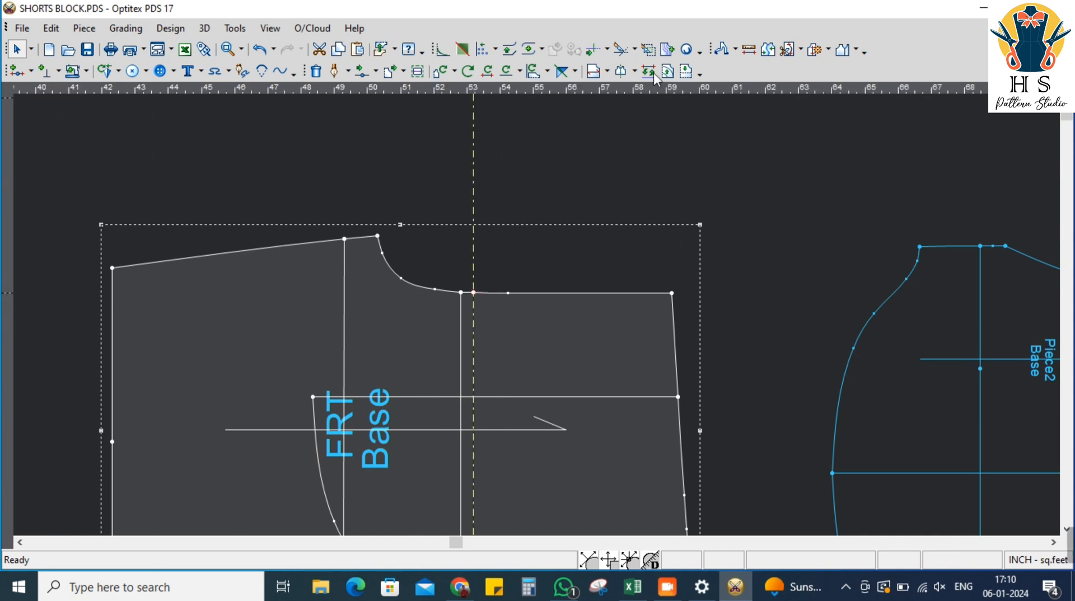
Draw an internal fly contour from the waist, 1.2 inches in from centre front, along to the guide and up to the 6-inch point
click(335, 71)
click(675, 309)
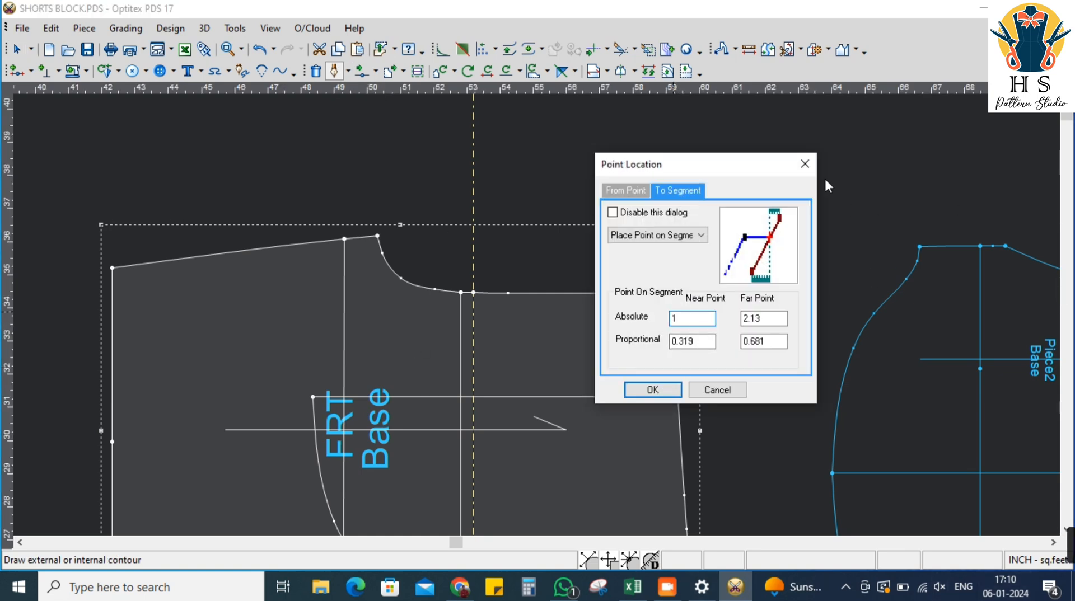
drag(770, 167, 900, 163)
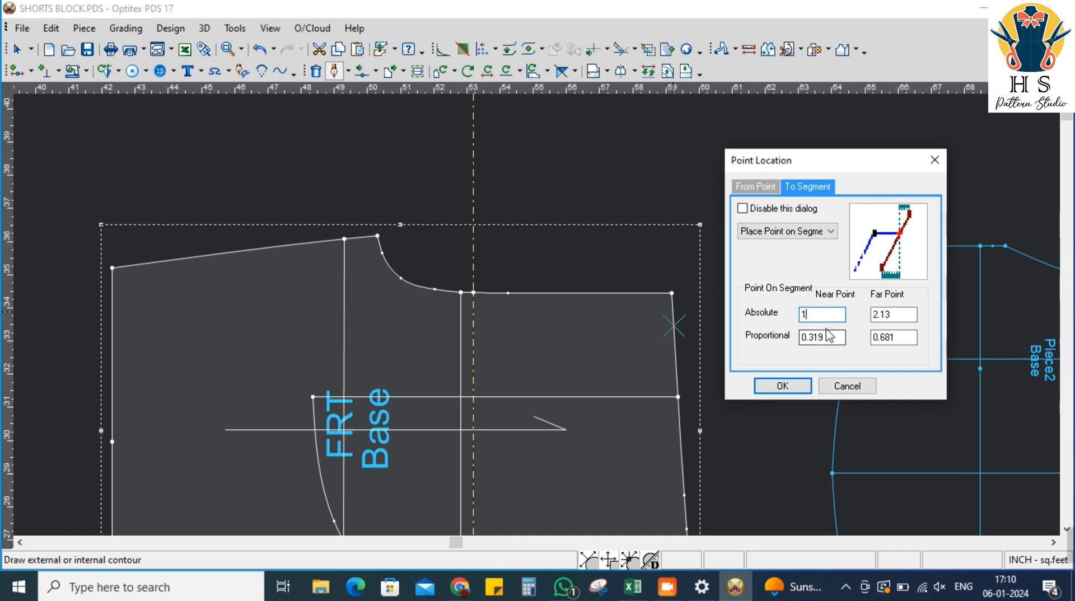
text(1.2)
key(Return)
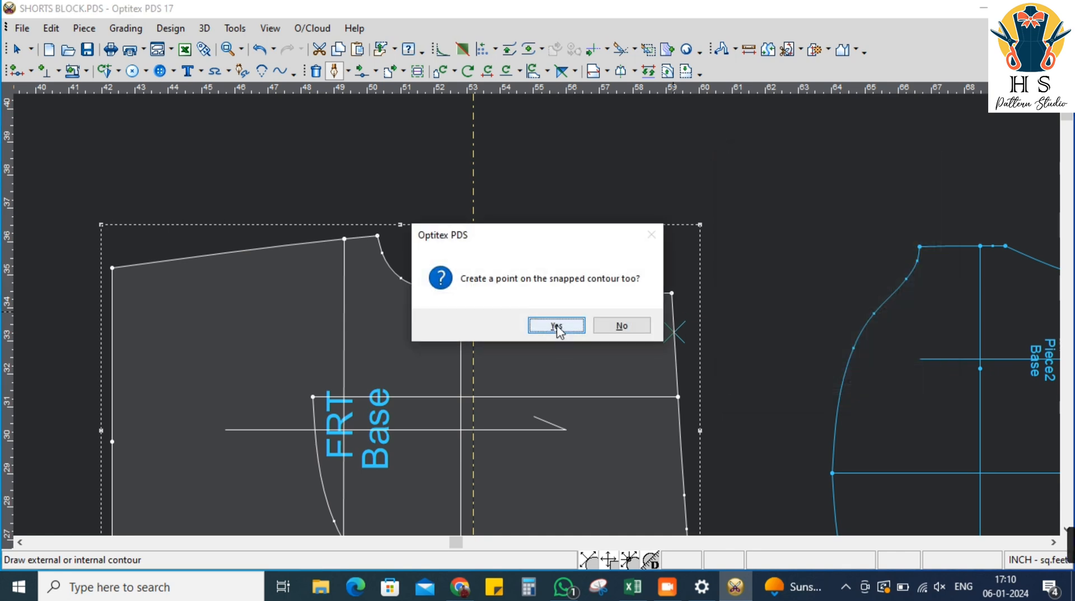
click(556, 327)
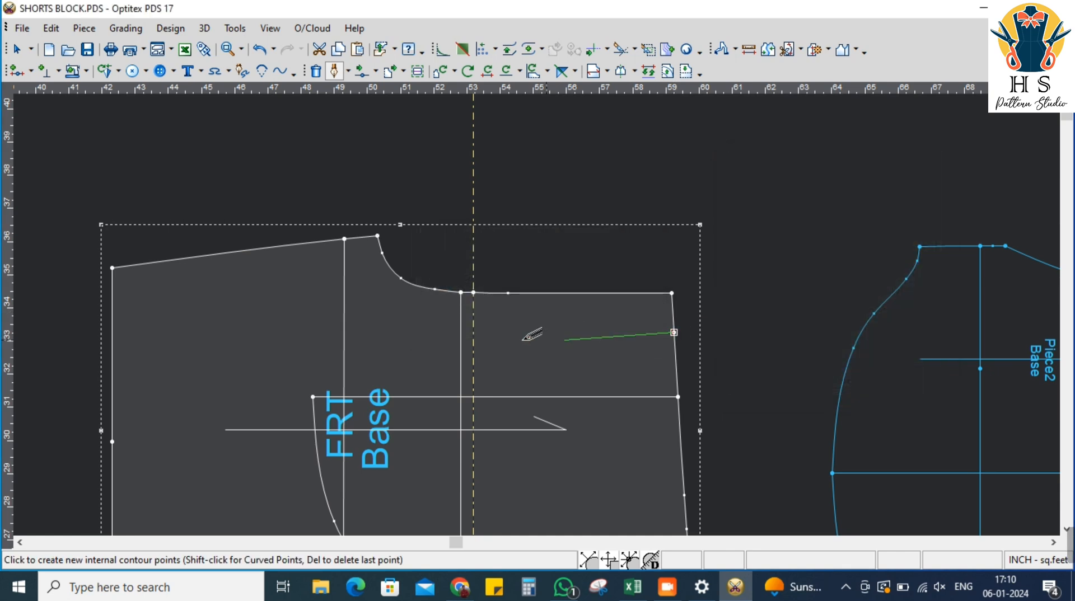
click(474, 331)
click(473, 292)
click(822, 394)
right_click(634, 204)
click(658, 214)
Move the front piece clear of the guide, and round the inner corner of the fly contour
key(space)
click(273, 137)
scroll(536, 315, up, 2)
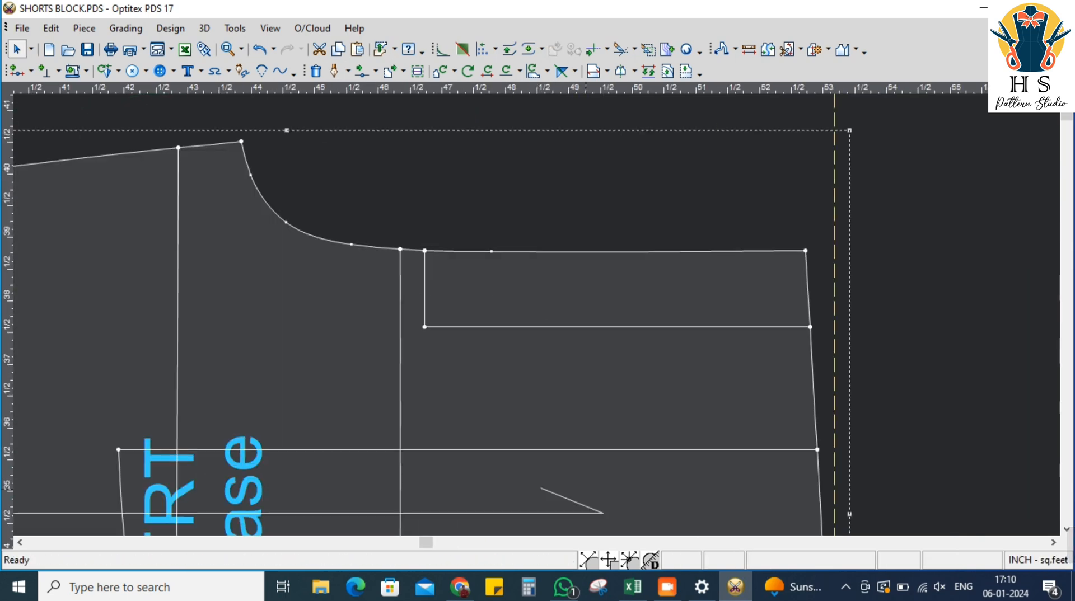
scroll(582, 301, up, 2)
click(294, 373)
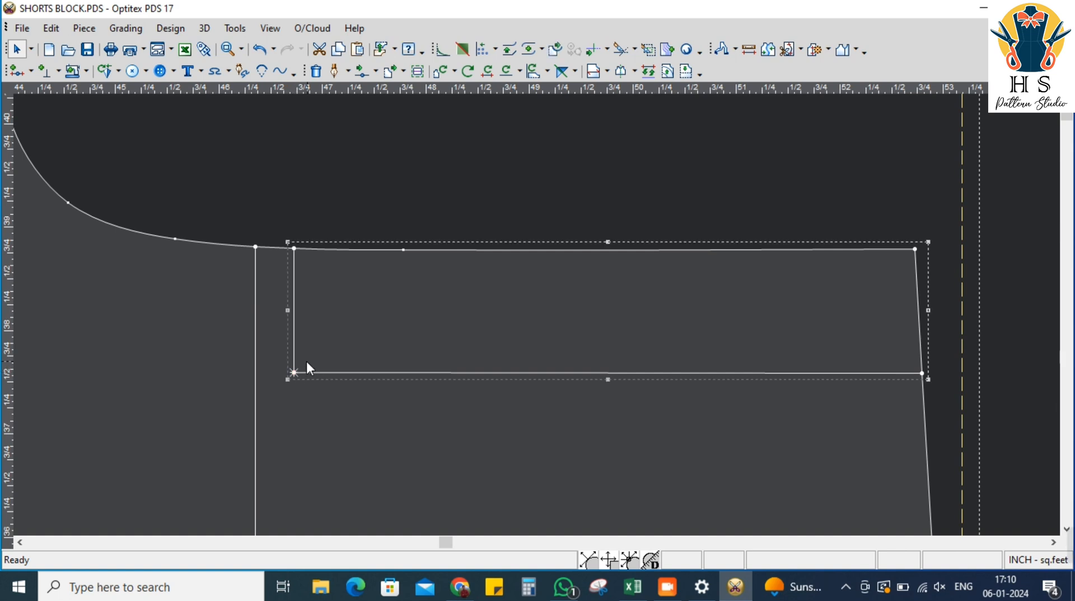
click(442, 51)
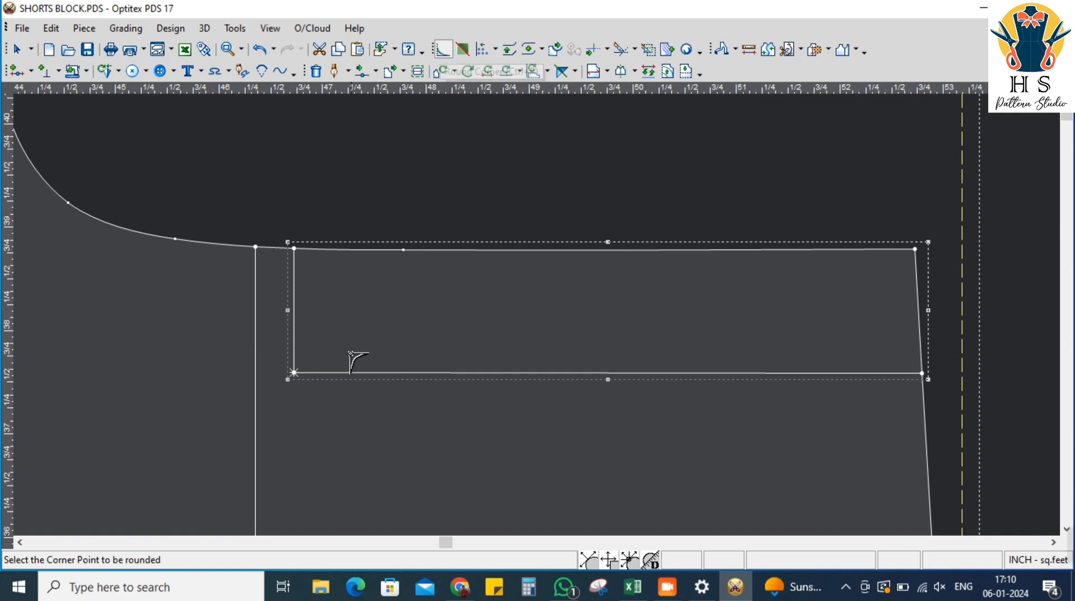
click(294, 373)
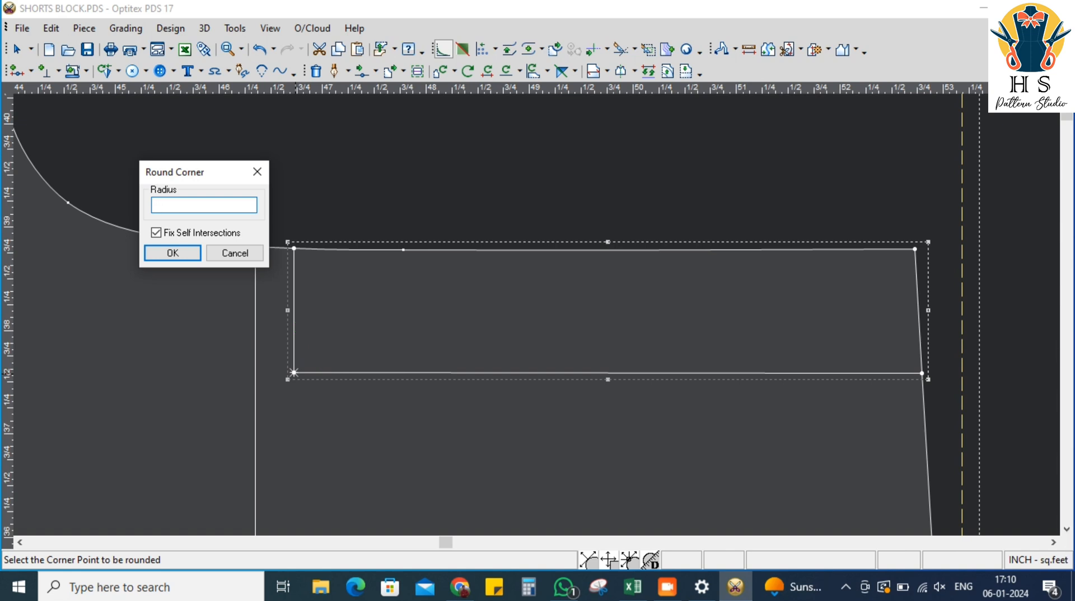
click(168, 253)
right_click(439, 148)
click(536, 313)
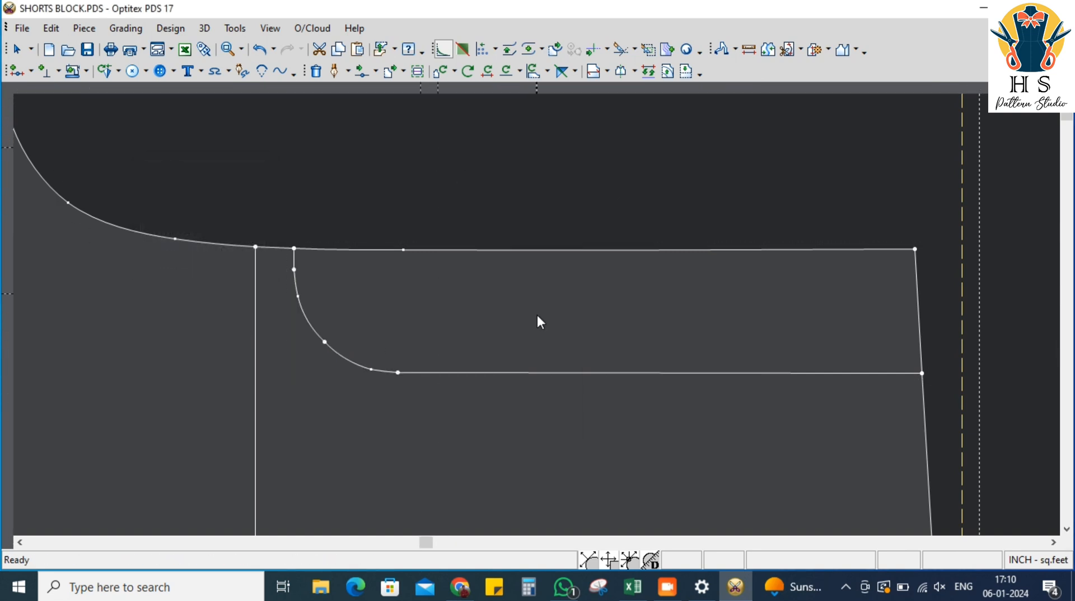
Add a curve point on the fly contour's long straight line at 49.01, 37.59
scroll(537, 314, down, 4)
scroll(537, 314, up, 3)
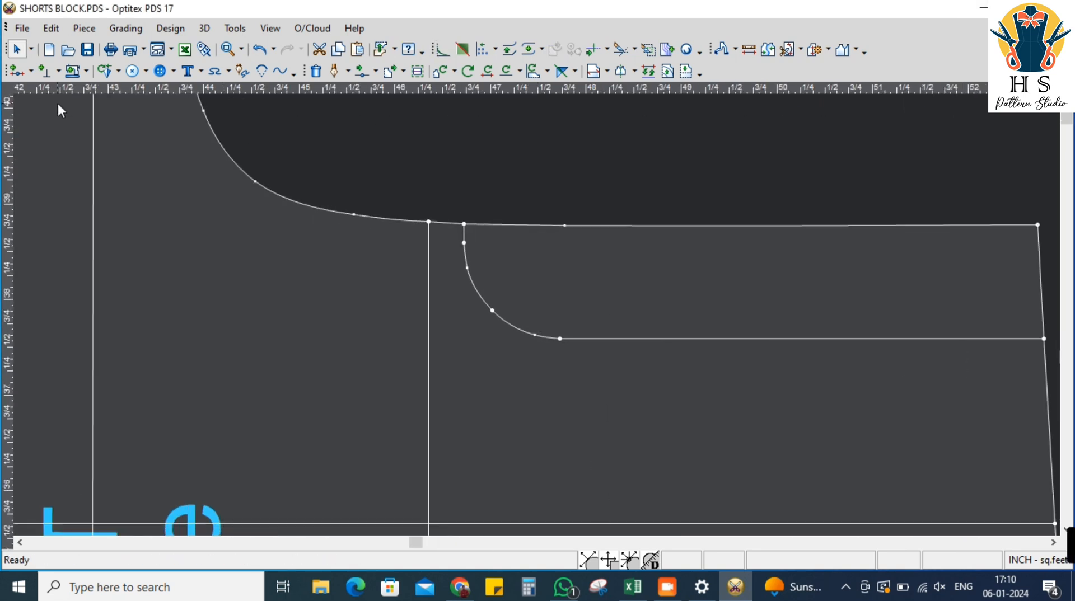
click(368, 76)
scroll(538, 314, up, 3)
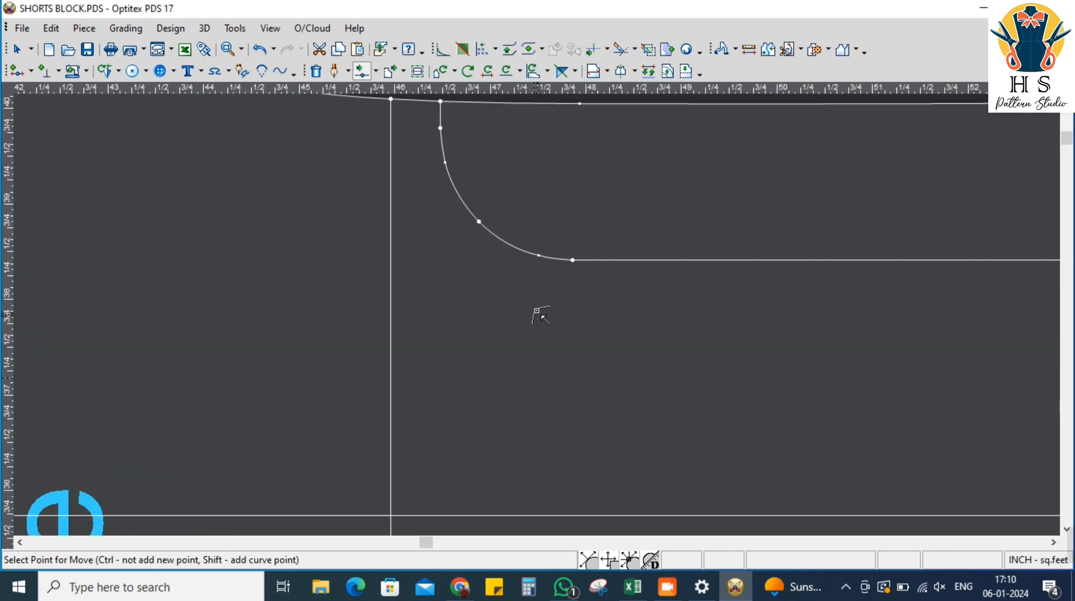
scroll(554, 305, down, 3)
scroll(540, 324, up, 2)
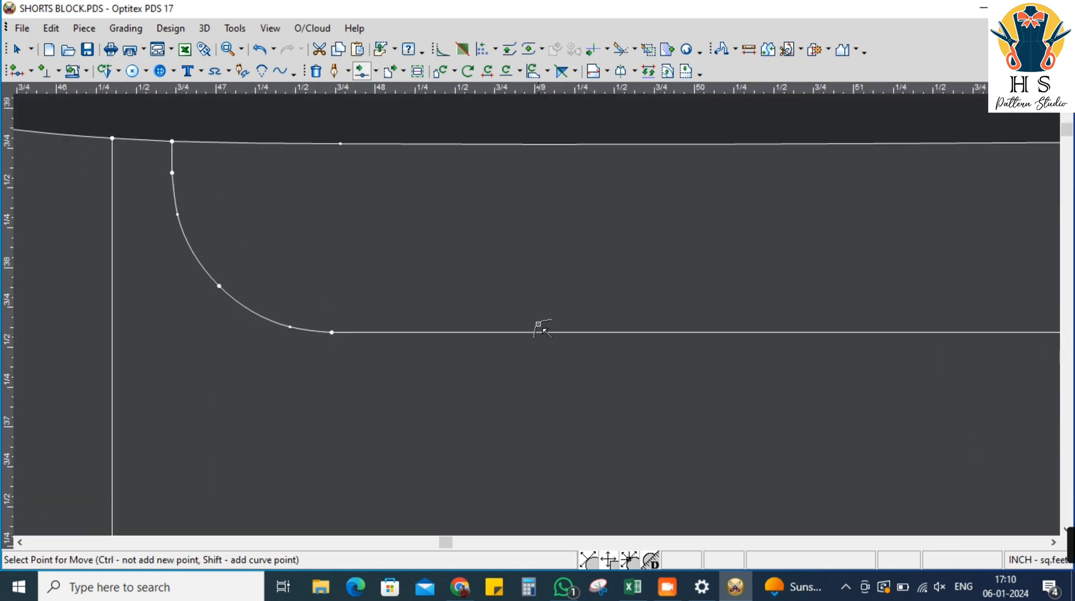
click(536, 332)
click(535, 331)
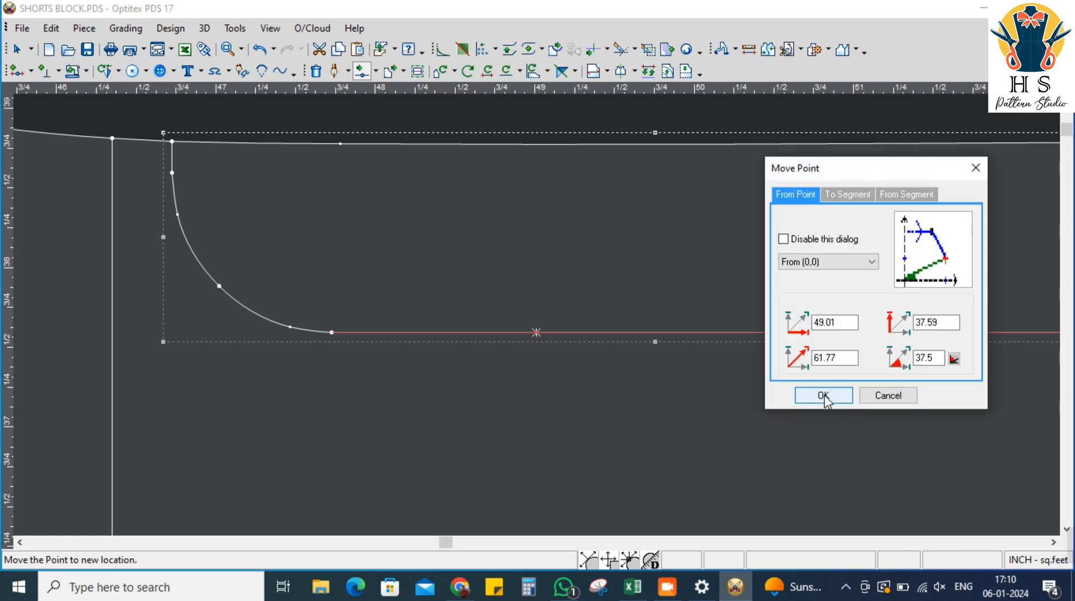
click(823, 396)
scroll(539, 312, down, 3)
right_click(529, 211)
click(542, 220)
Make the point where the fly's rounded corner meets the straight line a curve point without grading
click(491, 325)
double_click(493, 330)
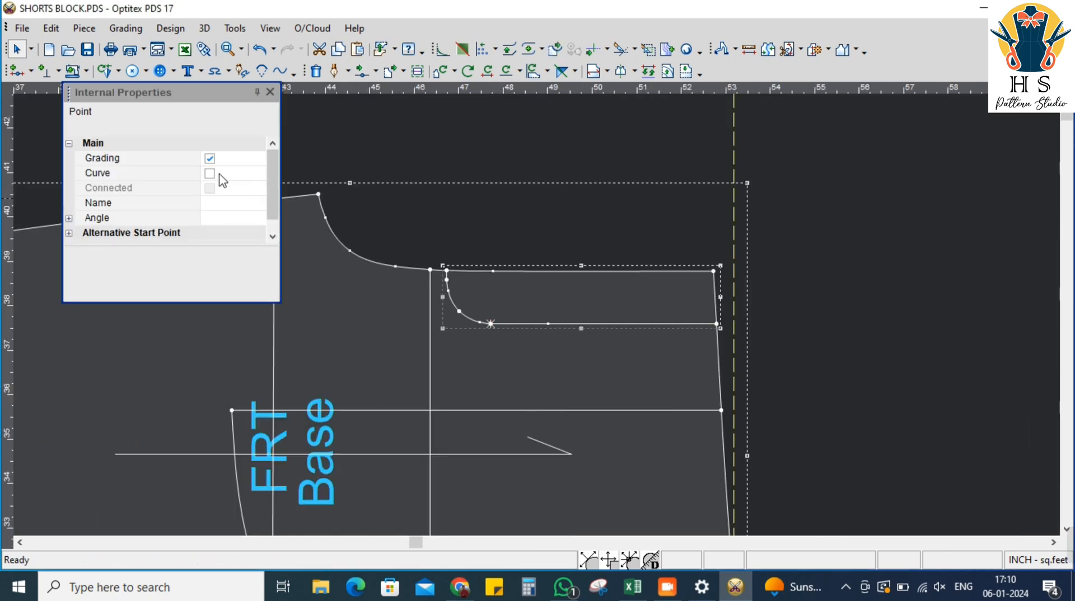
click(211, 174)
click(209, 173)
click(209, 159)
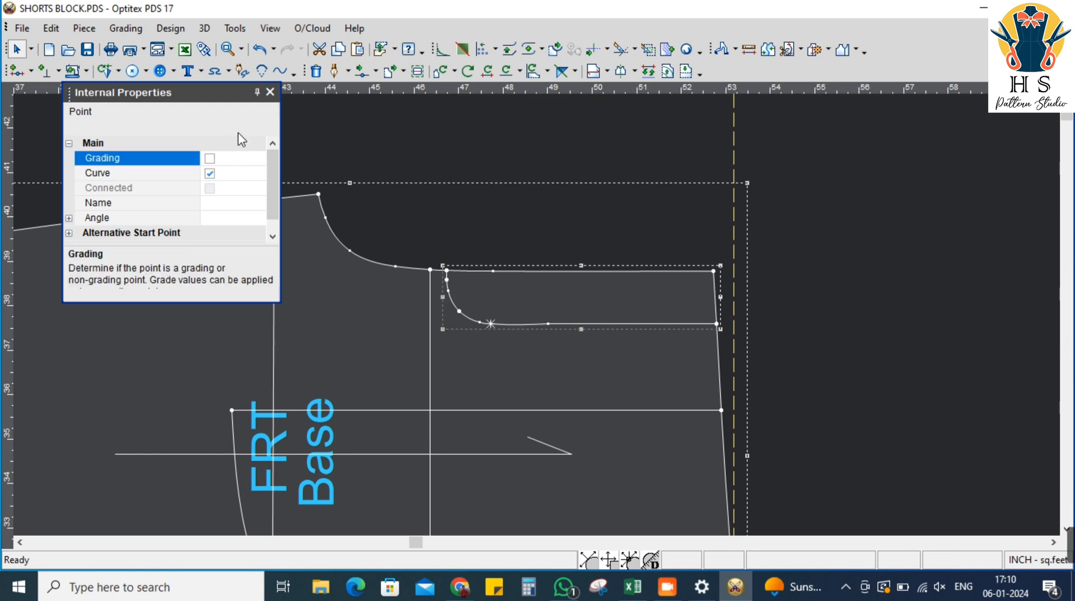
click(270, 93)
Shift the end point of the fly's rounded corner slightly, and move the neighbouring curve point further up the curve
click(361, 72)
scroll(536, 318, up, 5)
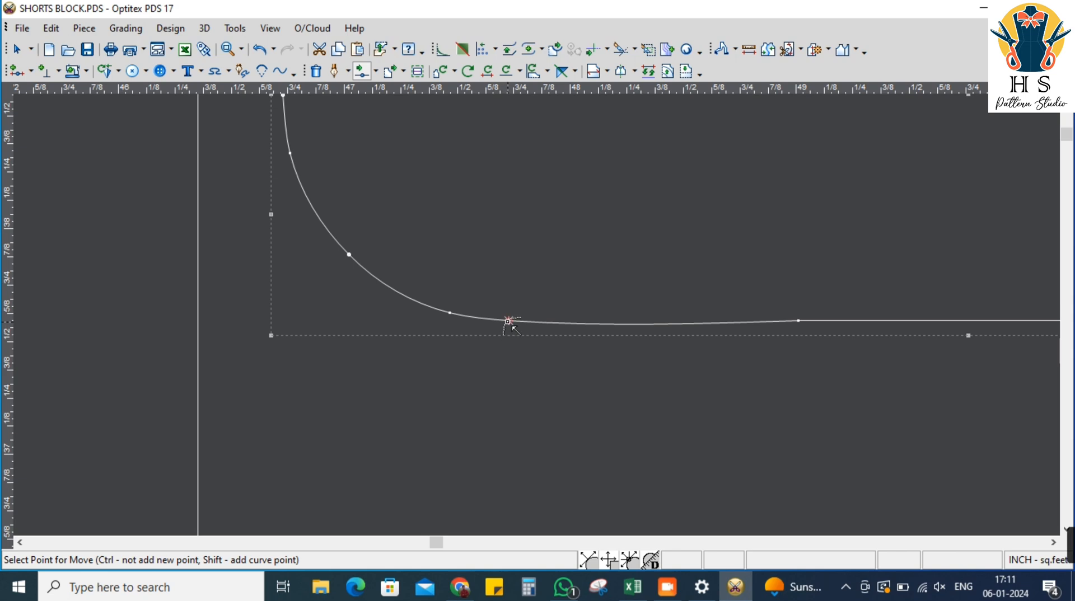
click(508, 322)
click(825, 403)
click(823, 395)
scroll(536, 315, up, 4)
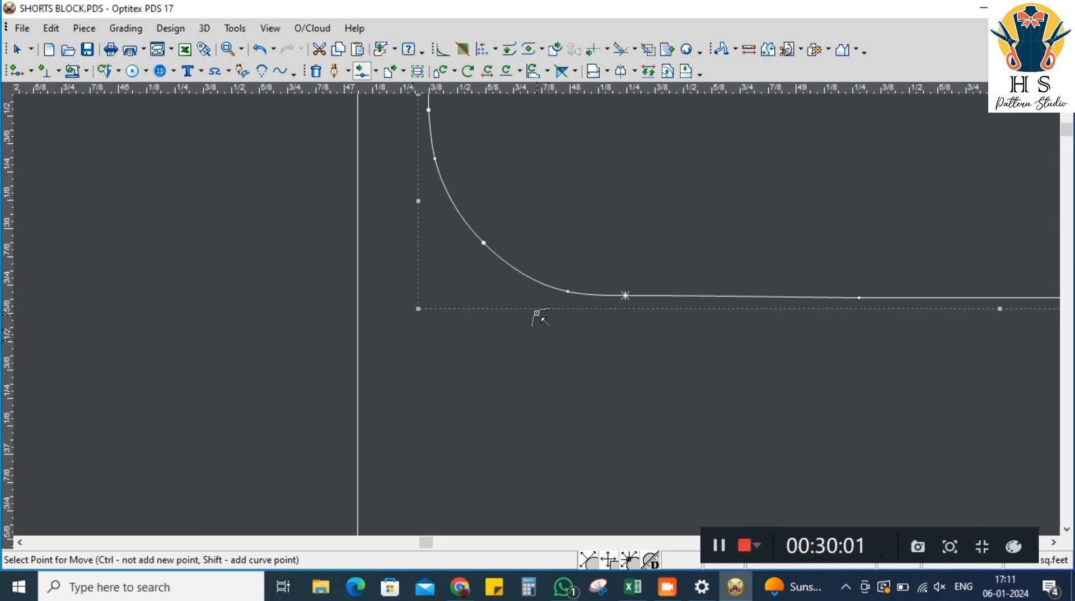
click(607, 319)
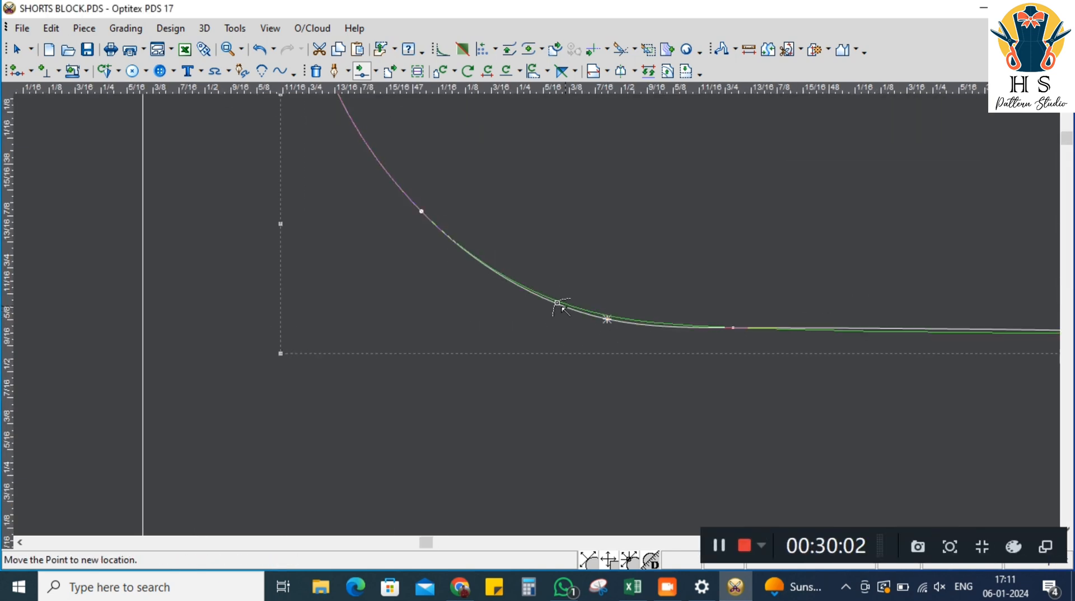
click(530, 284)
click(823, 396)
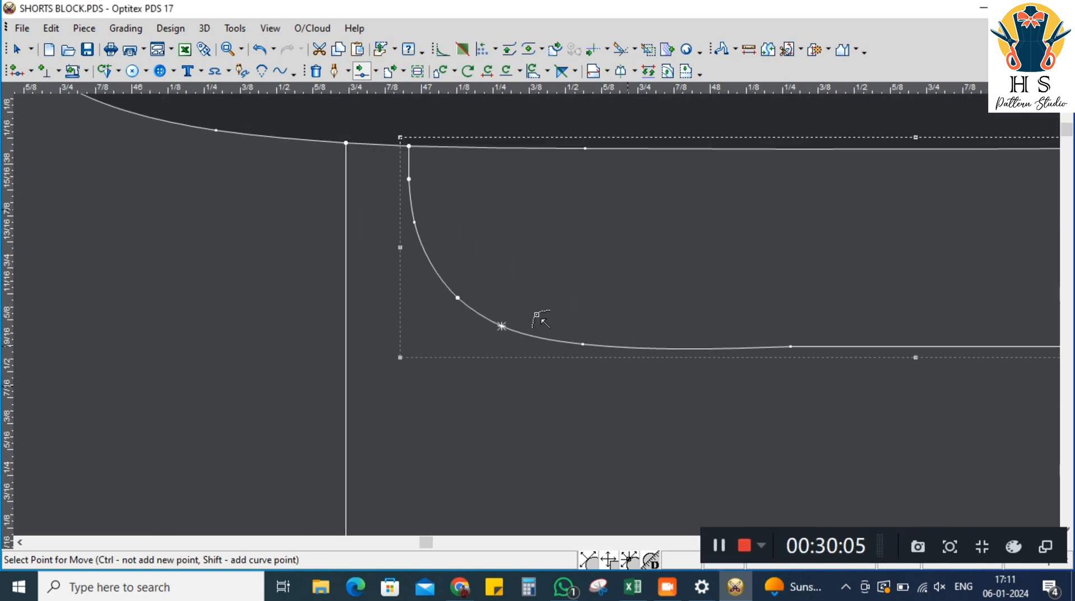
scroll(627, 367, down, 2)
click(503, 299)
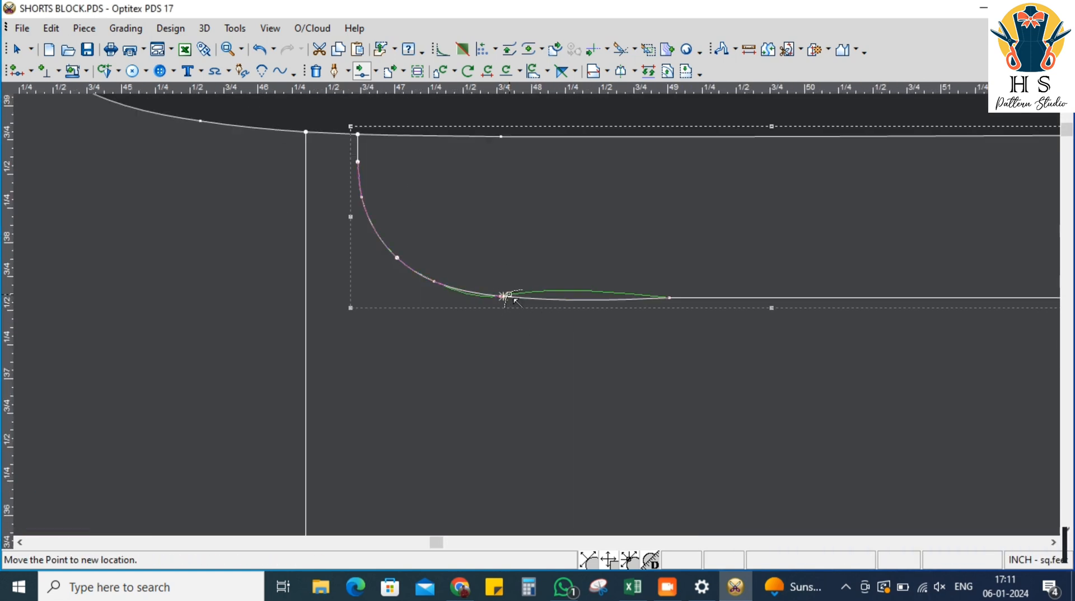
click(533, 310)
click(877, 397)
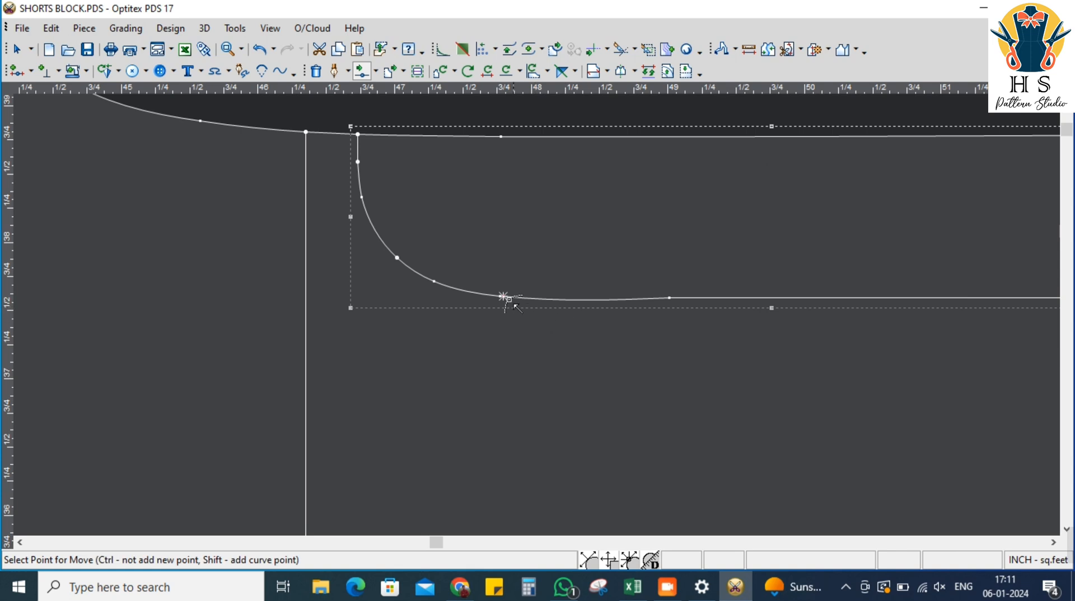
click(502, 296)
click(560, 302)
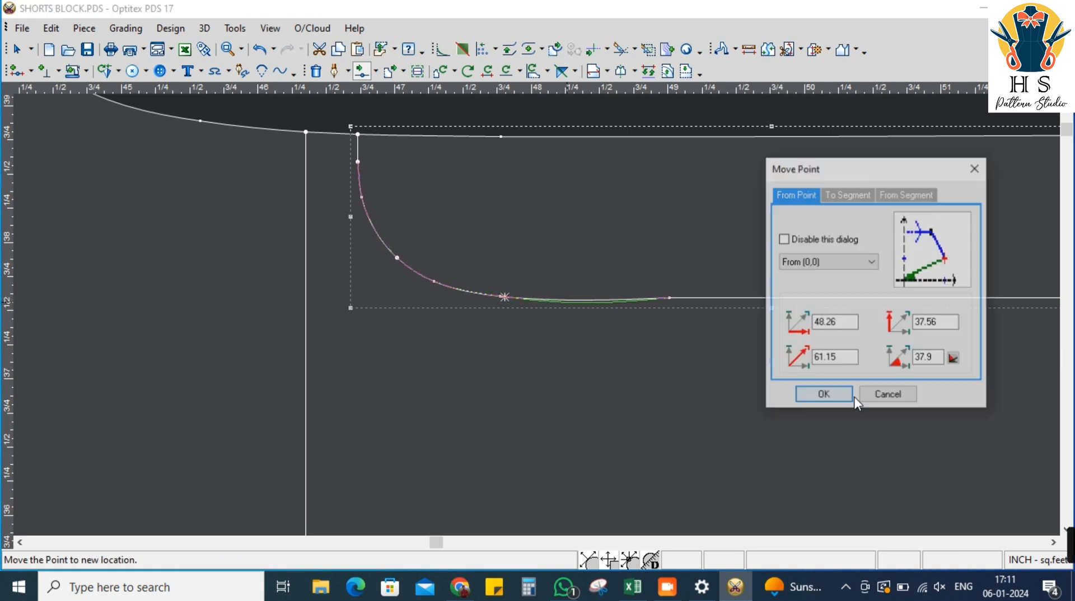
click(885, 397)
Move the fly's lower curve point slightly towards the waist to flatten the bulge before the straight line
scroll(546, 324, up, 3)
scroll(499, 316, up, 2)
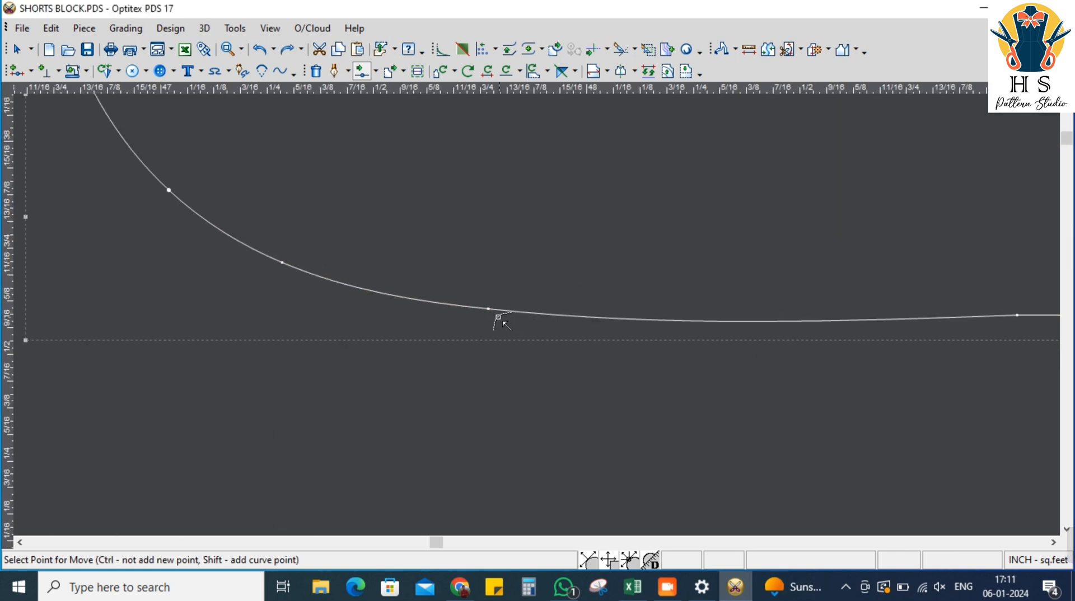
click(488, 310)
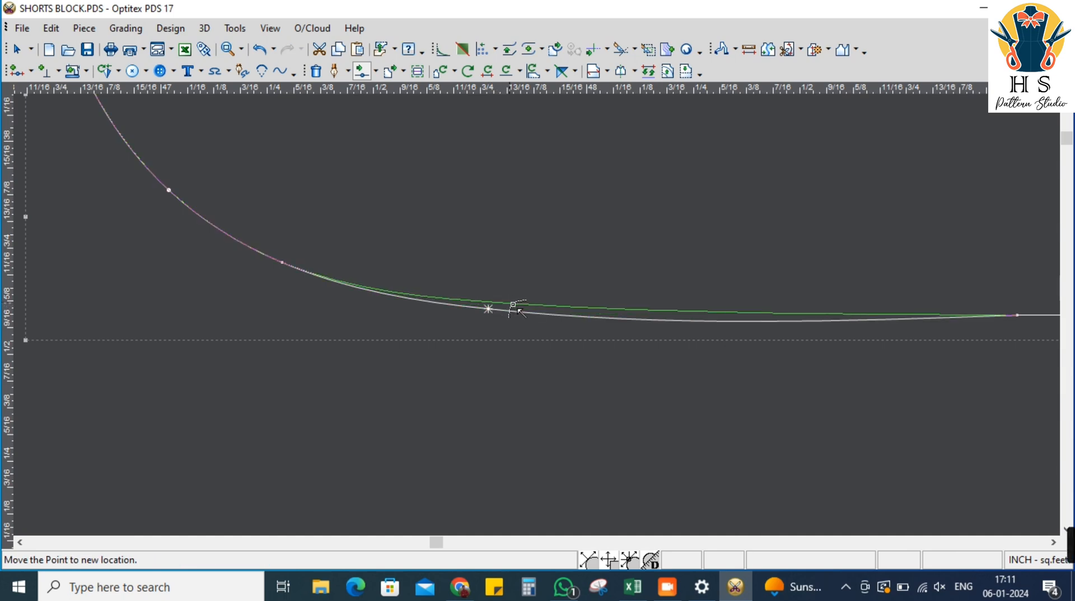
click(550, 308)
click(826, 400)
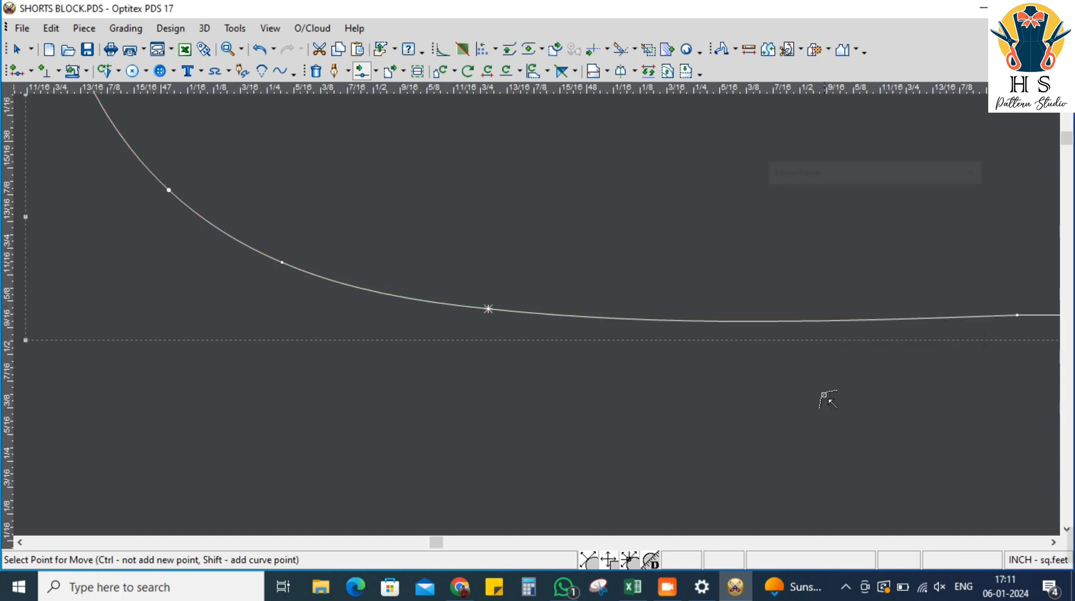
Delete the extra point just below where the fly contour starts on the centre front line
scroll(537, 316, down, 5)
scroll(537, 314, down, 2)
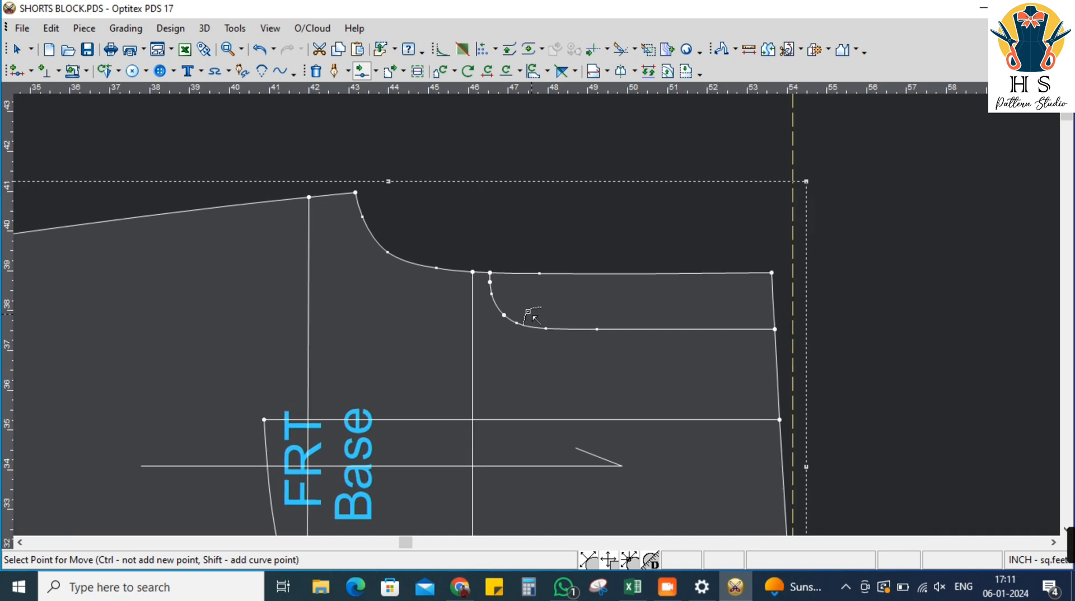
scroll(523, 308, up, 4)
right_click(531, 276)
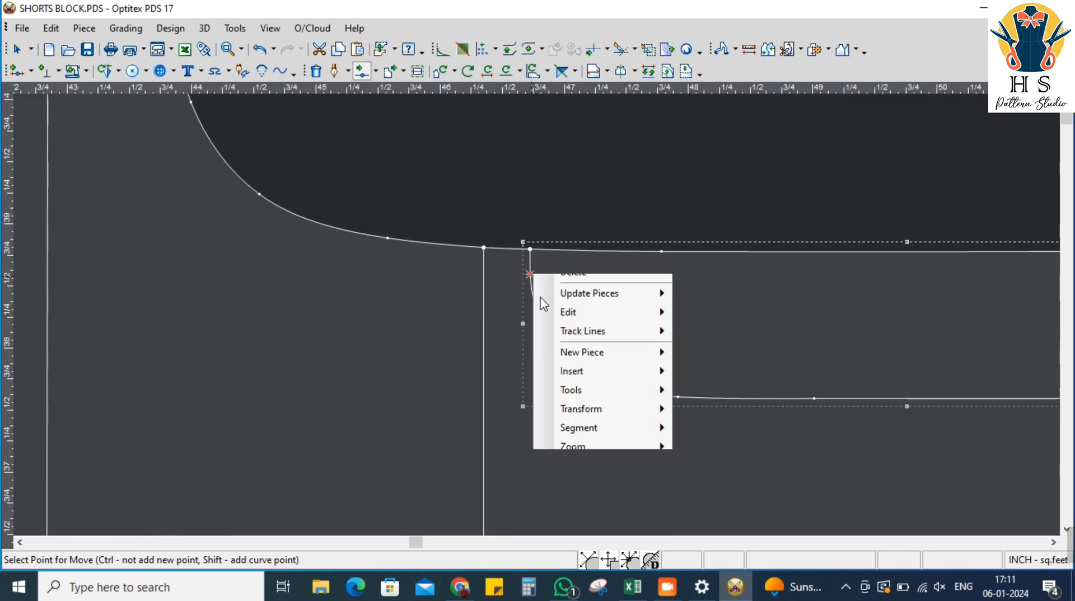
click(567, 361)
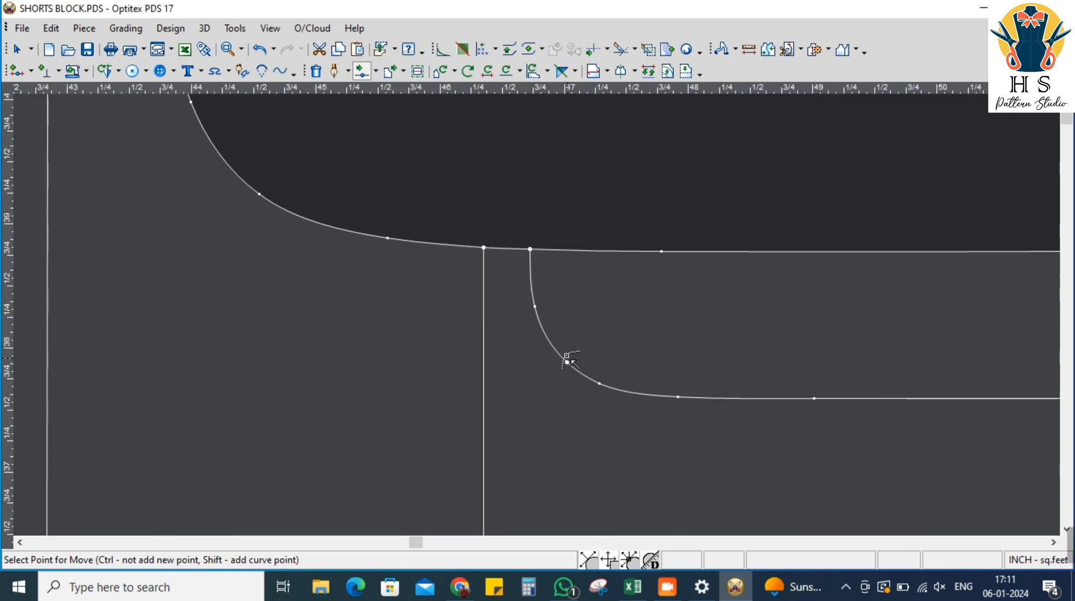
Move the fly's upper curve point slightly closer to the centre front line
click(535, 307)
click(535, 307)
click(824, 393)
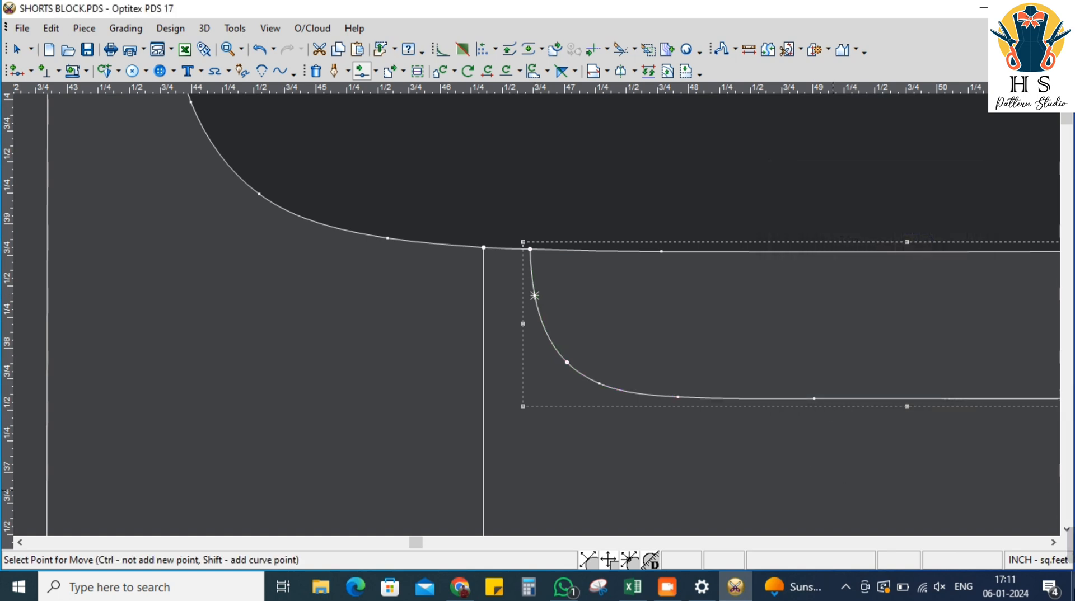
scroll(542, 322, down, 1)
scroll(541, 322, up, 2)
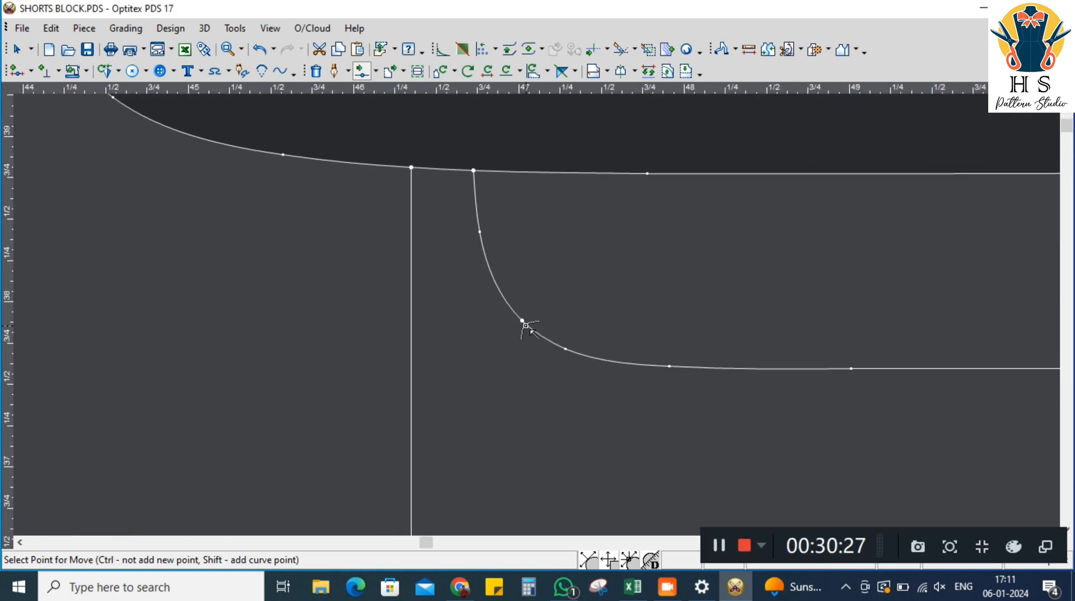
Move the point in the middle of the fly's rounded corner further up the curve towards centre front
click(523, 323)
click(522, 321)
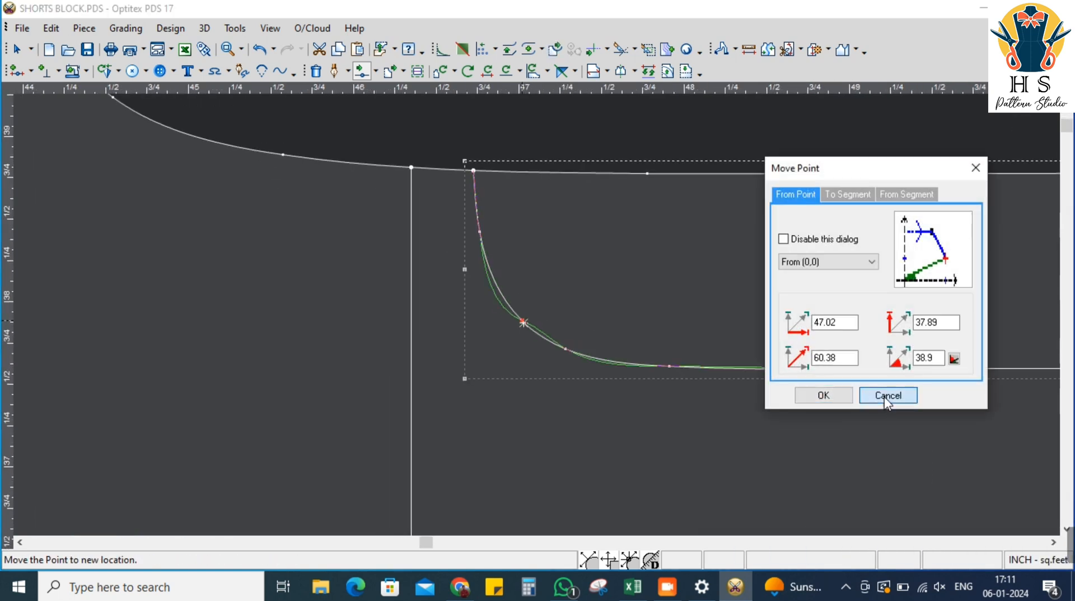
click(884, 397)
click(523, 323)
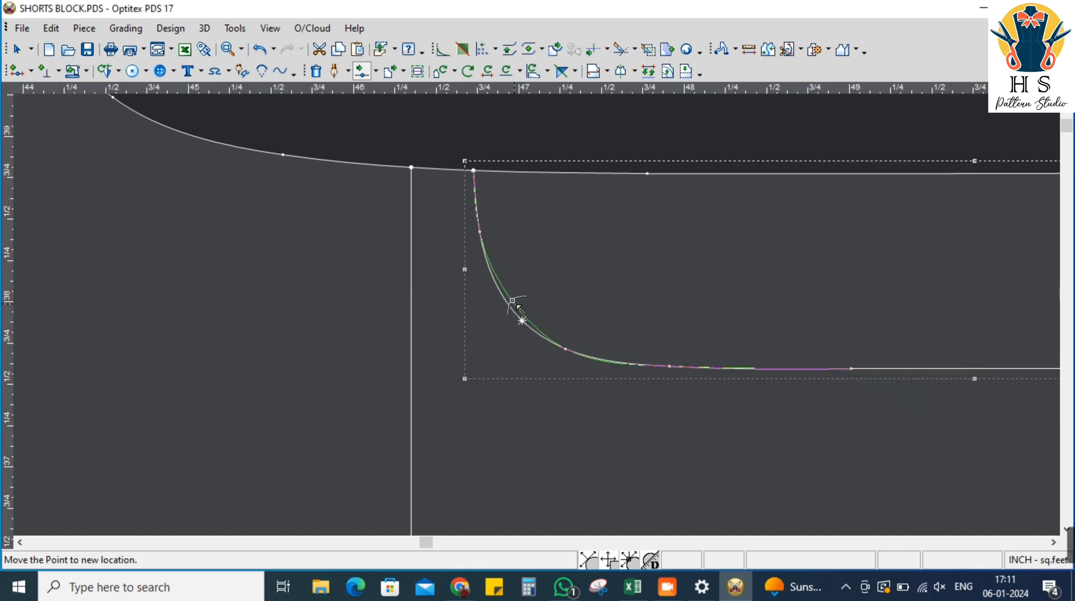
click(500, 291)
click(825, 395)
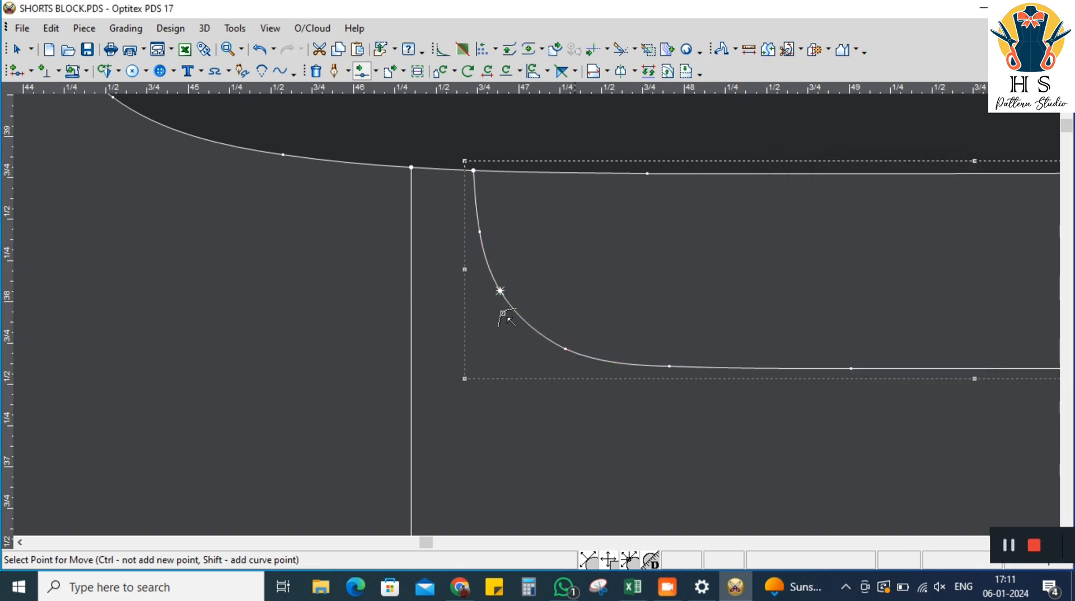
Move the curve point after the fly's corner point up towards it, and raise the next curve point slightly towards centre front
click(567, 351)
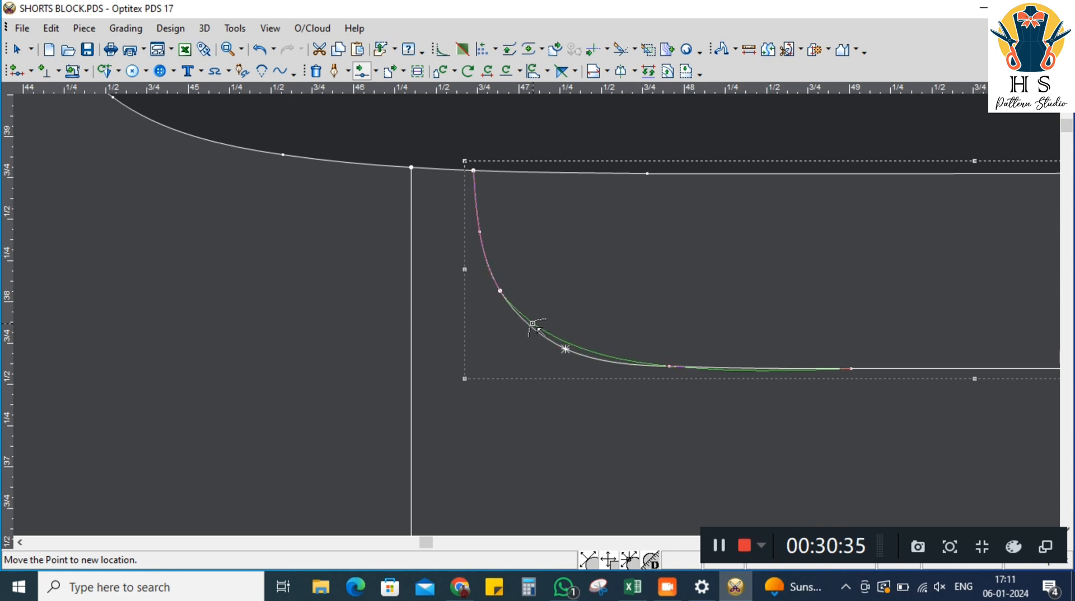
click(532, 324)
click(823, 398)
scroll(538, 313, down, 3)
scroll(512, 316, up, 3)
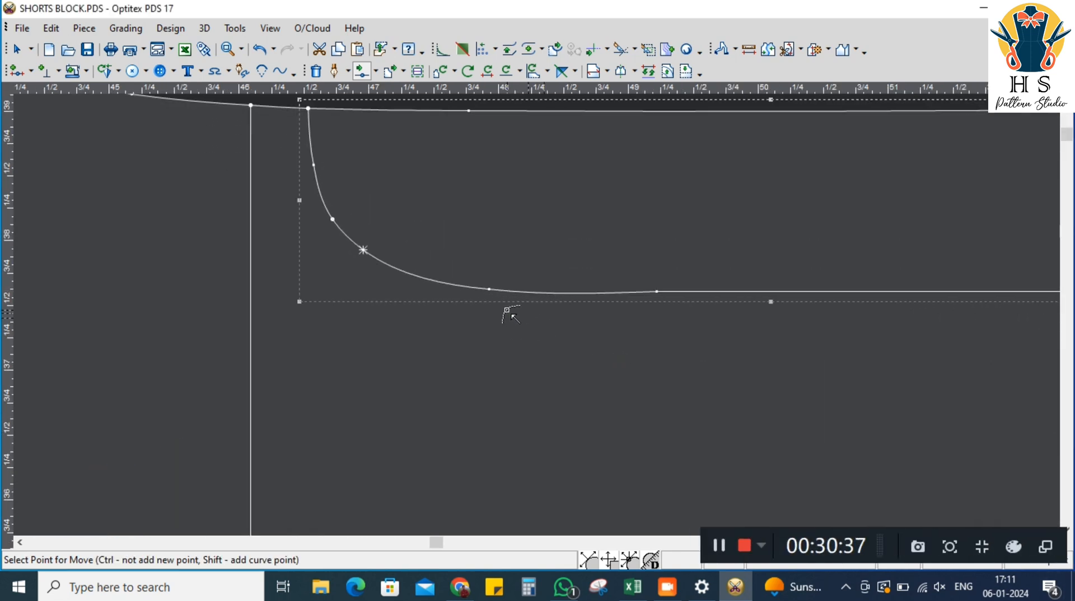
scroll(493, 294, up, 1)
click(487, 289)
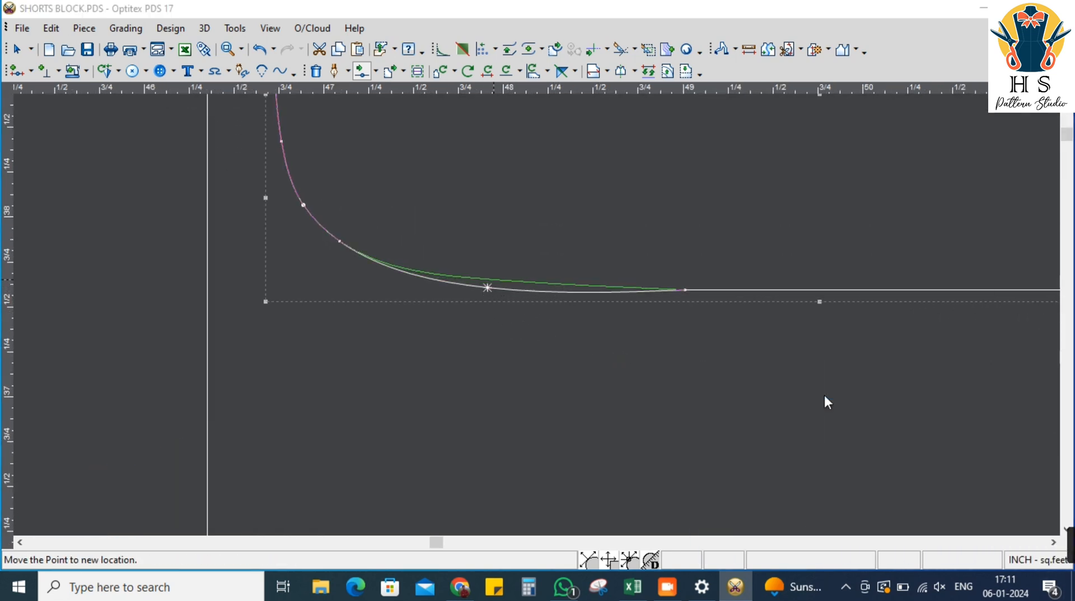
click(824, 395)
click(823, 386)
click(590, 329)
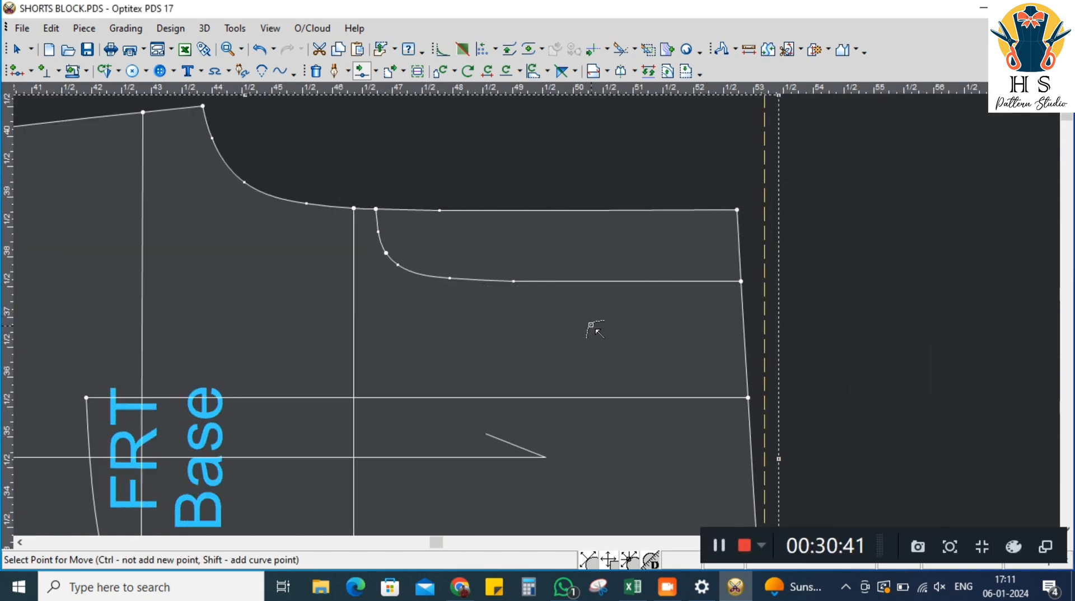
Move the fly line's waist end slightly towards centre front, and raise the curve point at the start of the straight line to smooth it
scroll(599, 326, down, 2)
scroll(537, 316, up, 3)
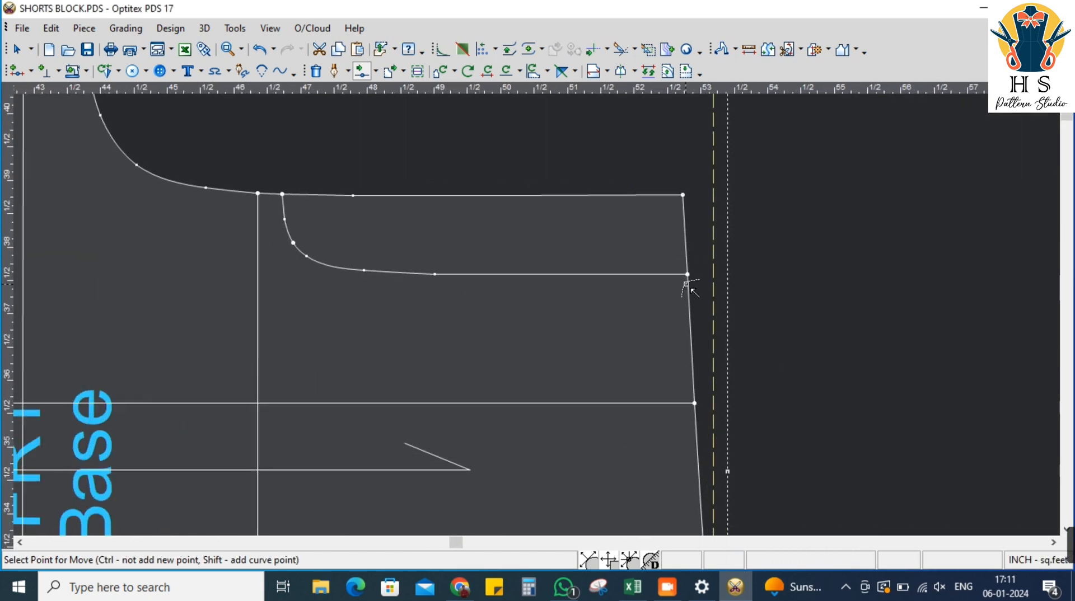
click(688, 275)
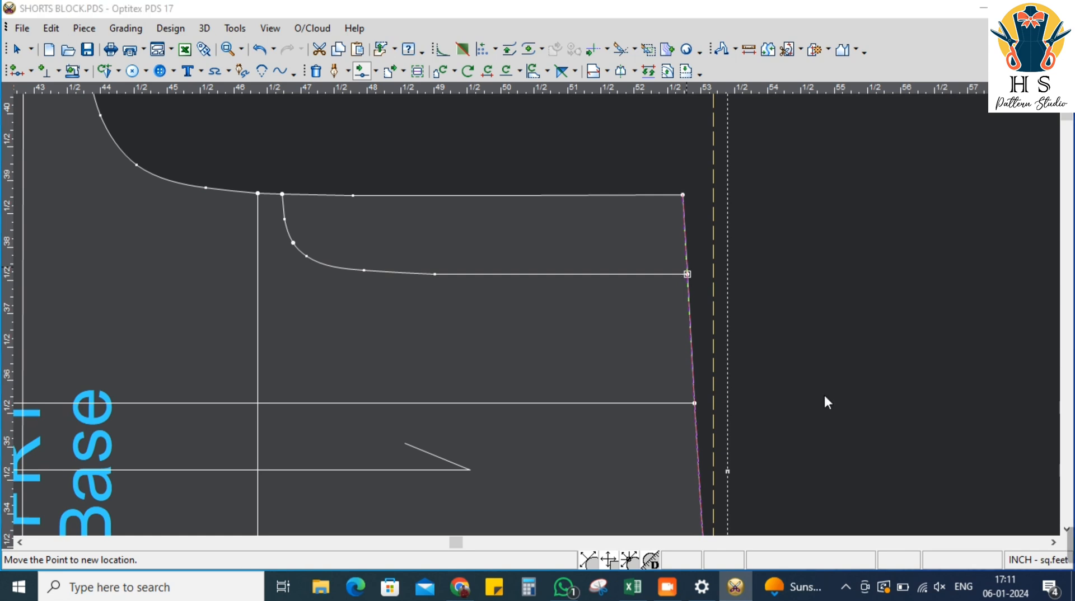
click(688, 275)
click(824, 392)
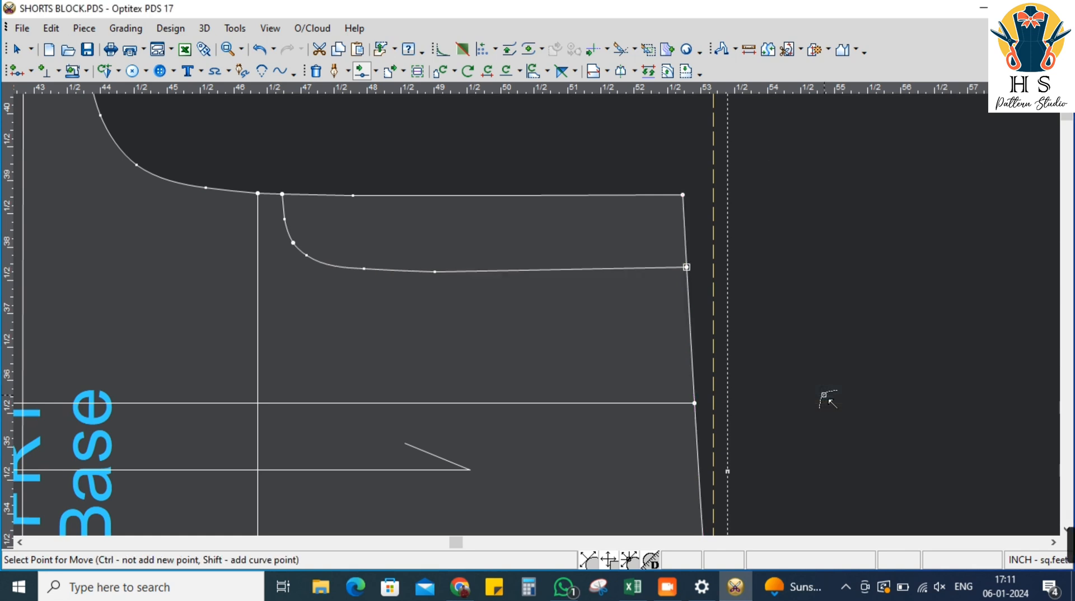
click(434, 274)
click(824, 394)
click(824, 394)
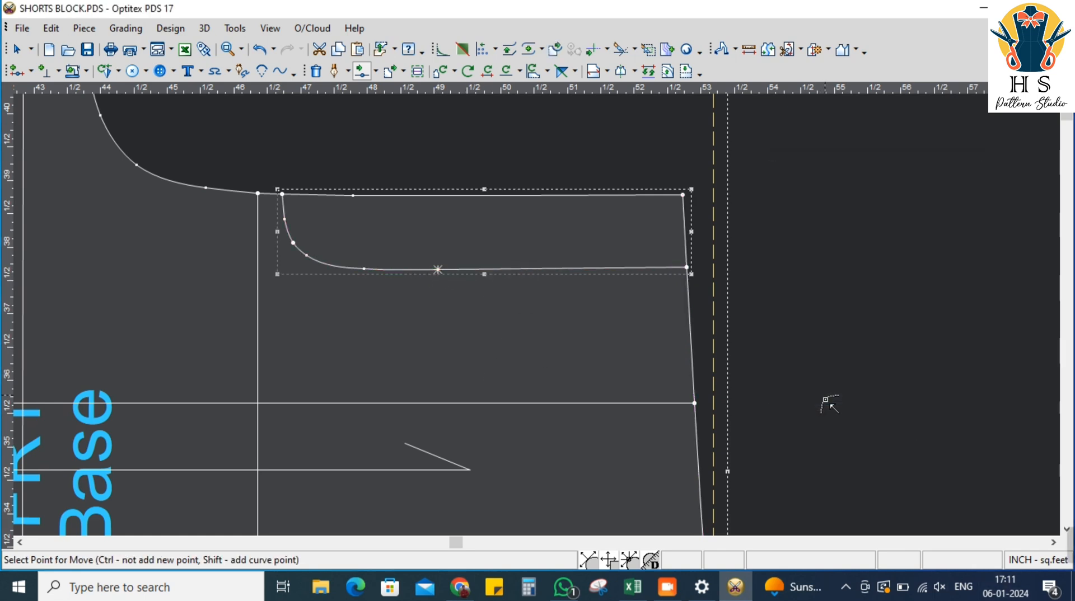
Return to the Select tool and move the whole front piece slightly away from the dashed vertical guide
scroll(540, 319, down, 2)
right_click(720, 264)
click(731, 268)
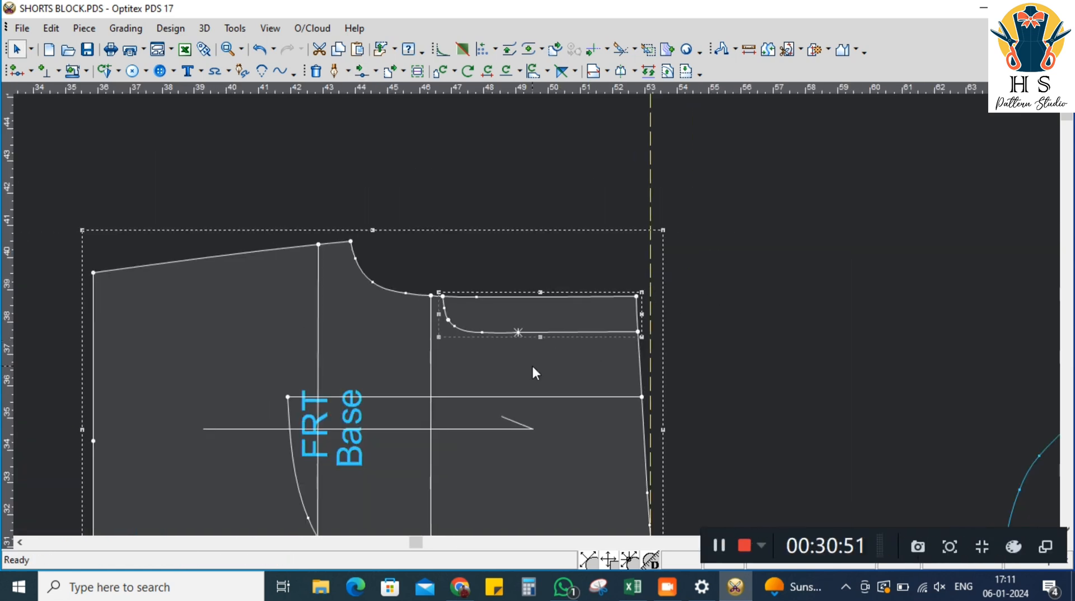
drag(565, 354, 522, 328)
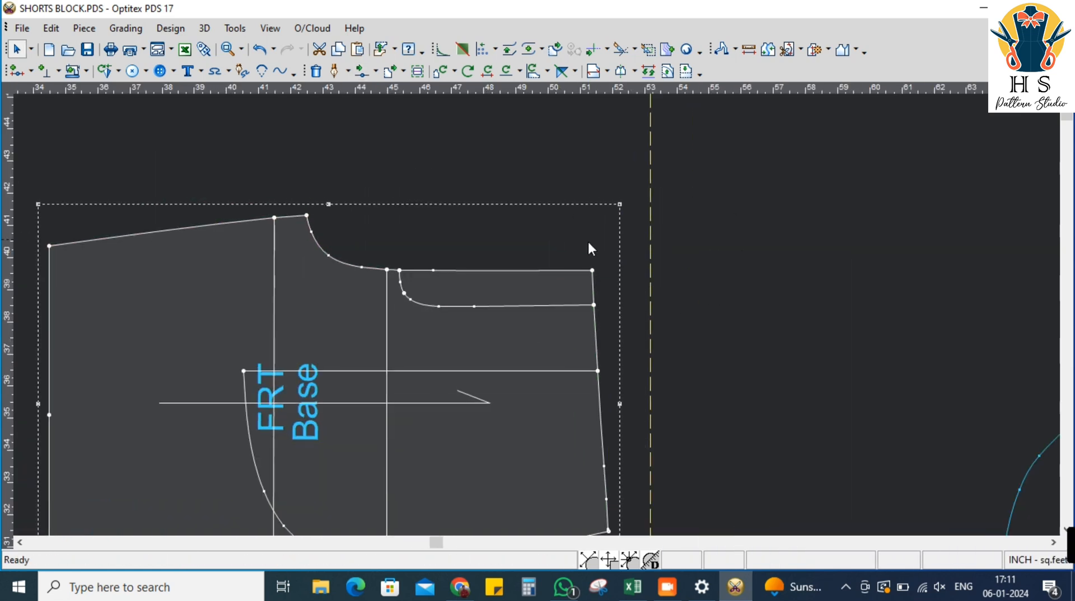
Trace the fly contour, the centre front edge and the short waist edge into a new fly piece
click(815, 50)
click(594, 305)
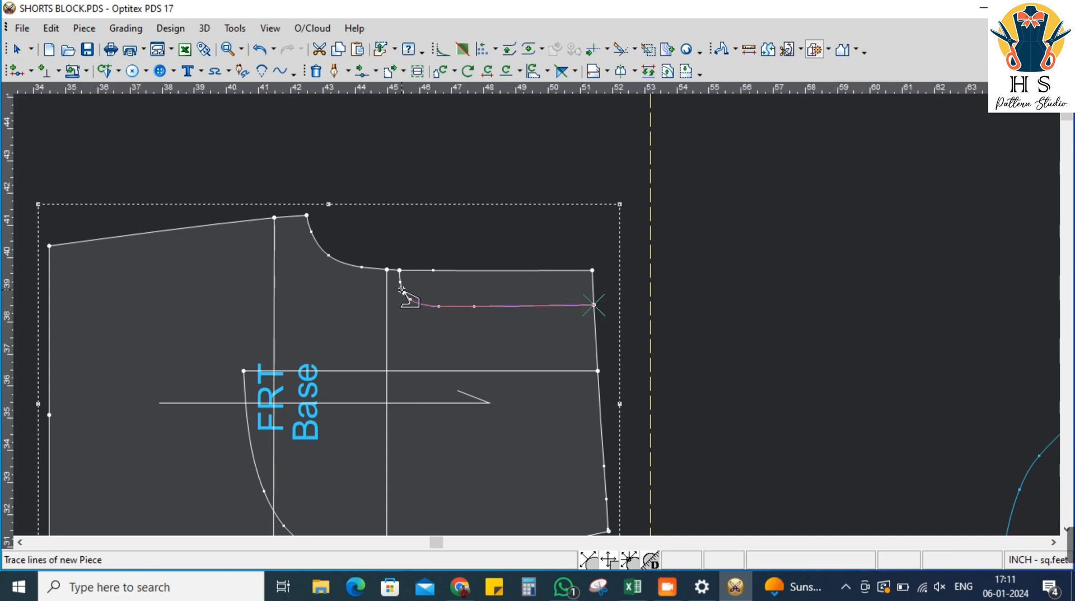
click(595, 305)
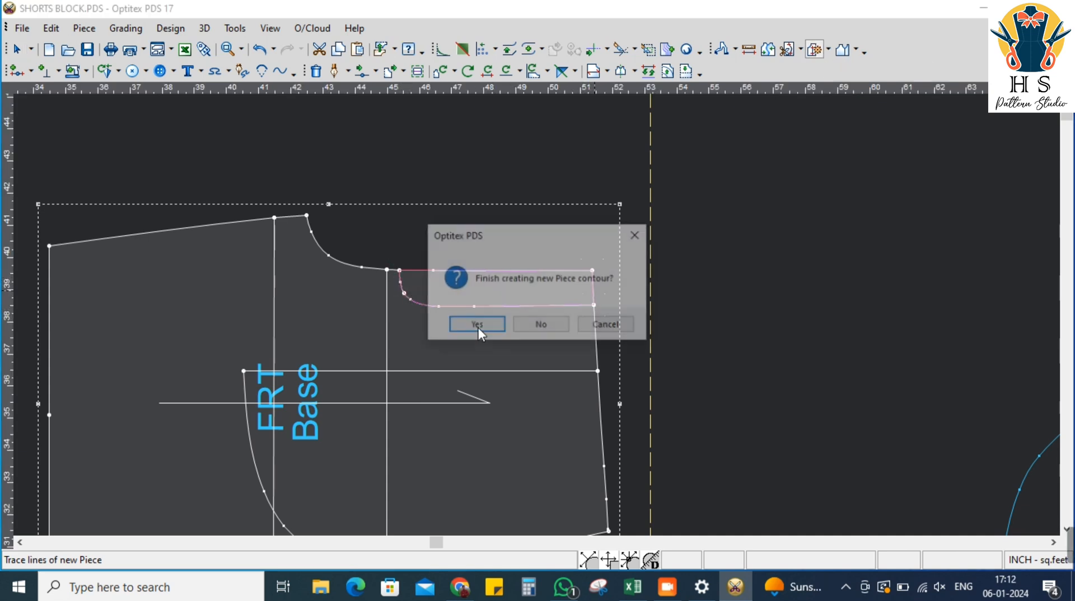
click(481, 326)
right_click(786, 229)
click(643, 245)
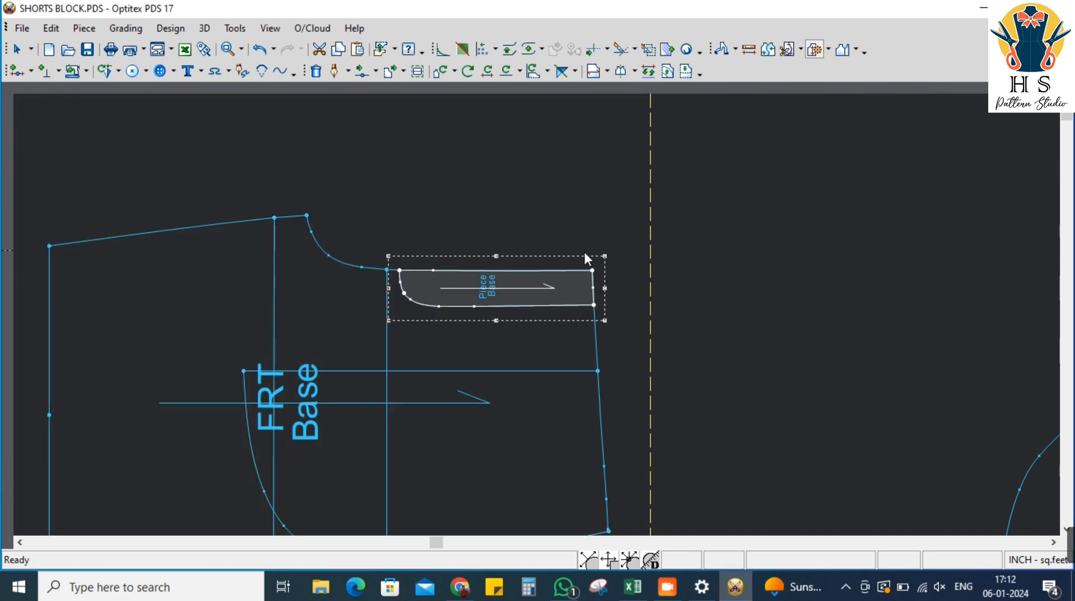
Move the new fly piece clear of the front piece, placing it above the centre front edge
drag(512, 293, 529, 224)
click(427, 372)
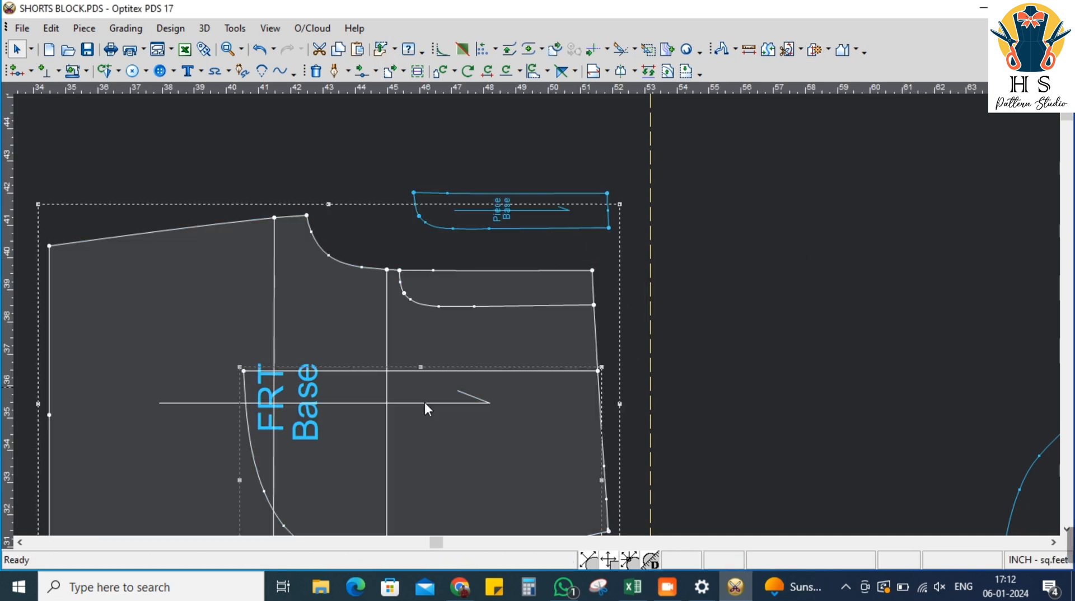
scroll(537, 314, down, 3)
scroll(537, 318, up, 2)
scroll(538, 318, down, 3)
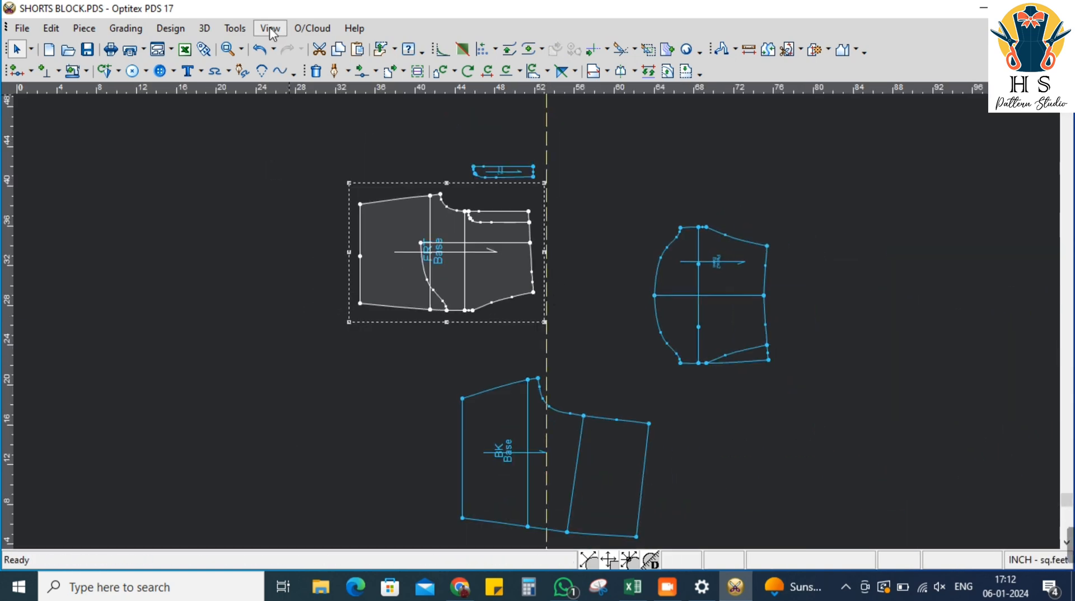
Move the back piece directly beneath the front piece
click(270, 28)
click(330, 322)
scroll(468, 369, down, 1)
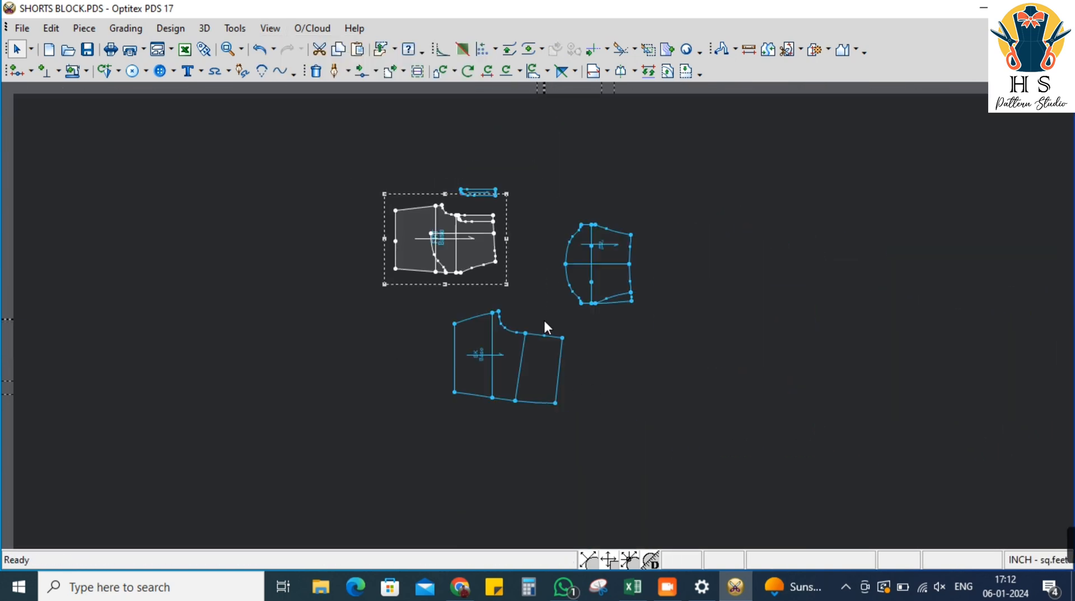
drag(466, 365, 398, 327)
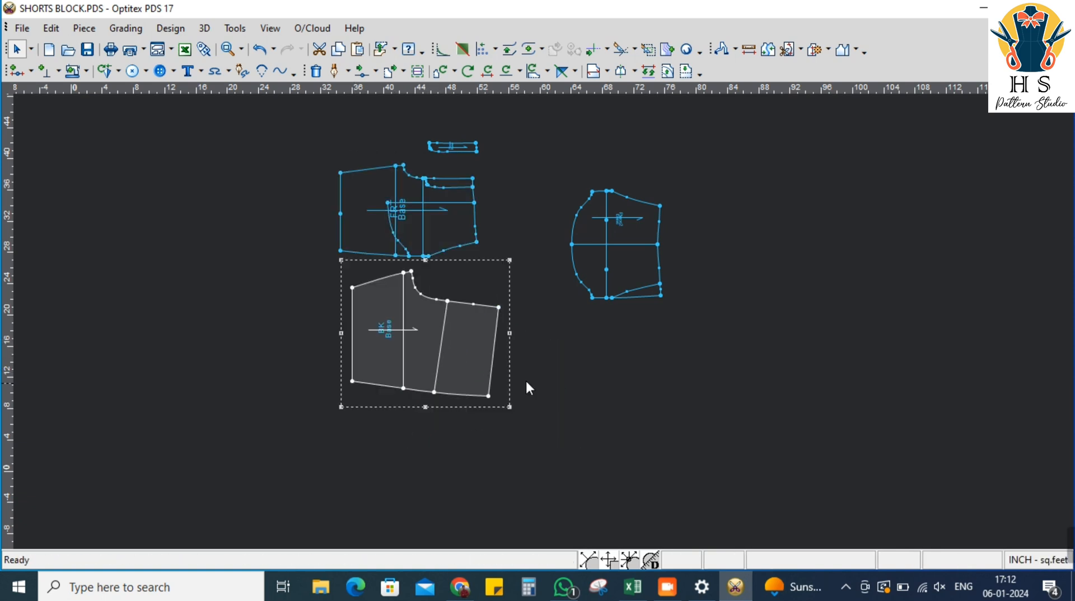
Start a length comparison along the contour and add the front piece's waist edge as a positive length
click(472, 179)
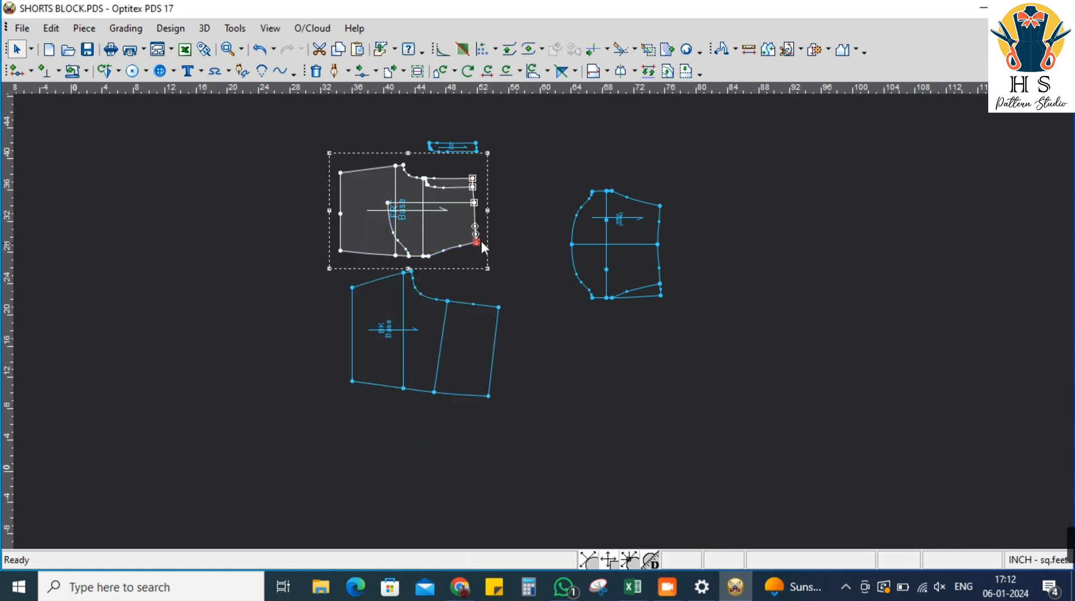
click(31, 49)
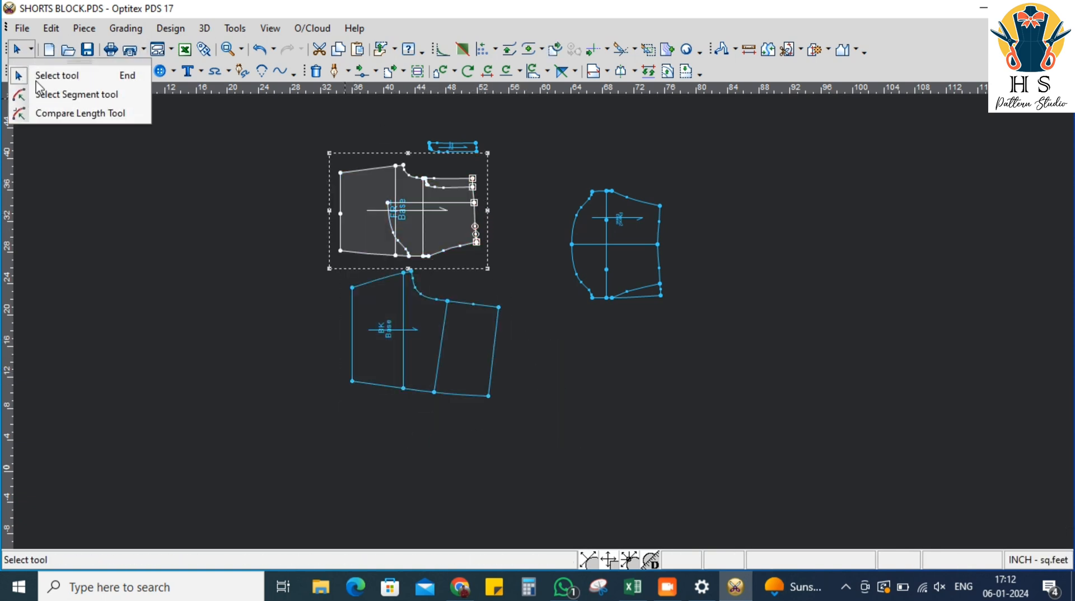
click(84, 110)
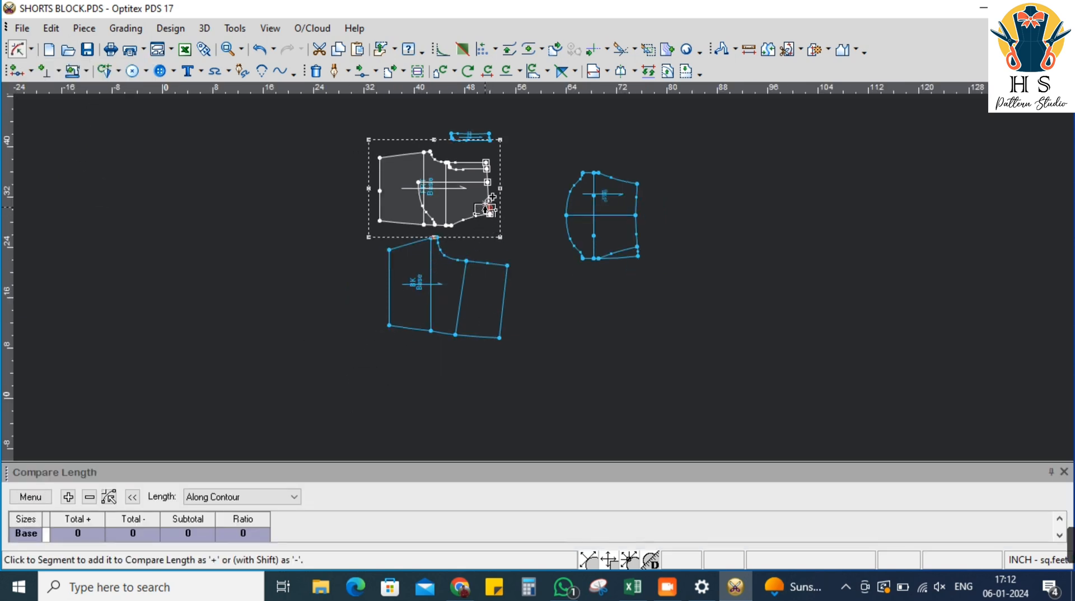
right_click(227, 287)
click(231, 288)
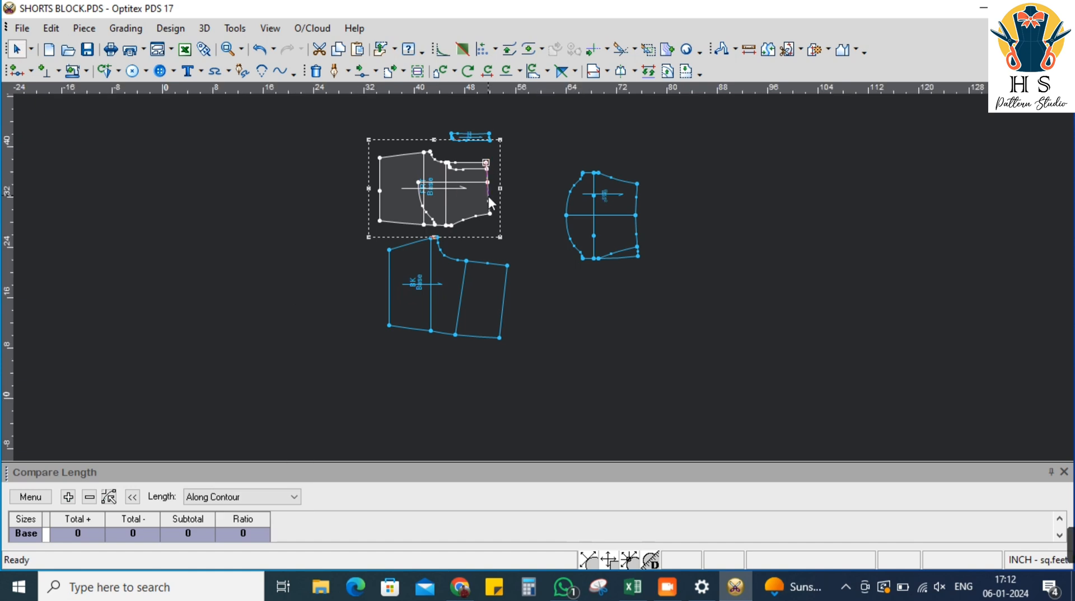
click(490, 213)
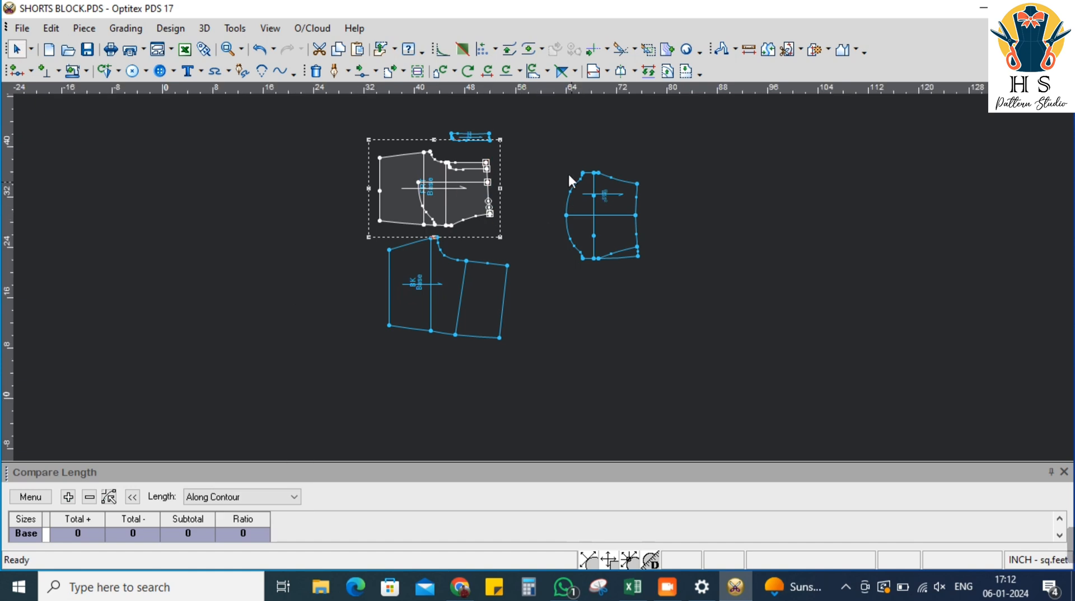
click(68, 496)
Add the back piece's waist edge and the pocket piece's short waist segment as positive lengths to the comparison
click(508, 266)
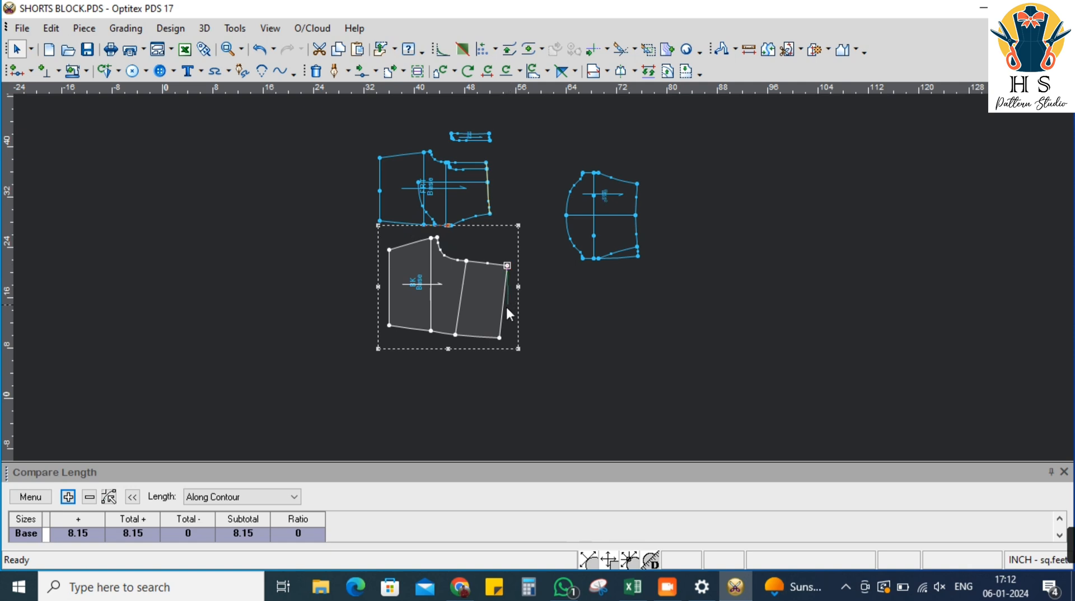
click(63, 497)
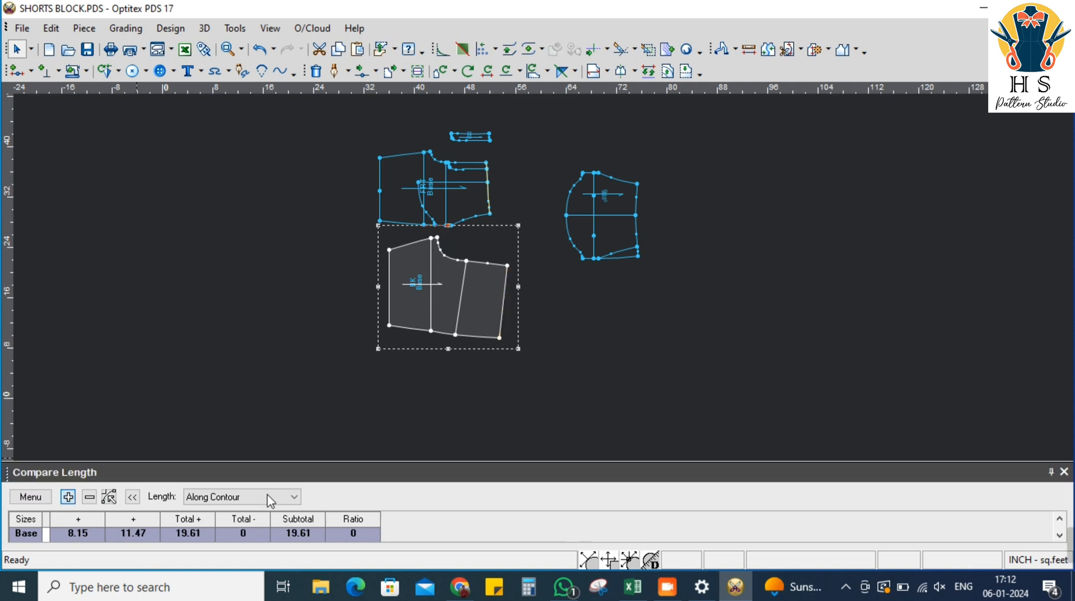
click(637, 247)
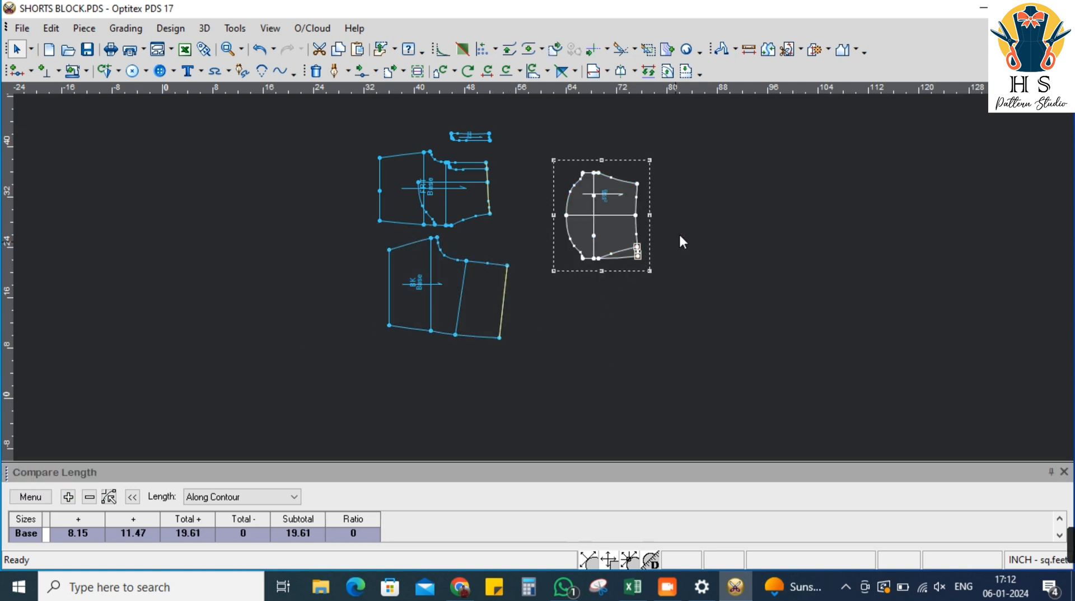
click(70, 497)
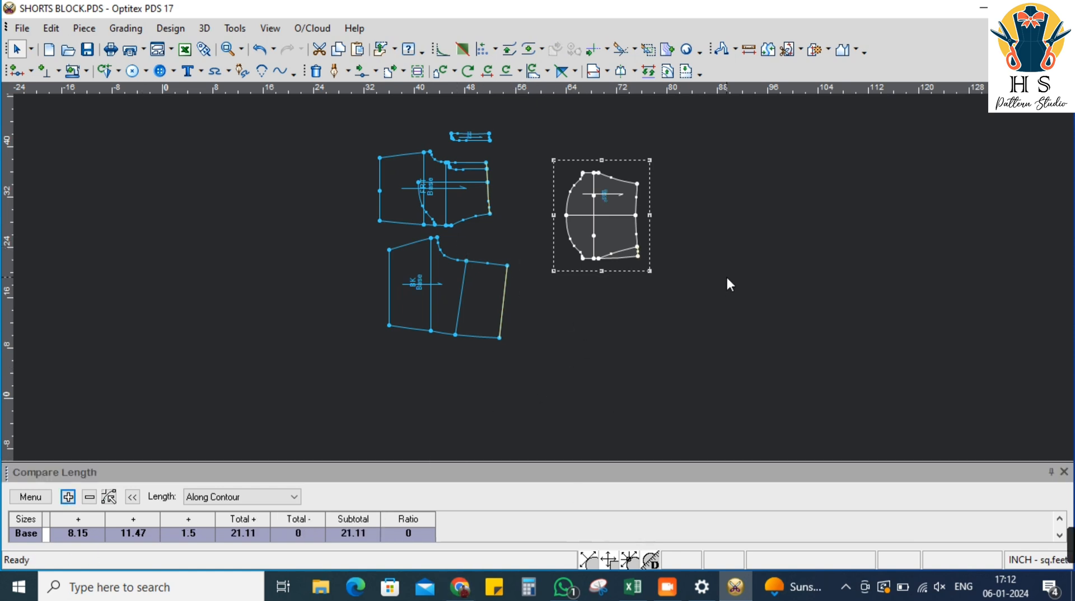
scroll(544, 275, down, 2)
right_click(678, 190)
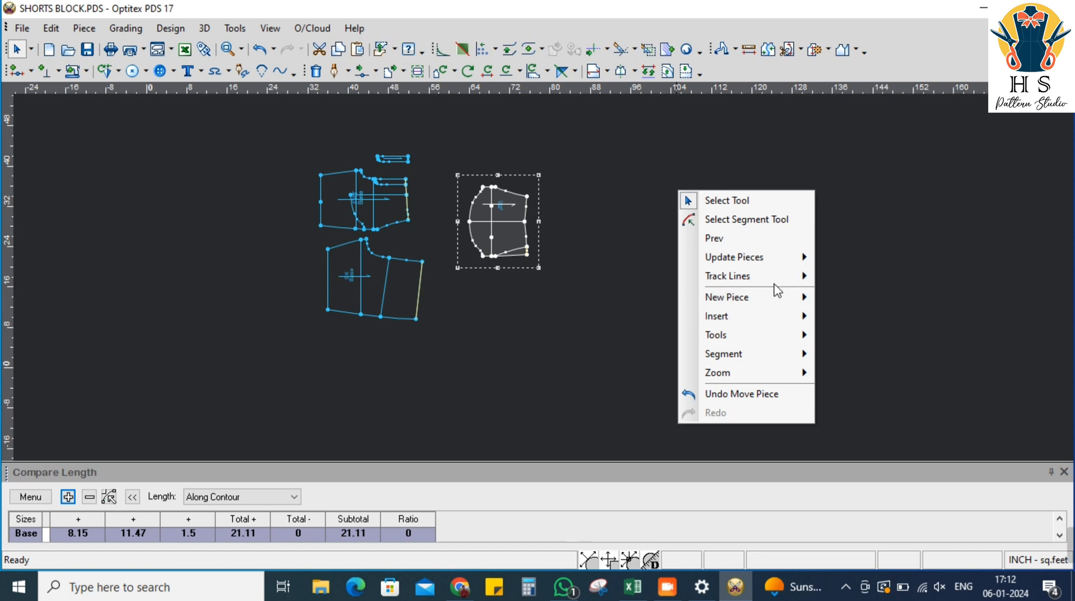
Create a rectangular piece named FRT+BK BELT, 21.11 inches long and 1.5 inches wide, and place it beside Piece2
mouse_move(750, 303)
click(830, 304)
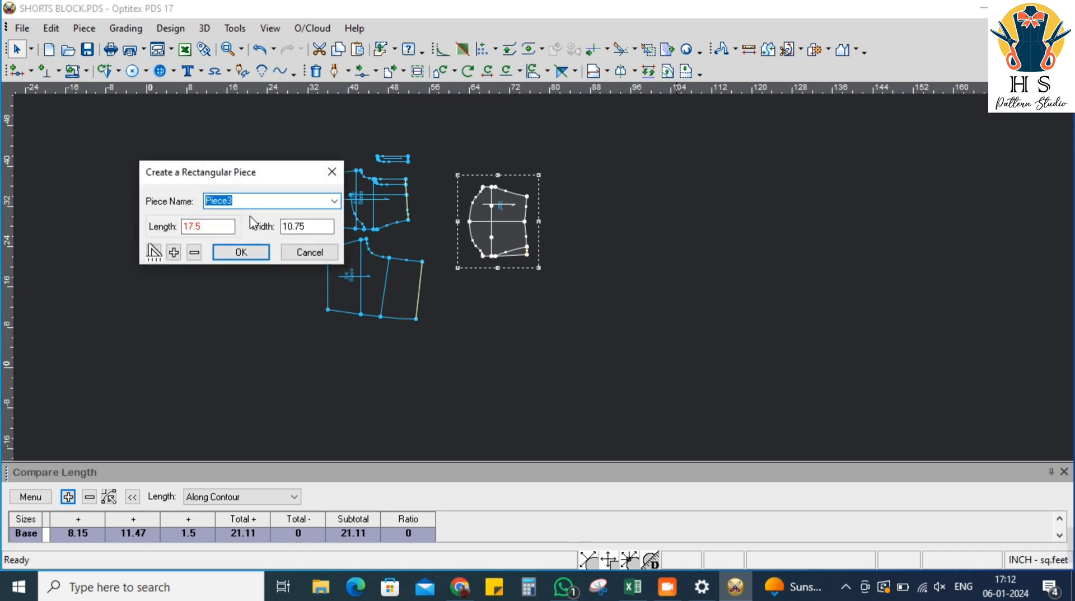
text(FRT+BK BELT)
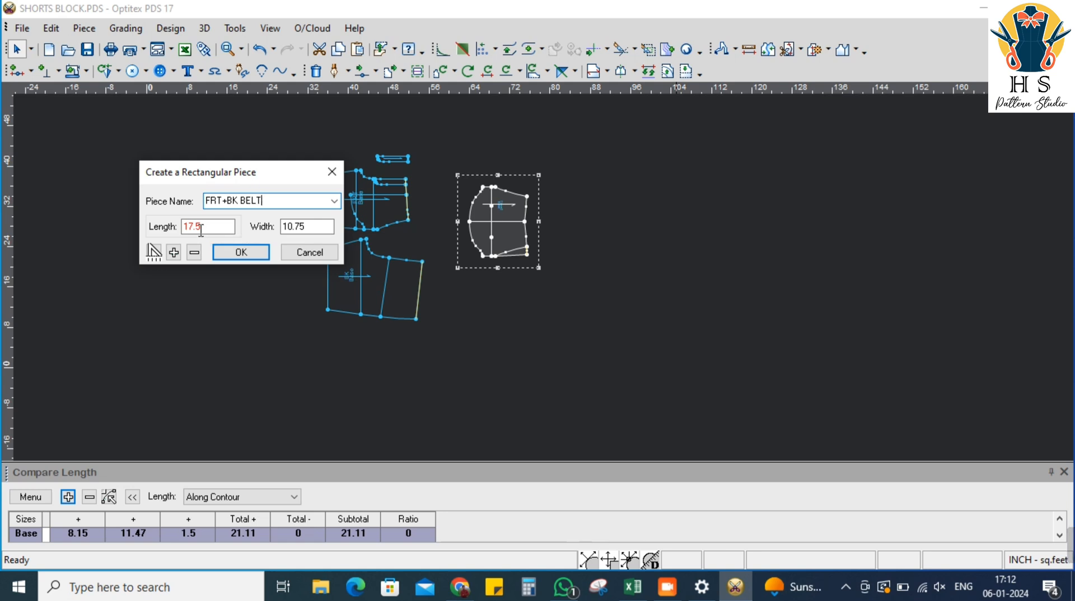
key(Tab)
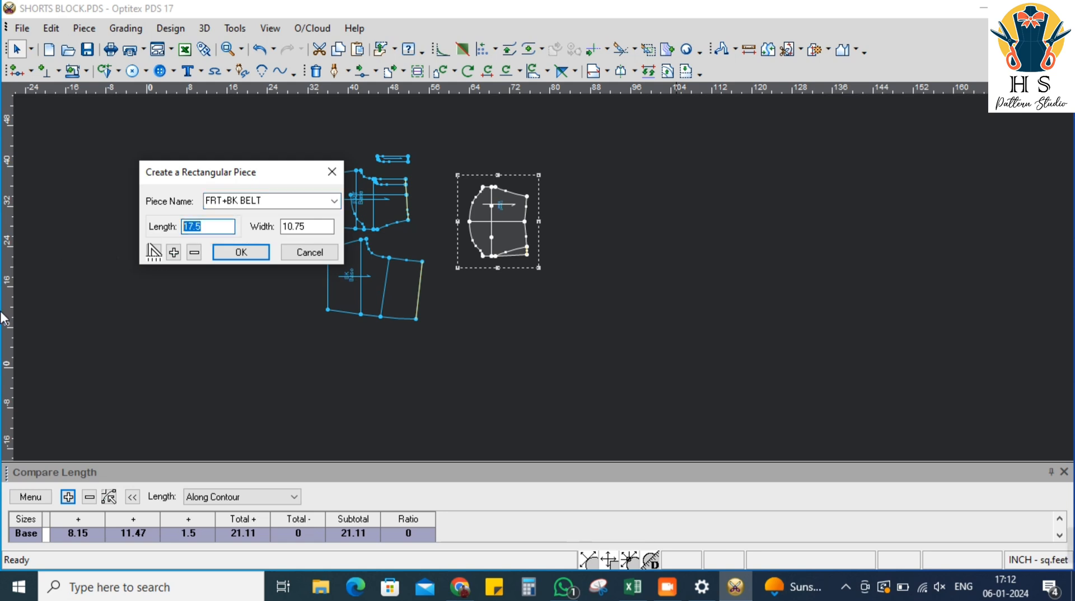
text(21)
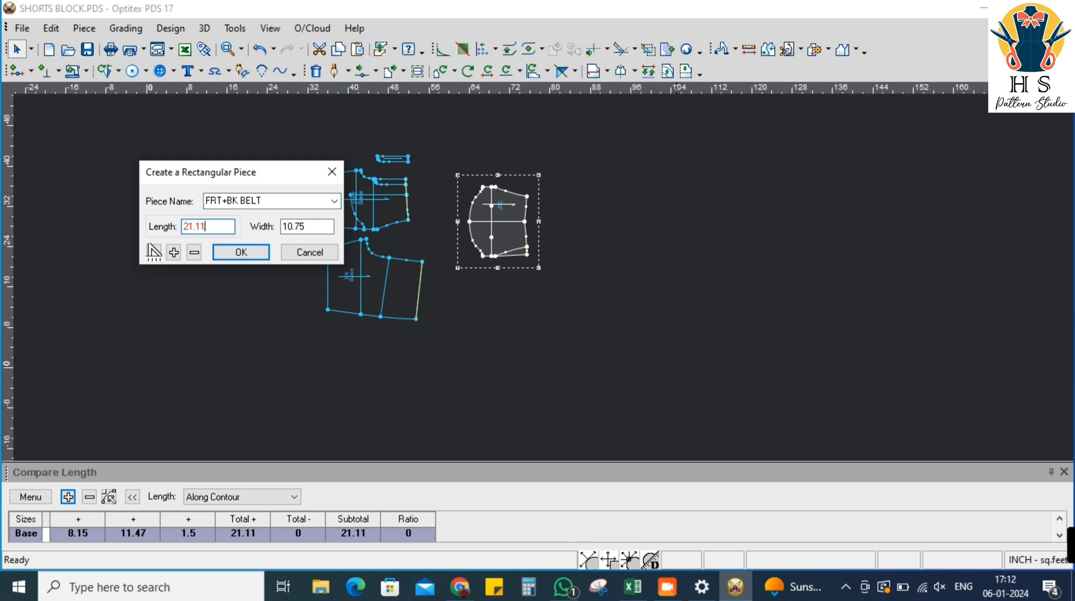
key(Tab)
text(1.)
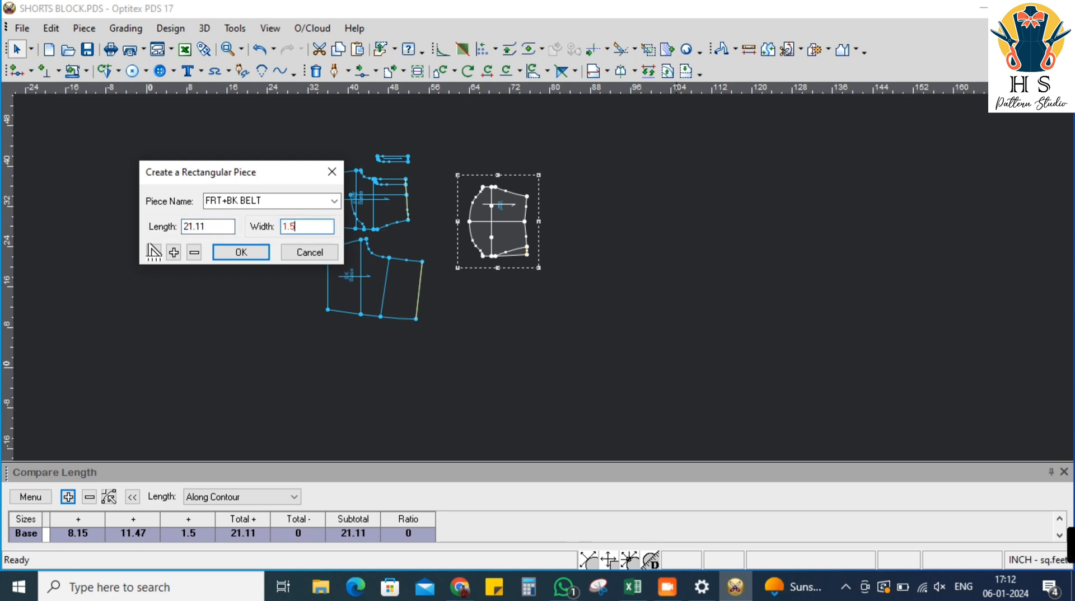
text(5)
key(Return)
drag(259, 364, 719, 185)
Open the belt piece out to double width by mirroring it as a half piece about its lower long edge
scroll(535, 276, up, 2)
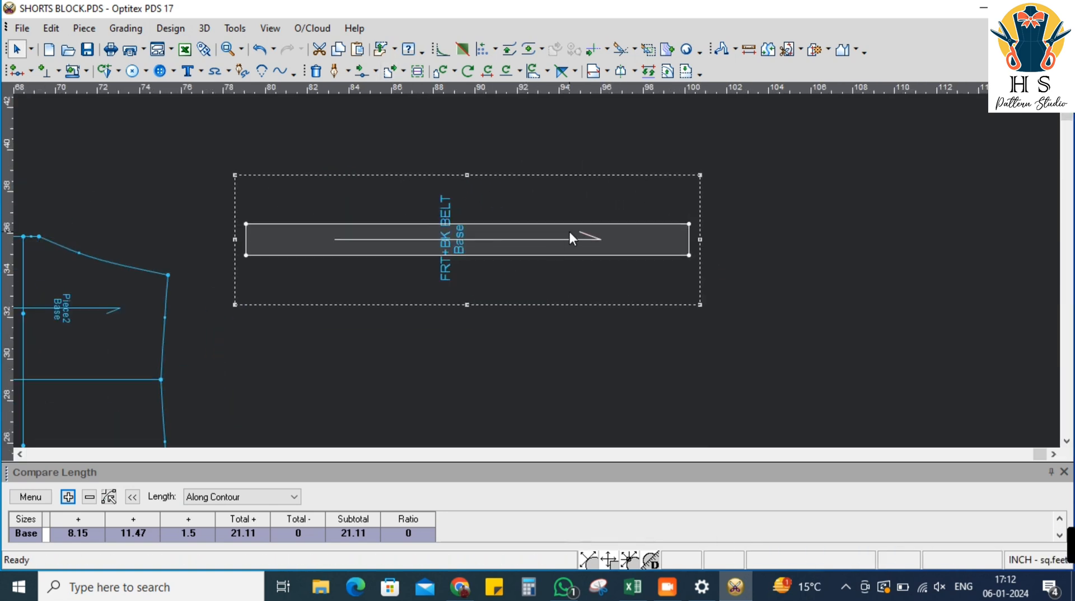
click(620, 71)
click(689, 255)
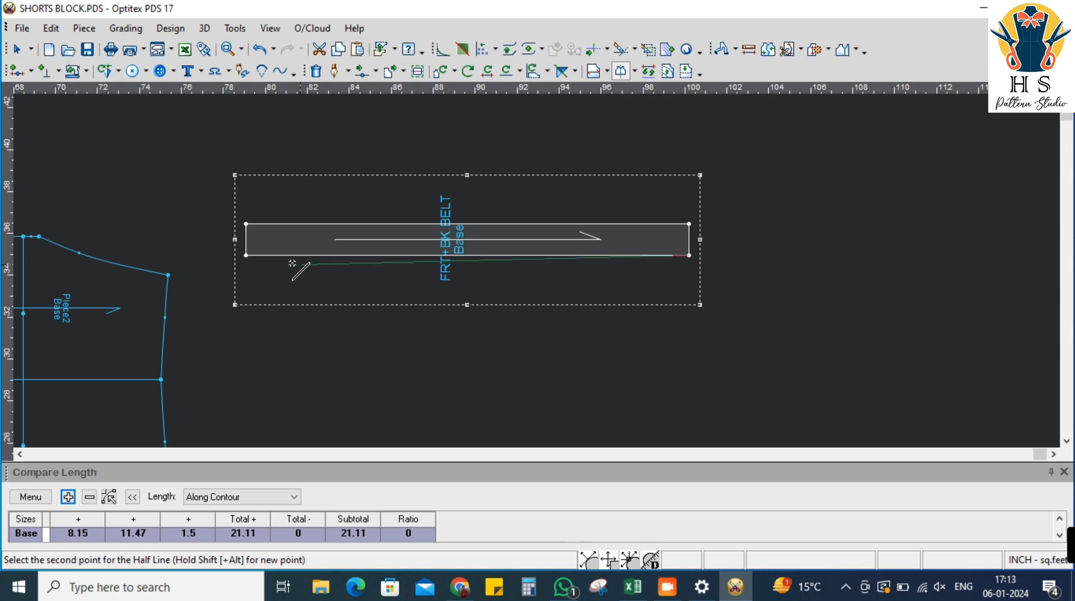
click(247, 255)
right_click(611, 166)
click(623, 174)
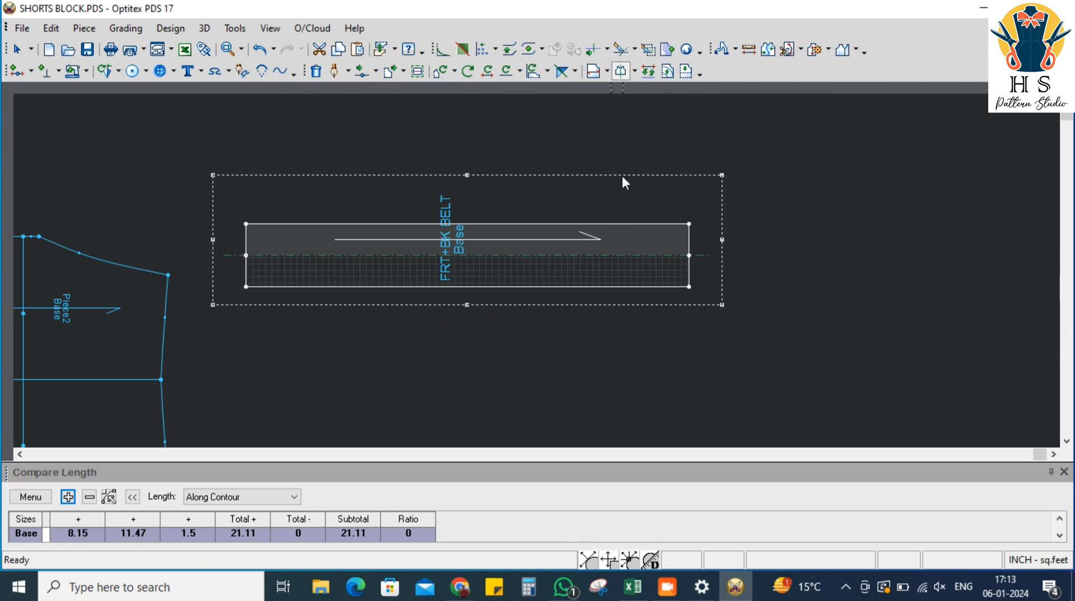
Turn the belt's baseline across its width, parallel to the short end, and generate a new baseline that fits the piece
click(607, 71)
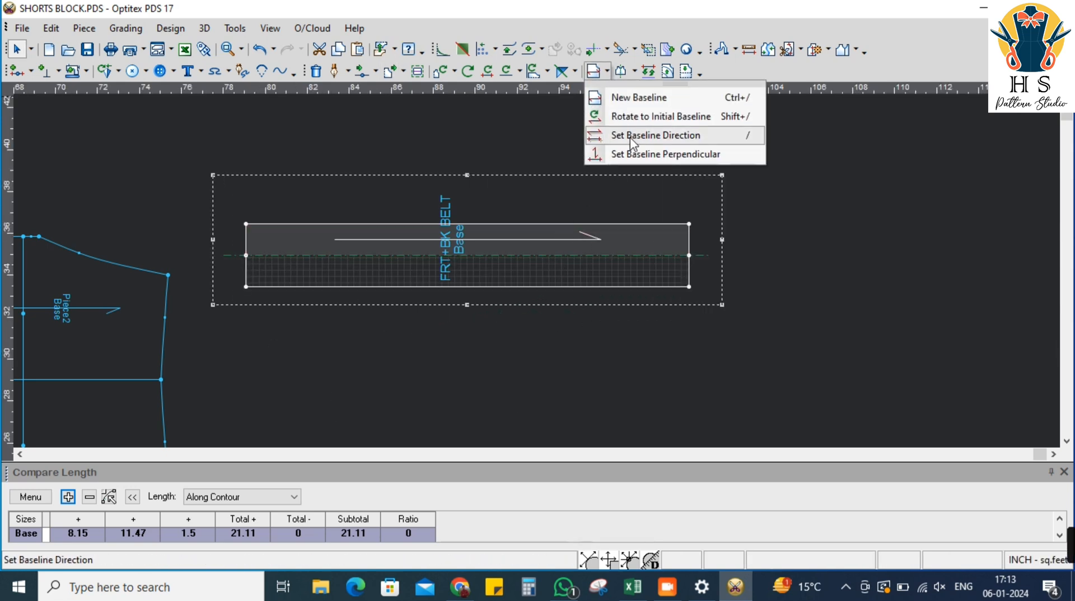
click(645, 138)
click(246, 256)
click(247, 224)
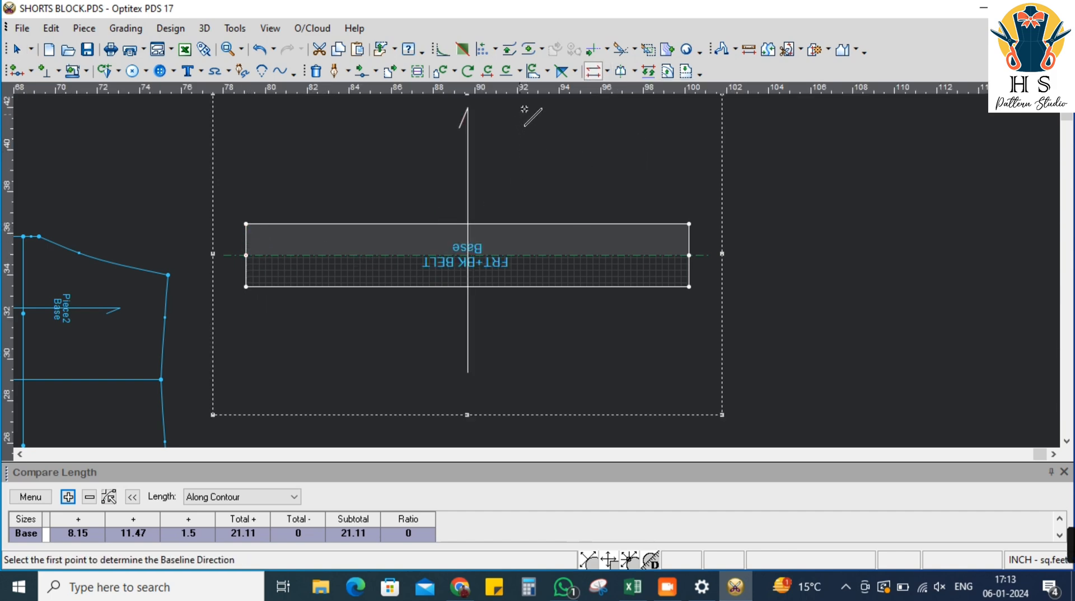
click(607, 71)
click(648, 97)
right_click(511, 149)
click(538, 159)
Mark the belt piece as a pair and set its code to CUT-2
scroll(491, 260, down, 4)
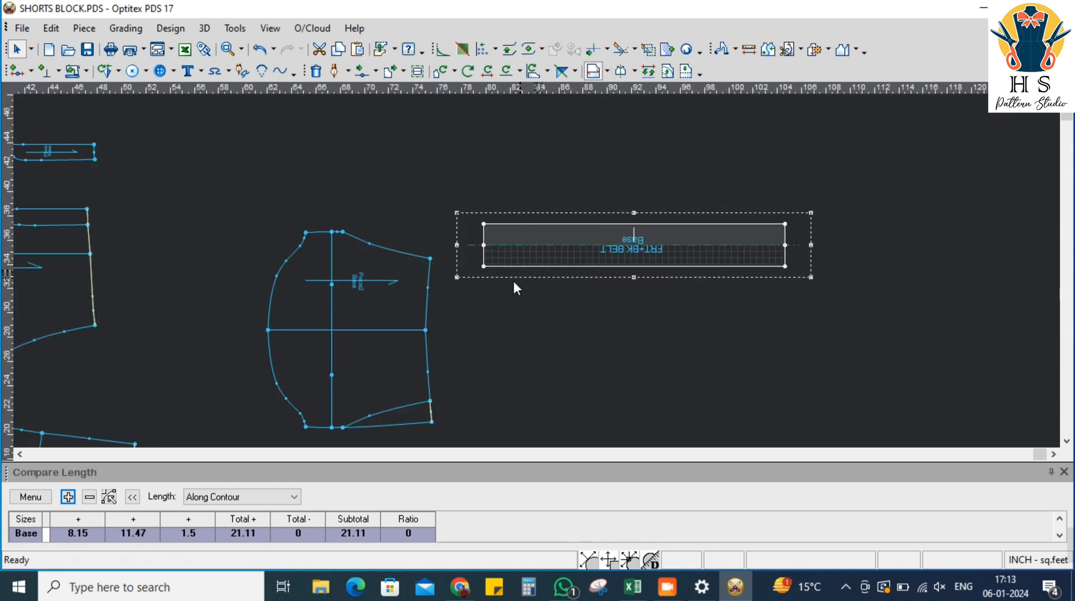
double_click(592, 232)
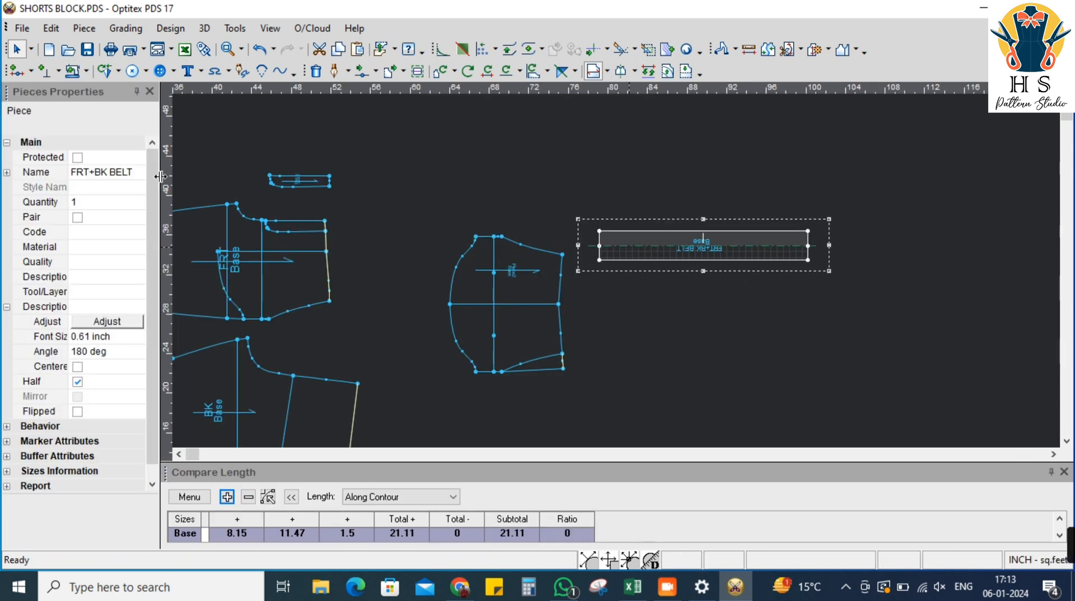
click(78, 218)
click(87, 230)
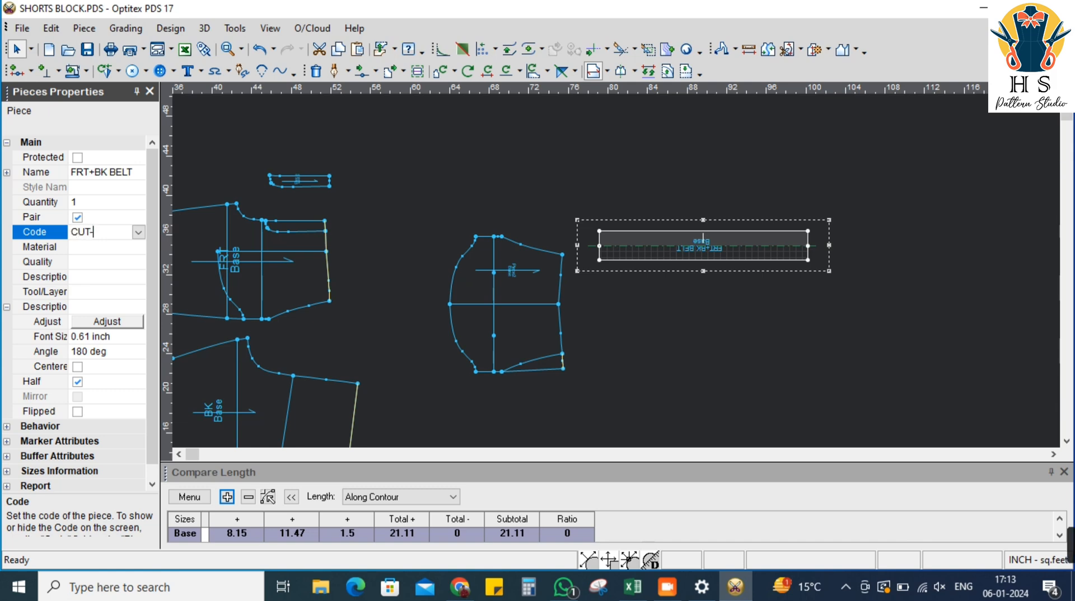
text(CUT-2)
key(Return)
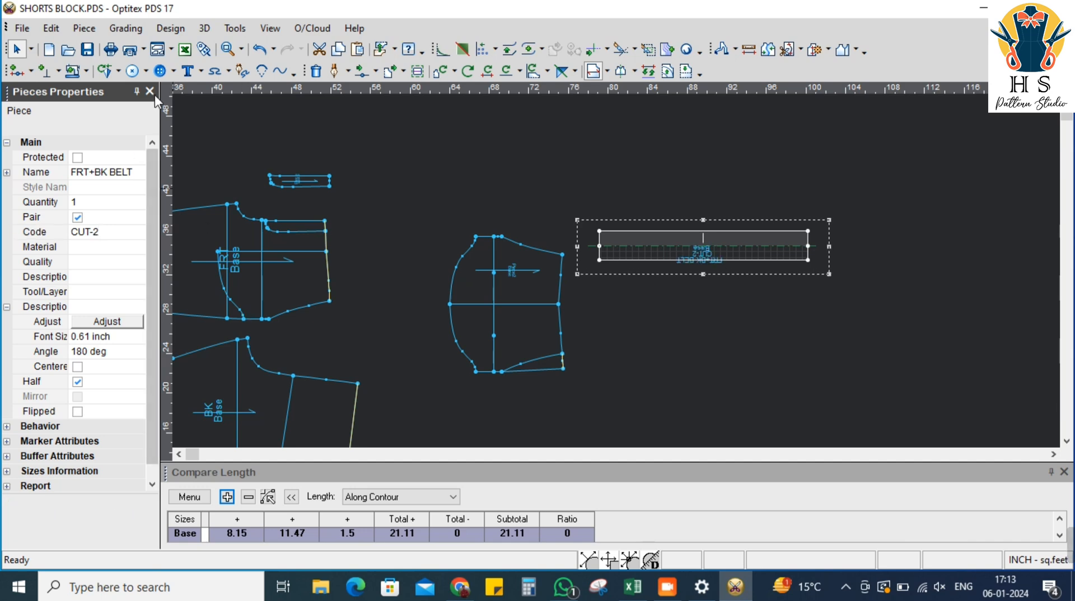
click(149, 92)
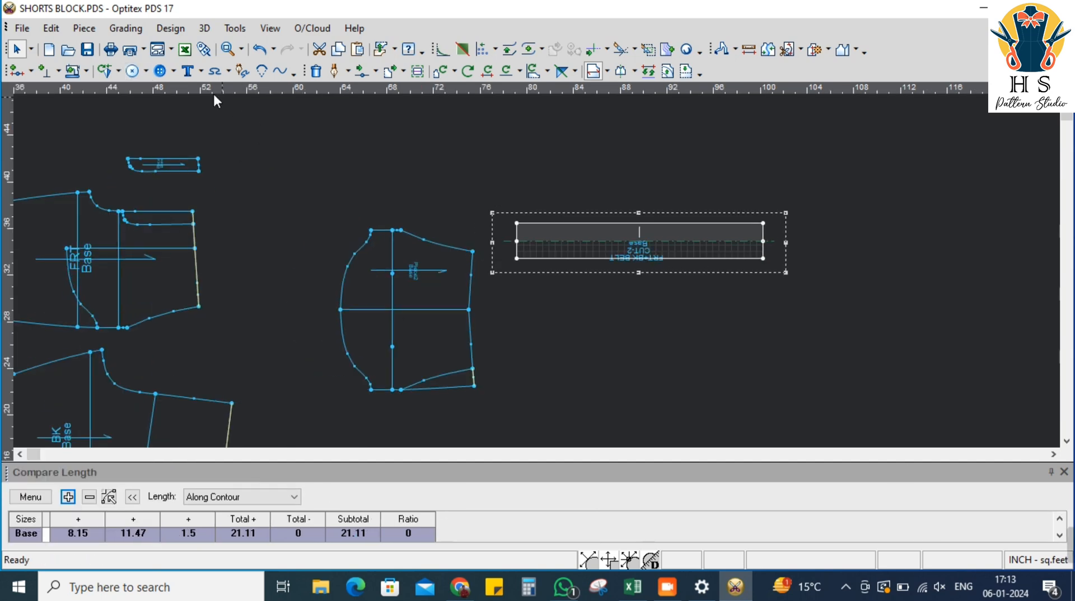
Check the waist measurement in the Excel size sheet and add the text ELASTIC READY-30 INCH to the belt's unmirrored half
click(186, 72)
scroll(507, 233, up, 3)
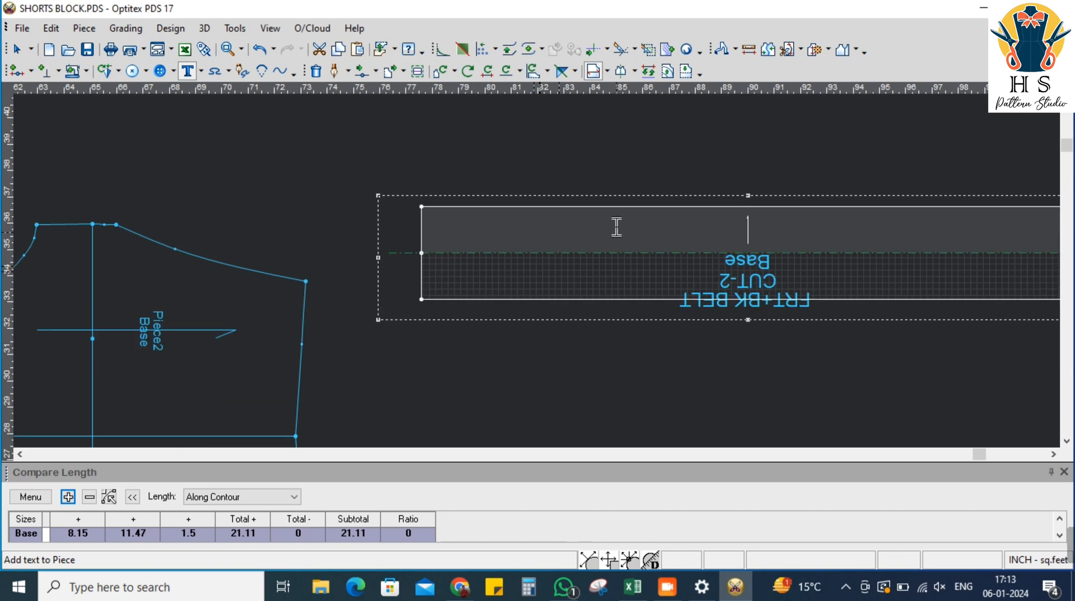
click(562, 213)
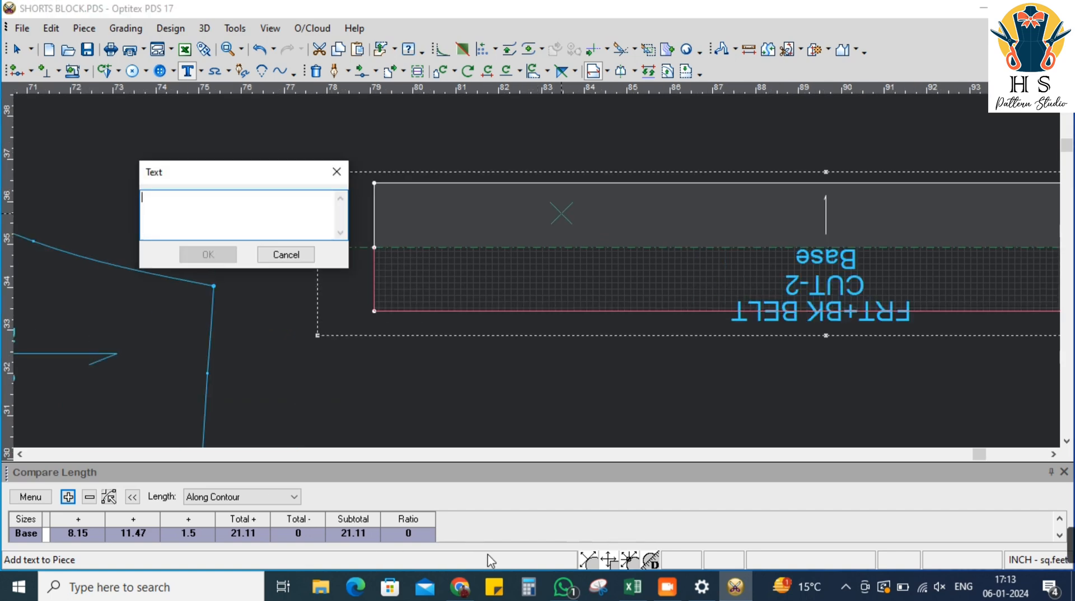
click(633, 587)
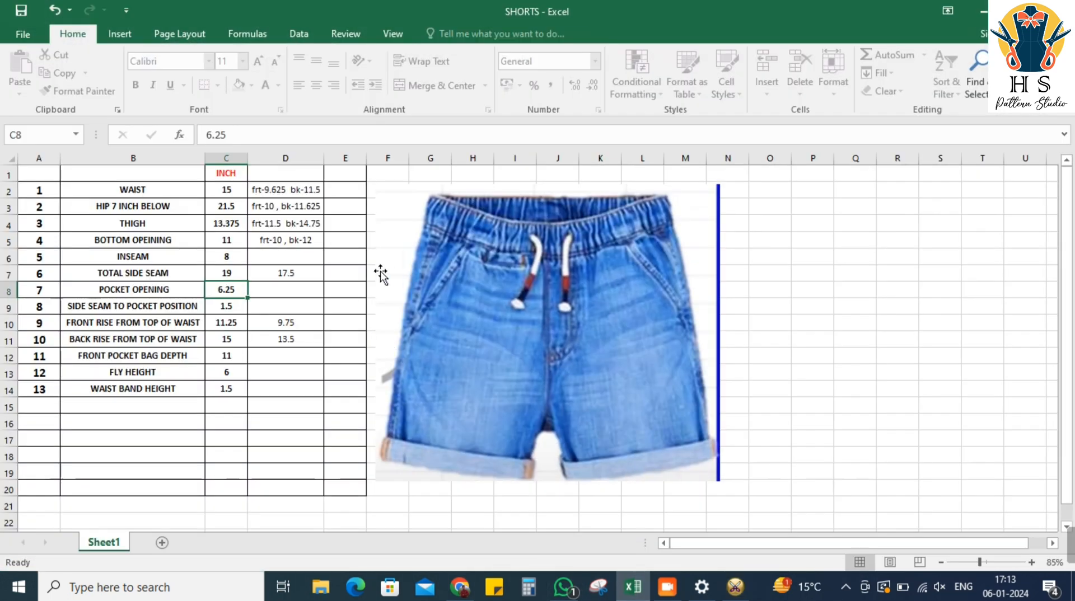
click(231, 192)
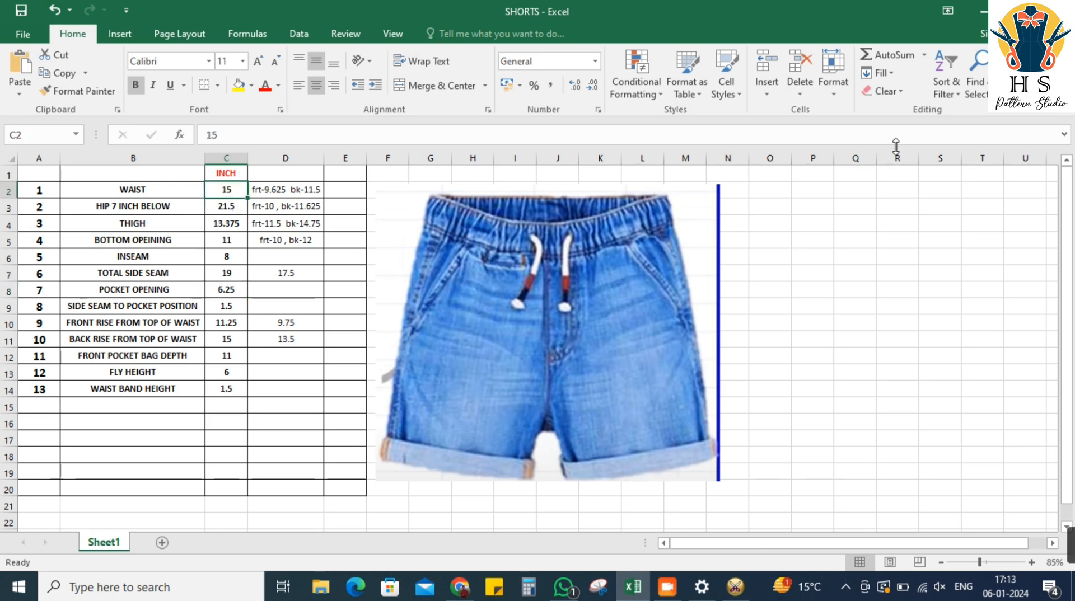
click(984, 11)
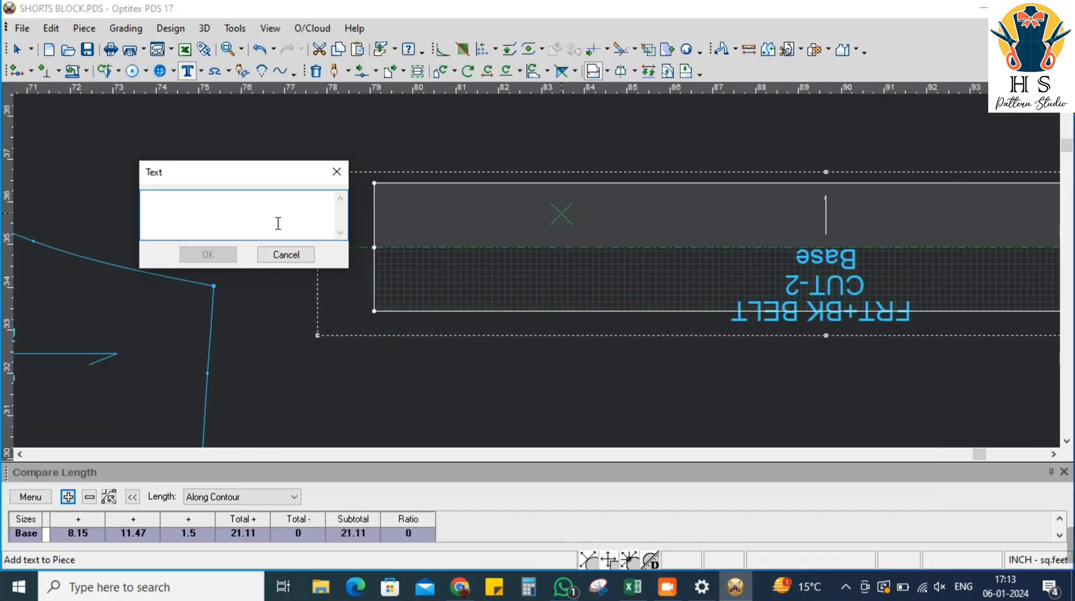
text(ELASTIC READY-30 INCH)
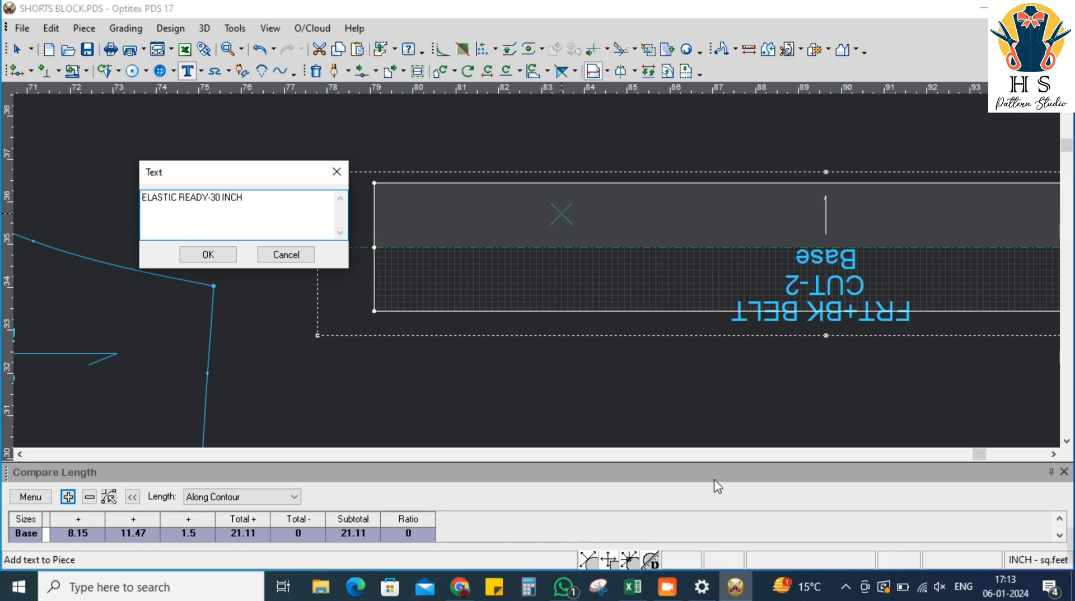
click(210, 254)
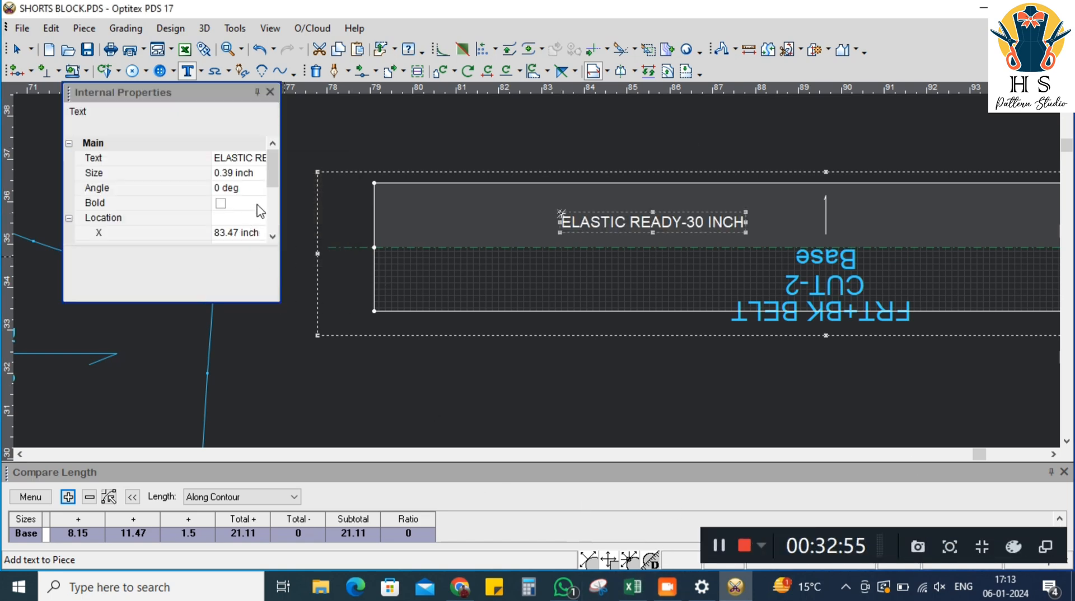
Set the elastic note's text size to 0.5 inch and save the file
click(253, 173)
text(0.5)
key(Return)
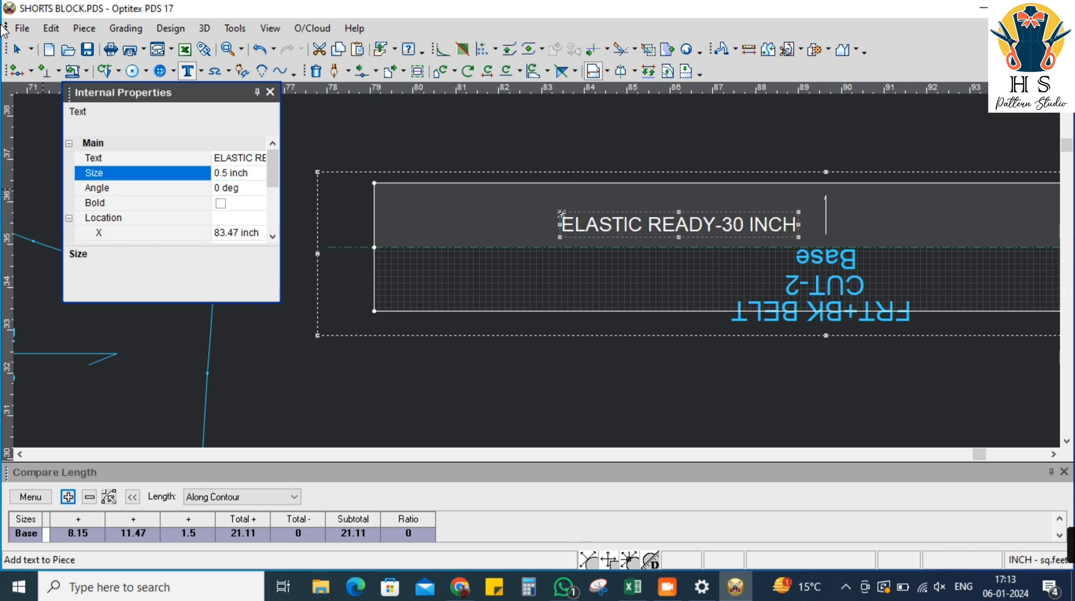
click(270, 92)
right_click(314, 125)
click(325, 137)
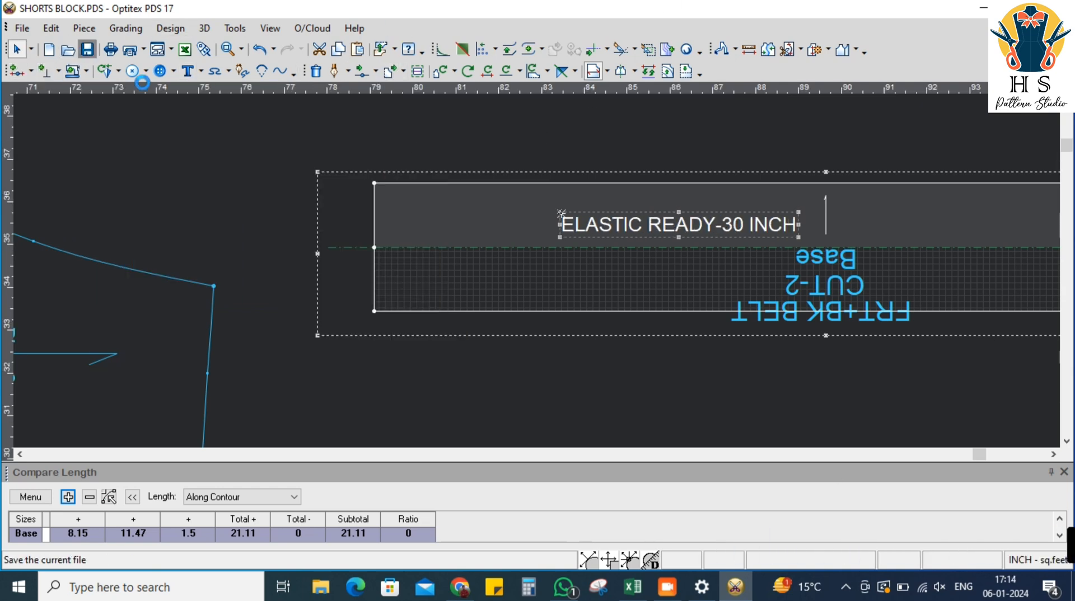
Centre the belt piece's description text and set its angle to 90 degrees
scroll(538, 271, down, 1)
scroll(540, 273, down, 2)
scroll(540, 272, up, 2)
click(541, 271)
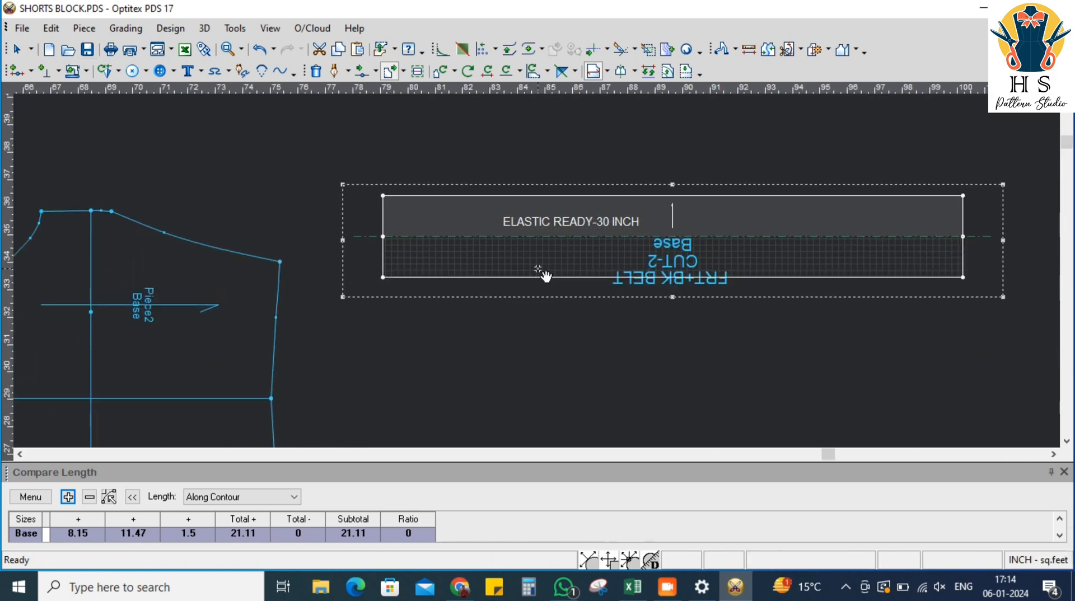
double_click(717, 220)
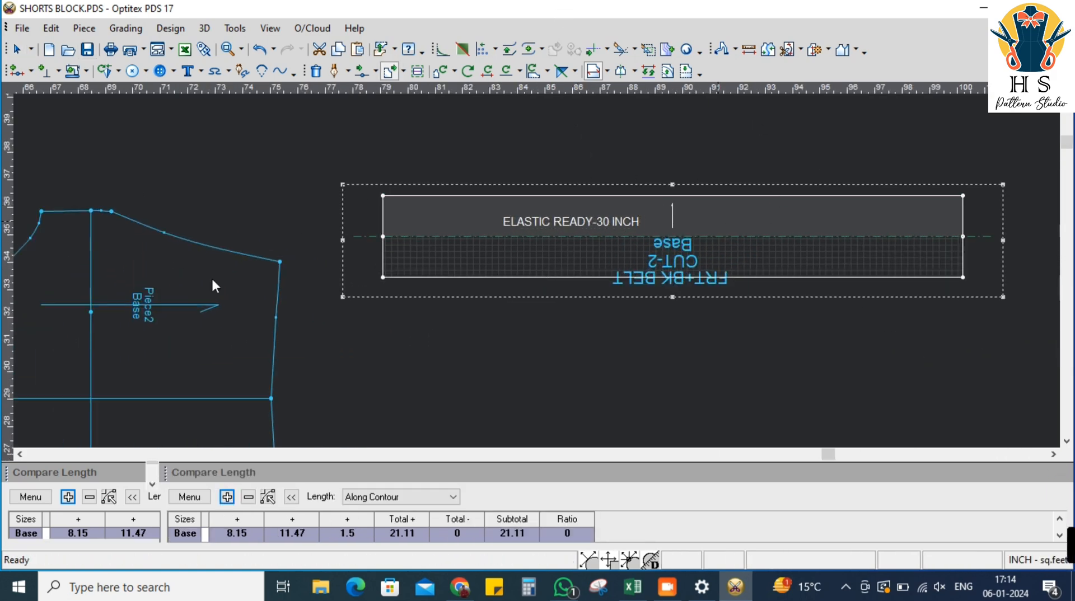
click(77, 367)
click(99, 356)
text(90)
key(Return)
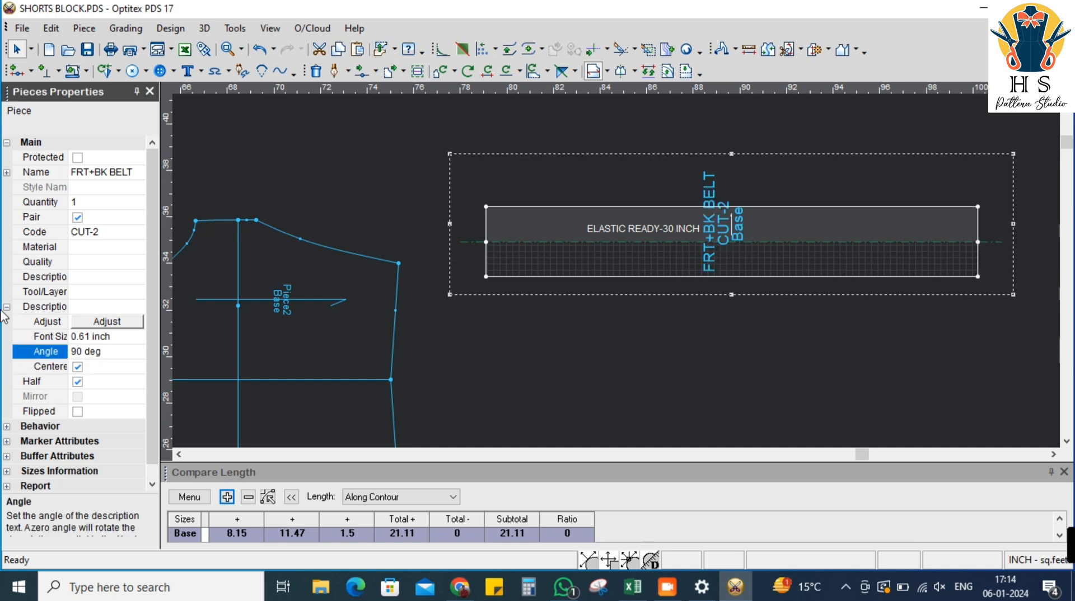
click(149, 92)
Check the drawstring on the shorts picture in Excel, and draw a small circle near the left end of the belt's unmirrored half
scroll(536, 268, down, 3)
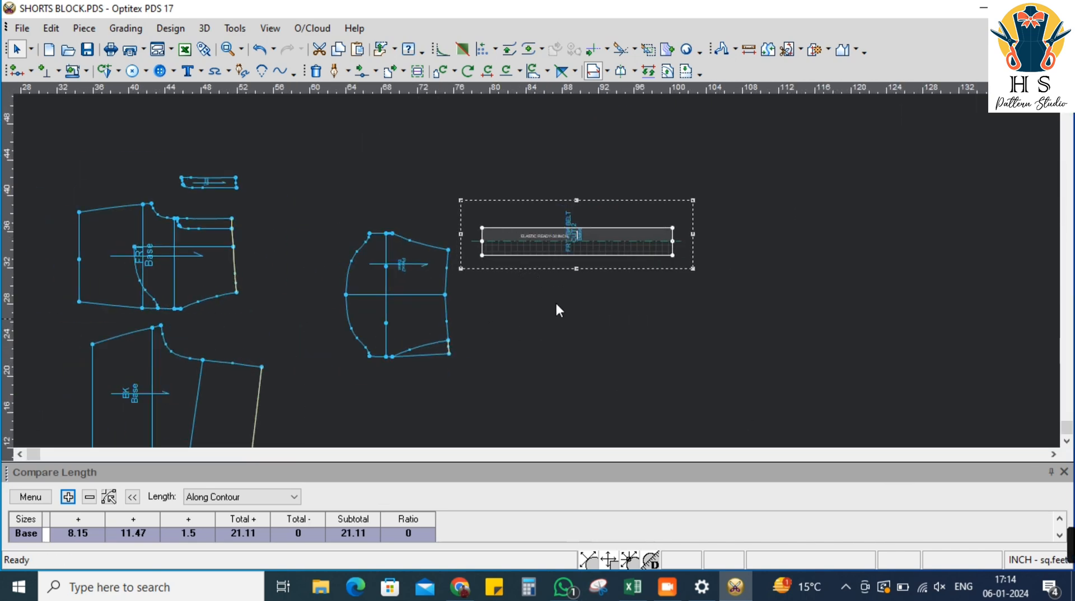
scroll(537, 278, up, 2)
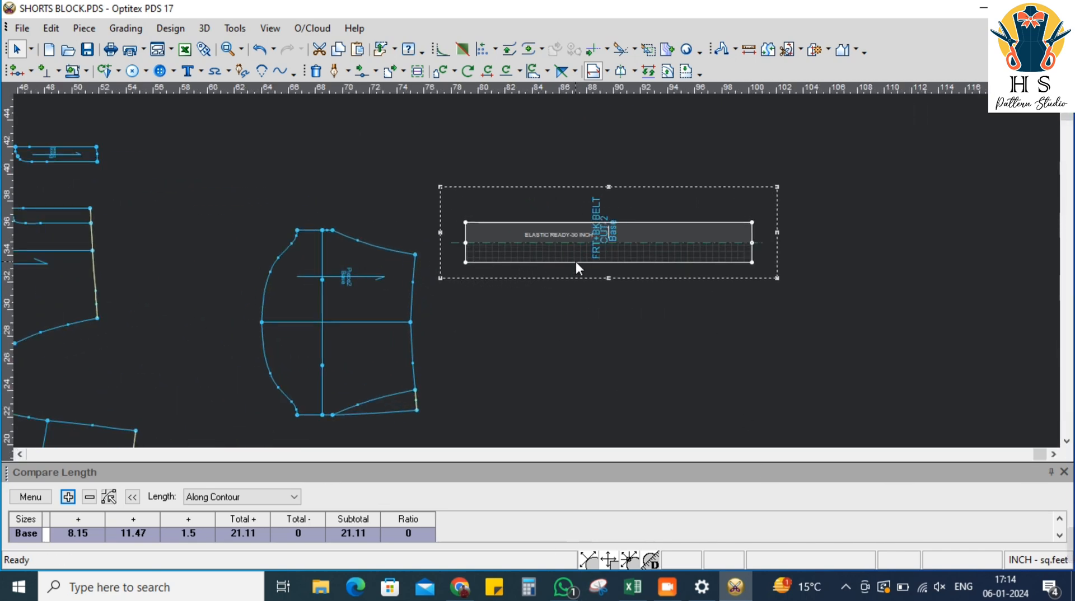
key(alt+Tab)
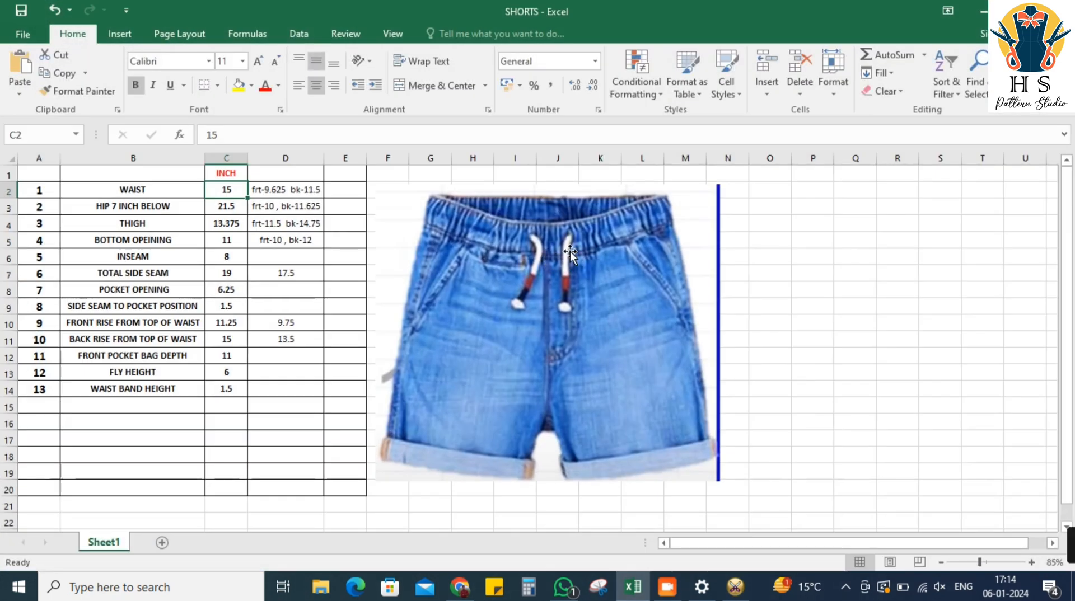
key(alt+Tab)
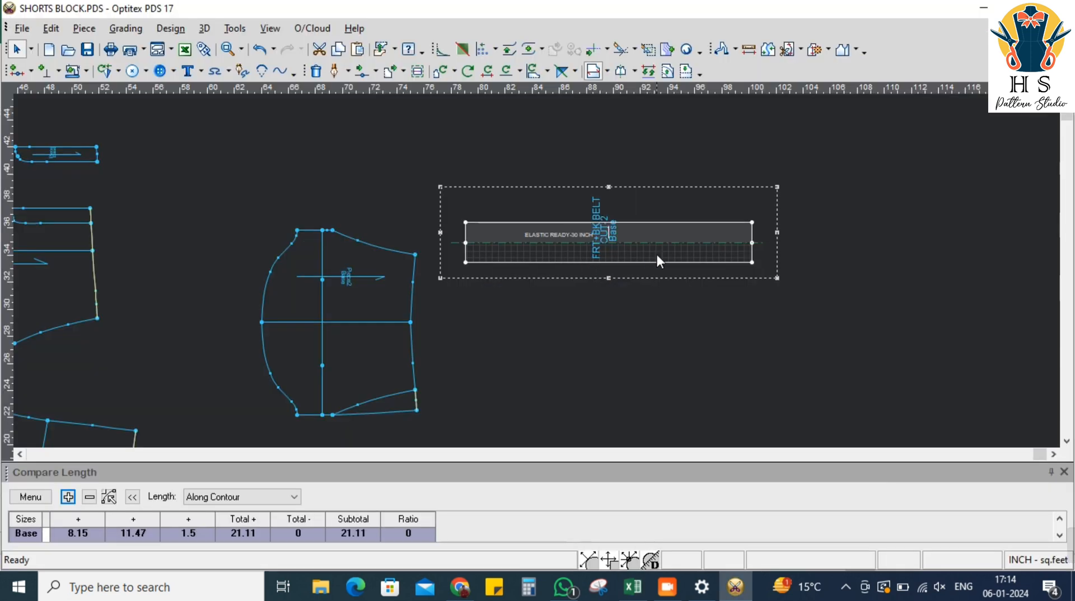
scroll(657, 266, up, 2)
scroll(499, 261, down, 1)
scroll(529, 272, up, 1)
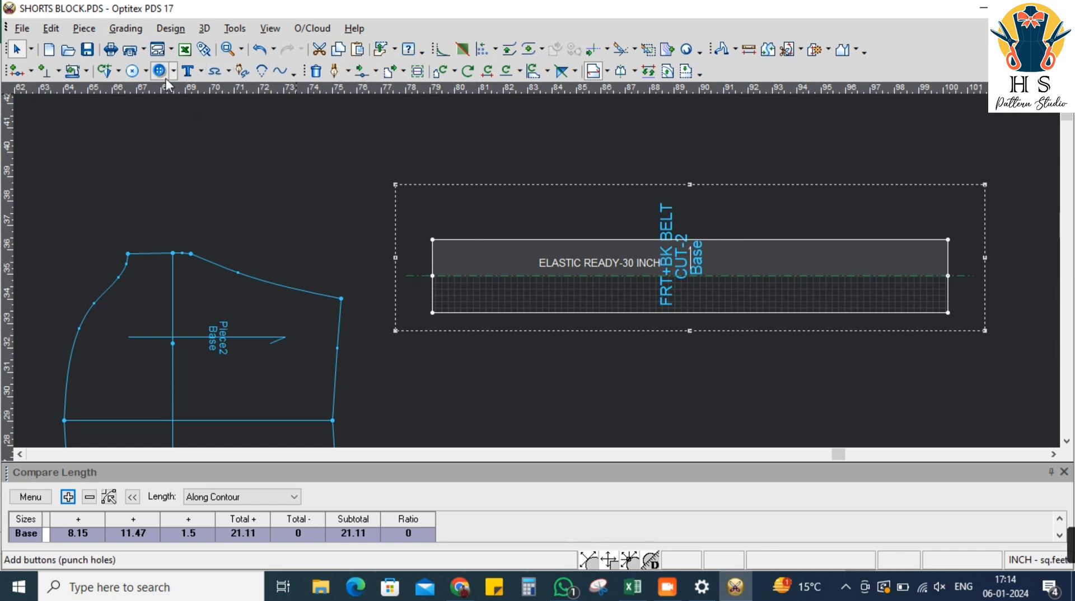
click(132, 71)
scroll(496, 270, up, 2)
click(491, 258)
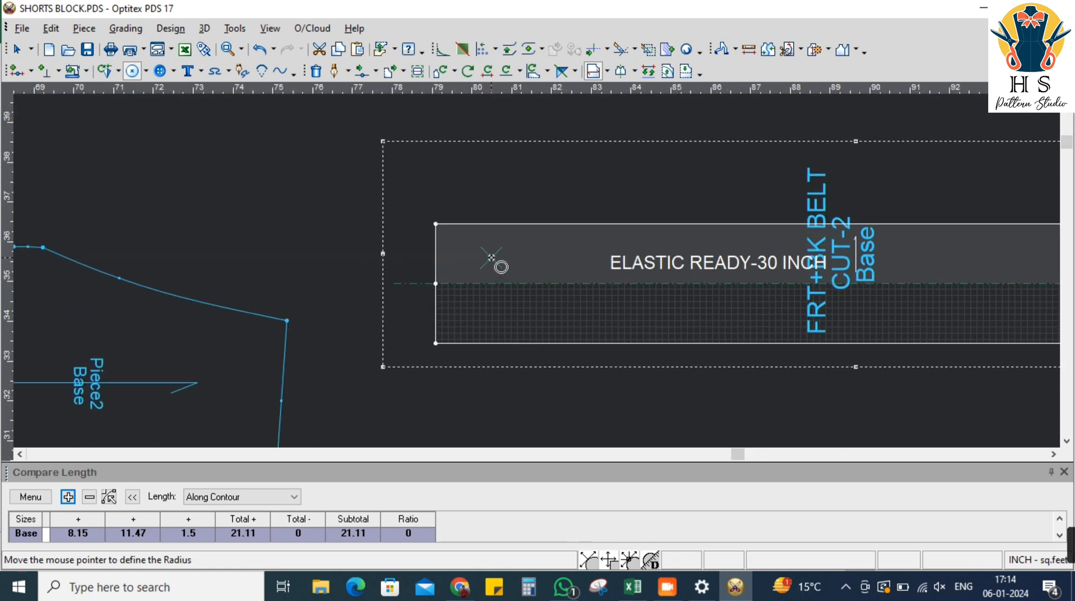
click(494, 270)
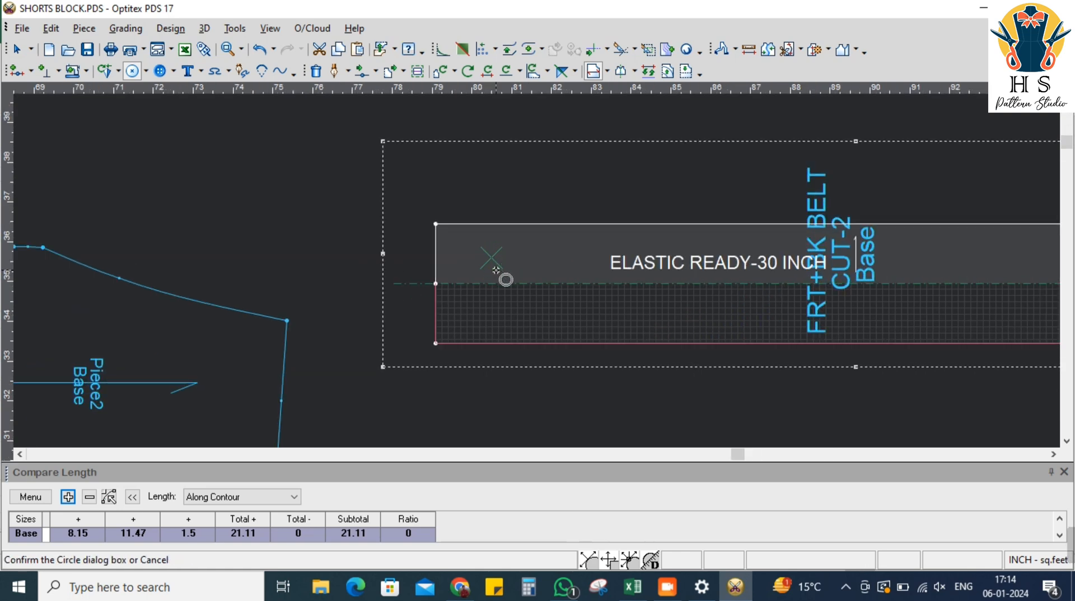
click(270, 92)
right_click(276, 159)
click(305, 168)
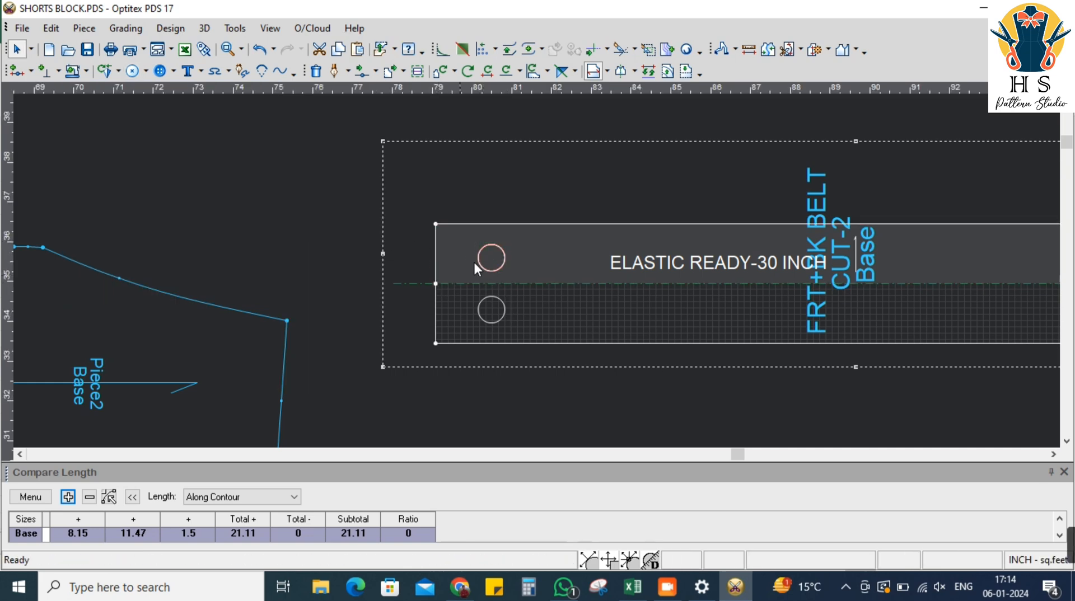
Apply a basic seam line of 0.5 inch width to all the selected pattern pieces and update the seams
scroll(501, 260, down, 3)
scroll(537, 273, up, 3)
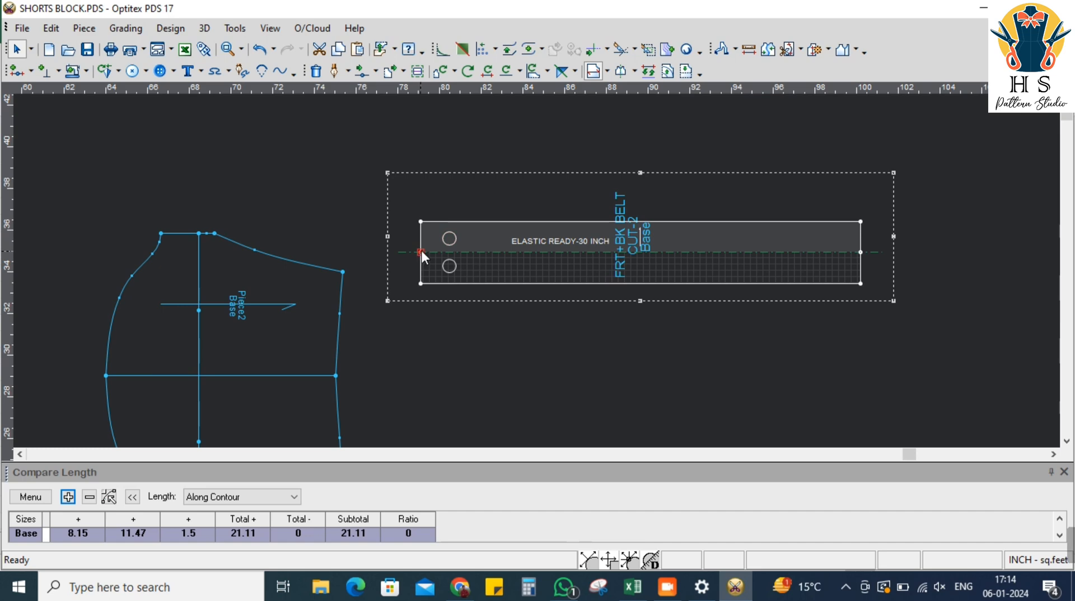
scroll(536, 270, down, 2)
scroll(475, 300, down, 3)
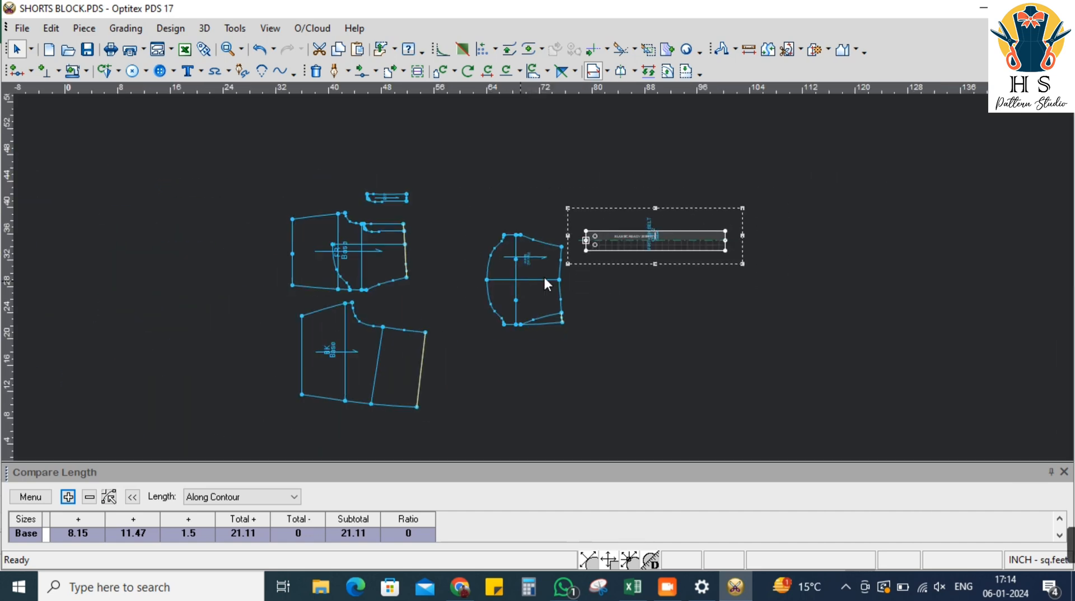
scroll(521, 287, up, 2)
scroll(519, 341, down, 3)
scroll(540, 274, up, 2)
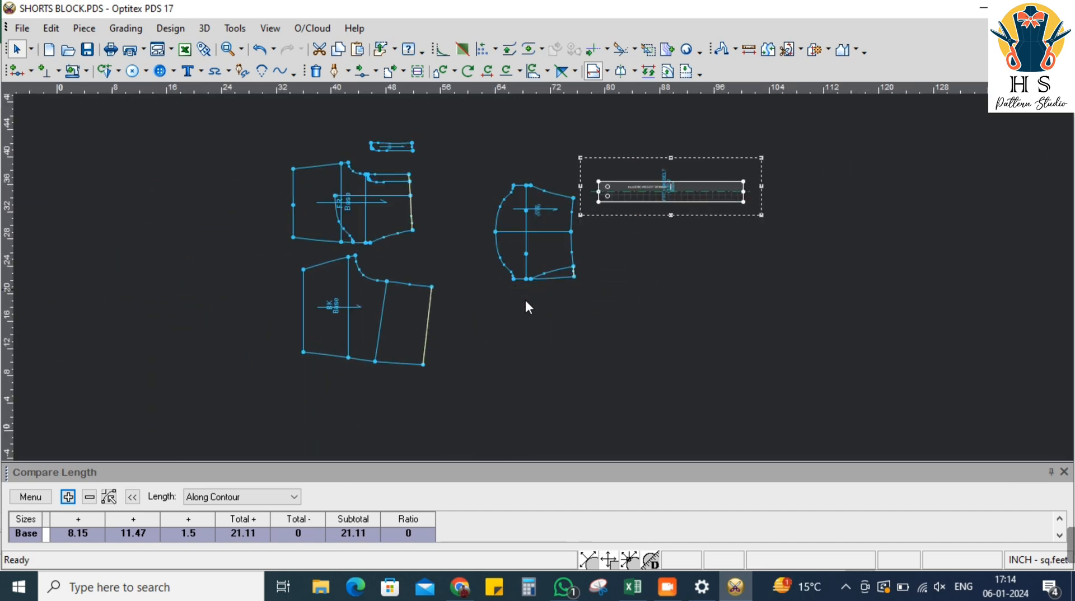
scroll(547, 287, down, 3)
scroll(508, 277, up, 2)
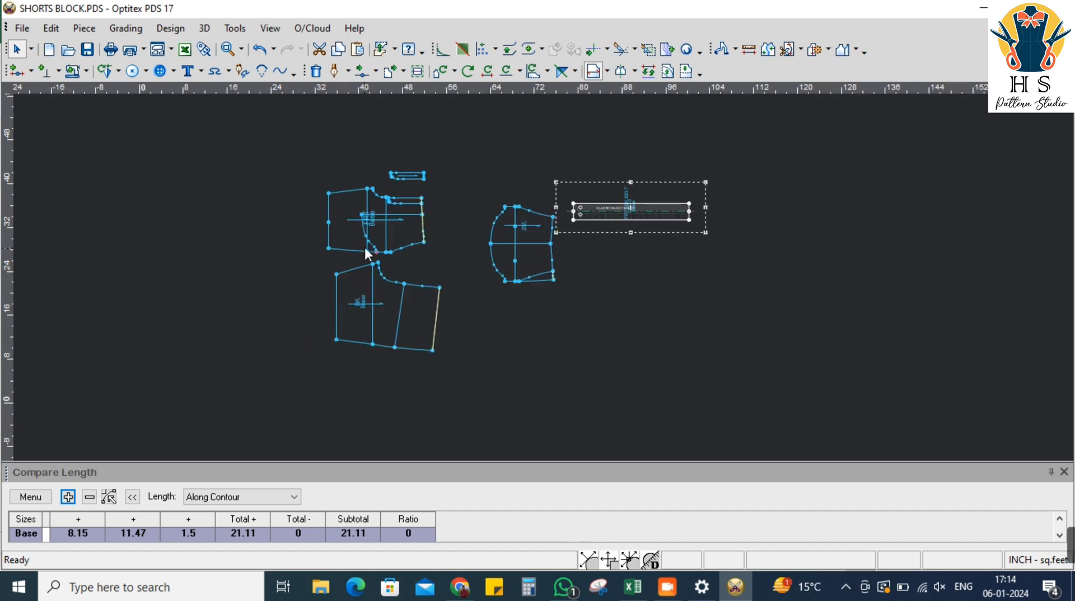
mouse_move(274, 129)
mouse_down()
mouse_move(681, 375)
mouse_move(765, 371)
mouse_up()
click(233, 29)
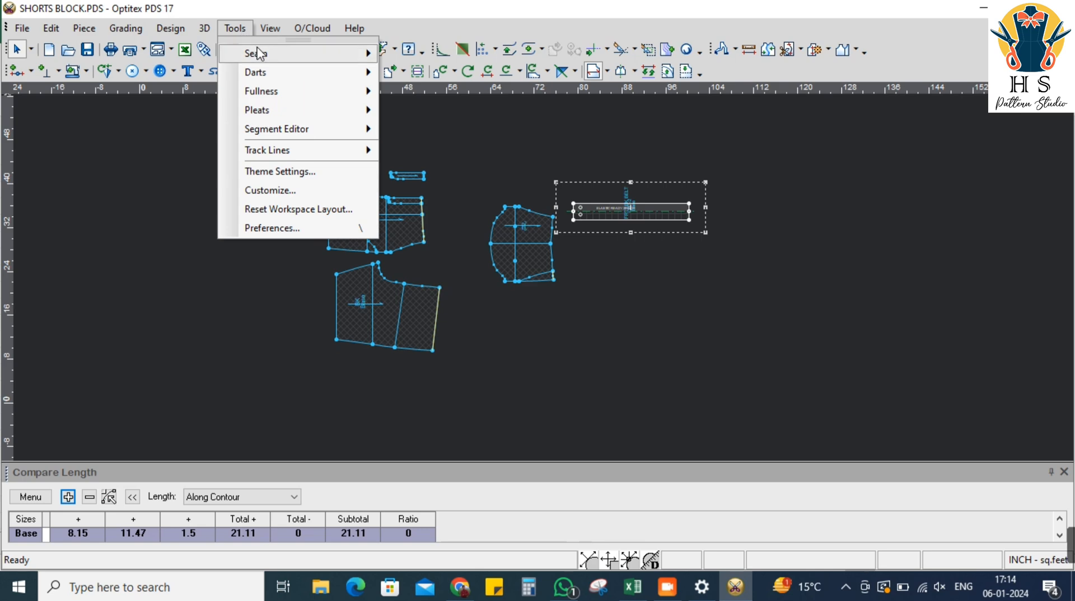
mouse_move(260, 53)
click(450, 66)
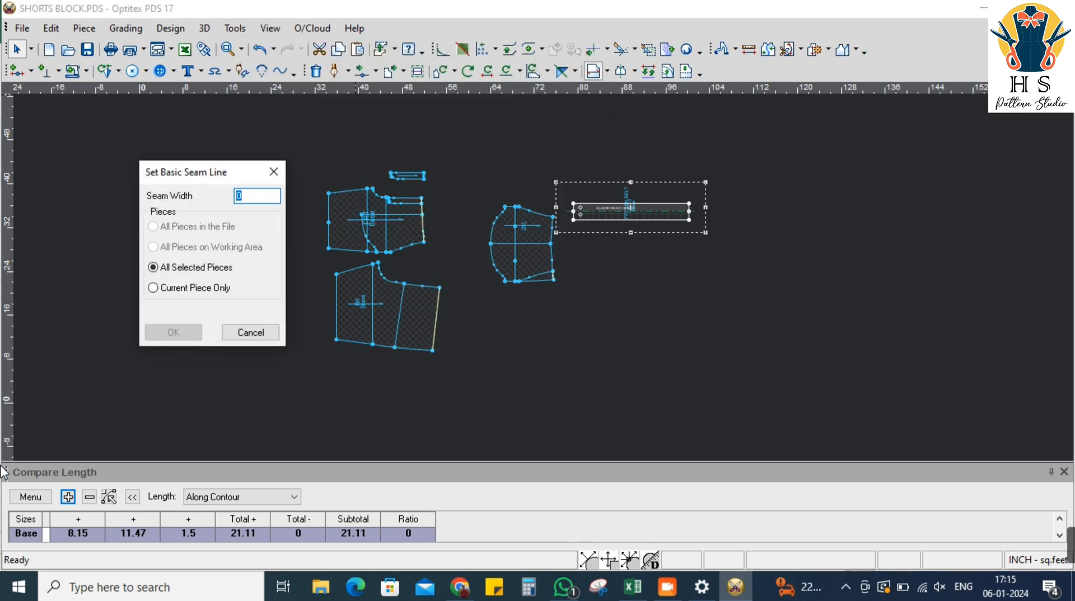
text(5)
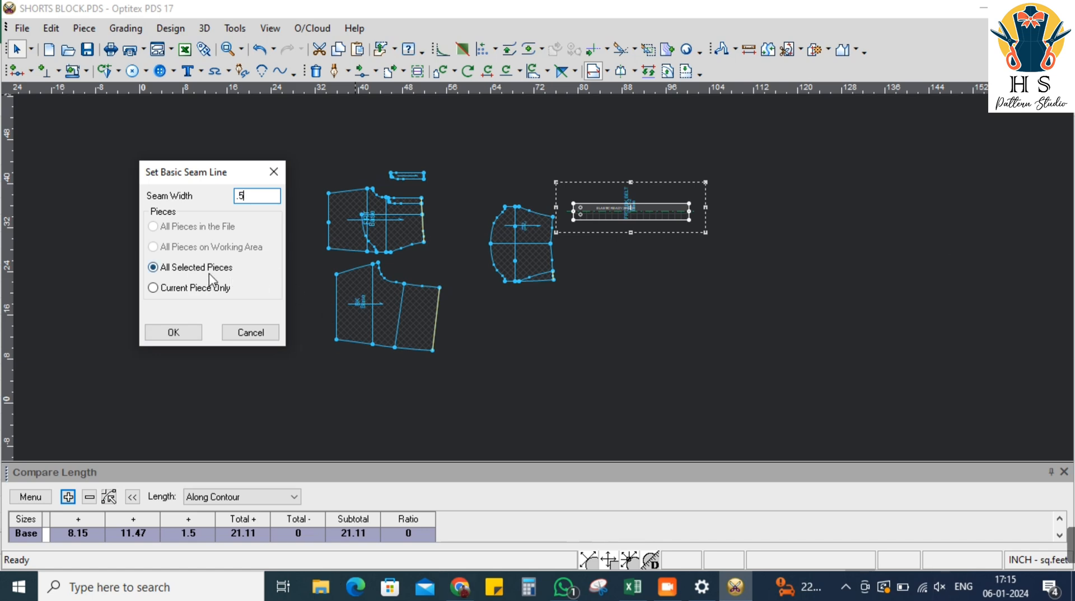
click(177, 332)
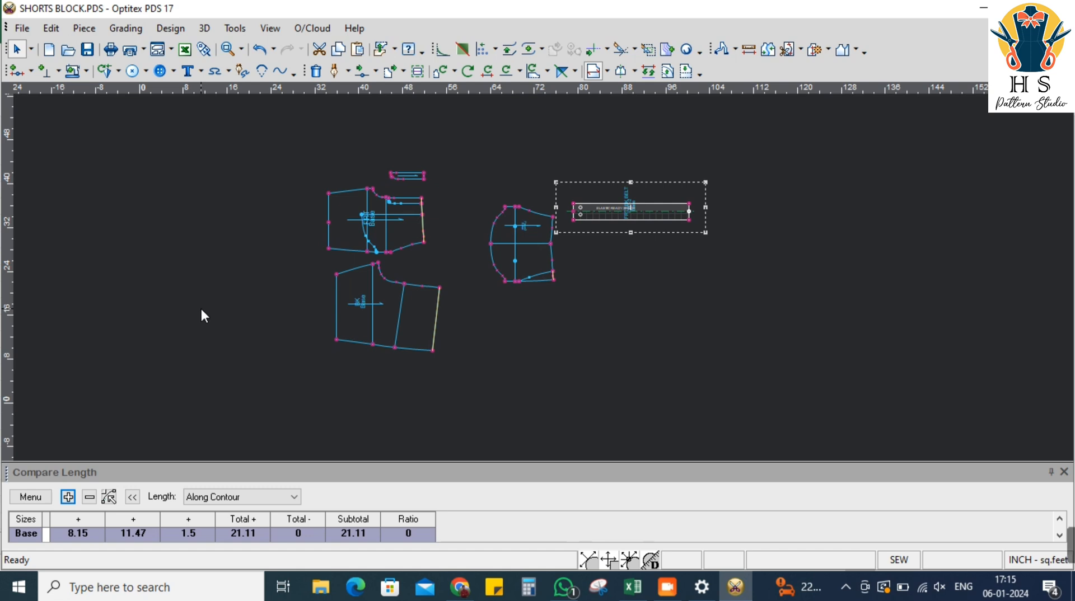
key(u)
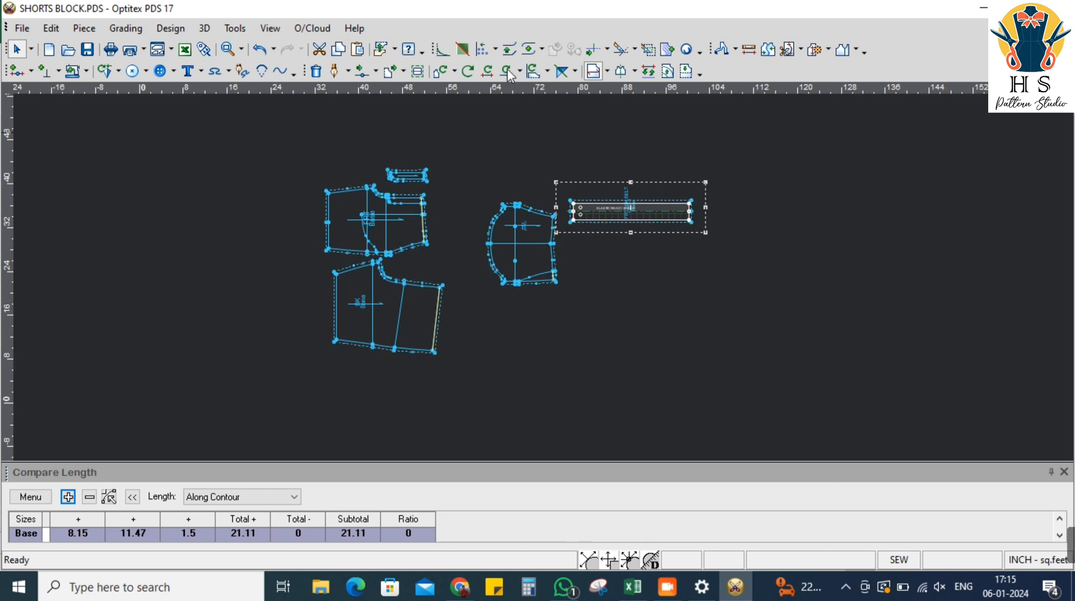
Rearrange the front, back, pocket and belt pieces on the working area so they lie closer together
scroll(465, 236, up, 5)
key(space)
click(367, 242)
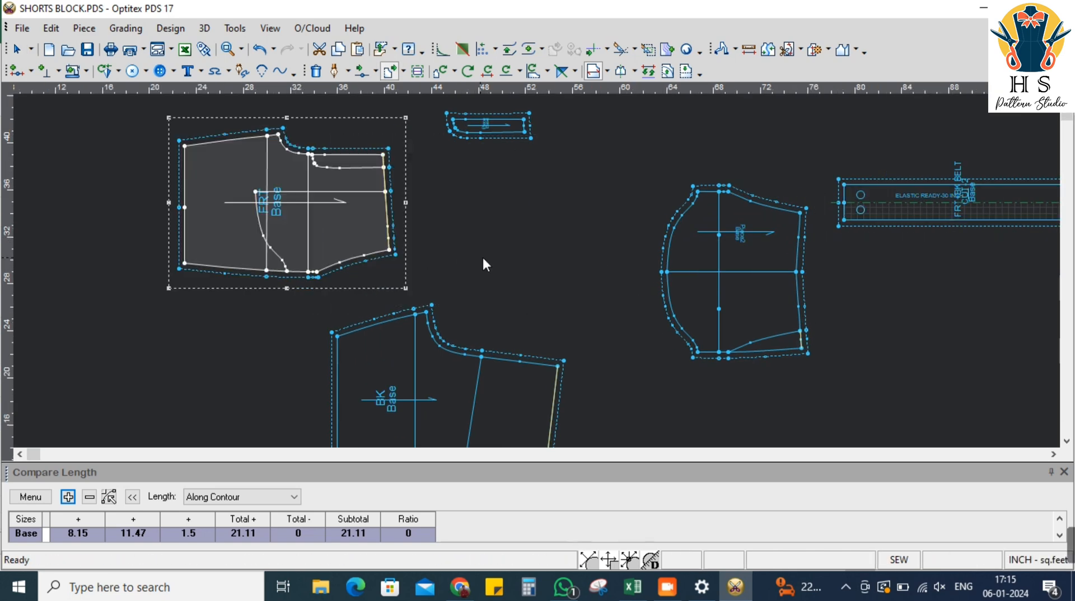
scroll(545, 277, down, 3)
scroll(543, 277, up, 1)
drag(543, 277, 431, 280)
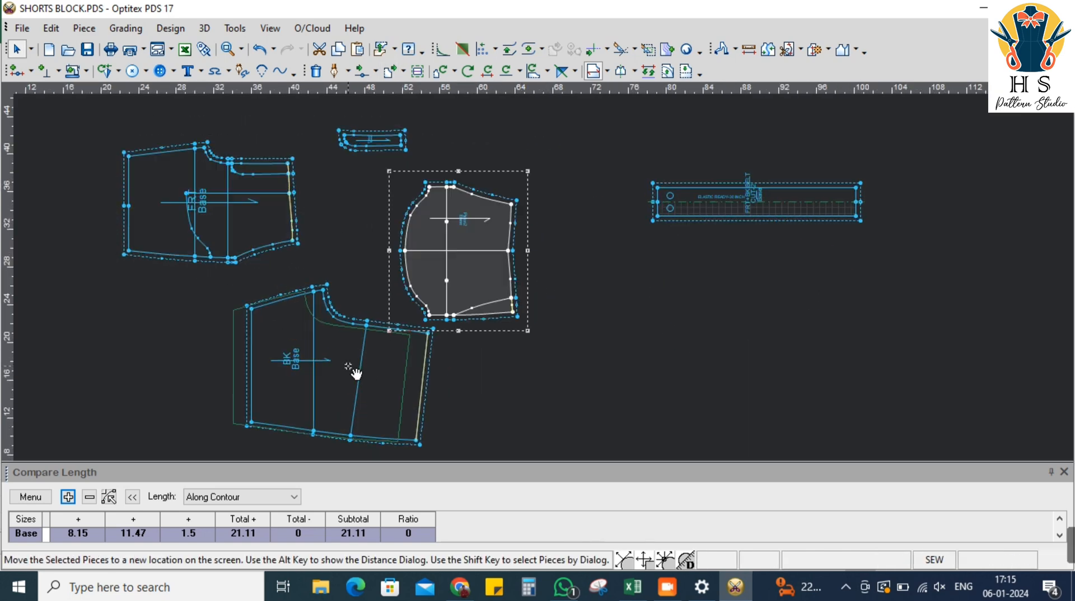
drag(357, 374, 337, 375)
drag(738, 211, 550, 189)
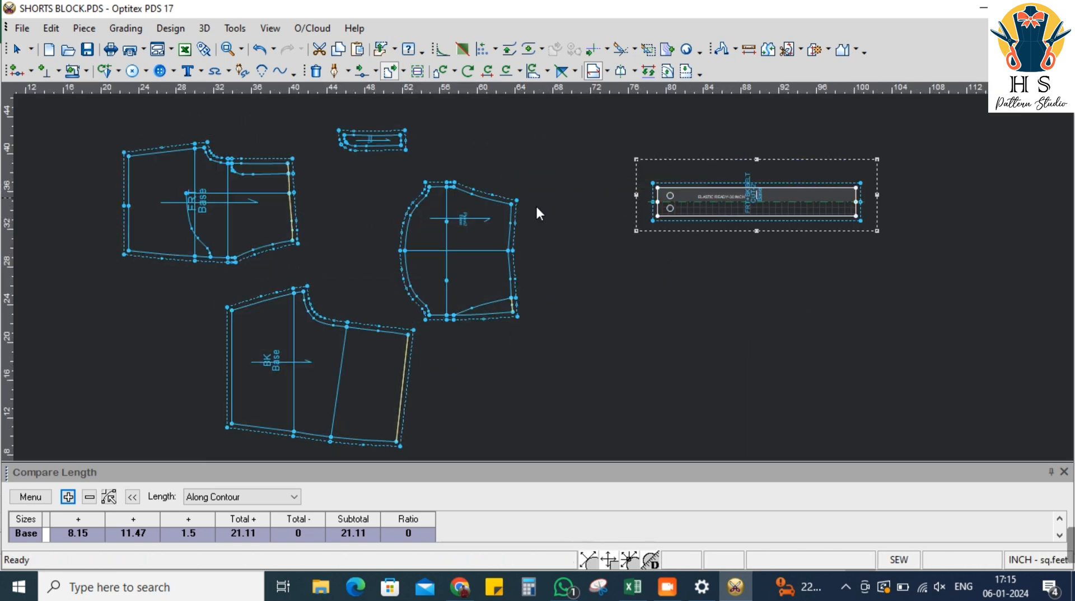
scroll(526, 284, down, 3)
scroll(550, 280, up, 2)
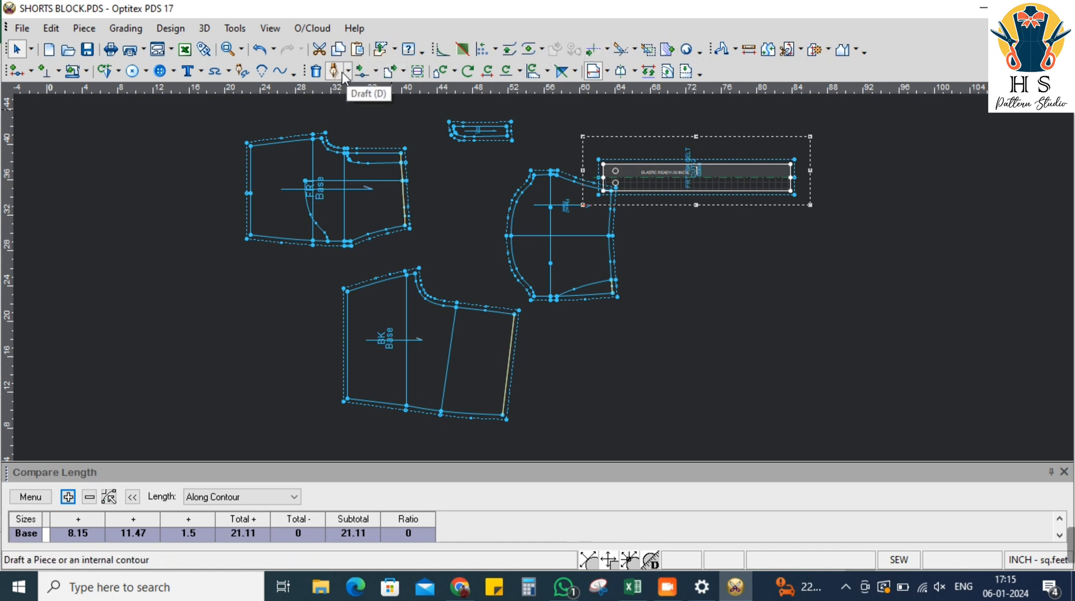
Set a wider seam allowance along the hem edge of the back piece
click(74, 77)
drag(347, 398, 347, 291)
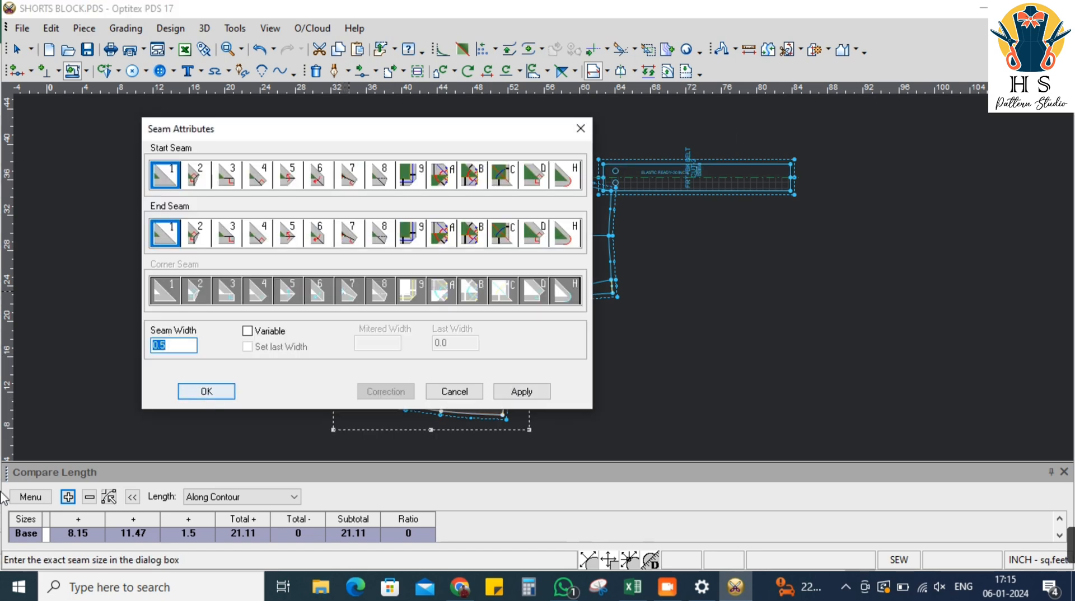
text(1.)
key(Return)
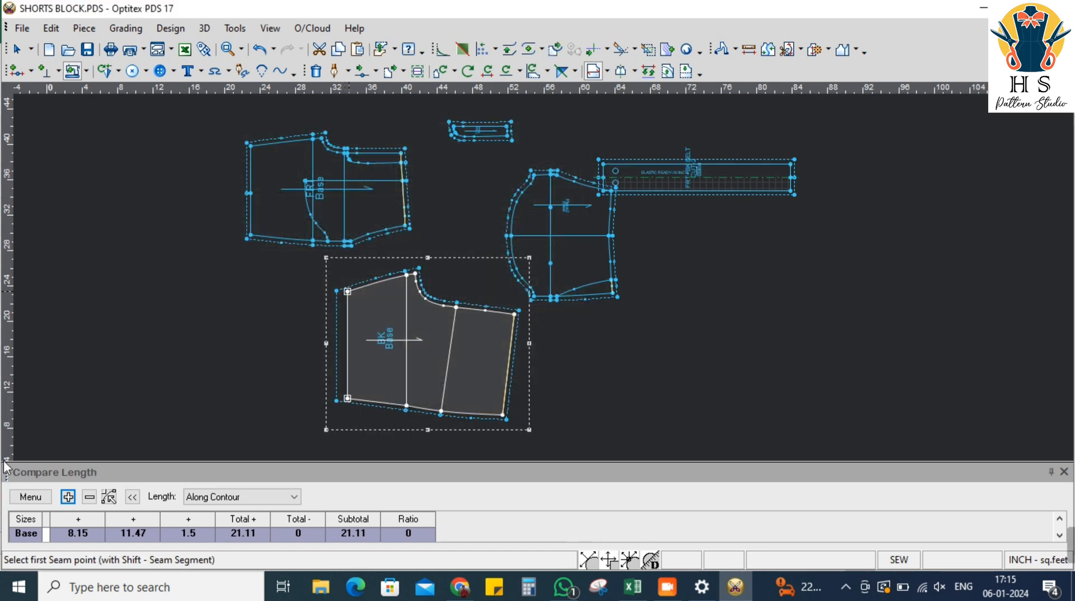
Set the same wider seam allowance along the hem edge of the front piece and leave the seam tool
click(250, 235)
drag(250, 235, 248, 144)
text(1.)
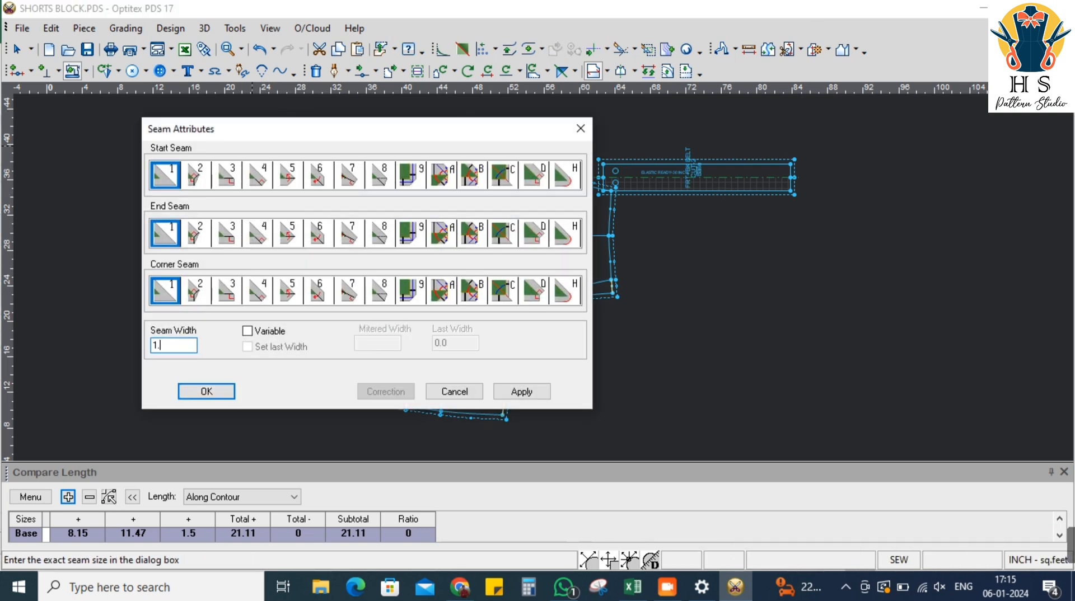
key(Return)
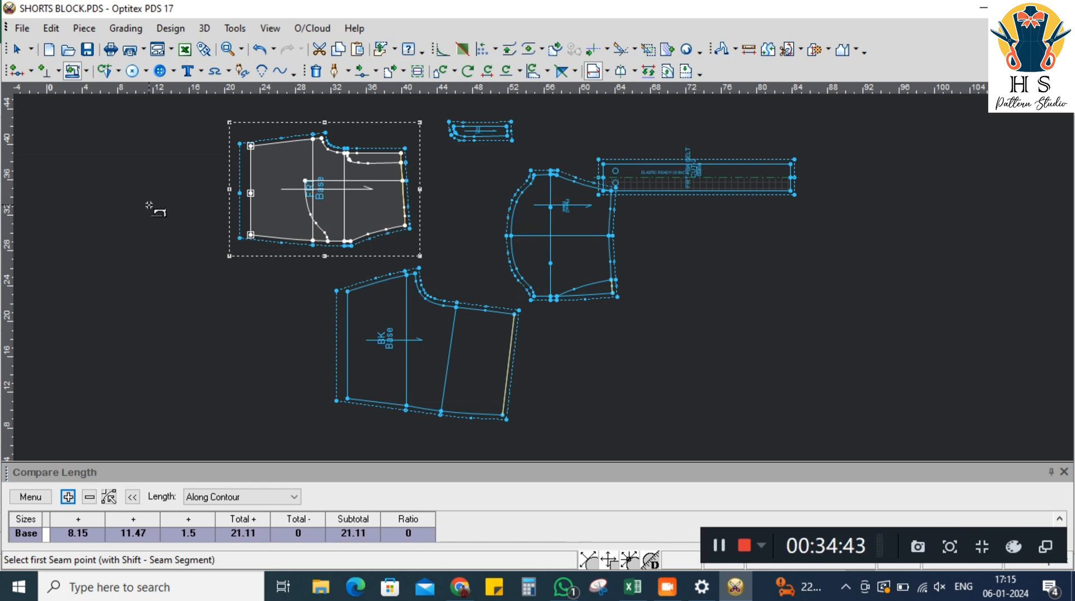
right_click(150, 208)
click(161, 217)
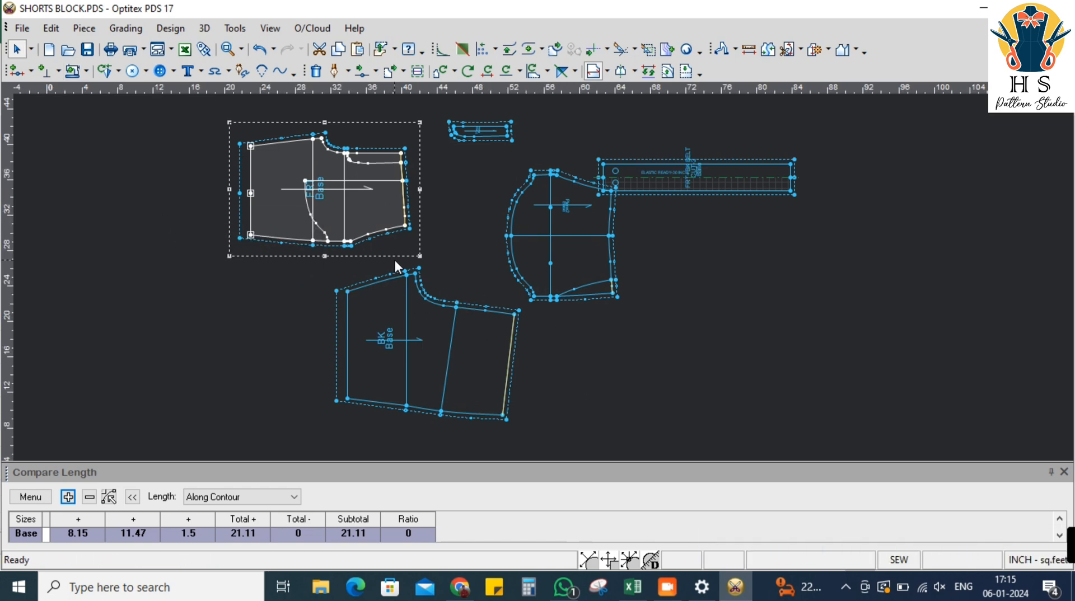
Shift the back piece slightly away from the front and pocket pieces
drag(385, 290, 378, 290)
scroll(454, 360, down, 1)
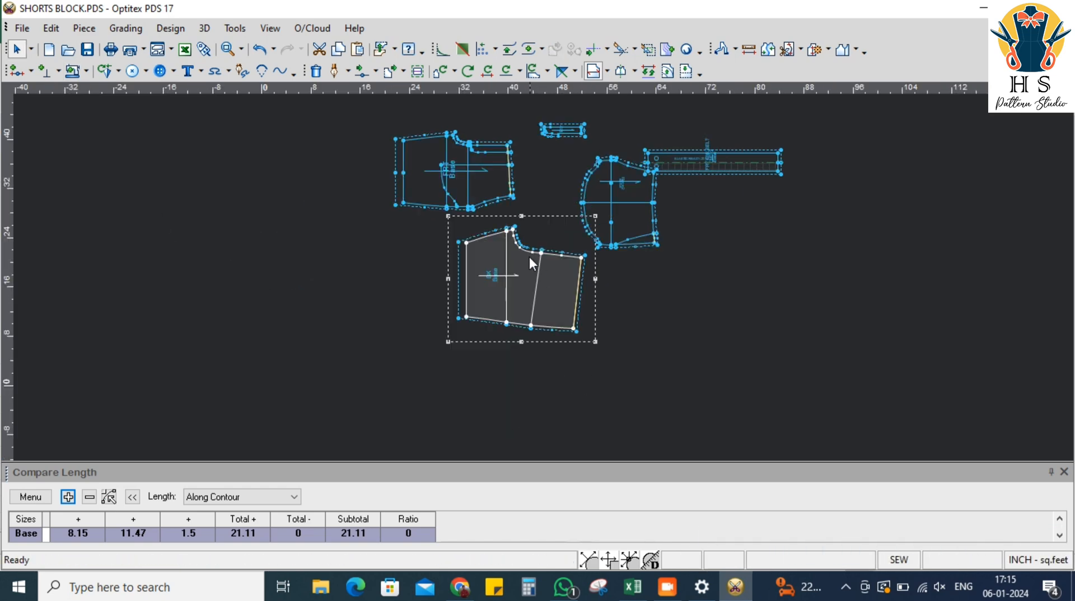
scroll(530, 257, up, 1)
drag(530, 289, 510, 292)
Make the front piece a pair with code CUT -2 and material SELF, and centre its description text
double_click(491, 187)
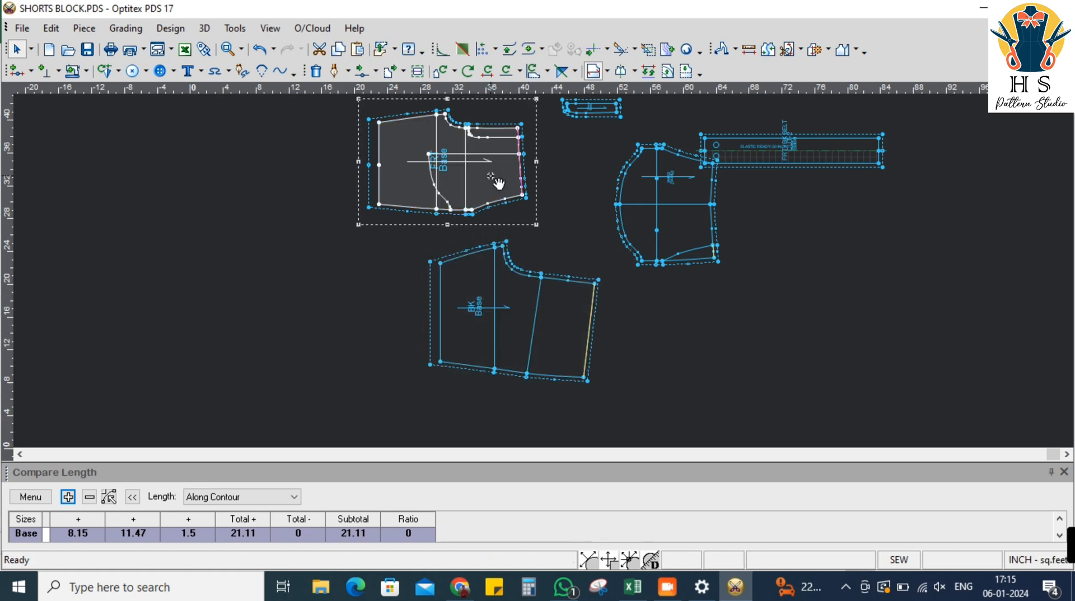
click(77, 218)
click(103, 235)
click(138, 232)
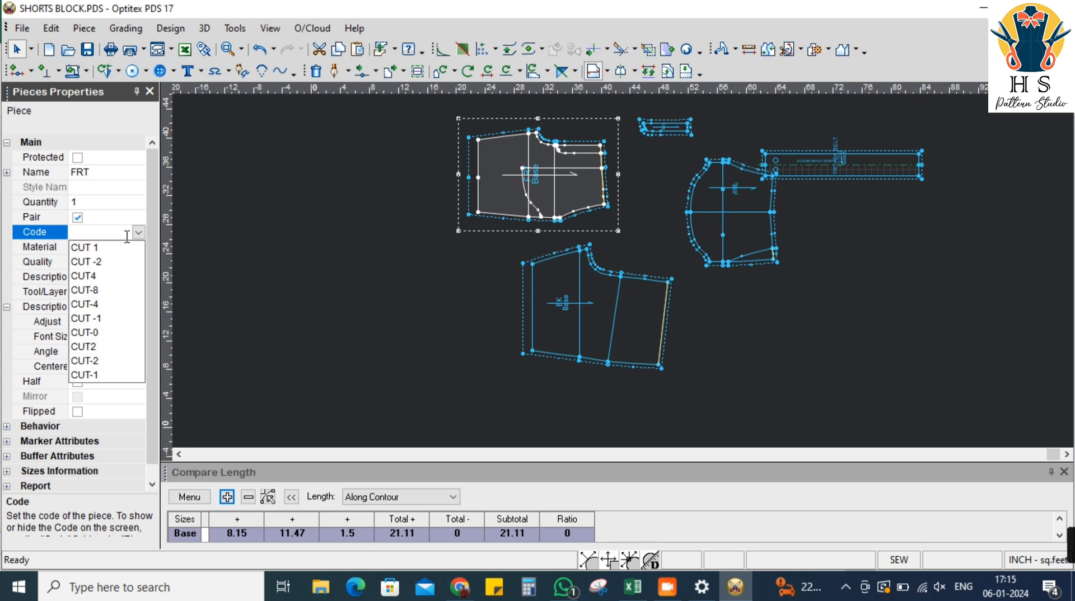
click(104, 262)
click(78, 366)
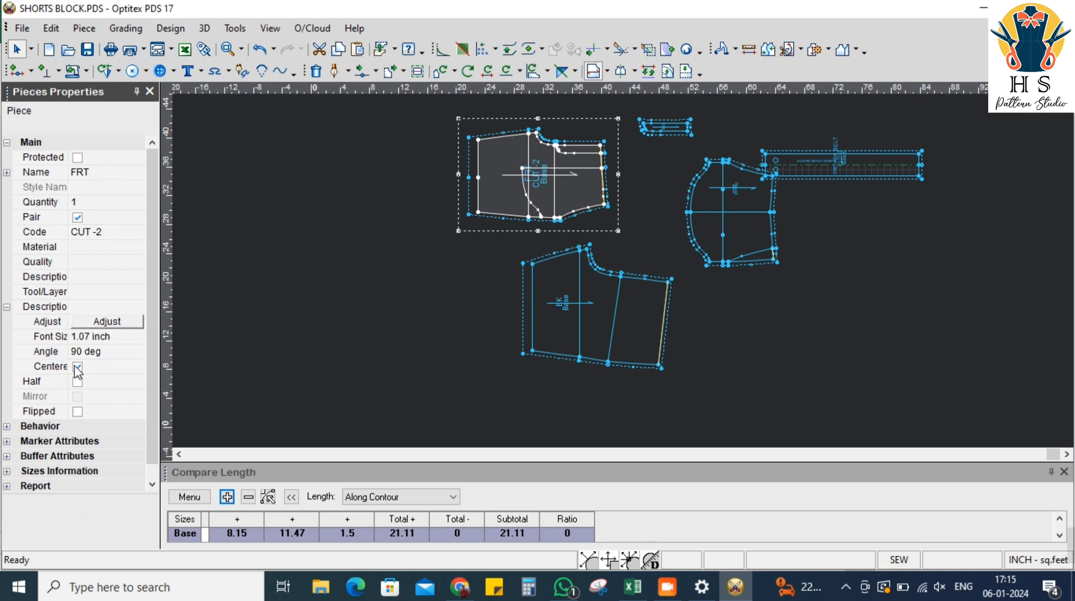
click(108, 247)
click(136, 247)
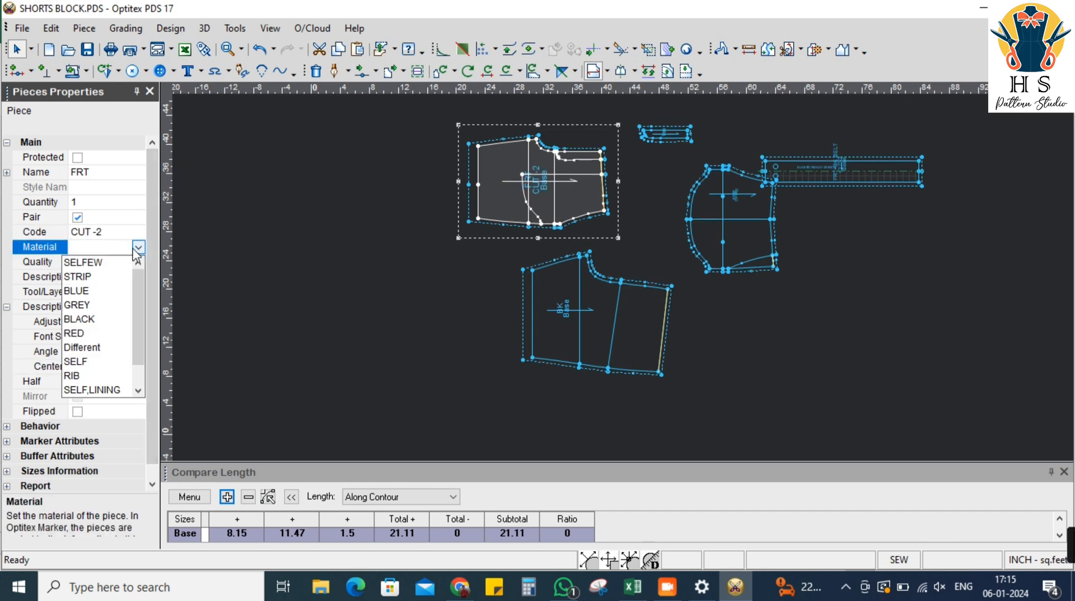
click(91, 362)
Make the back piece a pair and set its code to CUT -2 and its material to SELF
click(605, 312)
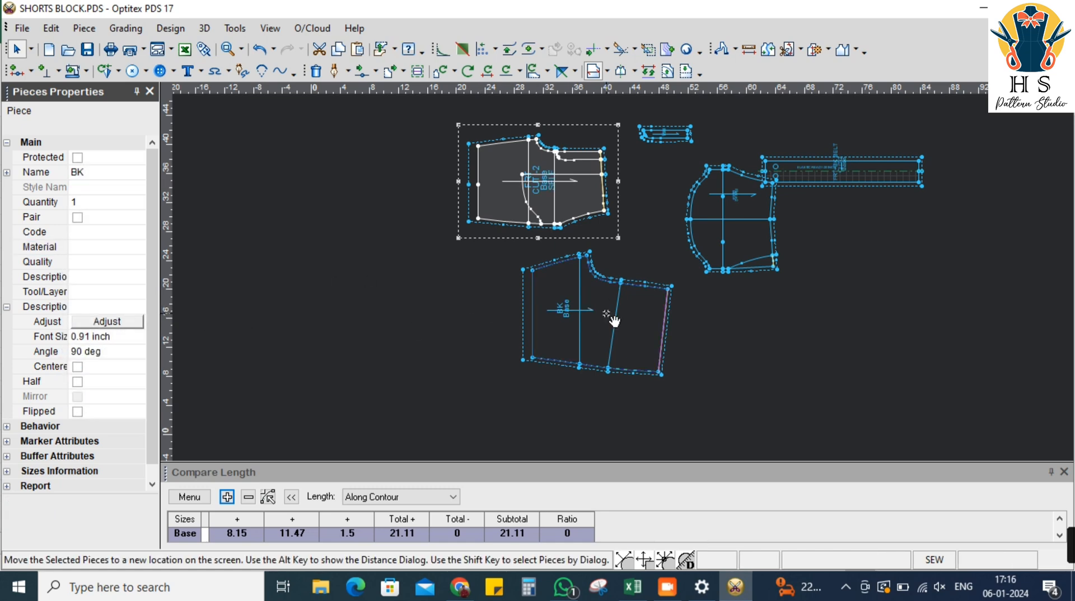
click(81, 220)
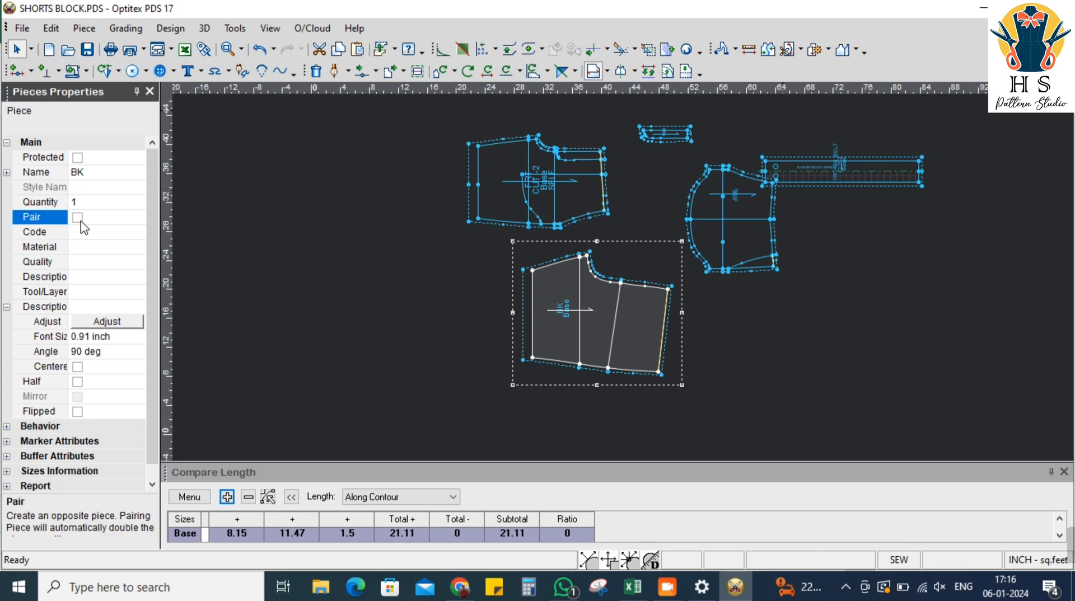
click(77, 218)
click(105, 247)
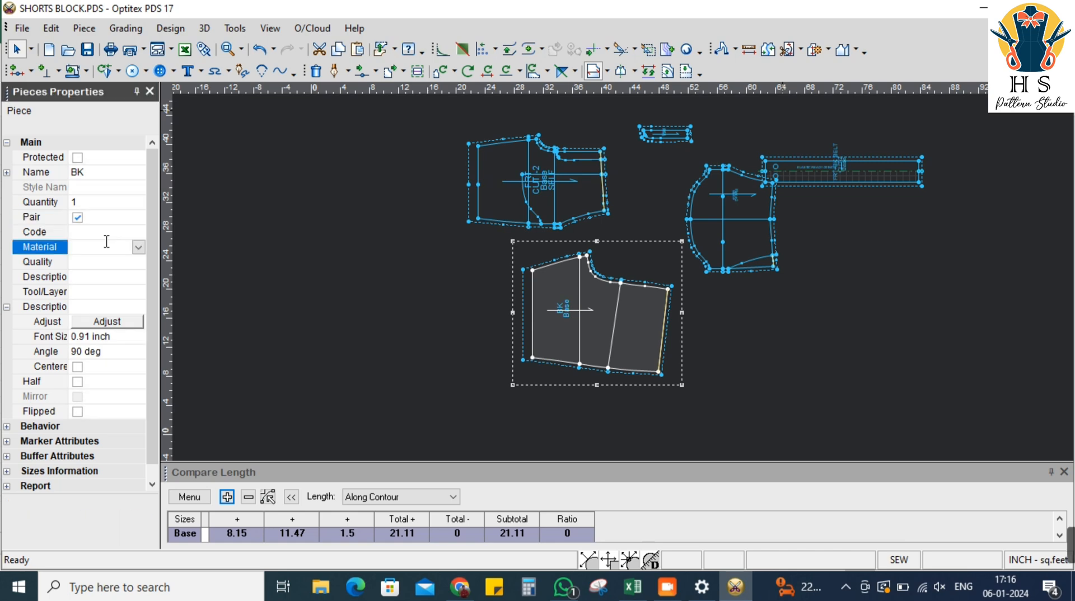
click(138, 231)
click(138, 231)
click(102, 262)
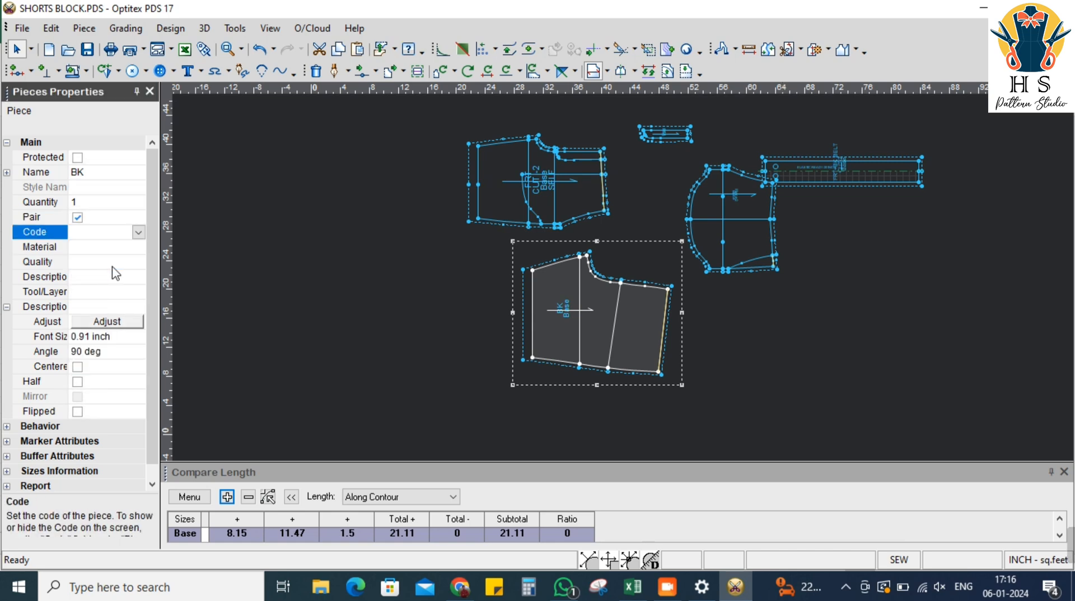
click(138, 247)
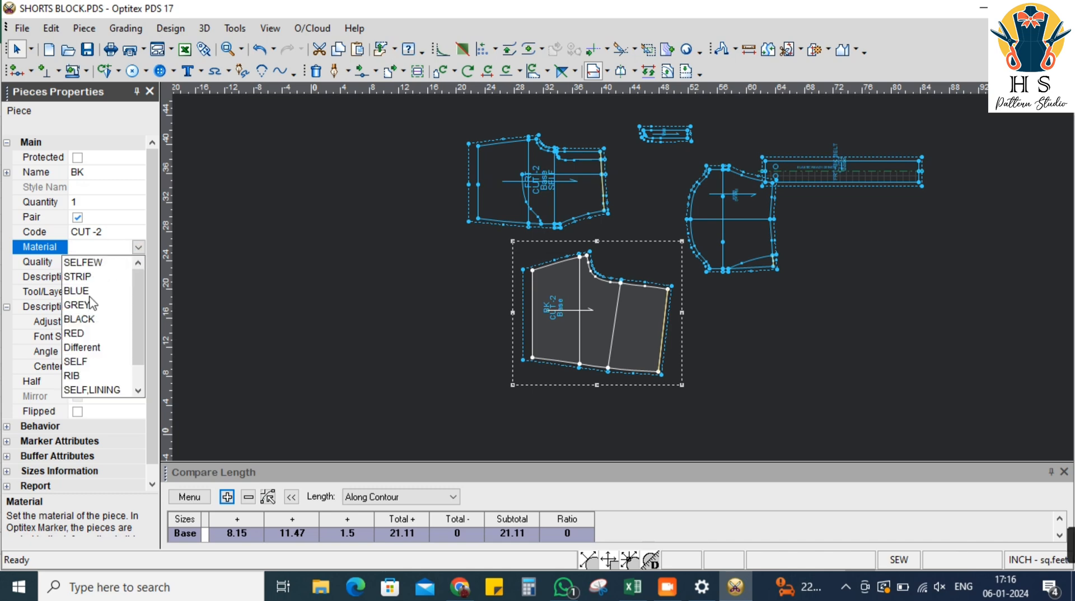
click(75, 362)
Name the pocket bag piece POCKET, make it a pair, and set its code to CUT -2 and material to SELF
click(749, 250)
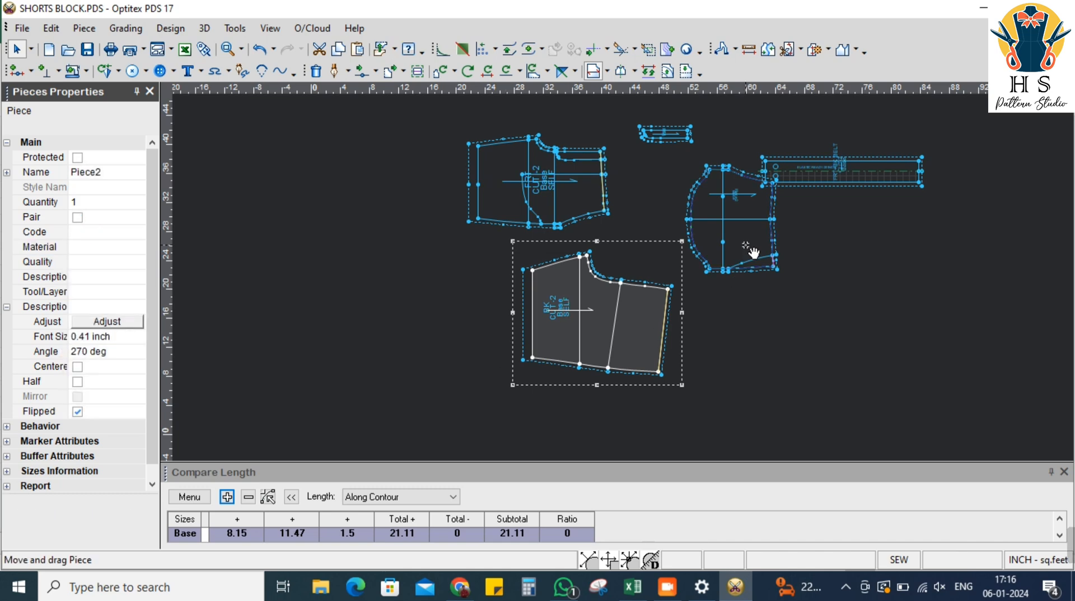
click(98, 172)
text(POCKET)
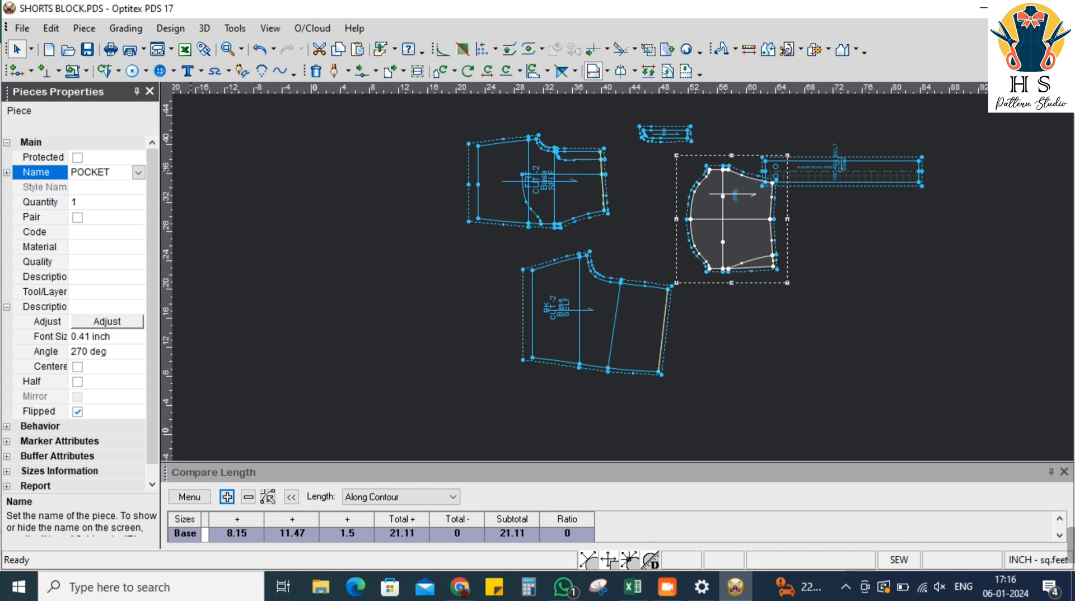
click(77, 218)
click(136, 232)
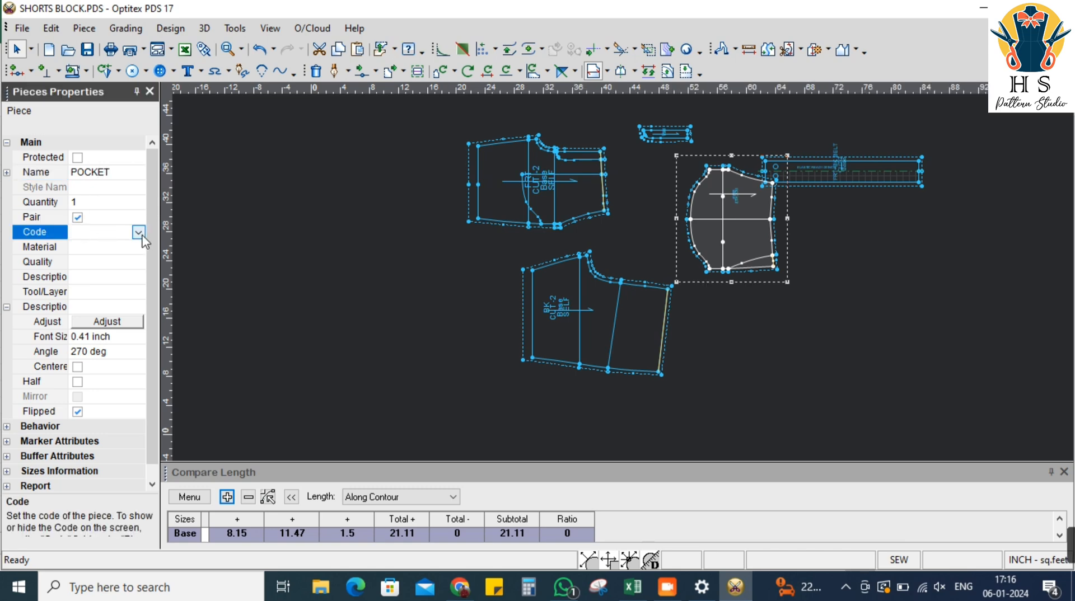
click(139, 234)
click(103, 264)
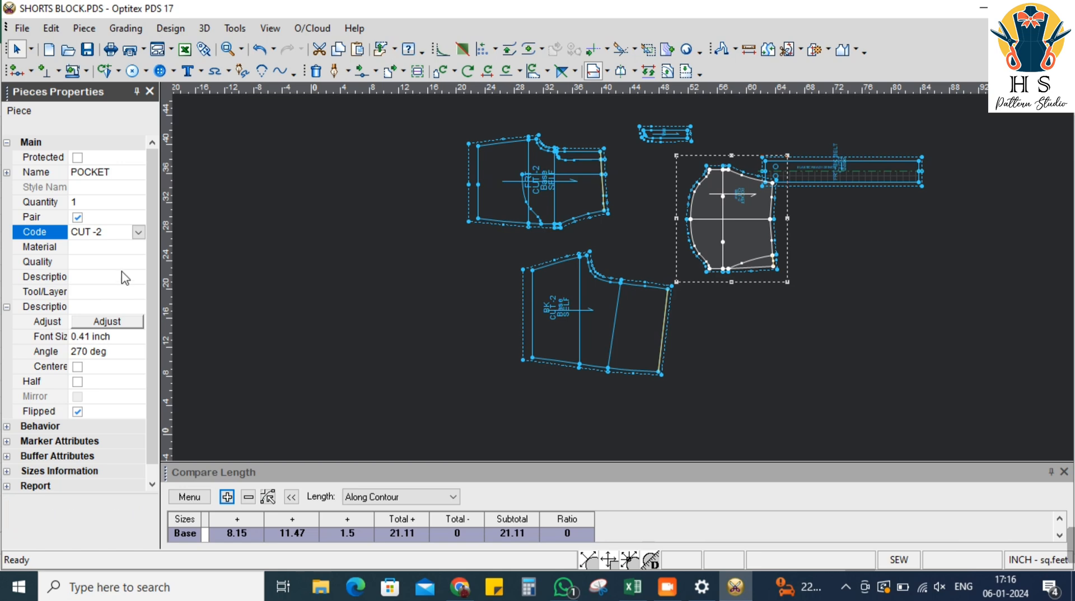
click(134, 247)
click(137, 247)
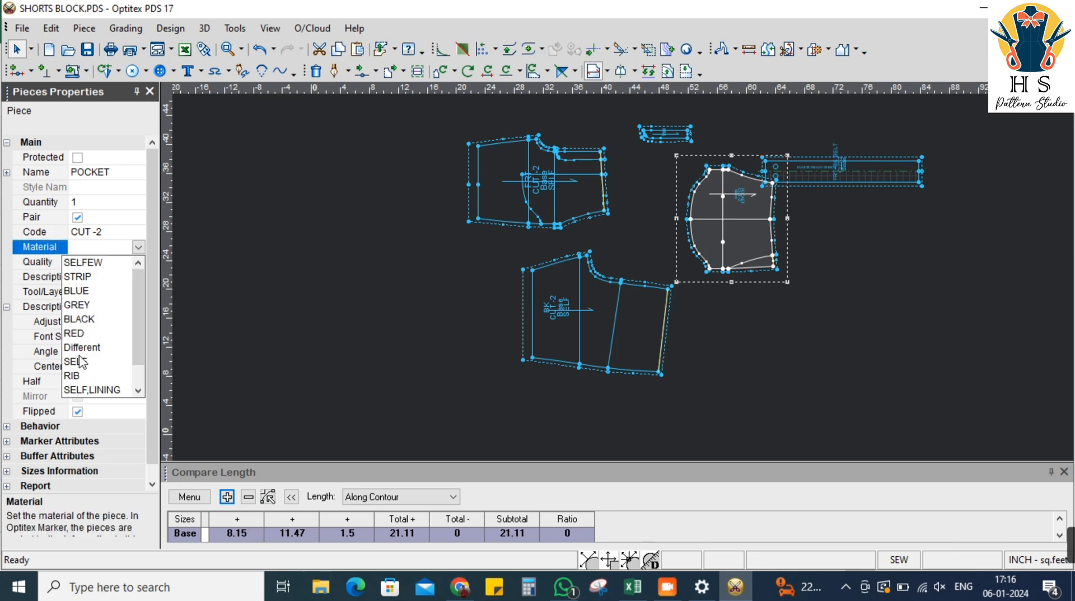
click(117, 359)
Check the piece properties of the belt and the small pocket facing, and close the properties
click(838, 168)
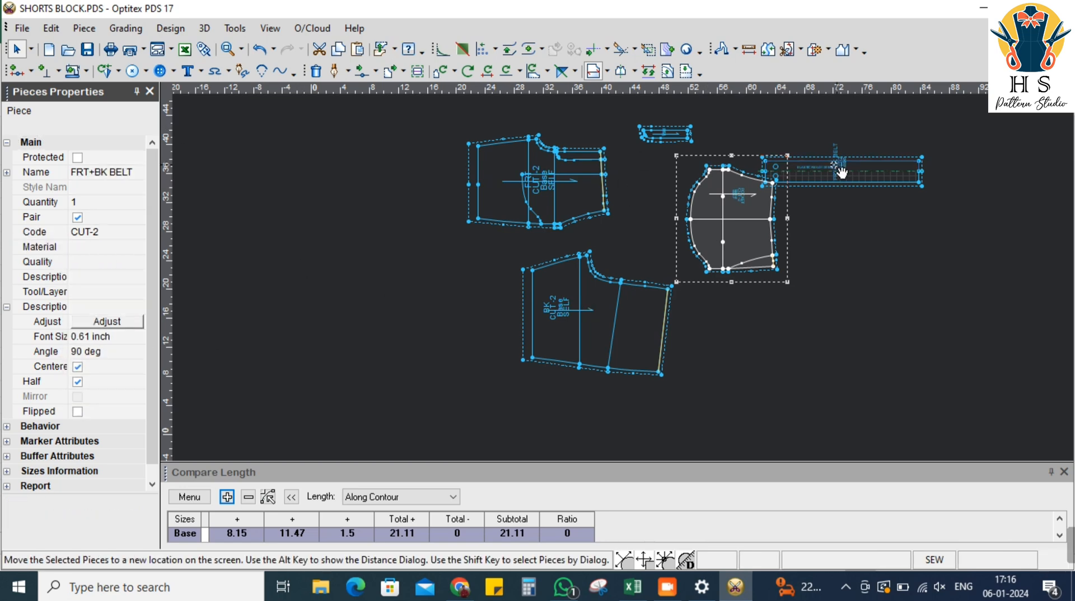
click(686, 135)
click(680, 134)
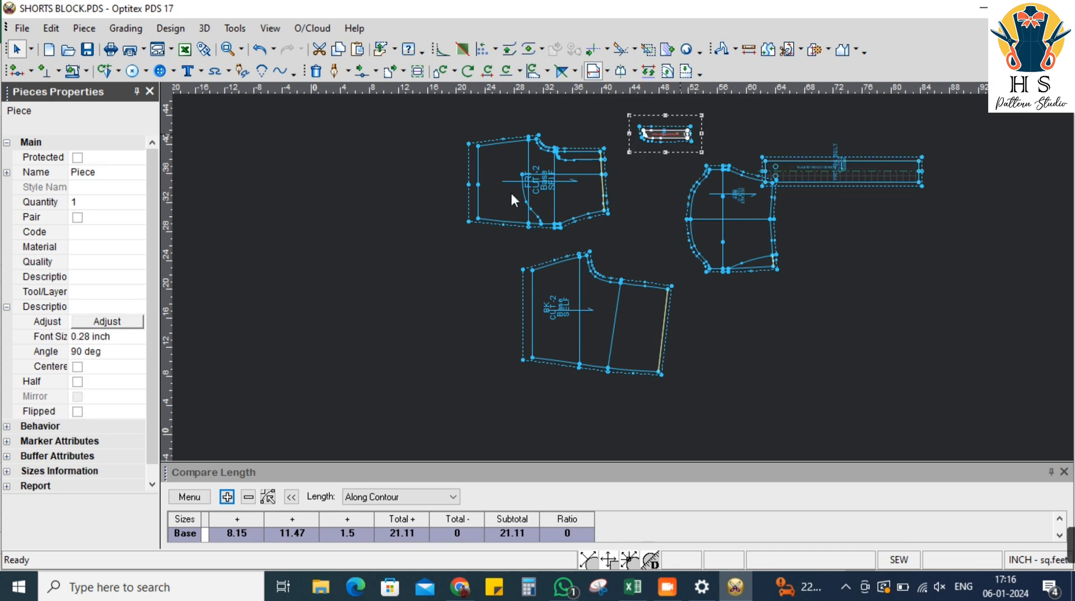
click(150, 92)
scroll(543, 276, down, 3)
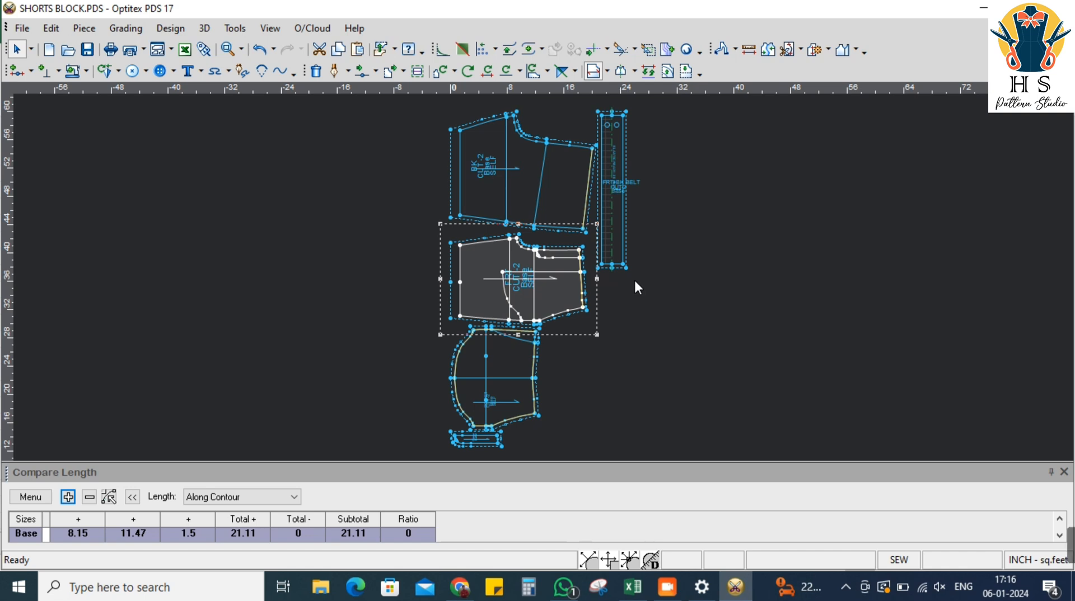
mouse_move(1070, 544)
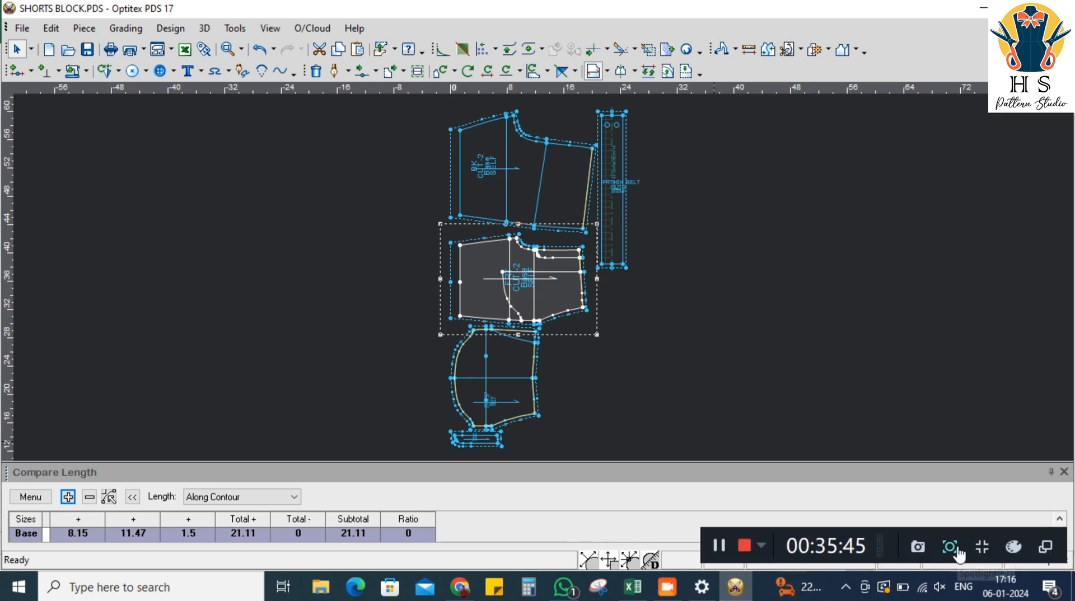
click(667, 587)
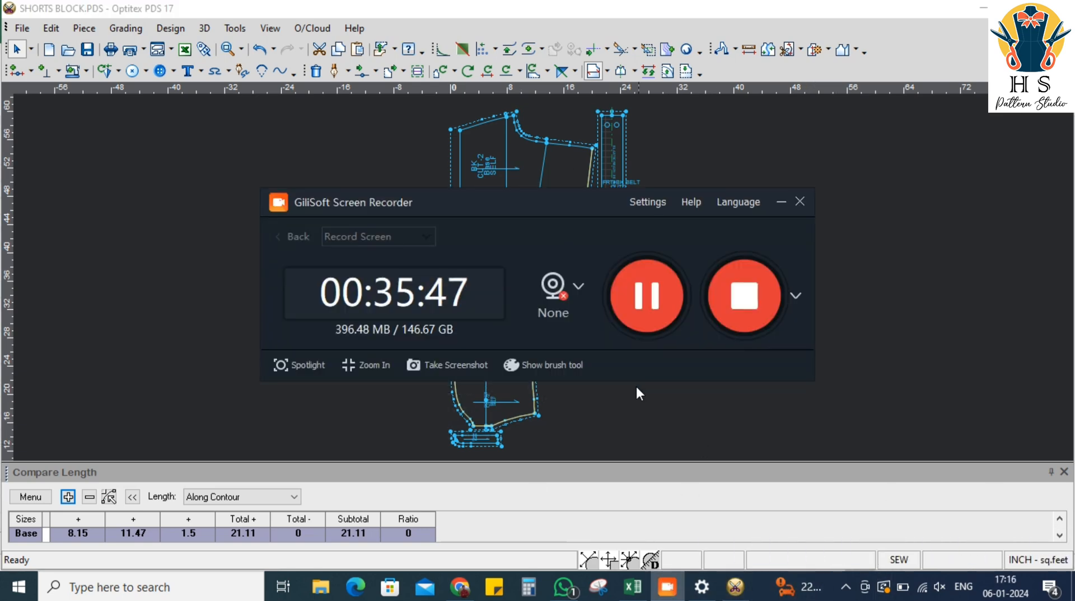